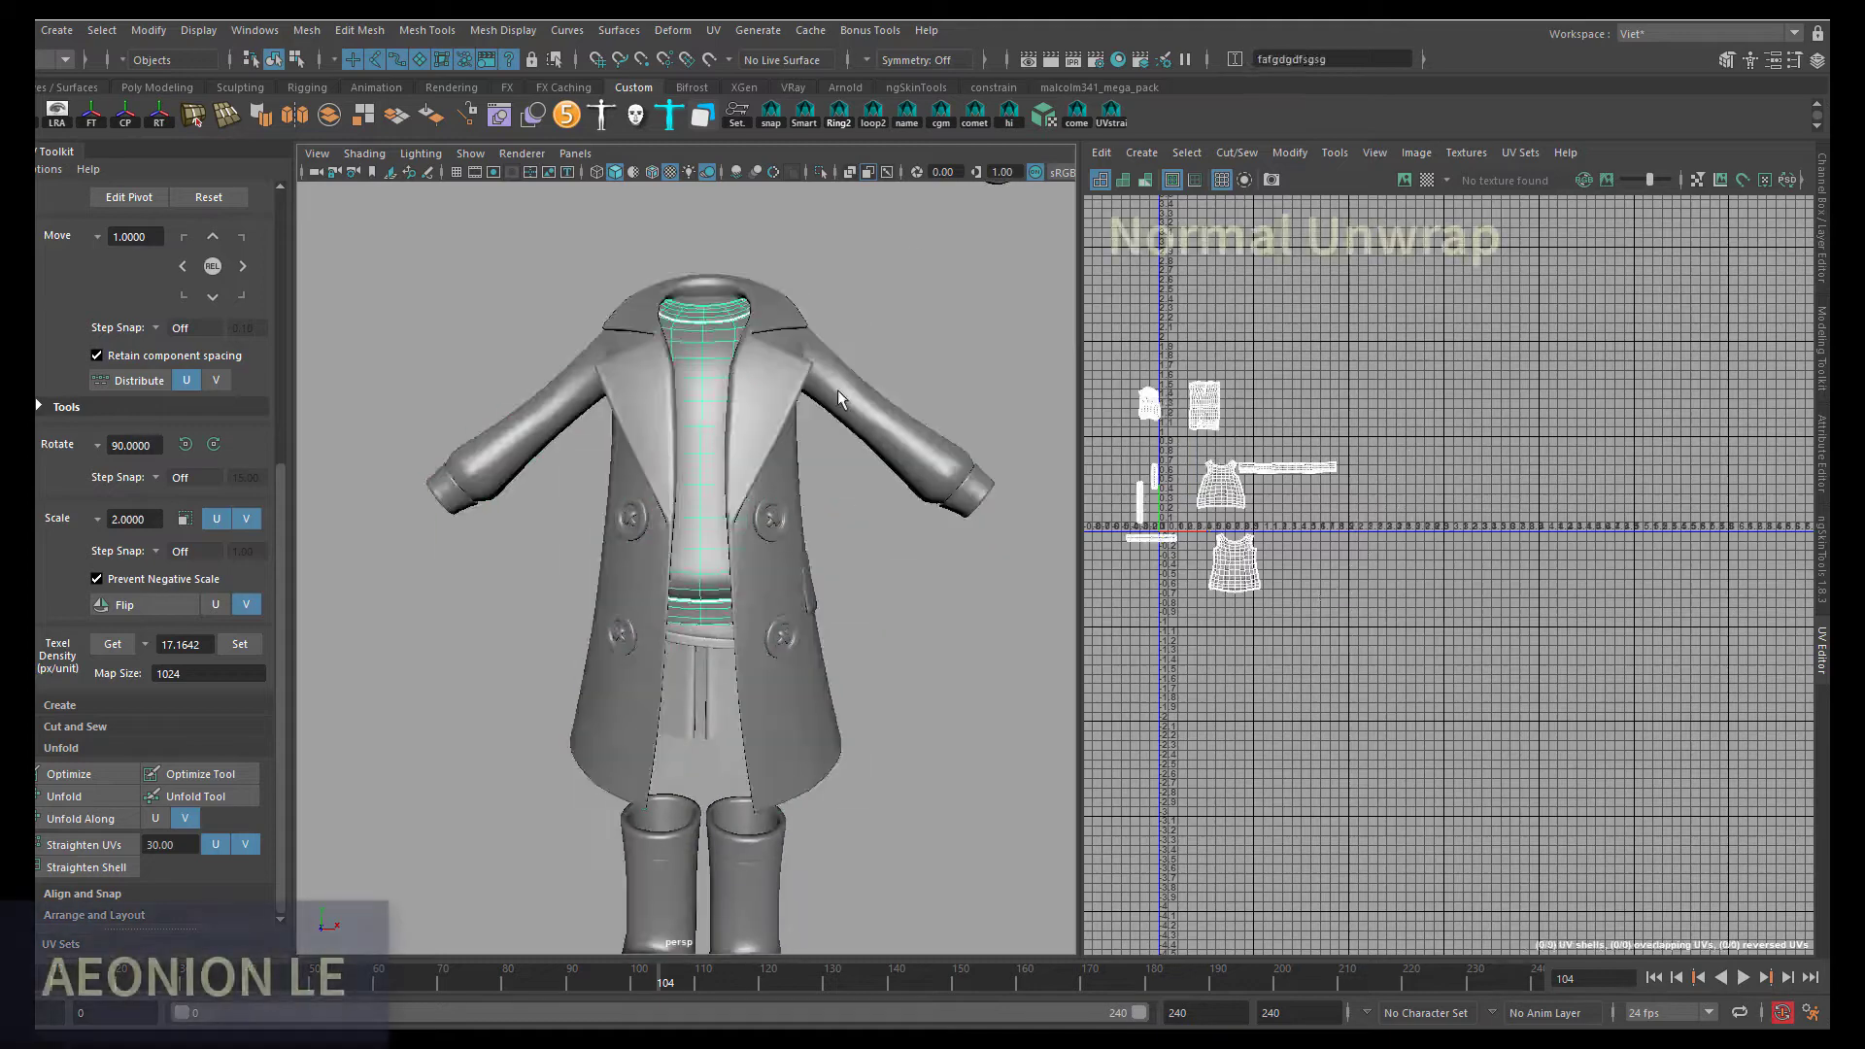
- Apply a camera-based UV projection to the coat and pick a shoulder seam edge
click(713, 30)
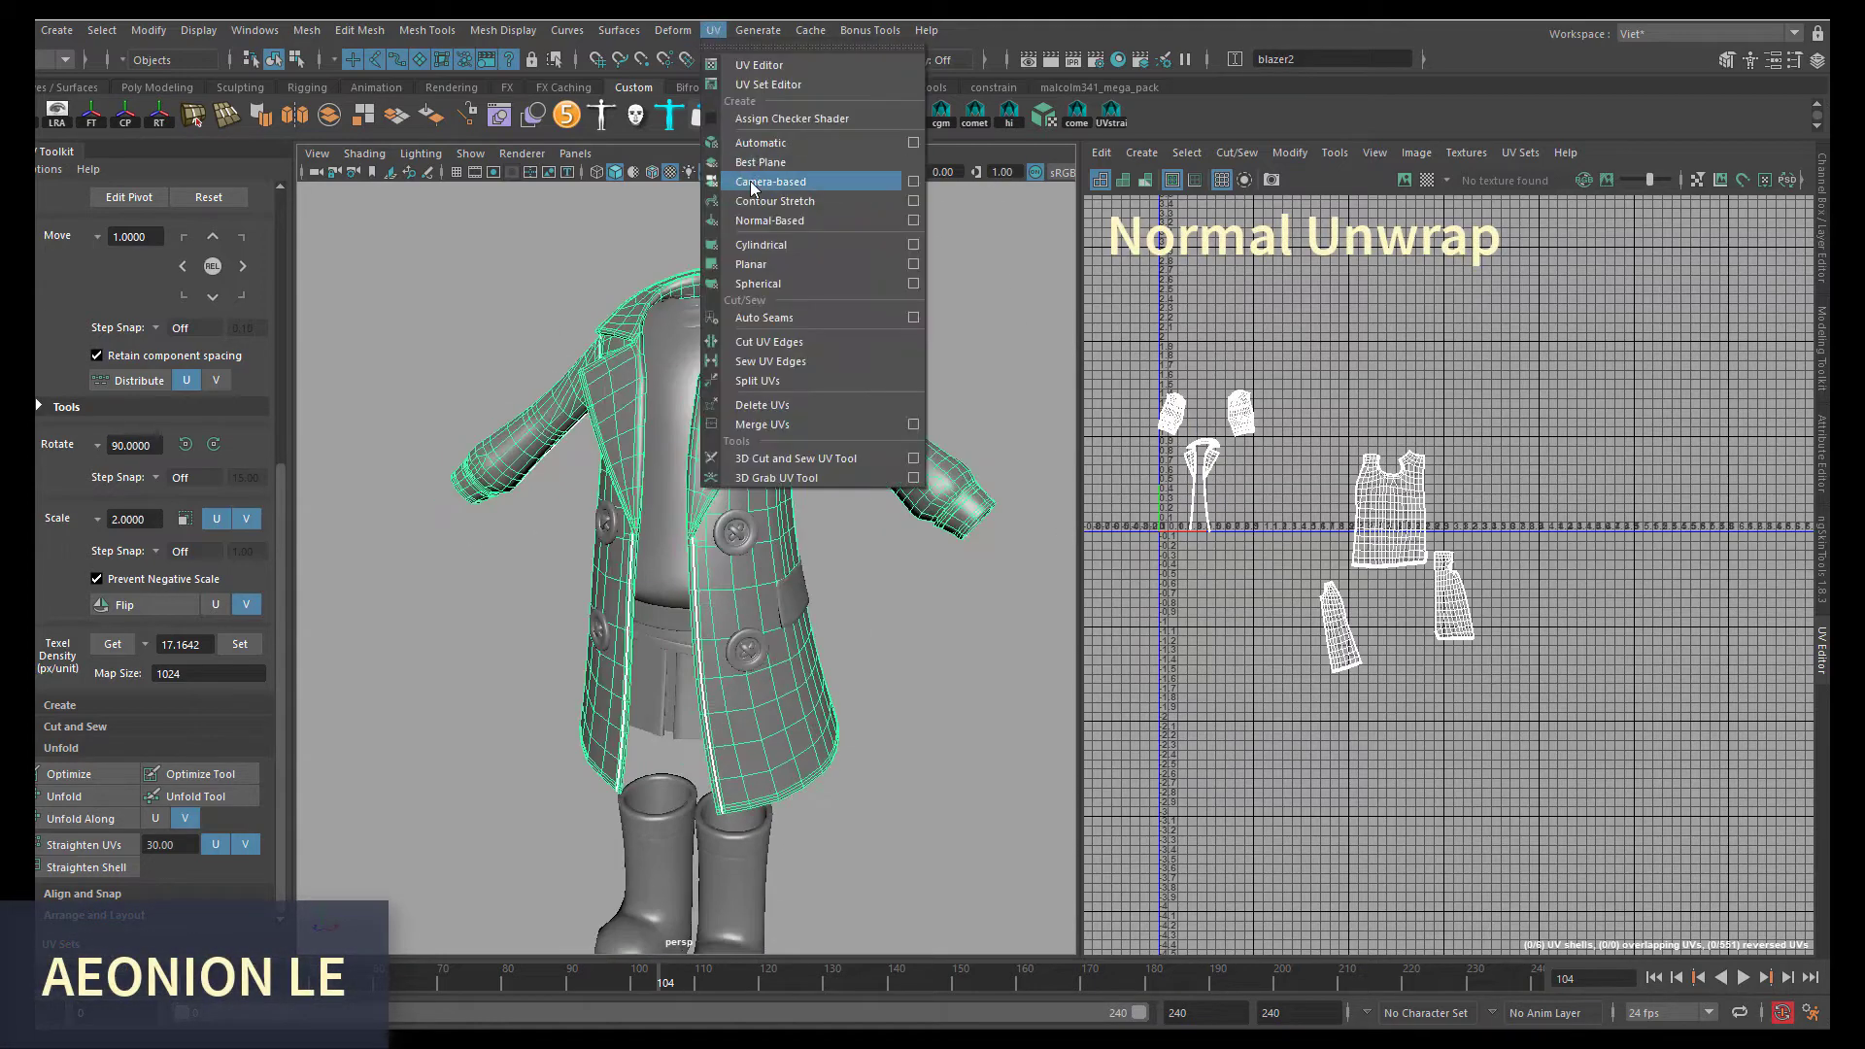
click(768, 180)
scroll(888, 590, up, 10)
click(793, 359)
scroll(758, 505, down, 5)
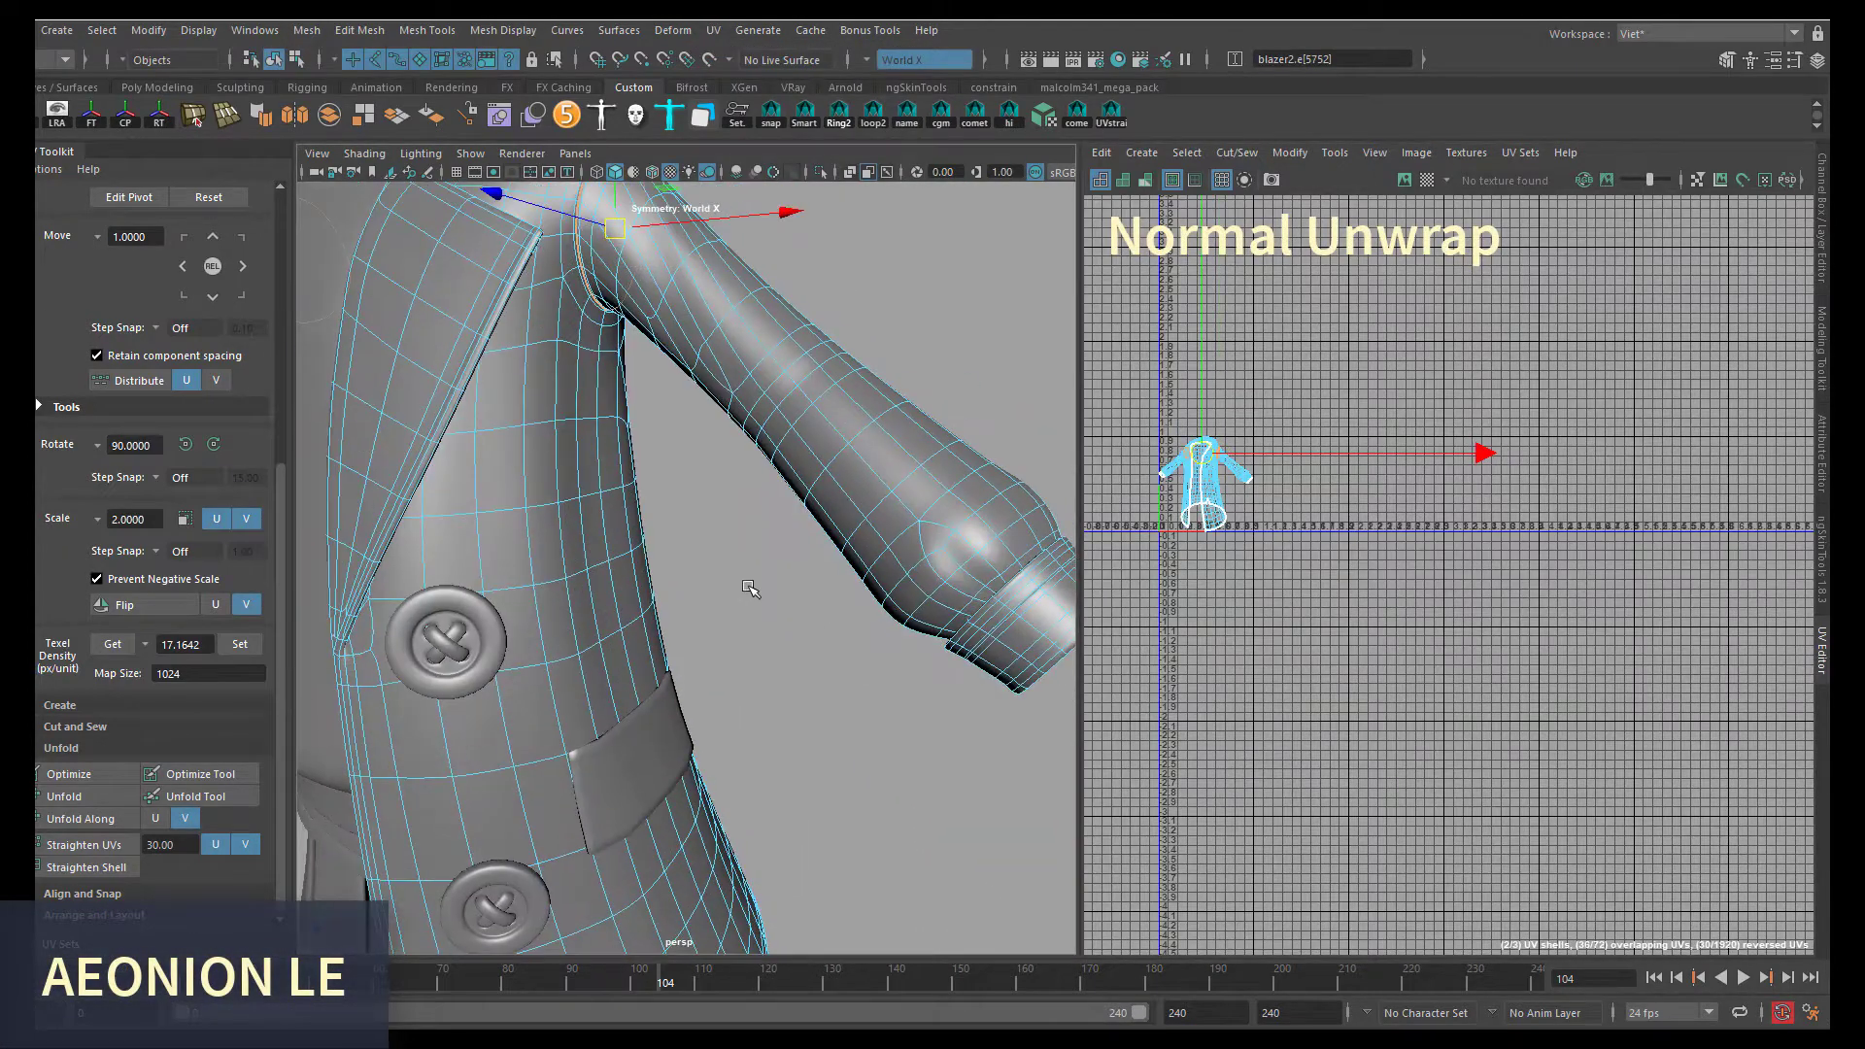
mouse_move(758, 505)
alt+mouse_down()
mouse_move(719, 552)
mouse_move(829, 203)
alt+mouse_up()
scroll(719, 551, up, 5)
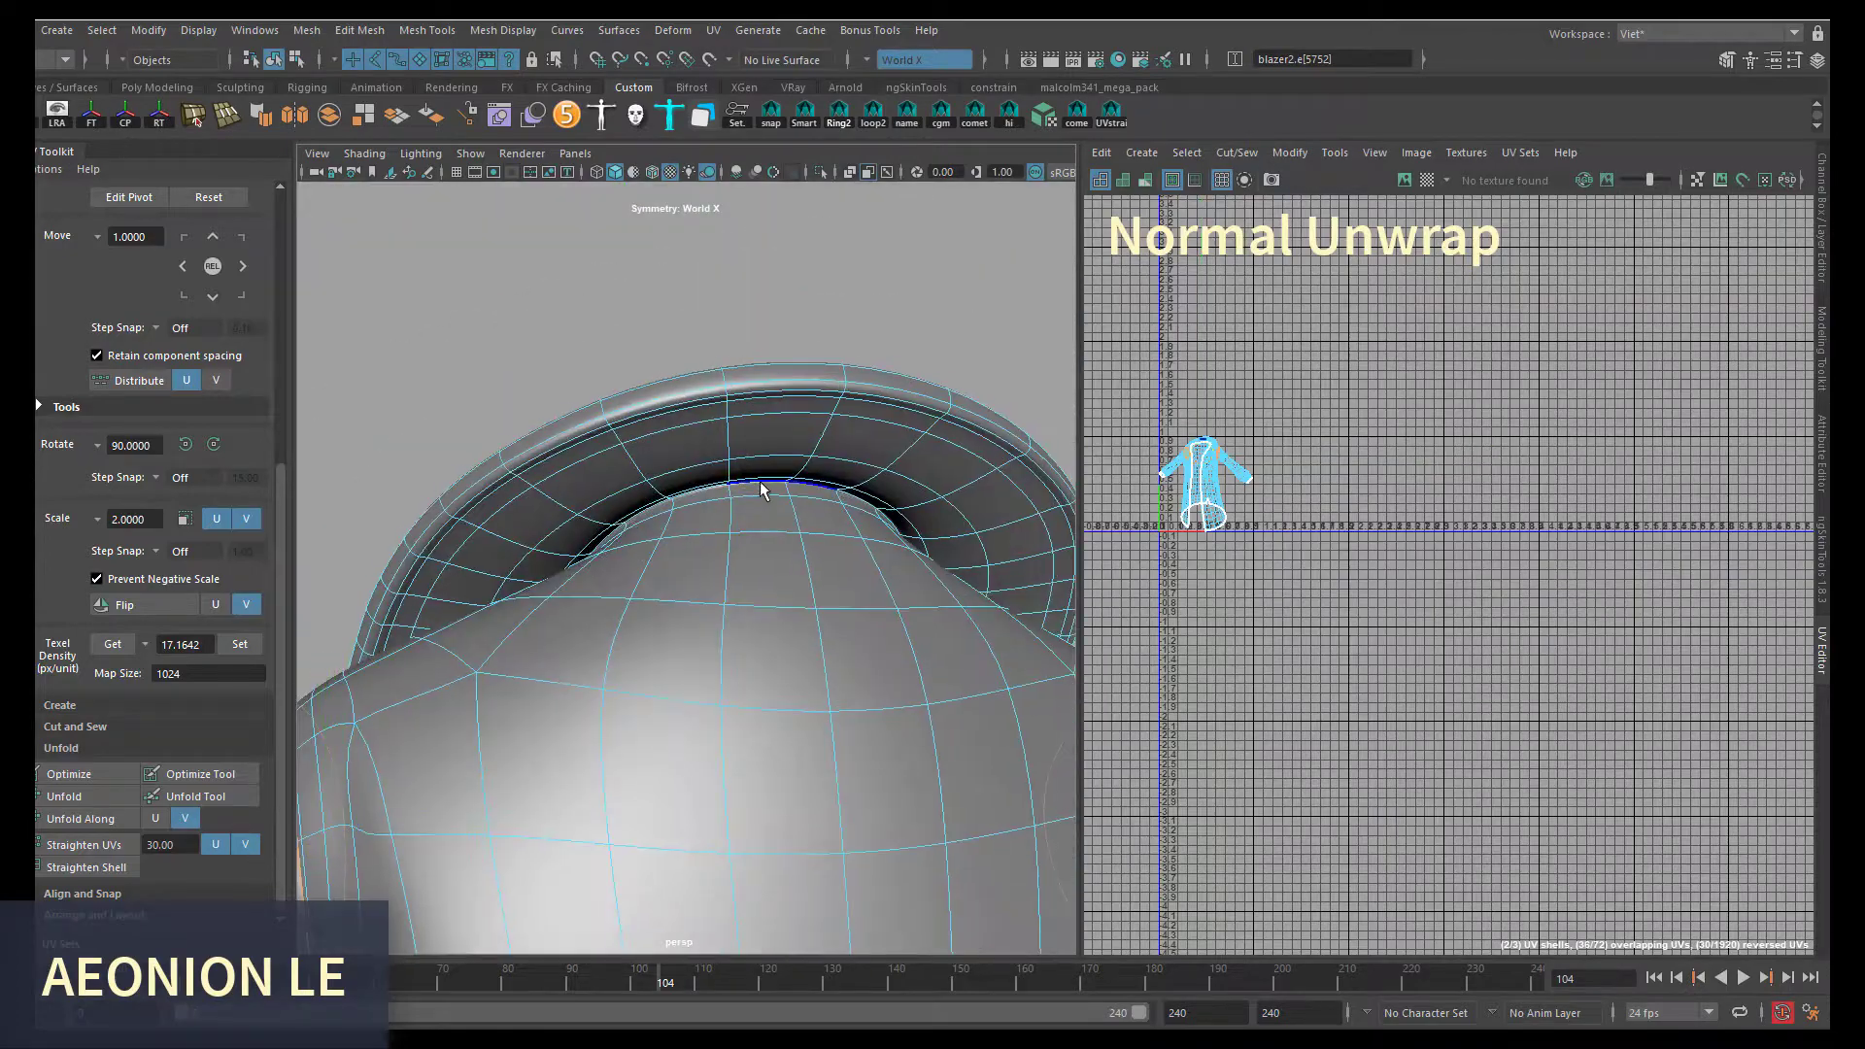
- Isolate the coat in the viewport and start selecting collar seam edges
key(F8)
scroll(829, 202, down, 5)
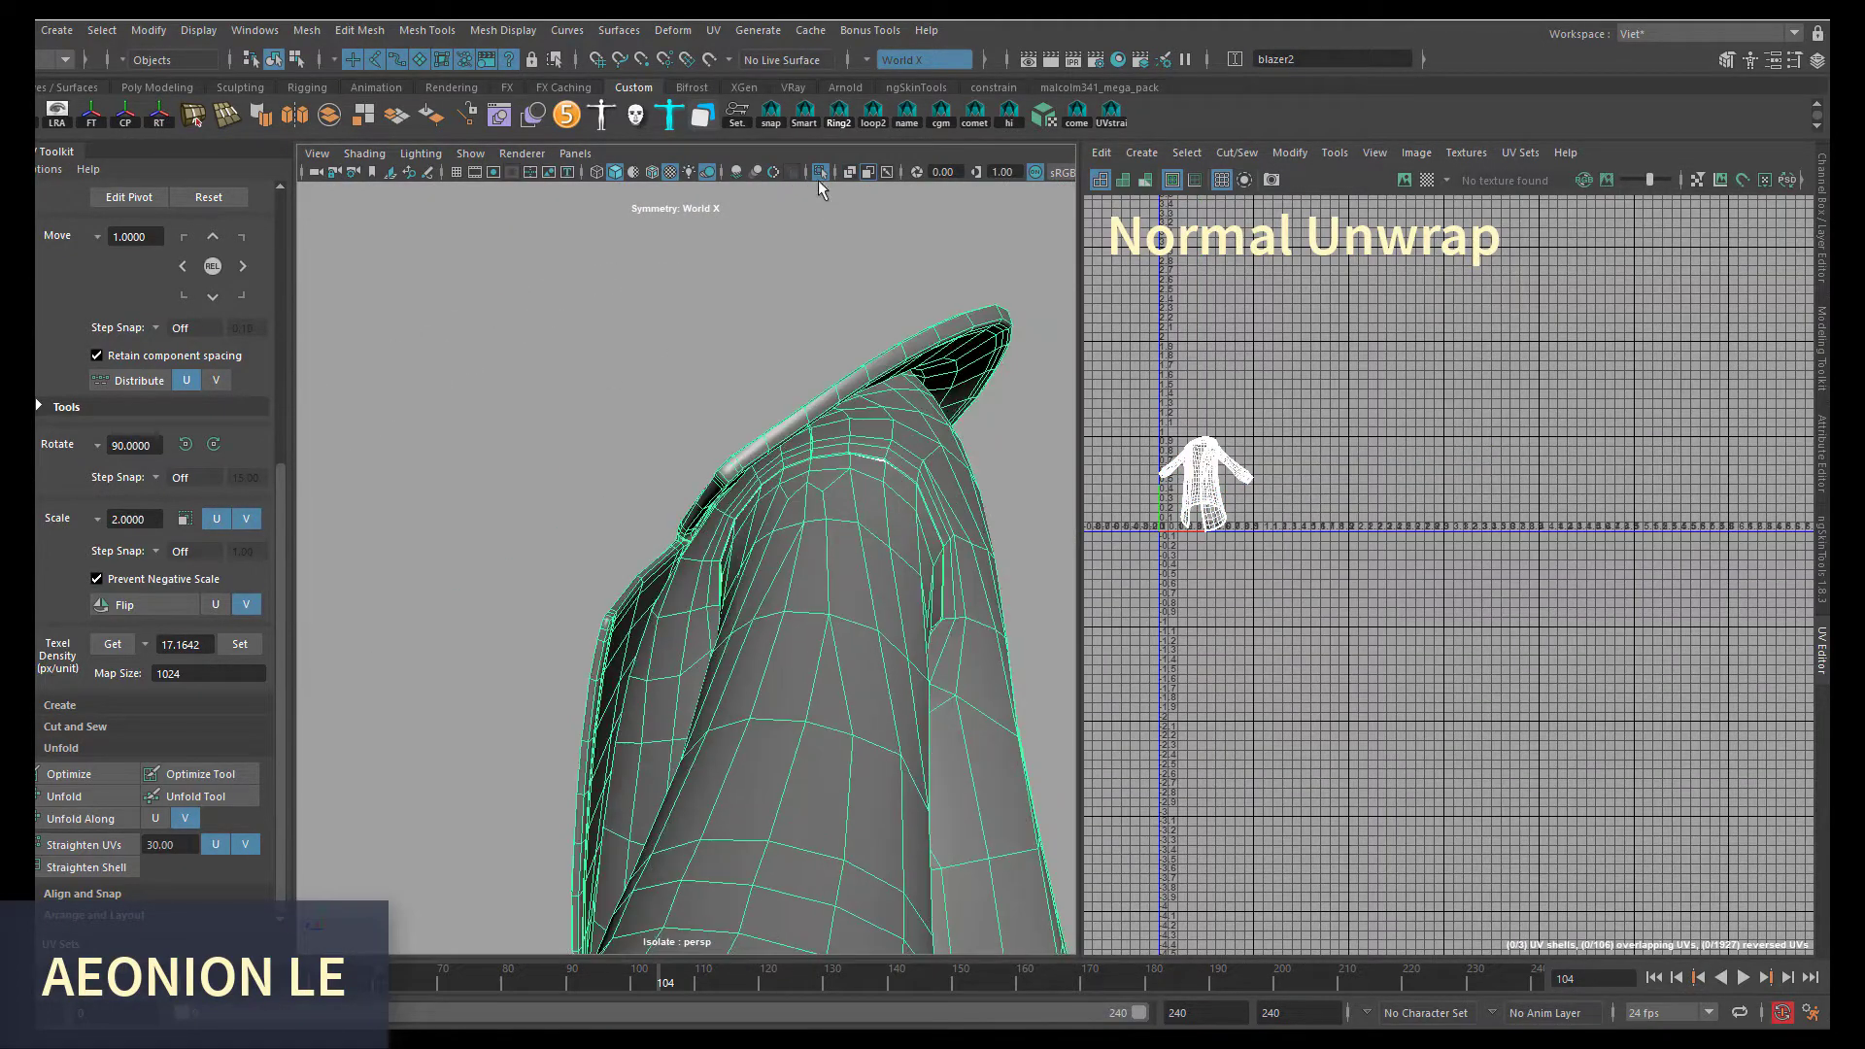
click(821, 172)
scroll(853, 345, up, 8)
click(892, 745)
scroll(892, 745, down, 3)
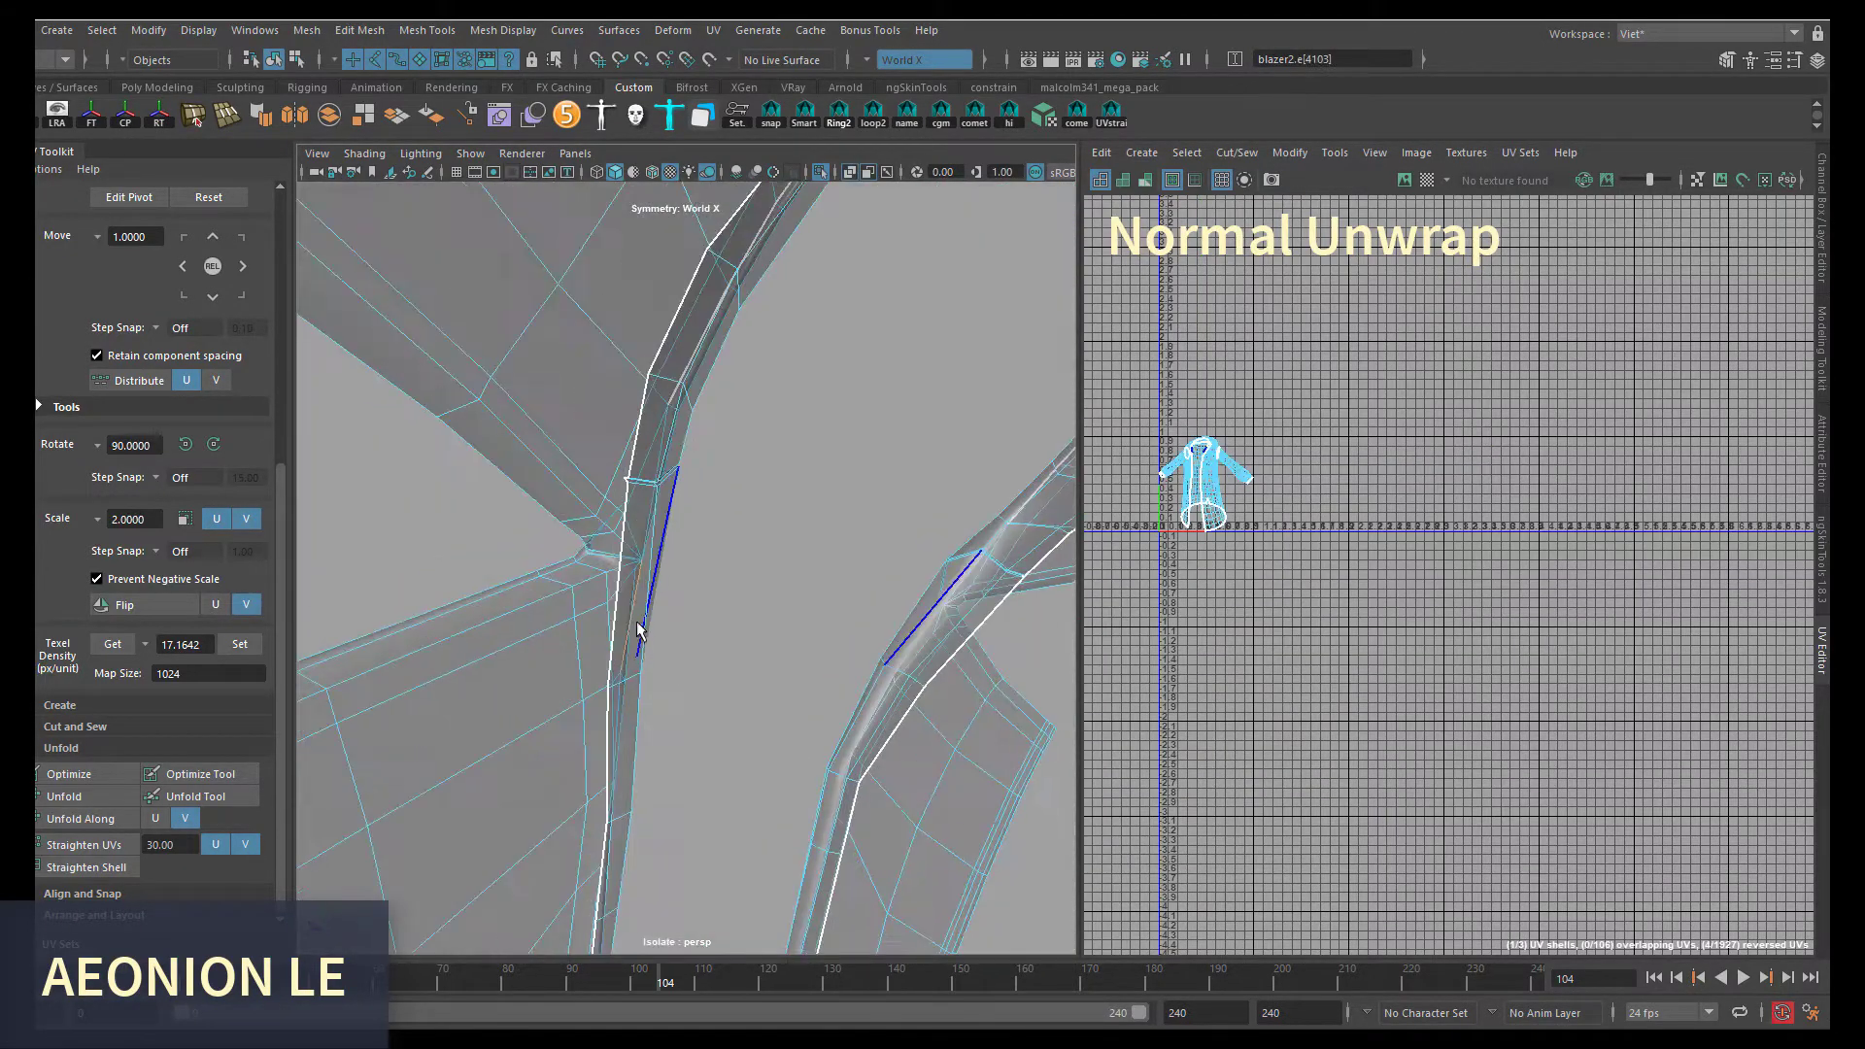
- Select the remaining collar seam edges and a seam edge on the sleeve
click(625, 487)
alt+drag(624, 487, 670, 457)
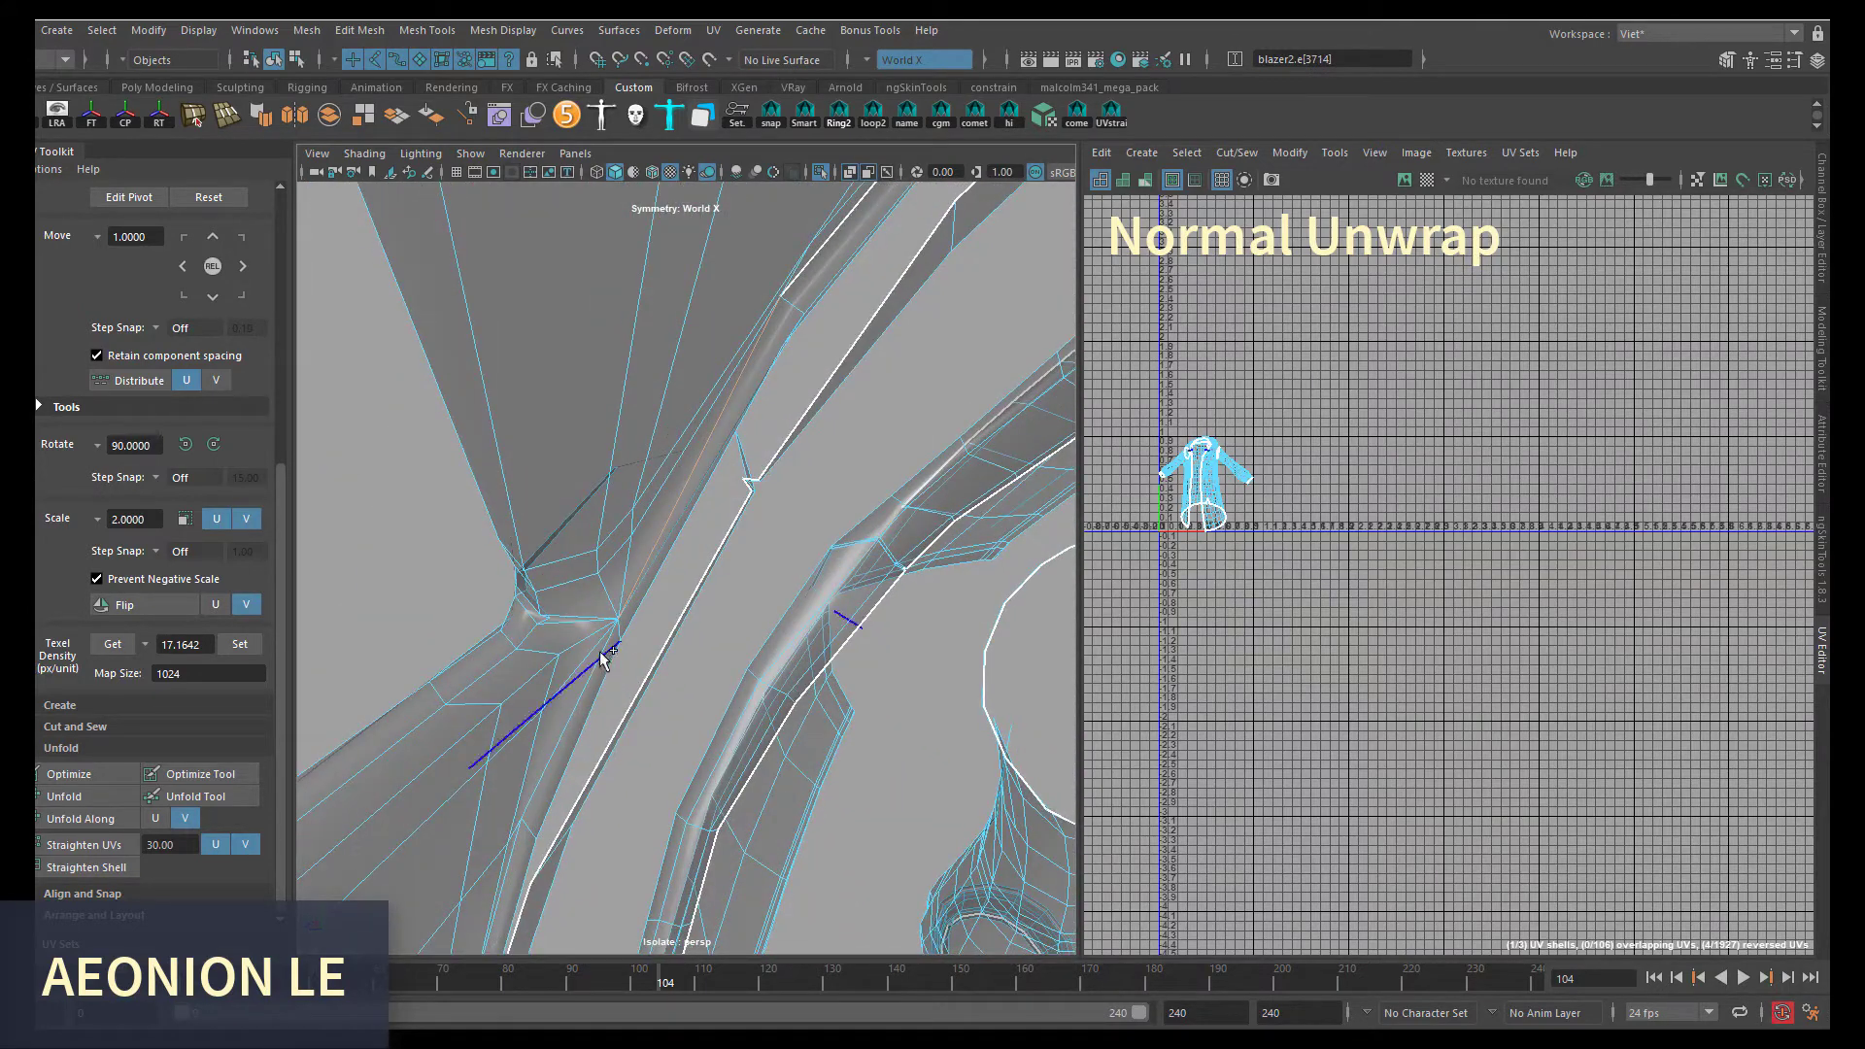
scroll(601, 659, down, 3)
scroll(680, 583, up, 5)
click(804, 653)
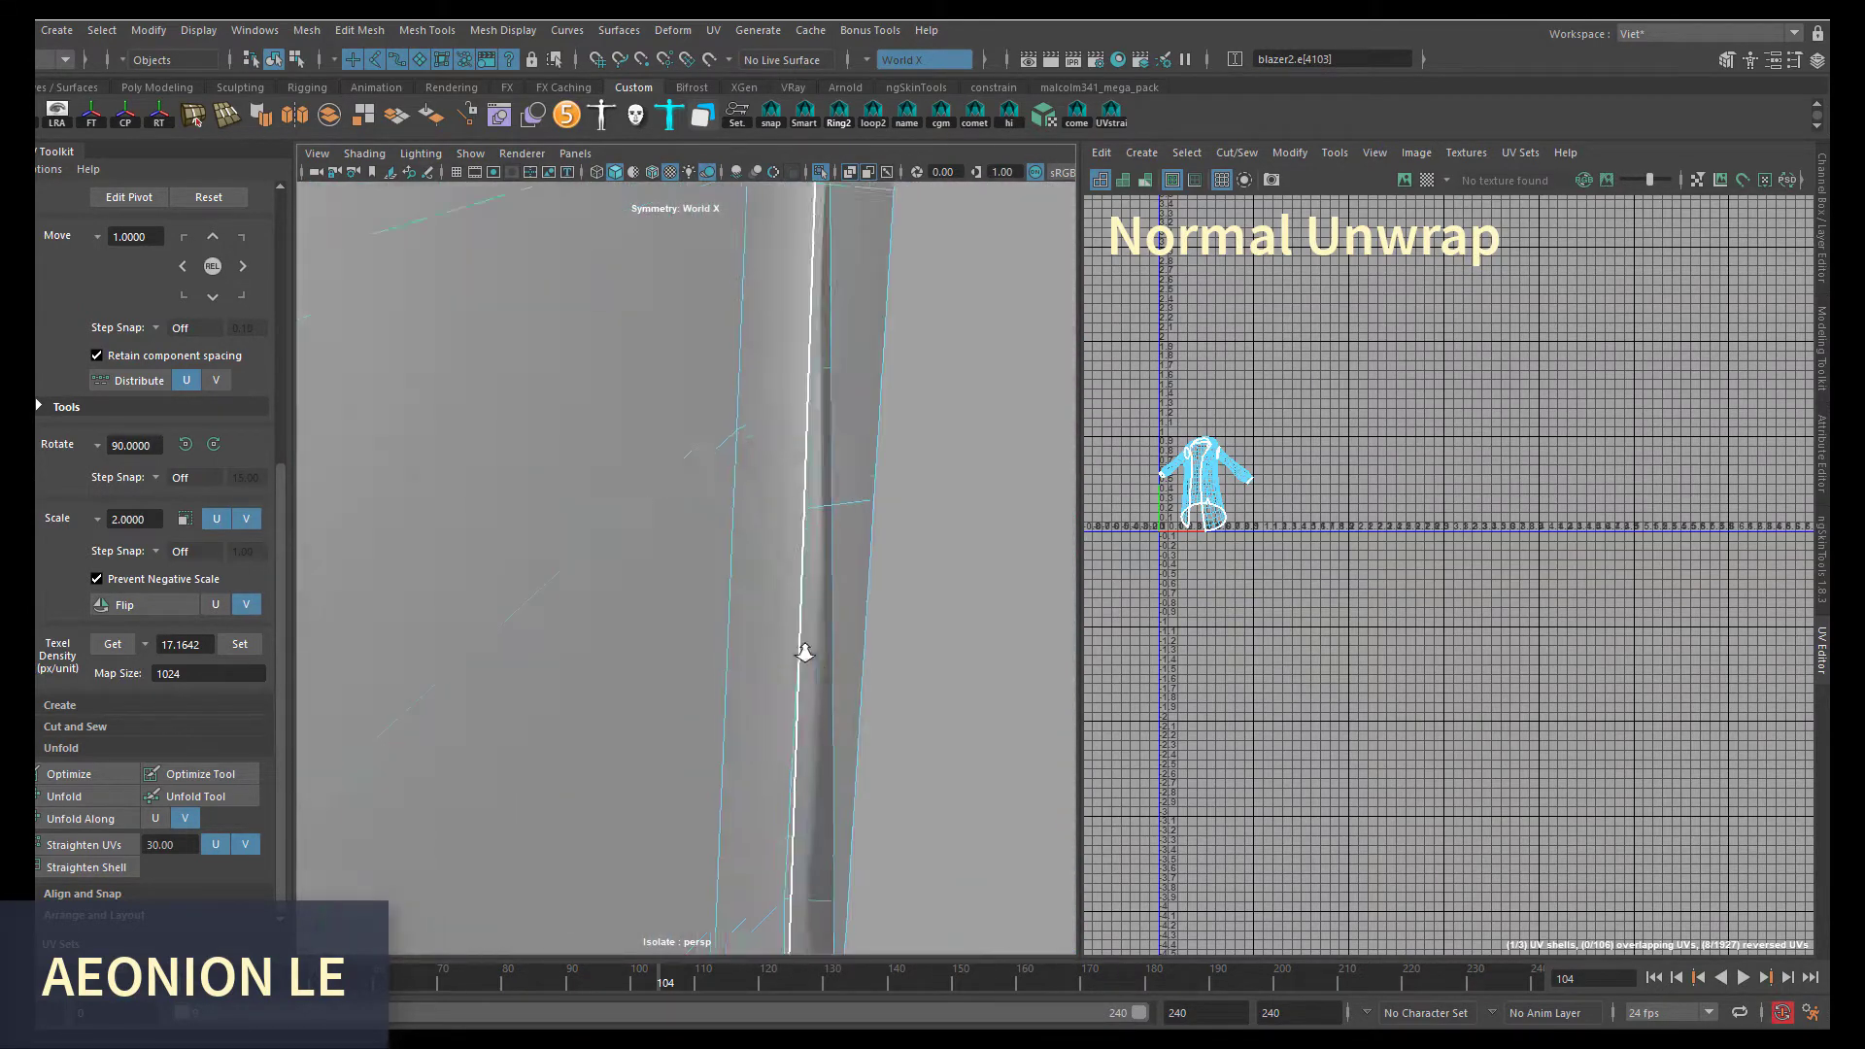
scroll(804, 653, down, 3)
scroll(741, 508, up, 4)
scroll(583, 680, down, 2)
click(498, 717)
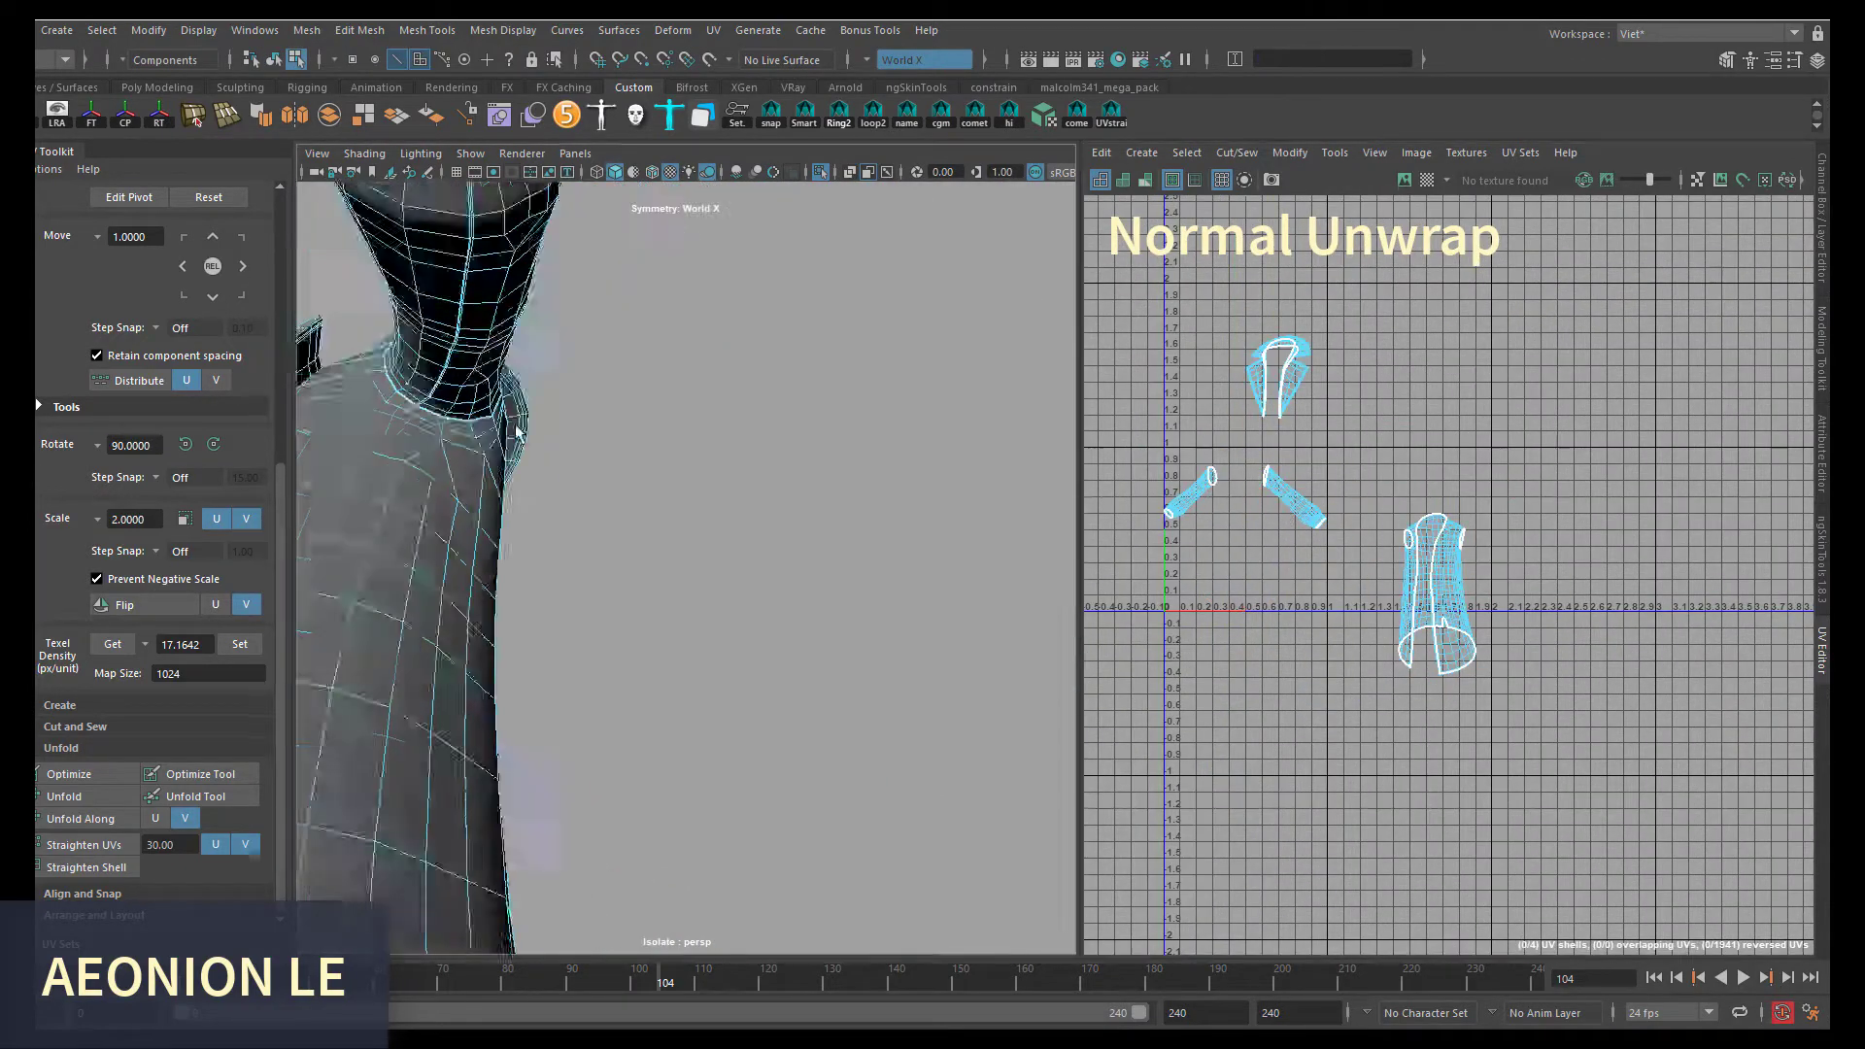
- Unfold the long UV shell flat
alt+drag(664, 605, 582, 654)
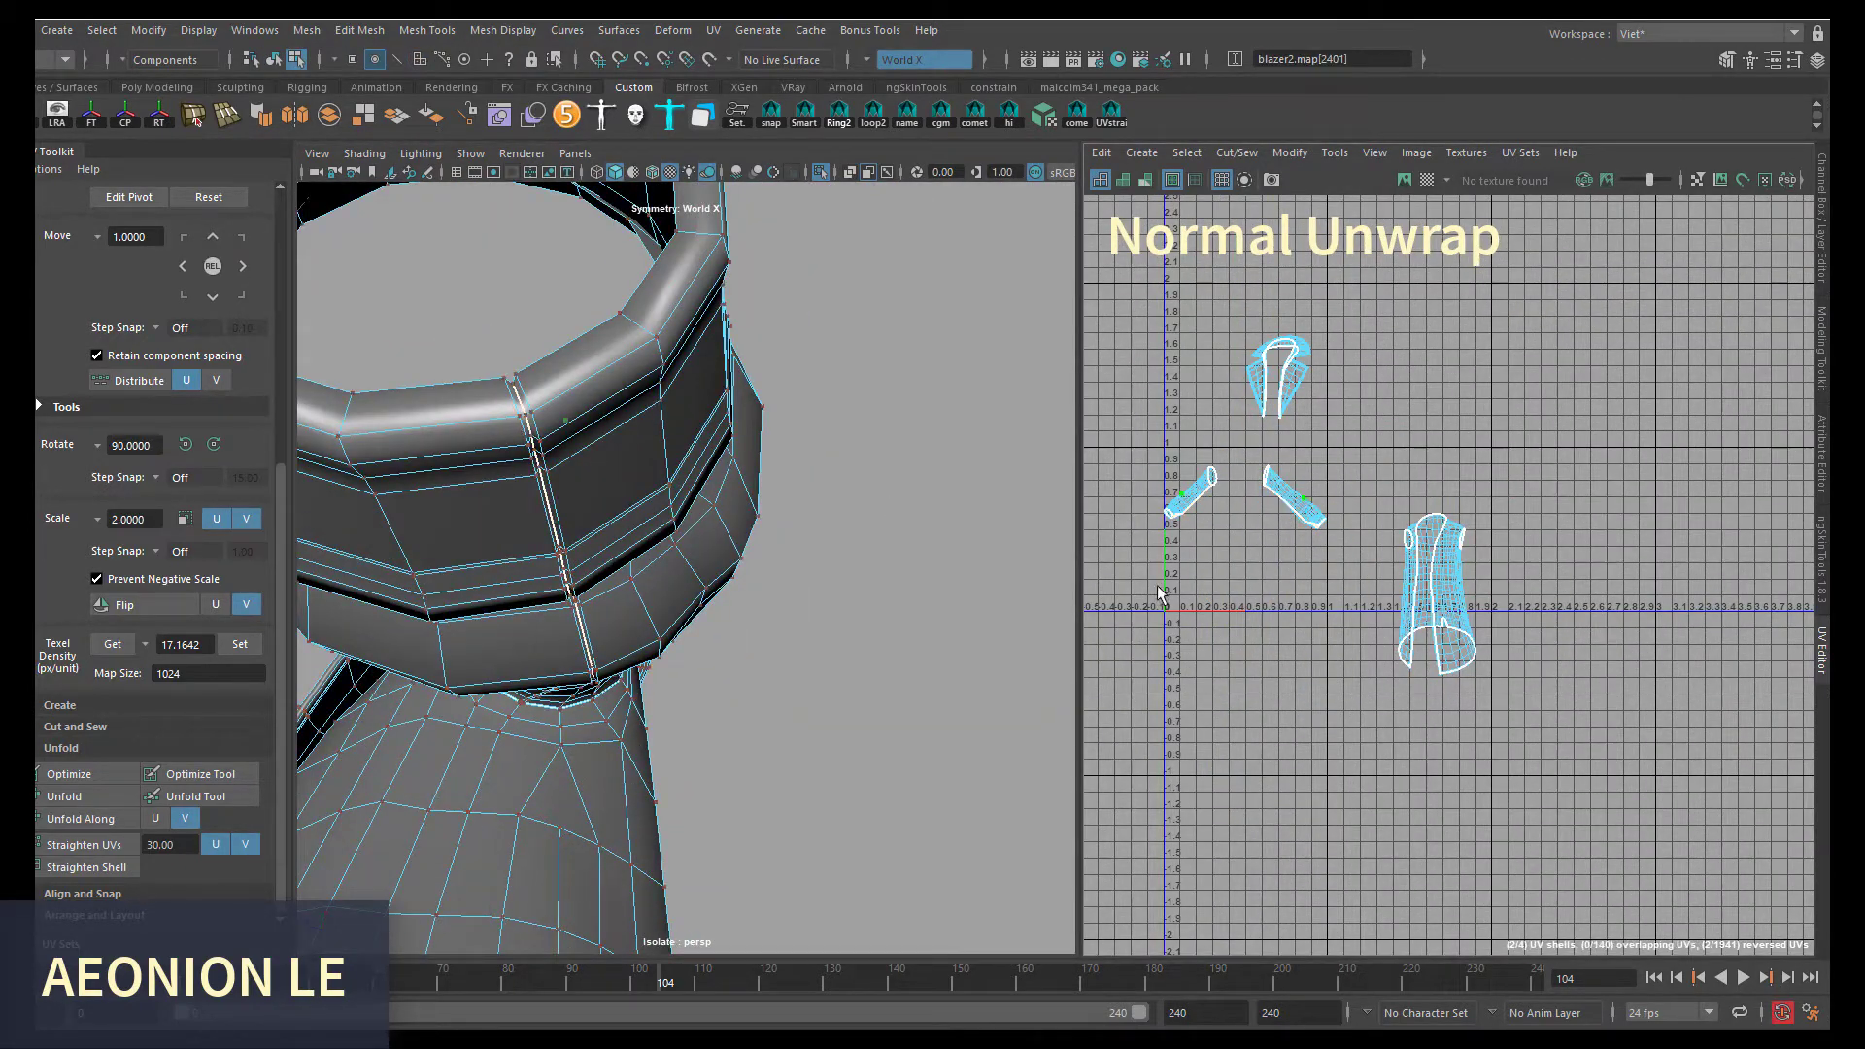
scroll(1425, 715, up, 2)
click(1442, 719)
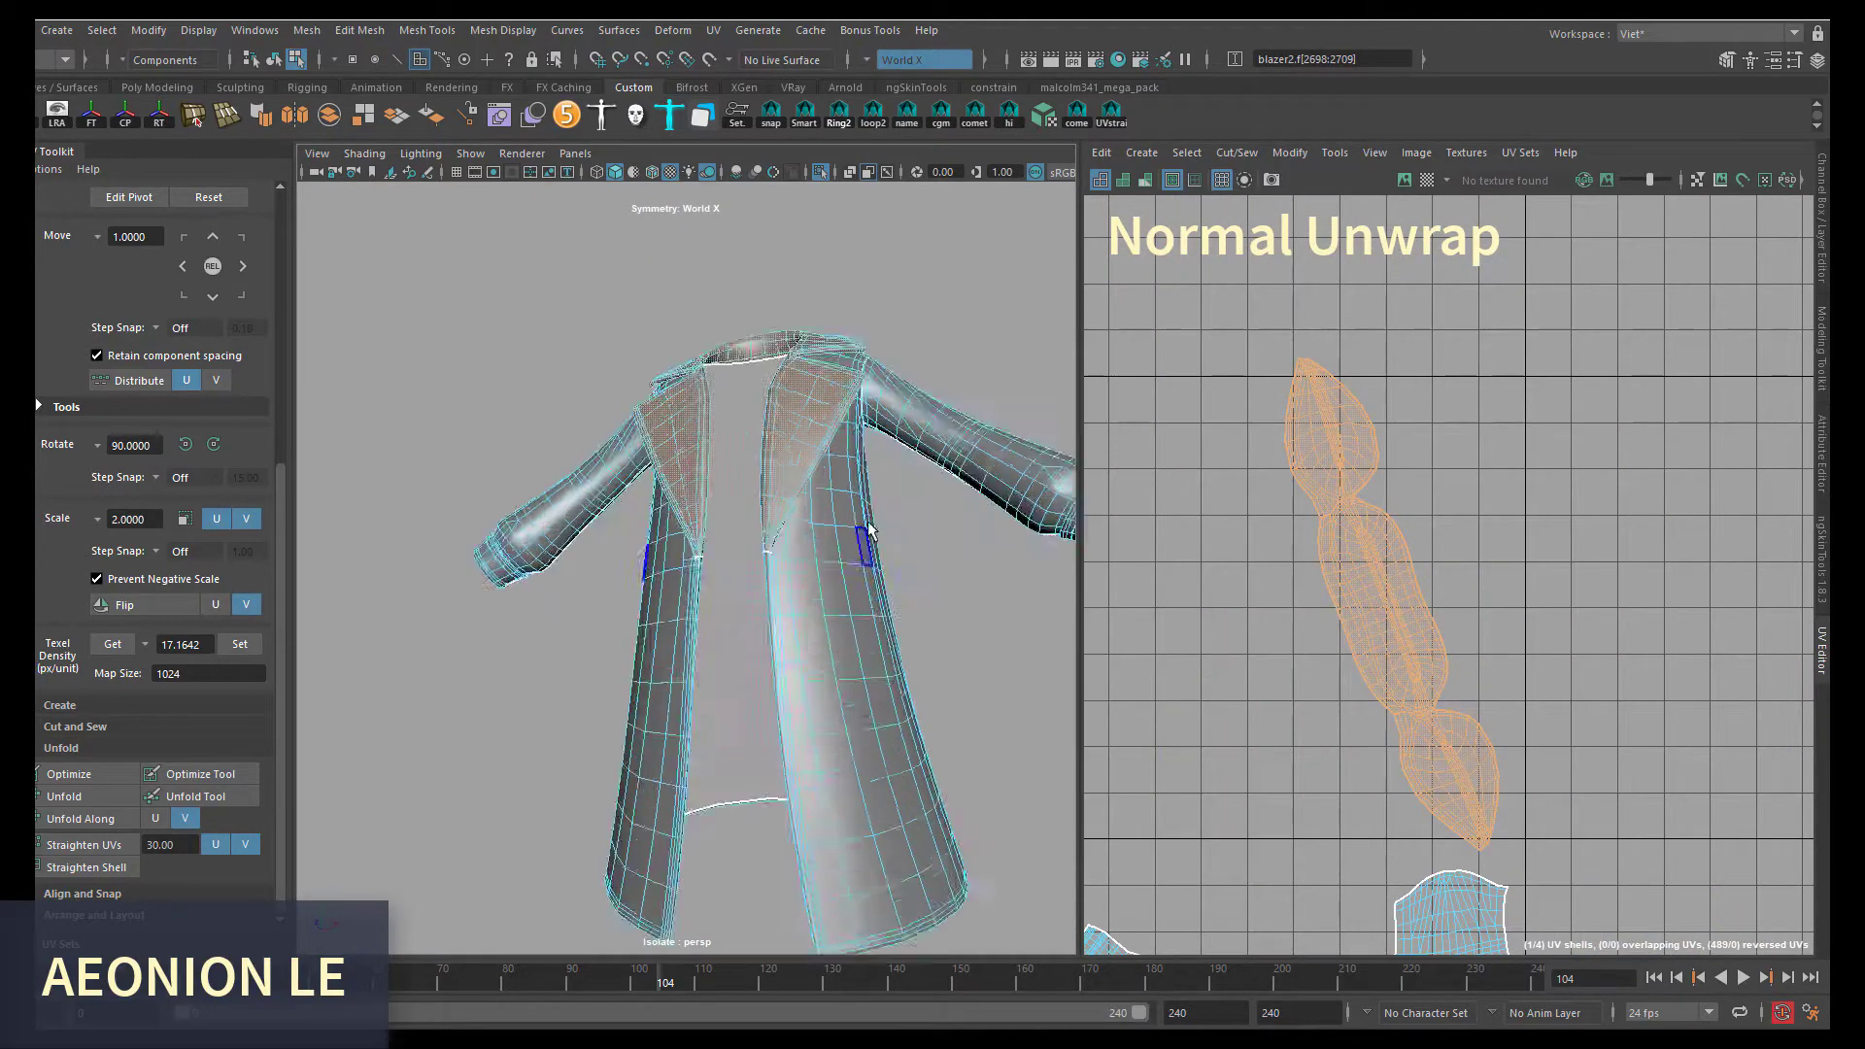
mouse_move(621, 544)
alt+mouse_down()
mouse_move(686, 560)
mouse_move(622, 544)
mouse_move(658, 741)
mouse_move(757, 394)
alt+mouse_up()
- Select the full edge loop along the collar in edge mode
key(F10)
click(640, 590)
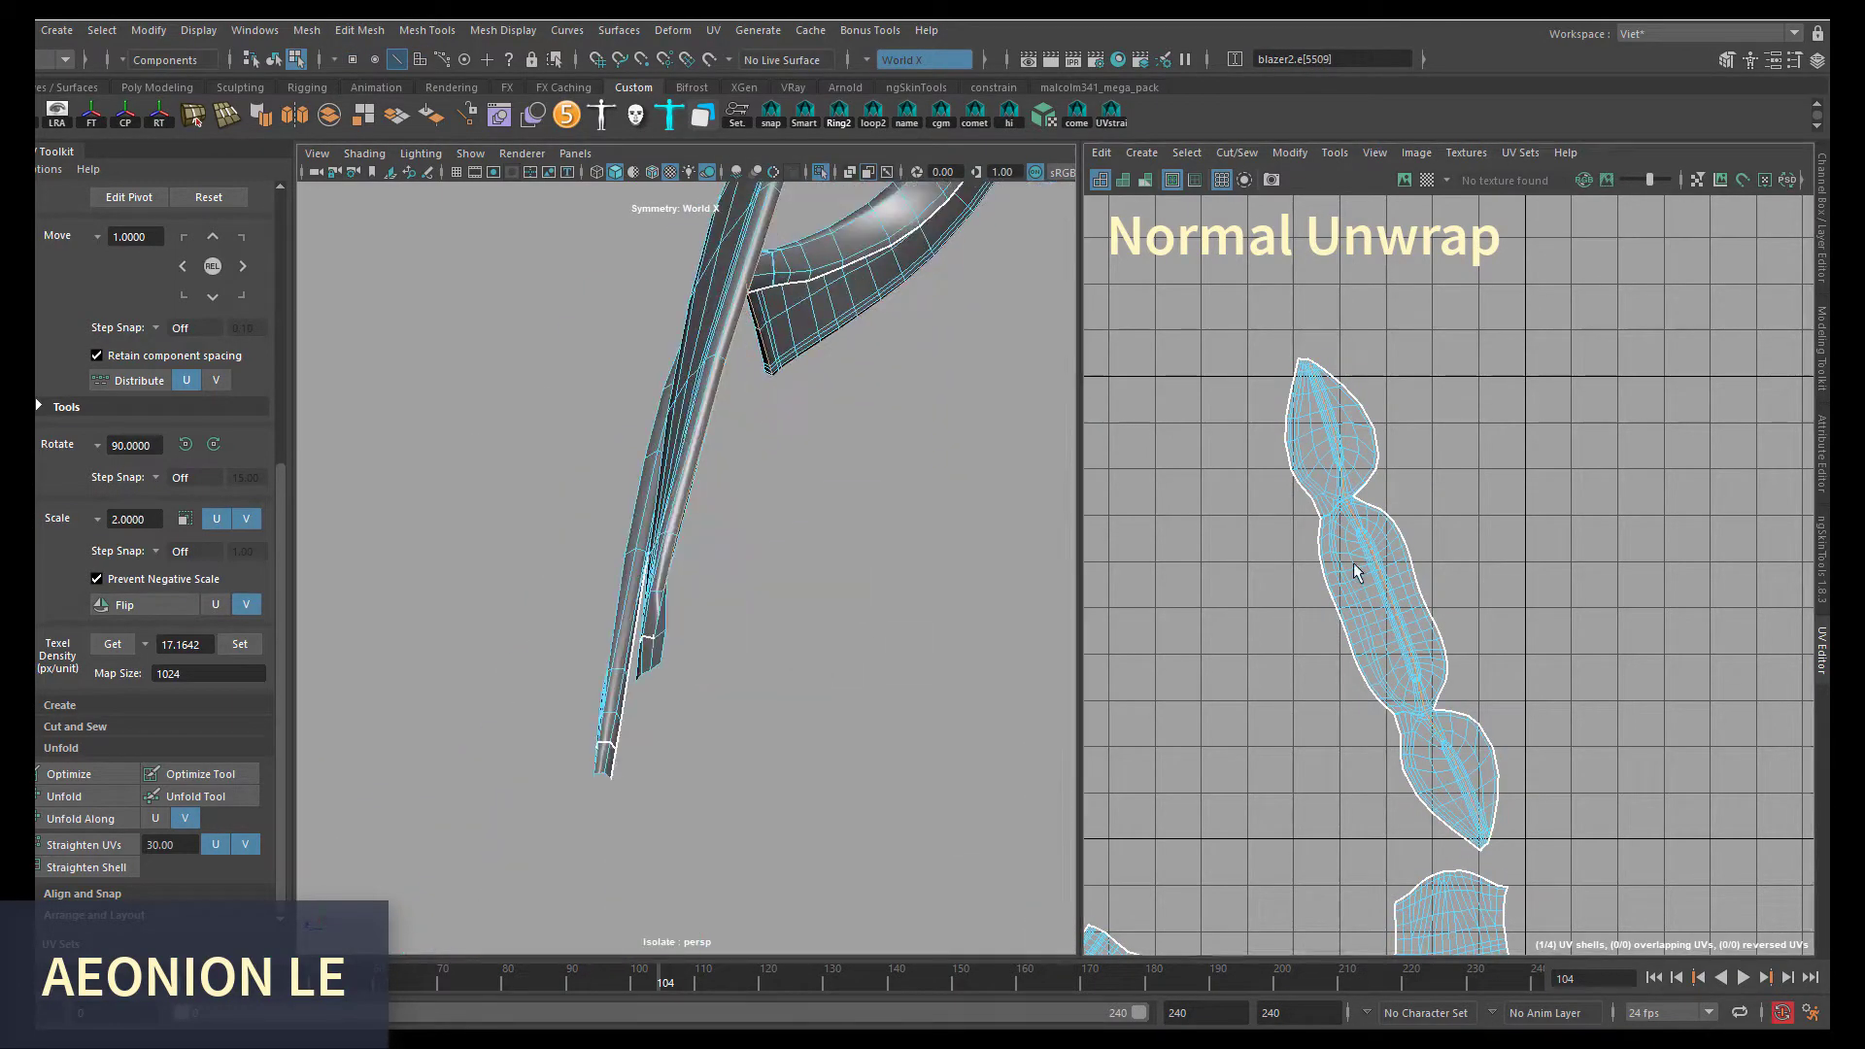
click(333, 178)
click(678, 571)
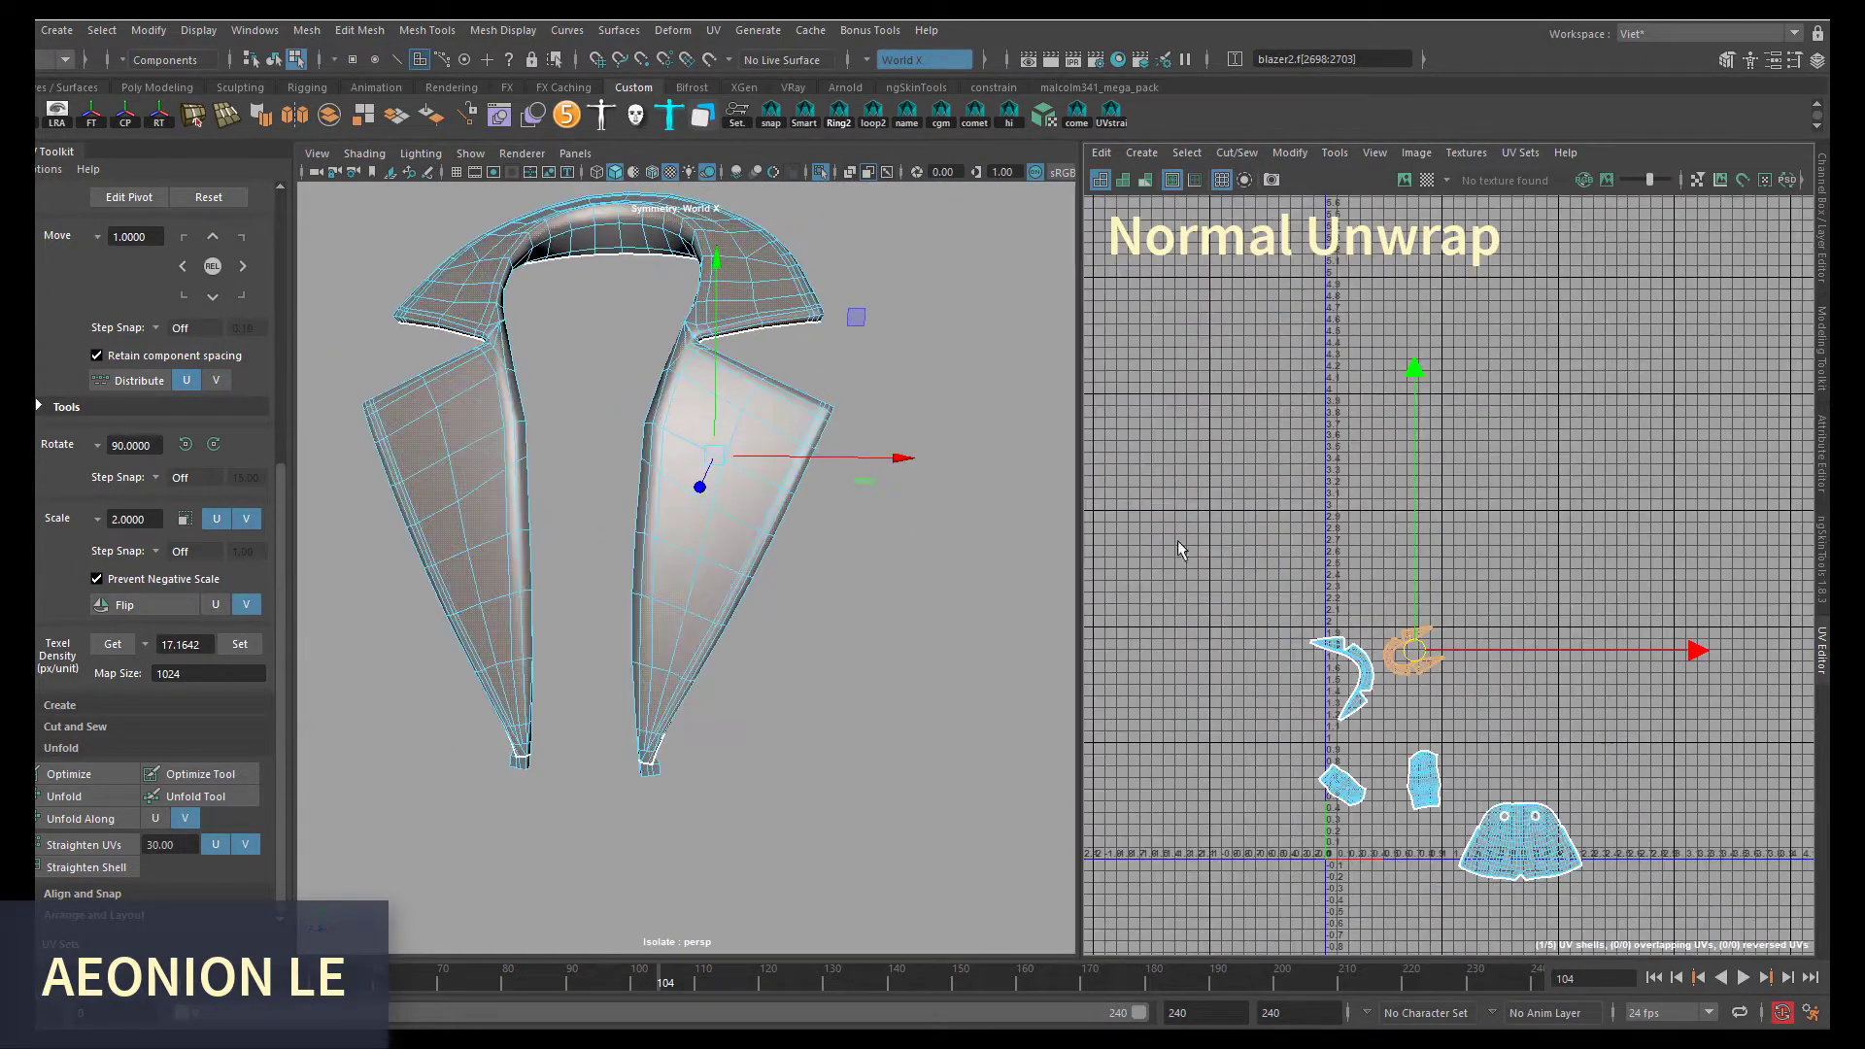
scroll(116, 819, down, 5)
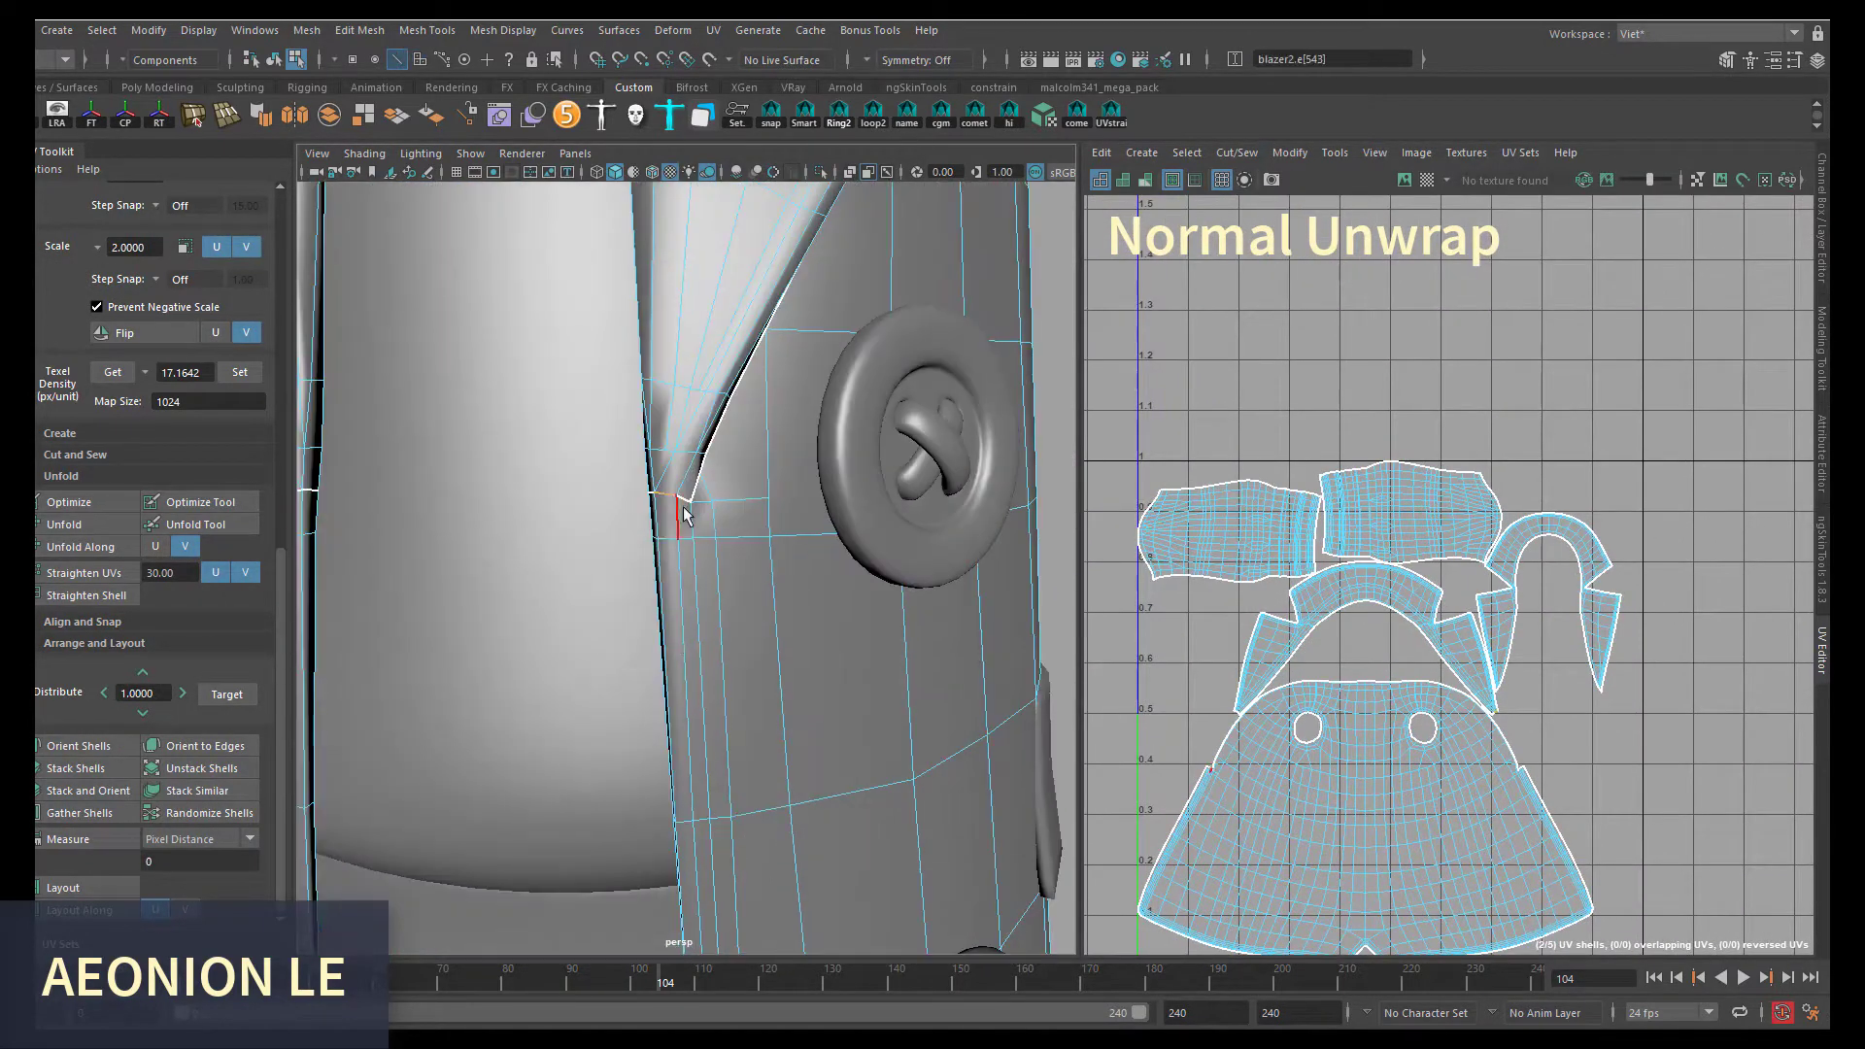
- Relax the lapel shell's UVs with the Optimize tool
mouse_move(1020, 719)
alt+right_down()
mouse_move(789, 687)
mouse_move(723, 717)
alt+right_up()
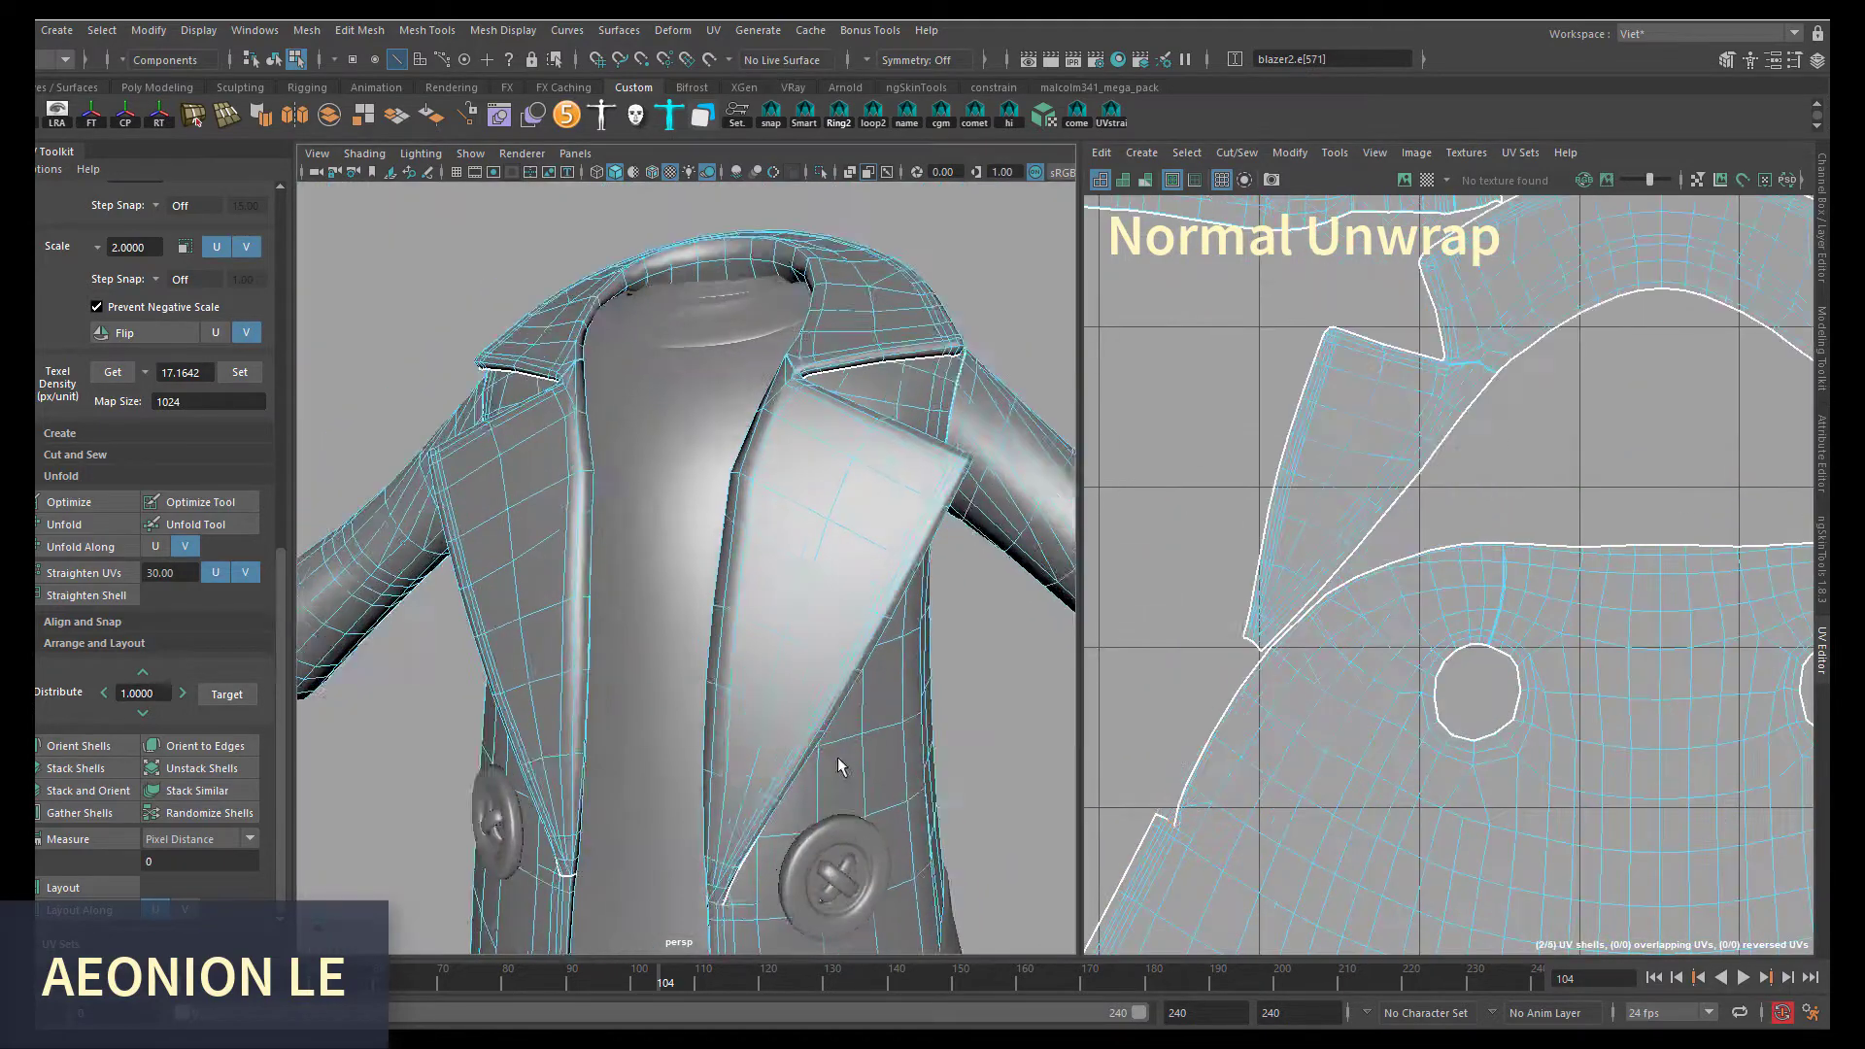
alt+drag(680, 583, 760, 686)
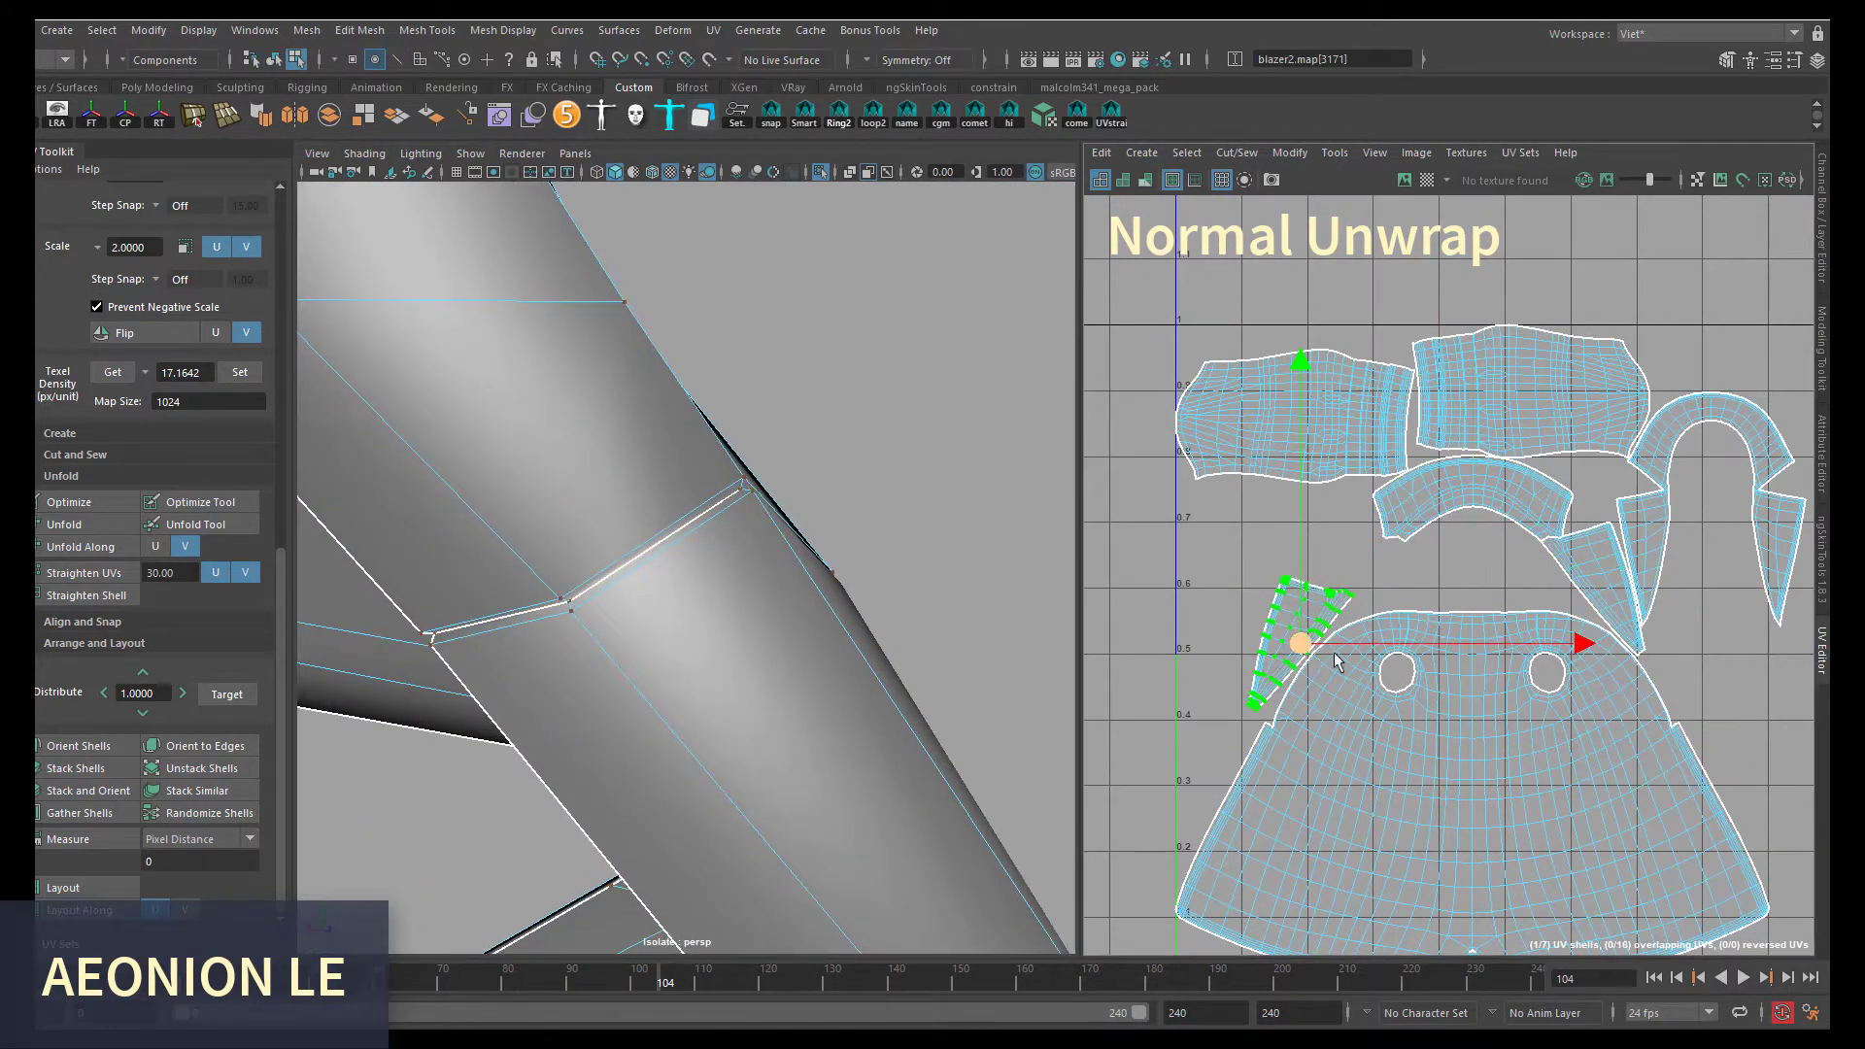
click(200, 503)
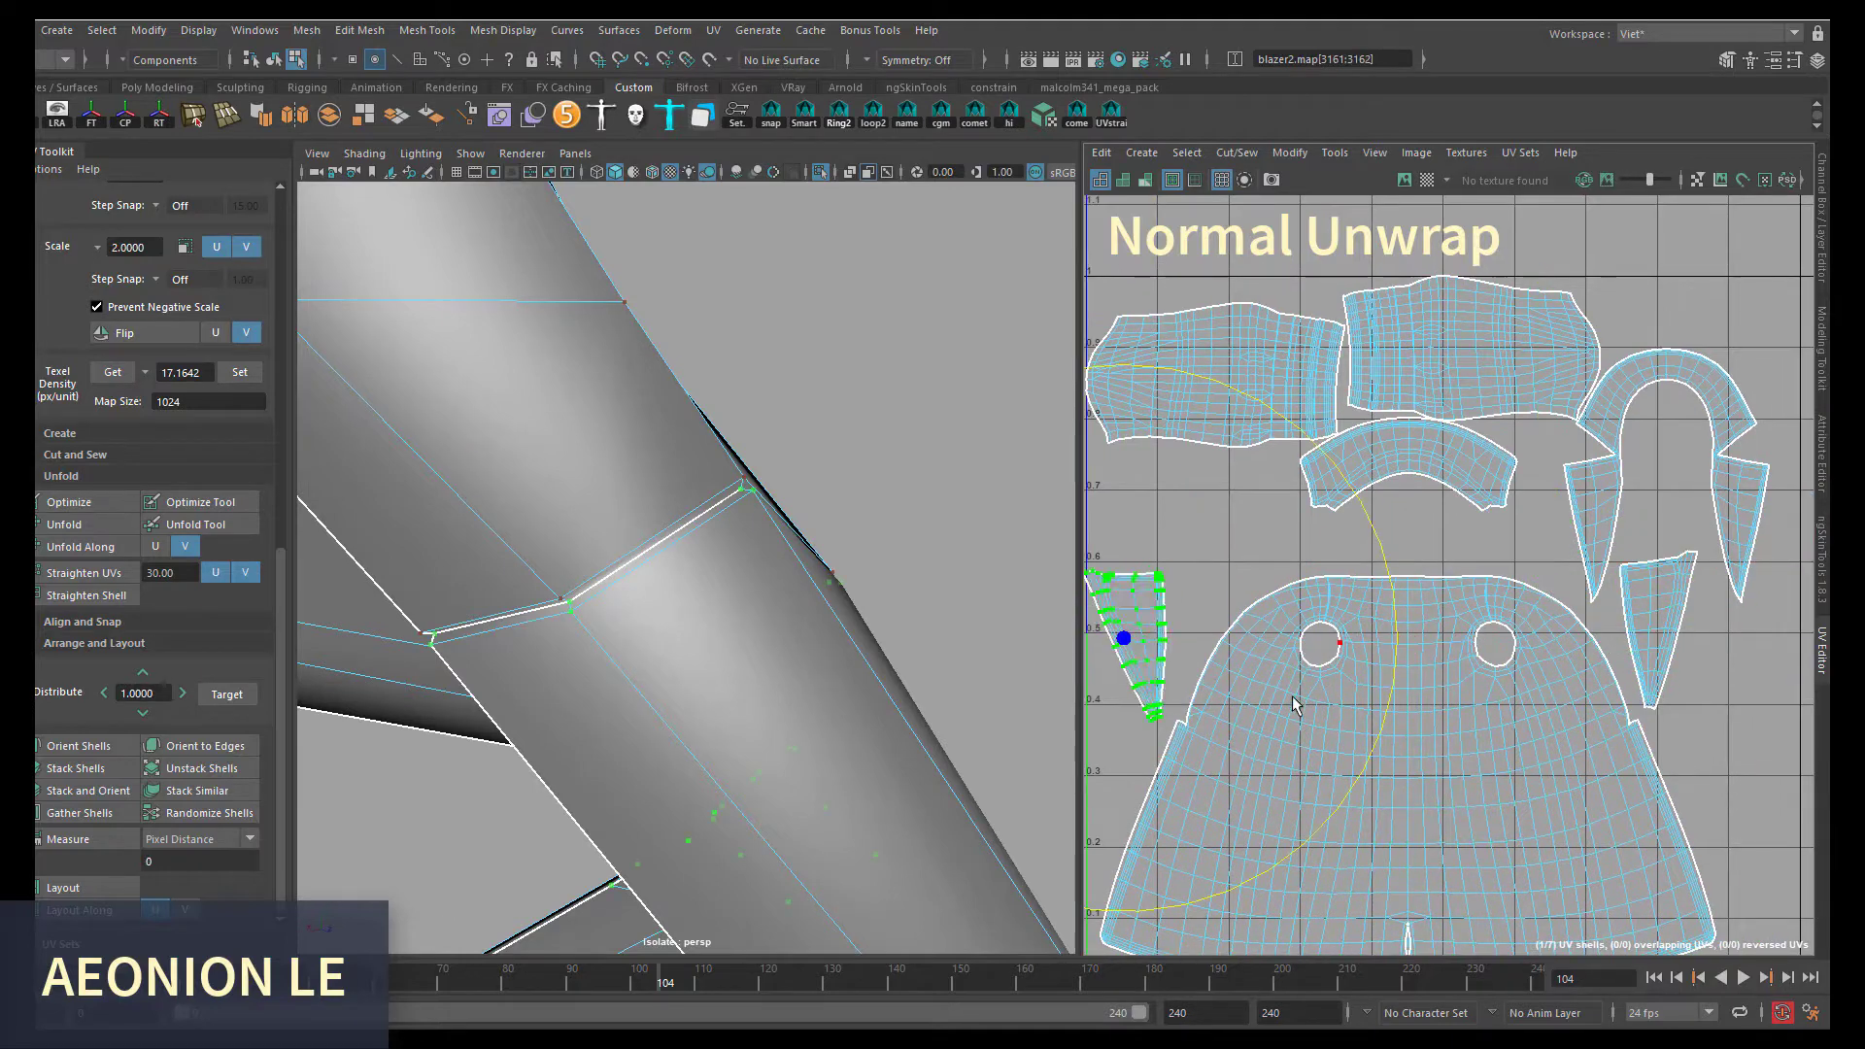
scroll(1247, 657, up, 2)
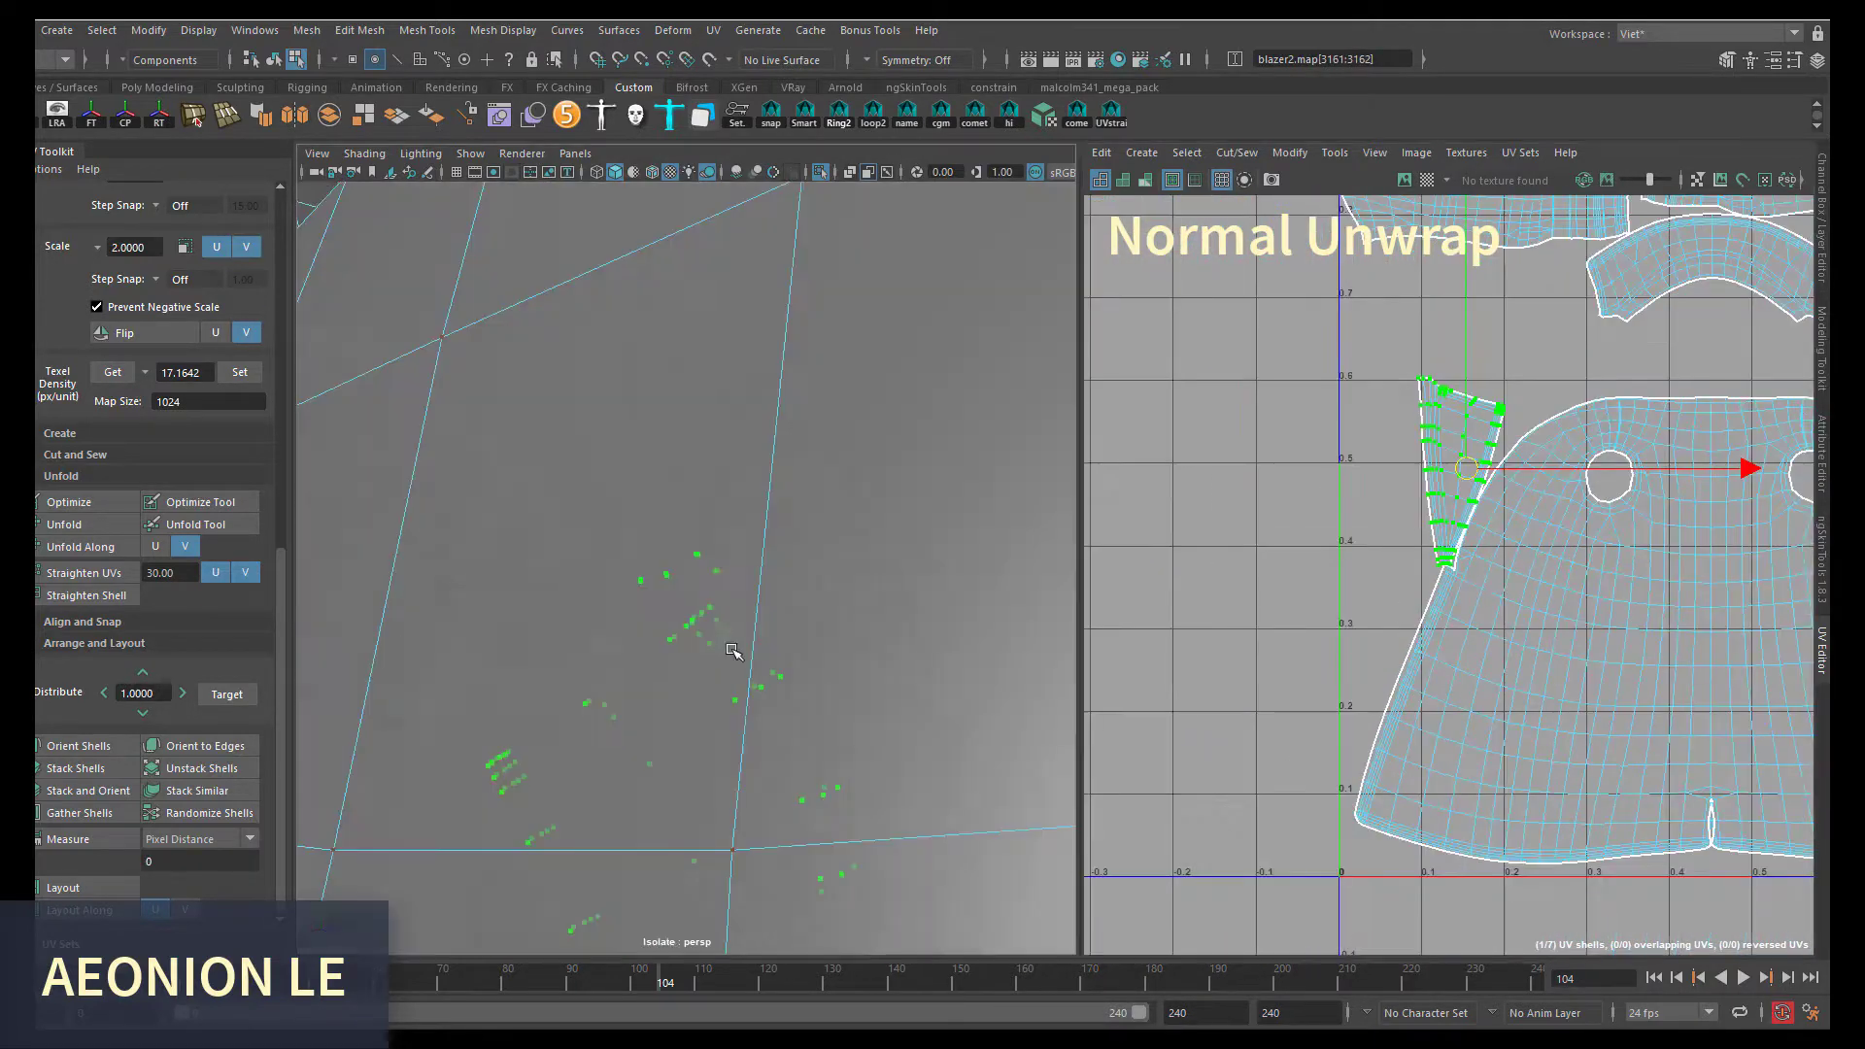
- Inspect the arm seam area and select the whole jacket object
alt+drag(707, 724, 547, 716)
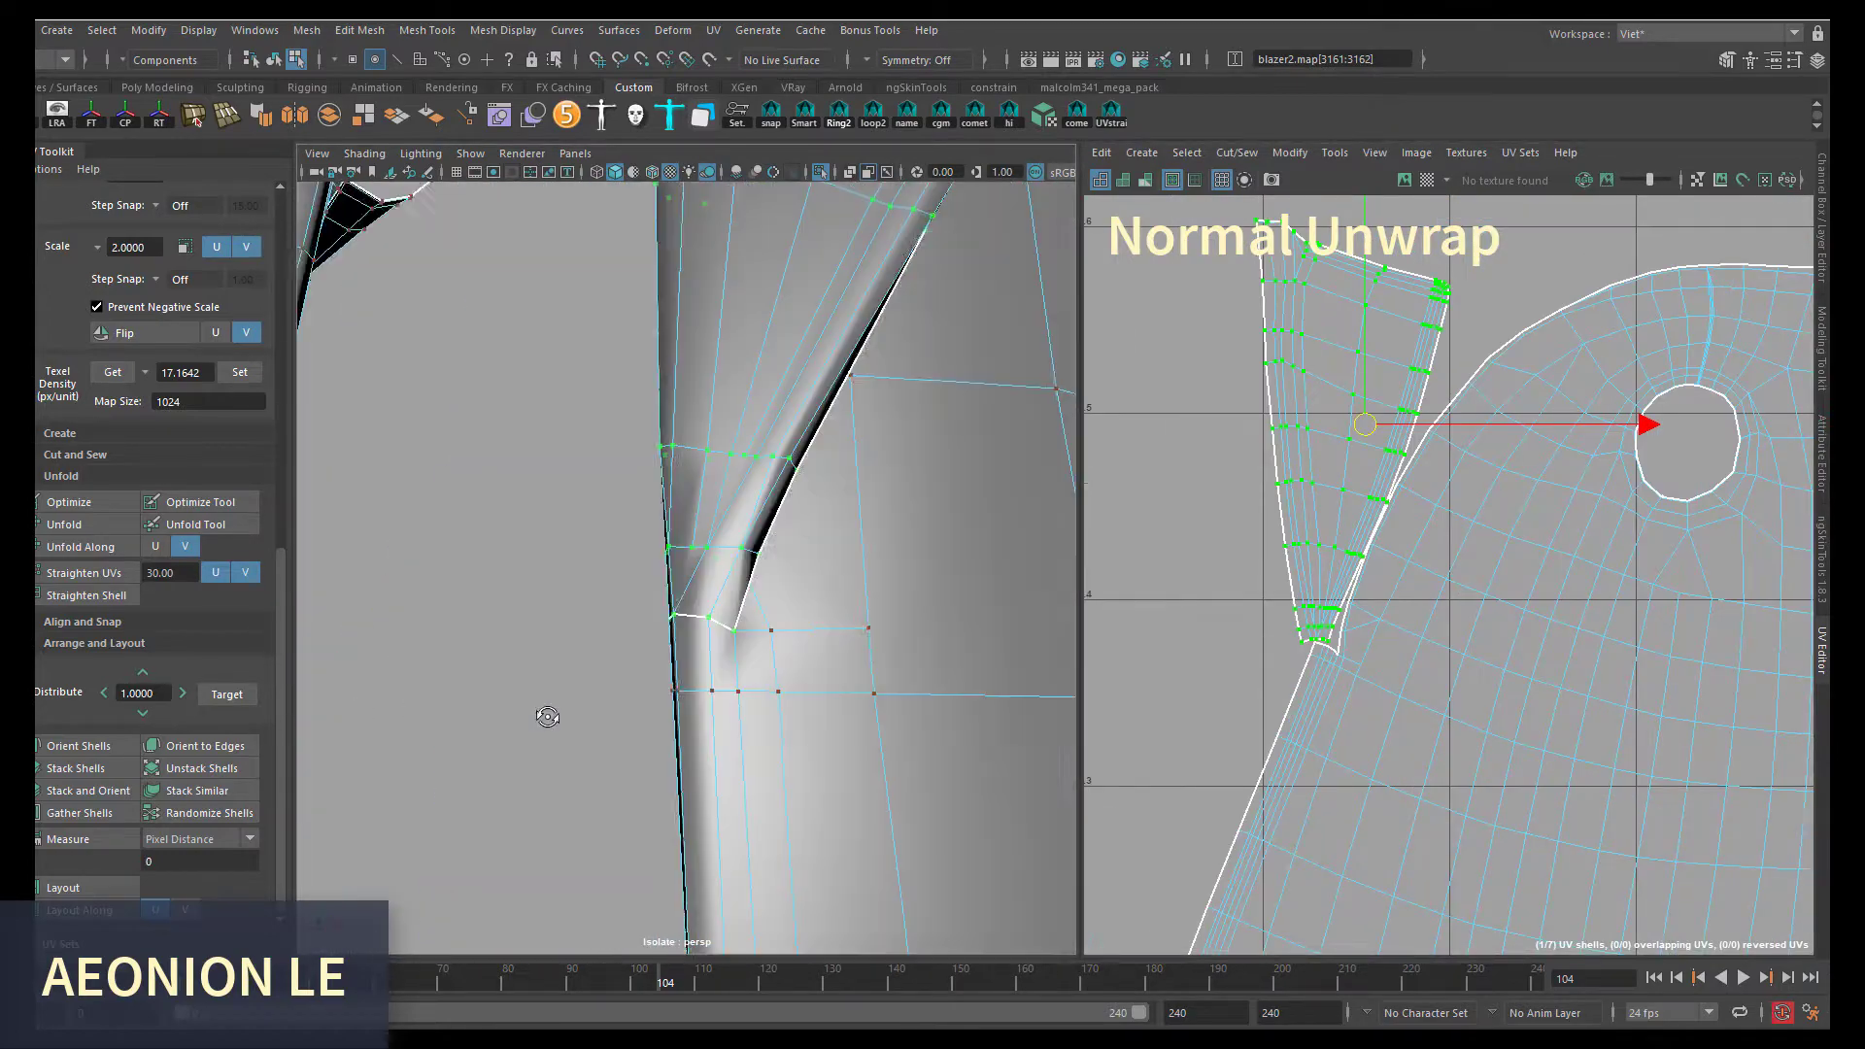
scroll(1303, 730, up, 3)
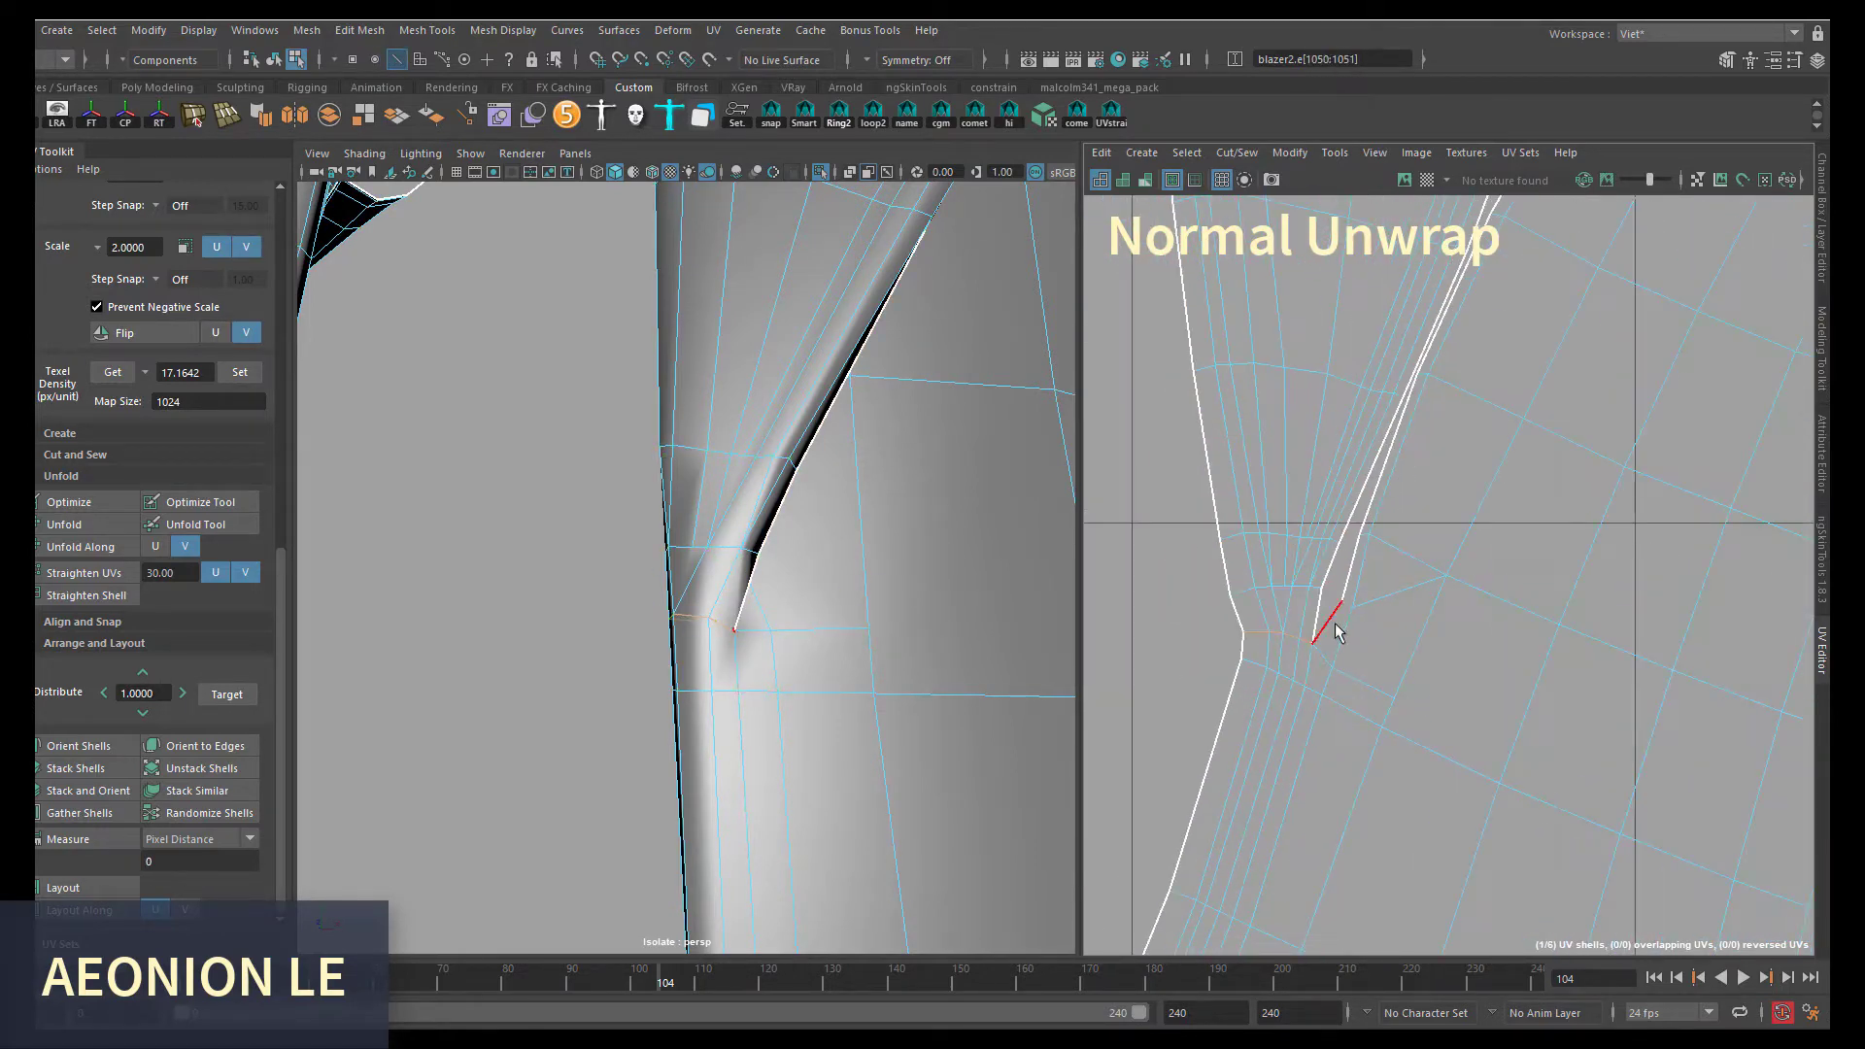
scroll(1333, 602, down, 10)
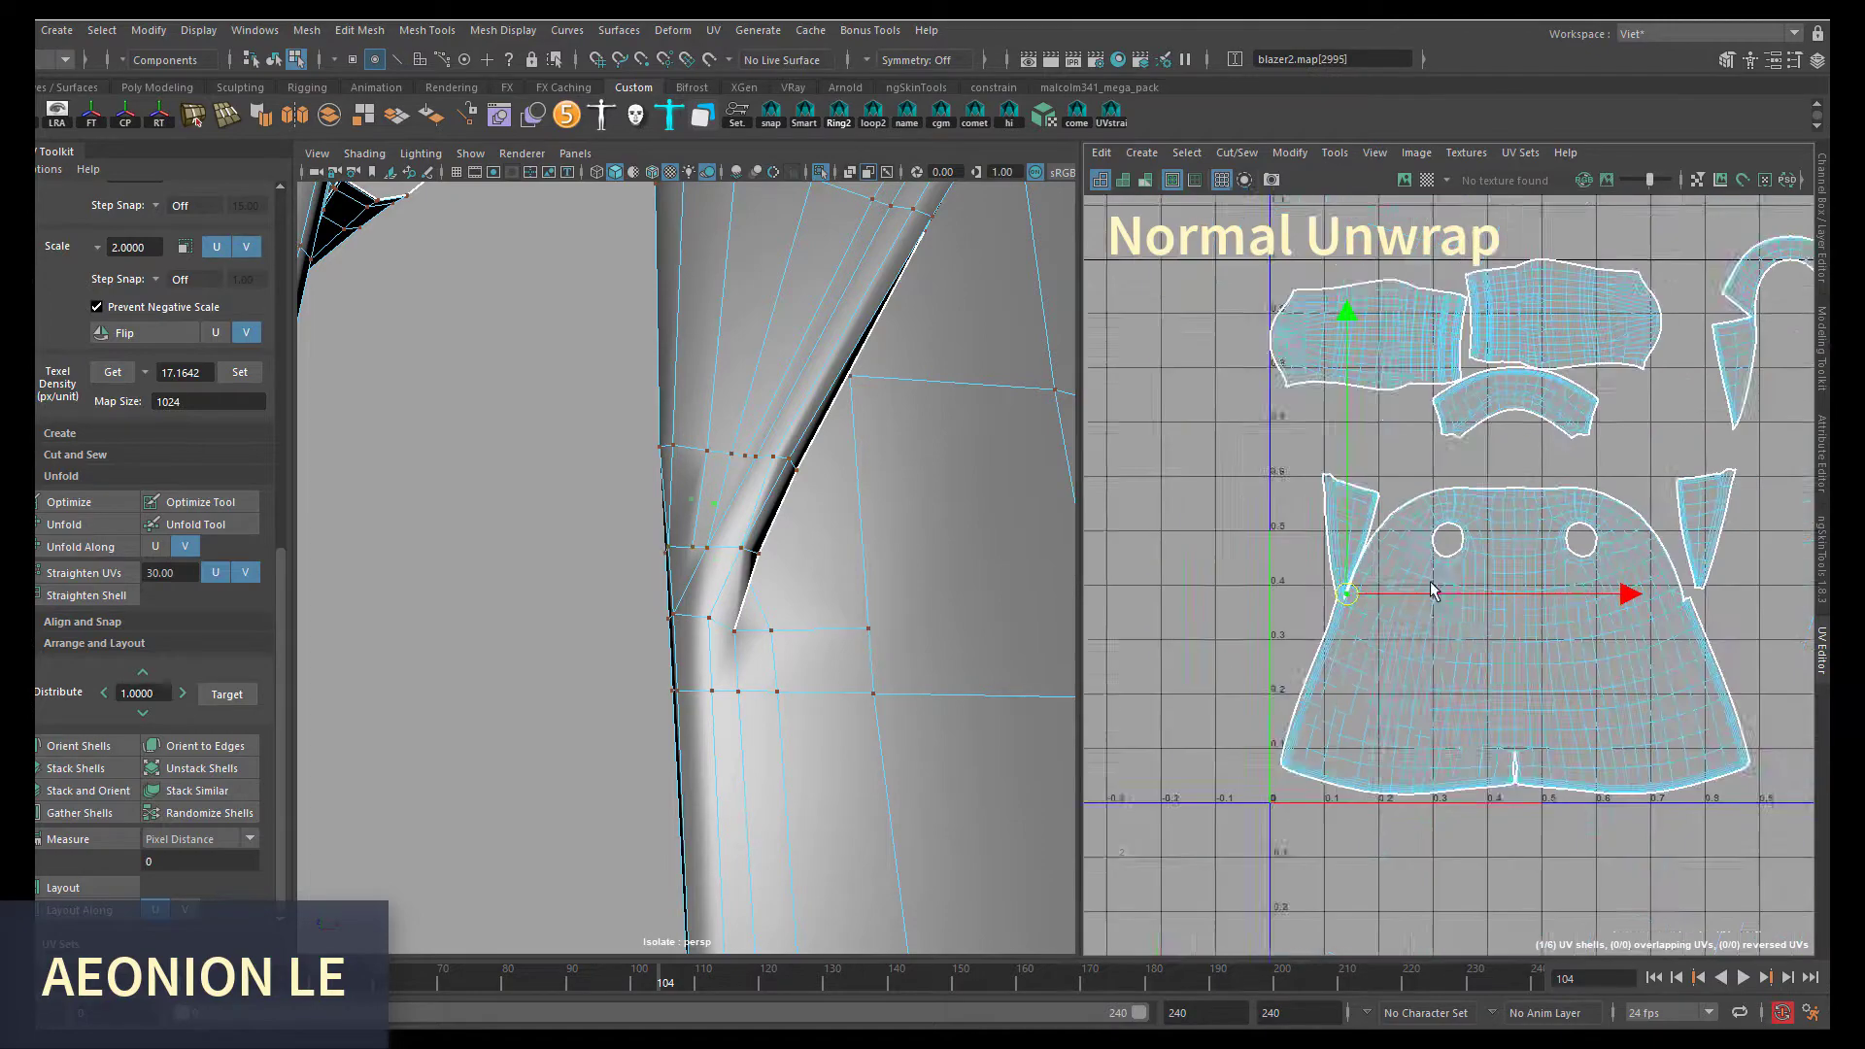
scroll(1395, 719, up, 3)
scroll(1441, 682, down, 3)
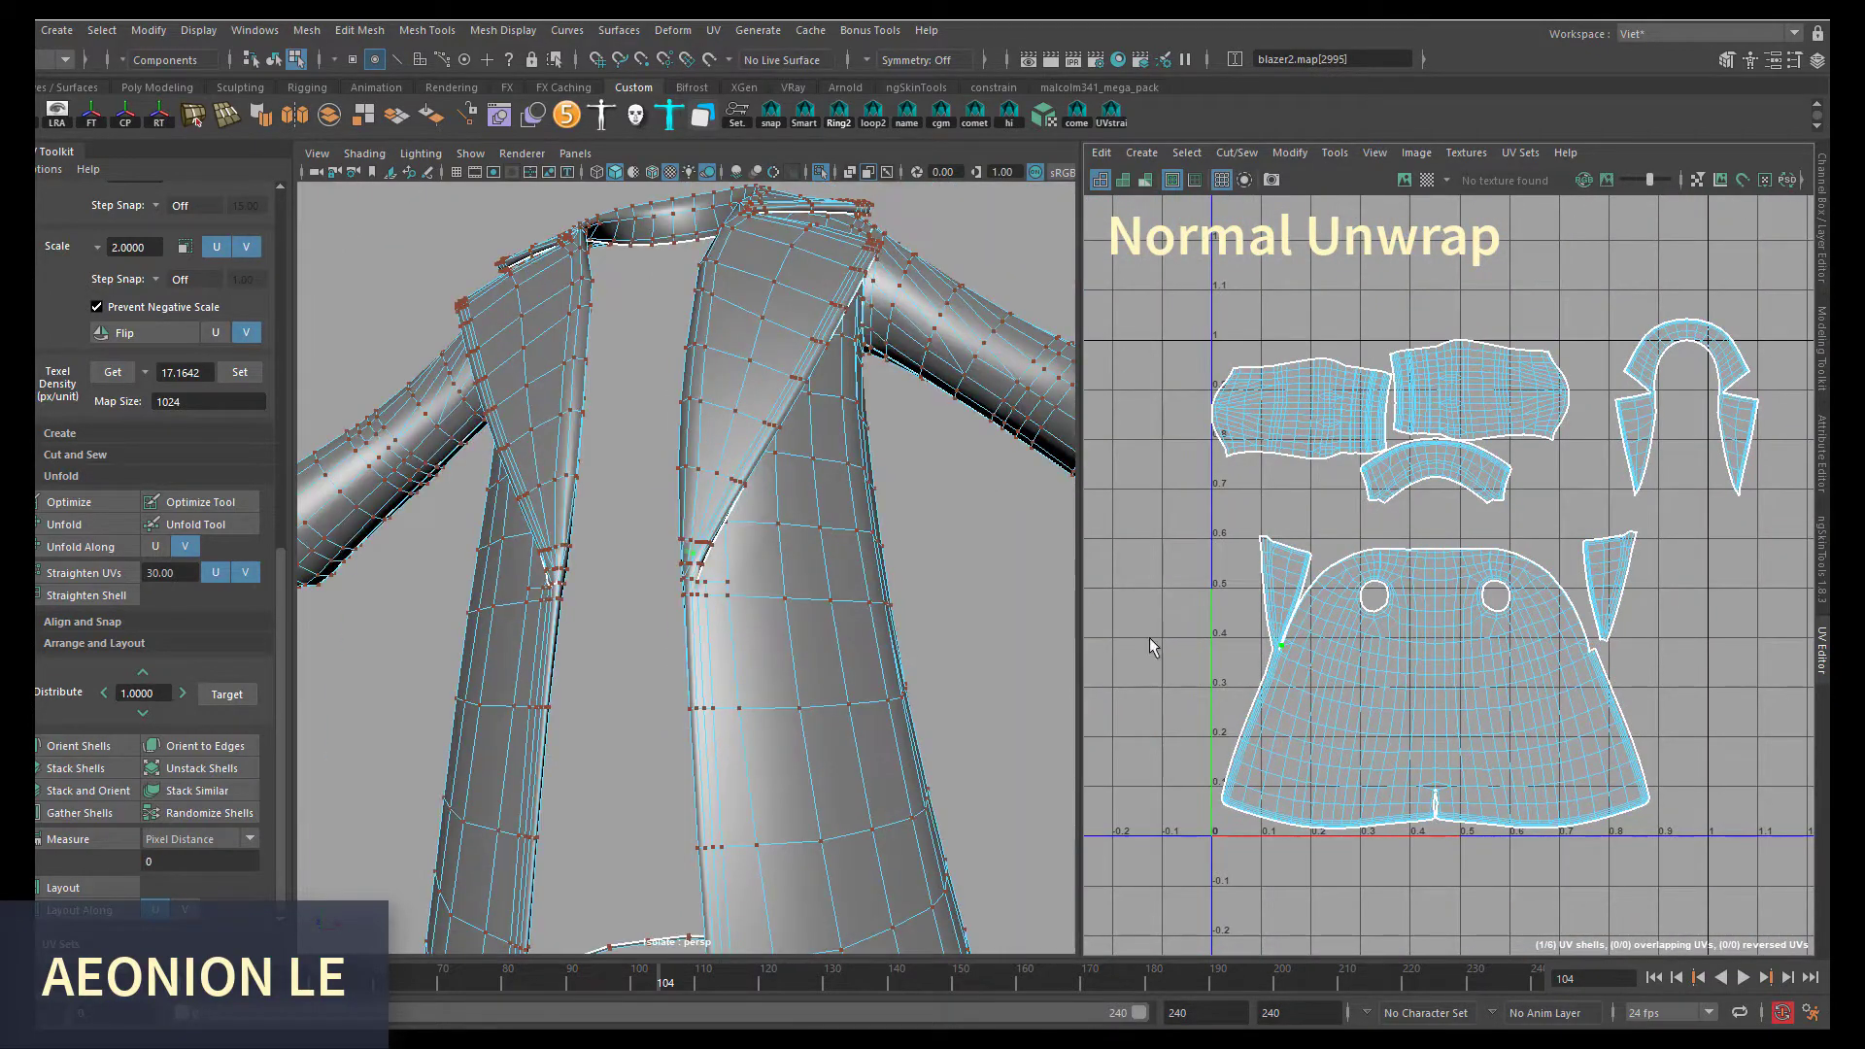
scroll(1366, 712, up, 5)
scroll(1250, 740, down, 6)
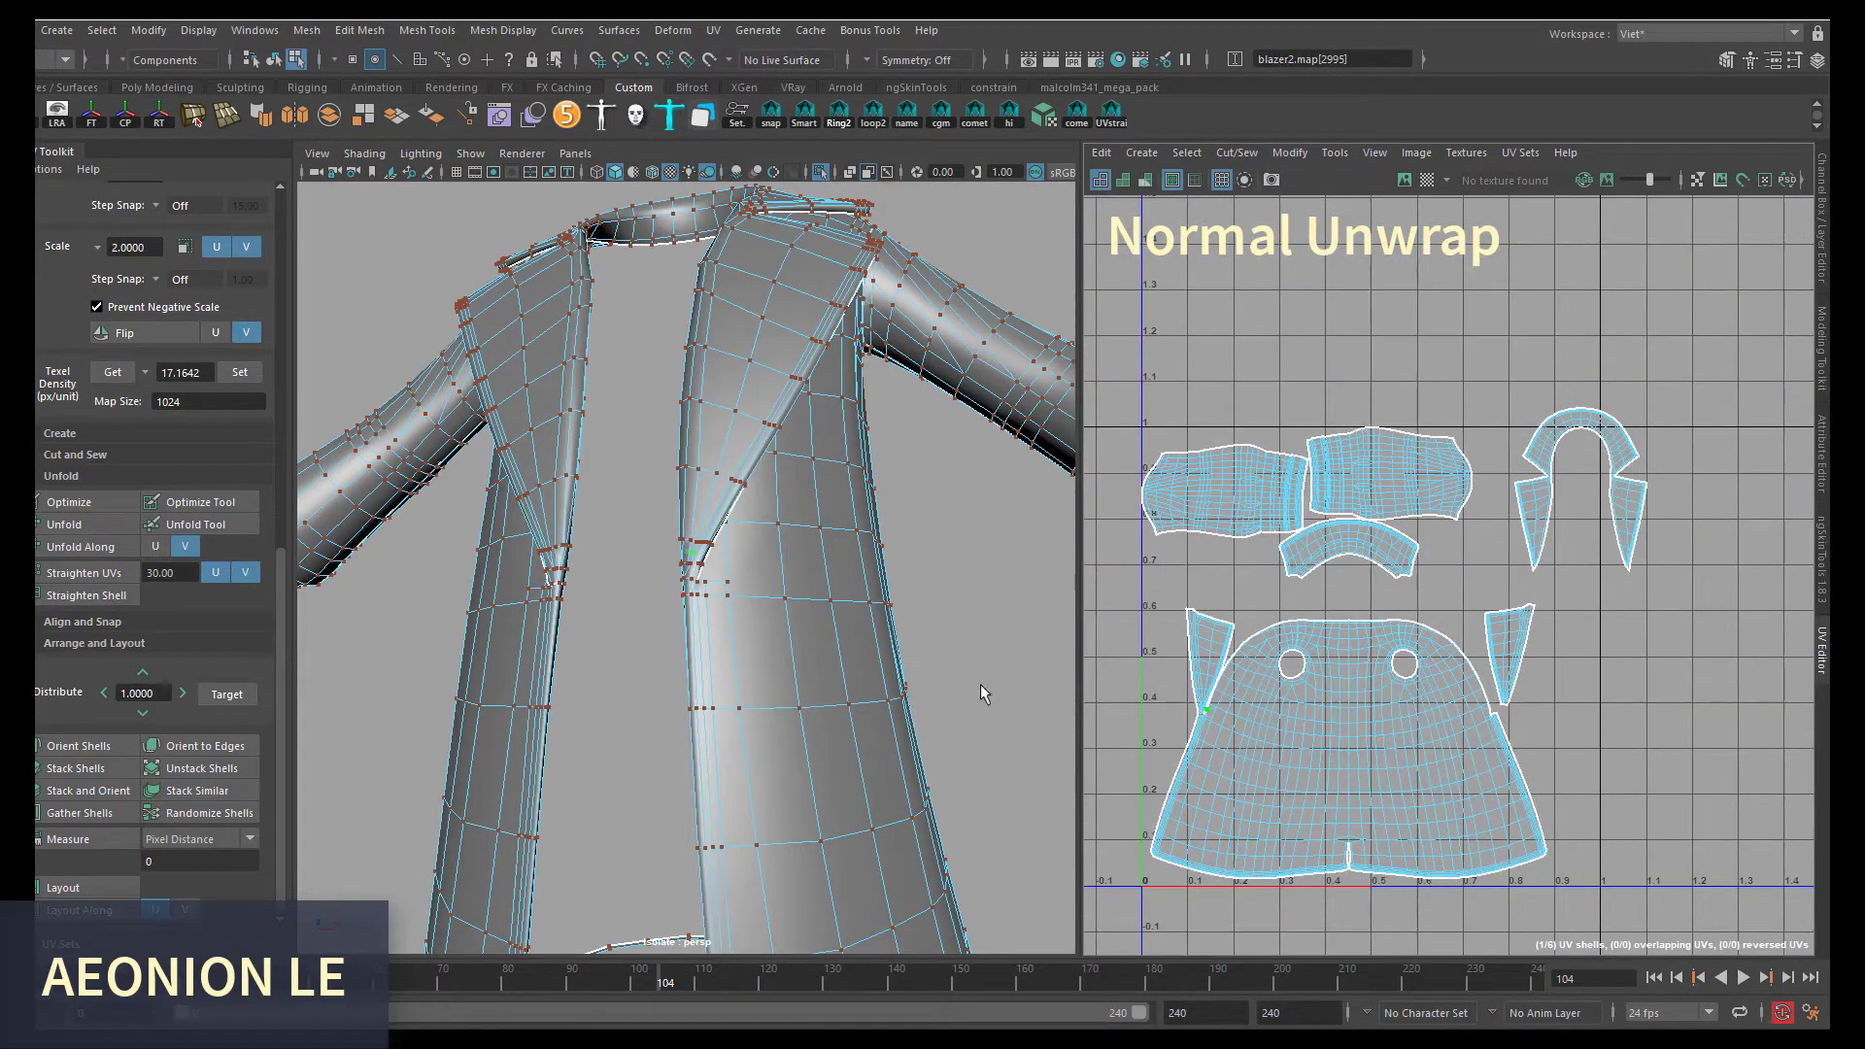
key(F8)
- Undo recent UV edits back to the earlier half-shell layout
key(f)
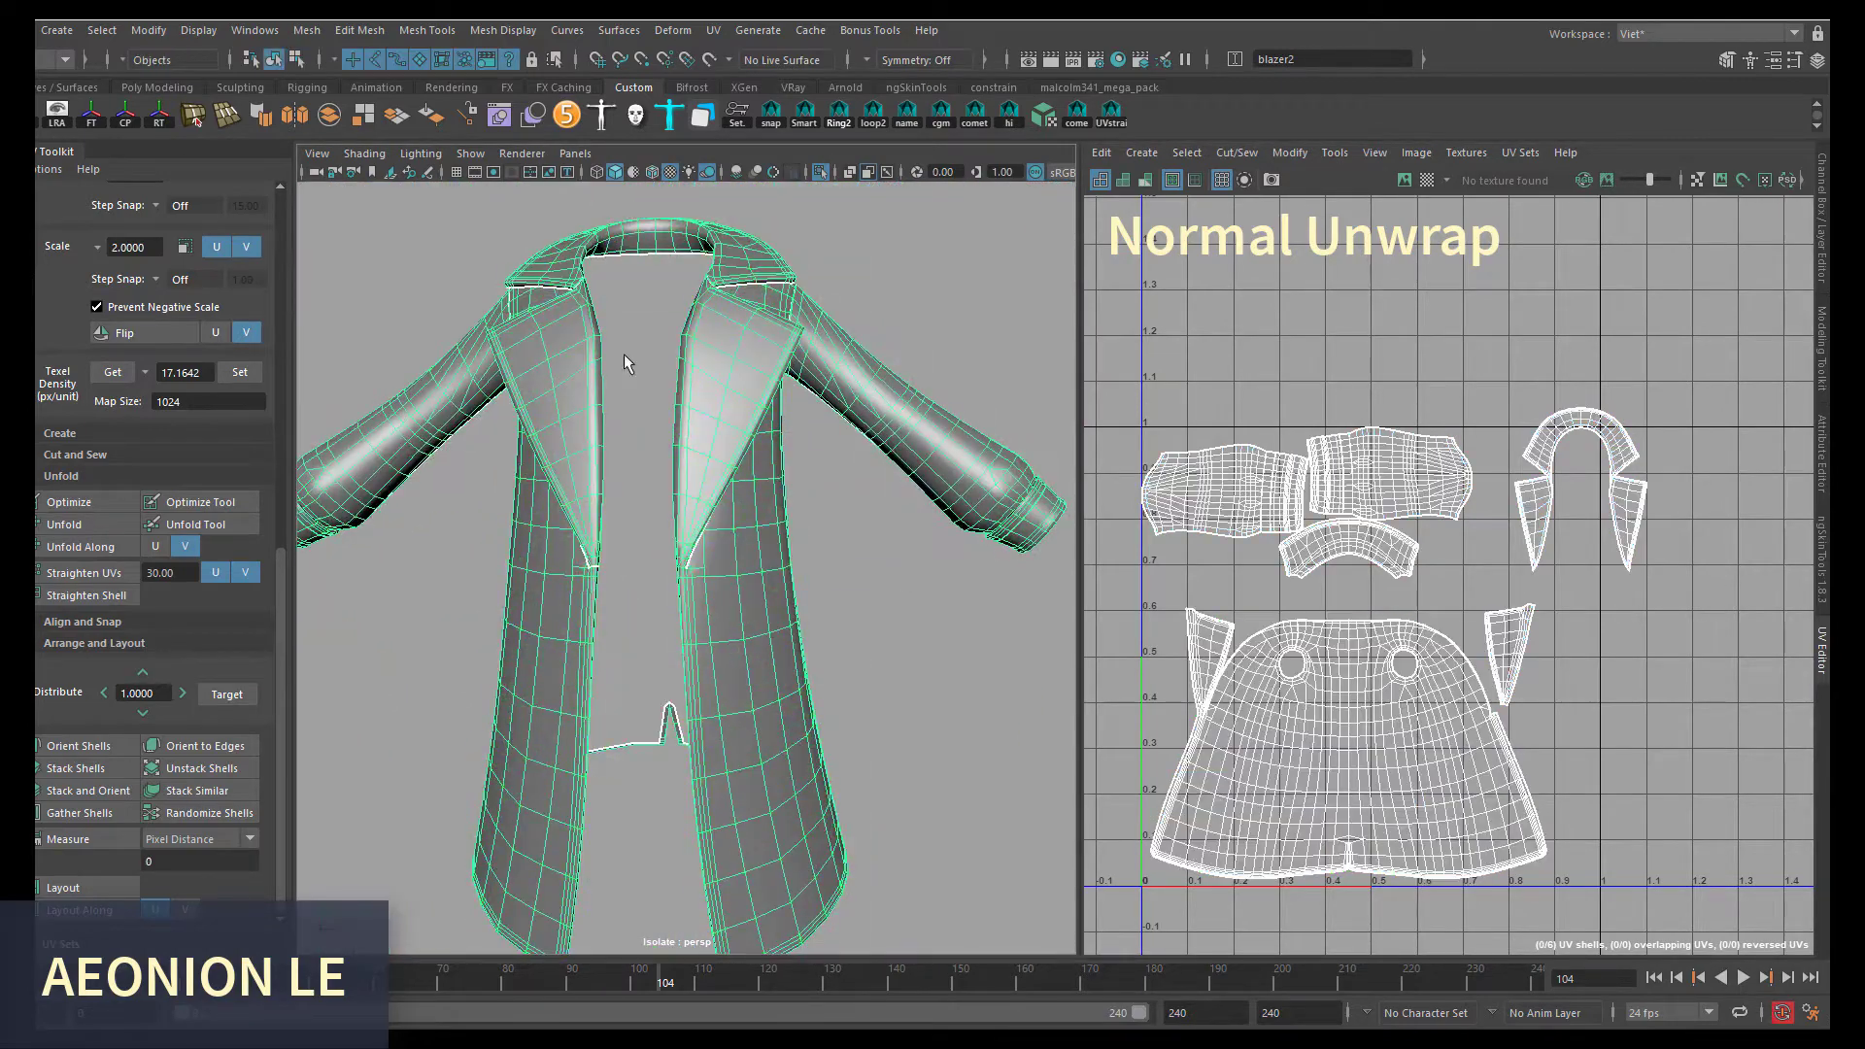
key(ctrl+z)
key(ctrl+z)
key(ctrl+z)
key(ctrl+z)
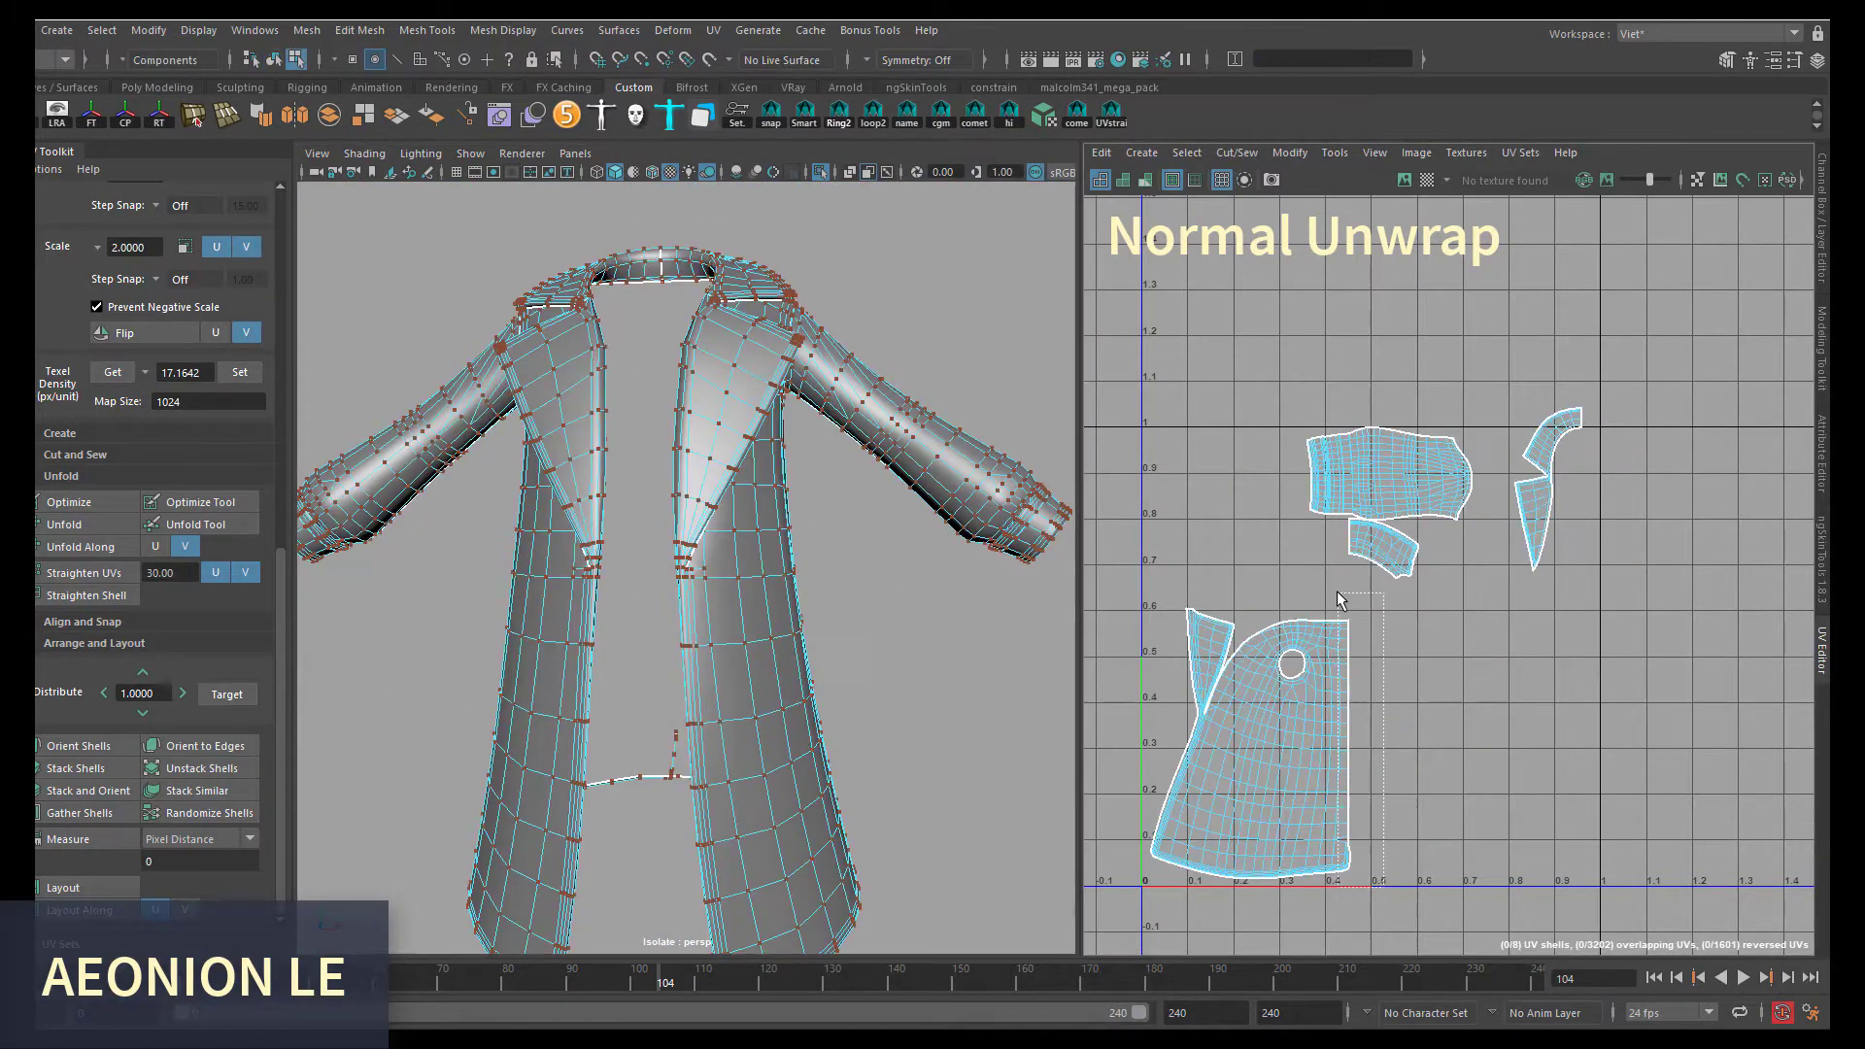
key(ctrl+z)
key(ctrl+z)
key(ctrl+z)
key(ctrl+z)
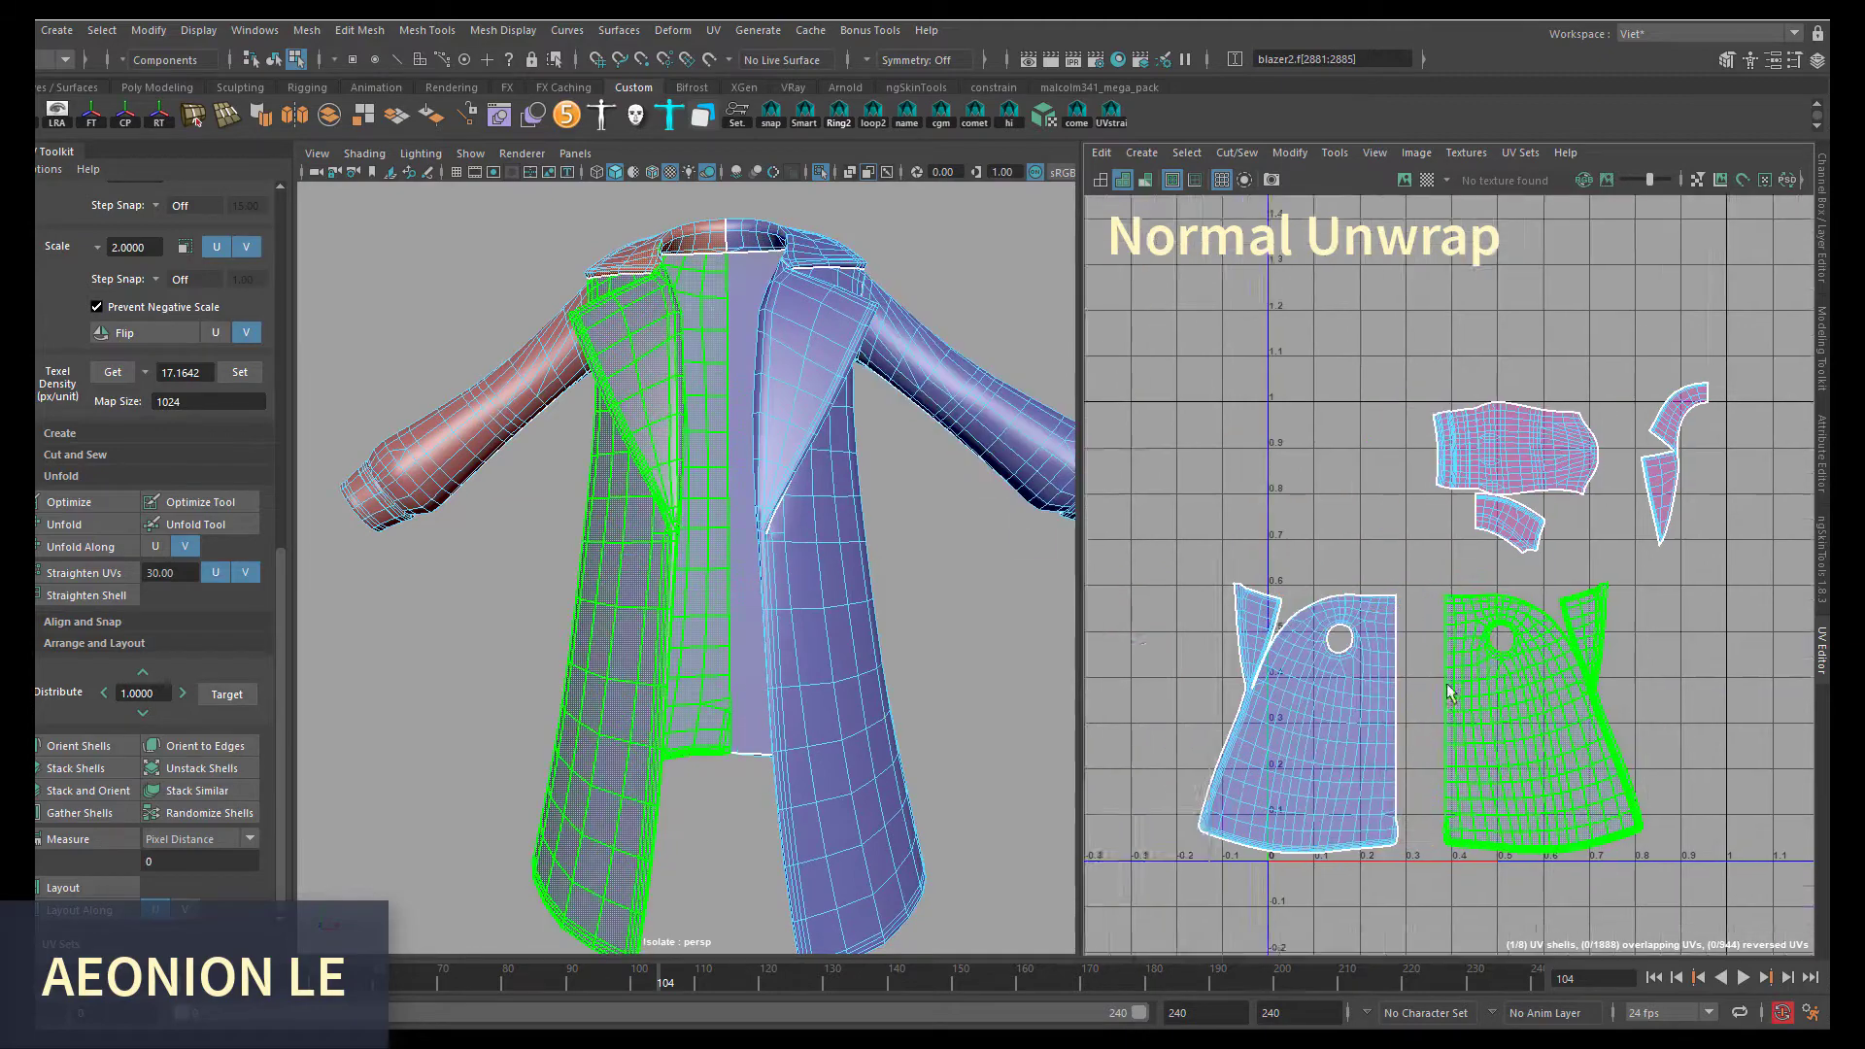
key(ctrl+z)
key(ctrl+z)
key(ctrl+z)
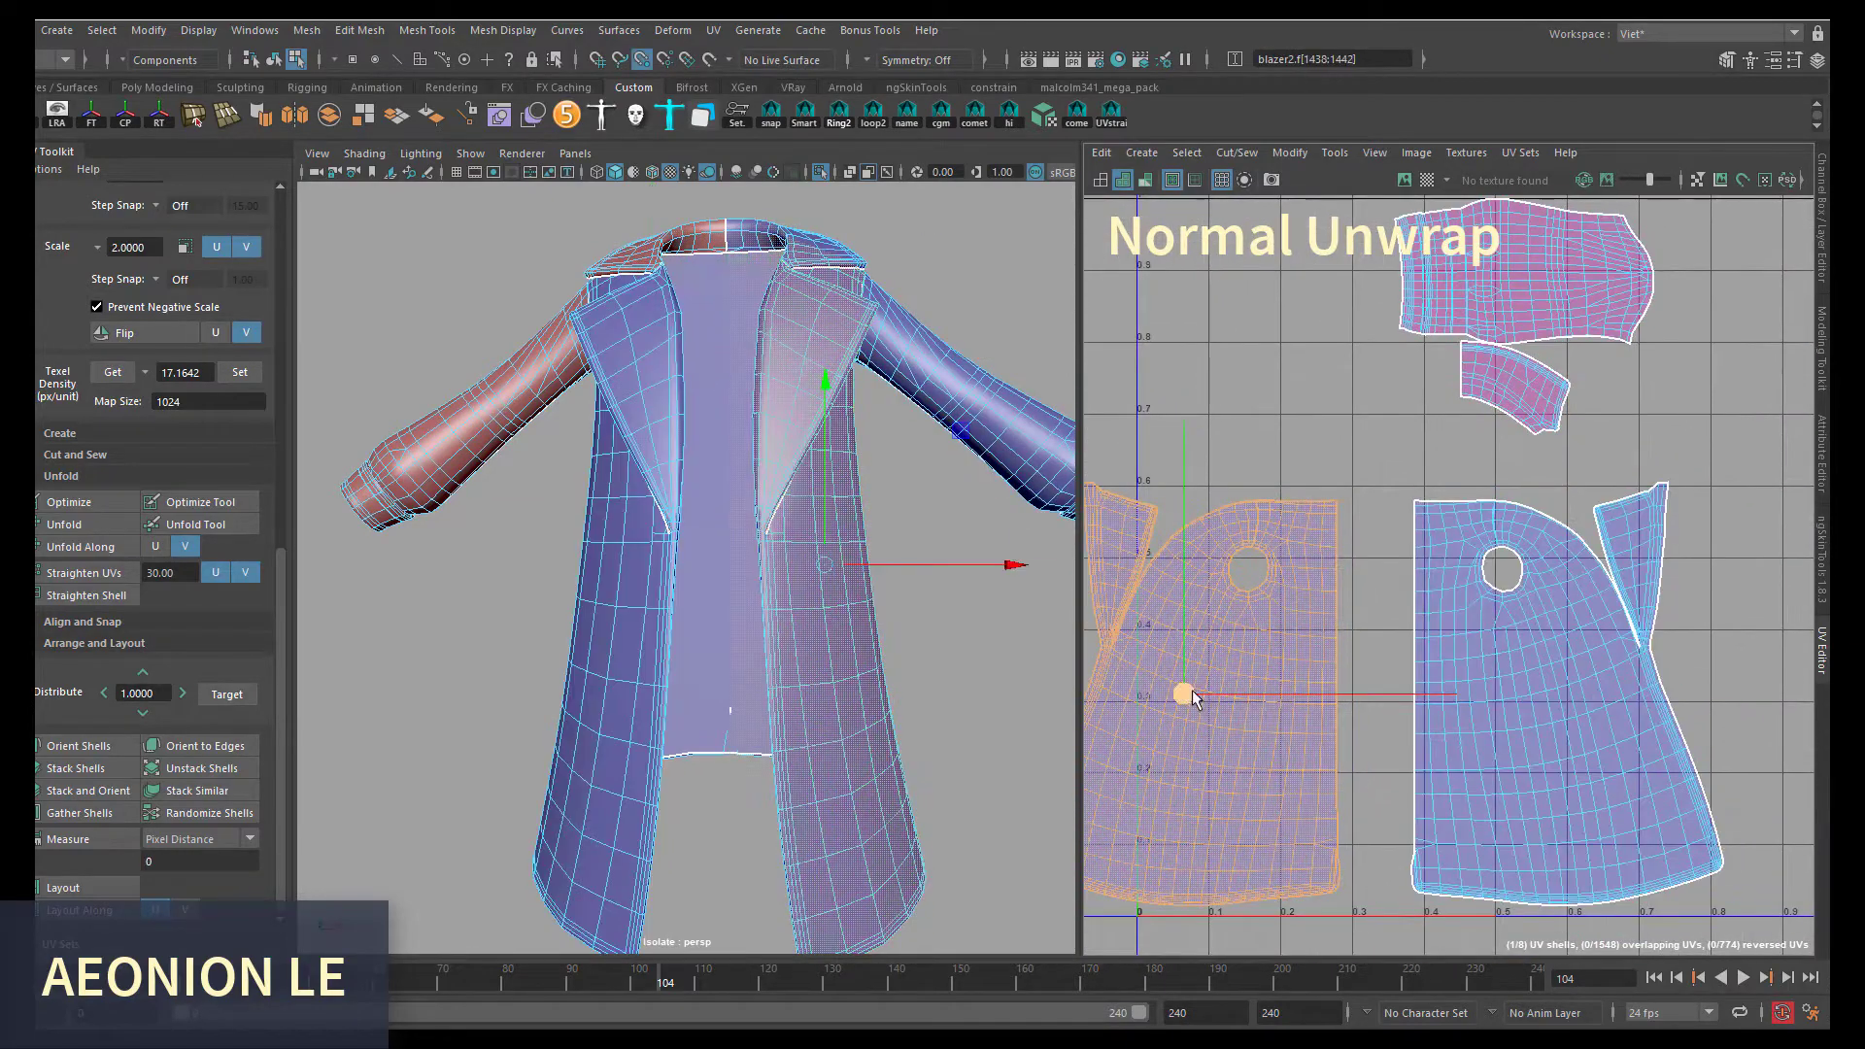
key(ctrl+z)
key(ctrl+z)
key(ctrl+z)
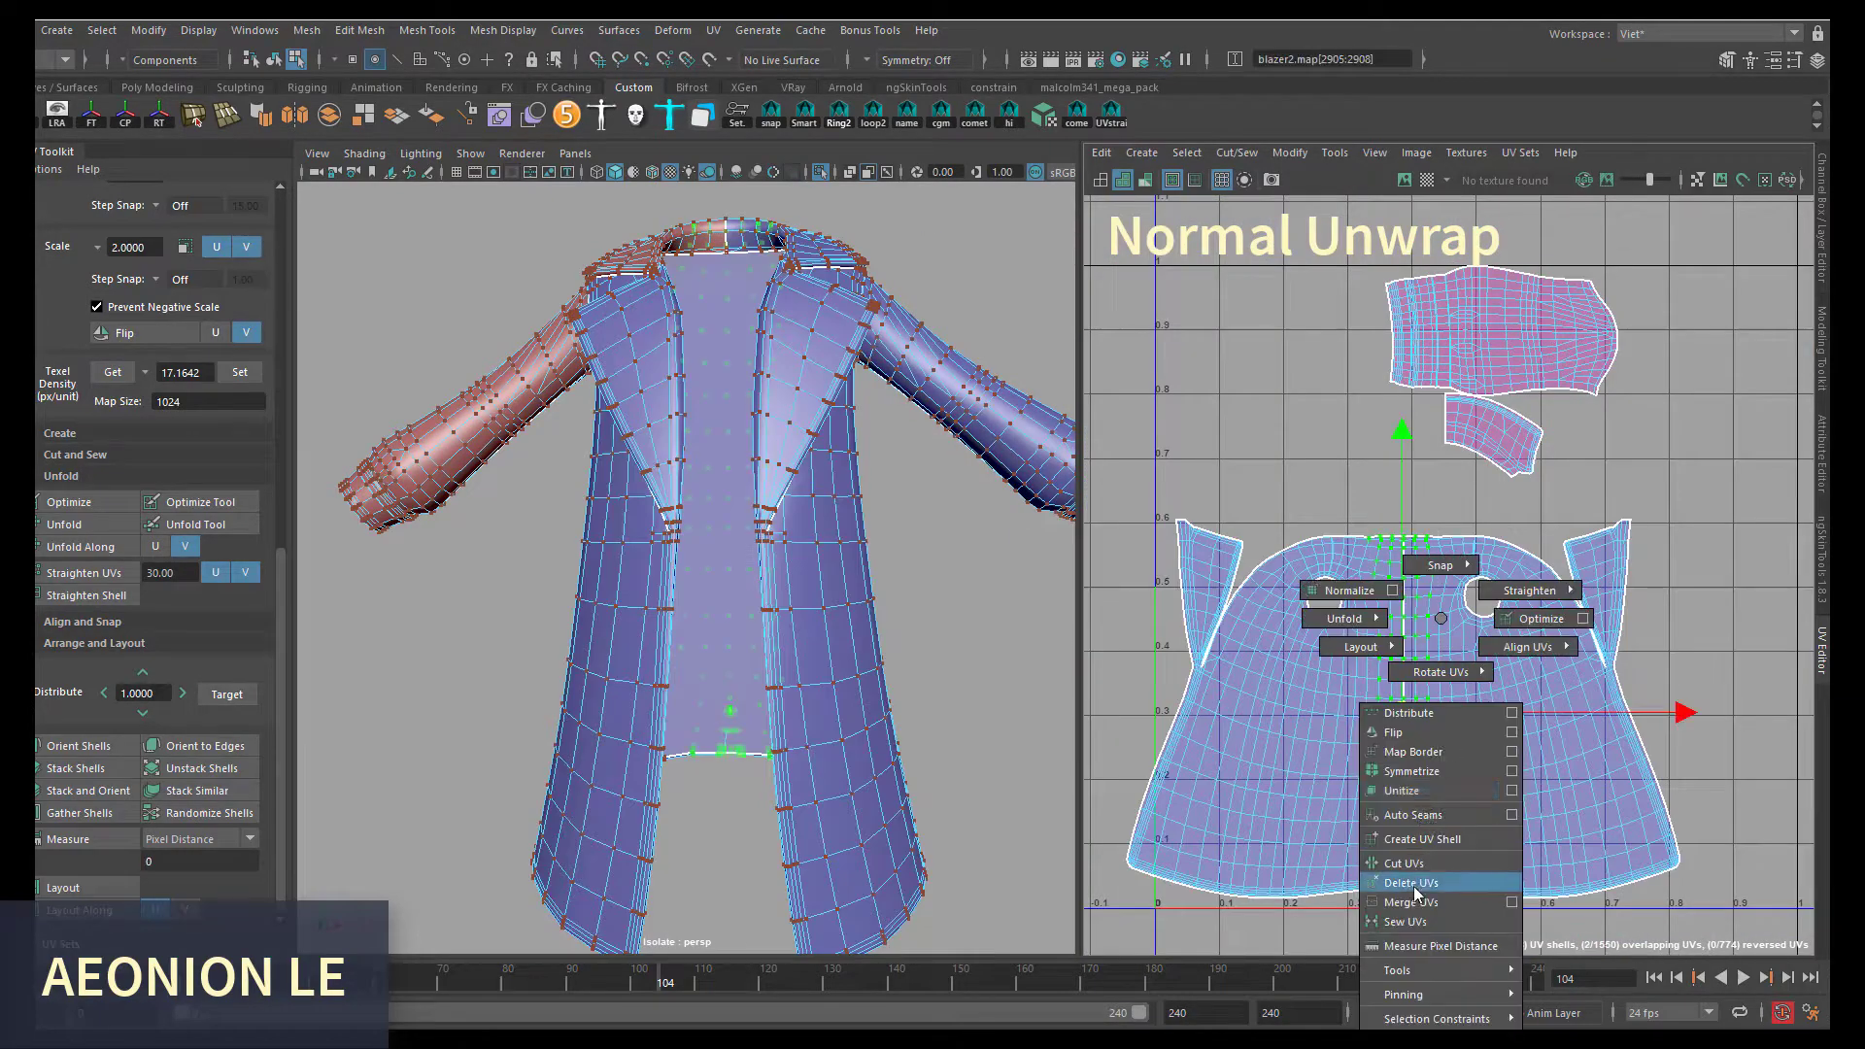
- Select the front shell's bottom-edge UVs and inspect the polyMirror1 history node
drag(1455, 882, 1331, 772)
key(f)
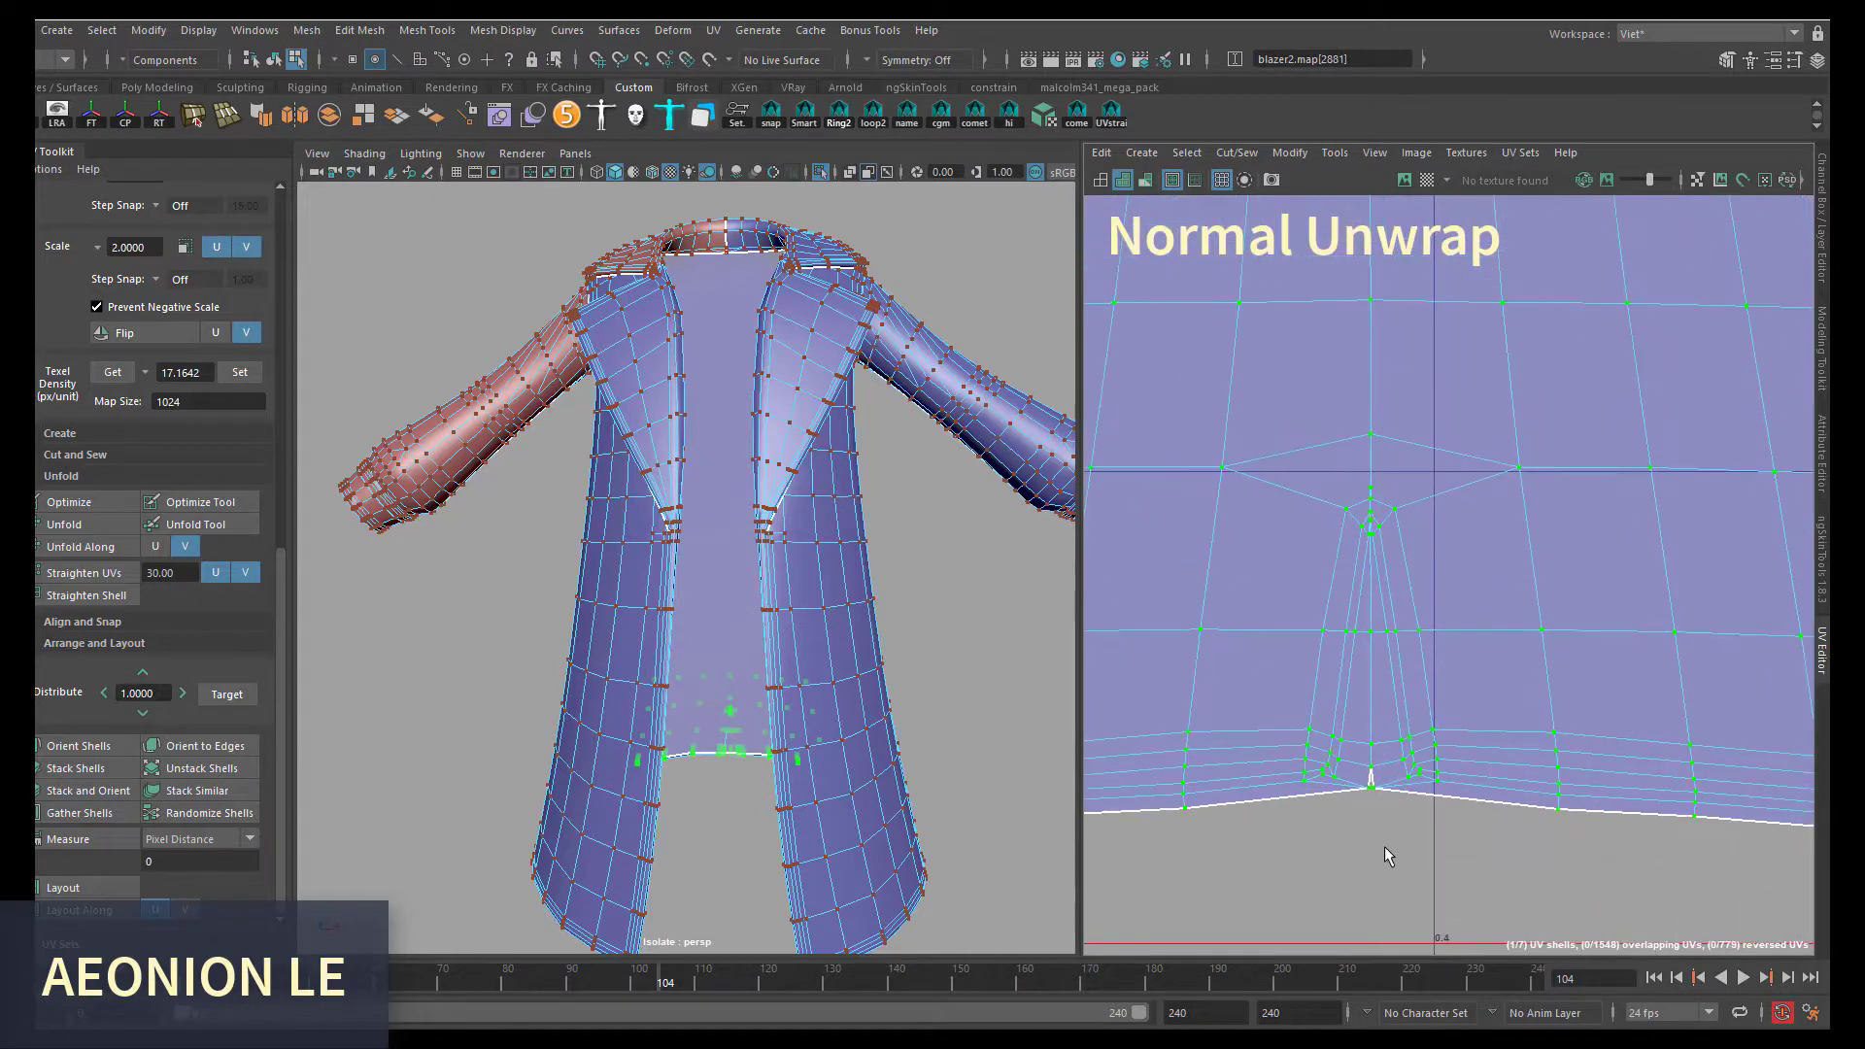
key(f)
key(ctrl+a)
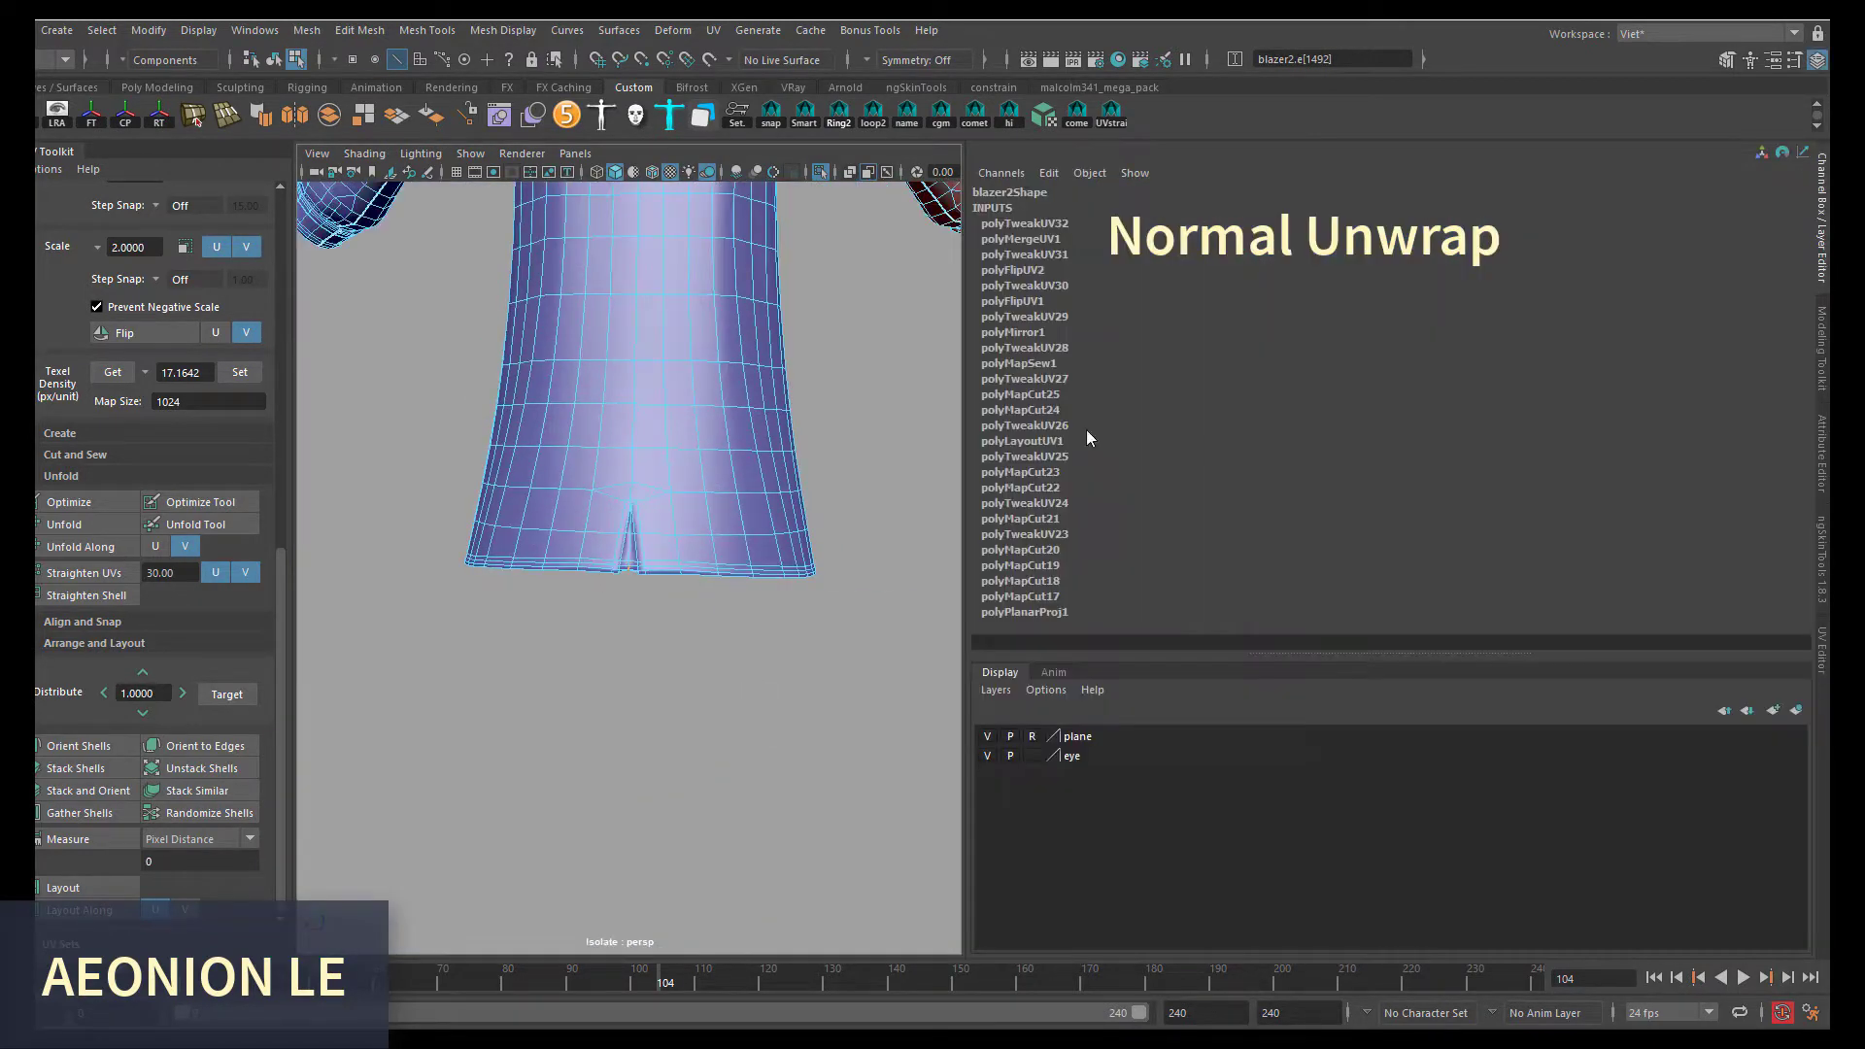
click(1040, 348)
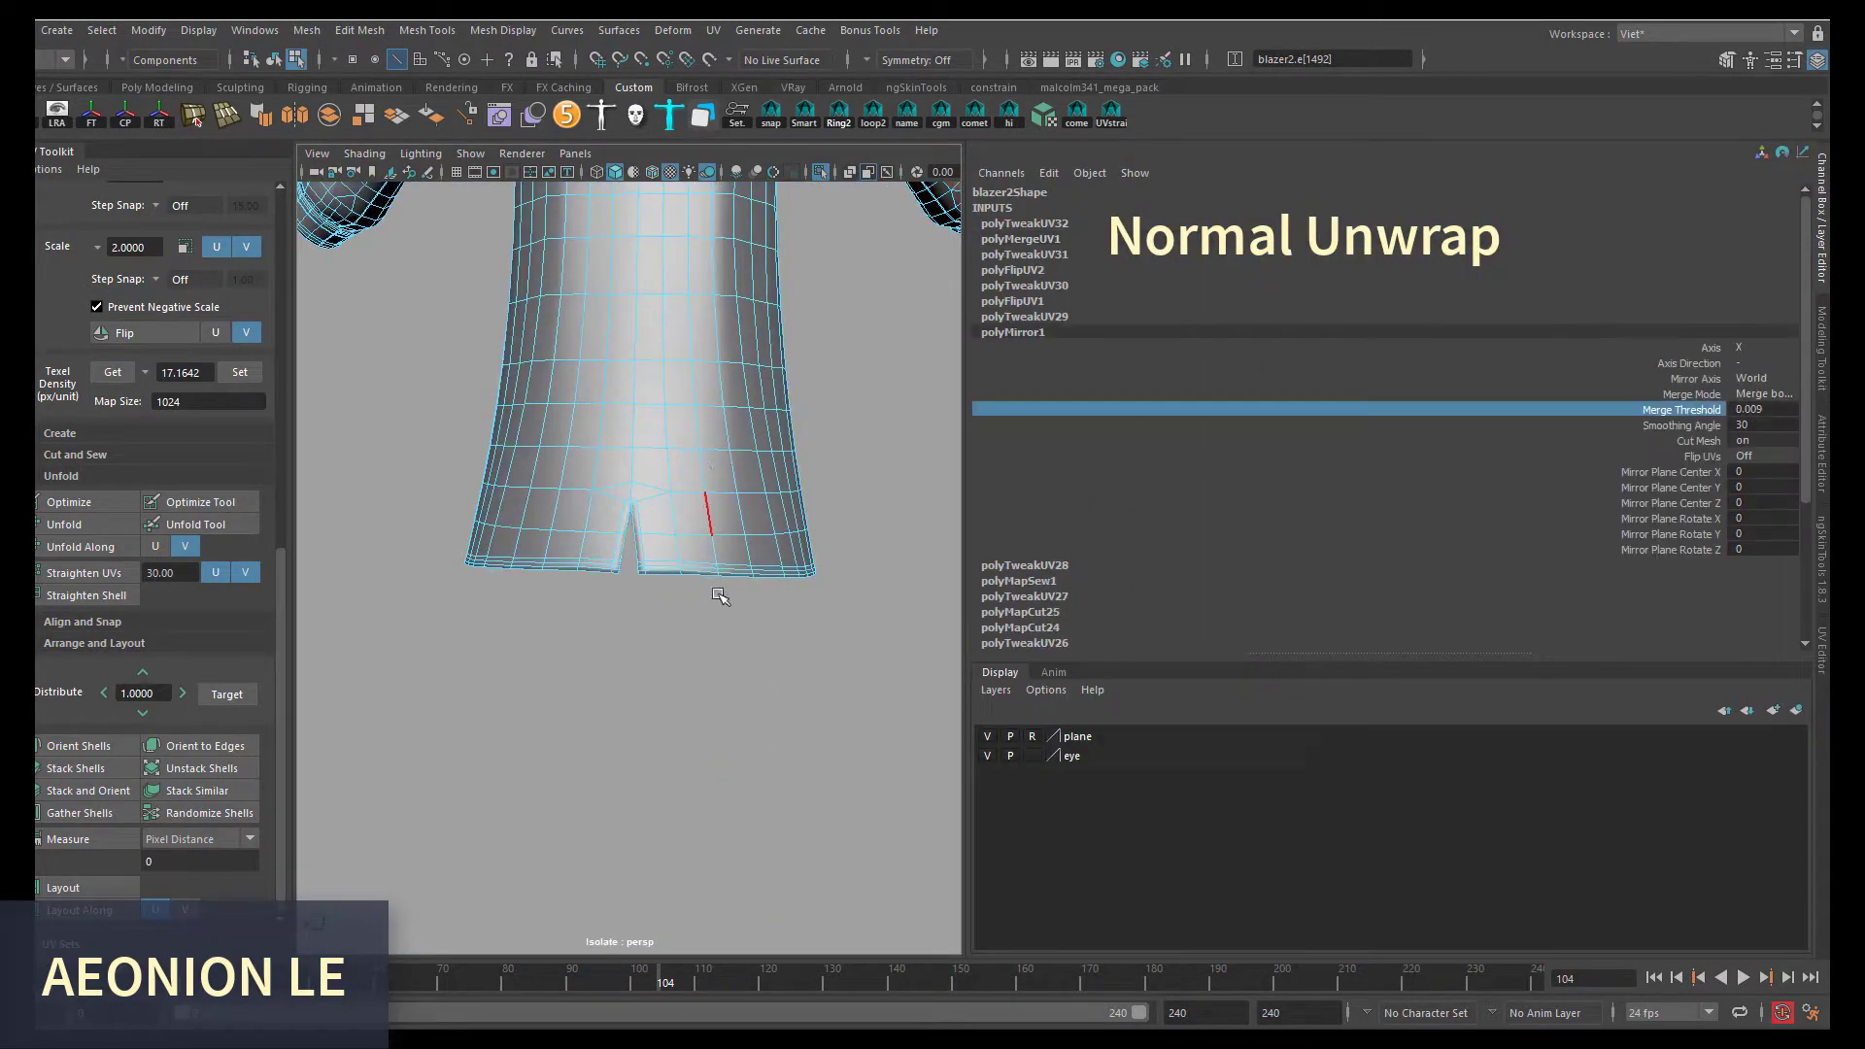
key(ctrl+z)
key(ctrl+z)
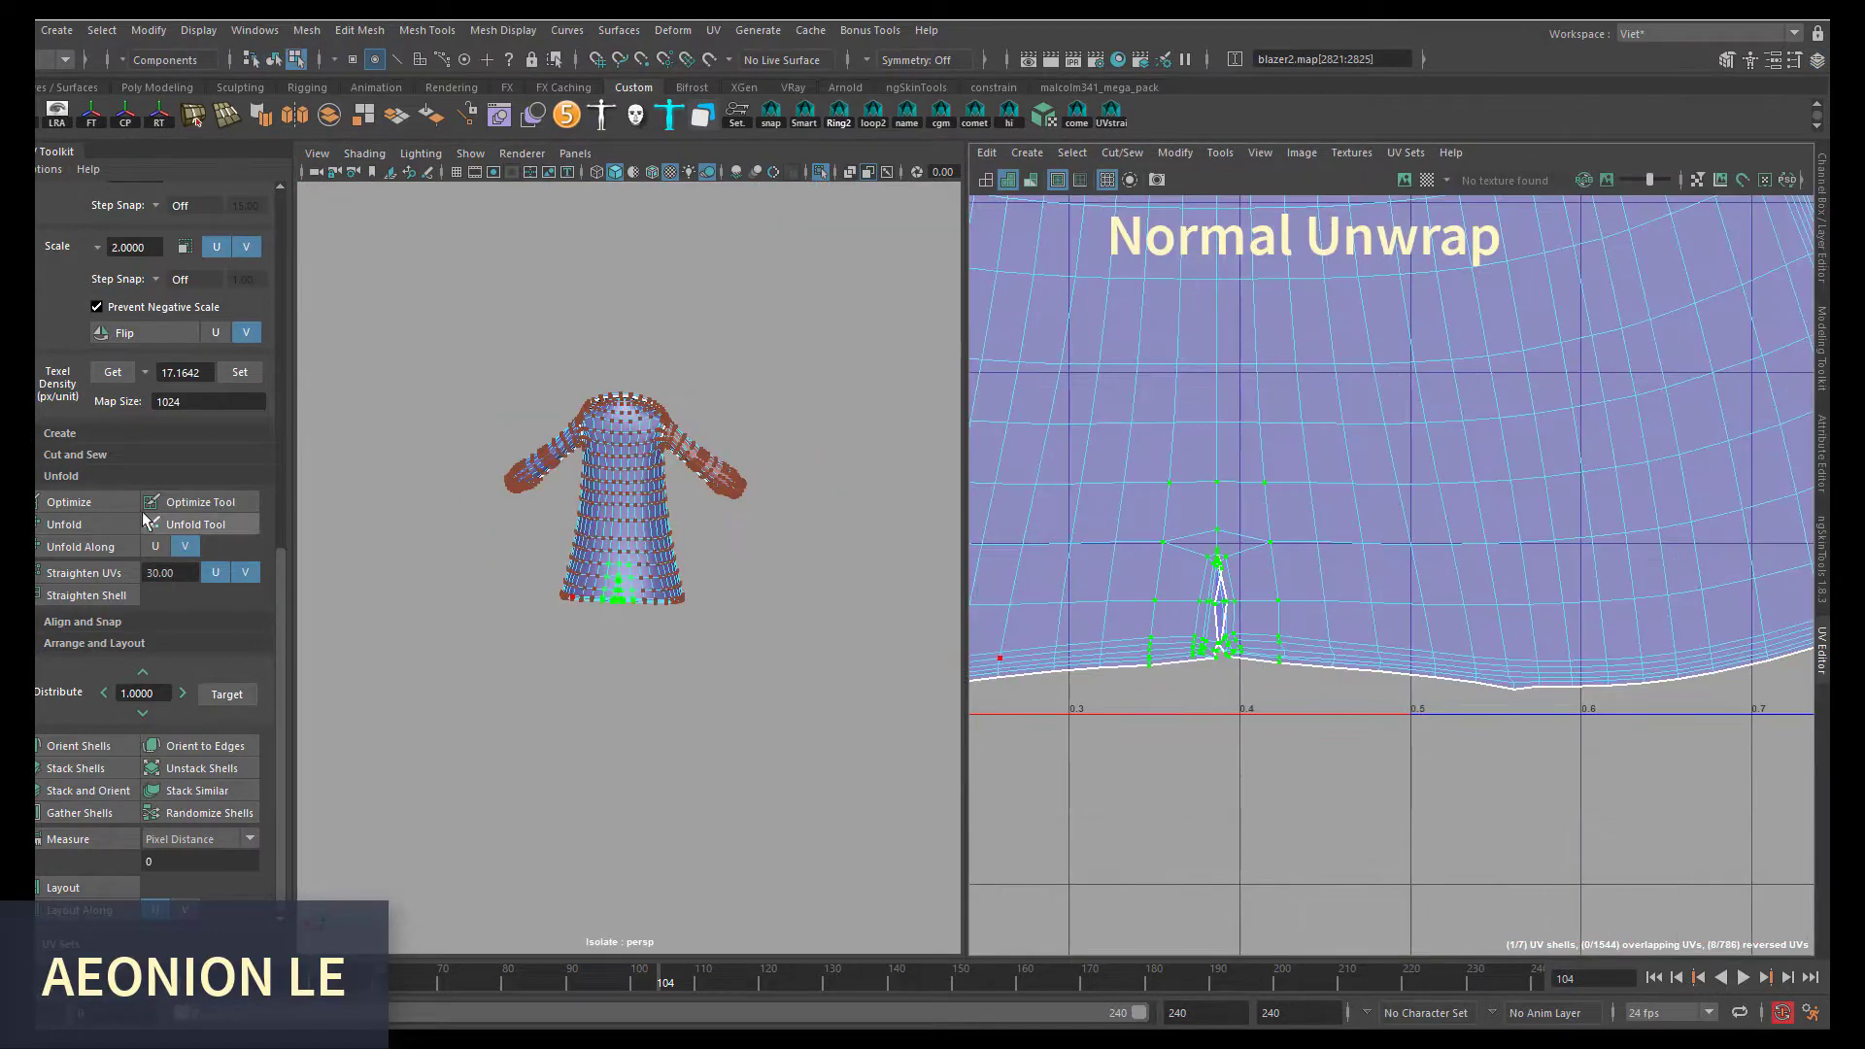
- Frame the coat's back slit and select the UVs around it
scroll(1263, 629, down, 5)
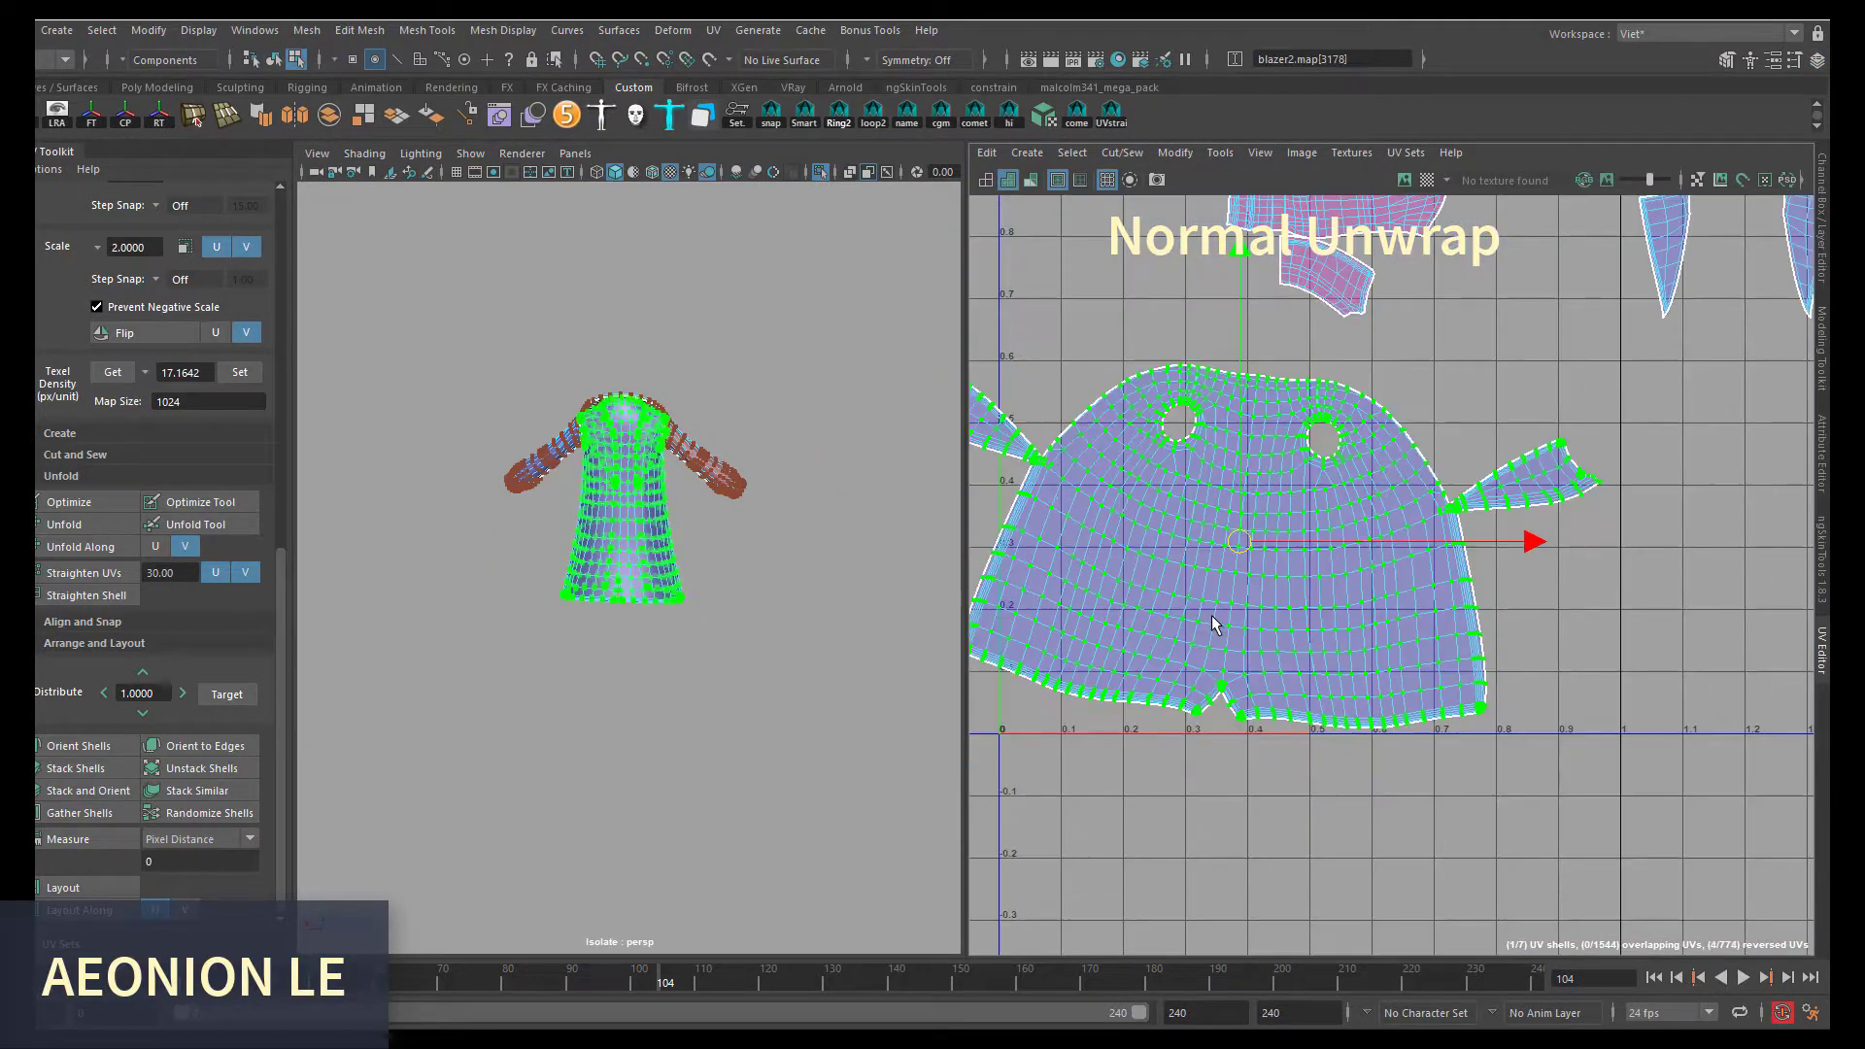
scroll(1210, 615, up, 5)
key(f)
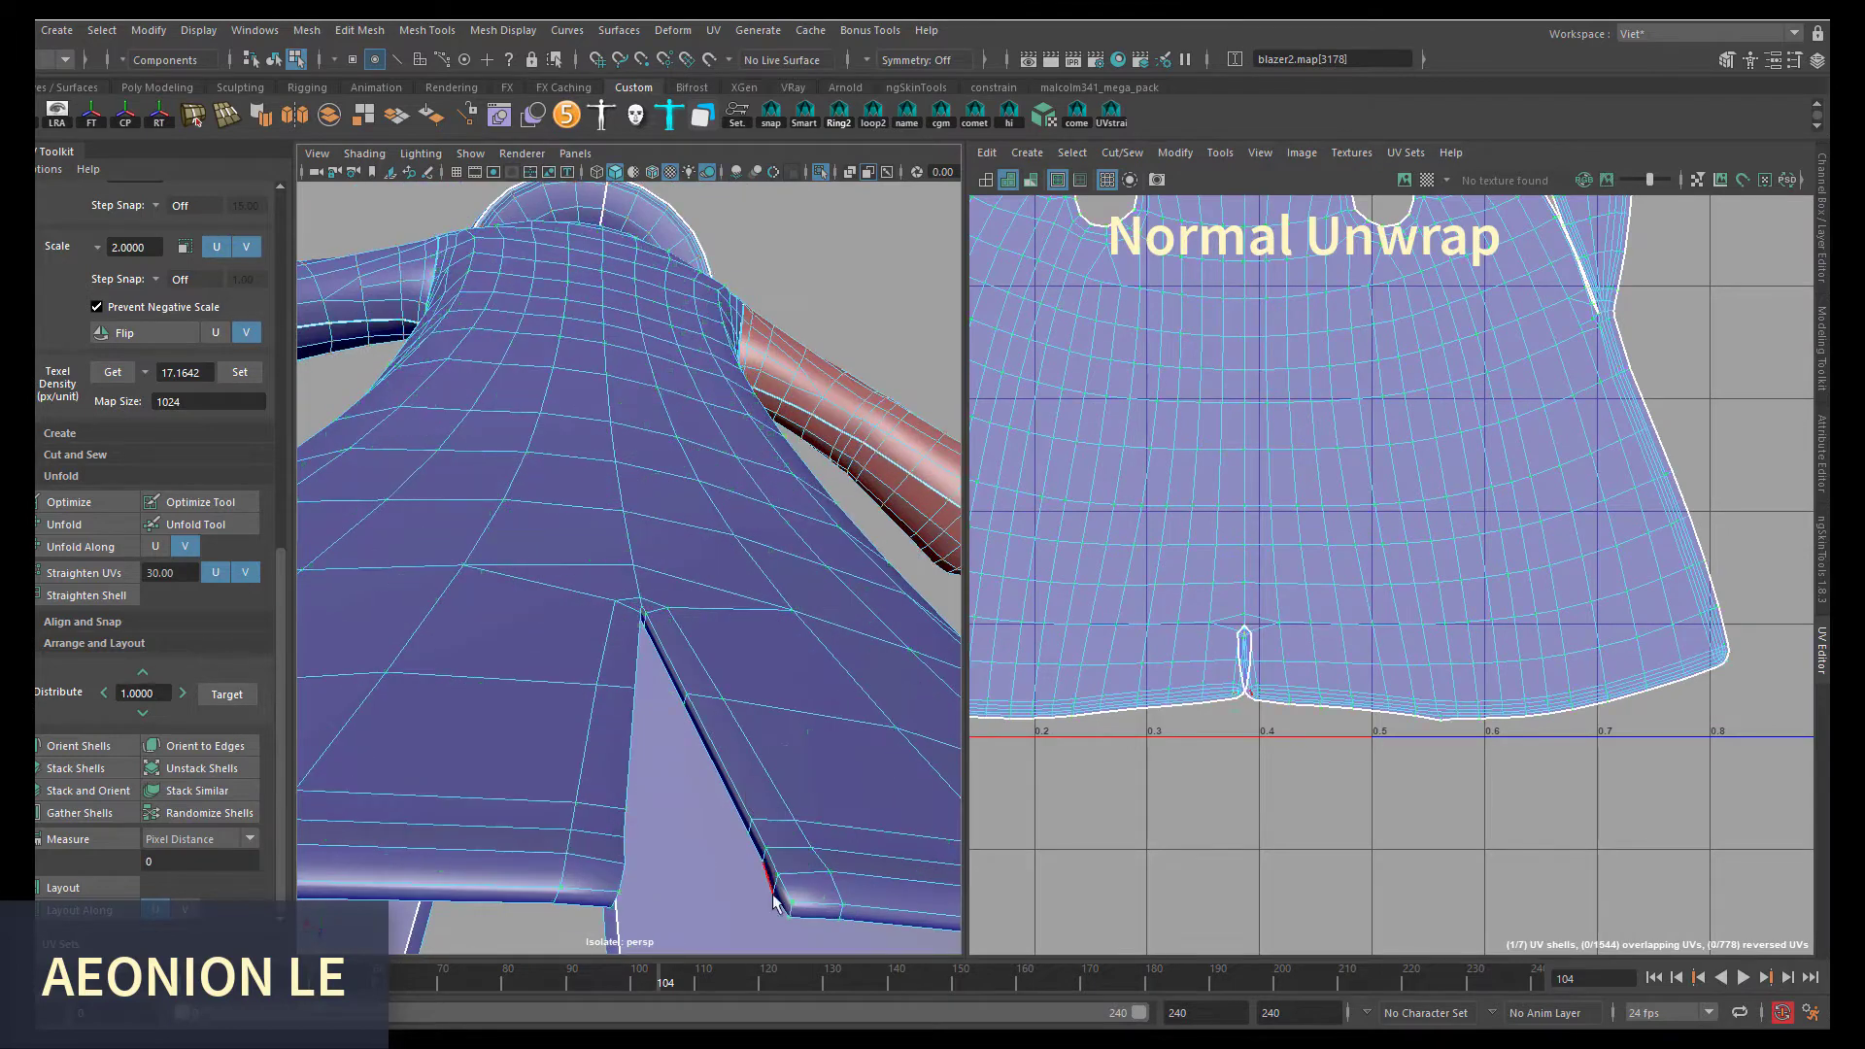
drag(1232, 620, 1324, 645)
scroll(1357, 708, down, 3)
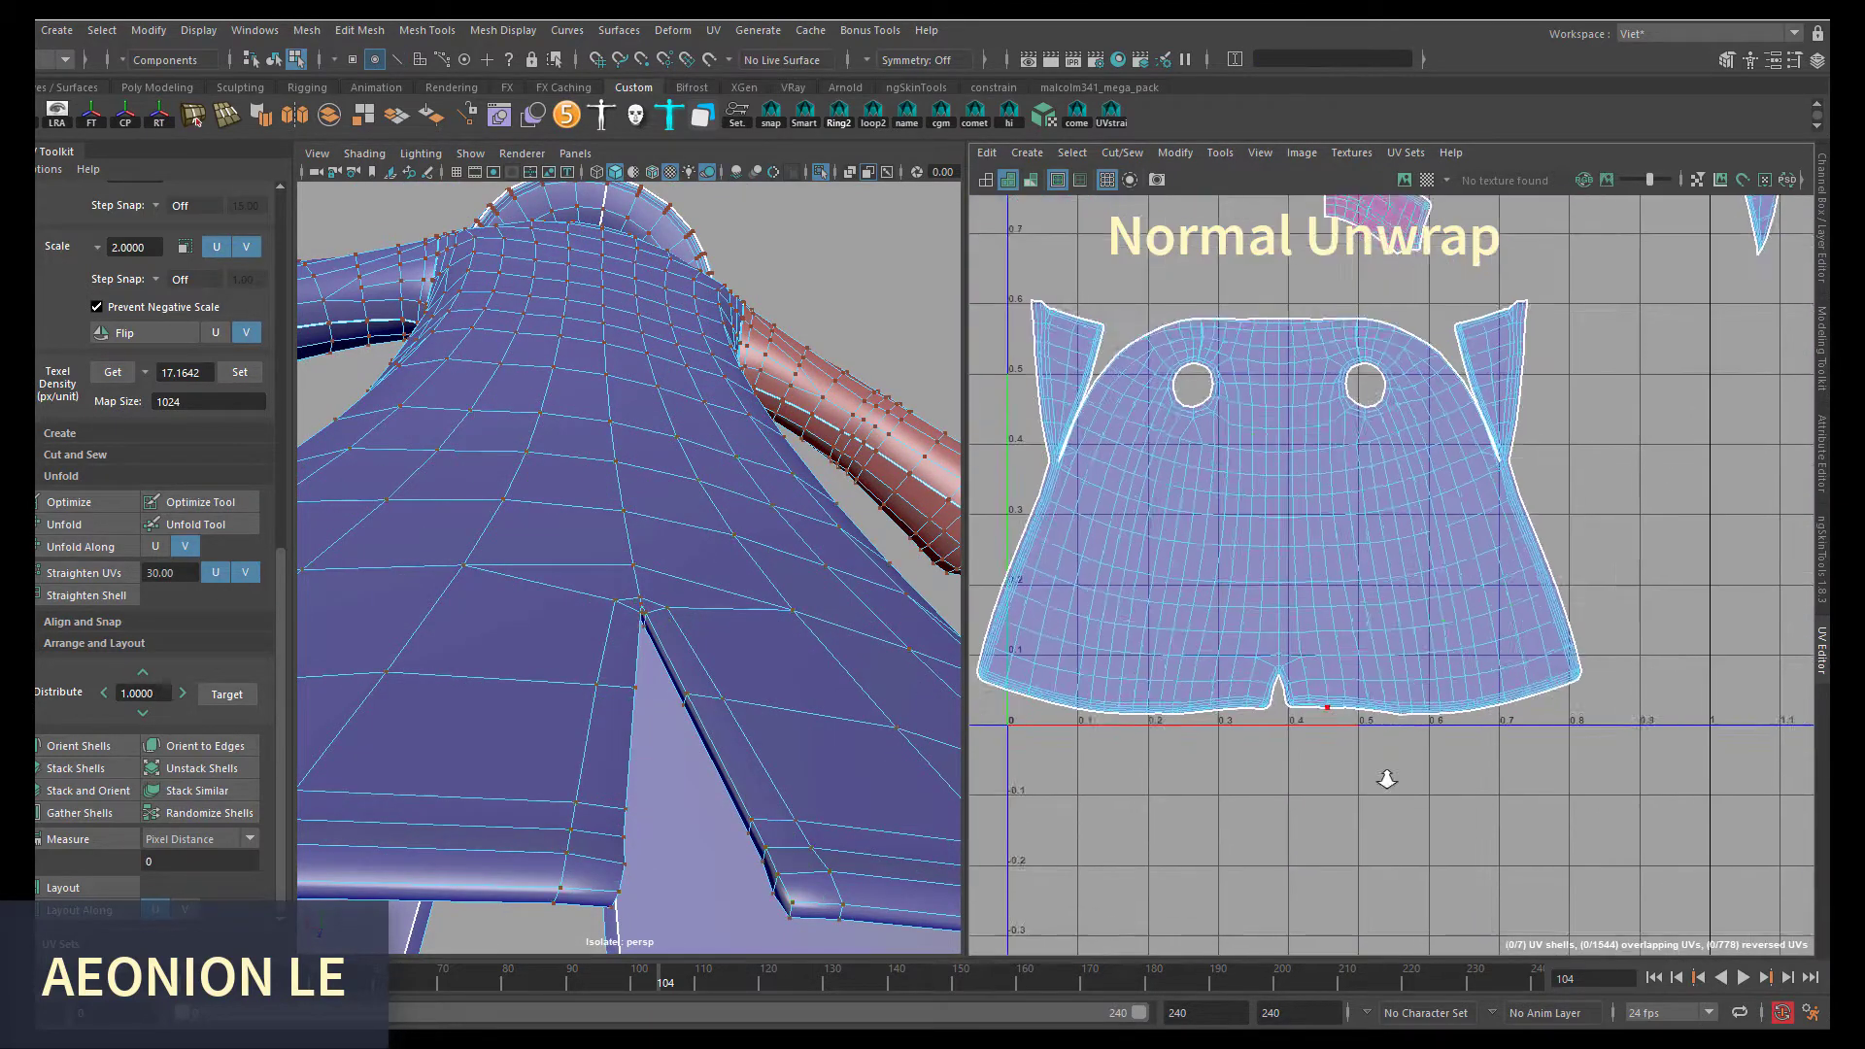
scroll(1281, 508, up, 5)
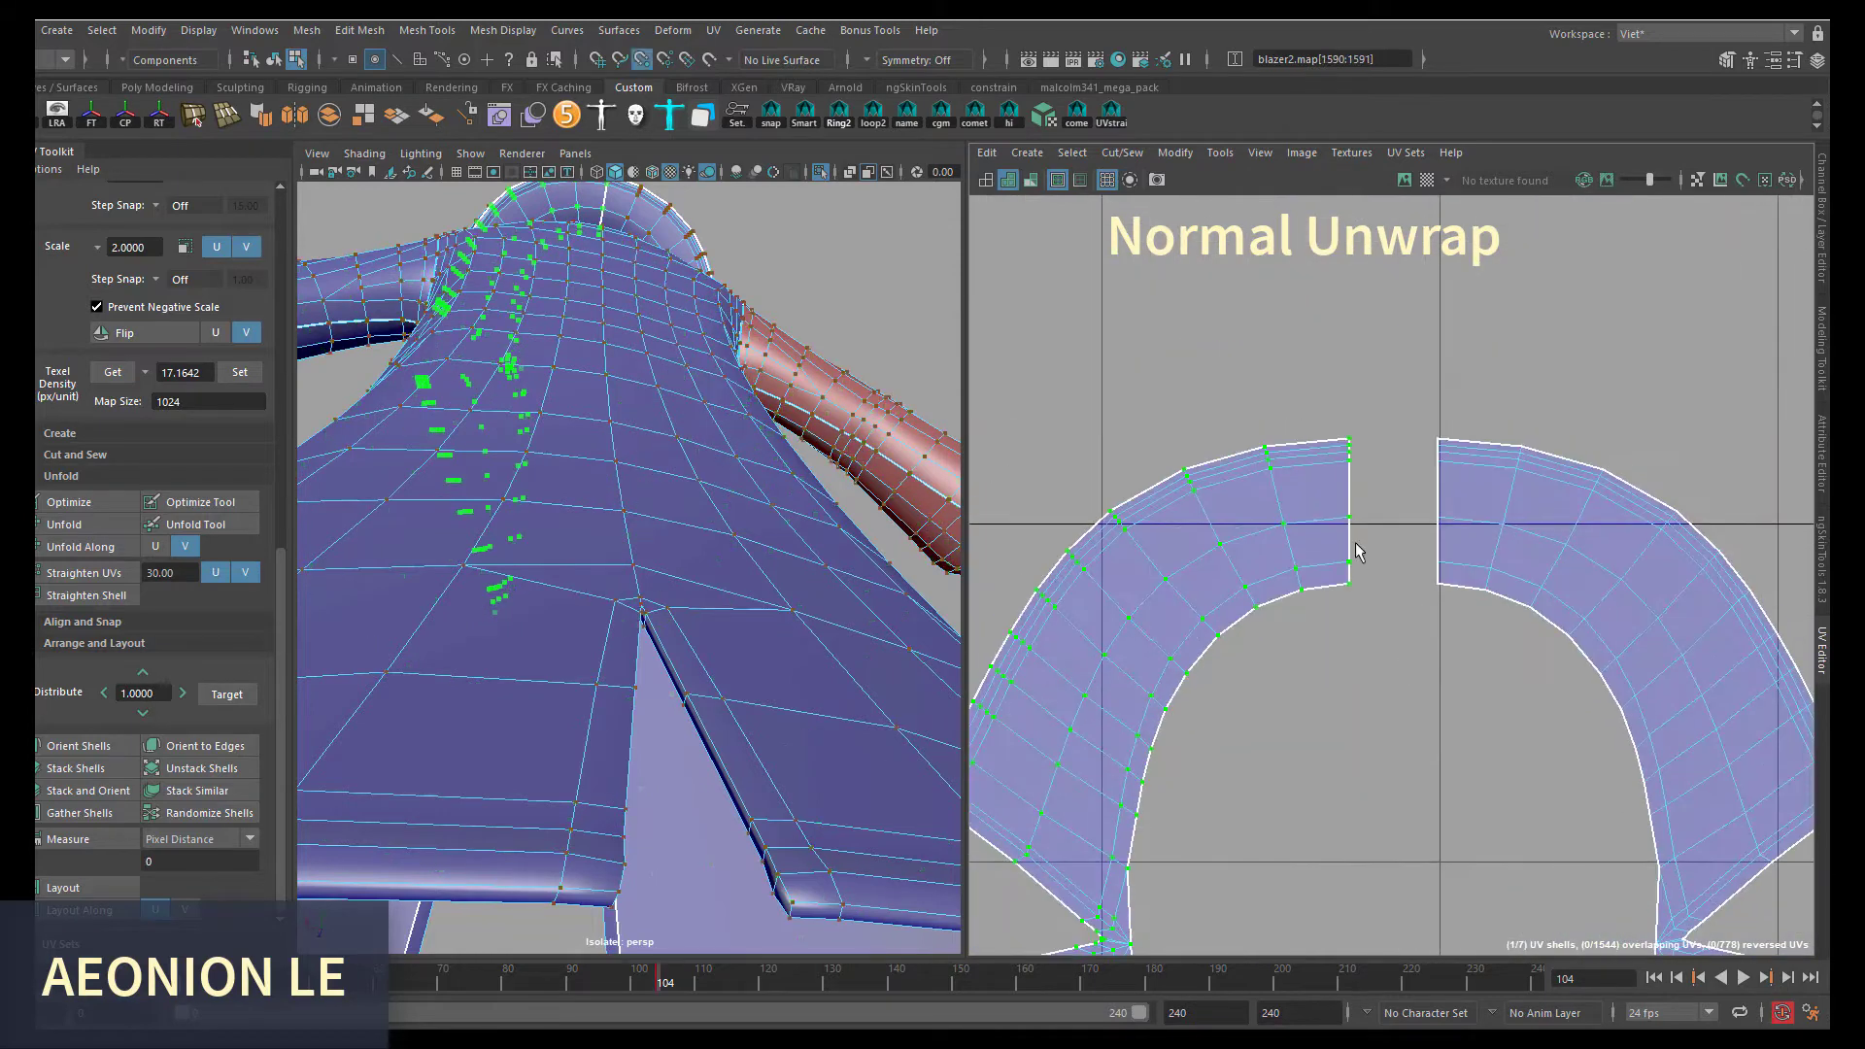
scroll(1223, 656, down, 2)
- Select the small cuff shell, then the whole coat to display its checker texture
right_click(1402, 483)
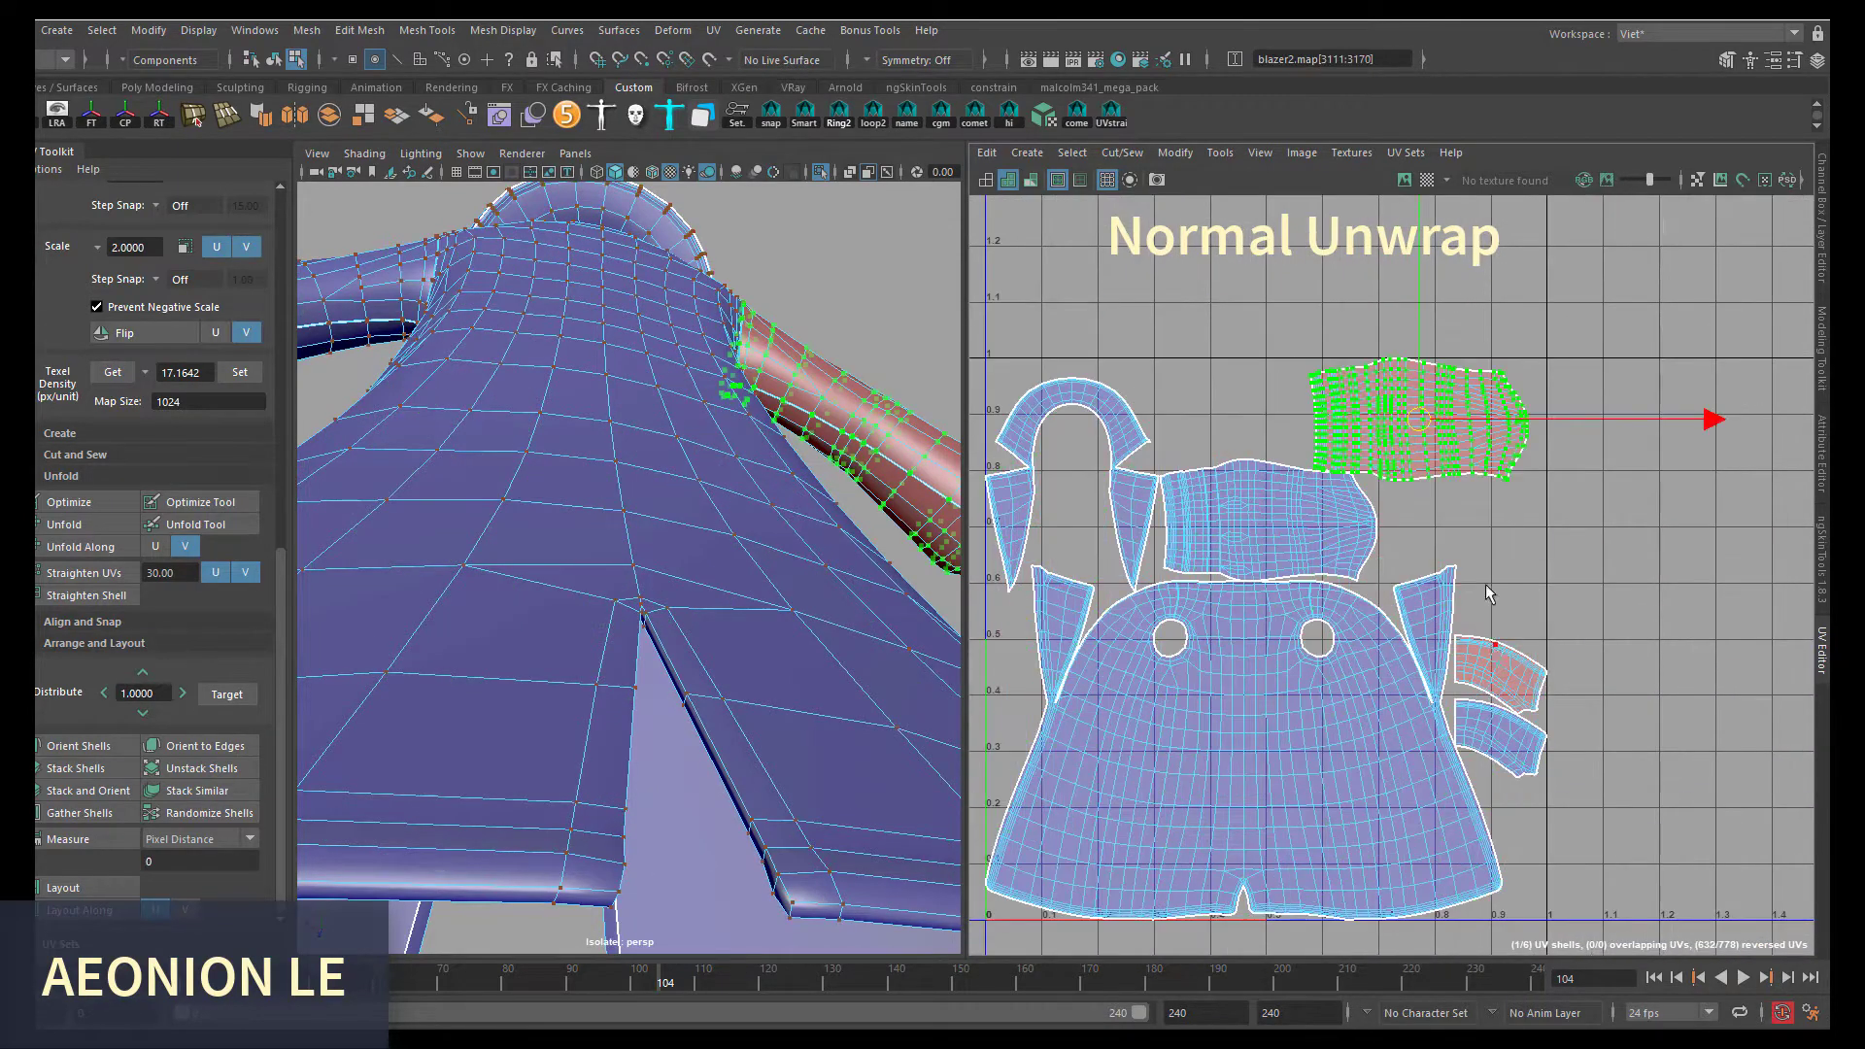
right_drag(1485, 585, 1510, 726)
scroll(1516, 734, up, 3)
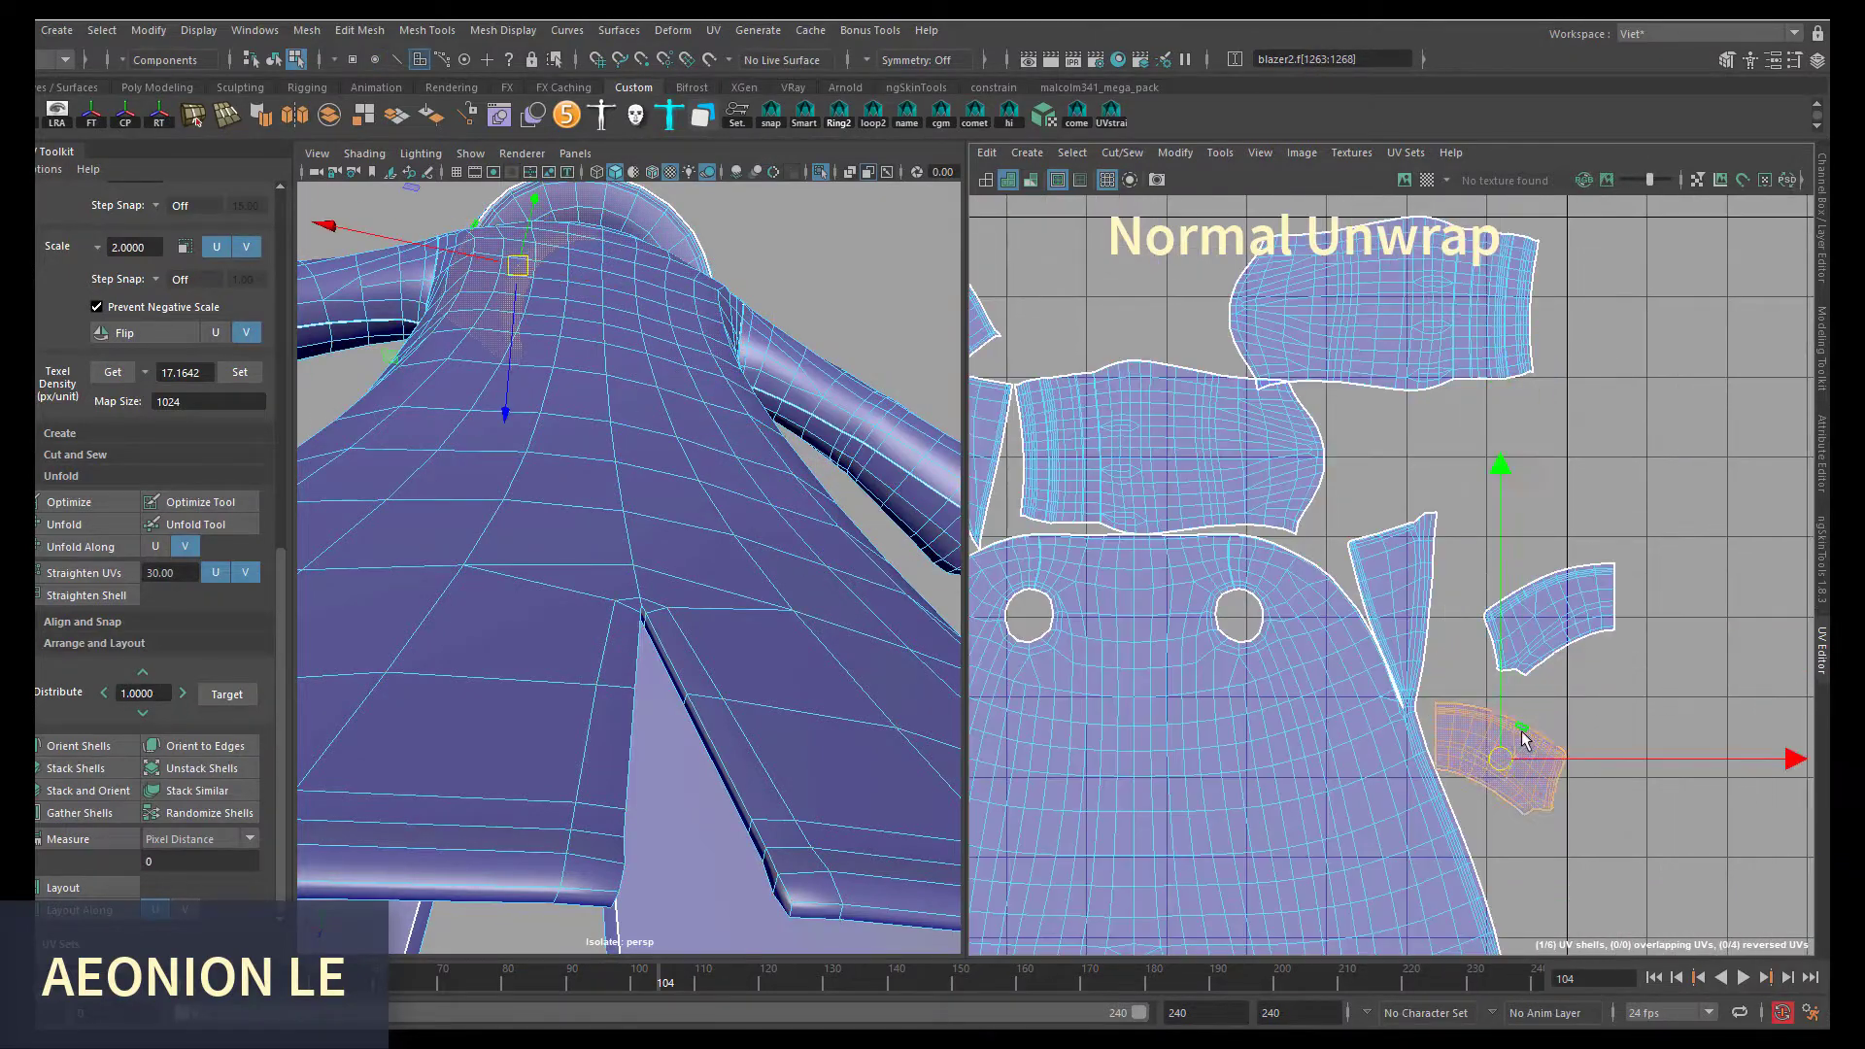
scroll(1524, 740, up, 5)
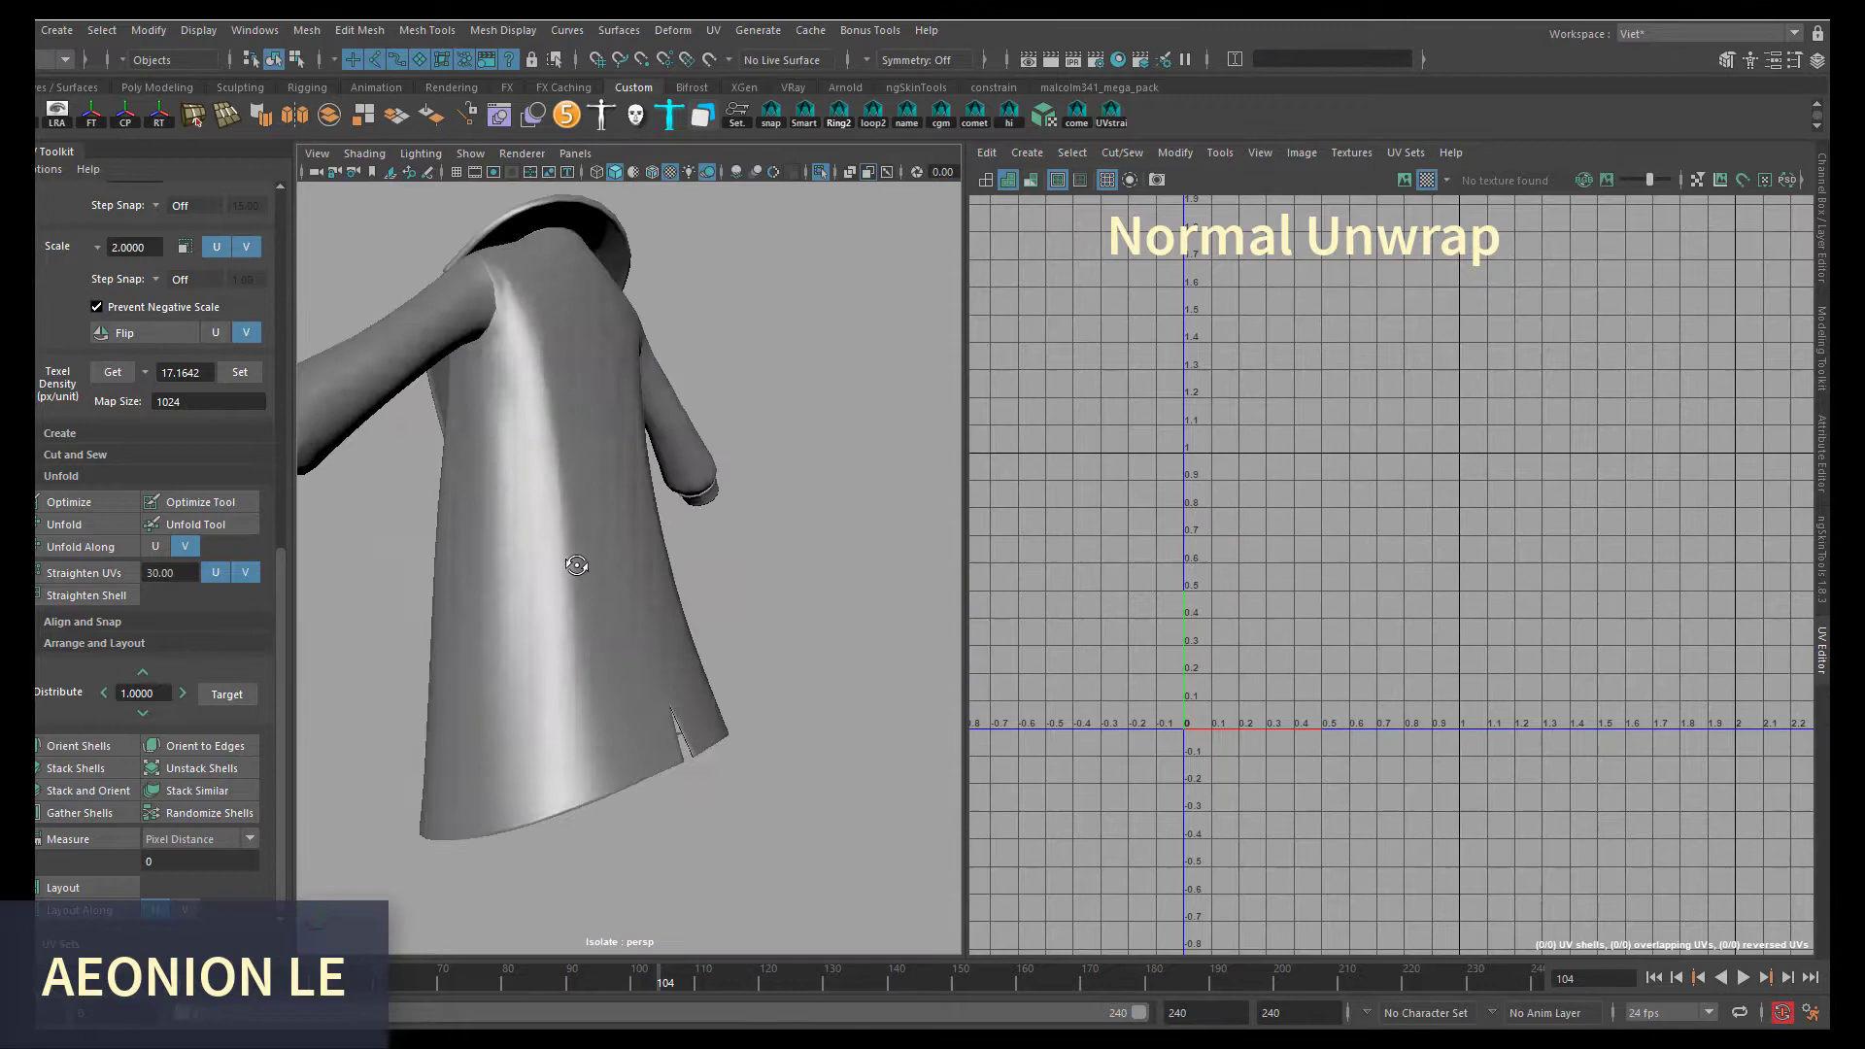
mouse_move(576, 565)
alt+mouse_down()
mouse_move(622, 544)
mouse_move(781, 616)
alt+mouse_up()
click(622, 544)
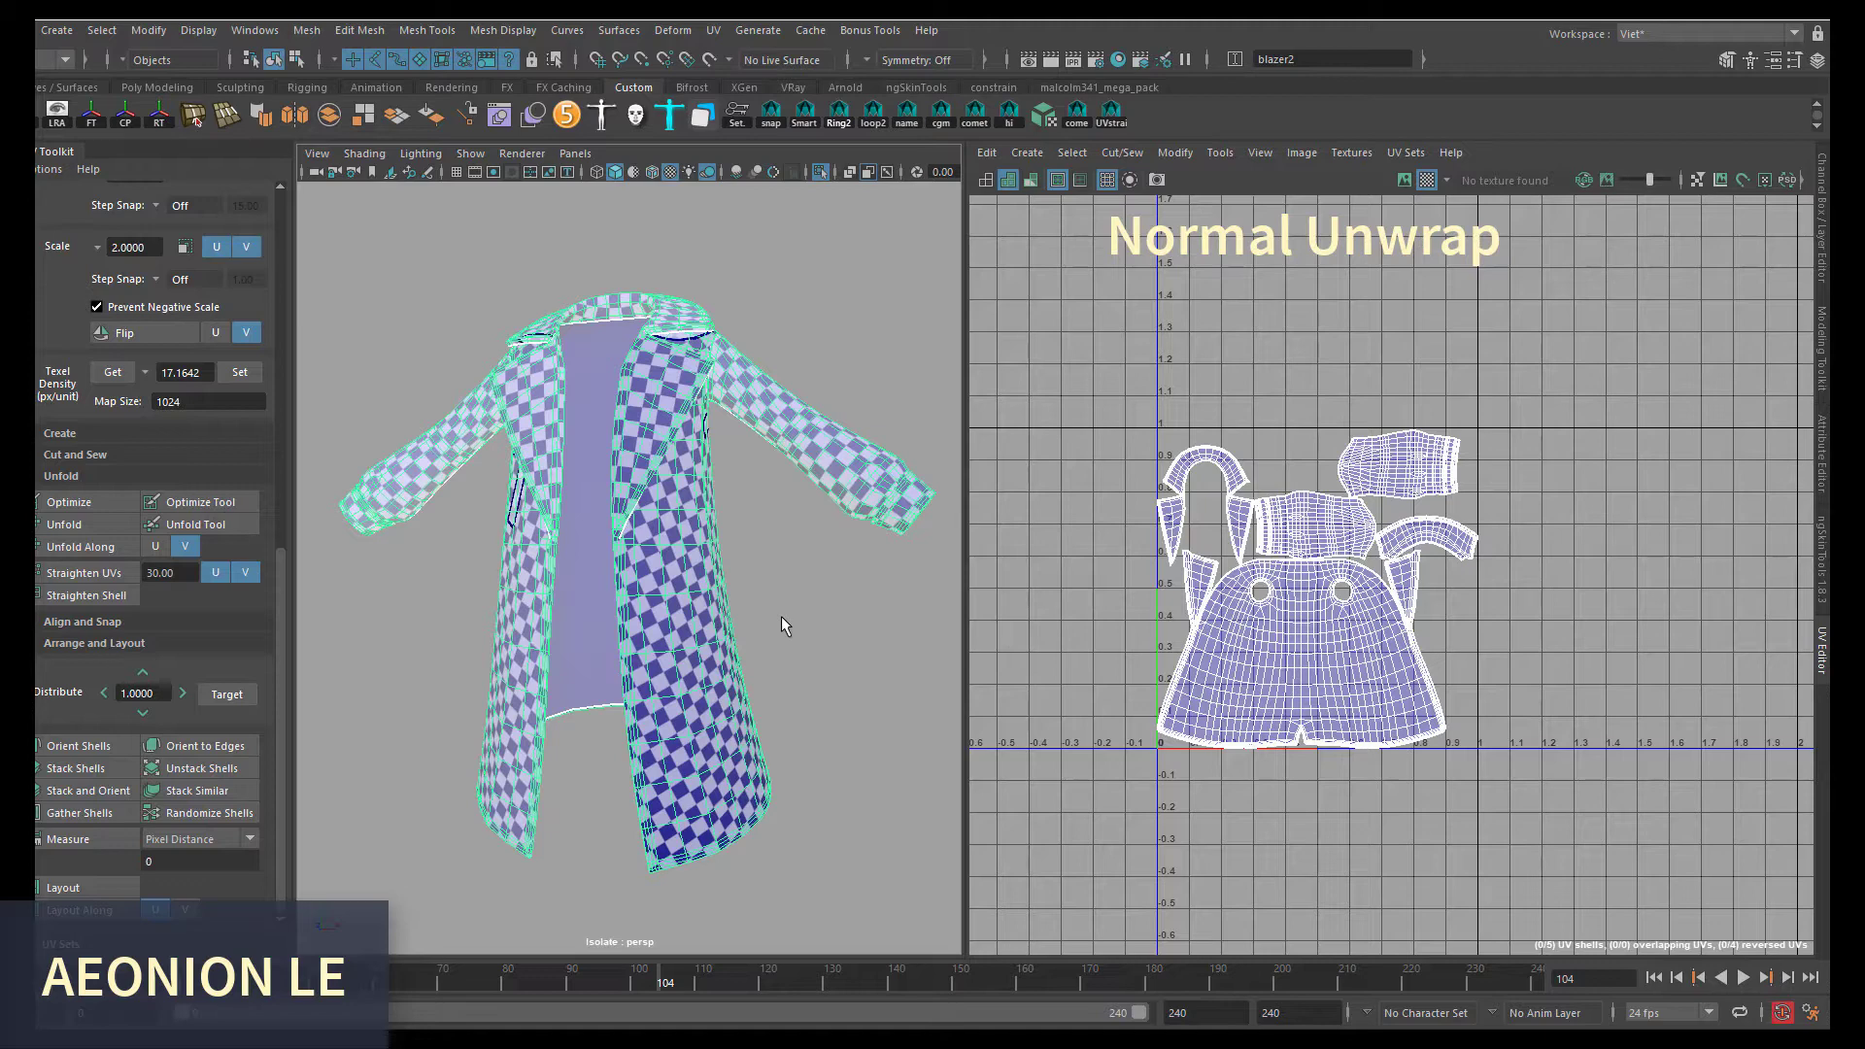
- Exit isolation, widen the 3D view and select the whole collar UV shell
key(ctrl+1)
scroll(738, 528, up, 2)
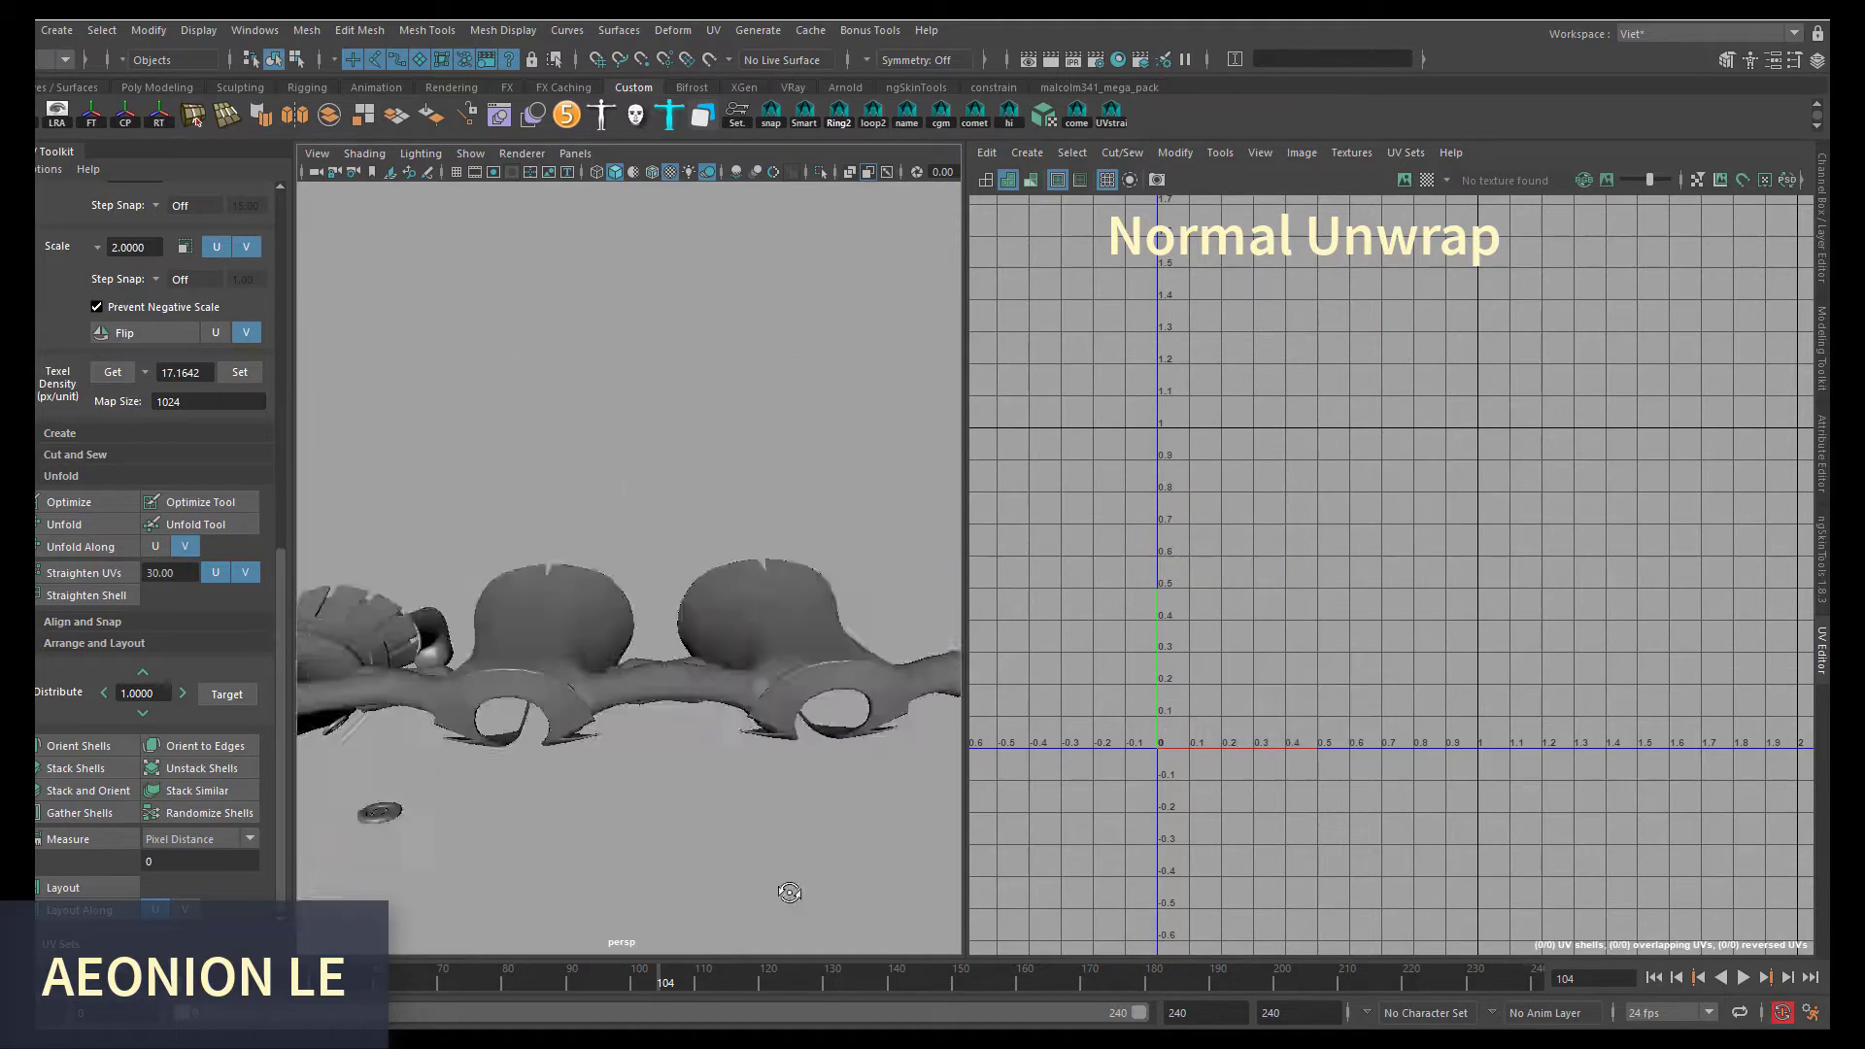
drag(965, 488, 1024, 489)
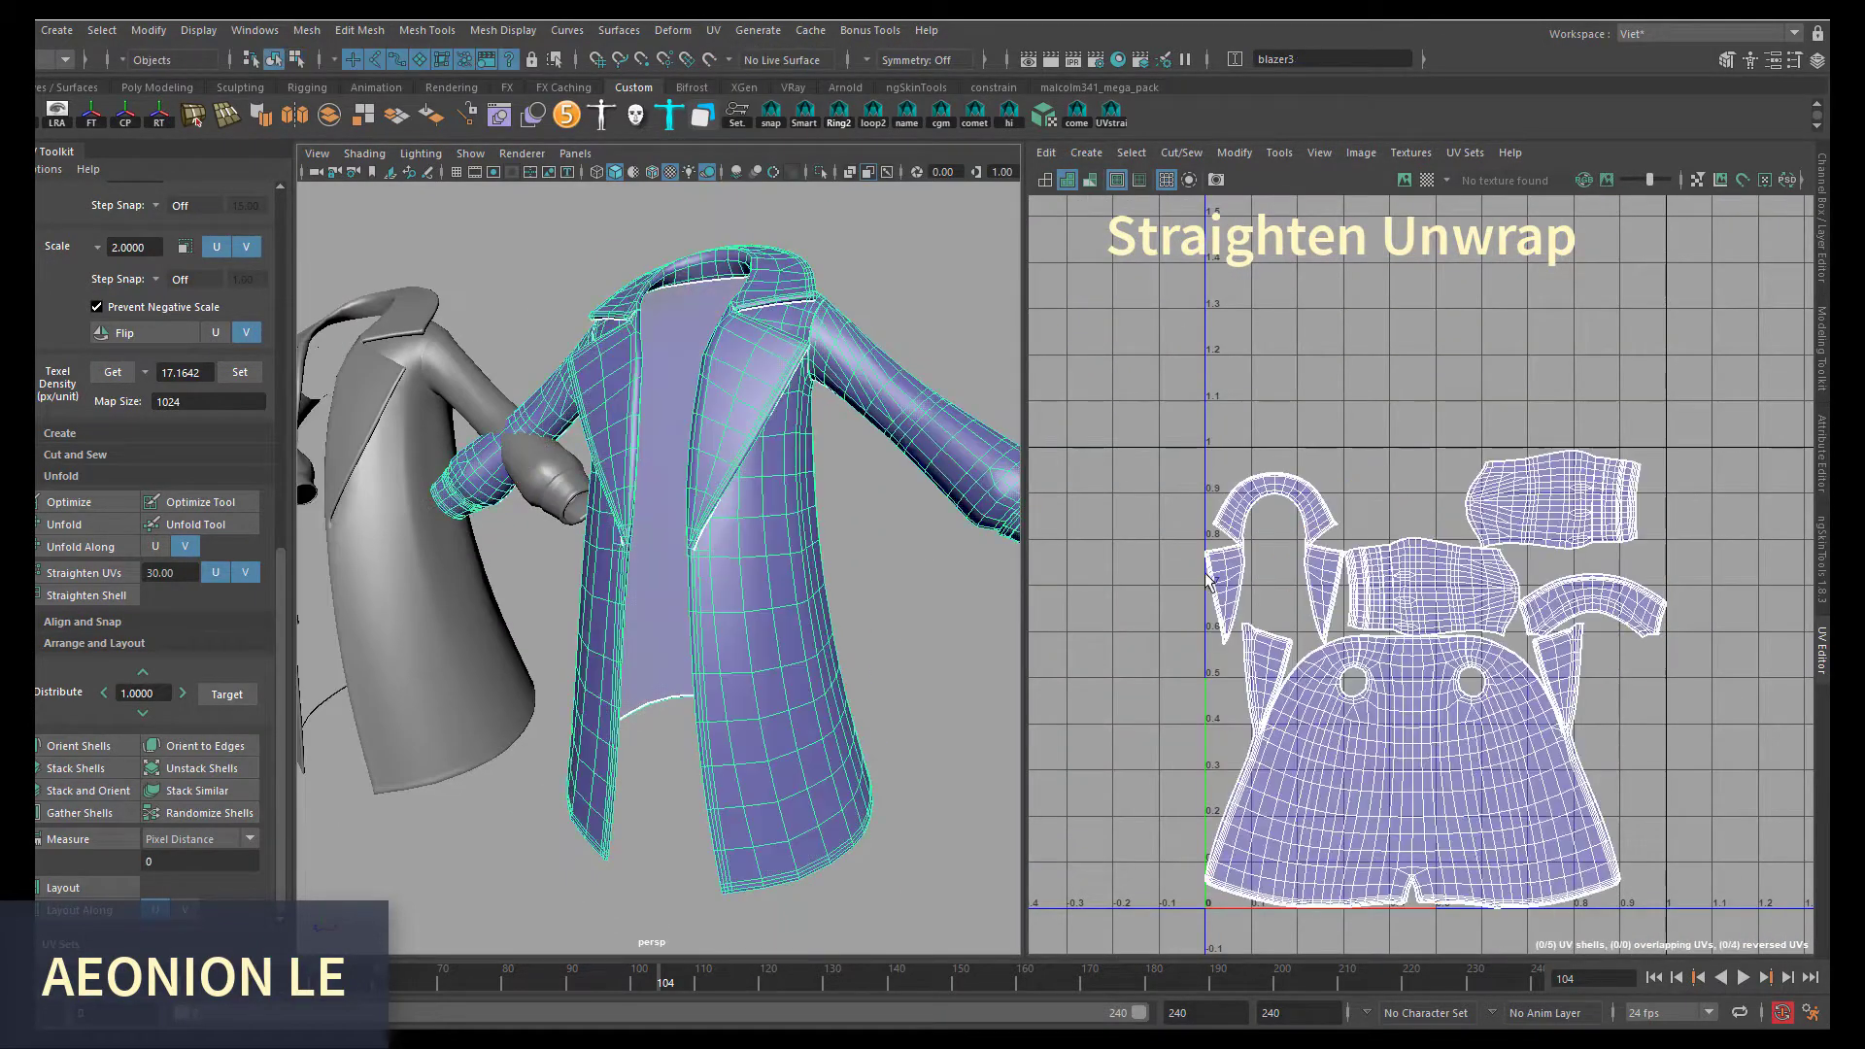
scroll(1419, 723, up, 10)
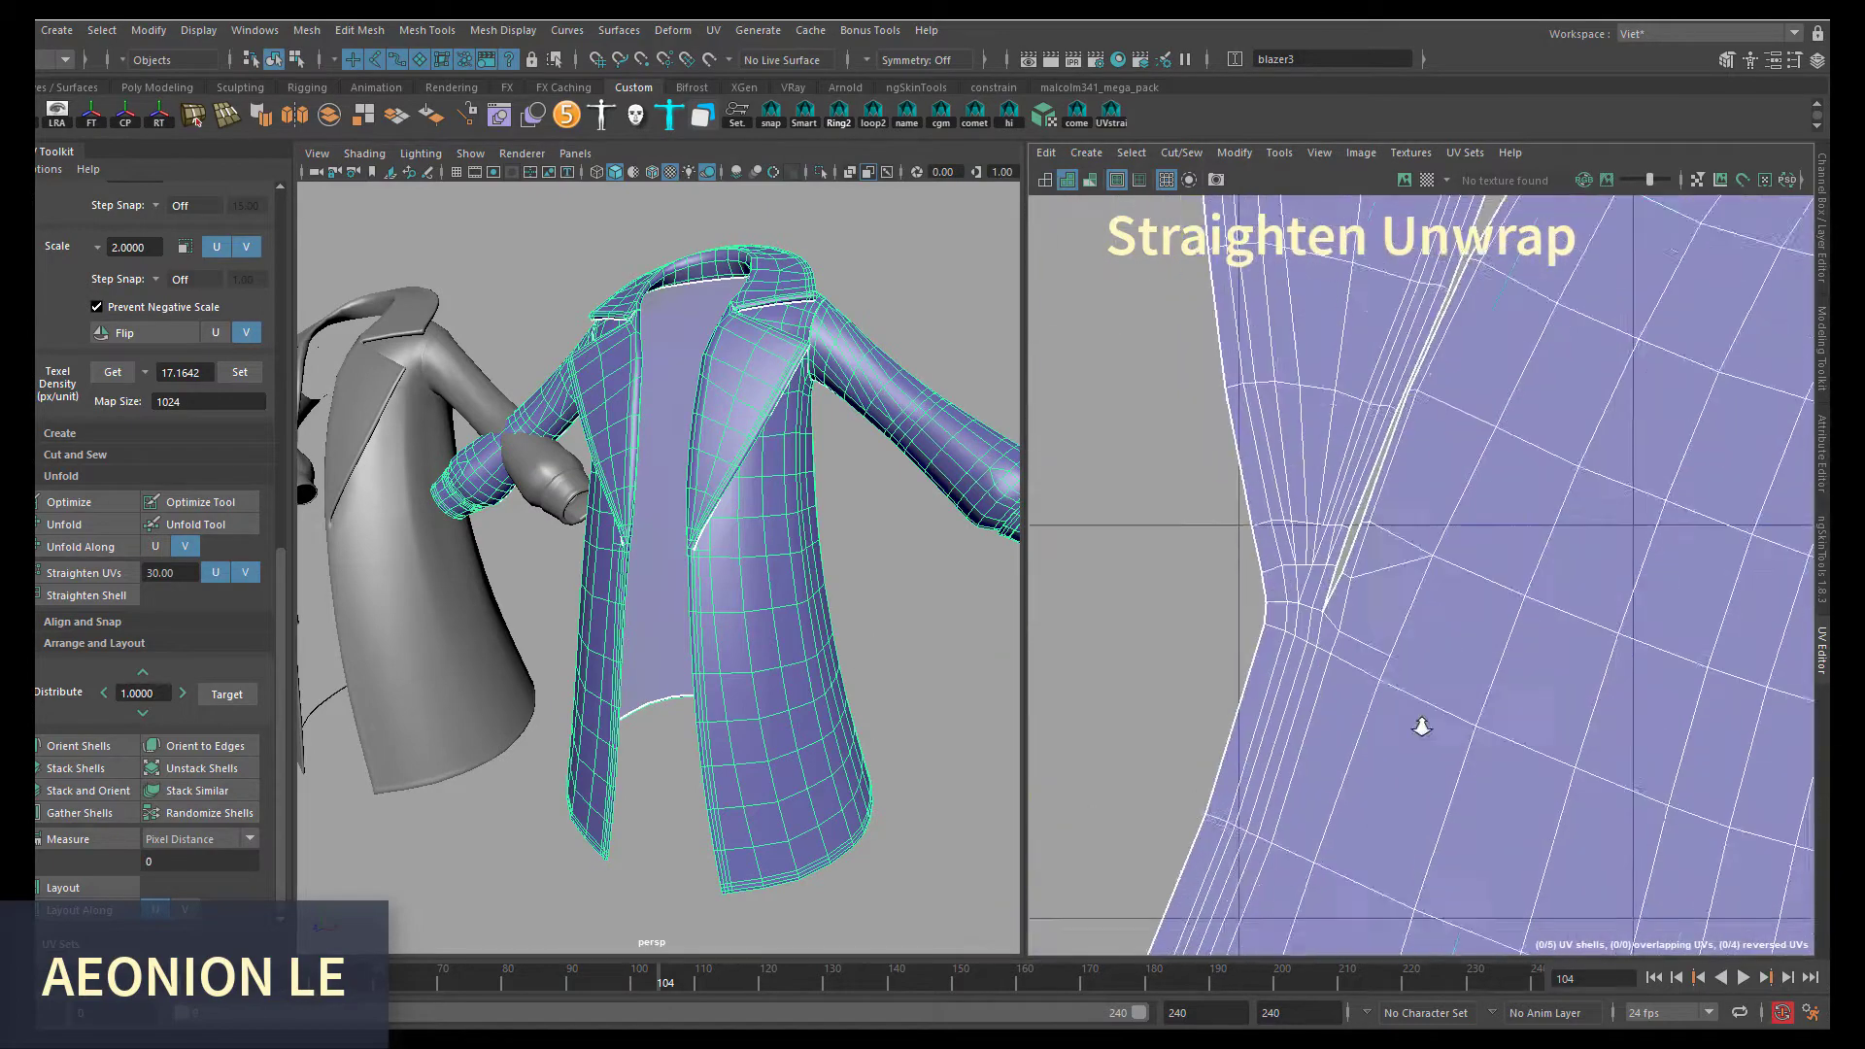
click(1164, 525)
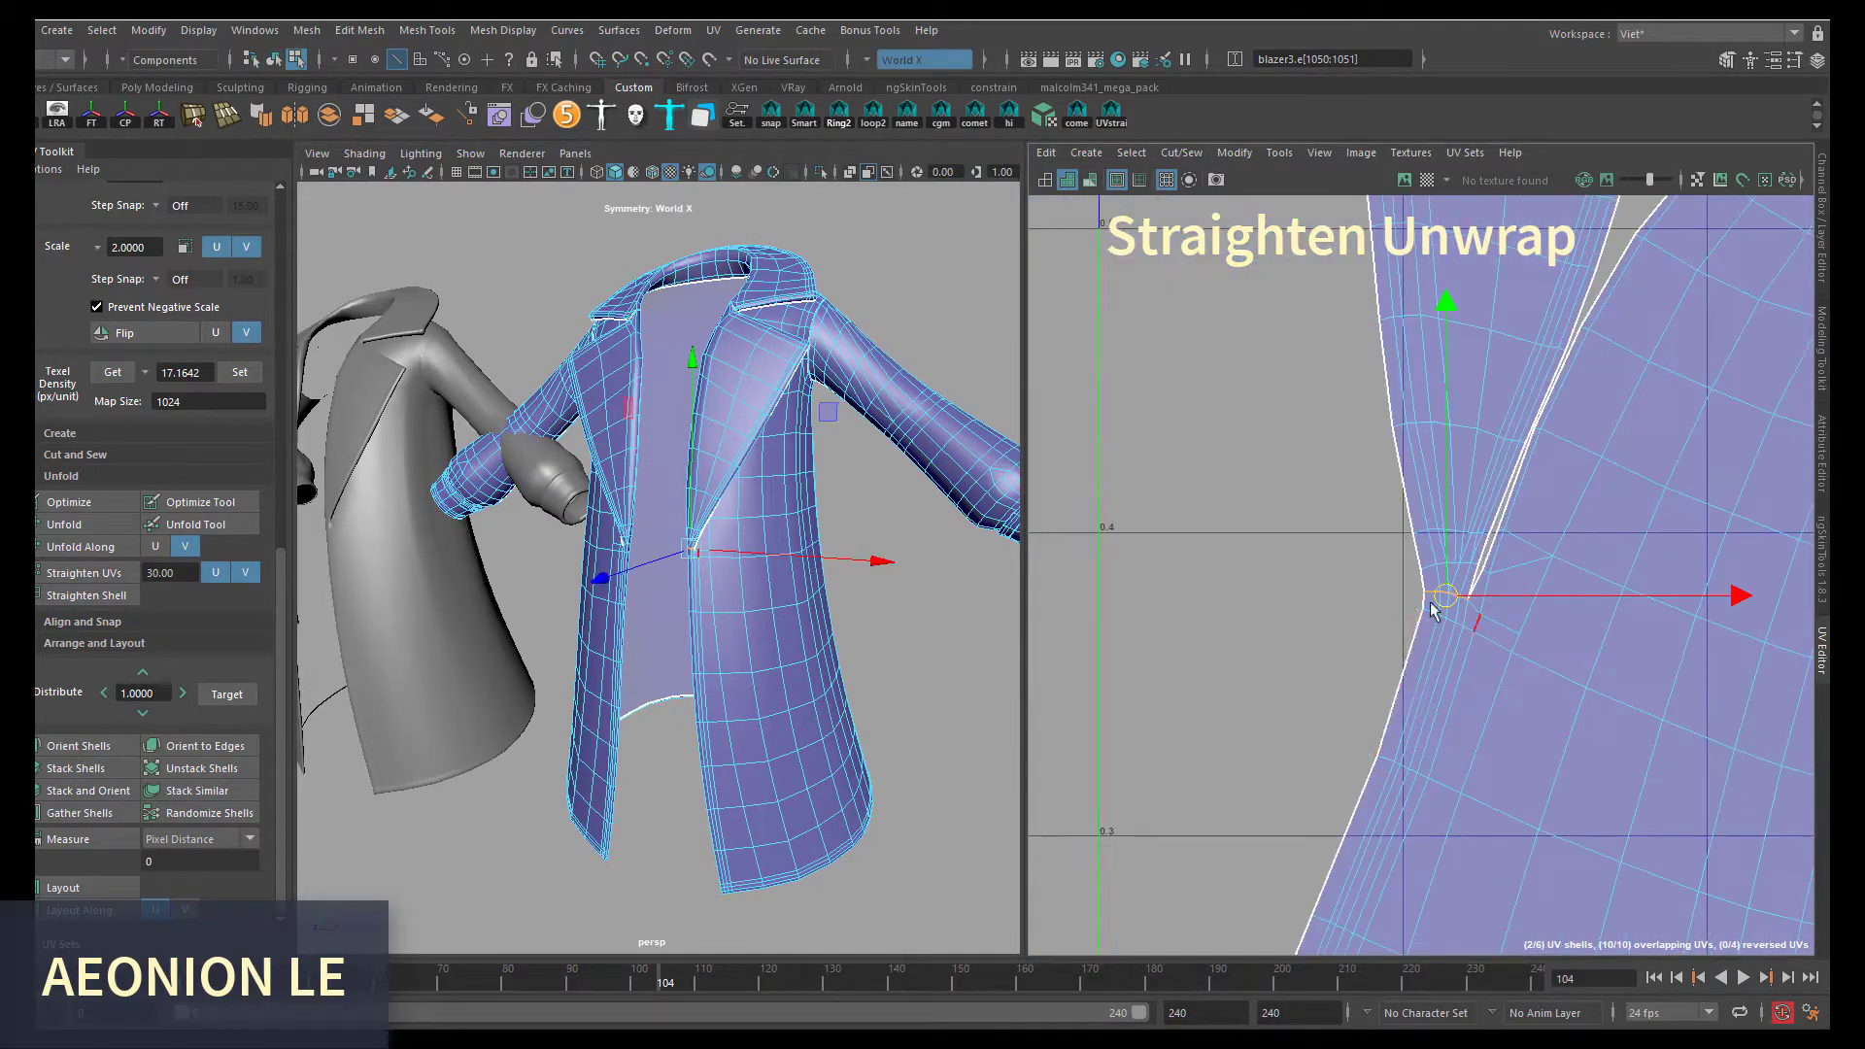
double_click(1621, 526)
- Straighten the collar UV shell and frame all UV shells
mouse_move(680, 534)
alt+mouse_down()
mouse_move(733, 590)
mouse_move(646, 646)
alt+mouse_up()
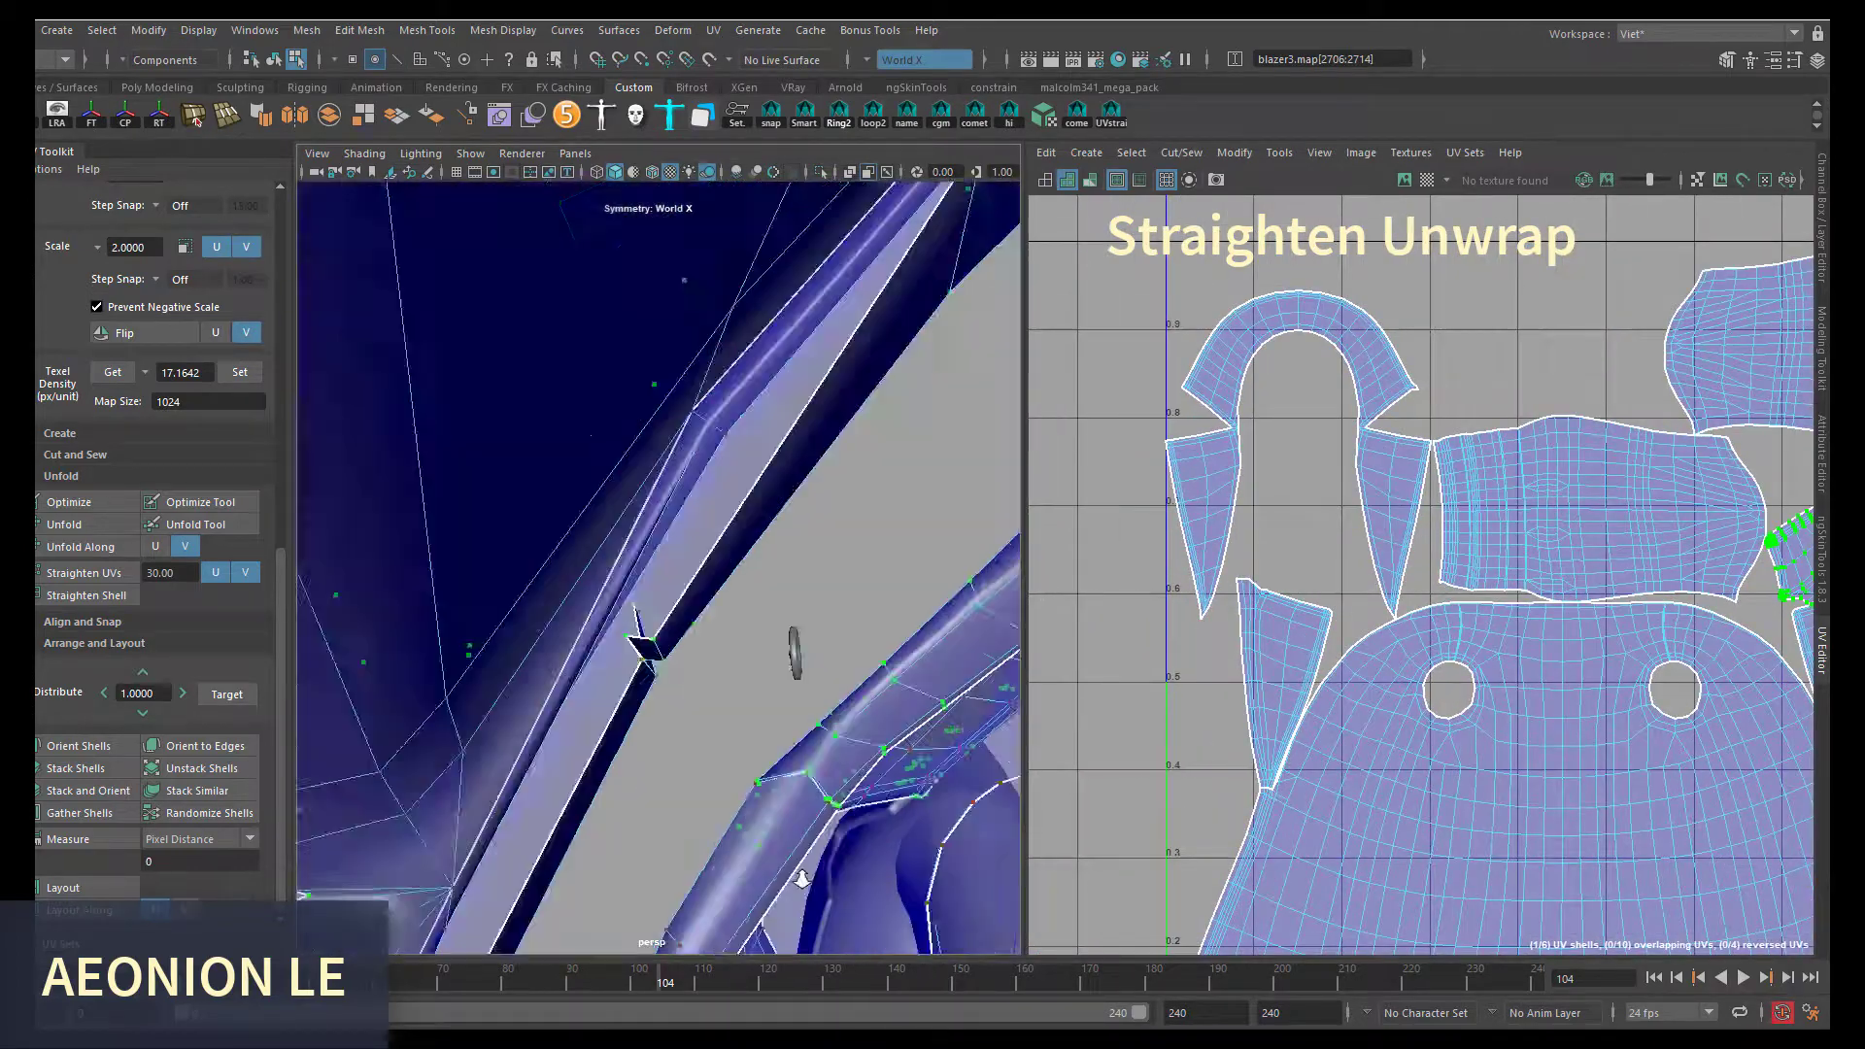
click(469, 751)
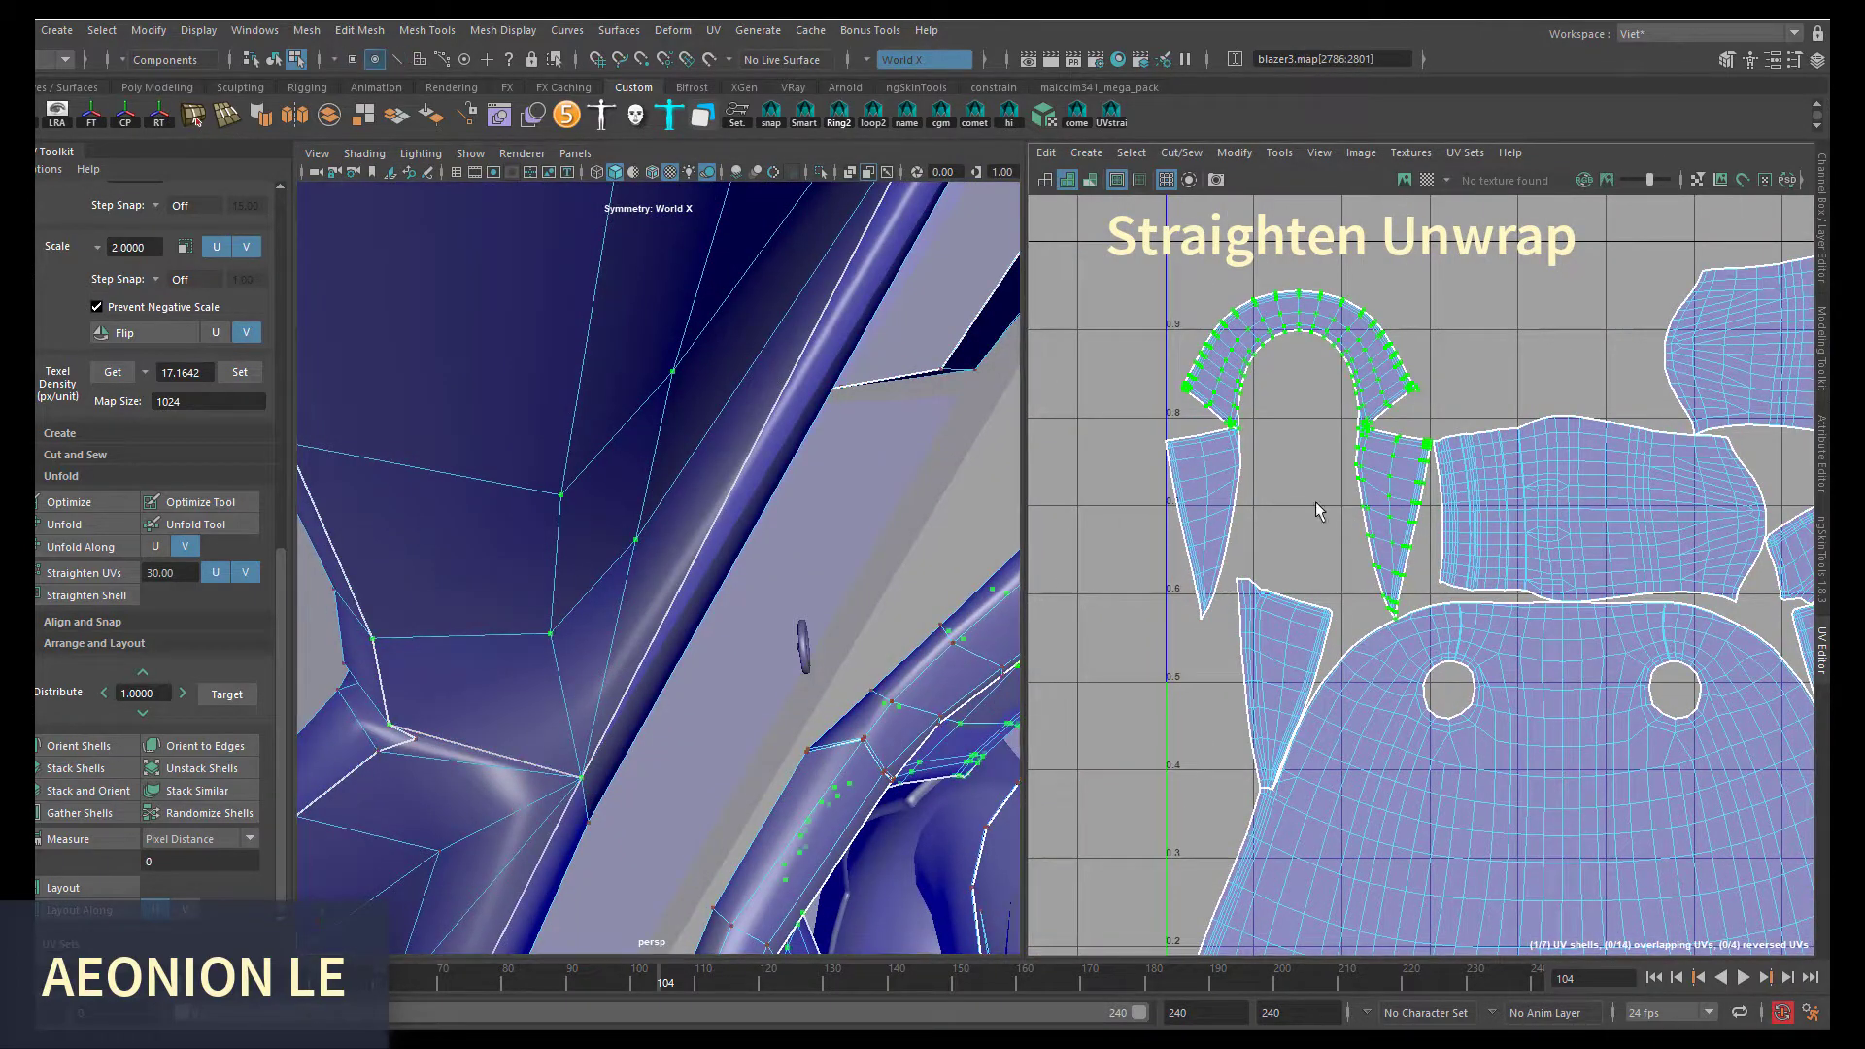
alt+drag(626, 738, 560, 758)
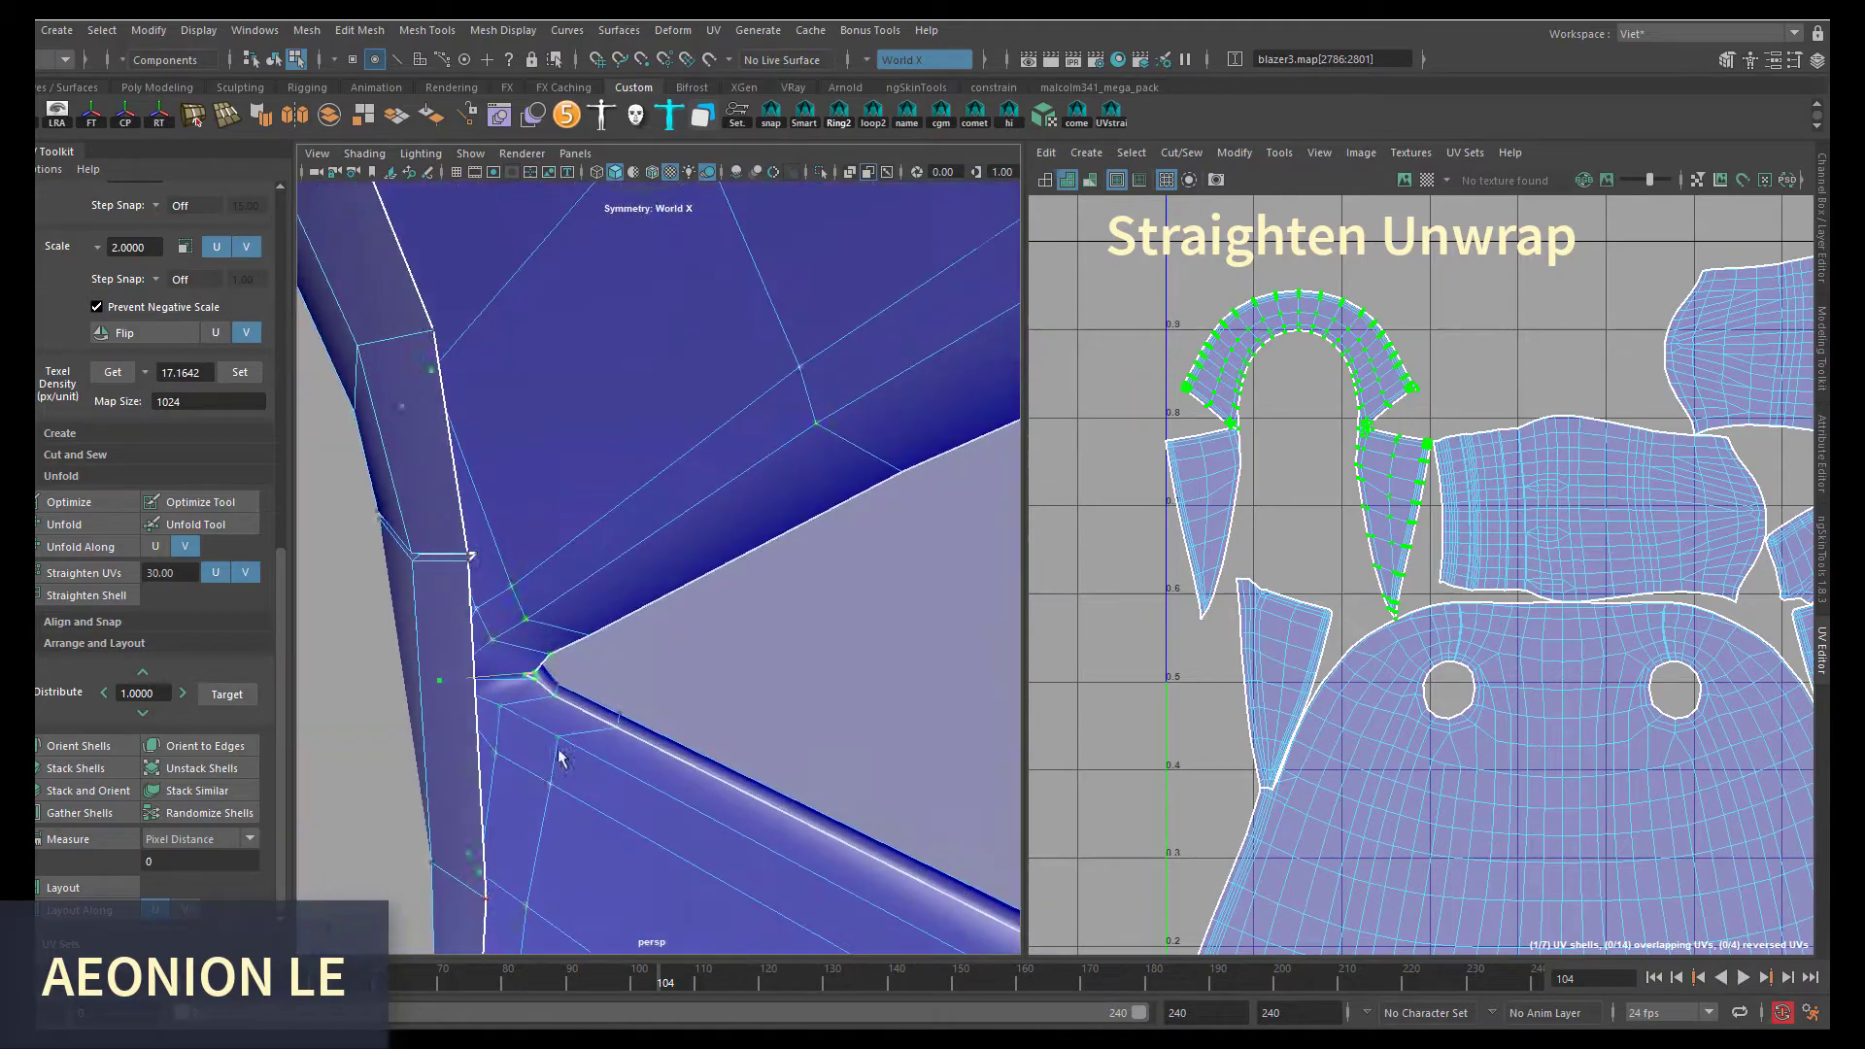
key(a)
key(f)
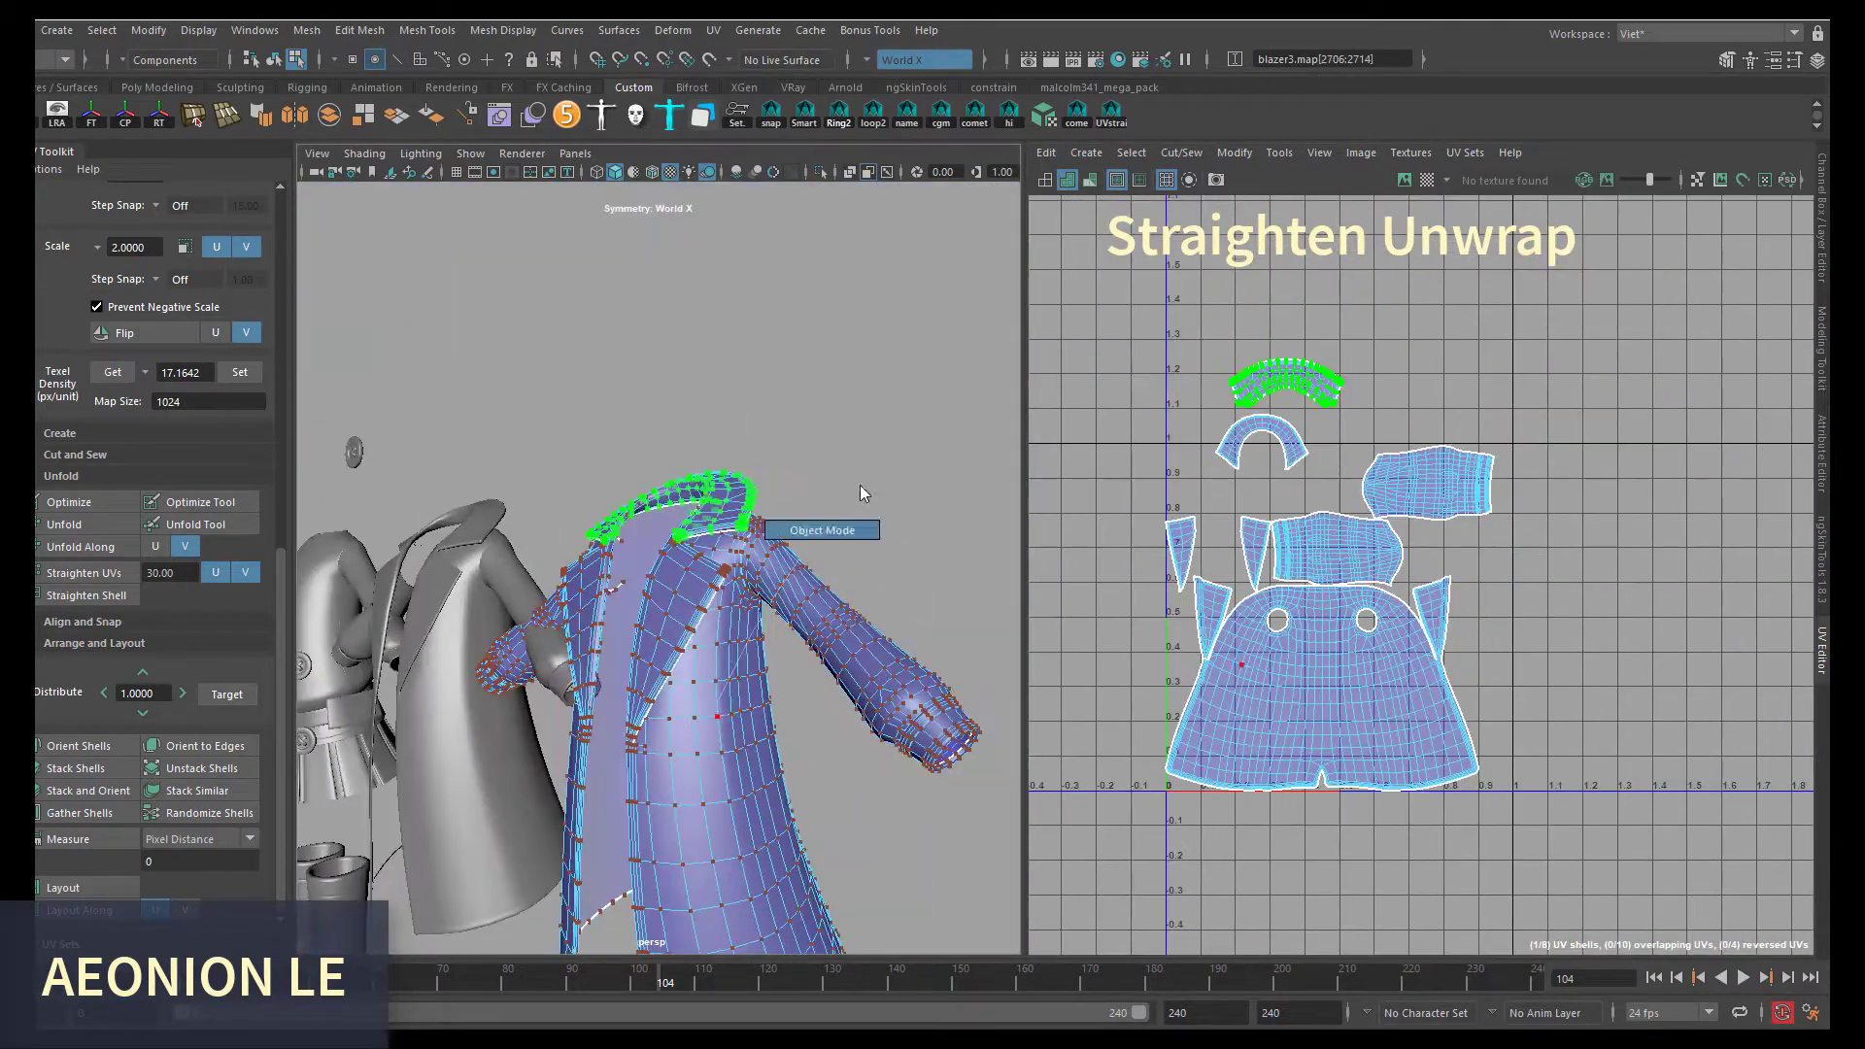
- In edge selection, pick edges on the coat front, collar and sleeve
key(F8)
scroll(921, 578, up, 3)
key(F10)
scroll(1426, 508, up, 5)
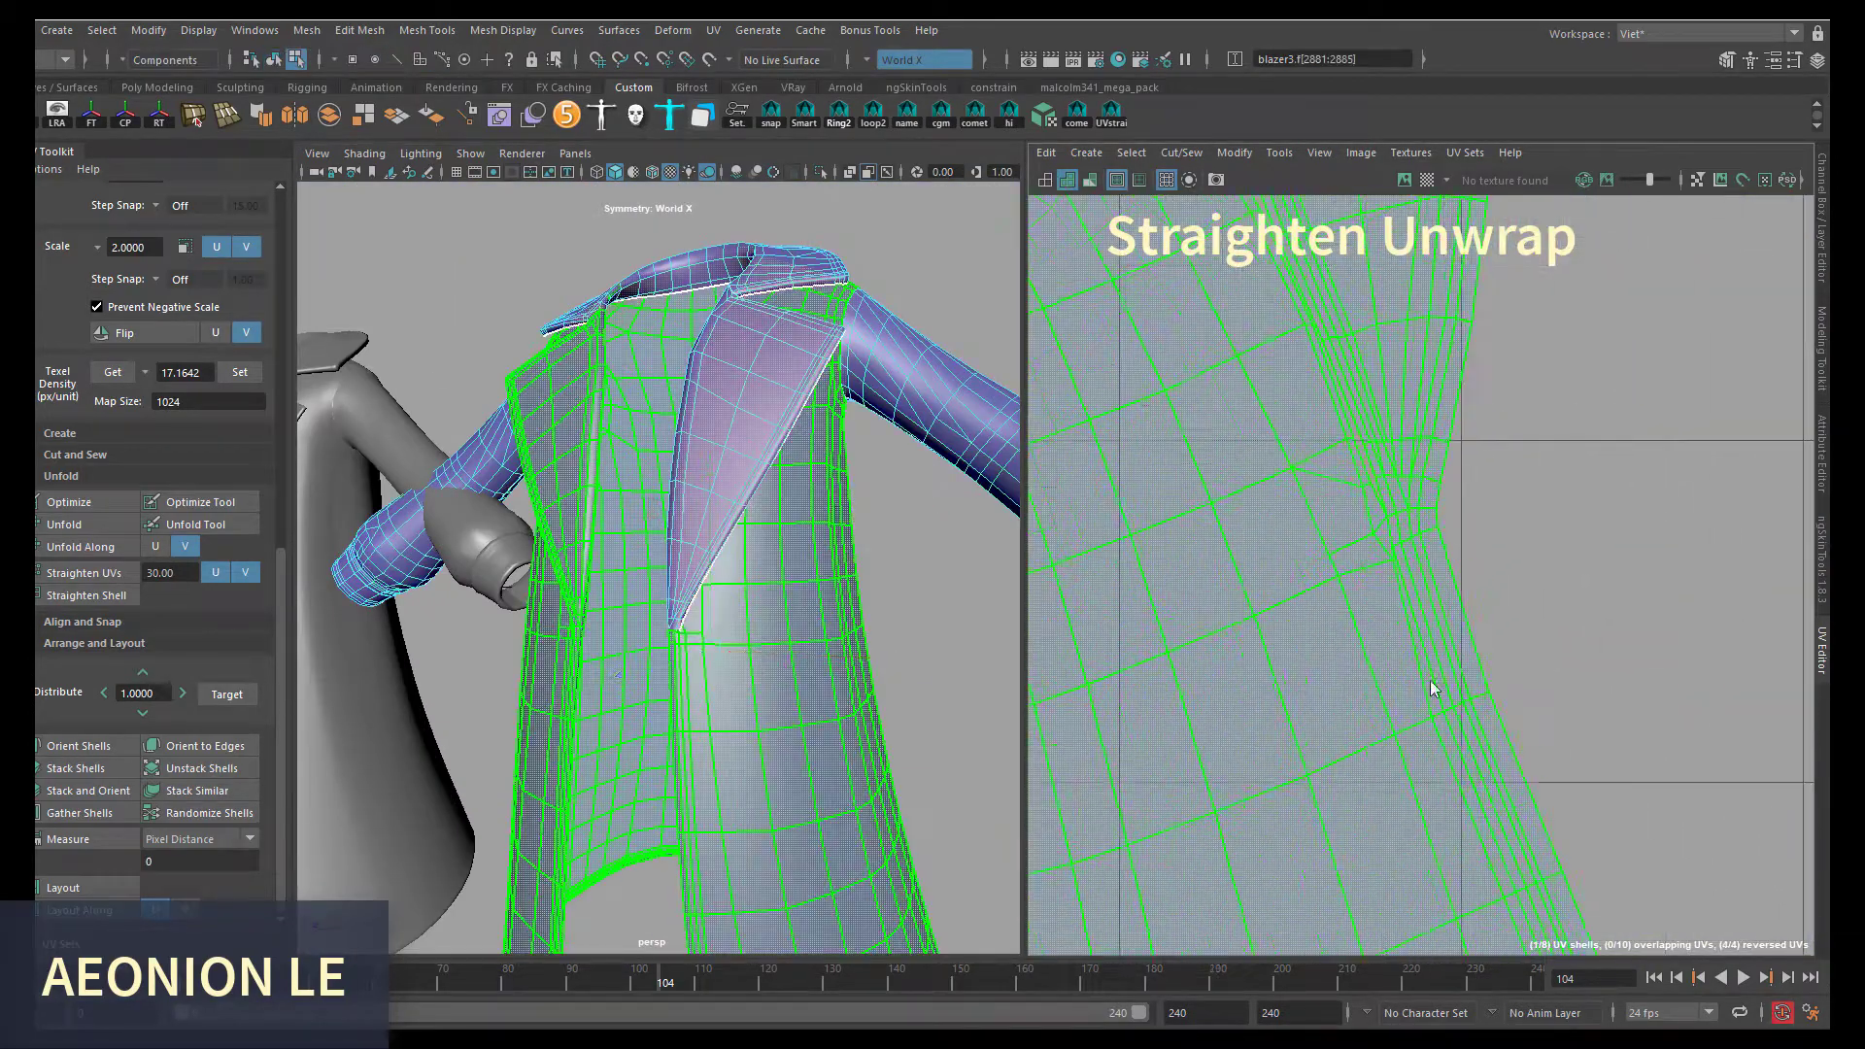
click(1426, 509)
scroll(1426, 508, down, 5)
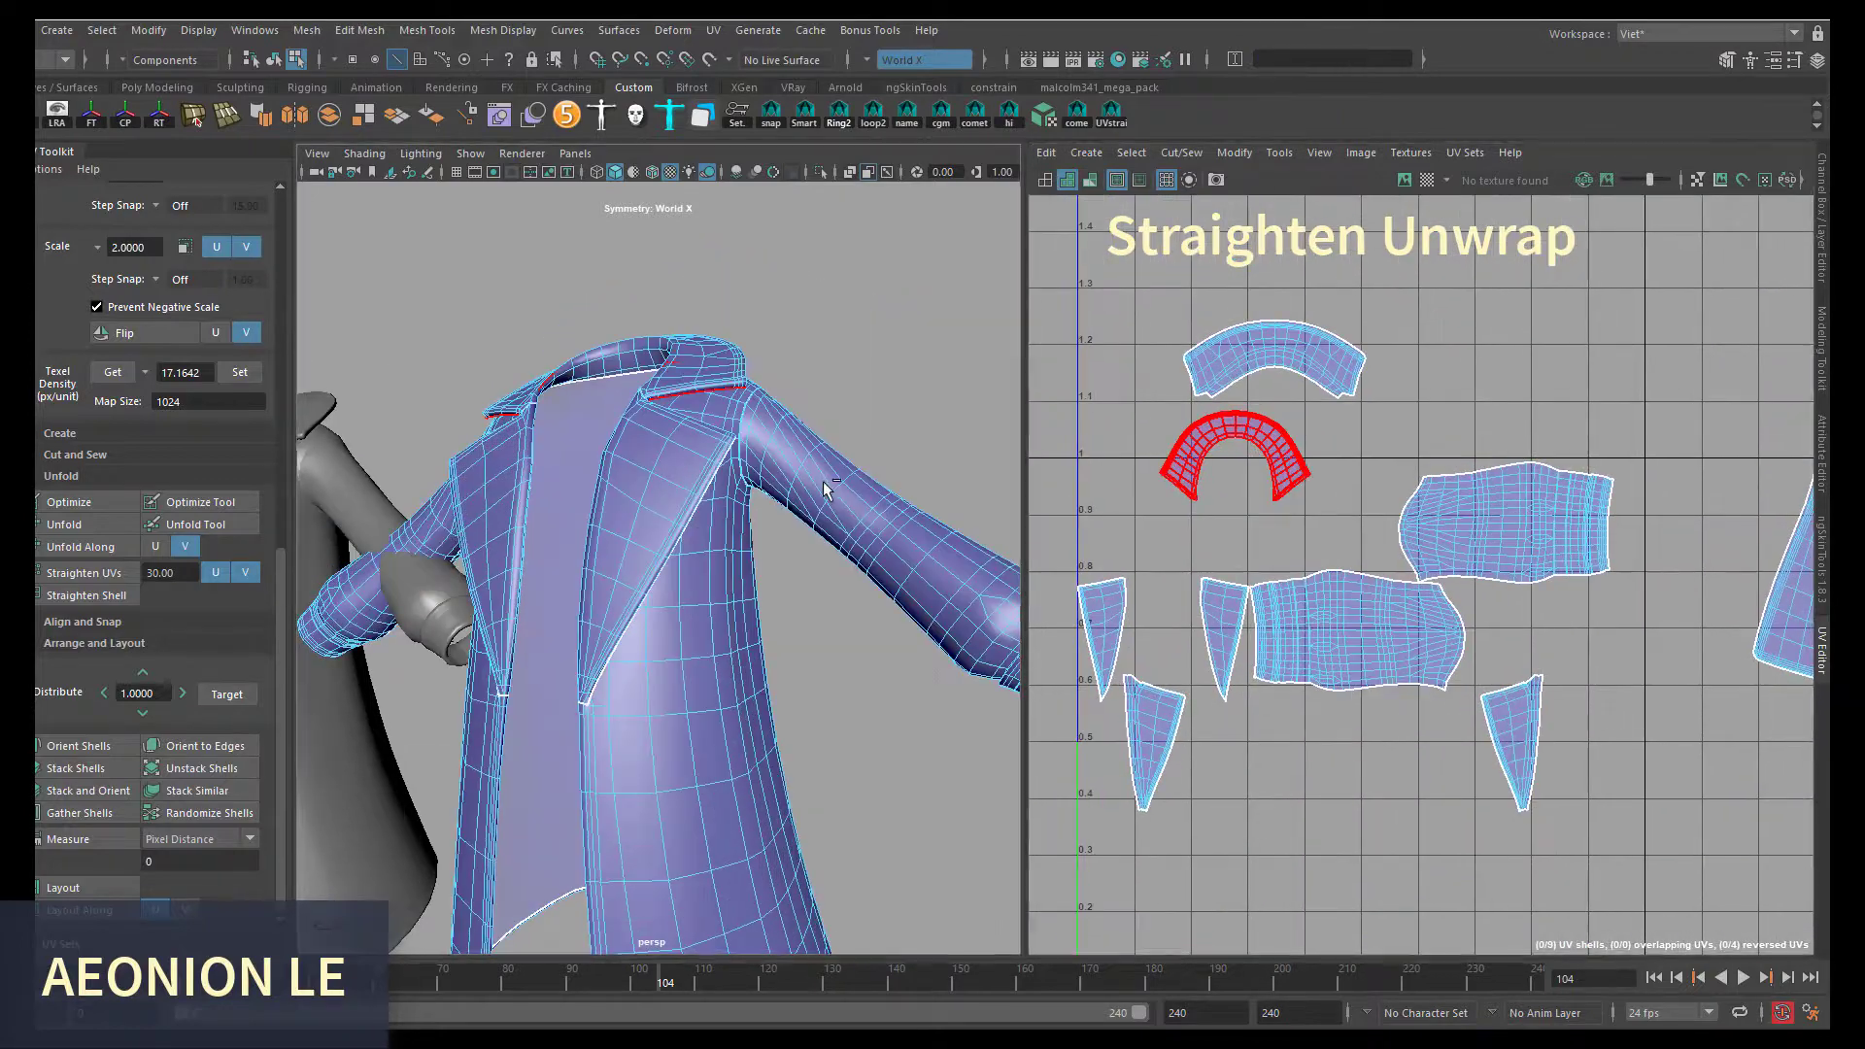
click(1243, 425)
scroll(1244, 424, up, 2)
click(825, 402)
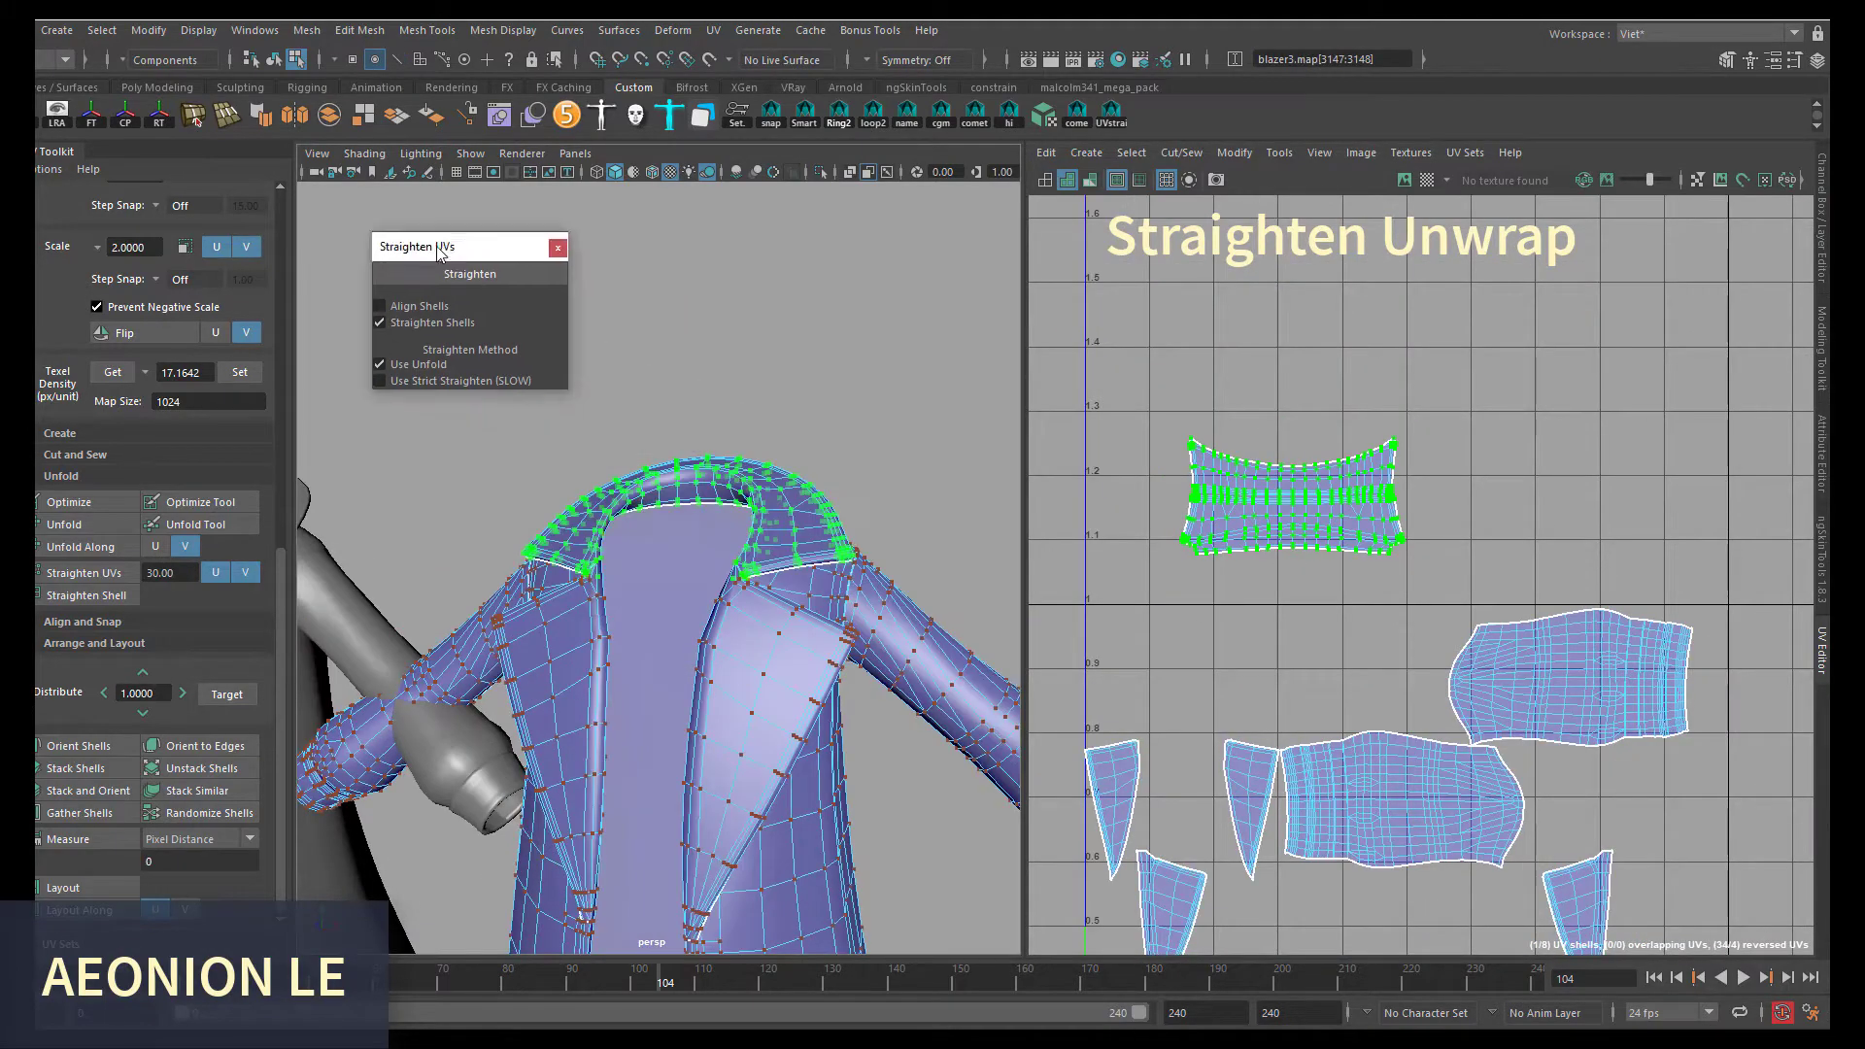
- Orbit around the collar and front, and reselect the whole jacket object
mouse_move(680, 583)
alt+mouse_down()
mouse_move(829, 747)
mouse_move(512, 588)
alt+mouse_up()
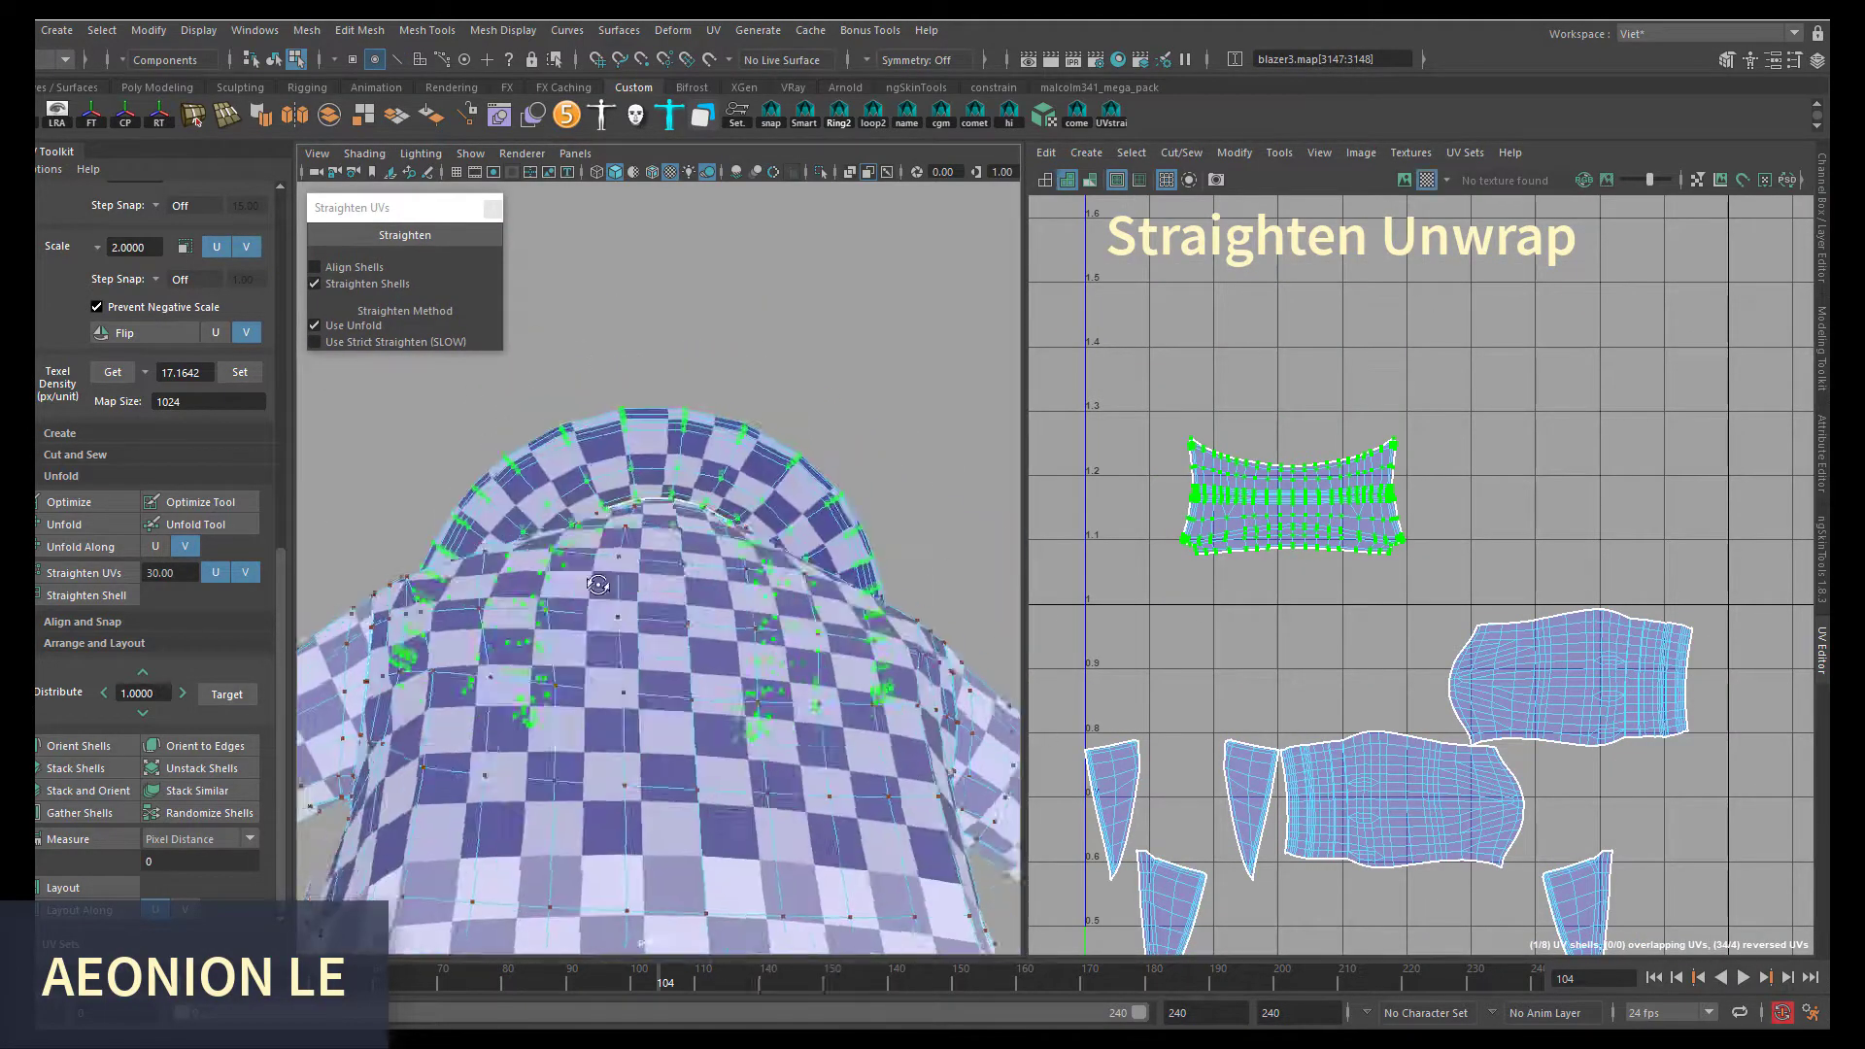
scroll(1354, 554, up, 3)
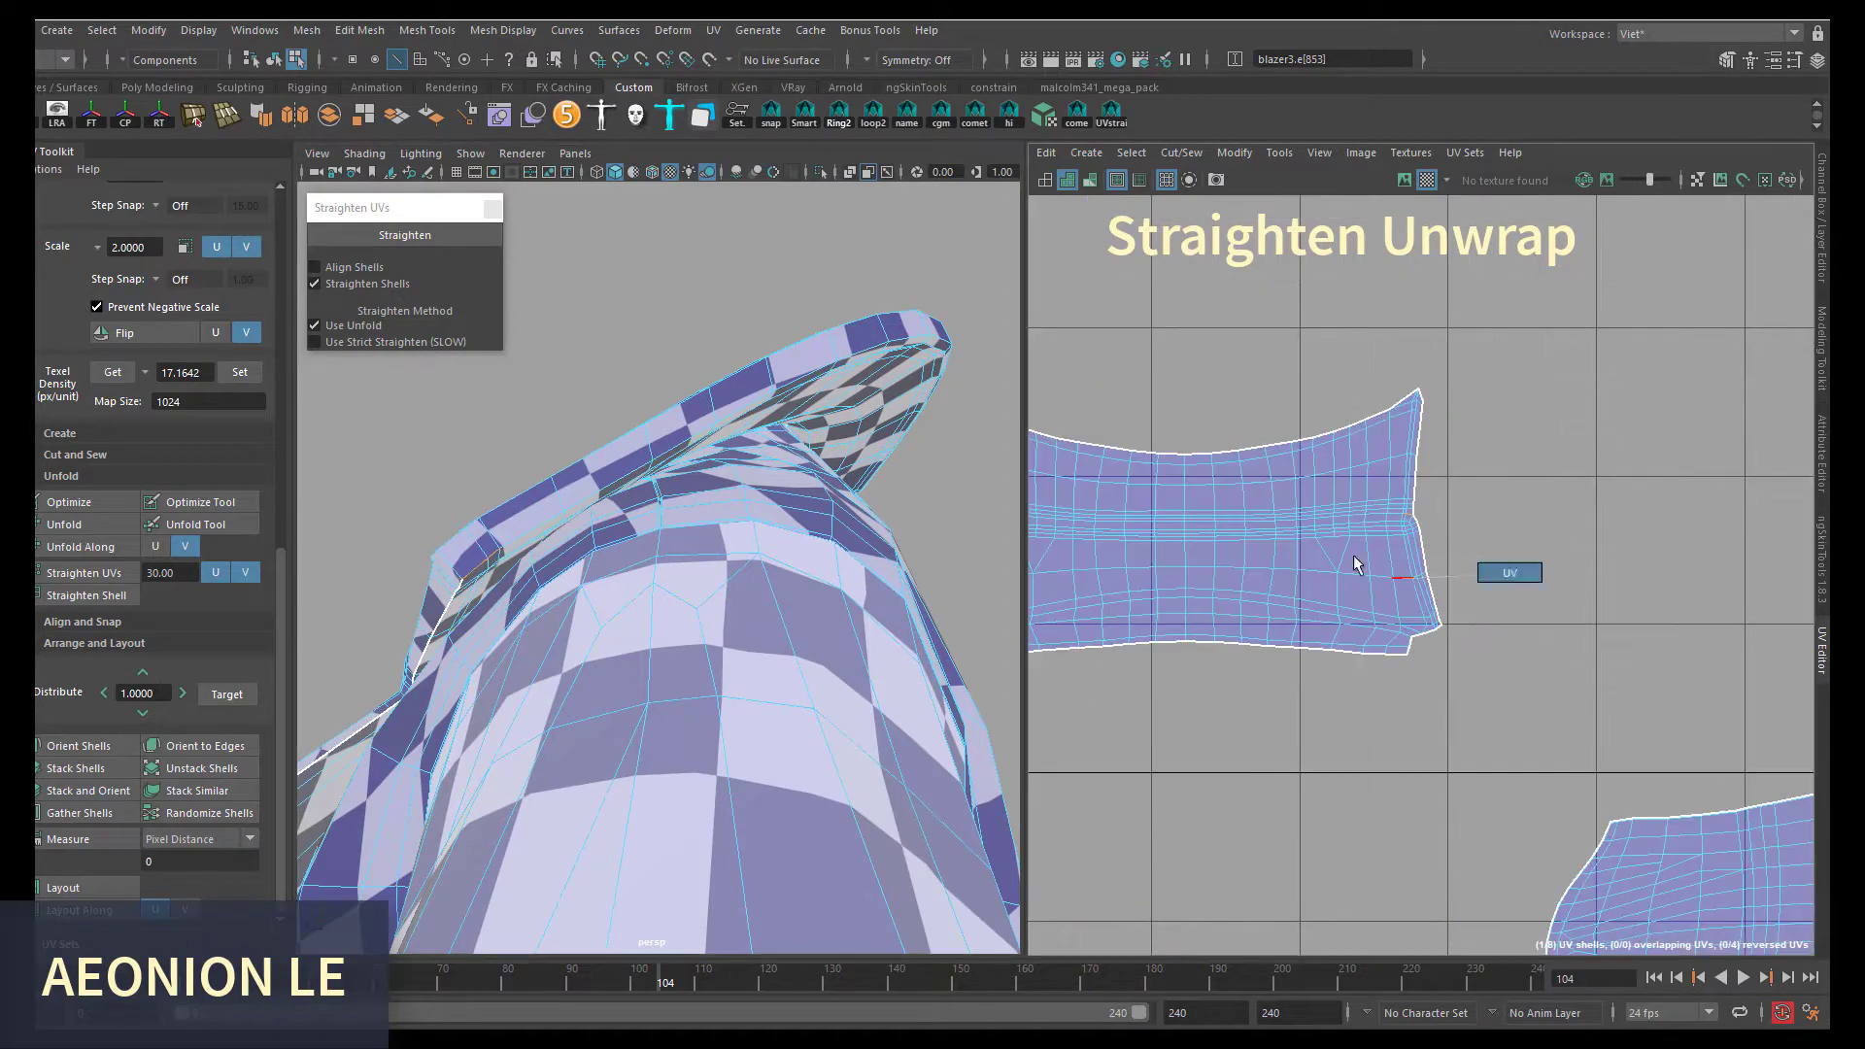
scroll(1111, 708, down, 2)
scroll(1250, 624, up, 4)
scroll(1370, 677, down, 2)
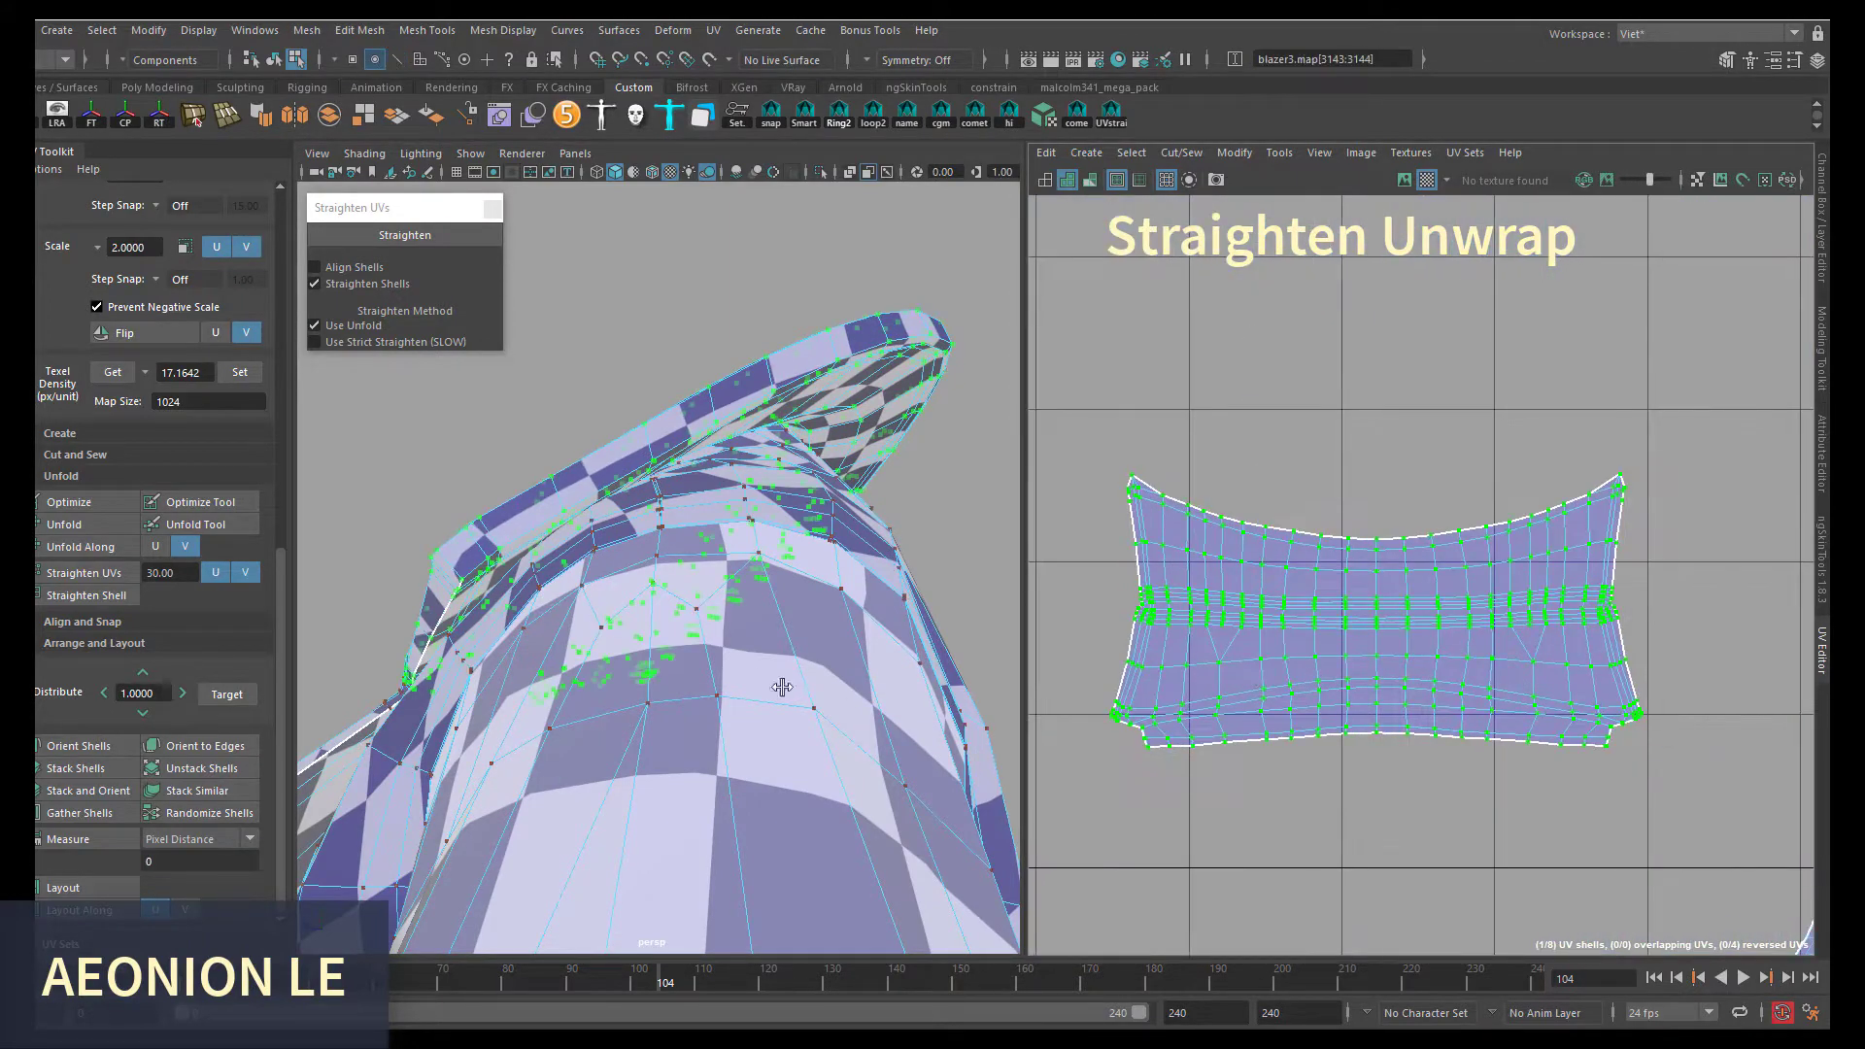
alt+drag(680, 583, 757, 691)
key(F8)
alt+middle_drag(758, 692, 881, 606)
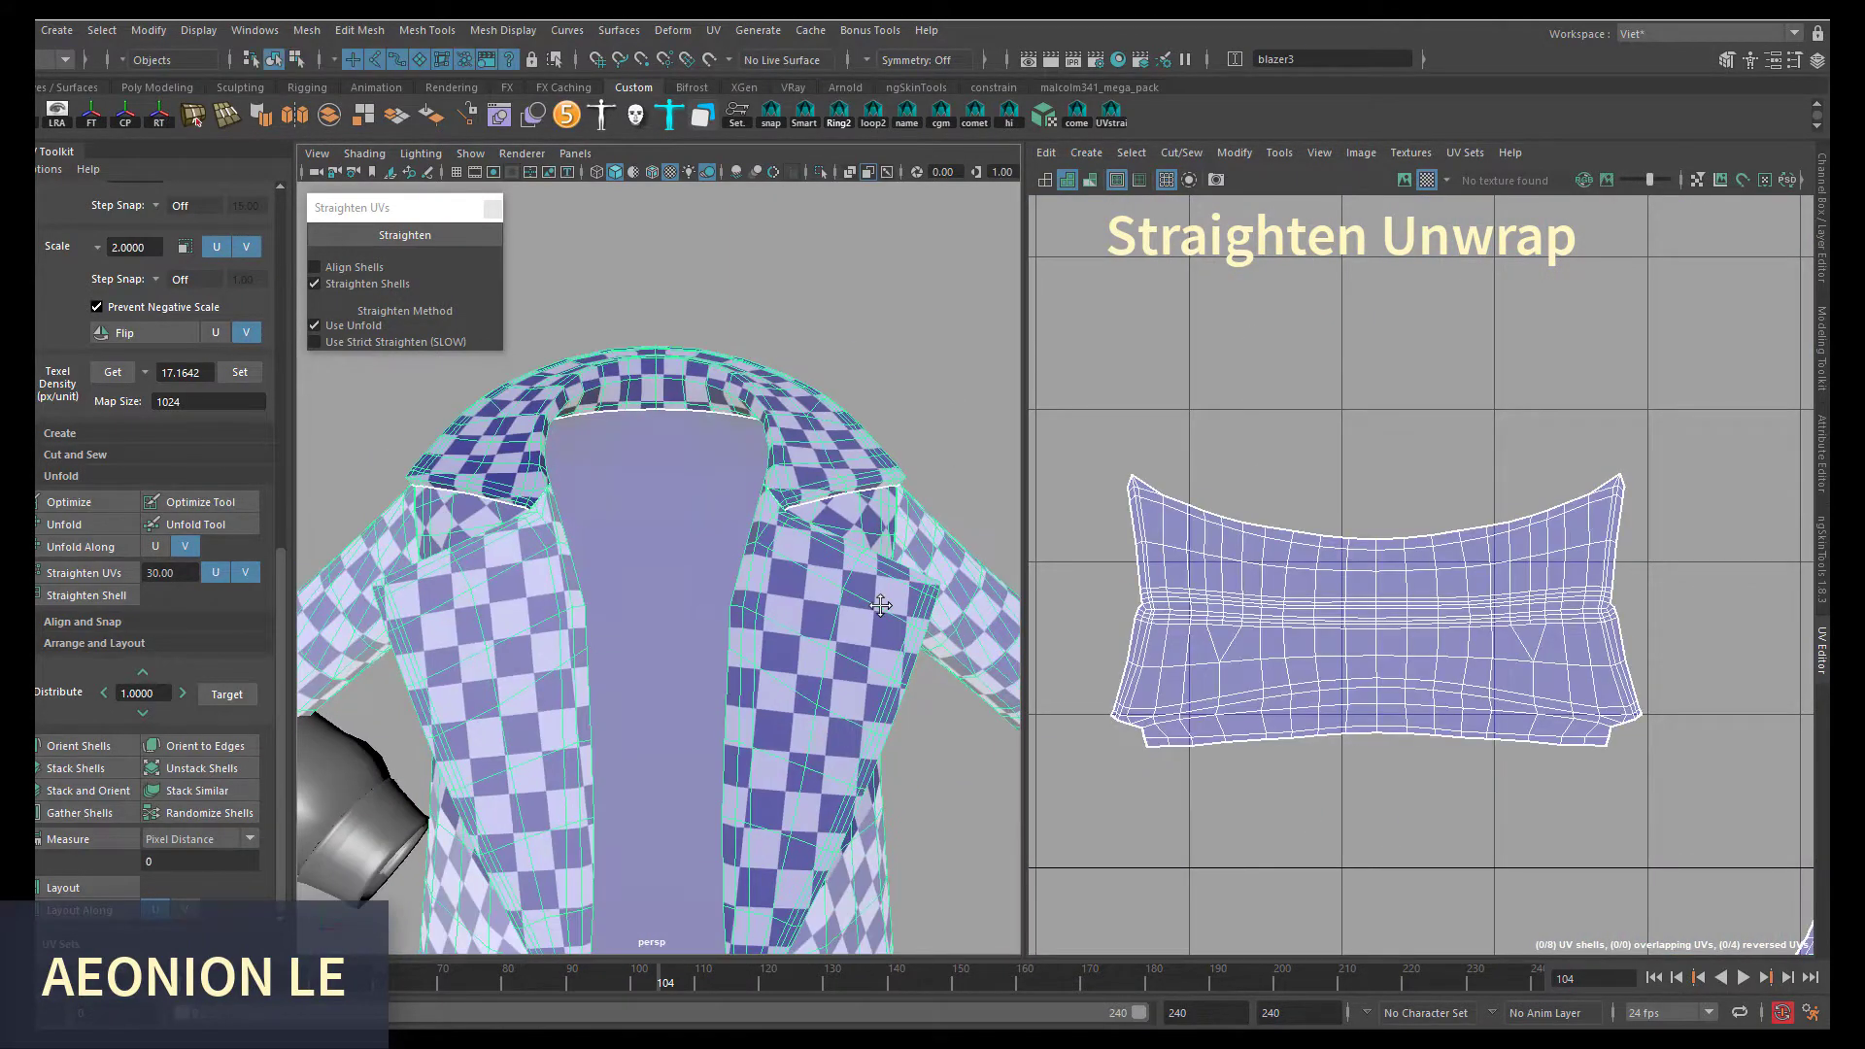
alt+drag(881, 605, 826, 544)
scroll(661, 583, up, 3)
scroll(1360, 583, down, 3)
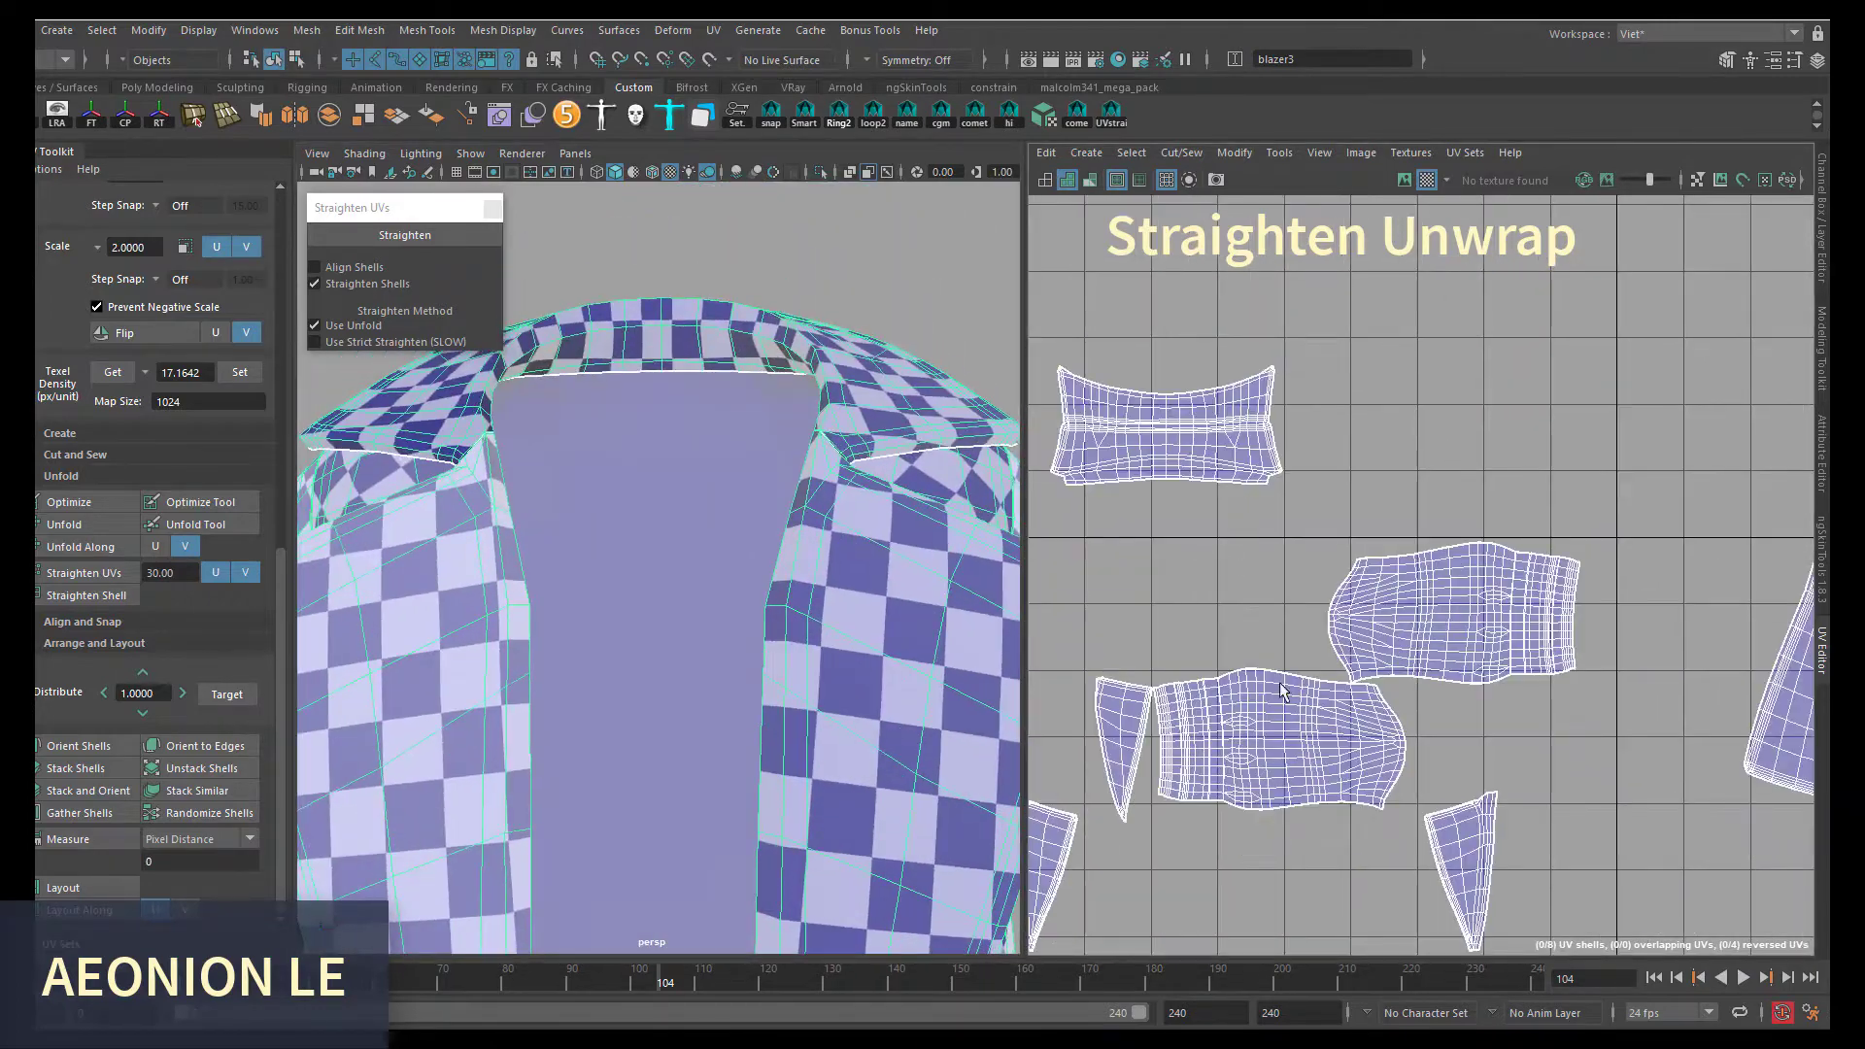
- Select edges on the back panel and sleeve shells
key(F8)
scroll(1391, 633, up, 2)
click(1183, 653)
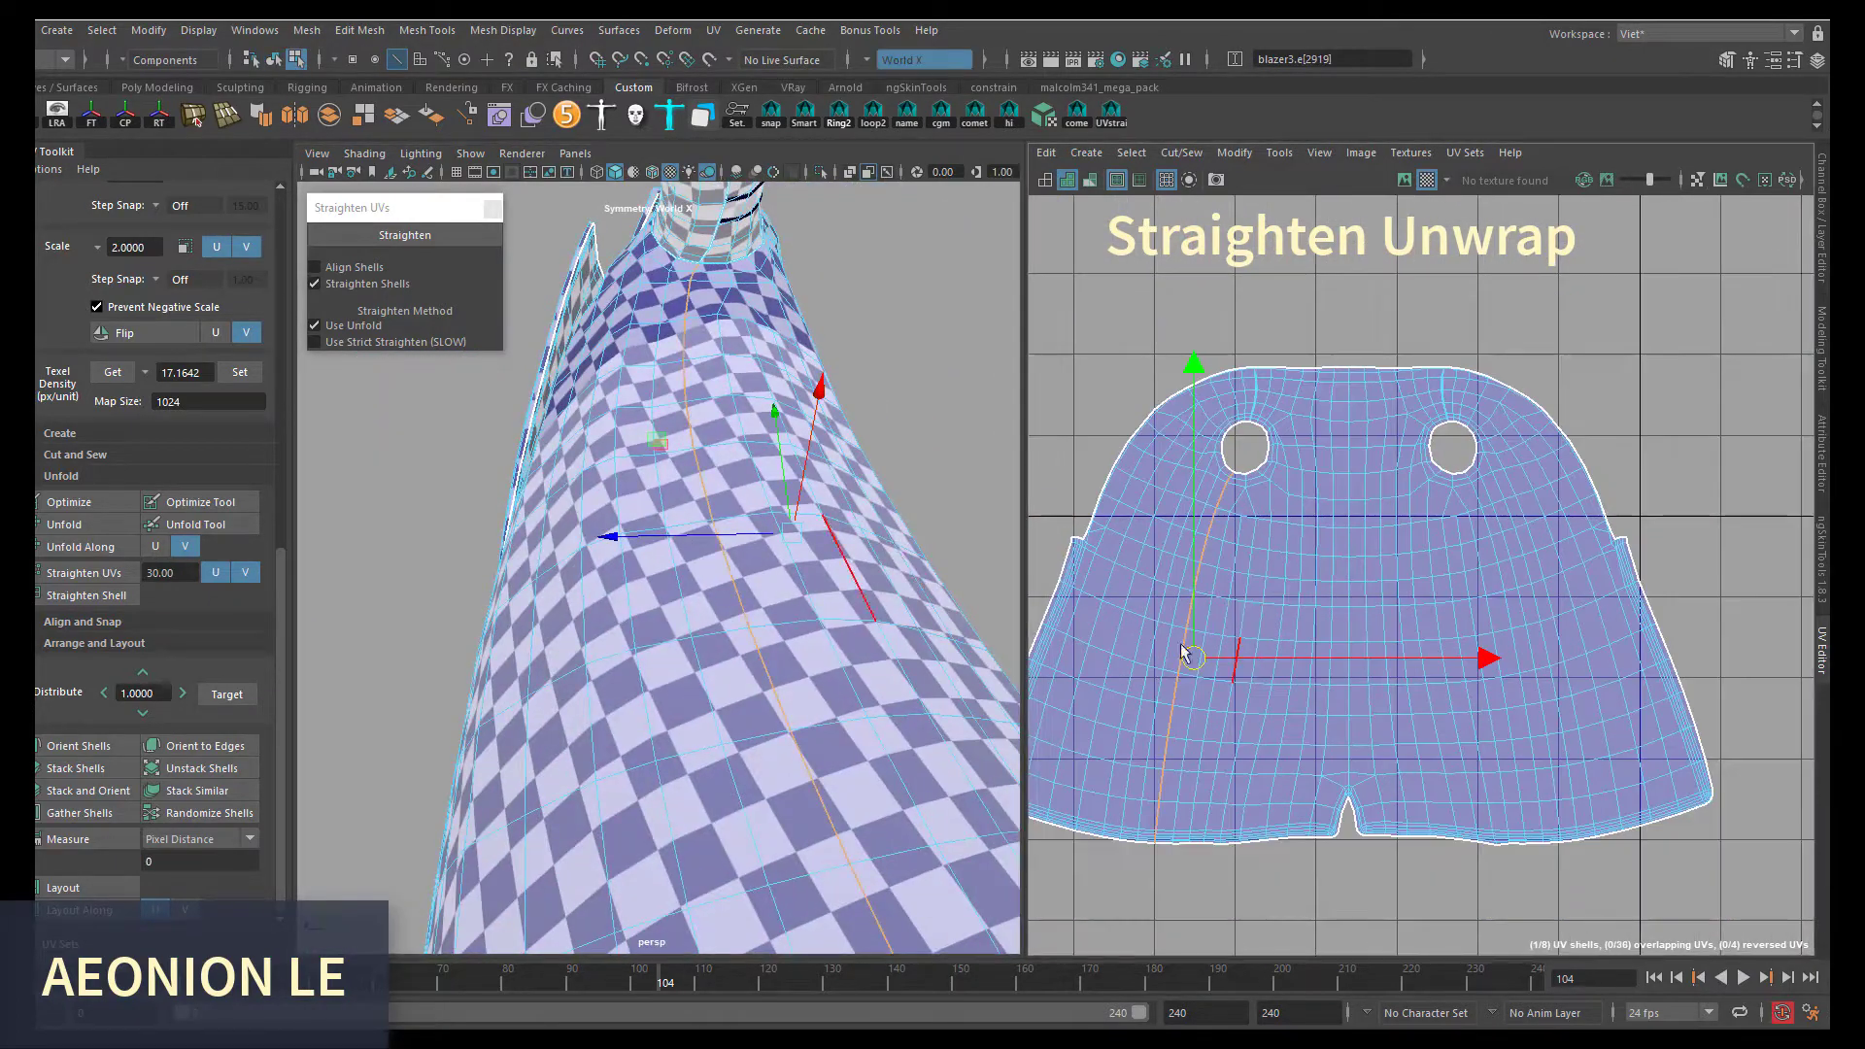
click(1274, 433)
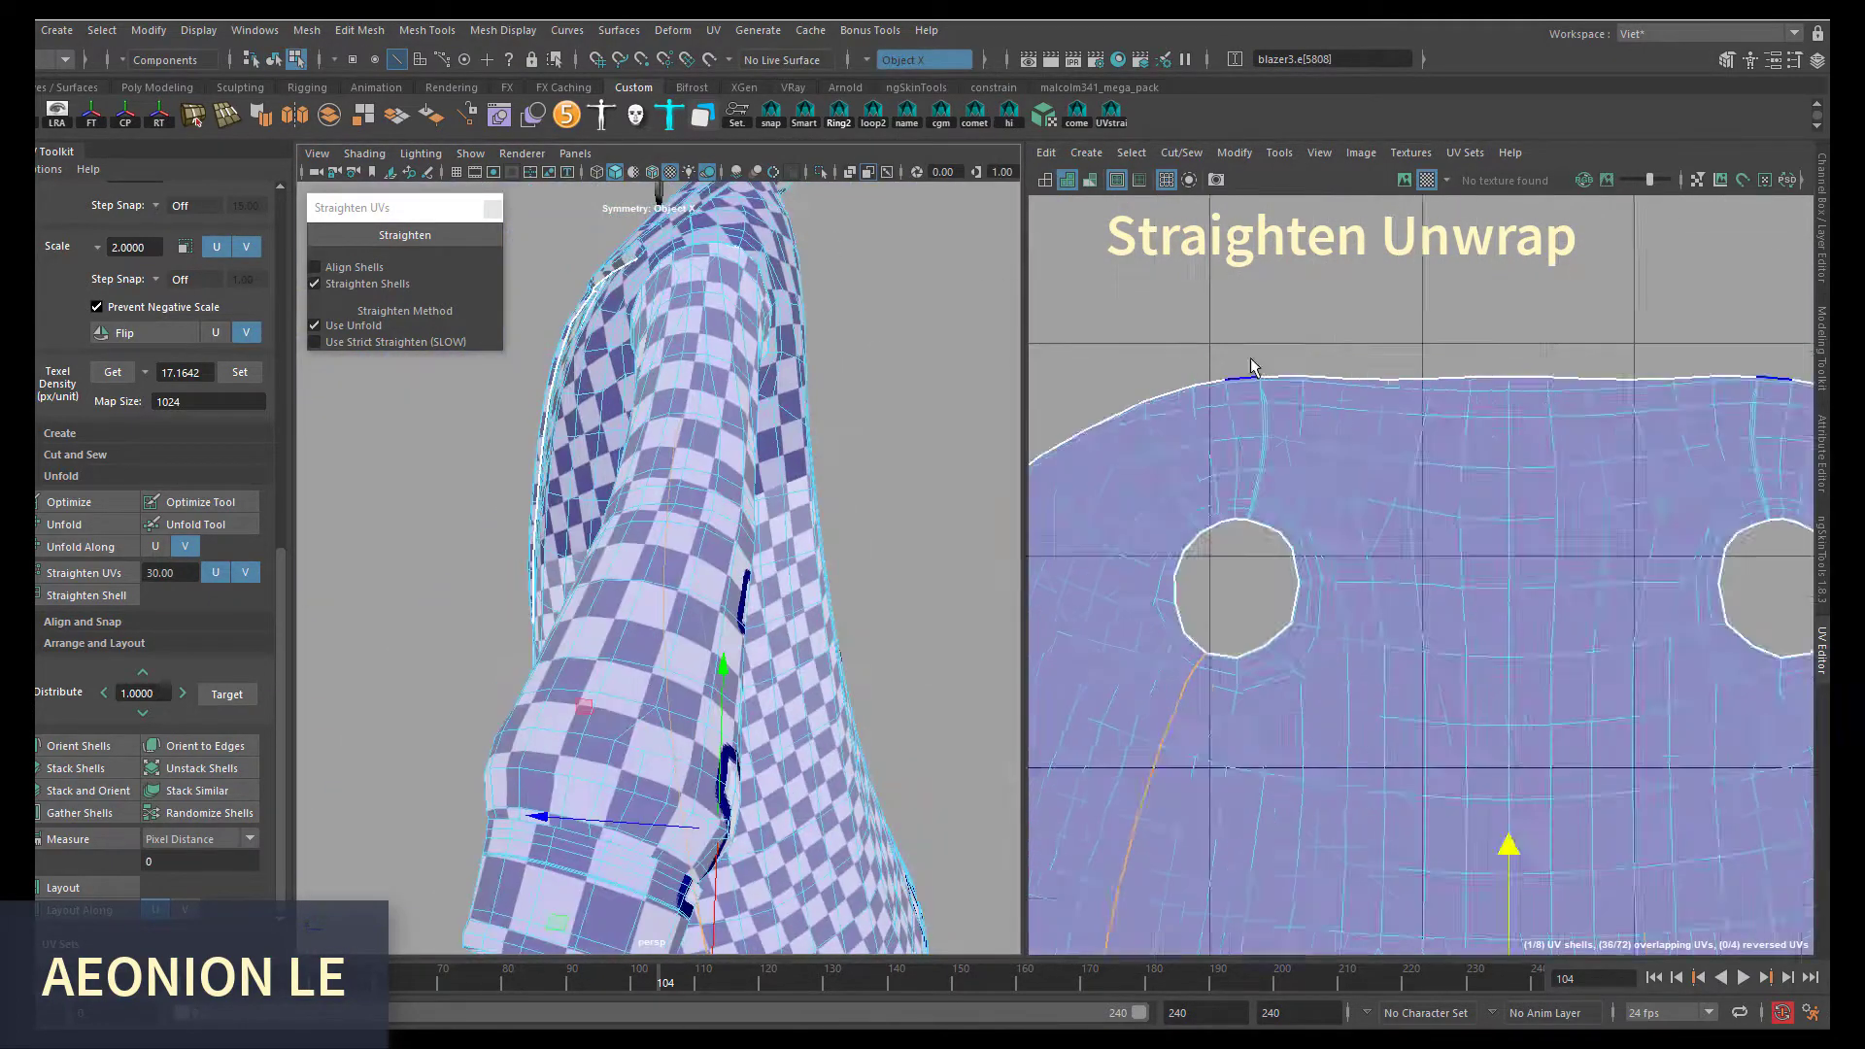
scroll(1412, 739, down, 3)
scroll(1438, 699, down, 2)
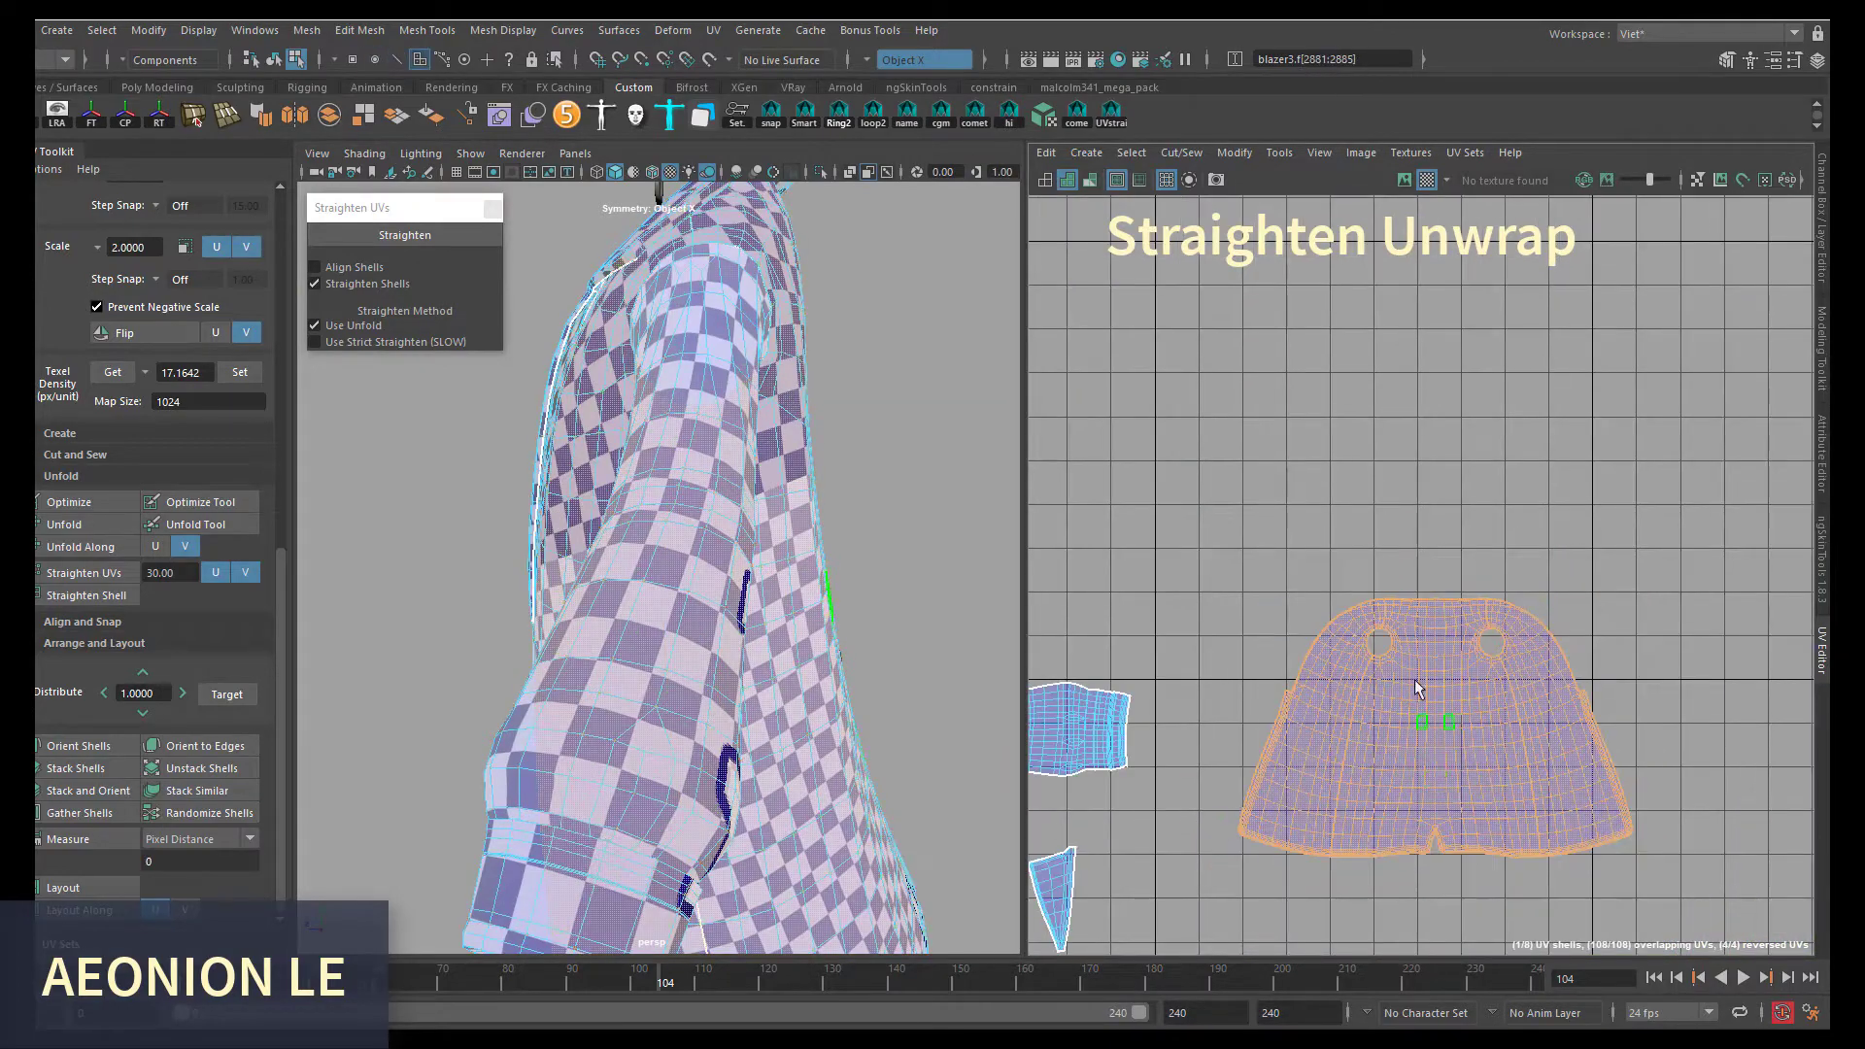
scroll(1467, 642, up, 5)
click(1462, 612)
scroll(1472, 664, down, 4)
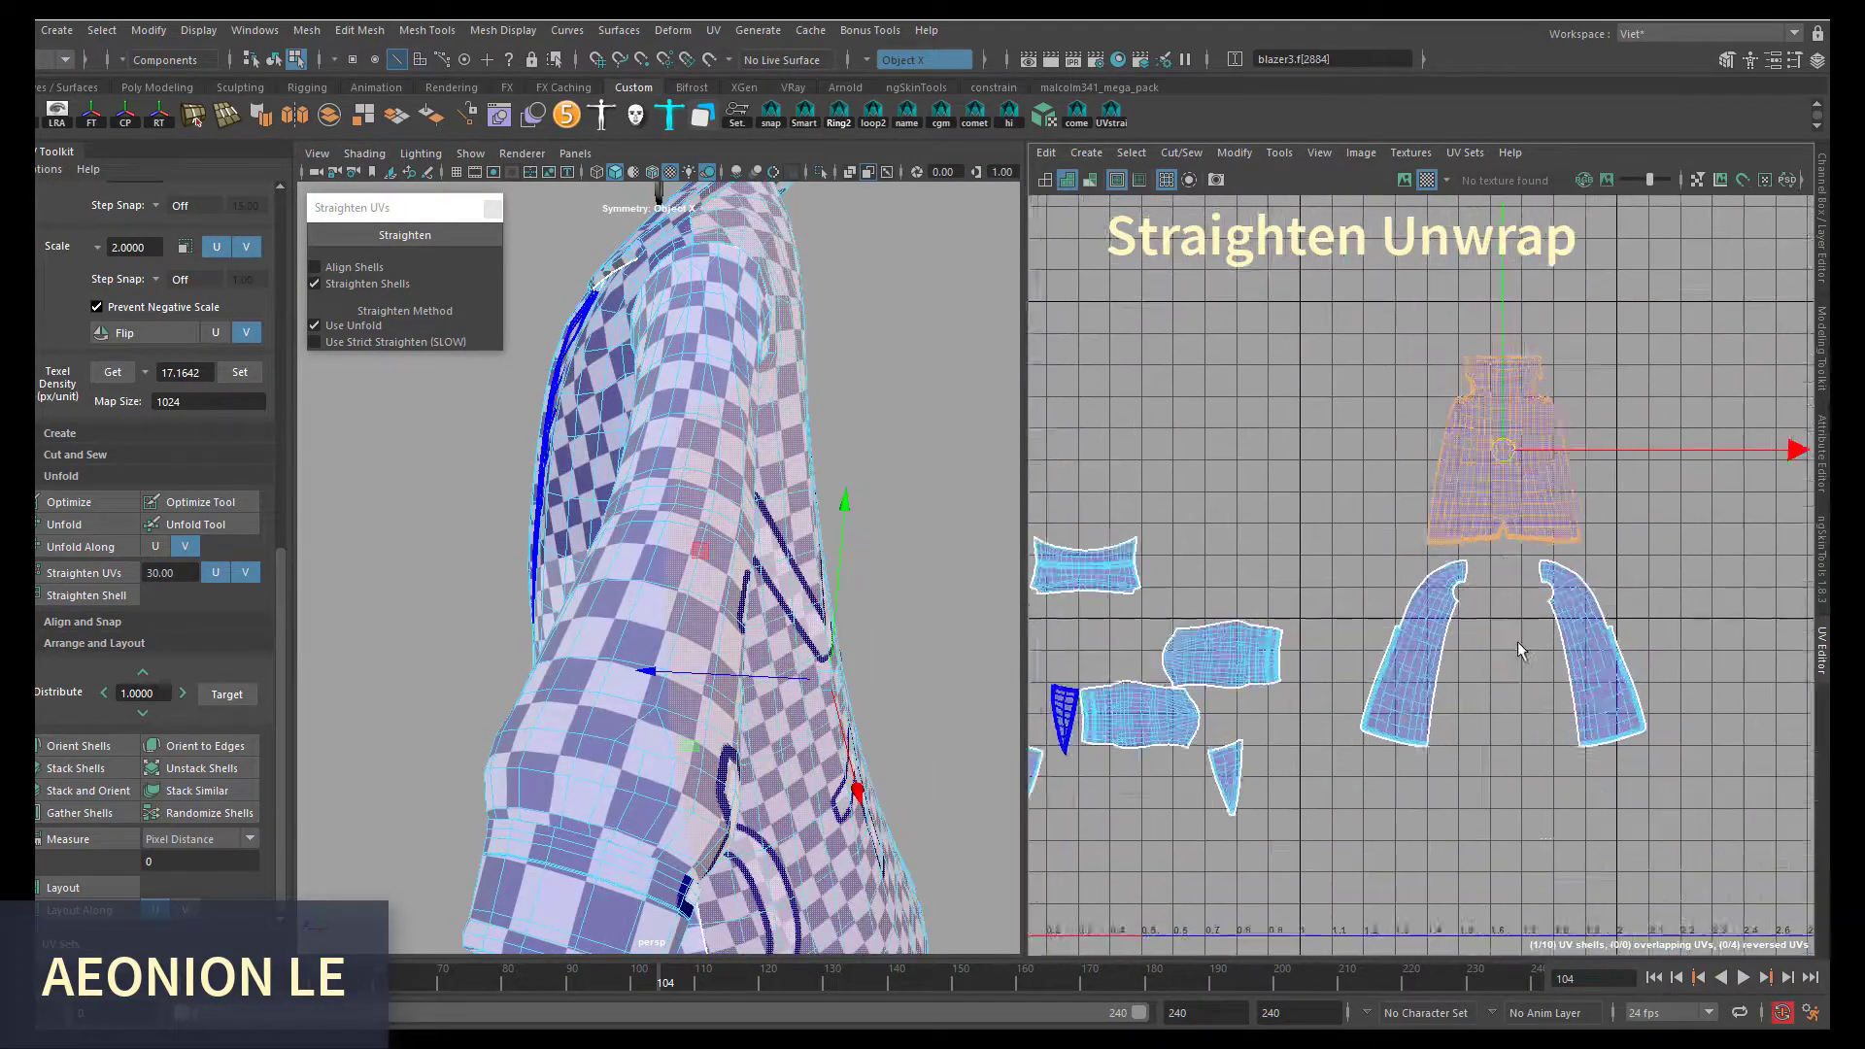
- Straighten the selected sleeve UV shells, then select the whole body UV shell
click(1351, 694)
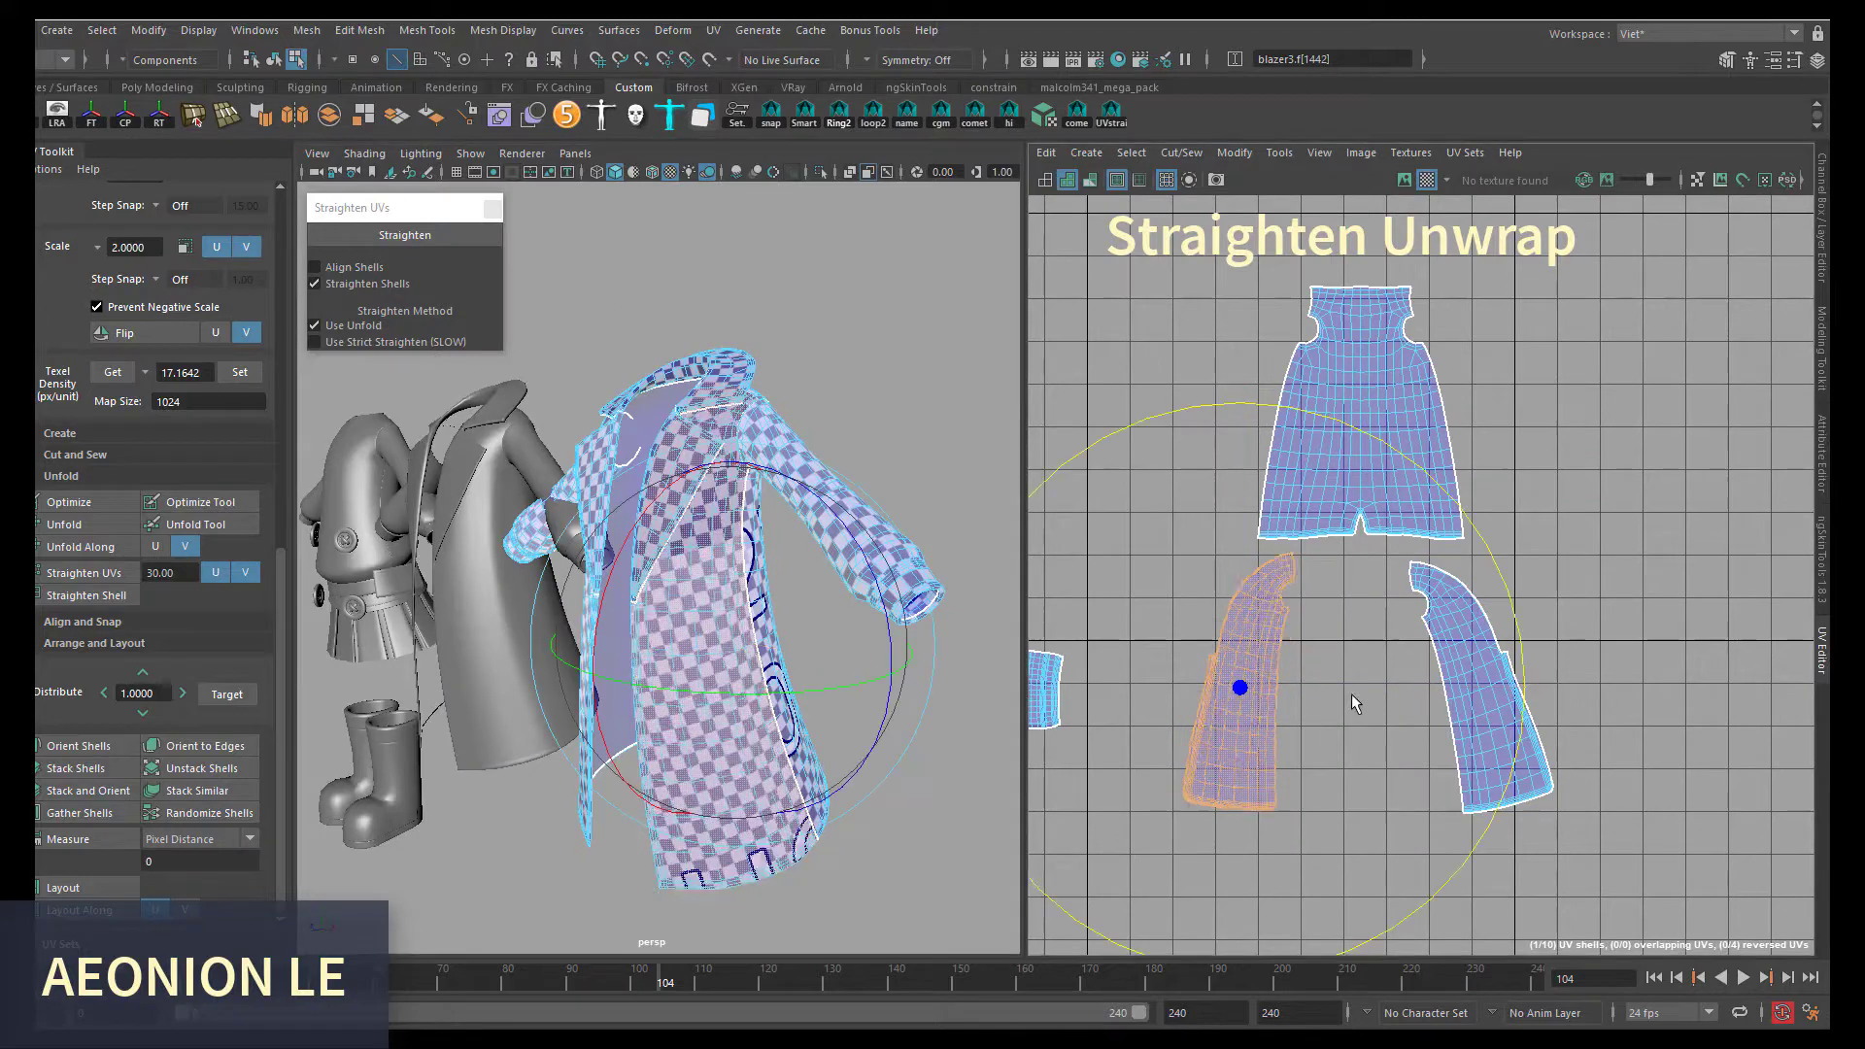
scroll(1356, 713, up, 2)
scroll(1211, 577, up, 4)
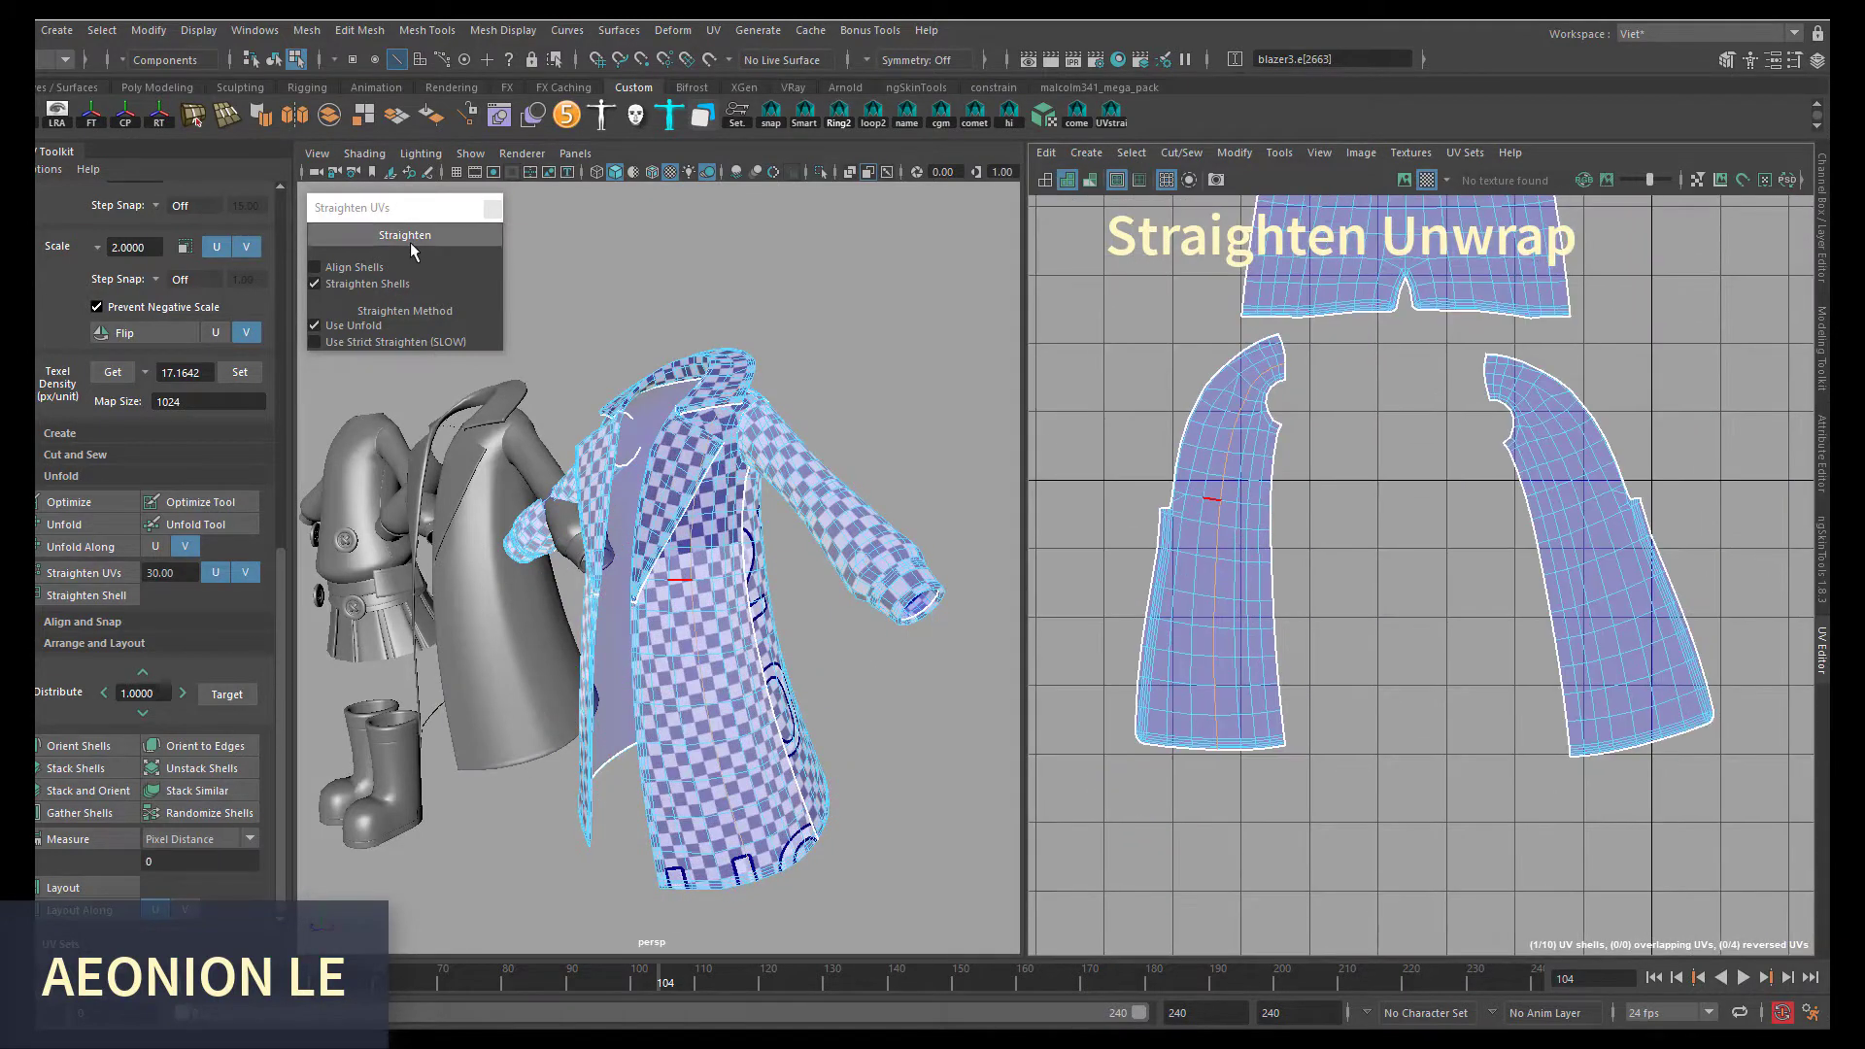
click(407, 235)
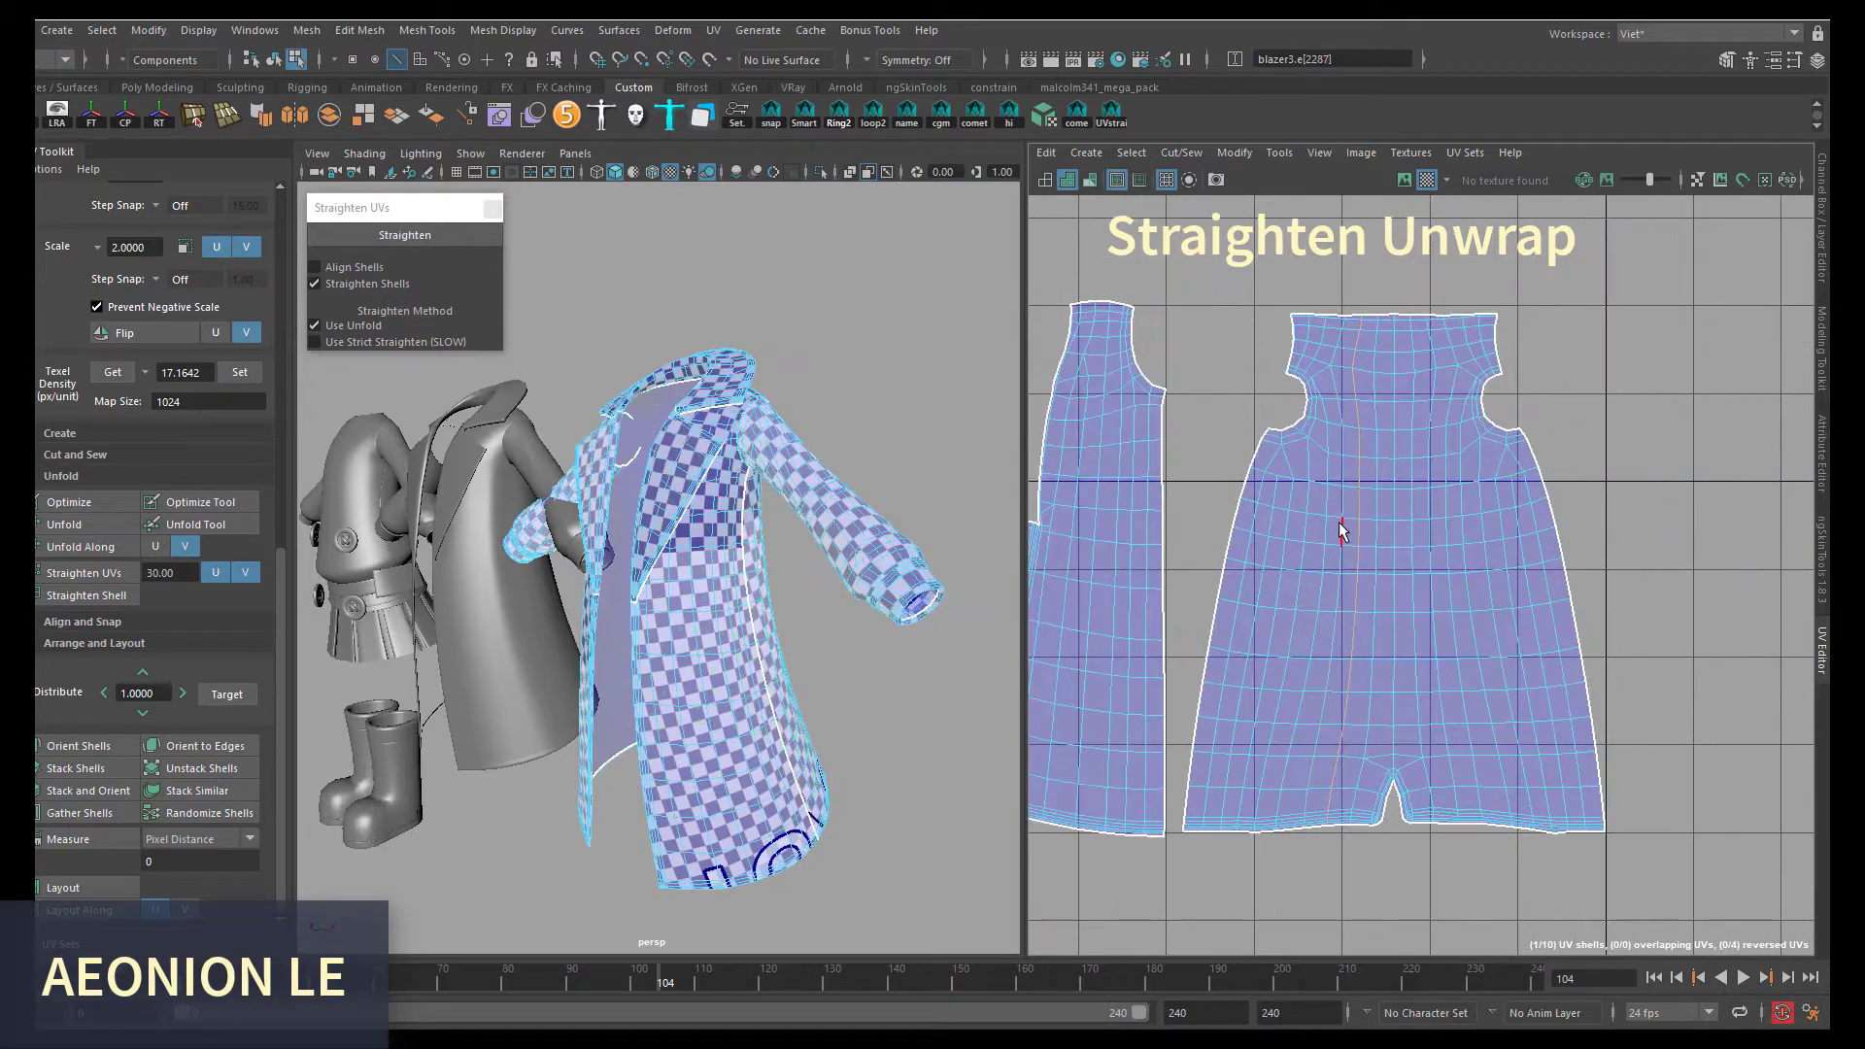
key(ctrl+shift+s)
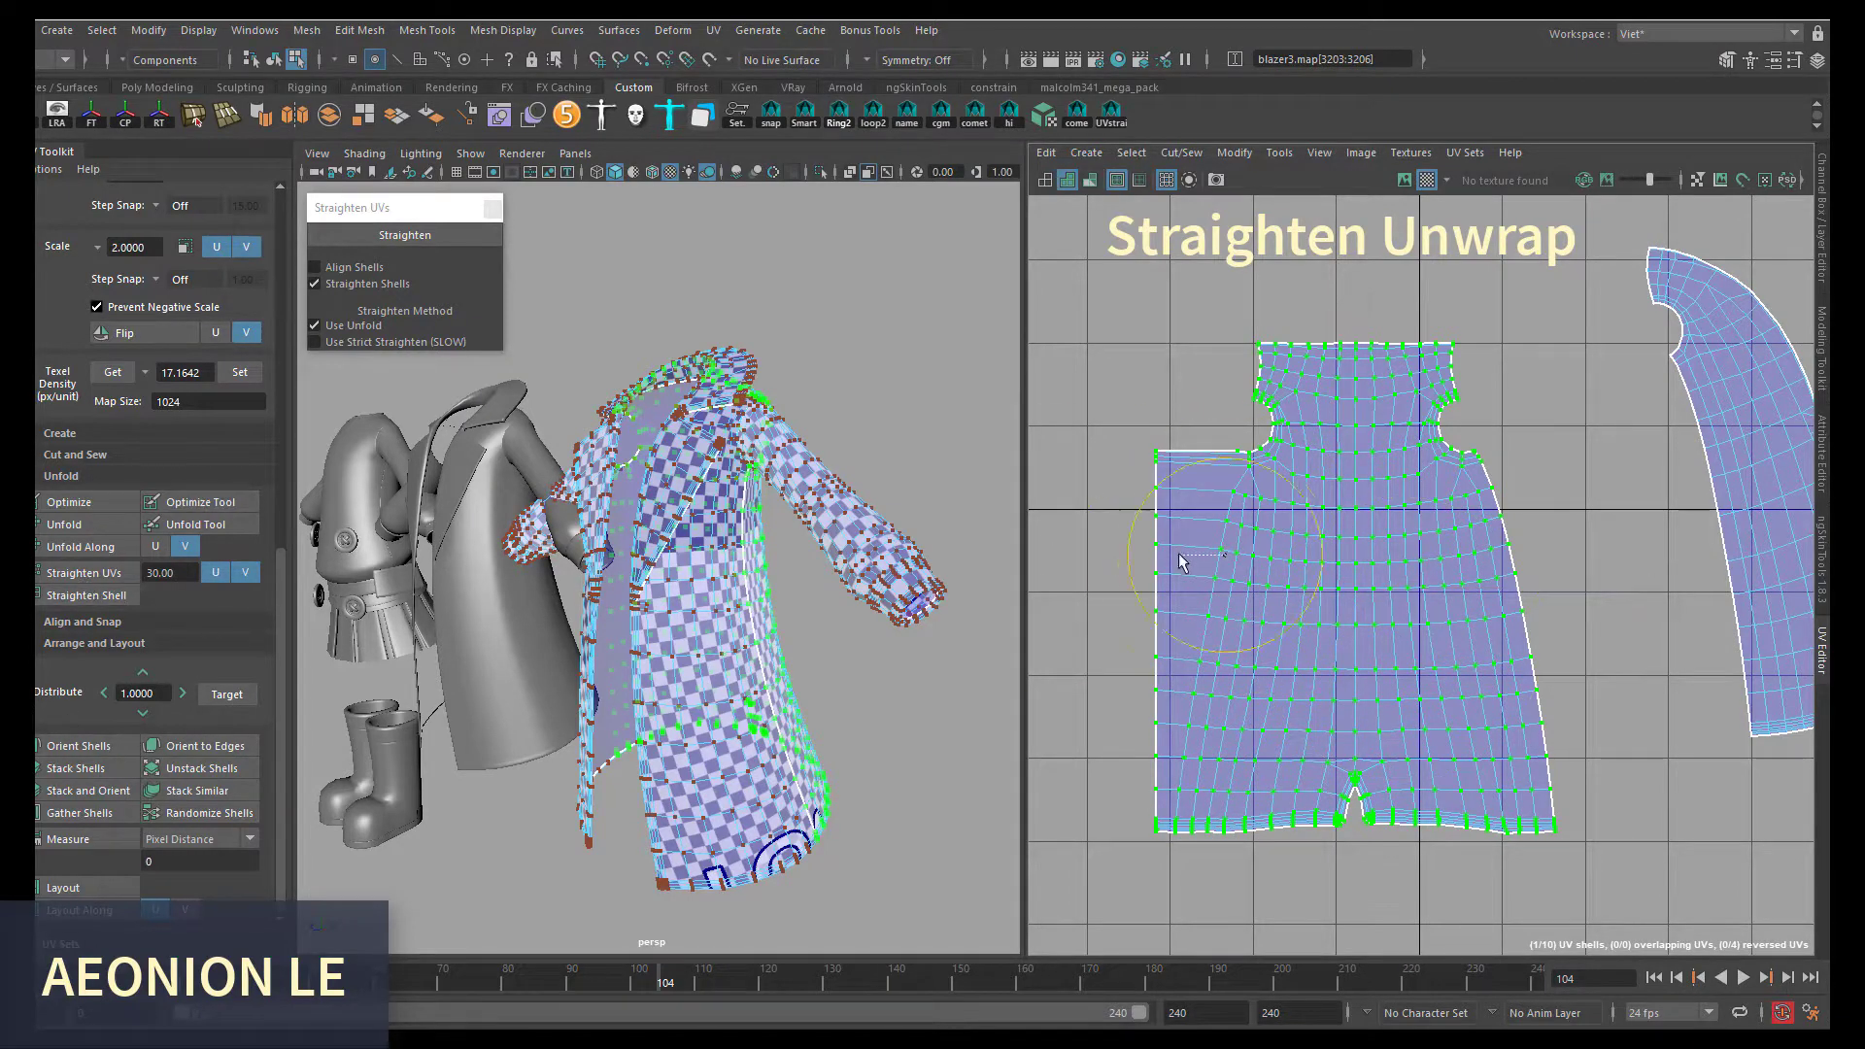
- Relax the neck and armpit UVs of the body shell with the Optimize brush
scroll(1152, 500, up, 2)
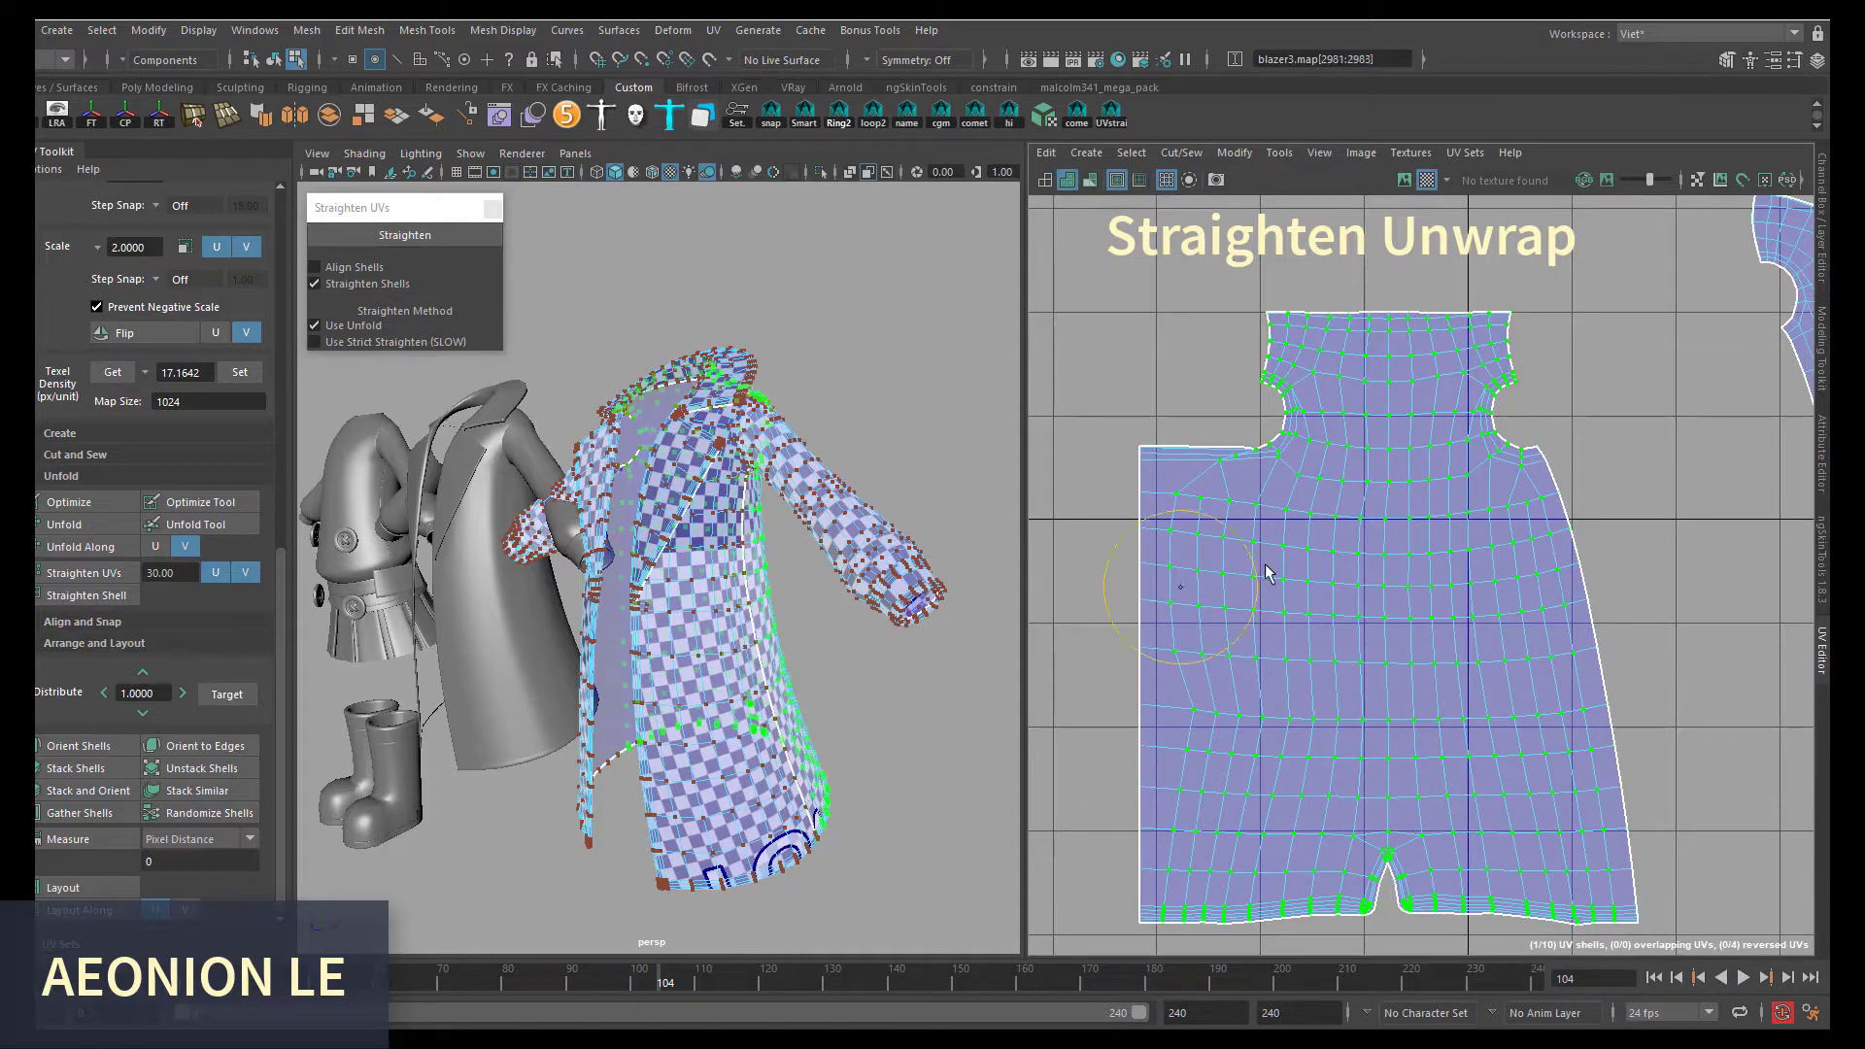
scroll(1416, 774, up, 3)
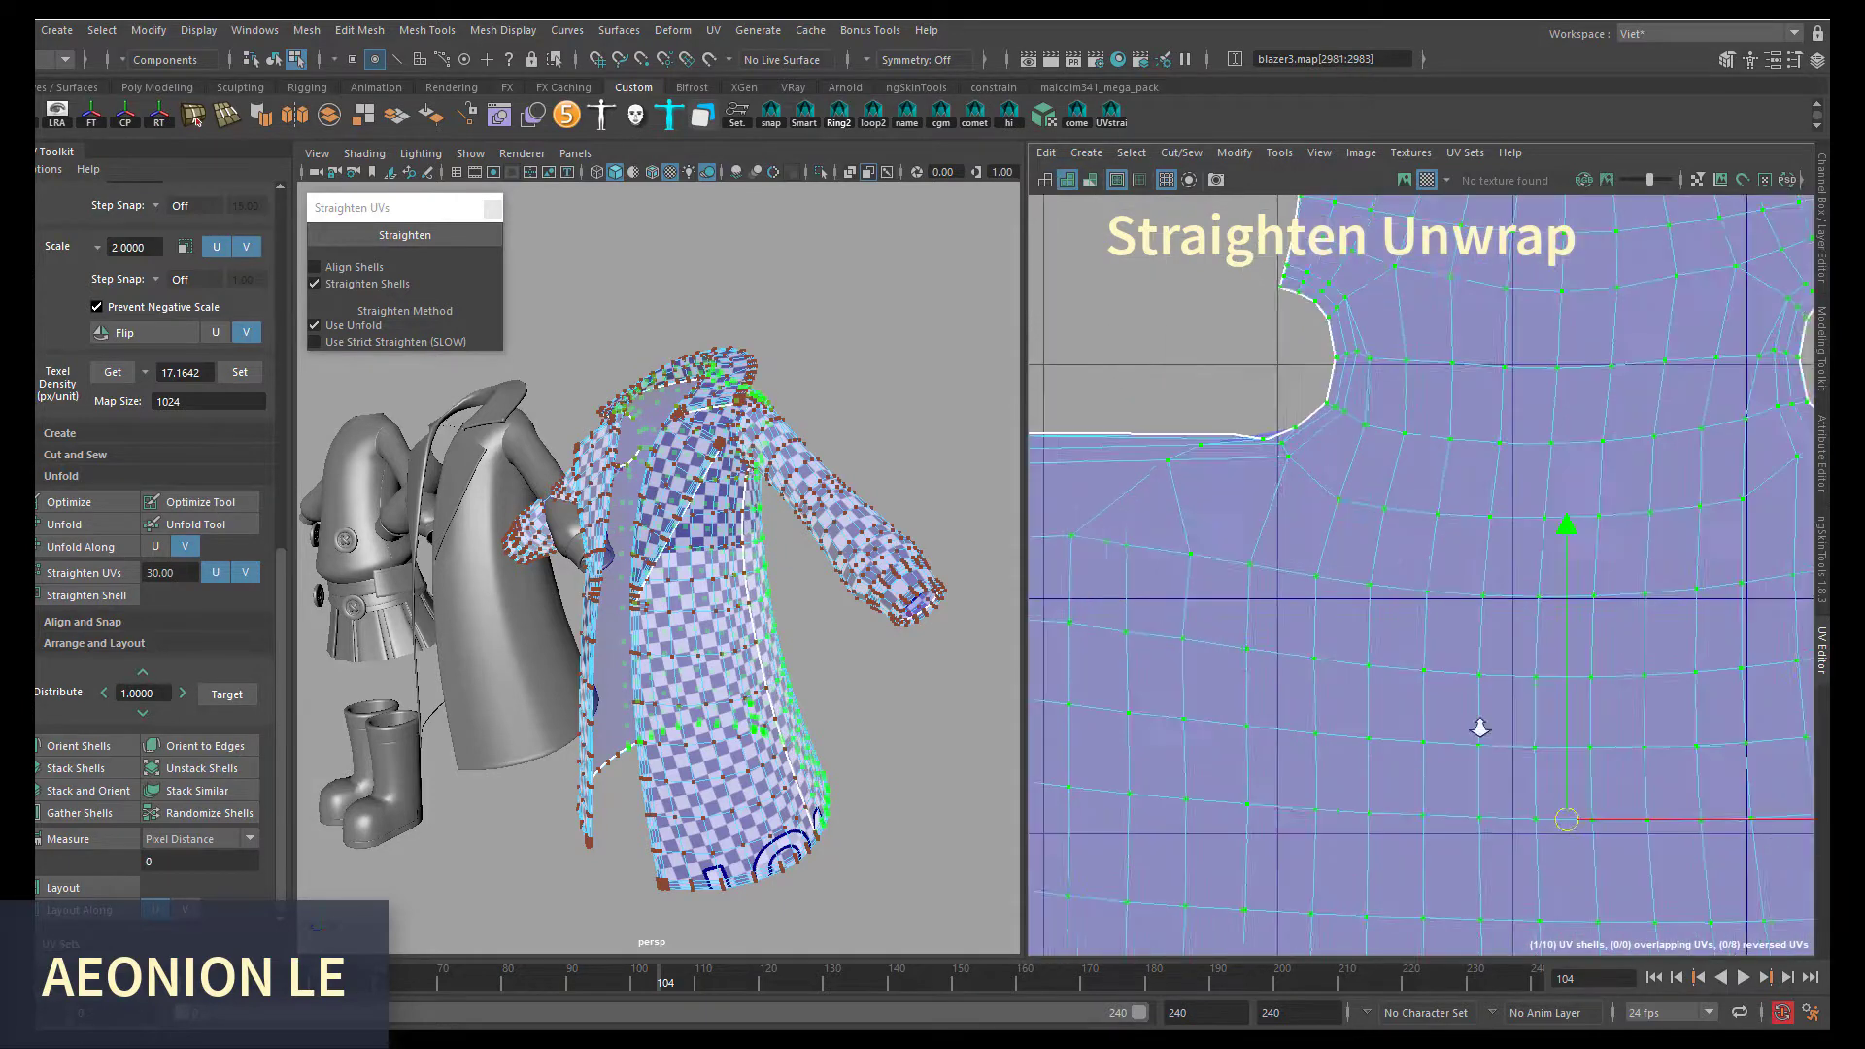
click(184, 497)
drag(1333, 463, 1415, 525)
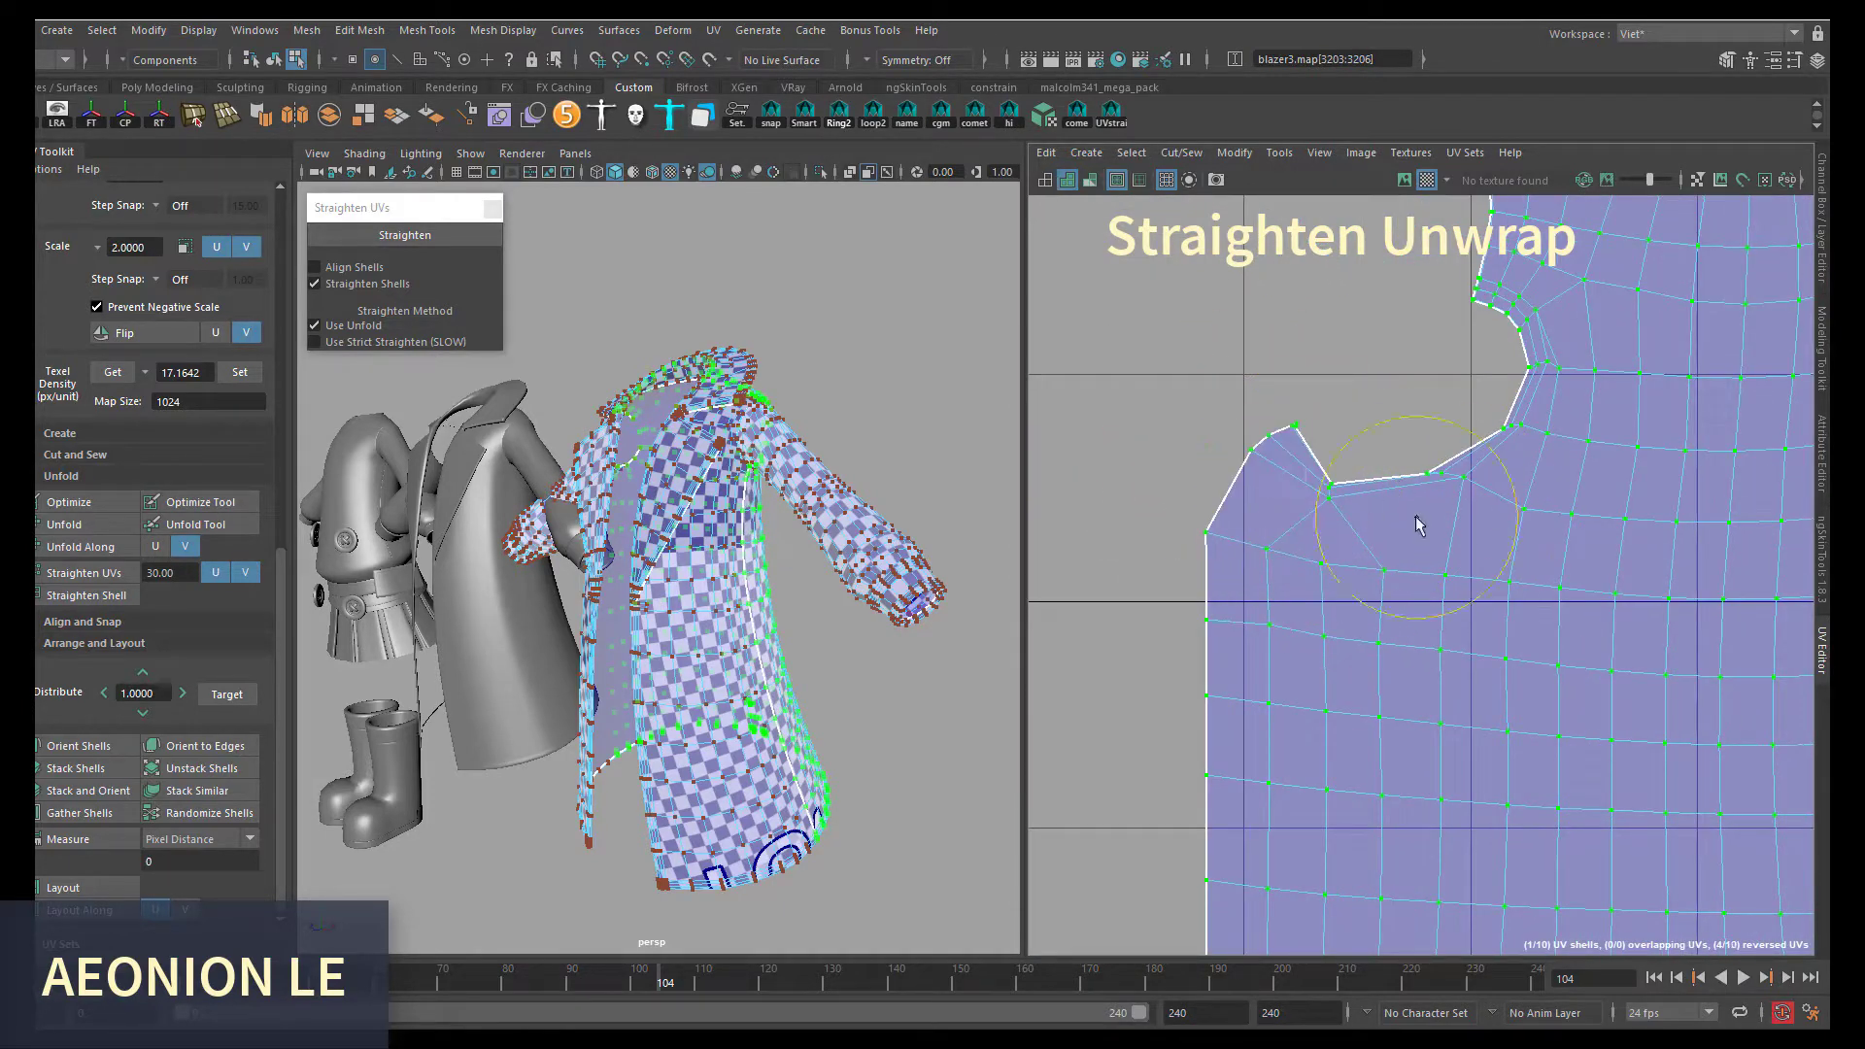
scroll(1415, 524, down, 2)
scroll(1448, 602, down, 3)
scroll(1399, 626, up, 3)
scroll(1420, 500, up, 2)
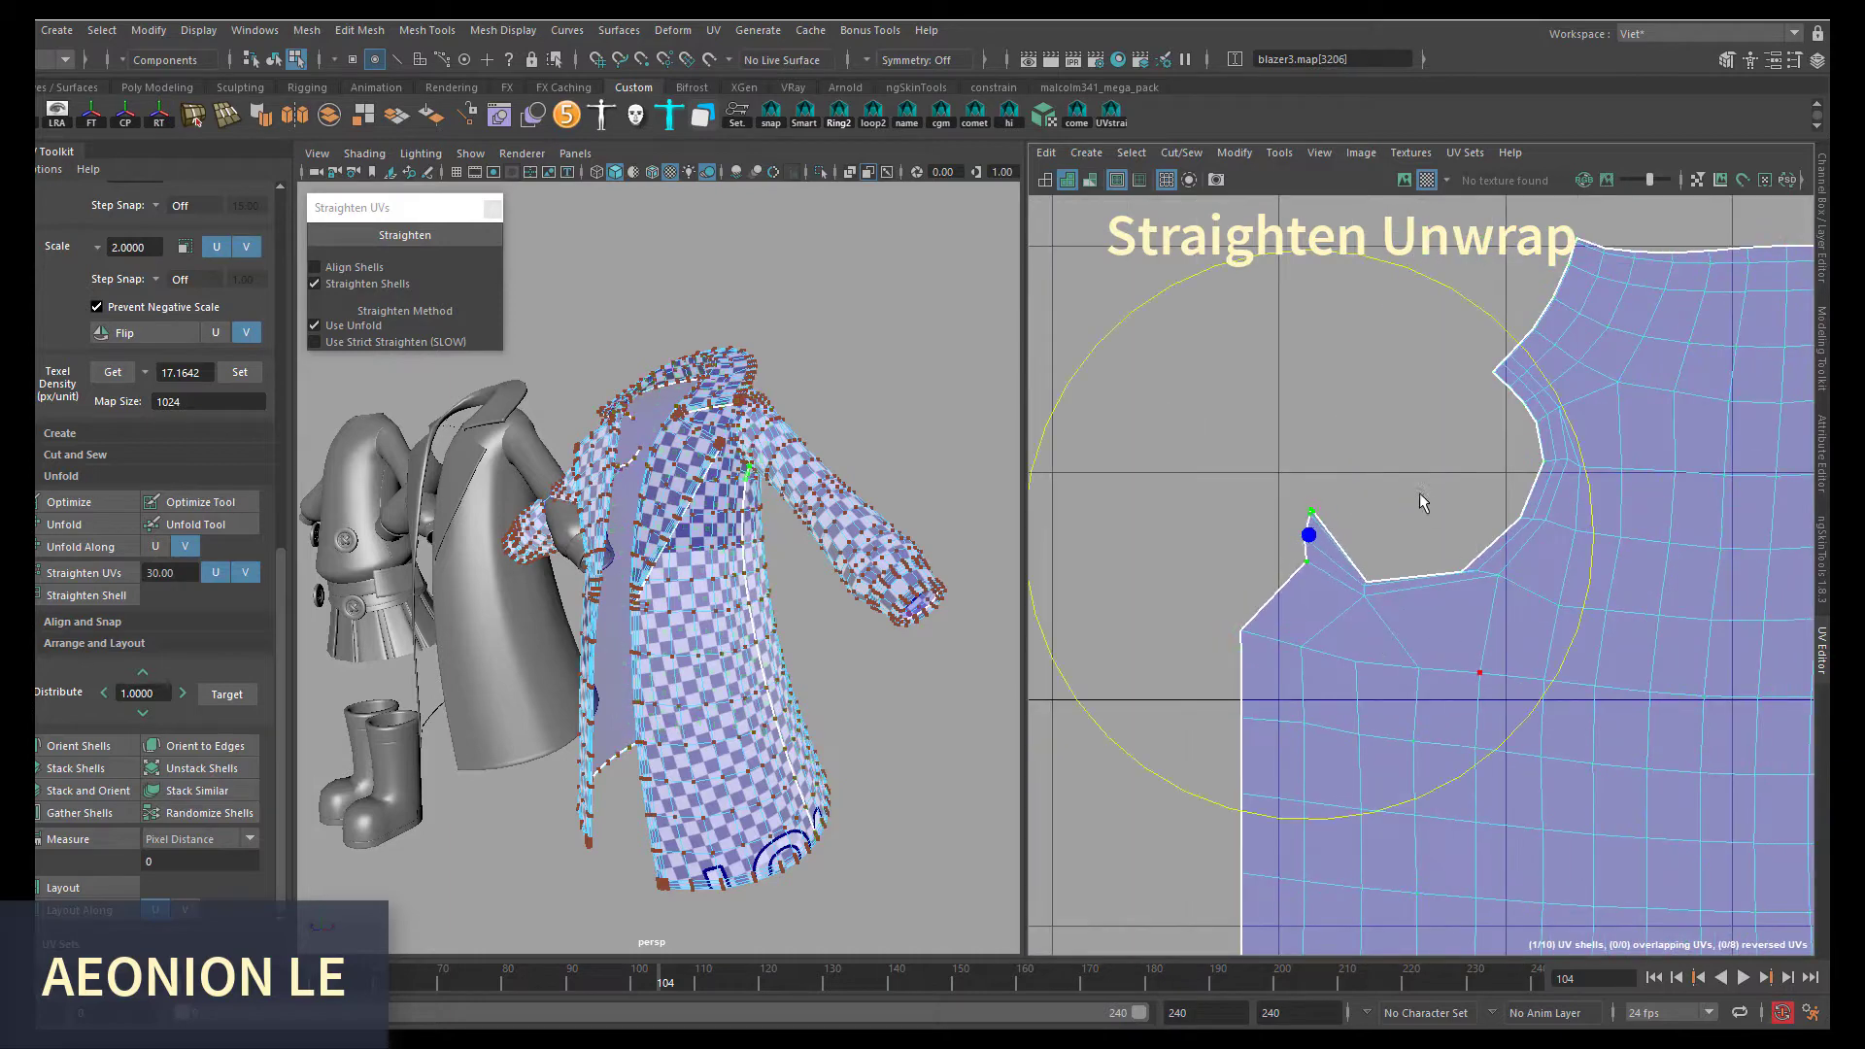
- Smooth away the neck spike and pull in the shoulder spike with more Optimize strokes
drag(1420, 502, 1458, 530)
scroll(1416, 570, down, 2)
scroll(1387, 583, down, 2)
scroll(1339, 525, up, 2)
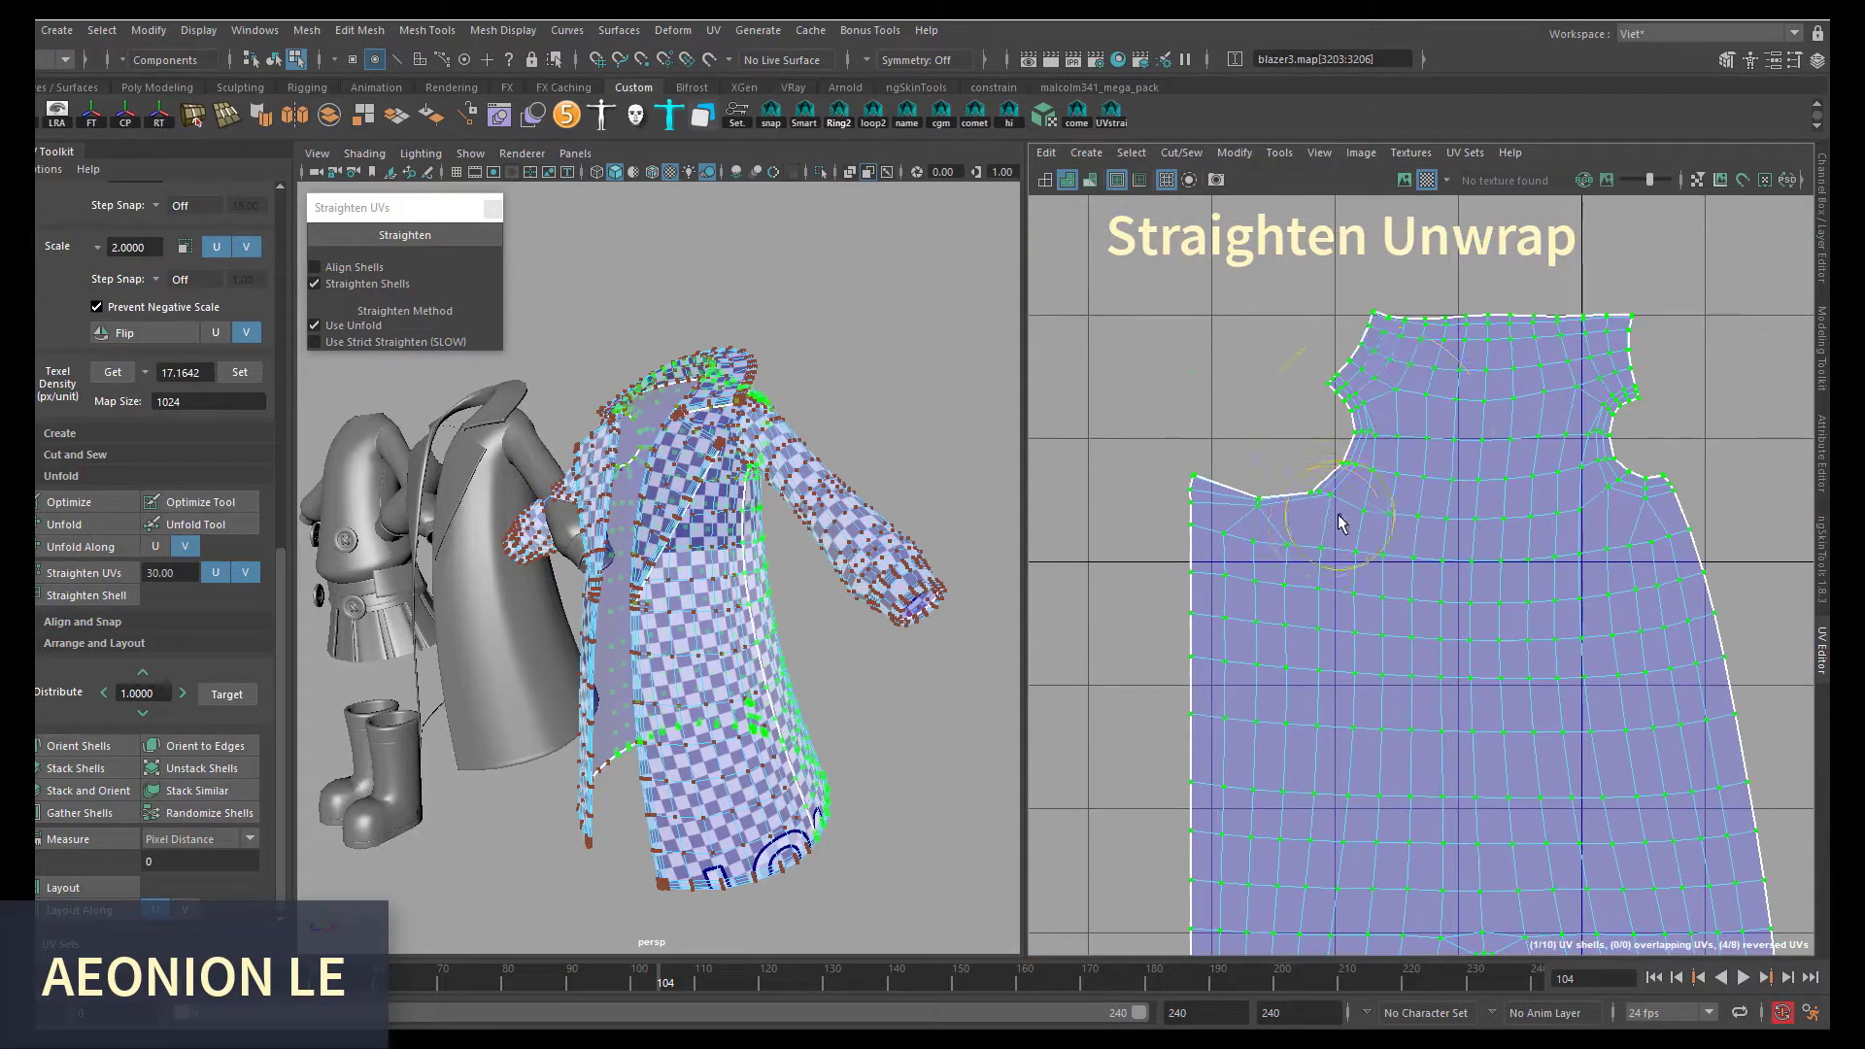
scroll(1273, 583, down, 3)
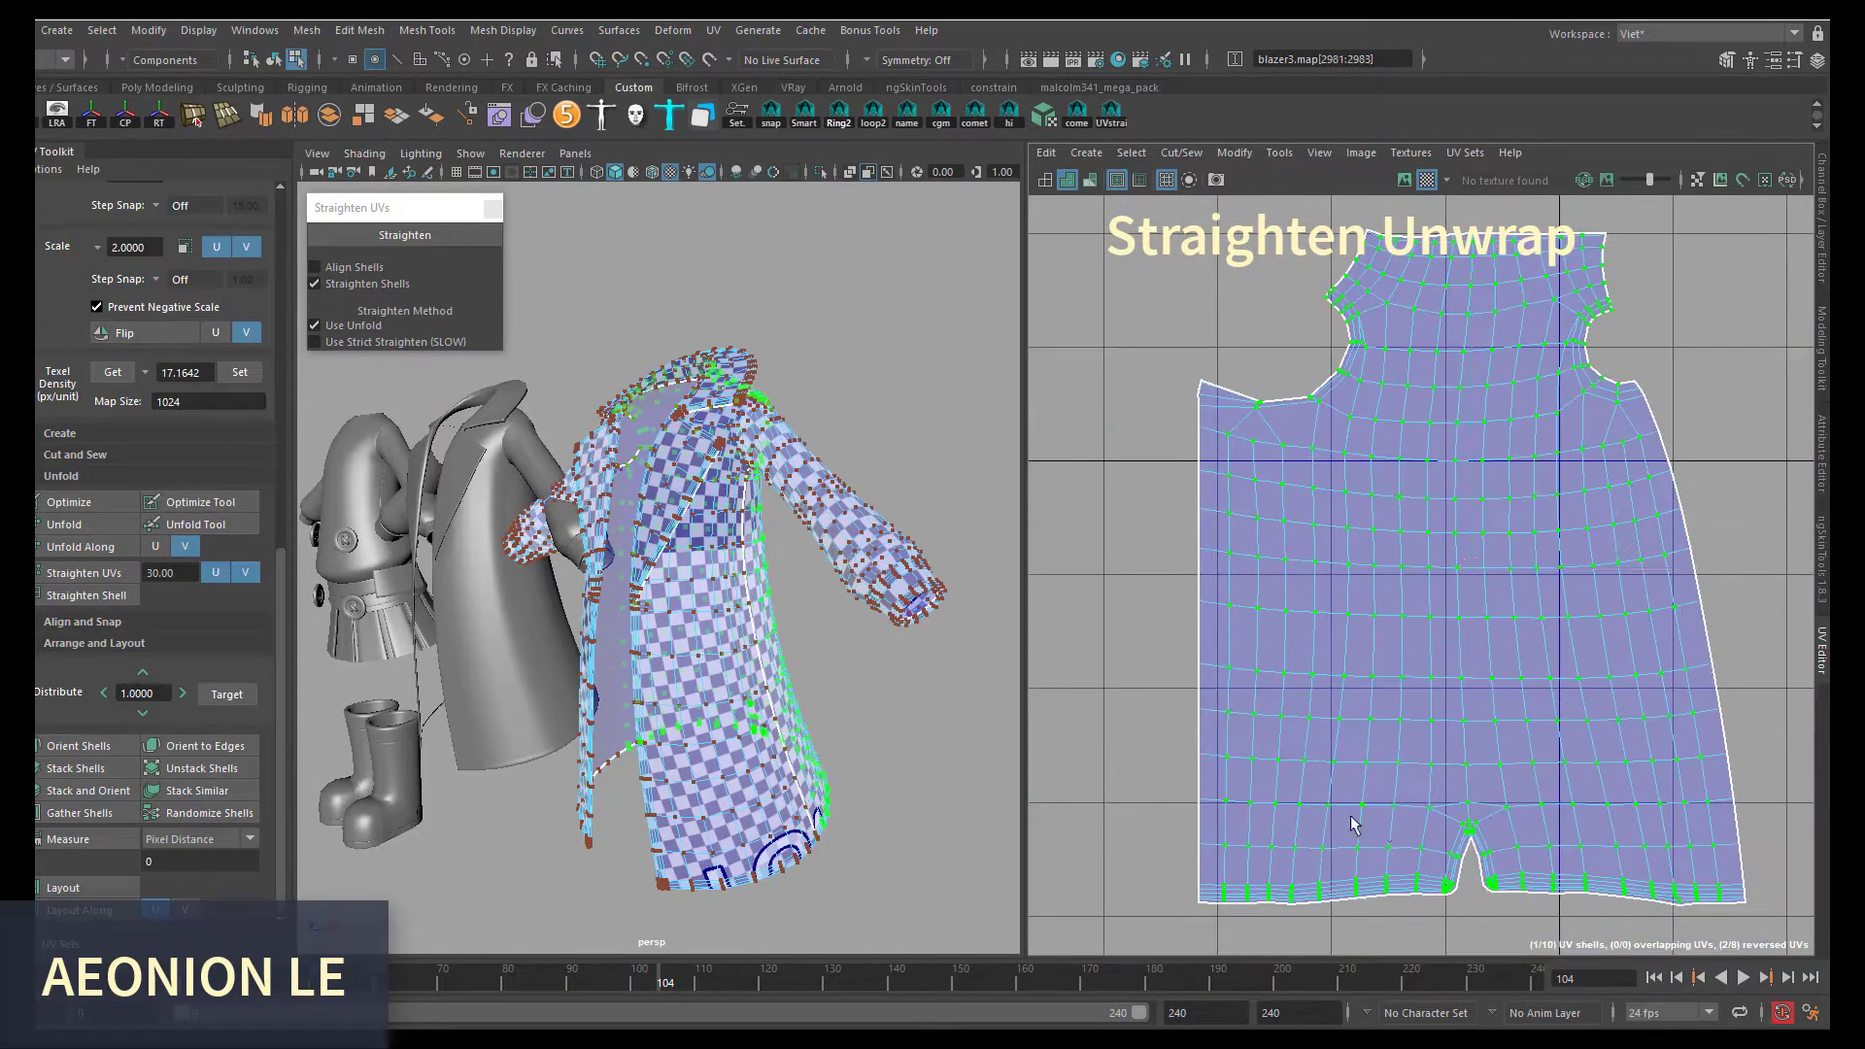
scroll(1283, 425, up, 5)
scroll(1282, 424, down, 3)
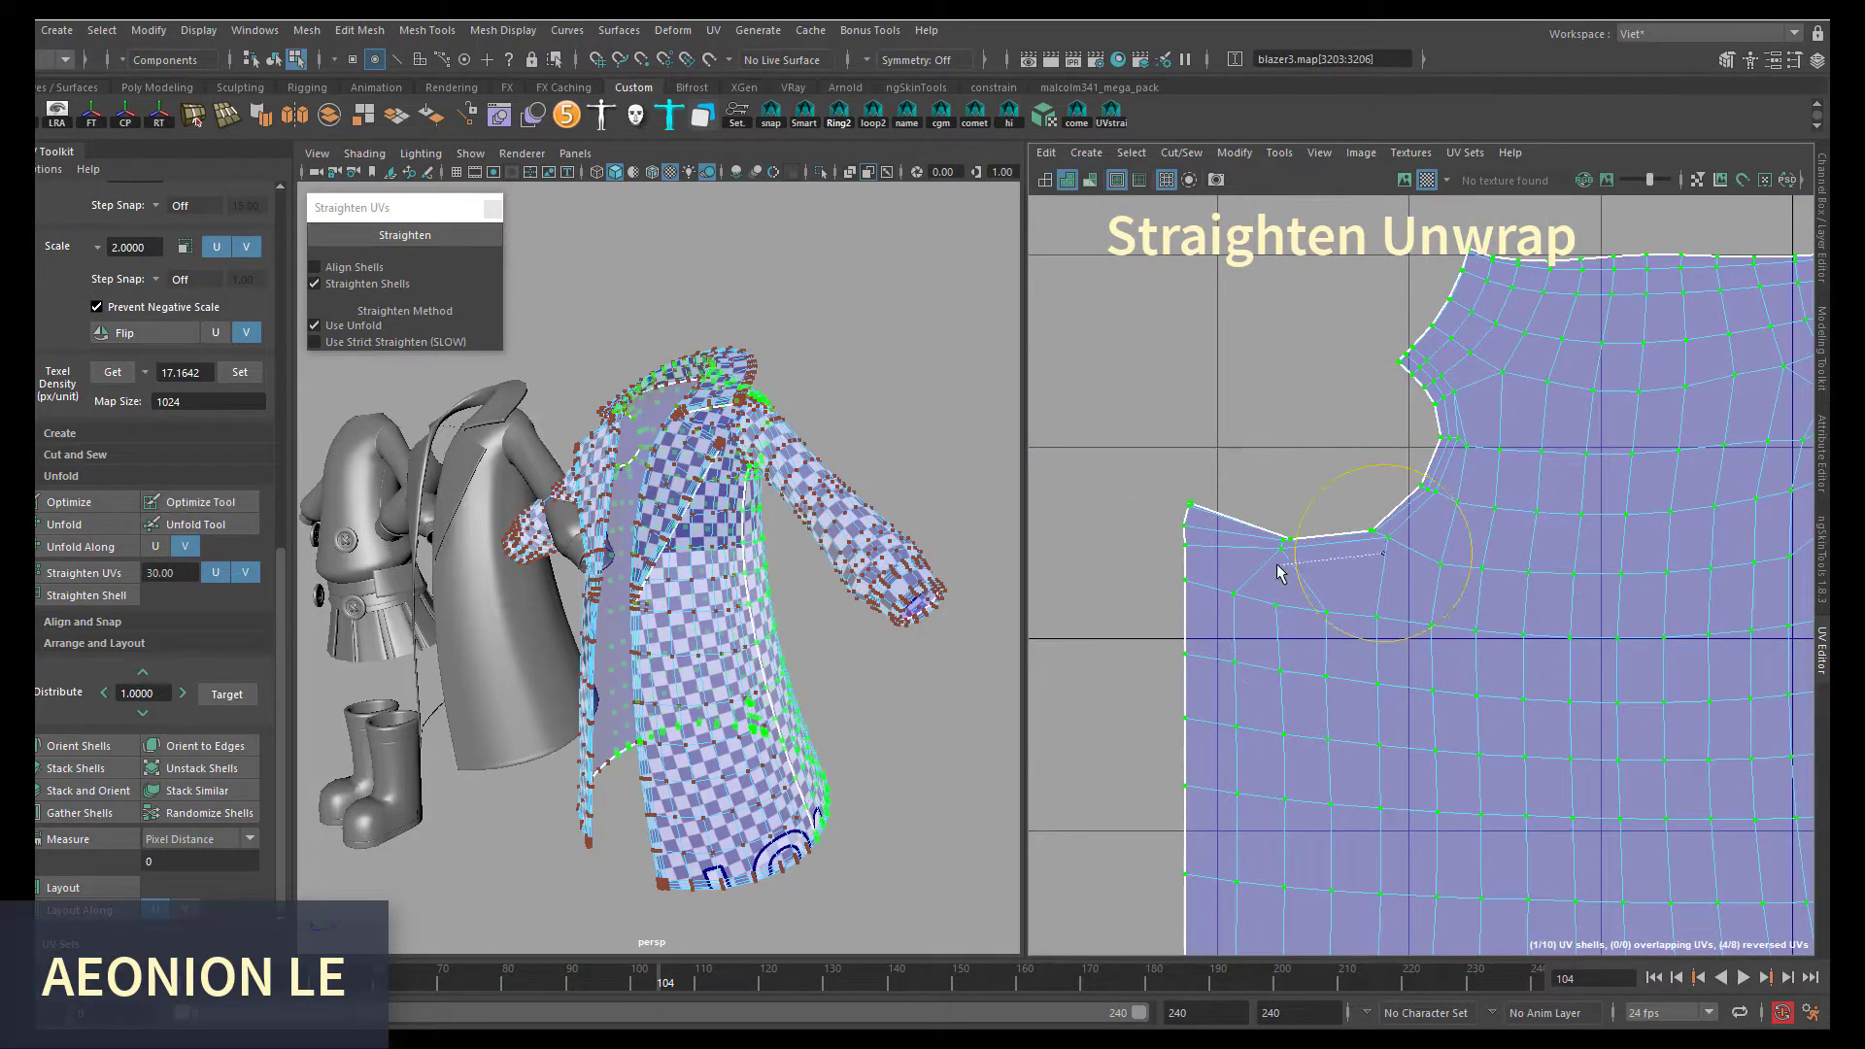
drag(1278, 573, 1426, 431)
scroll(1279, 555, down, 3)
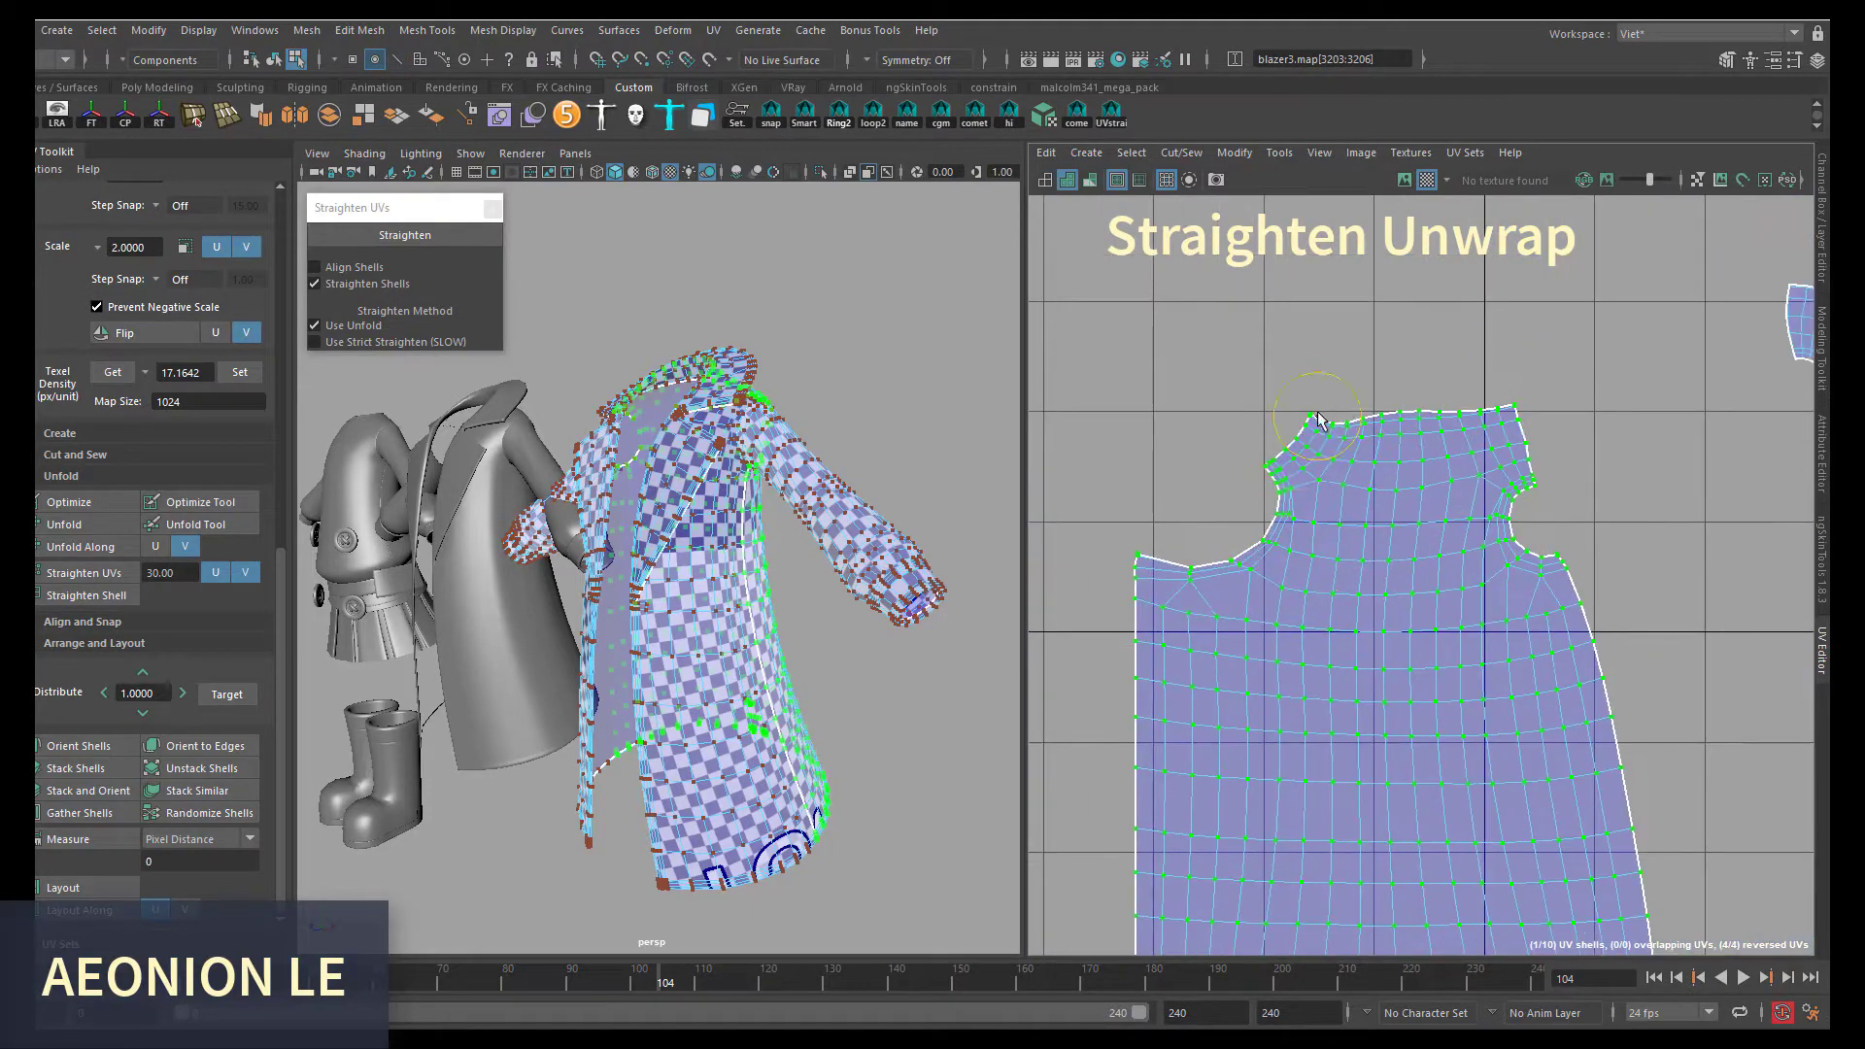
- Cut the body shell along the edge loop running down it and unfold it
key(f)
scroll(1361, 362, up, 2)
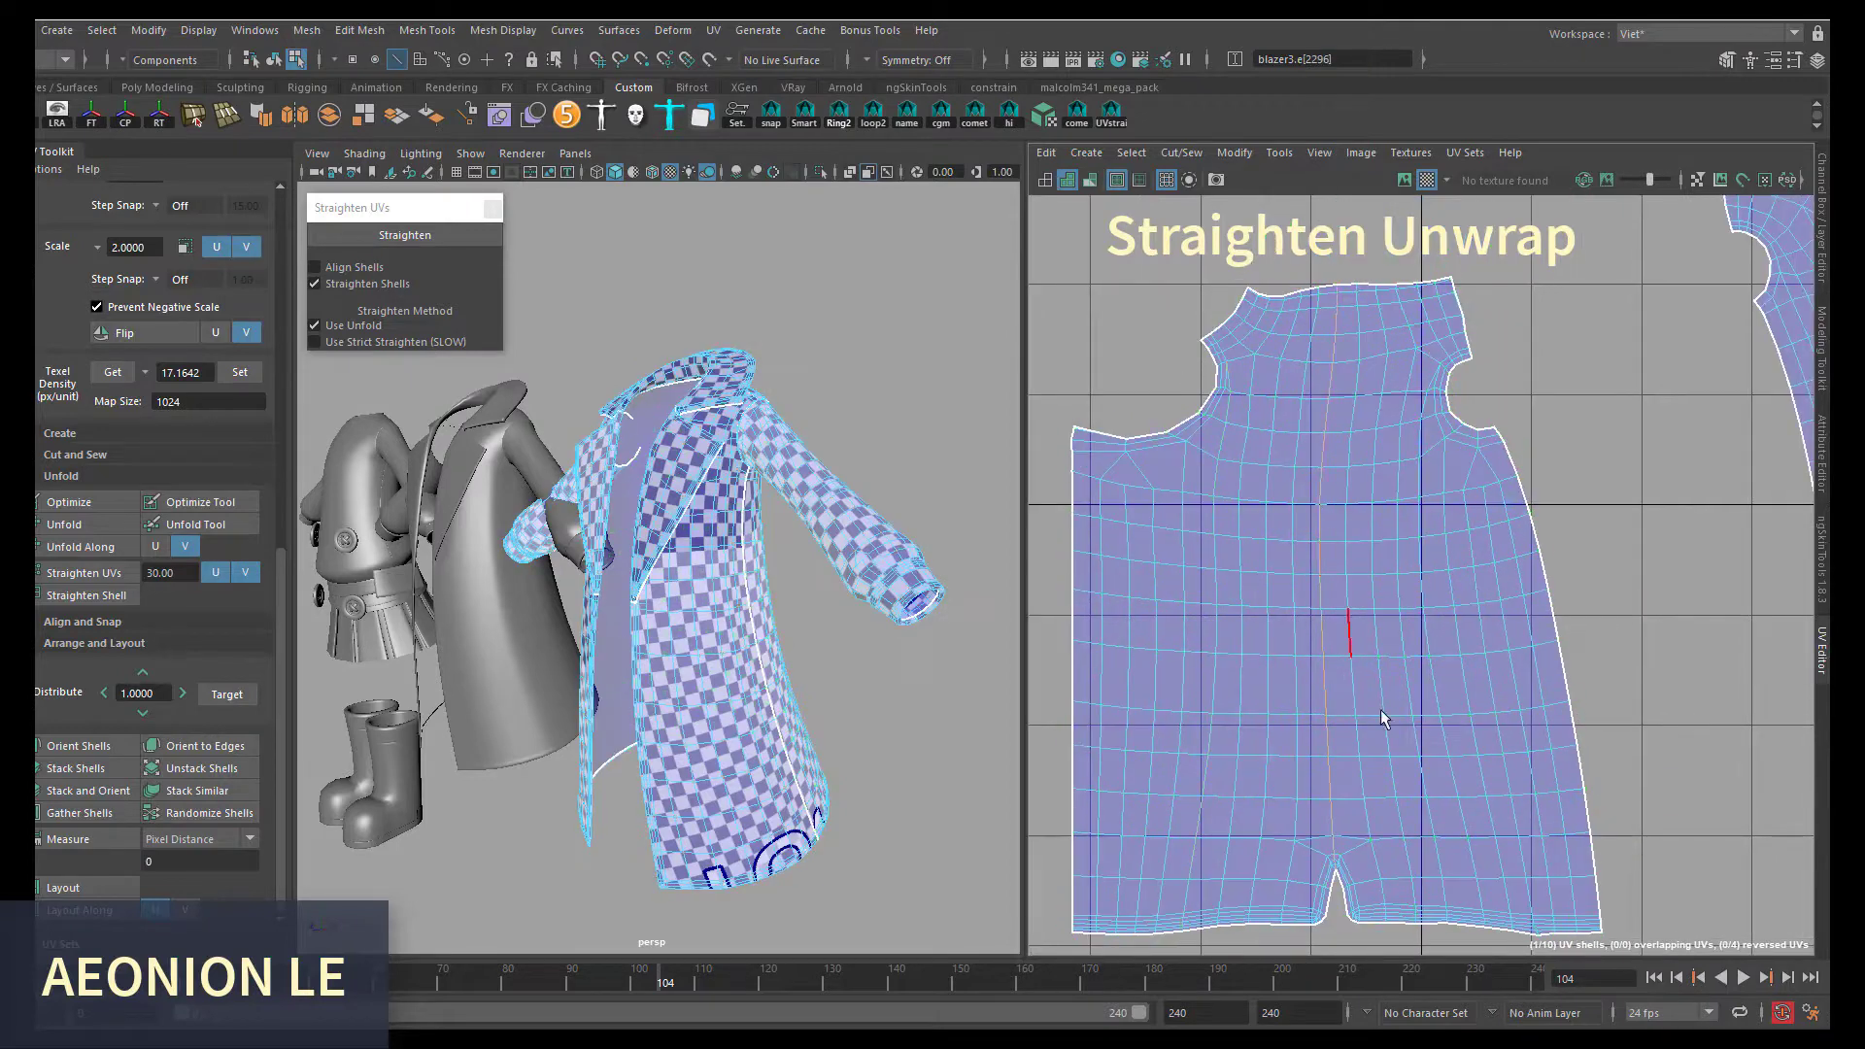
key(F10)
double_click(1350, 627)
scroll(1303, 738, up, 3)
scroll(1303, 824, down, 3)
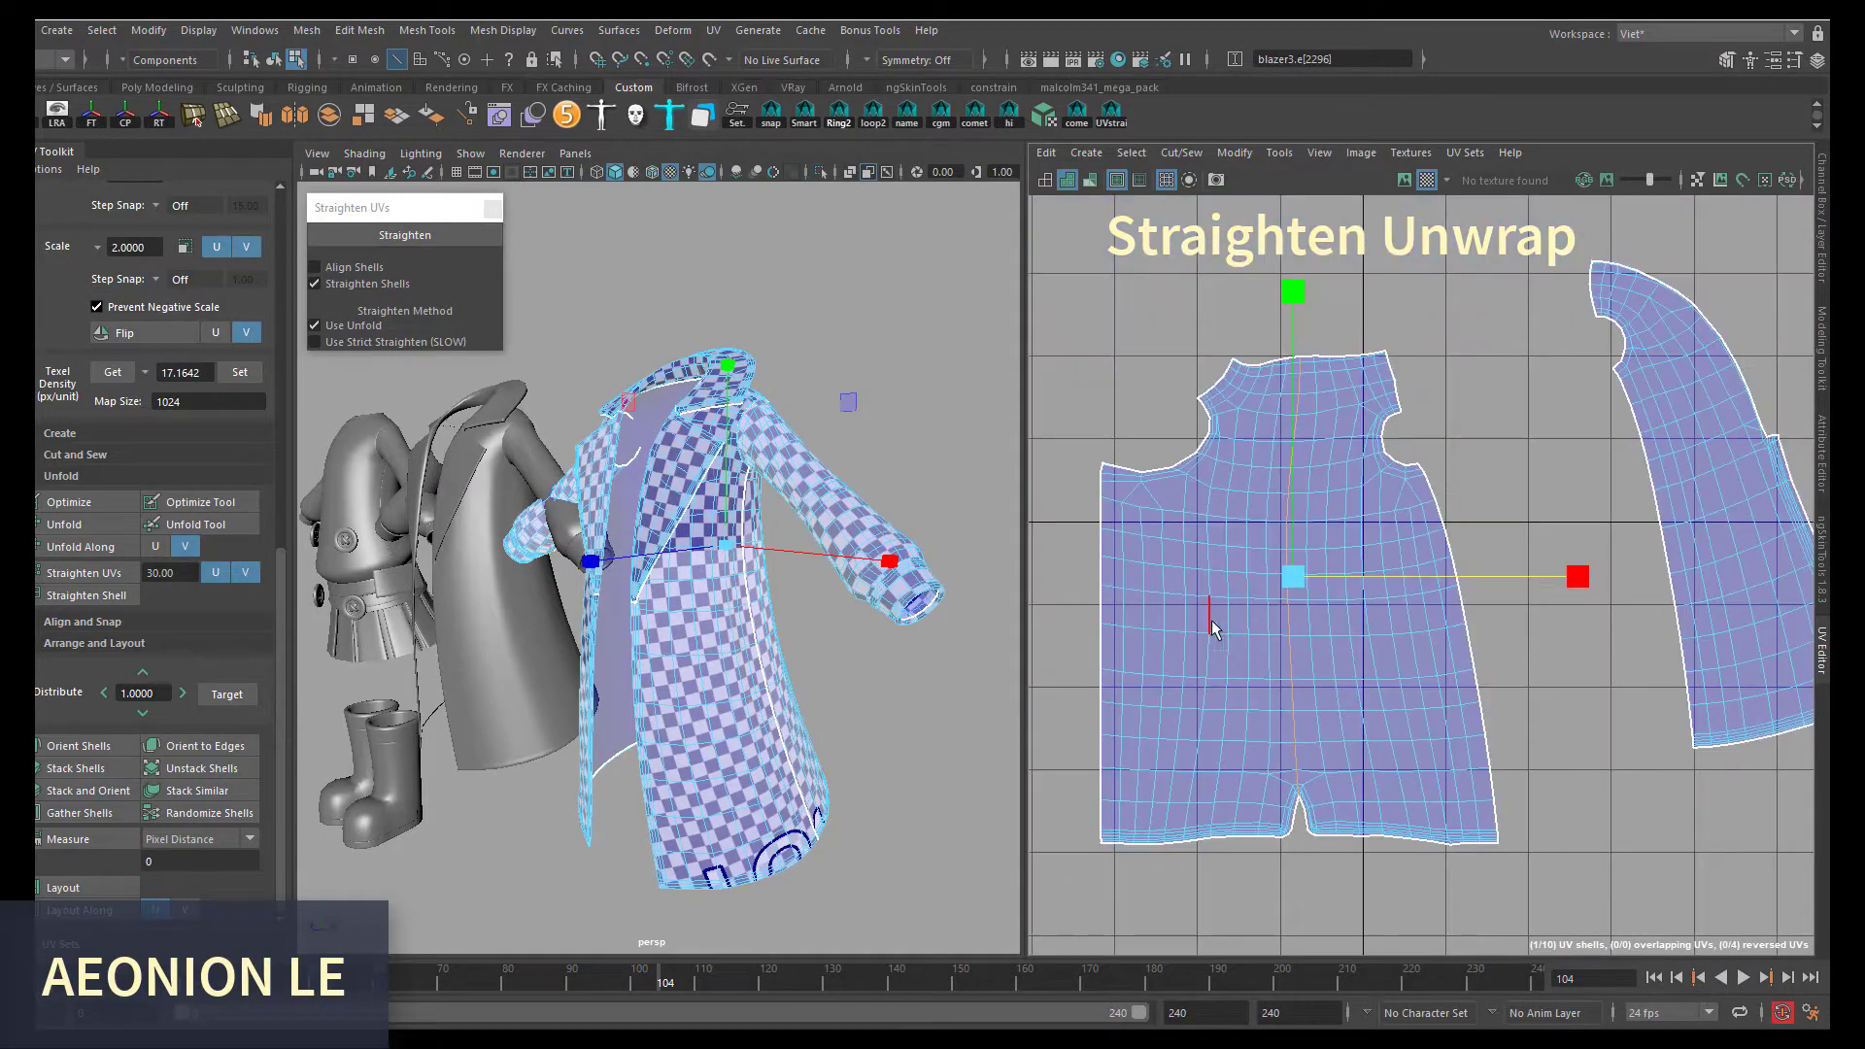
key(ctrl+x)
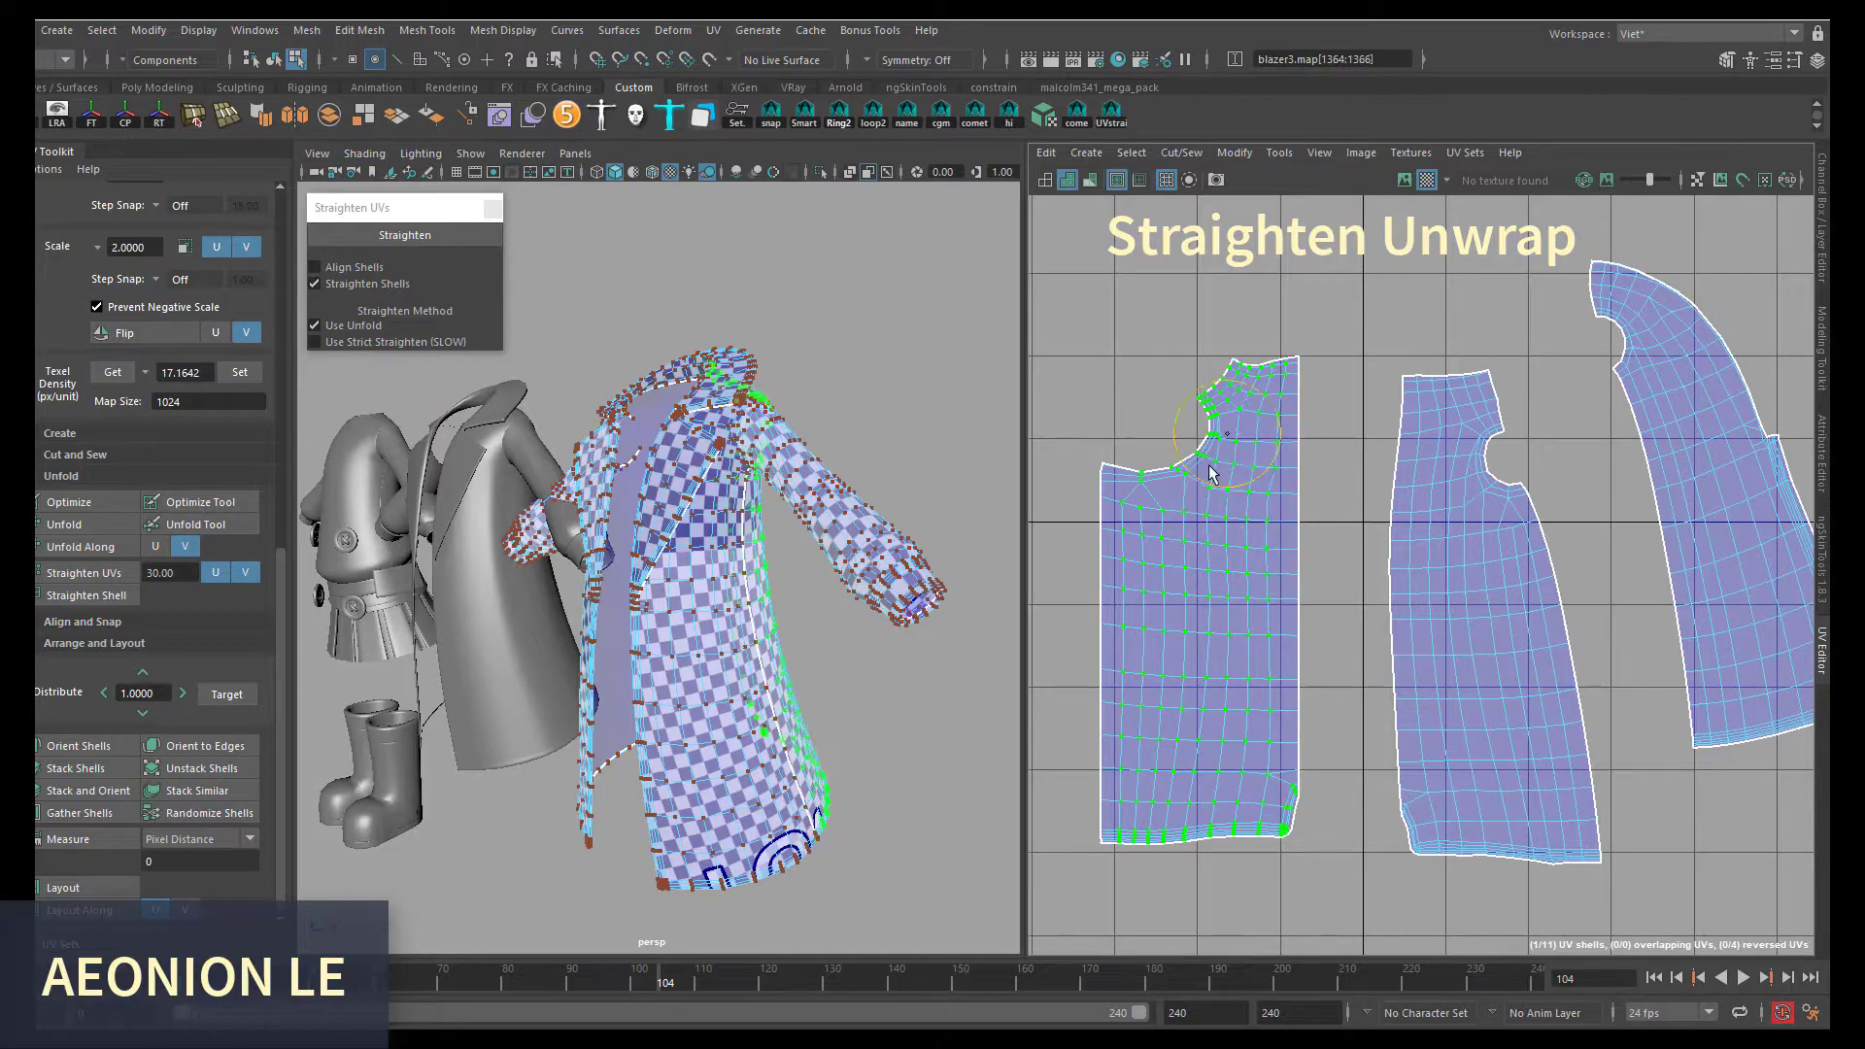
- Select the corner UV of the new straightened shell
scroll(1271, 374, up, 2)
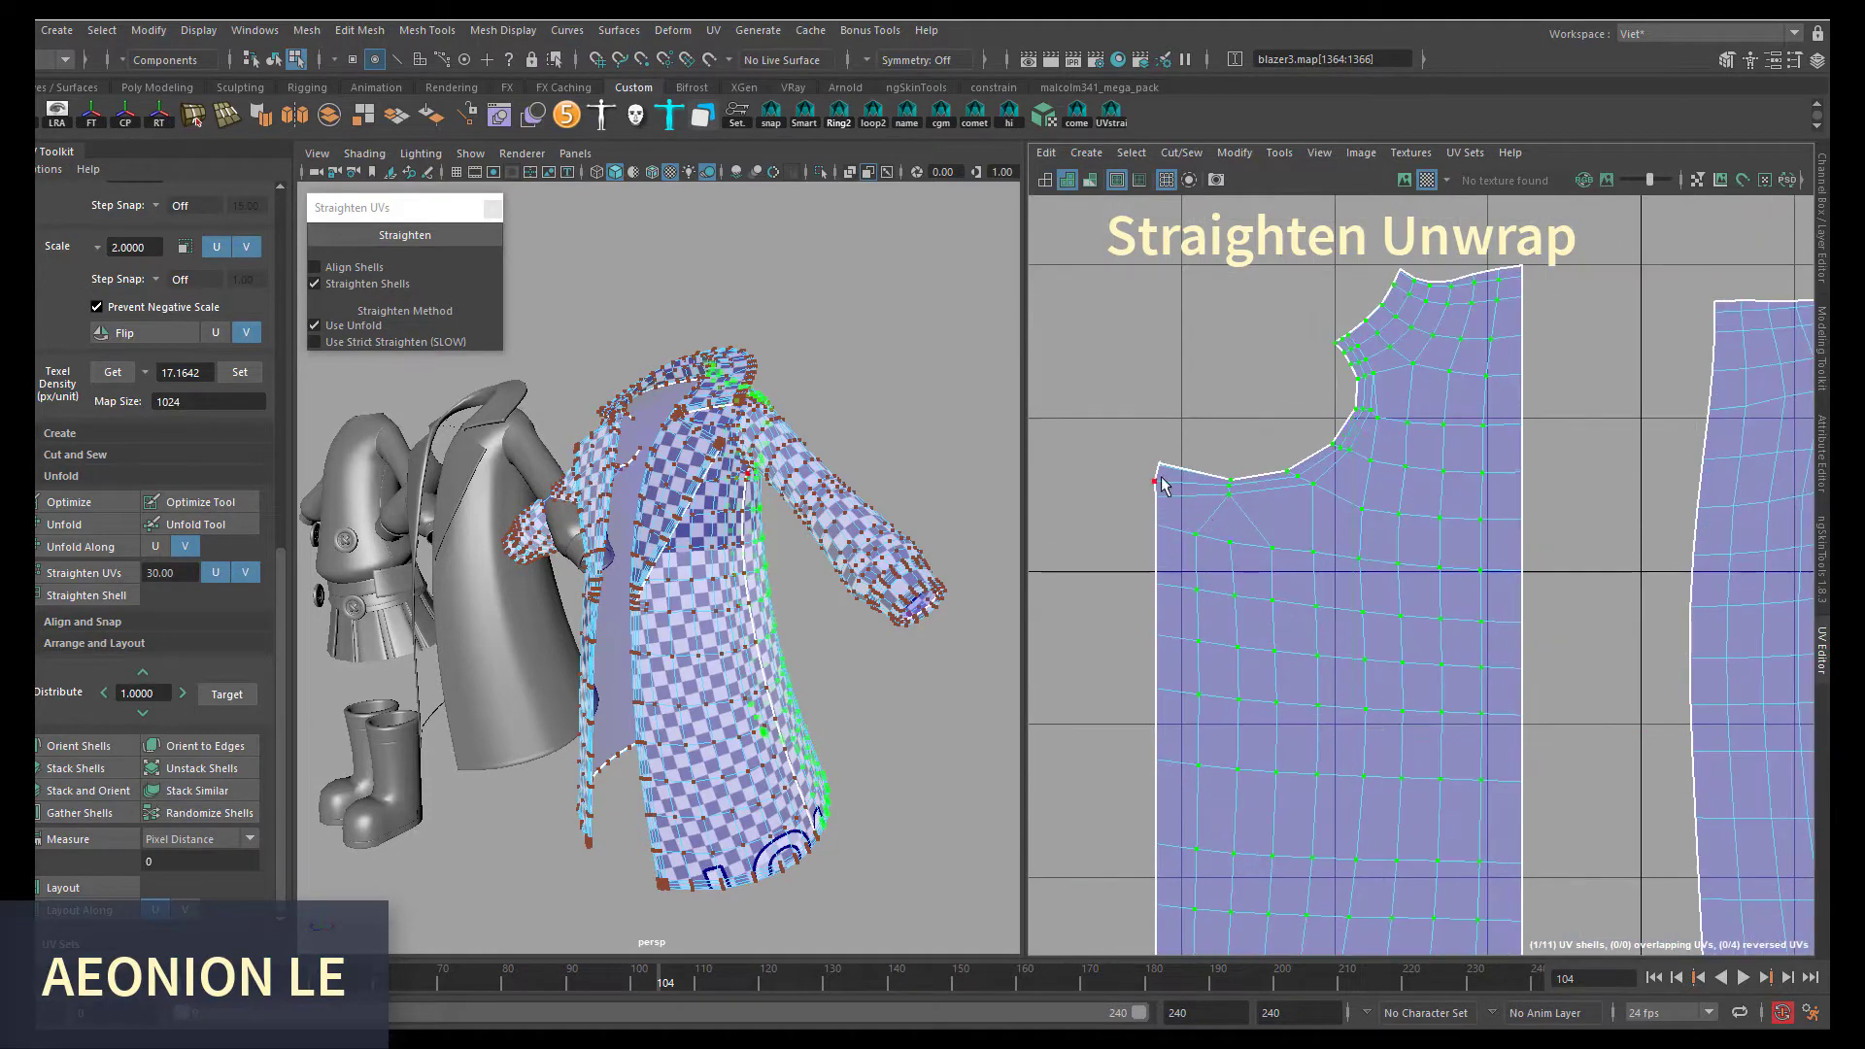
scroll(1263, 438, up, 3)
click(1145, 488)
scroll(1311, 535, down, 4)
scroll(1367, 595, down, 2)
scroll(1312, 553, up, 3)
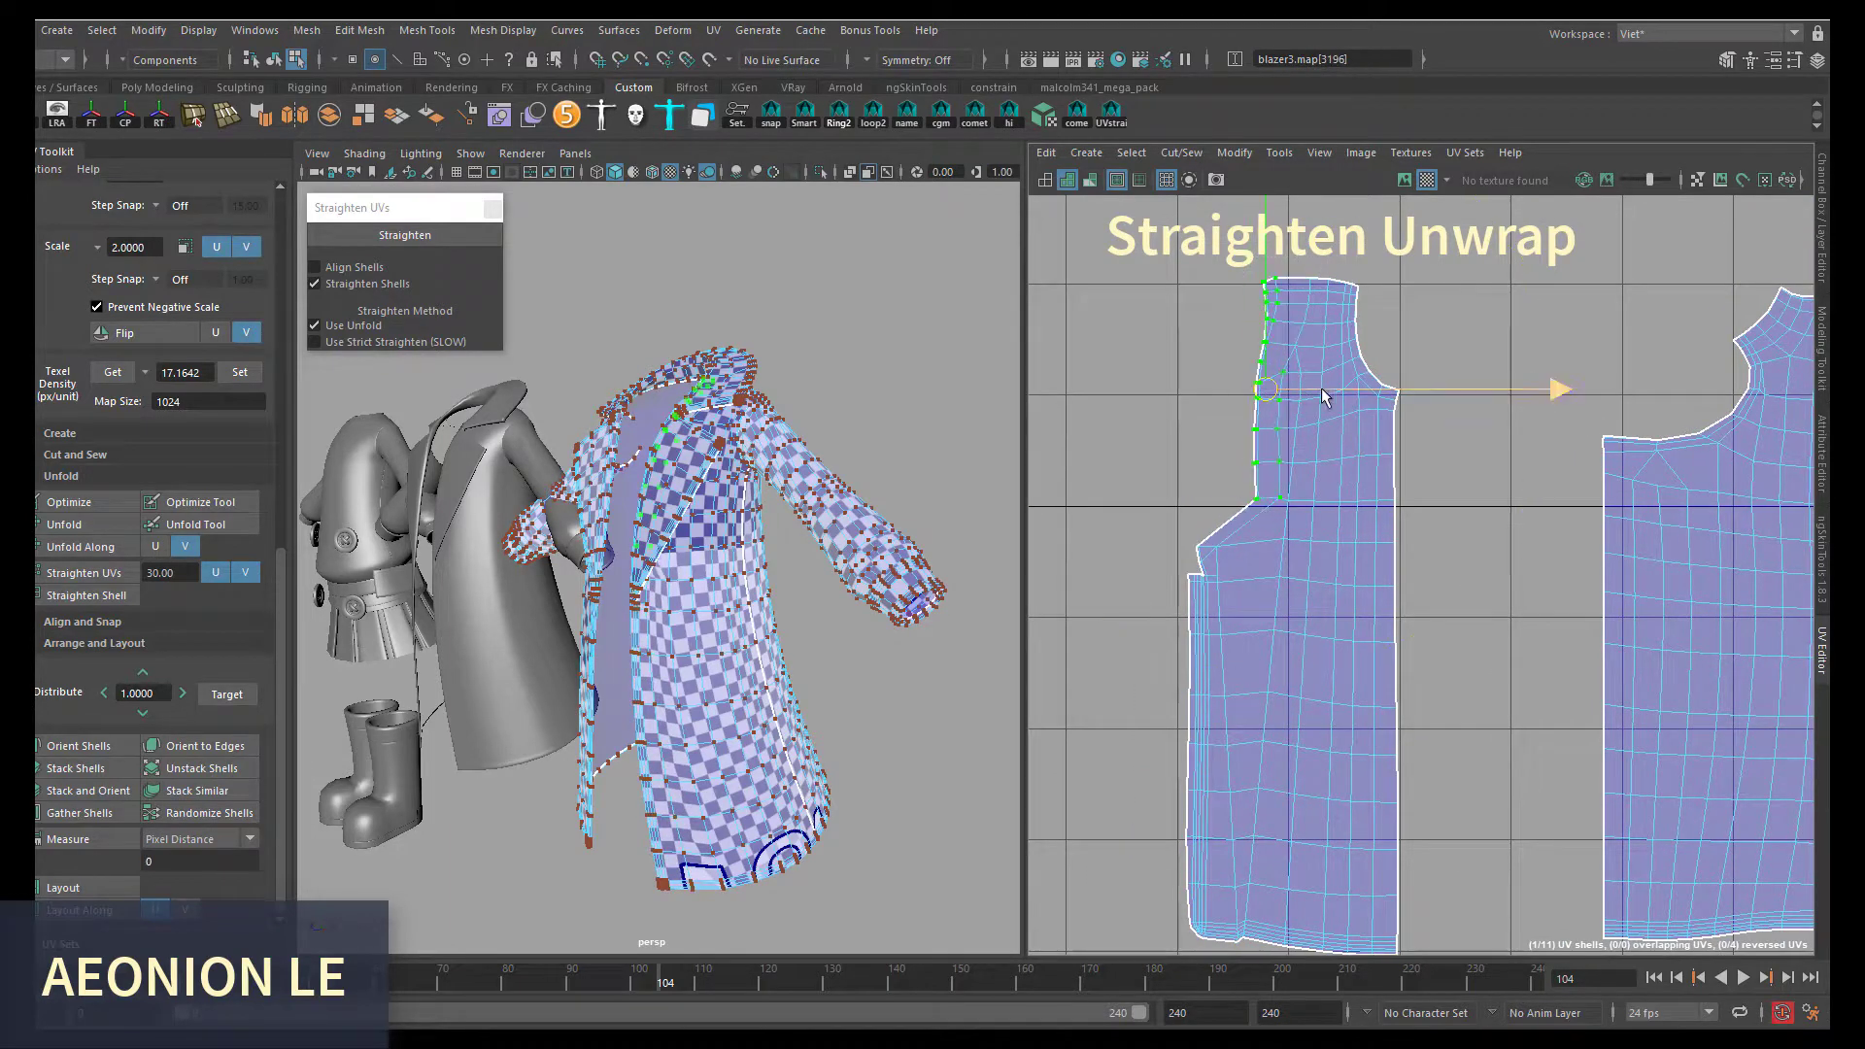
- Select UVs on the front shell, including one at its top
scroll(1359, 583, down, 2)
click(1244, 573)
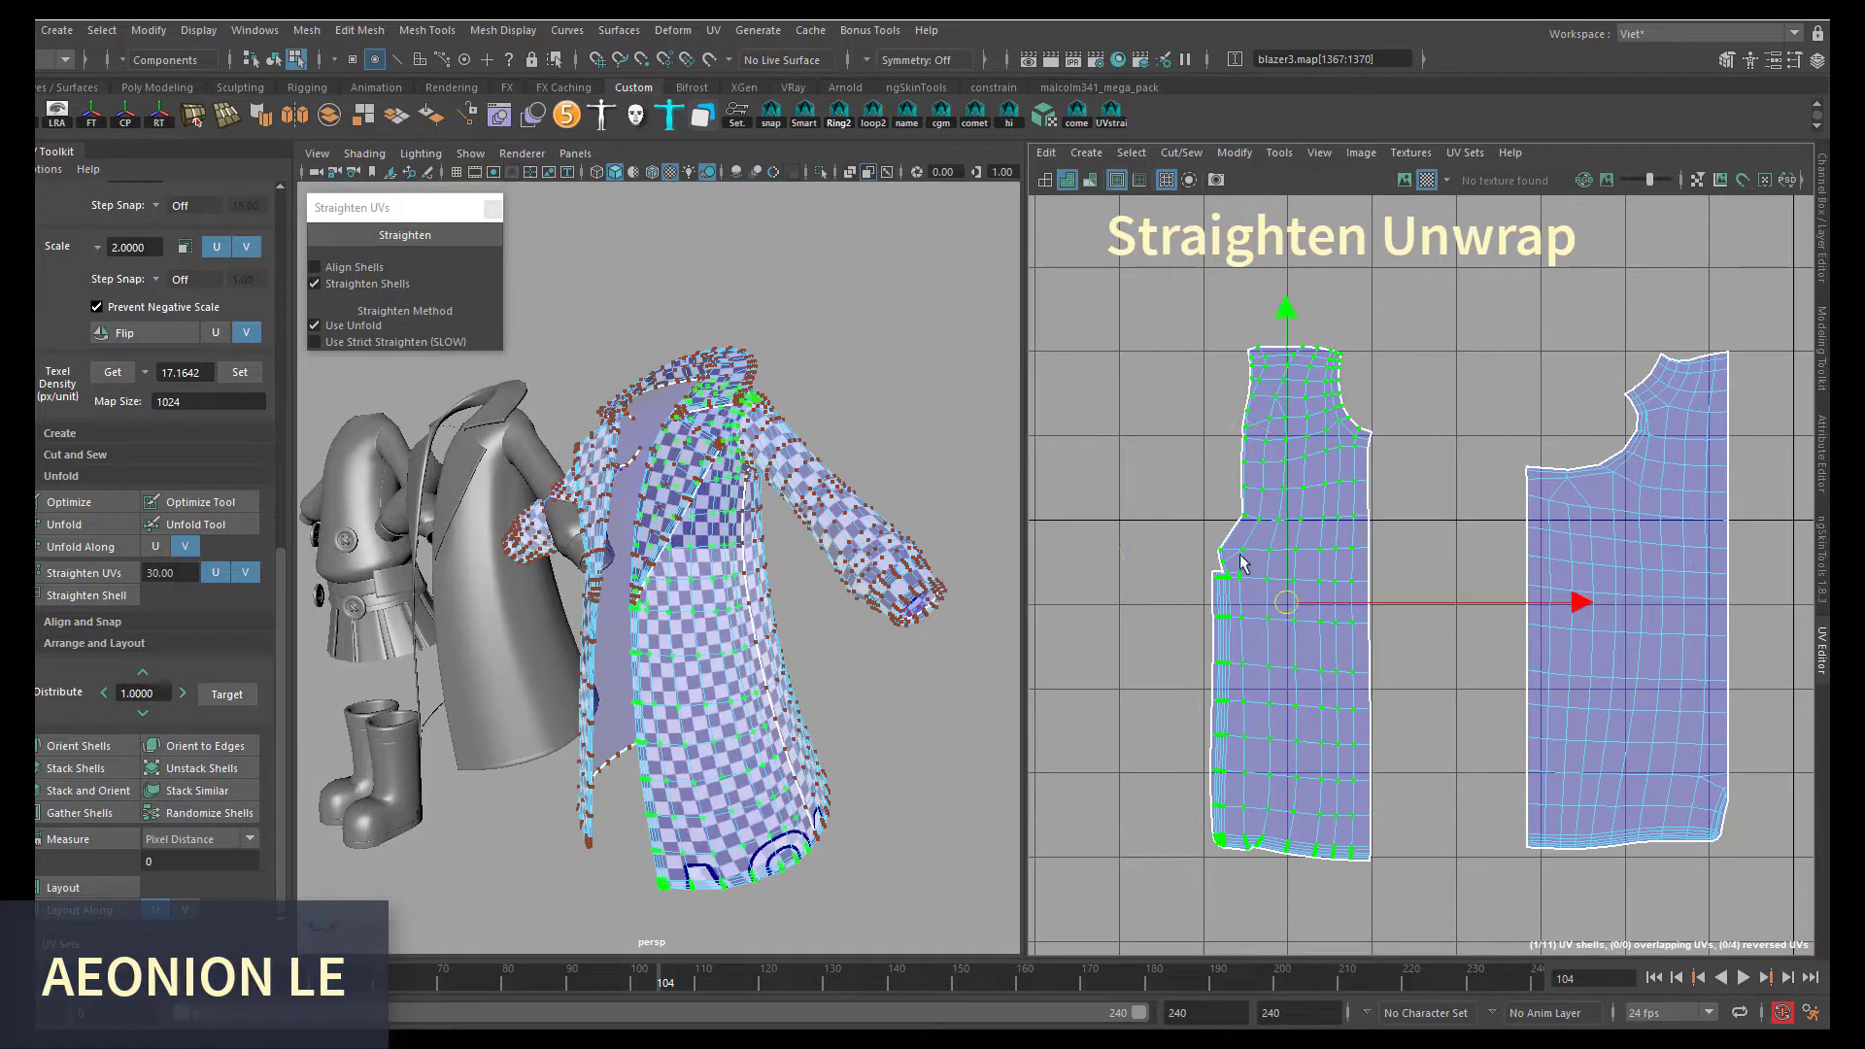
scroll(1244, 573, up, 1)
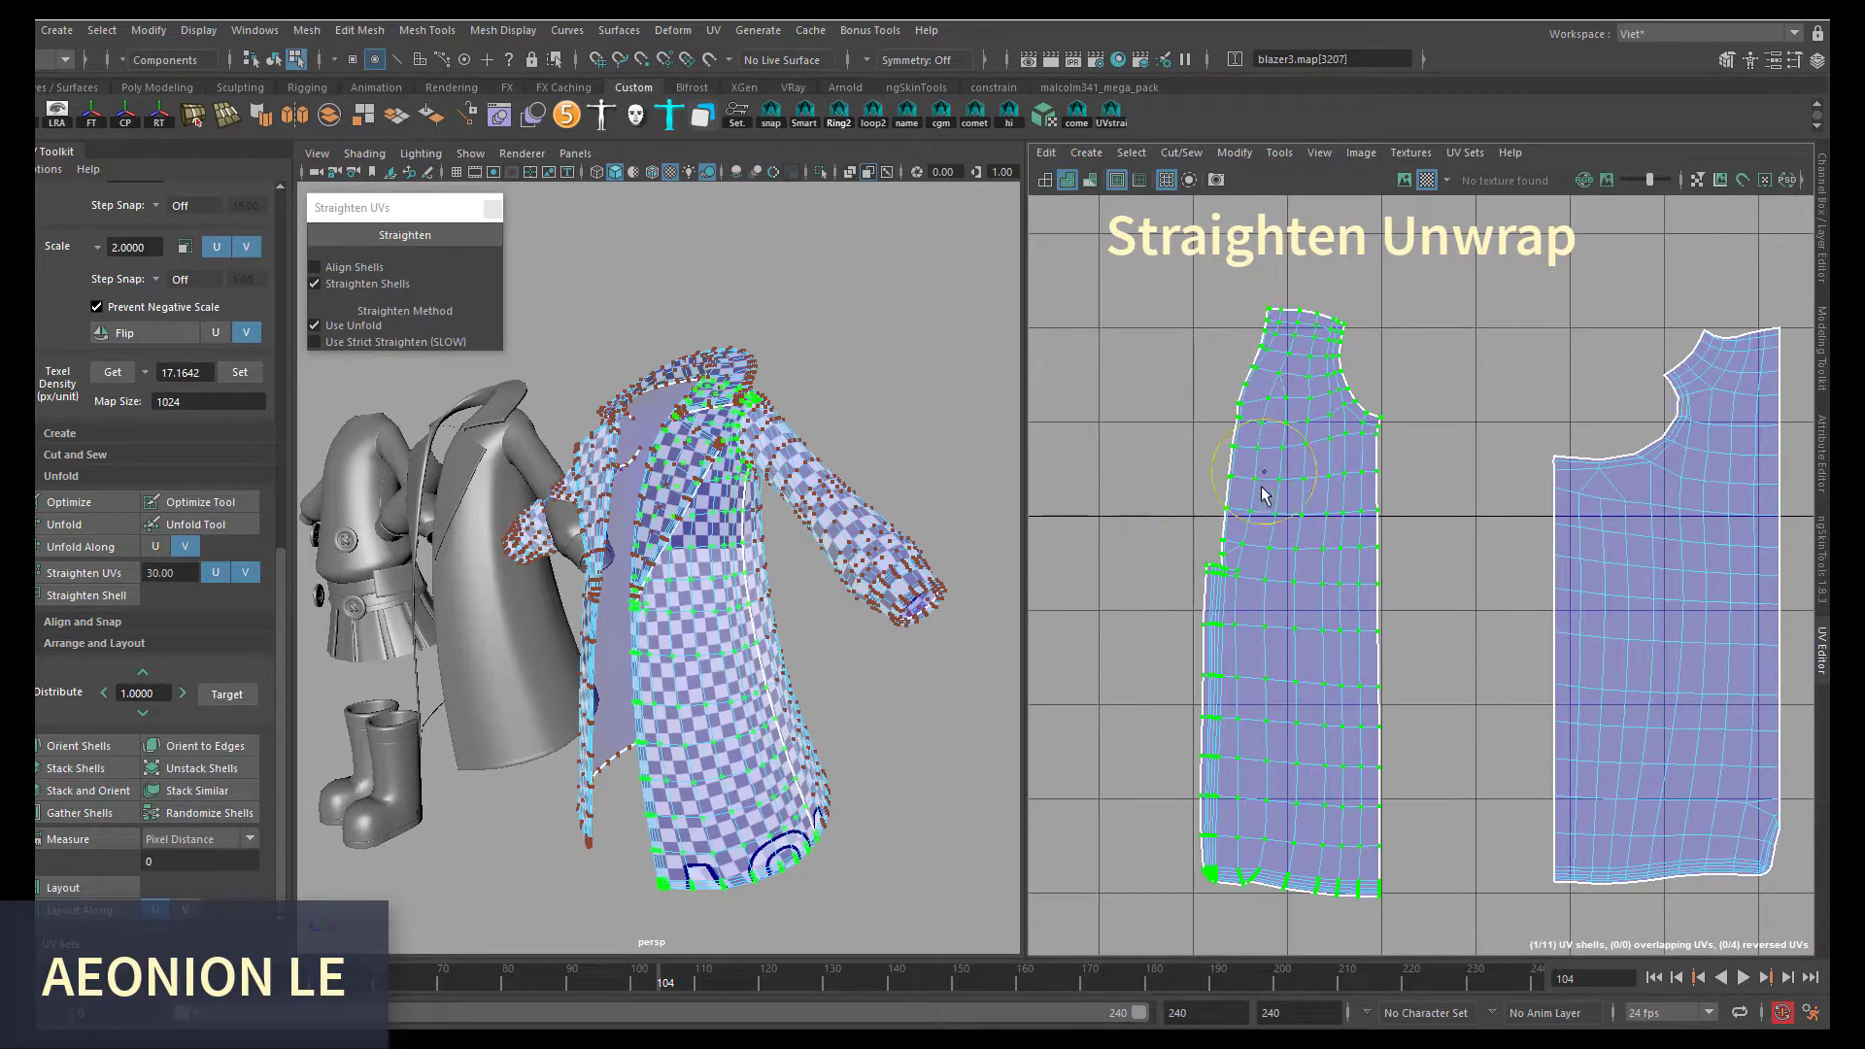
alt+middle_drag(1319, 515, 1311, 428)
alt+middle_drag(1285, 351, 1270, 415)
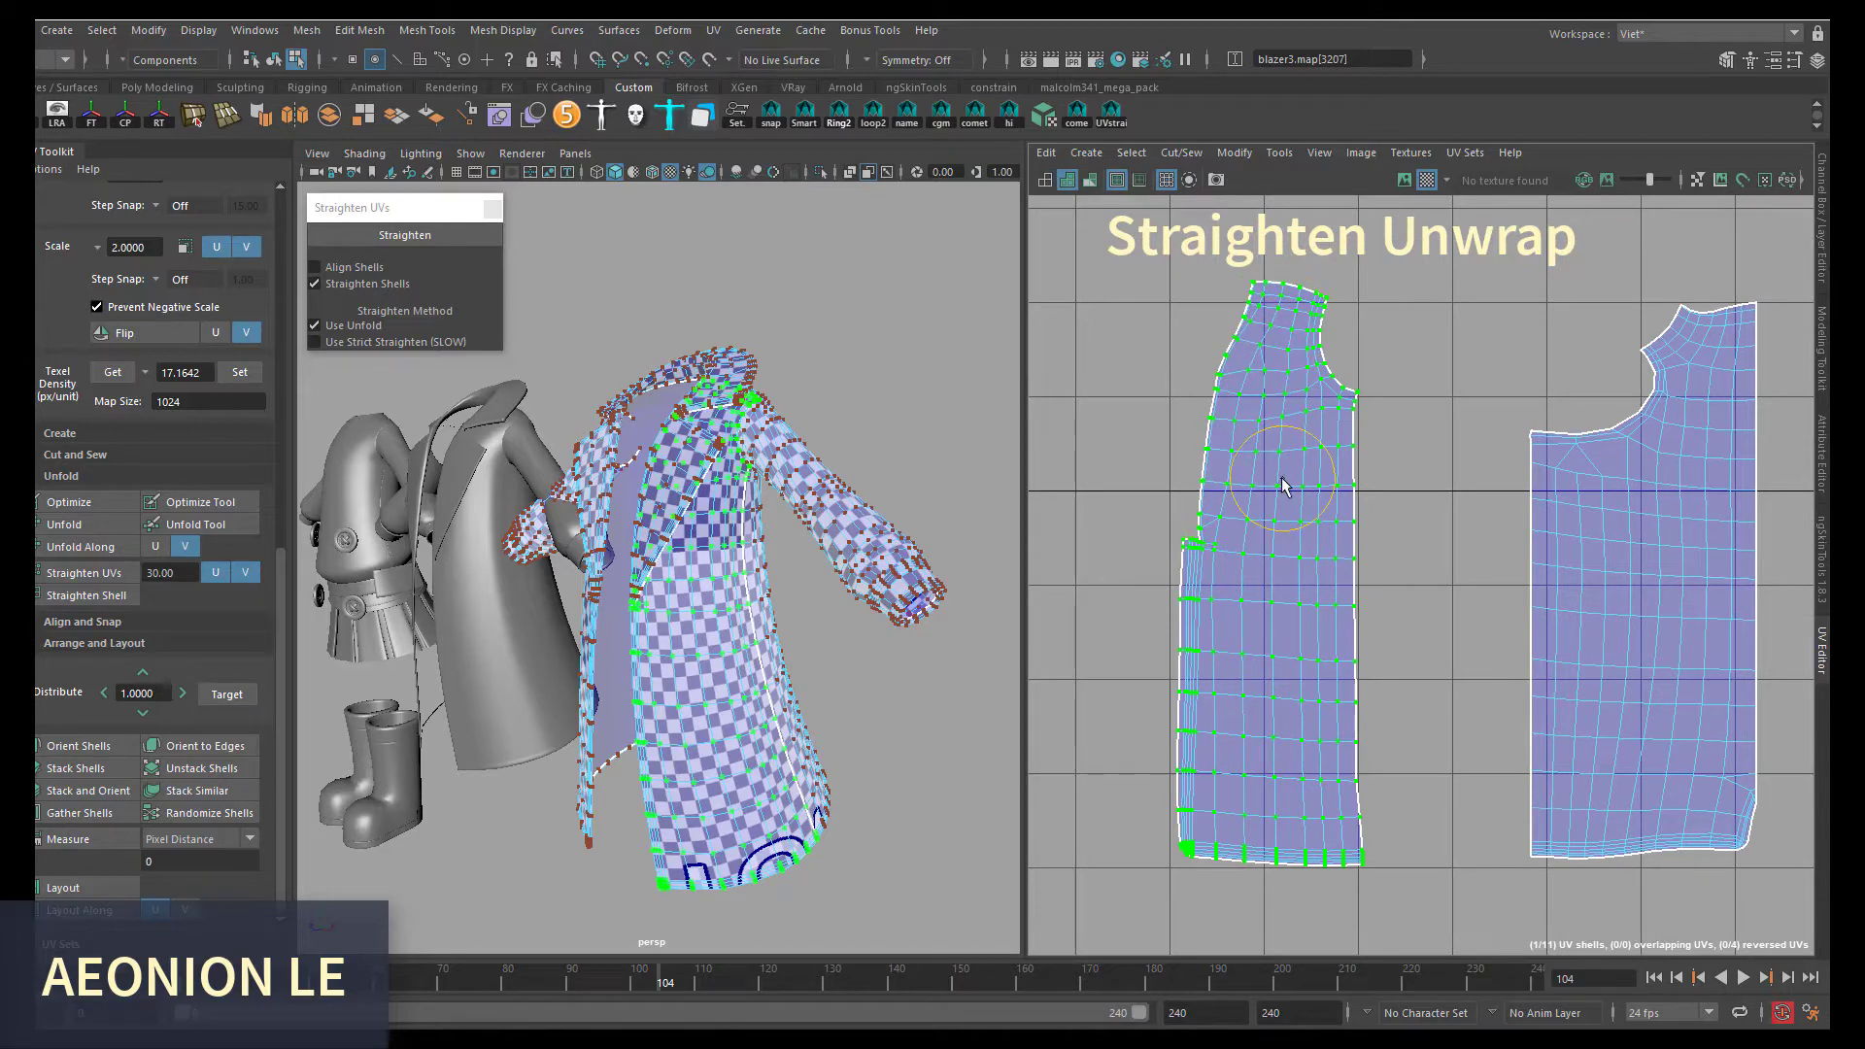
click(1323, 298)
- Box-select UVs around the front shell's shoulder and lower body
scroll(1289, 350, up, 2)
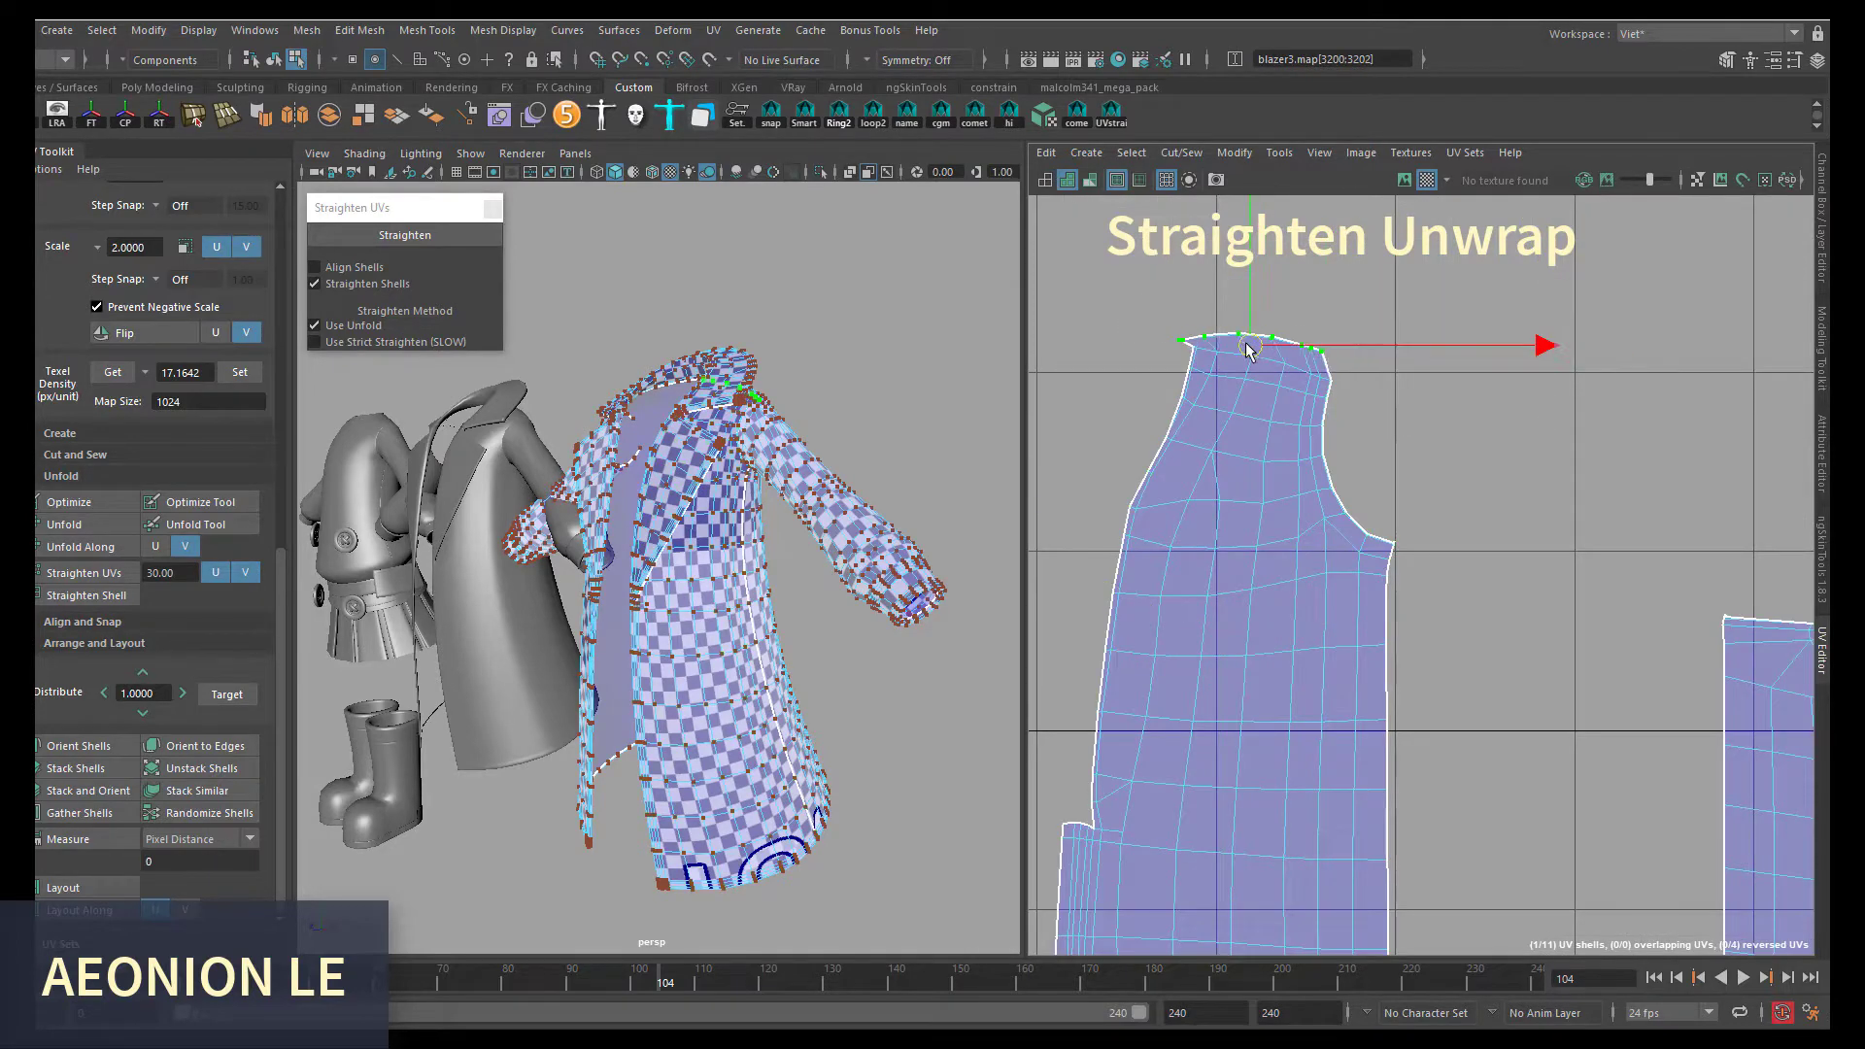
scroll(1254, 331, up, 2)
drag(1101, 513, 1442, 387)
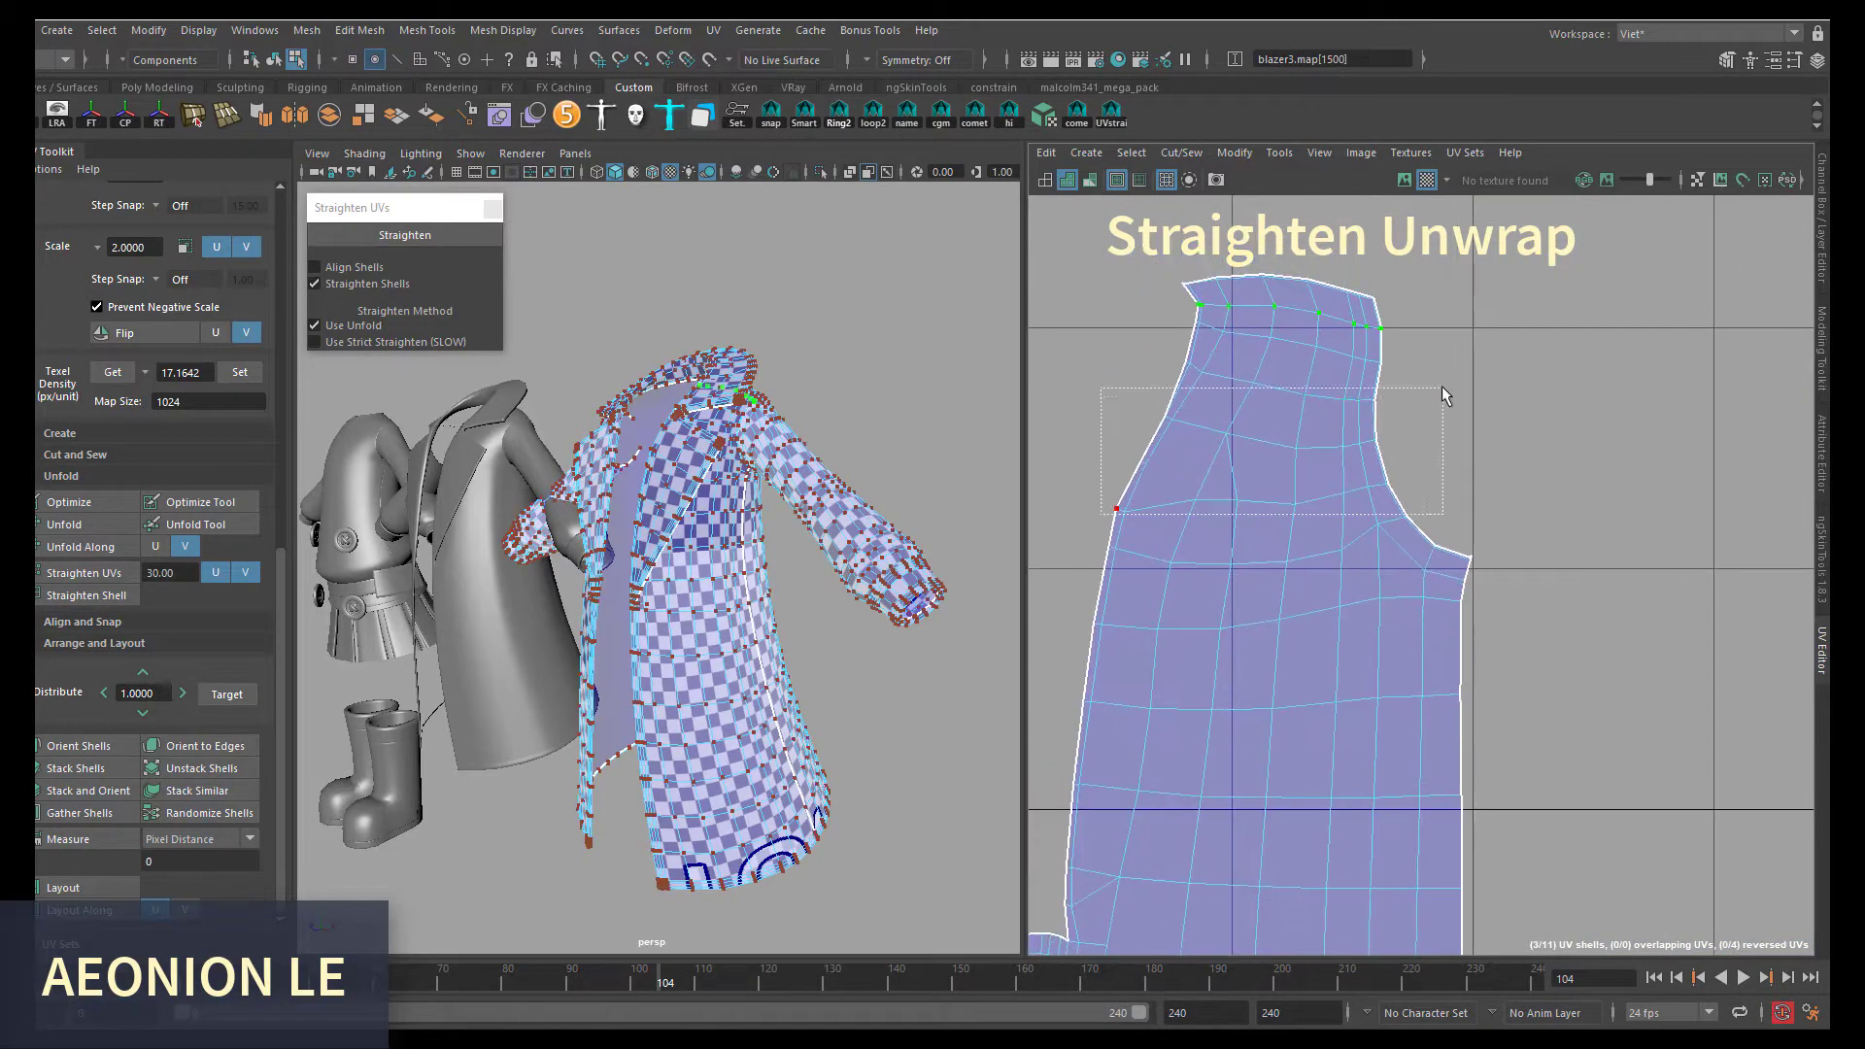
scroll(1283, 340, down, 2)
drag(1452, 677, 1080, 552)
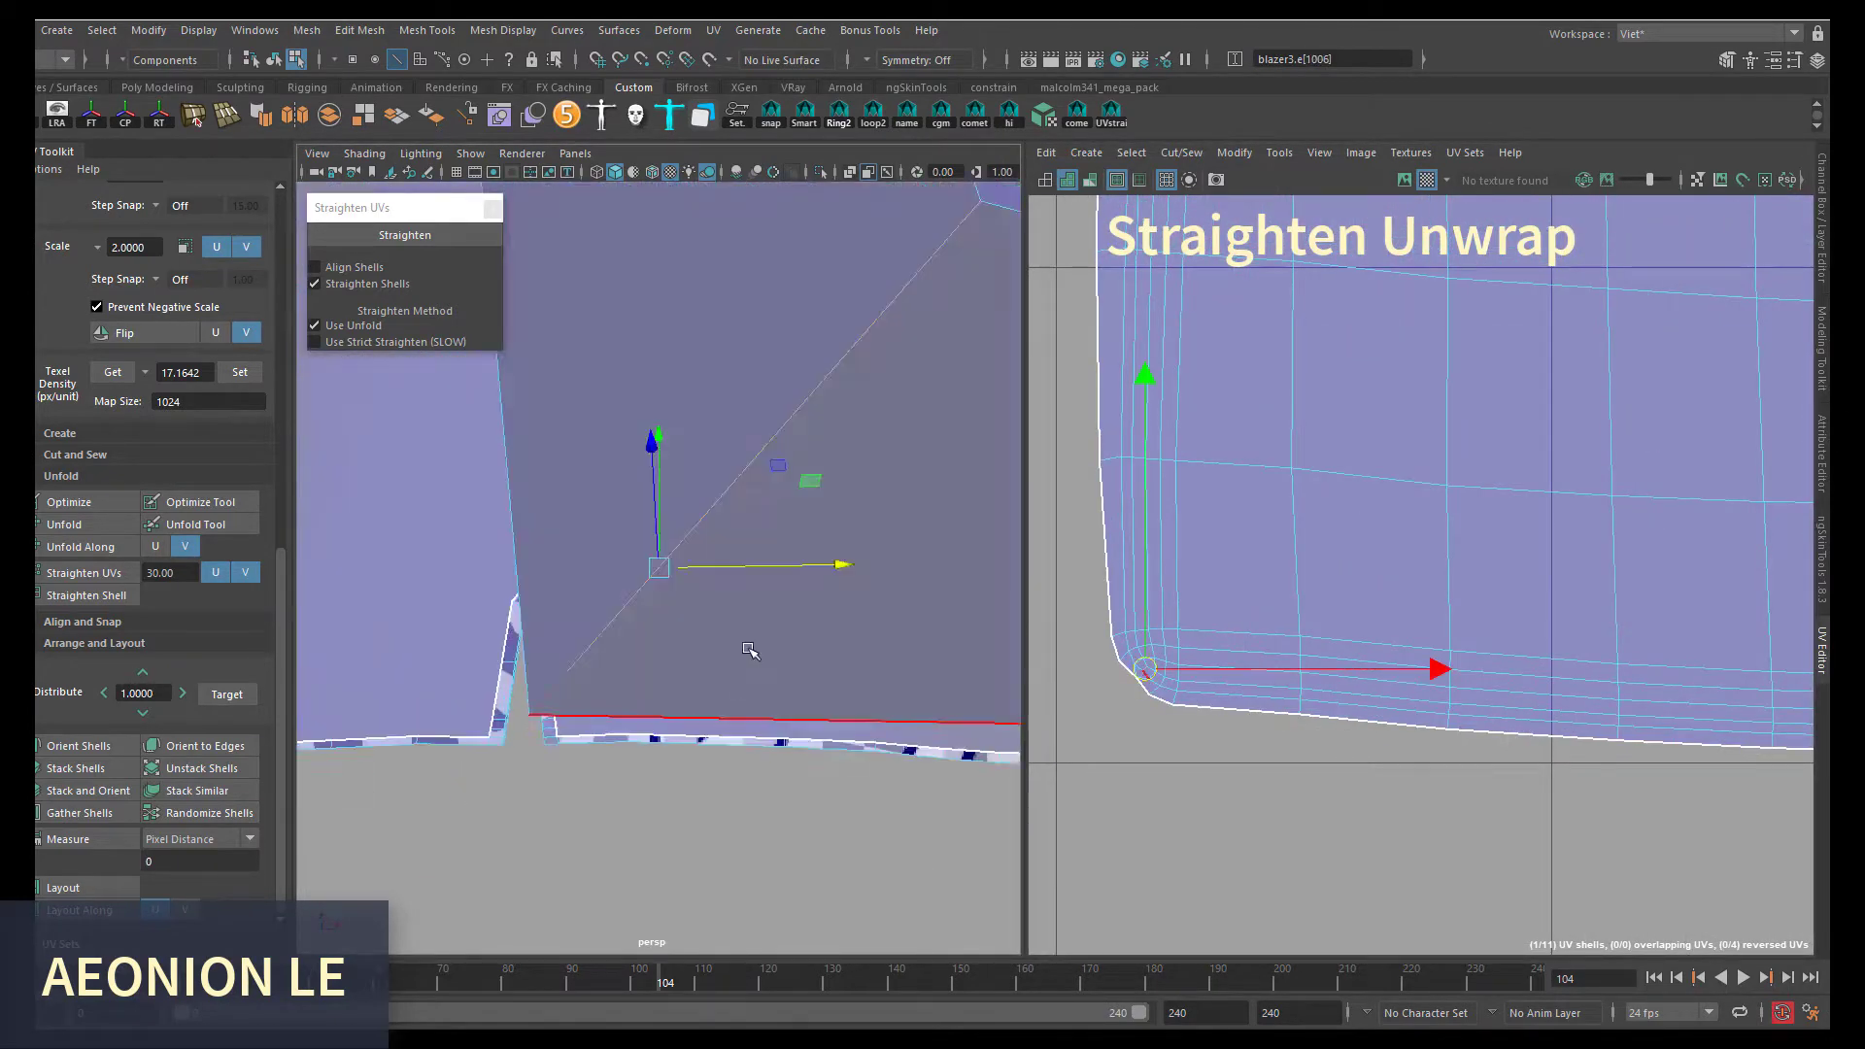
- Inspect the hem corner in 3D and select the UVs near the crotch
mouse_move(686, 569)
alt+mouse_down()
mouse_move(417, 612)
mouse_move(675, 588)
mouse_move(357, 600)
alt+mouse_up()
scroll(1171, 641, down, 3)
scroll(1360, 739, down, 3)
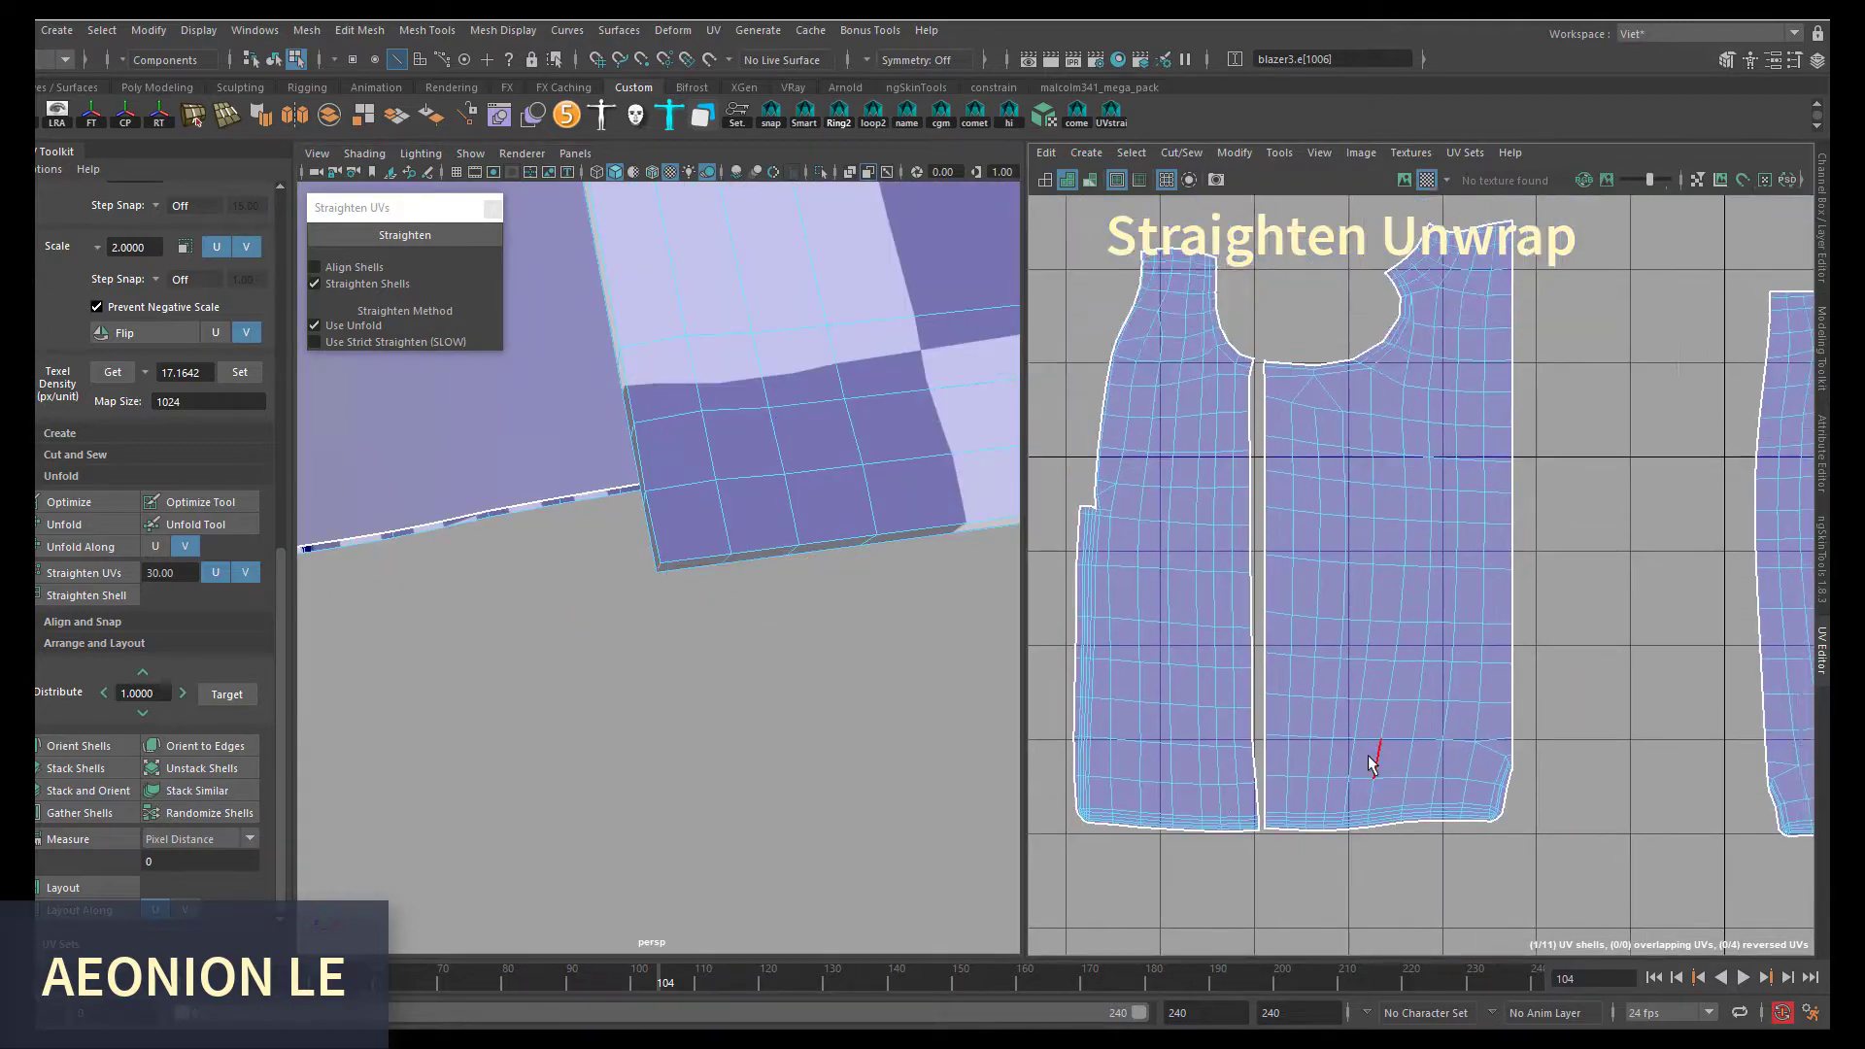
scroll(1340, 617, down, 2)
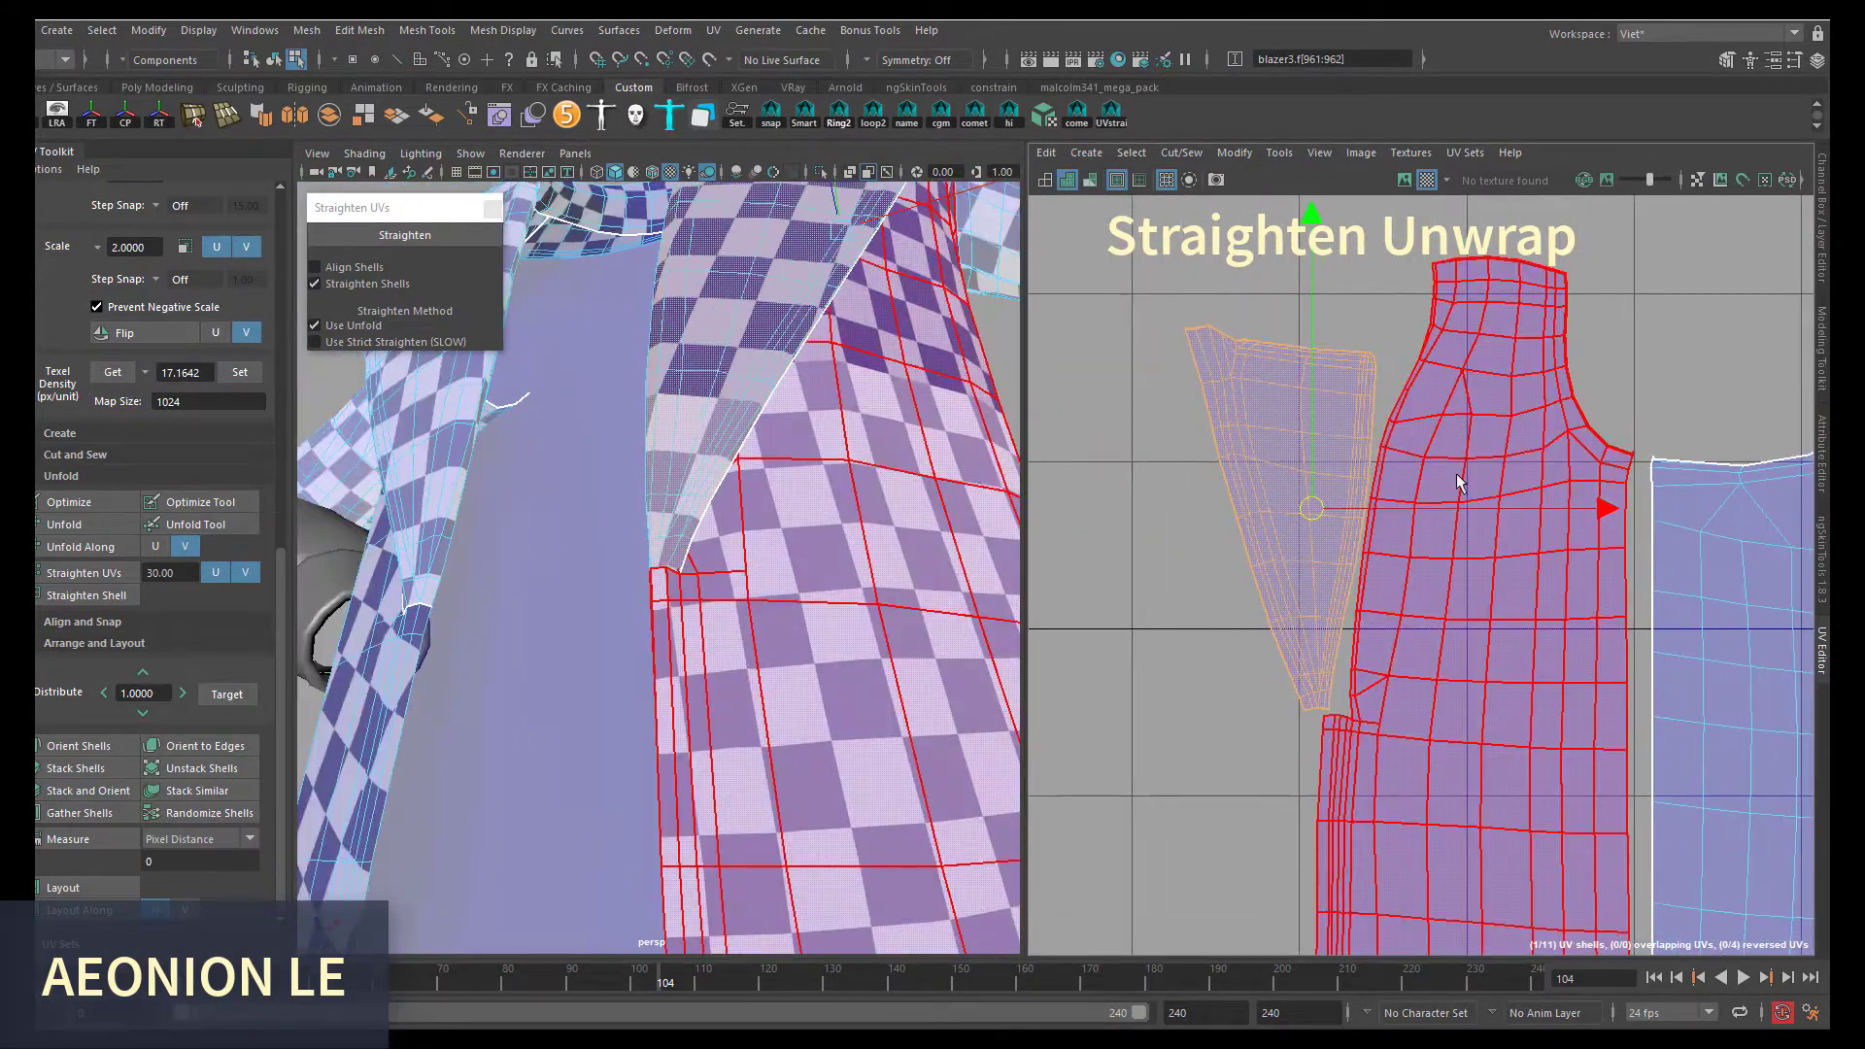
drag(1260, 540, 1347, 516)
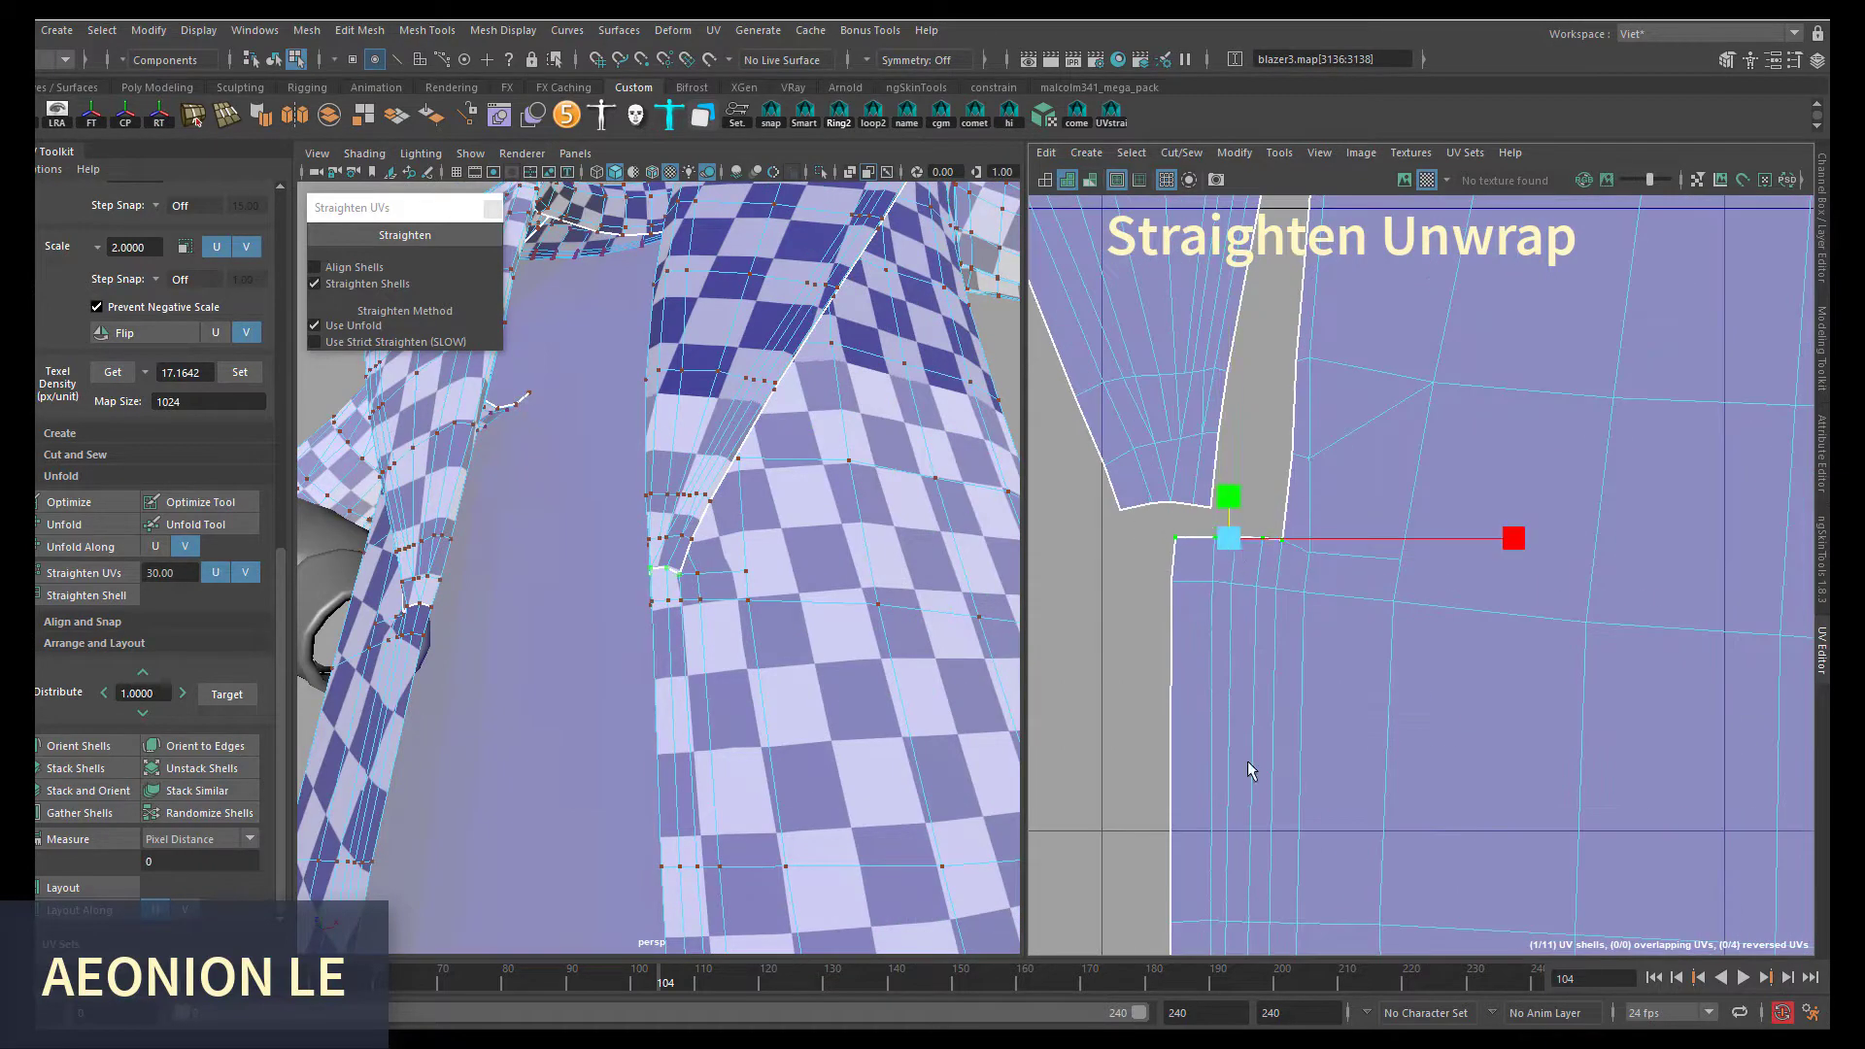
- Select the shell's edge UVs and straighten its bottom edge
click(1250, 925)
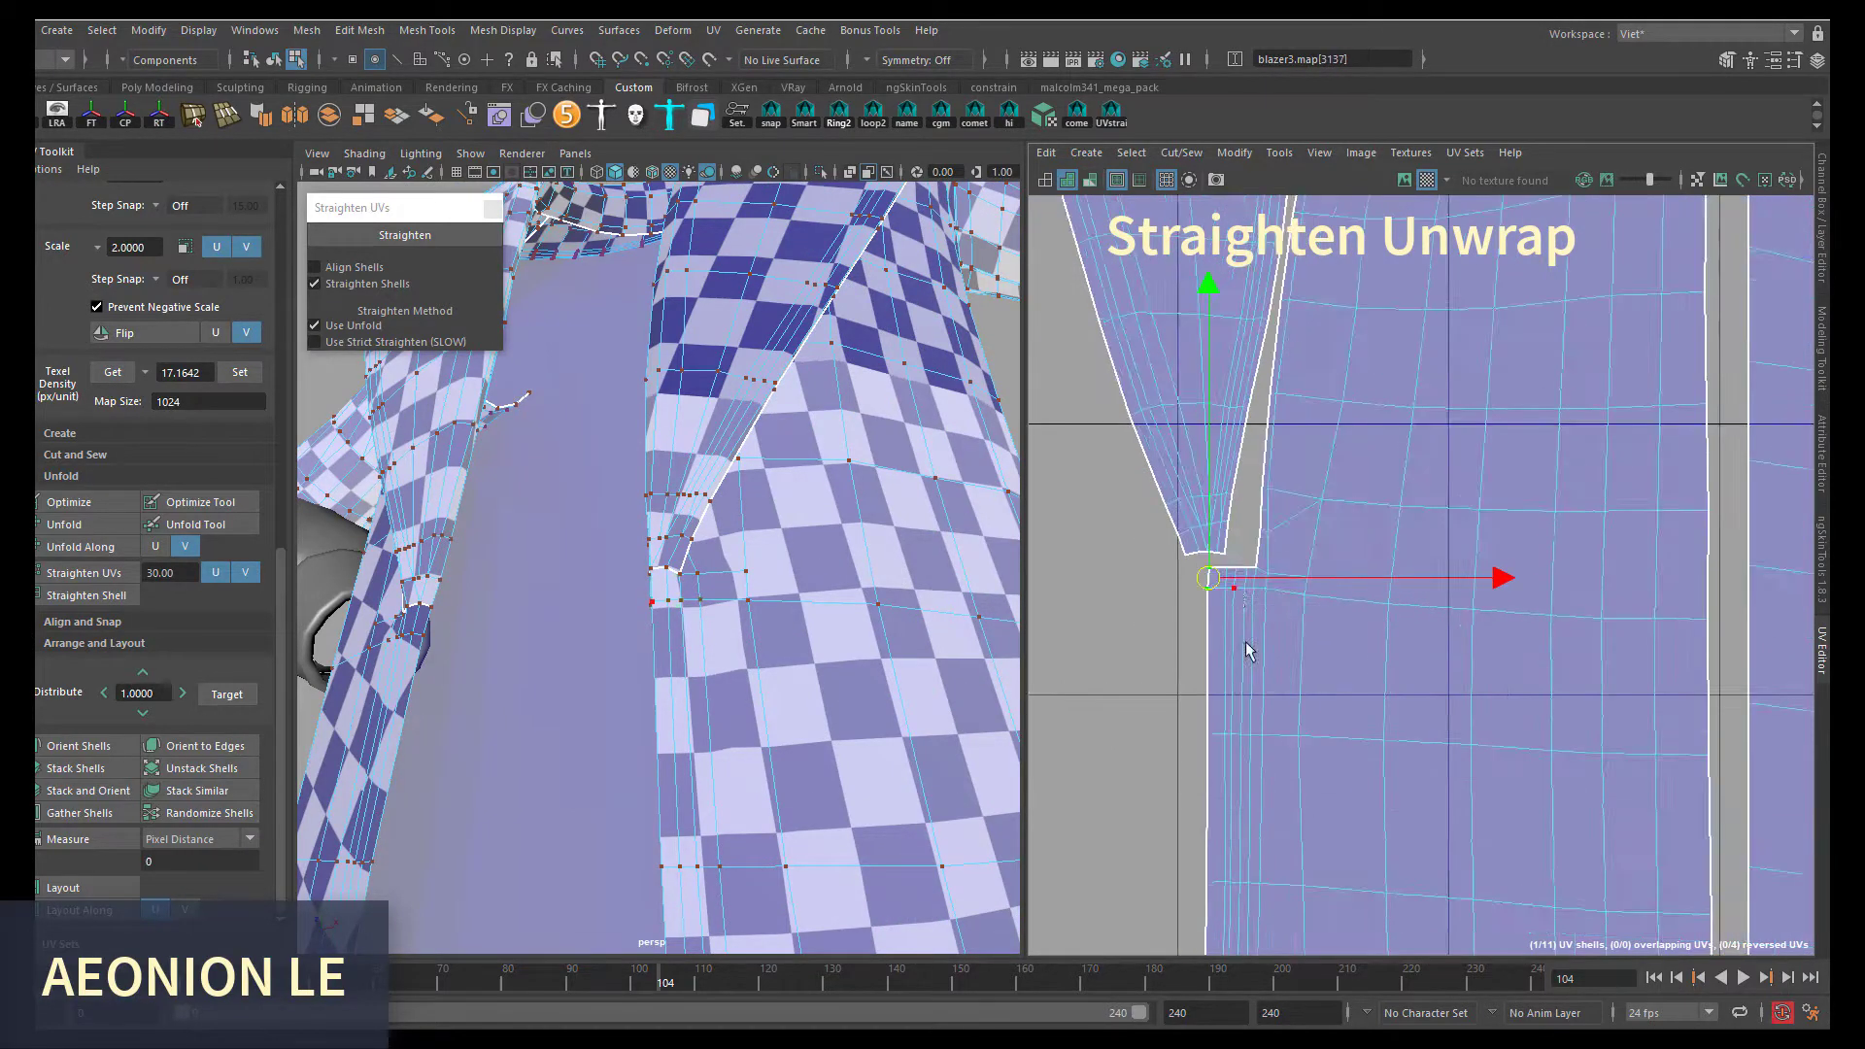
scroll(1263, 646, down, 5)
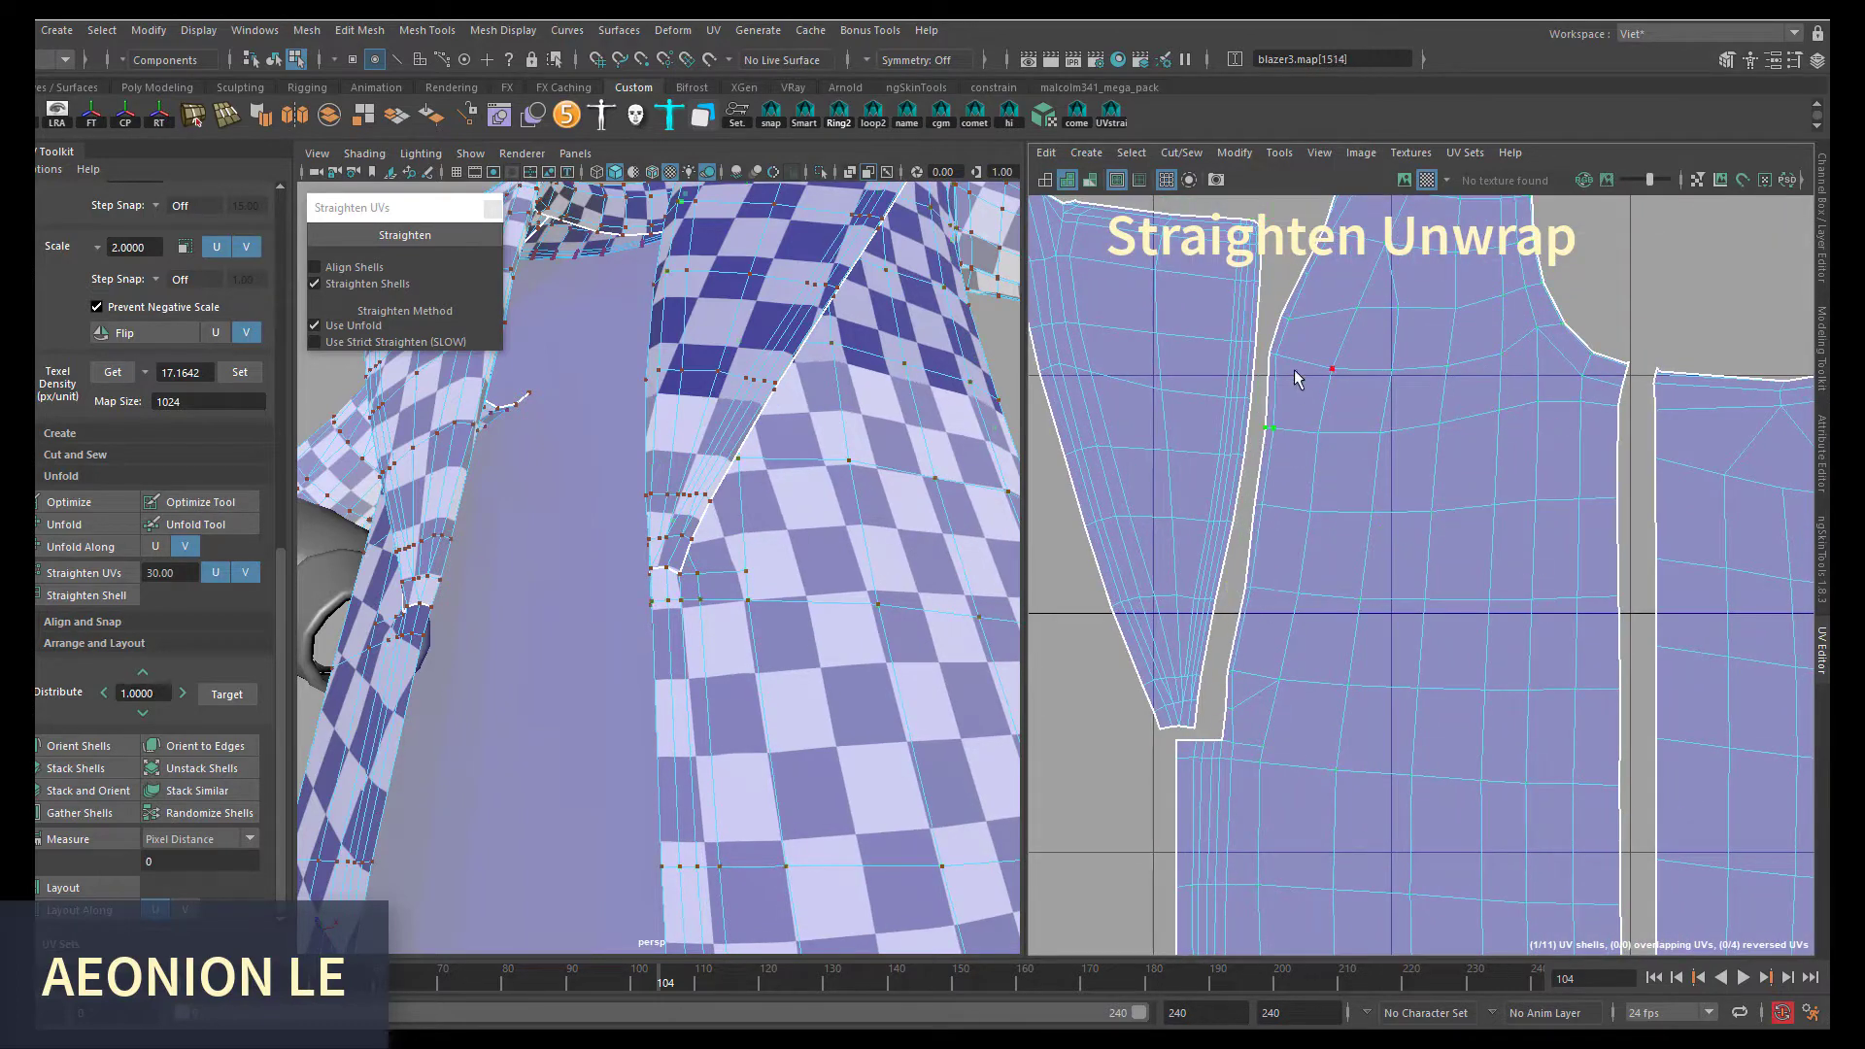
click(1268, 428)
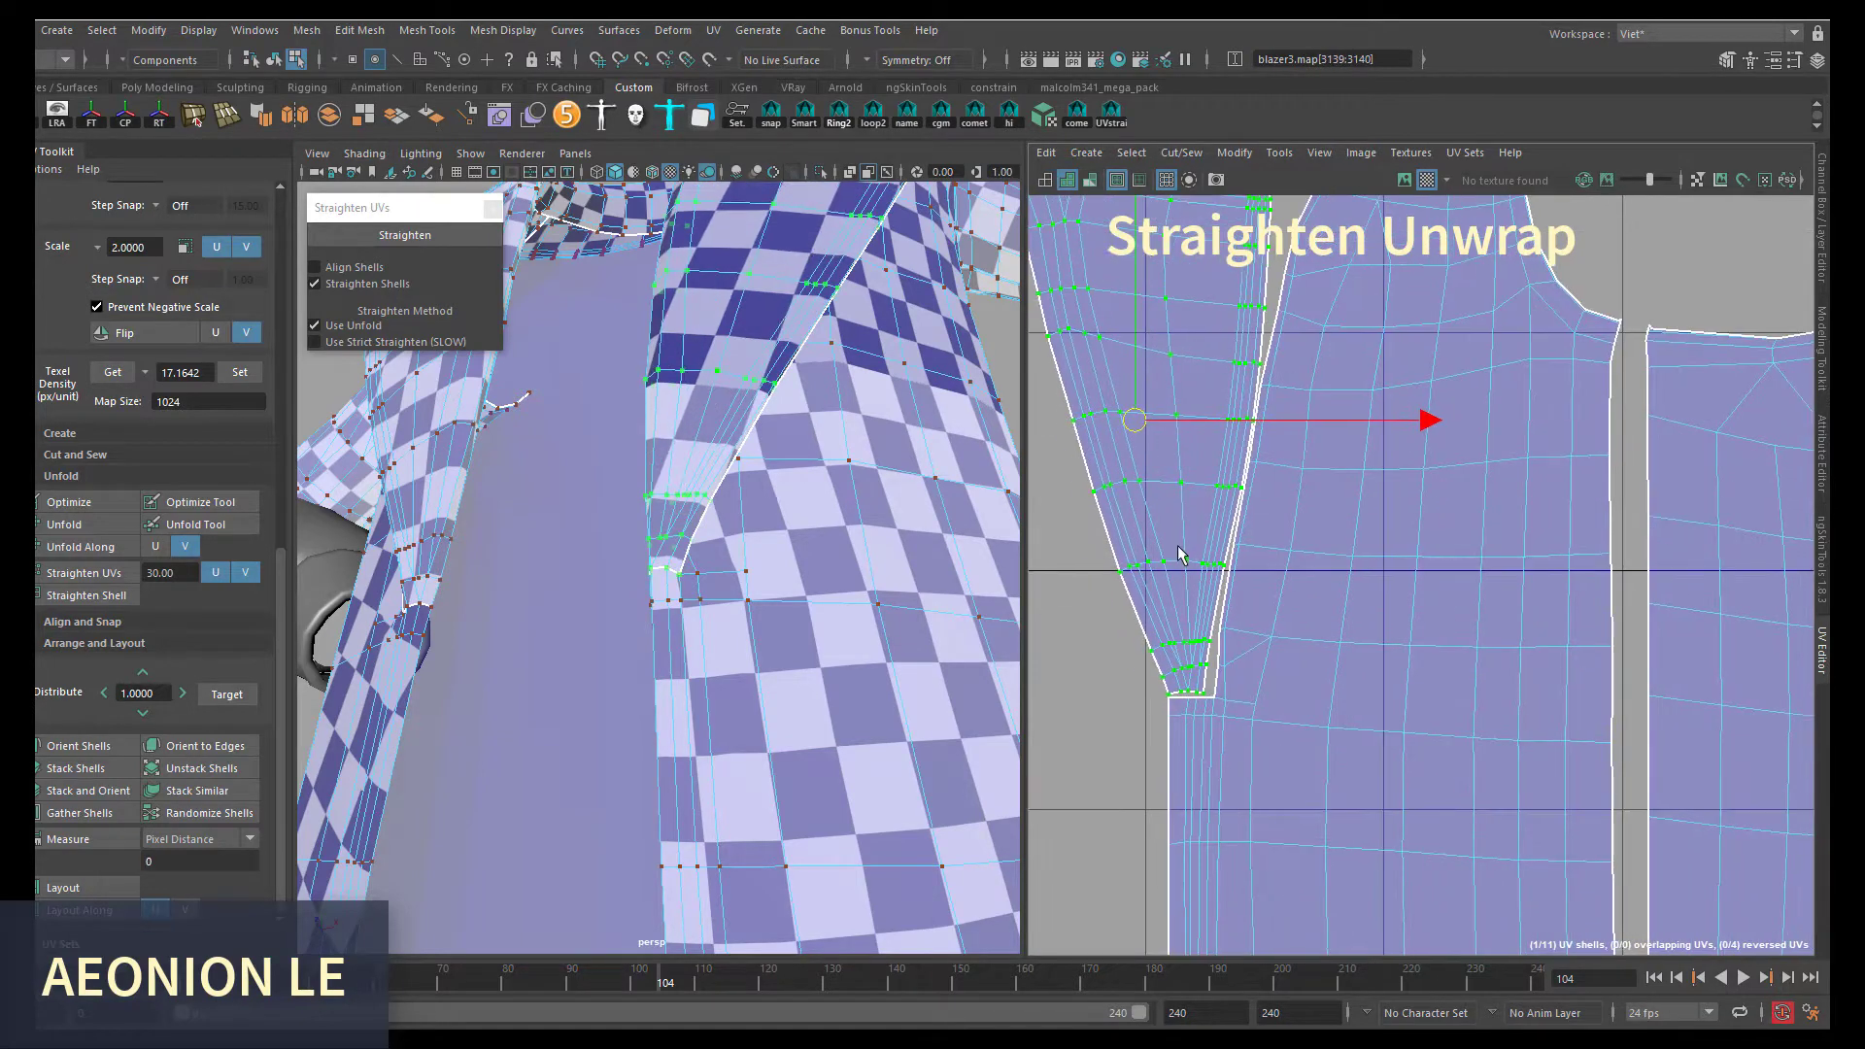
scroll(1232, 710, up, 5)
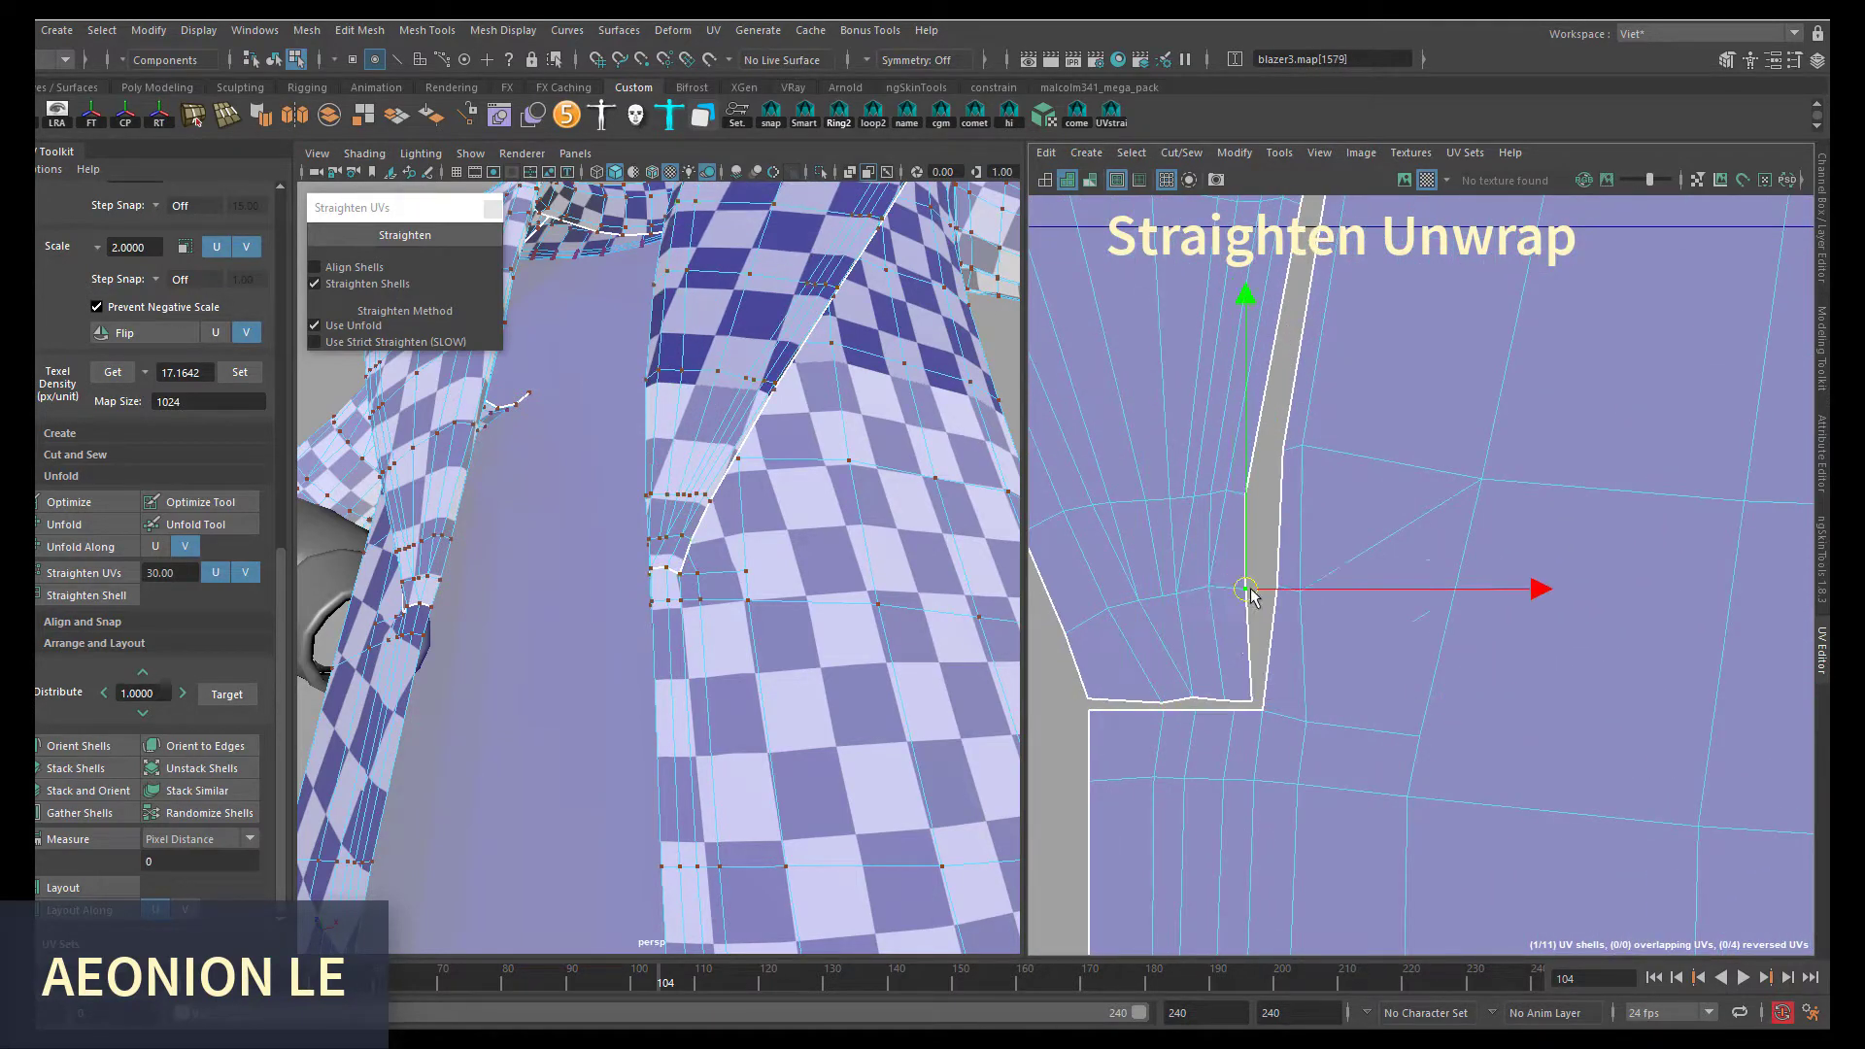
drag(1049, 680, 1050, 674)
shift+right_drag(1241, 614, 1276, 673)
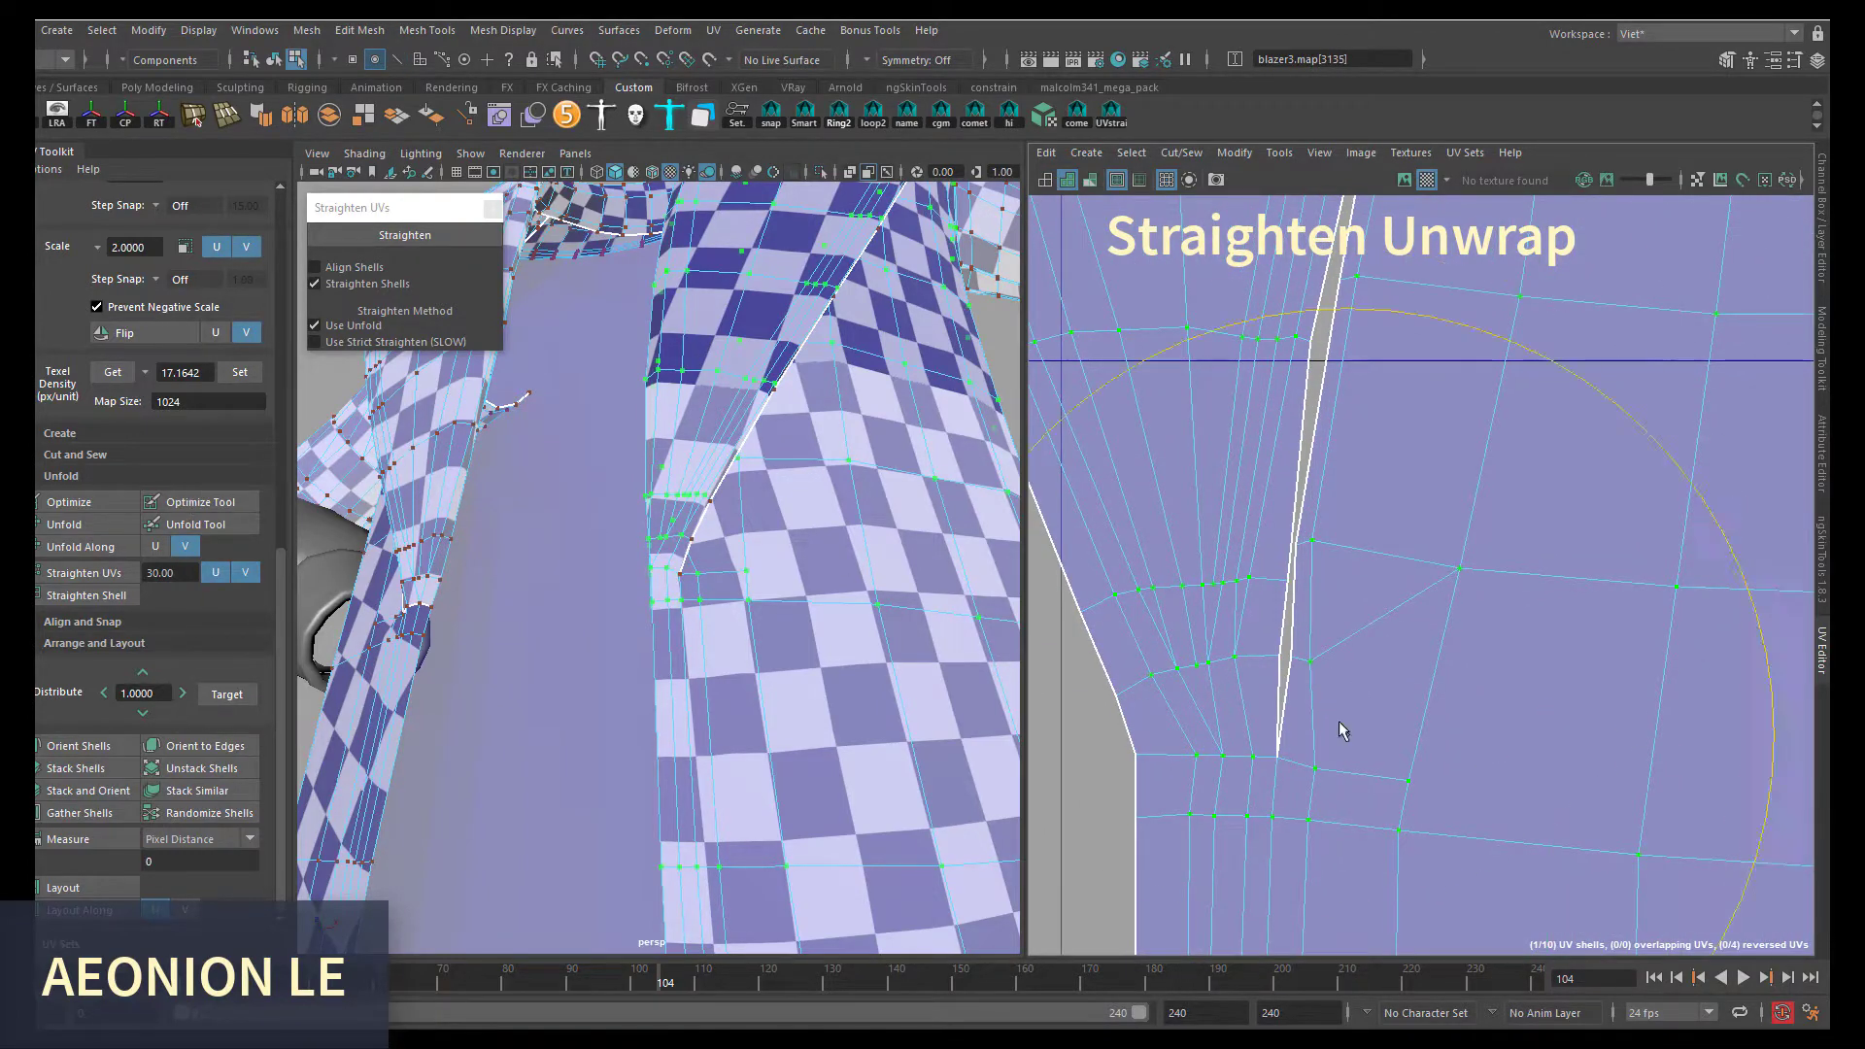
- Zoom in on the seam between the two jacket shells in edge selection mode
scroll(1359, 564, down, 5)
scroll(1403, 633, up, 3)
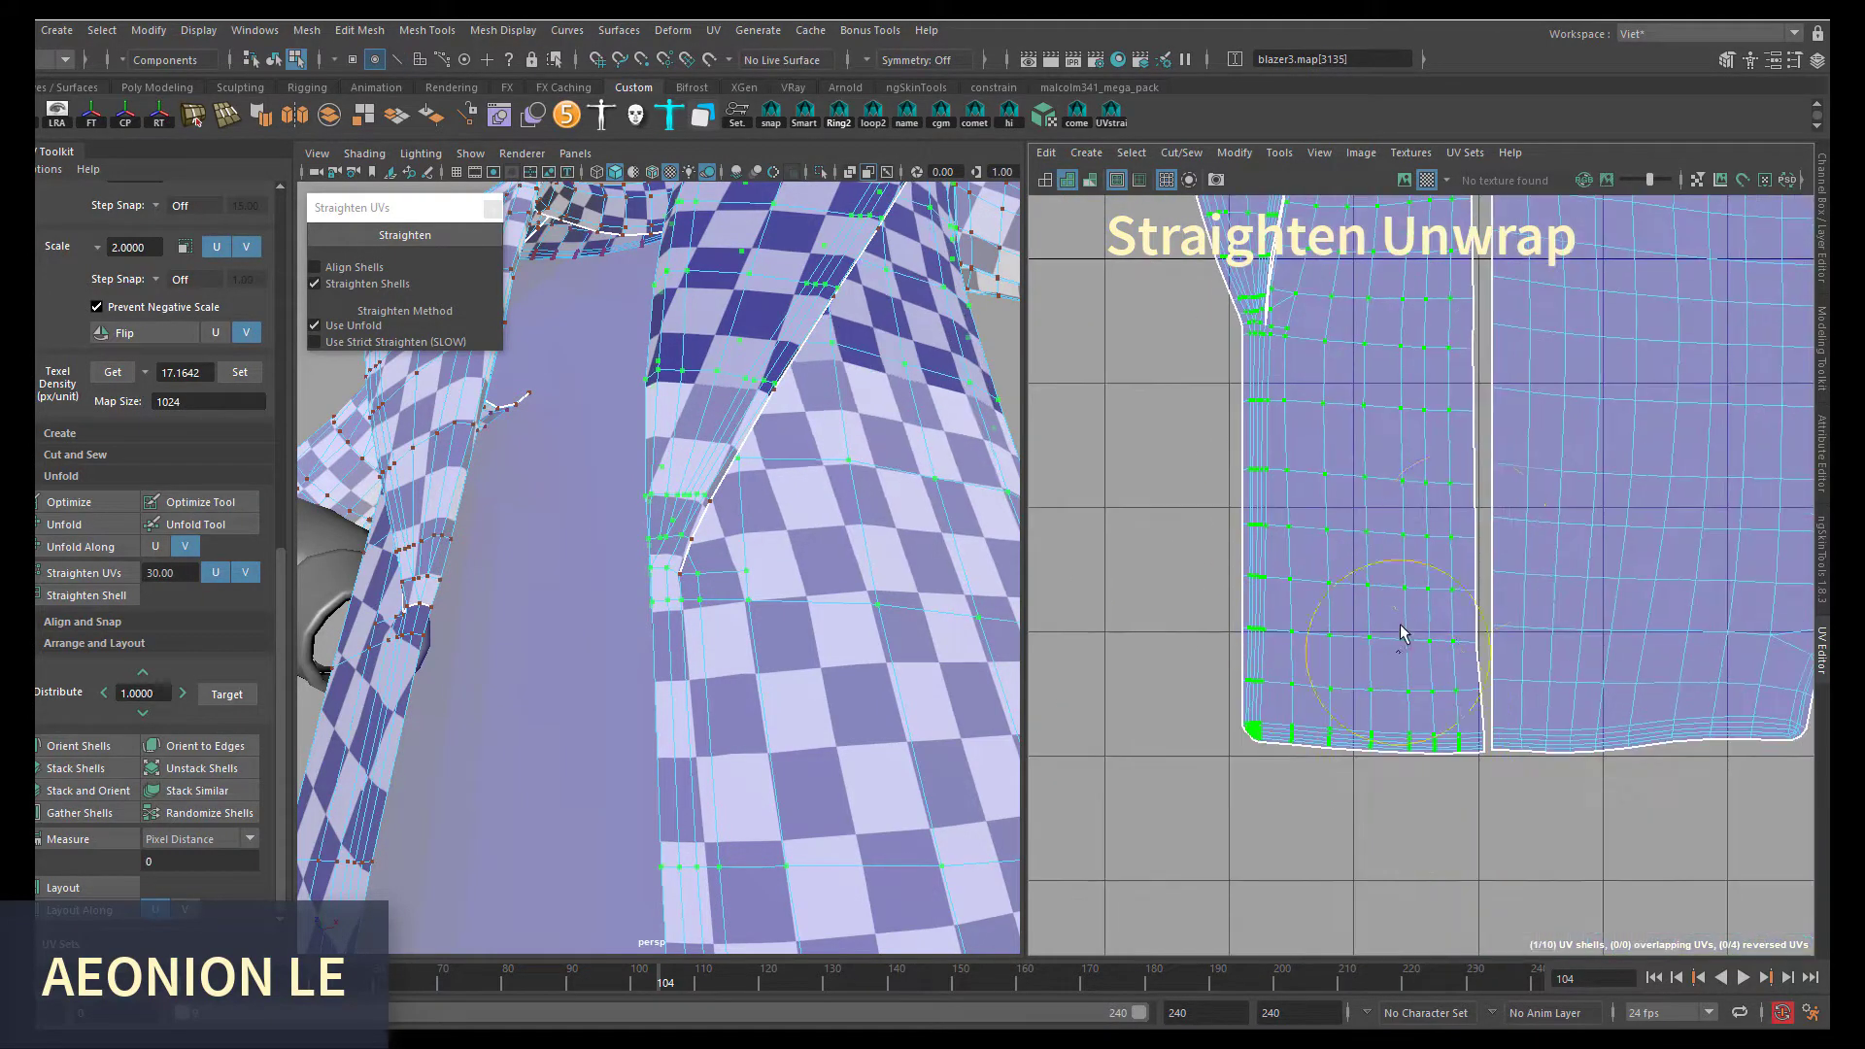
scroll(1386, 875, up, 2)
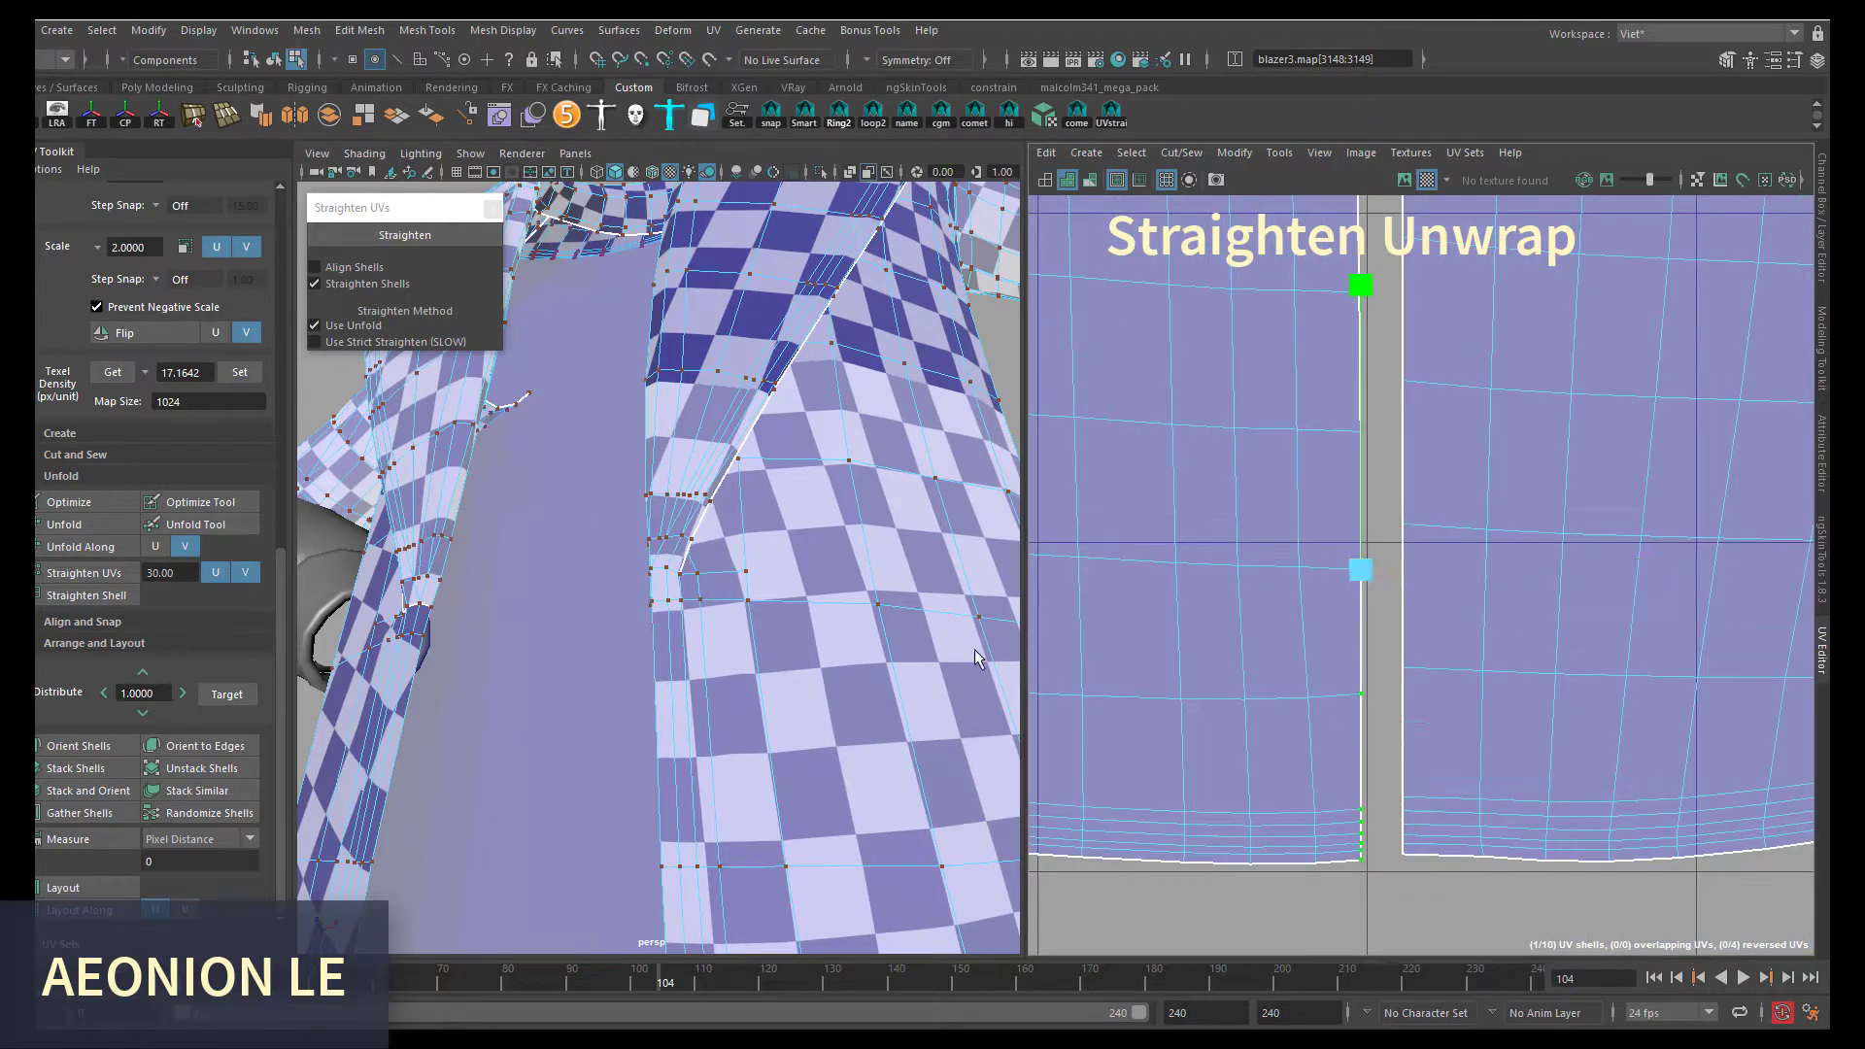
key(F10)
scroll(1329, 443, down, 5)
- Select the seam edge loop and apply Straighten UVs and Unfold Along to the body shell
double_click(1307, 808)
scroll(1357, 645, up, 2)
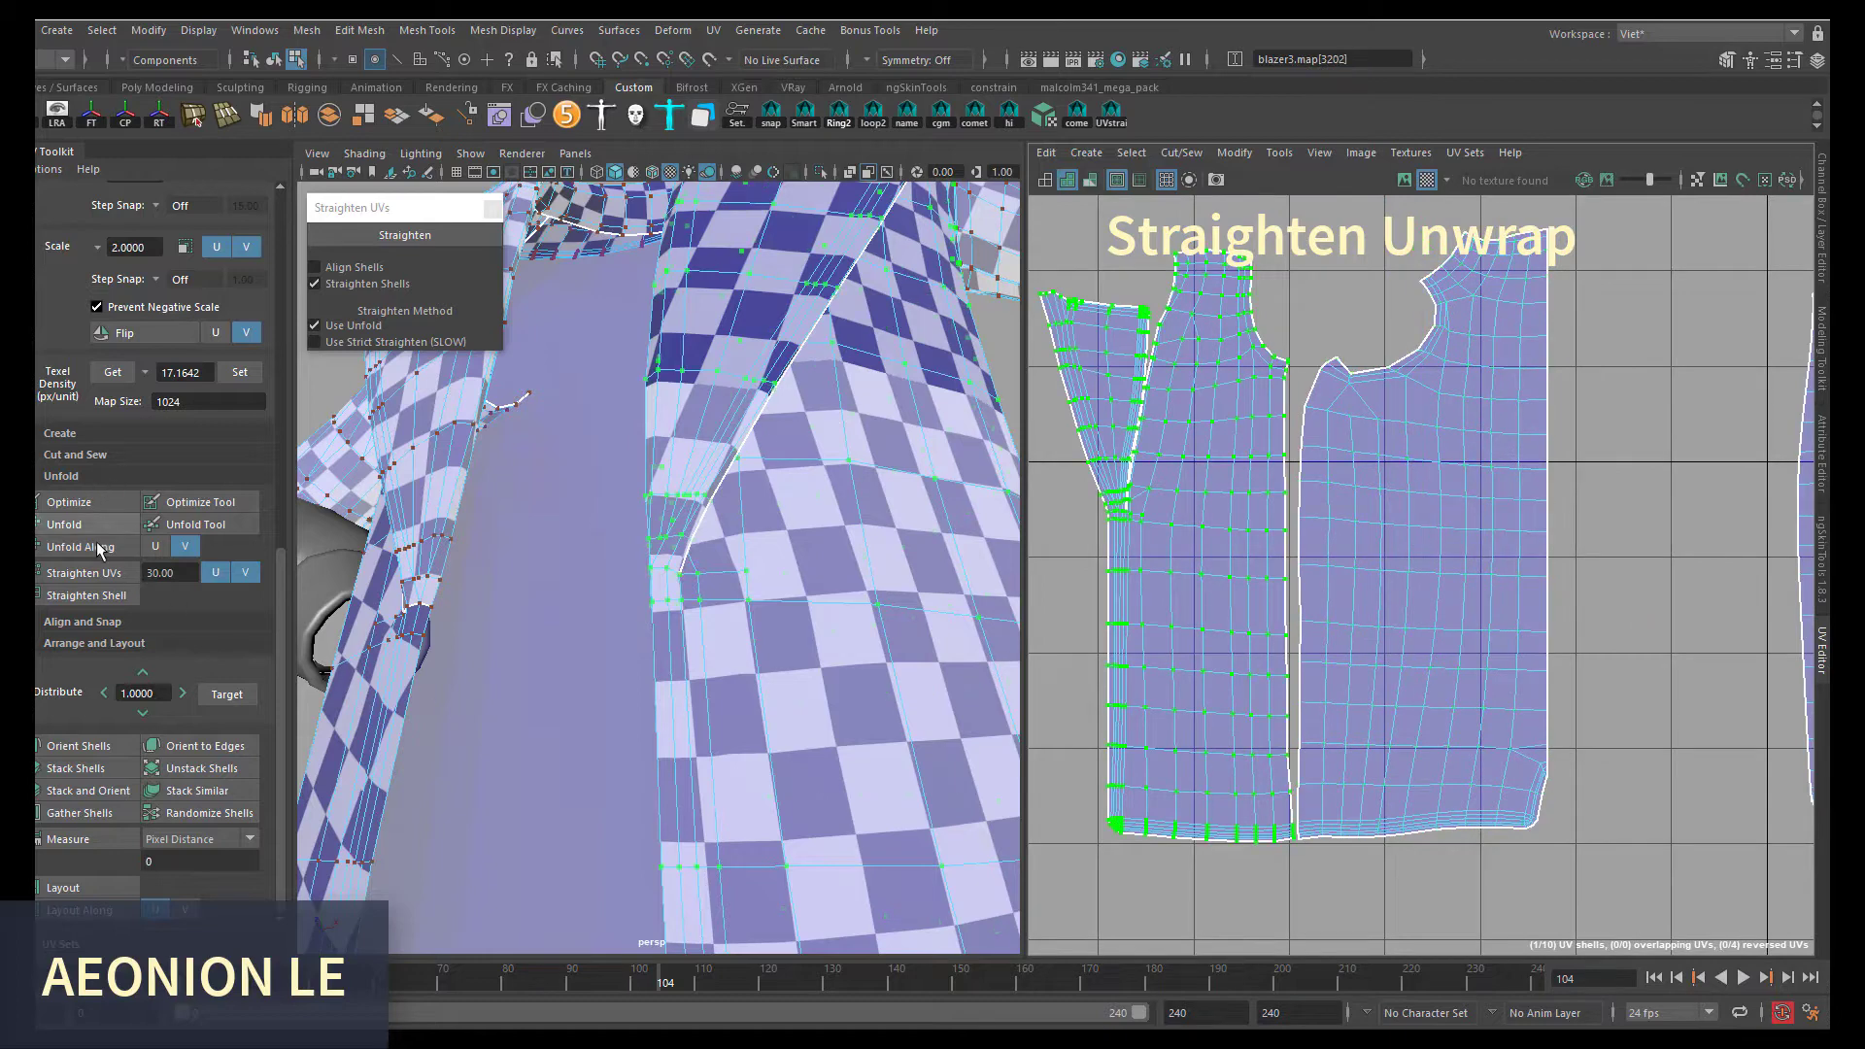
click(64, 525)
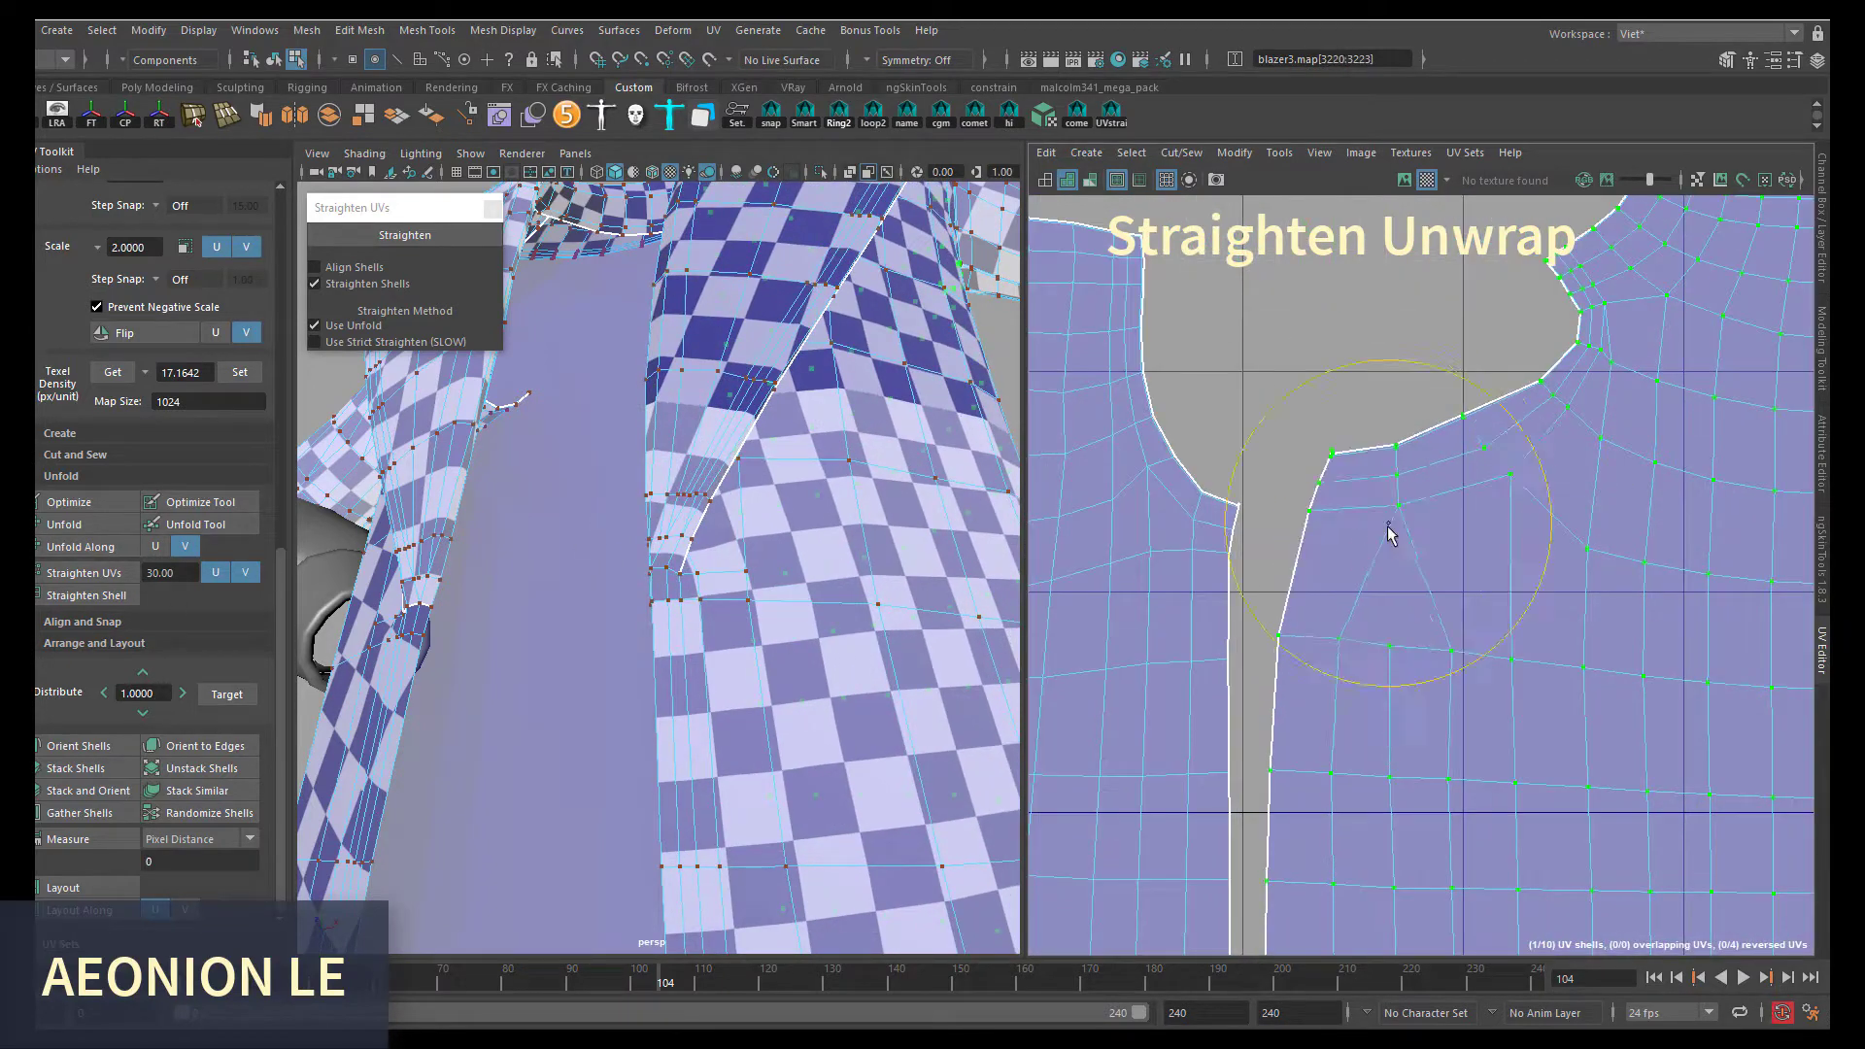
alt+middle_drag(1285, 575, 1320, 491)
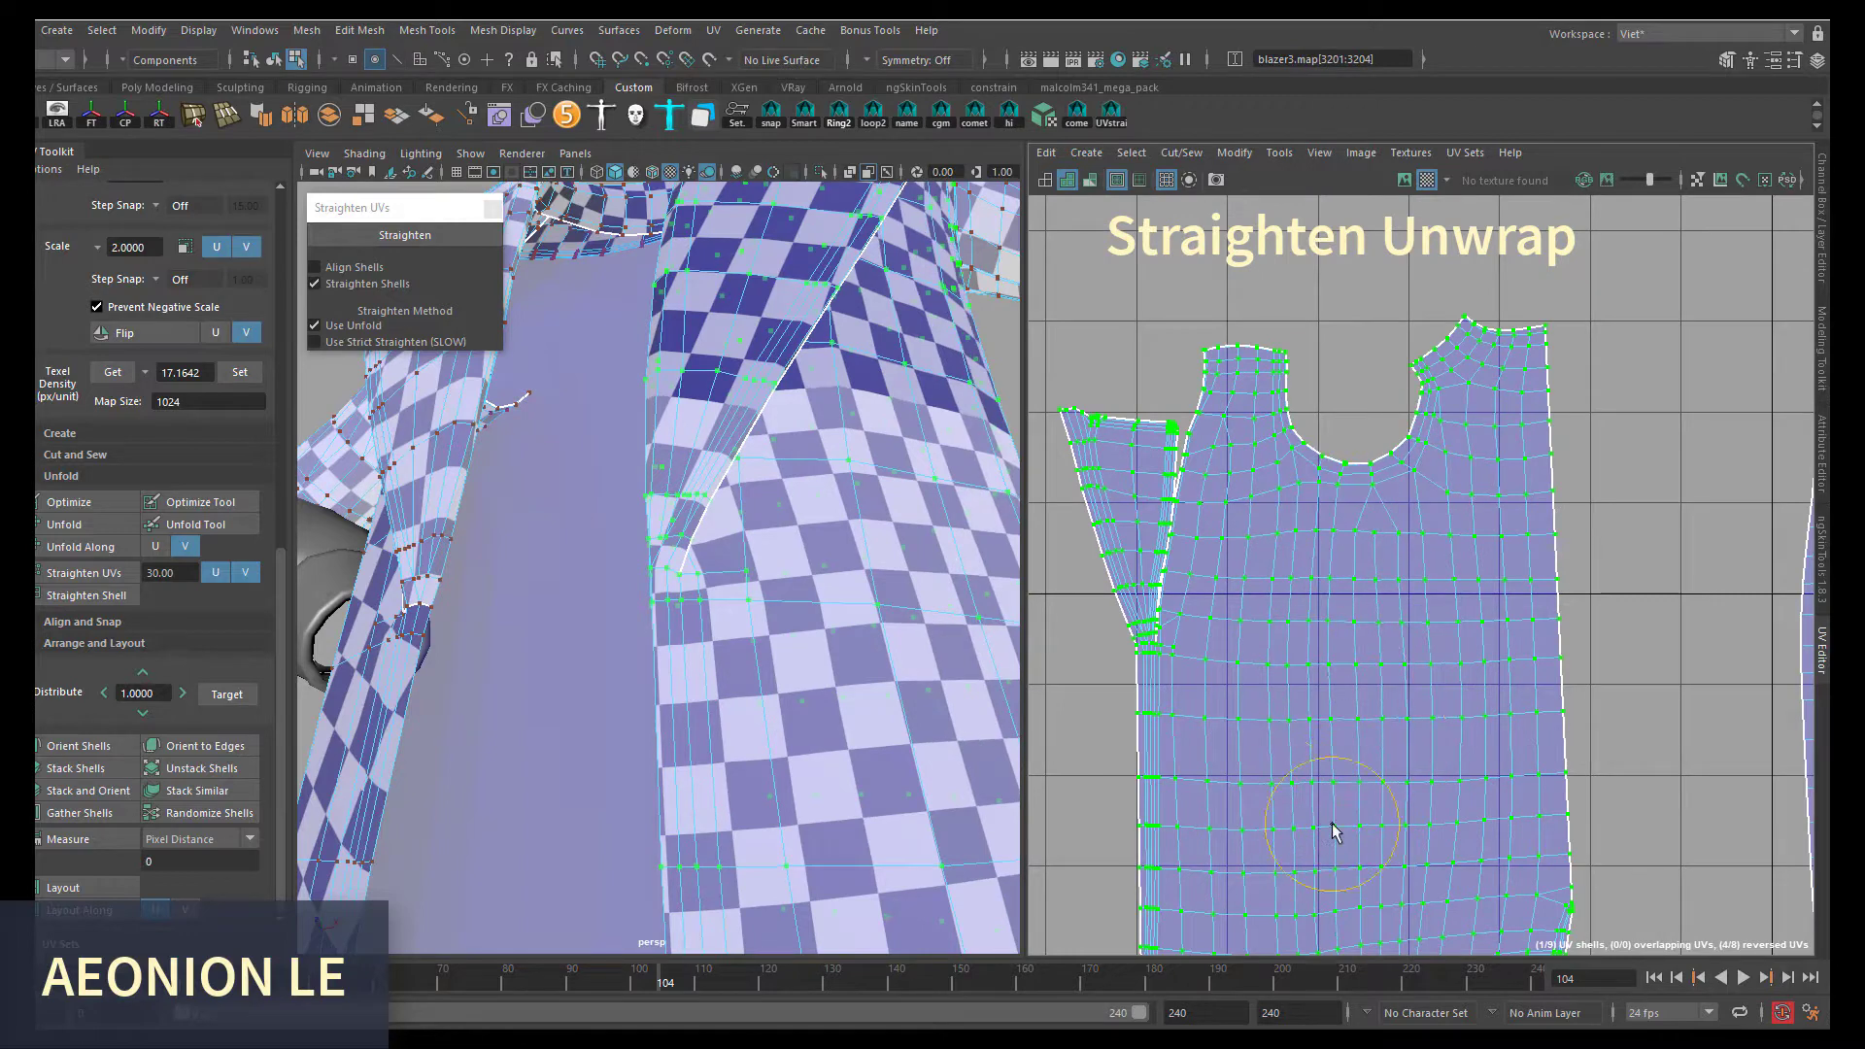
alt+middle_drag(1283, 939, 1276, 696)
alt+middle_drag(1281, 293, 1280, 478)
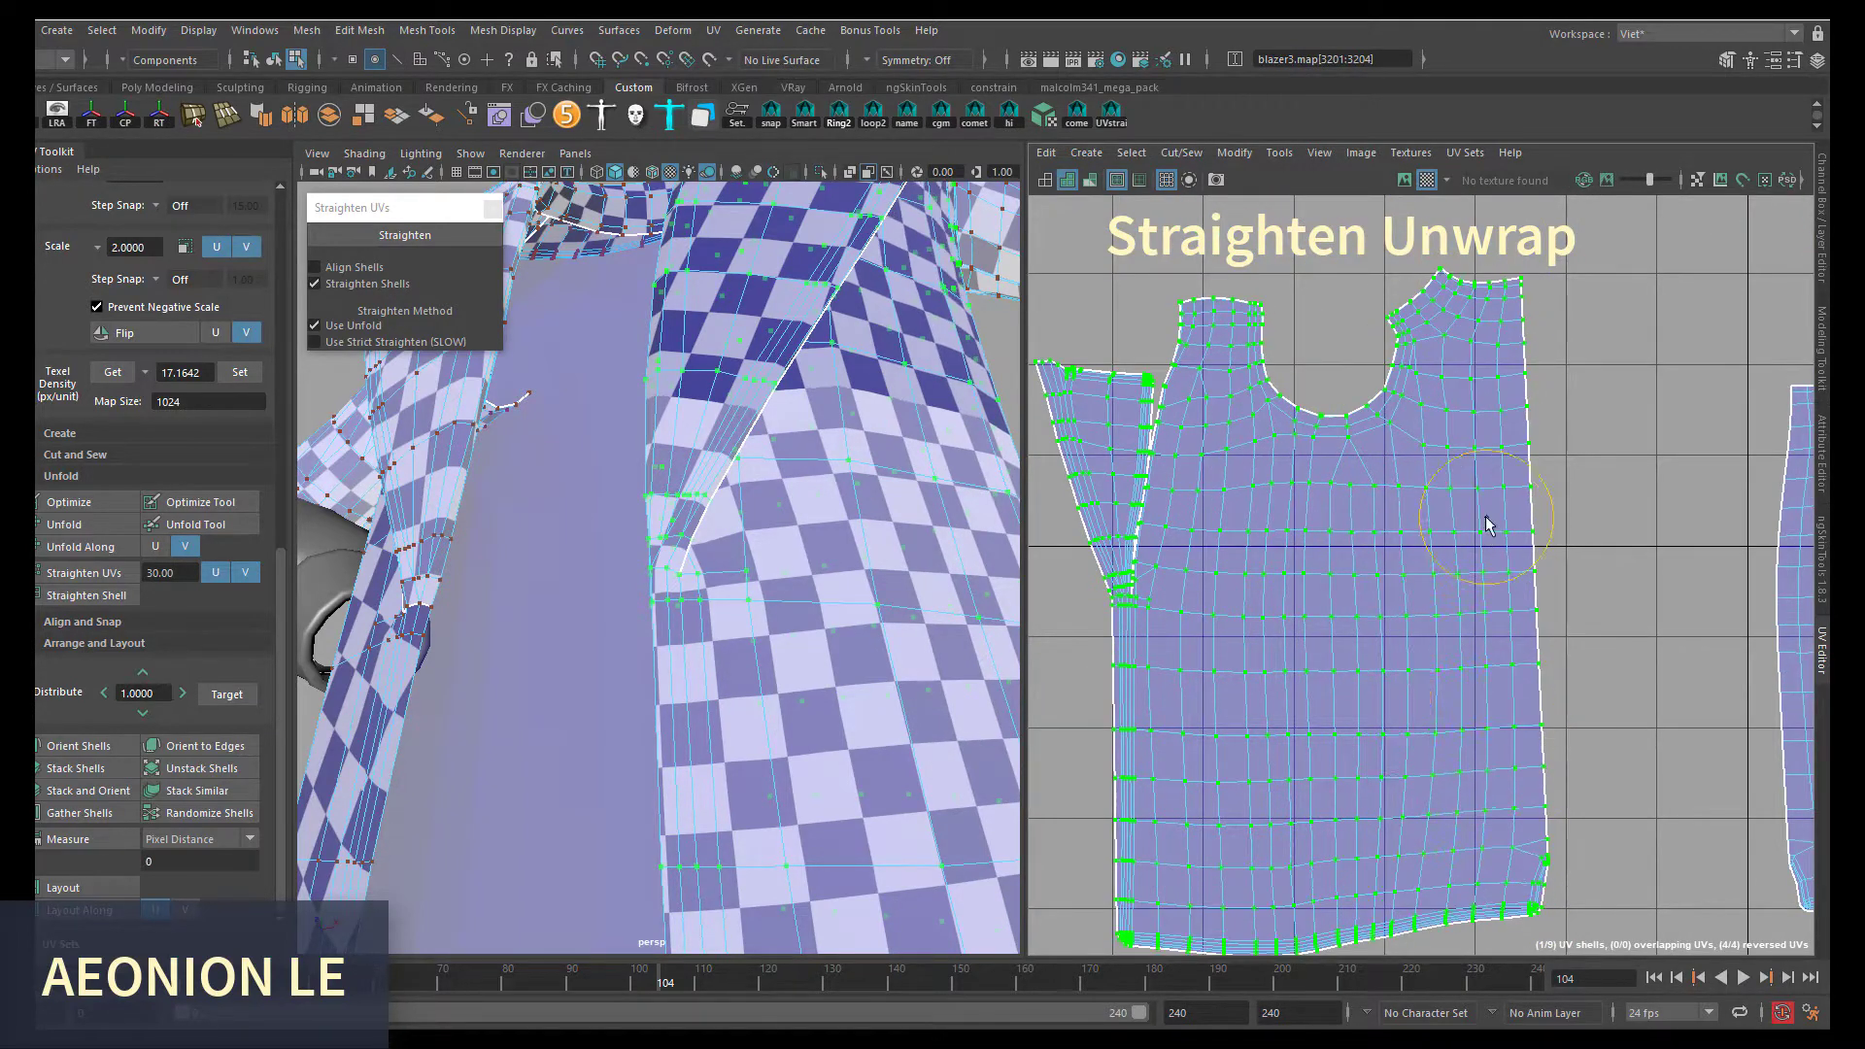
click(83, 573)
- Even out the shell's bottom-right hem corner by soft-select moving its UV
scroll(1429, 692, up, 1)
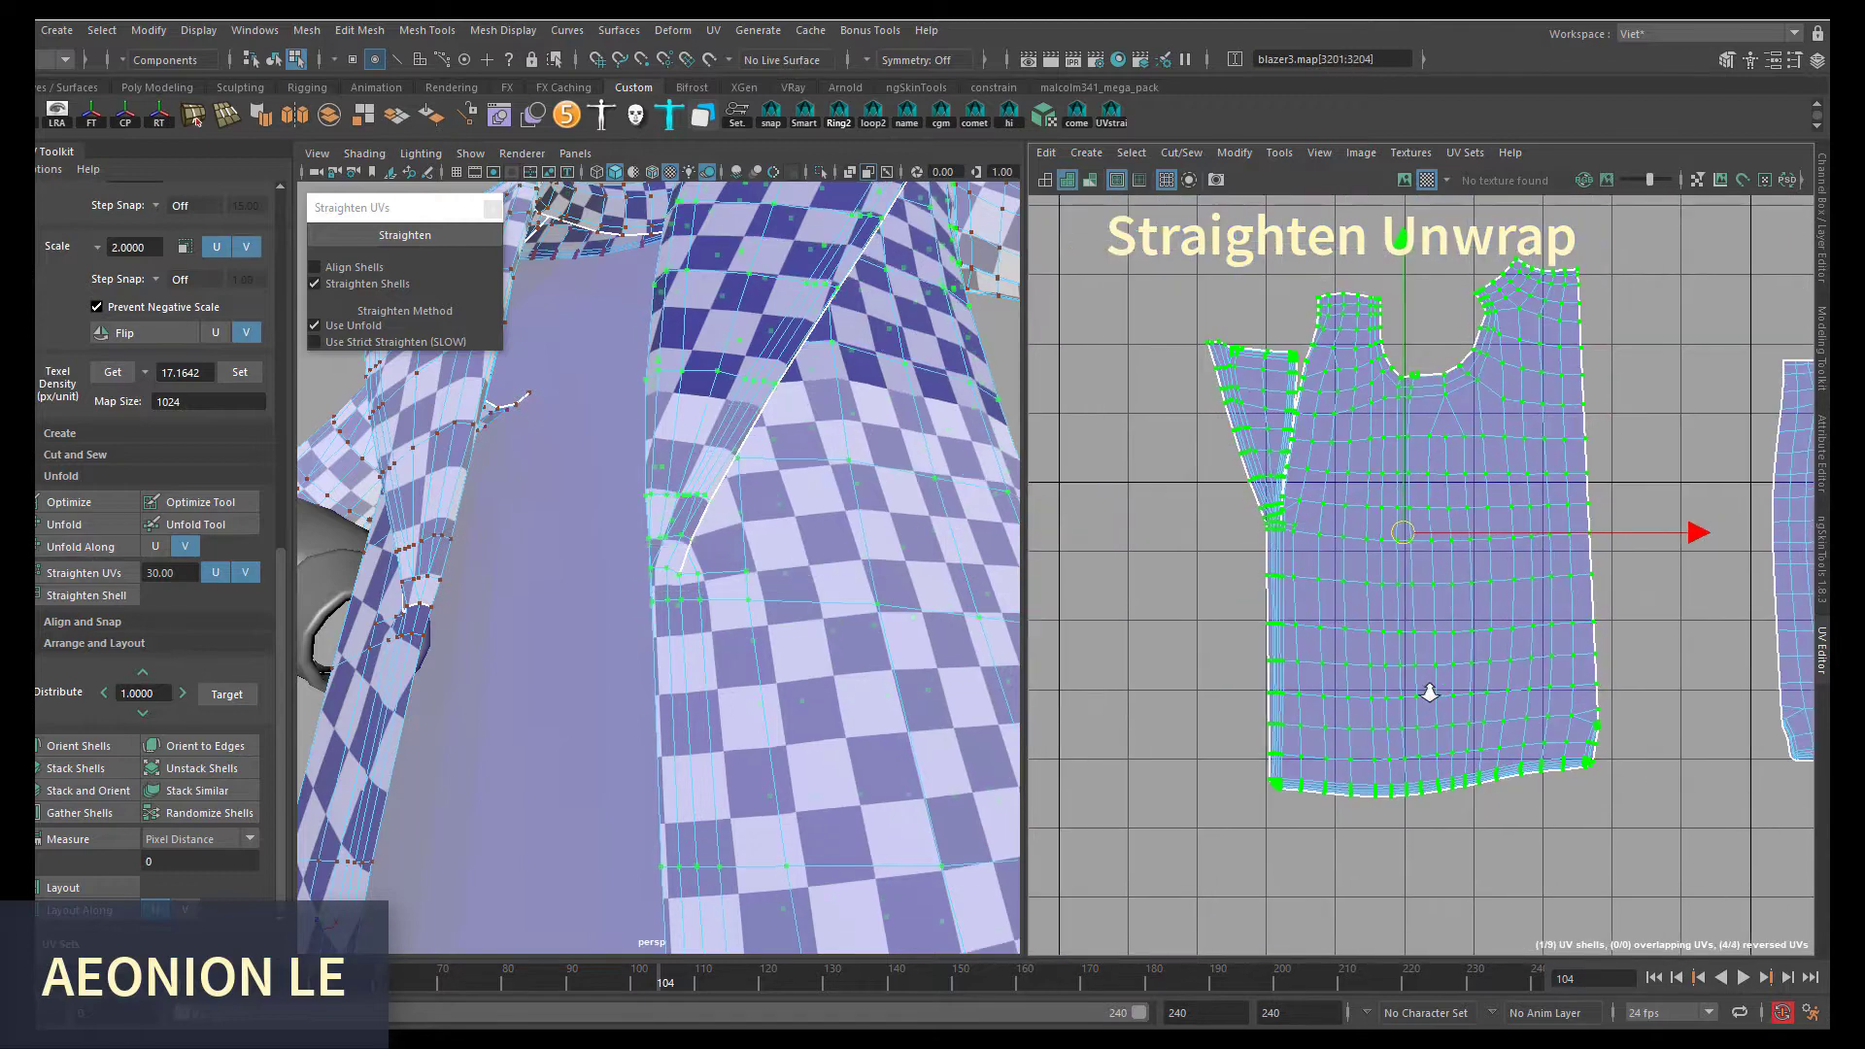
scroll(1453, 452, up, 1)
alt+middle_drag(1481, 386, 1442, 217)
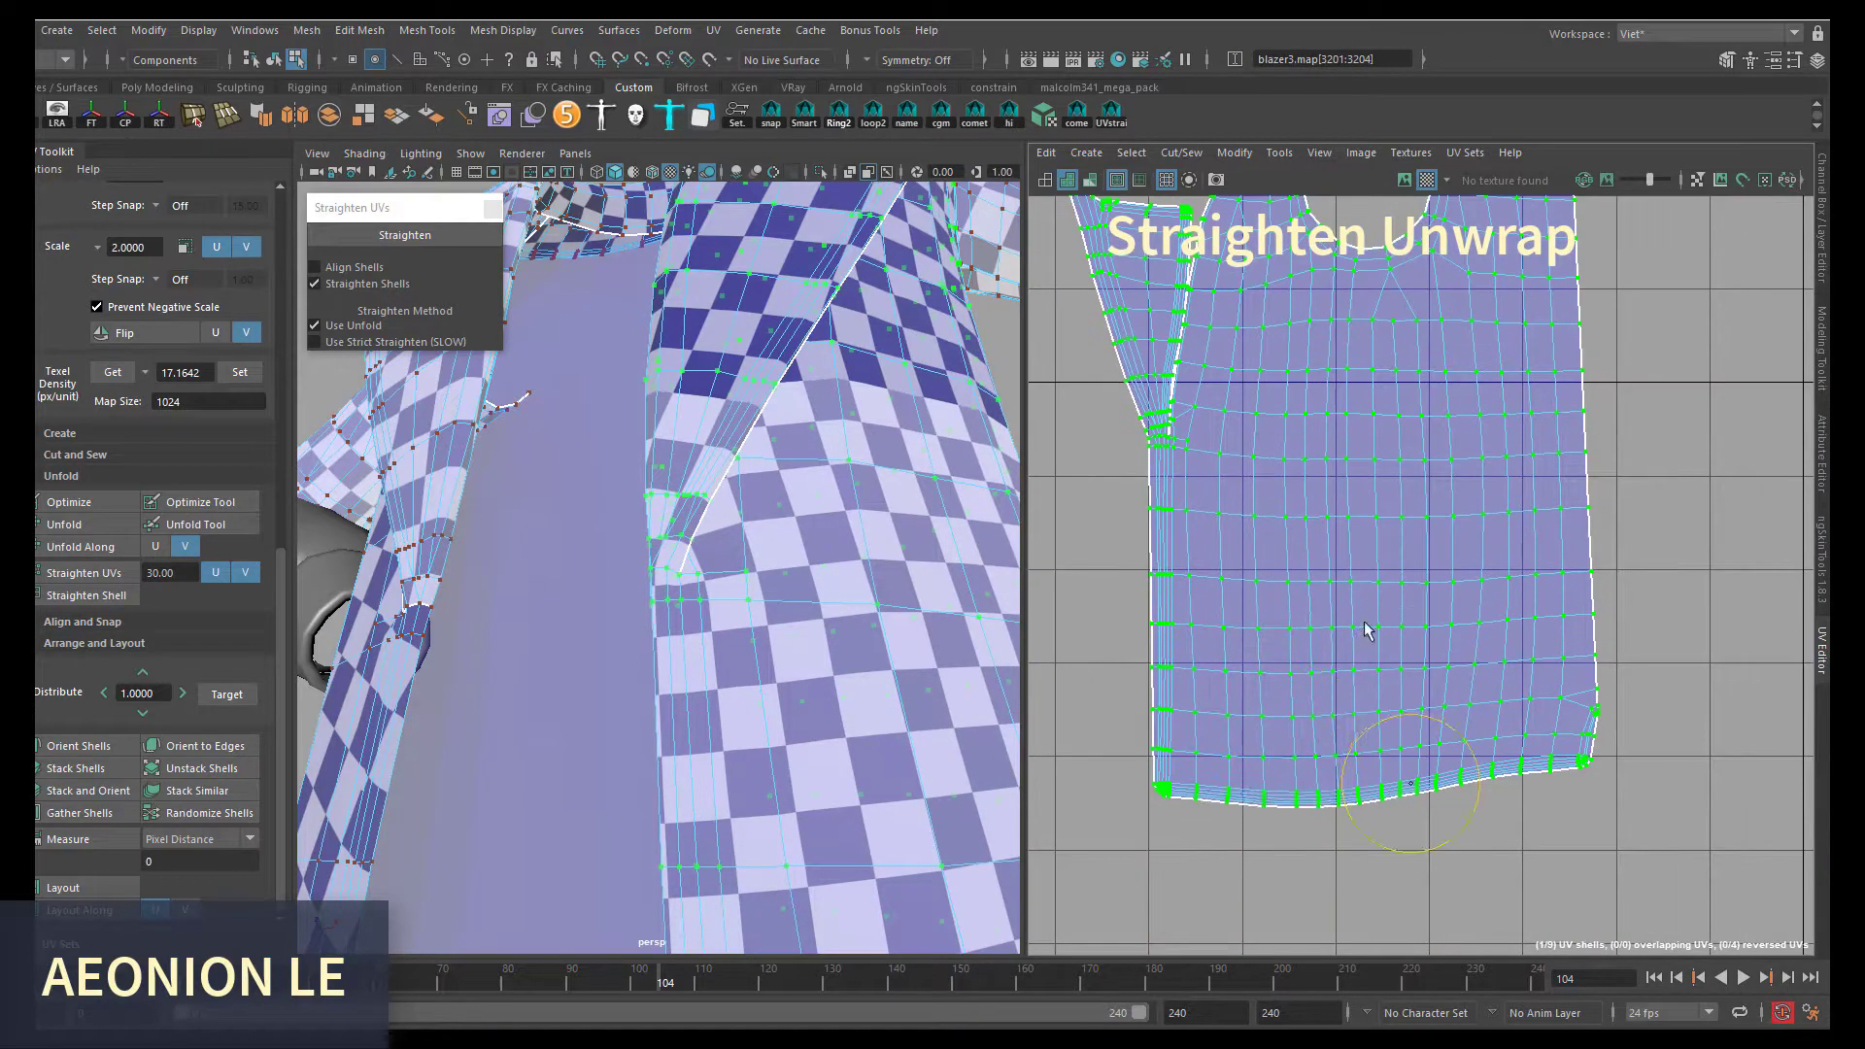
alt+middle_drag(1254, 347, 1240, 557)
scroll(1245, 445, up, 3)
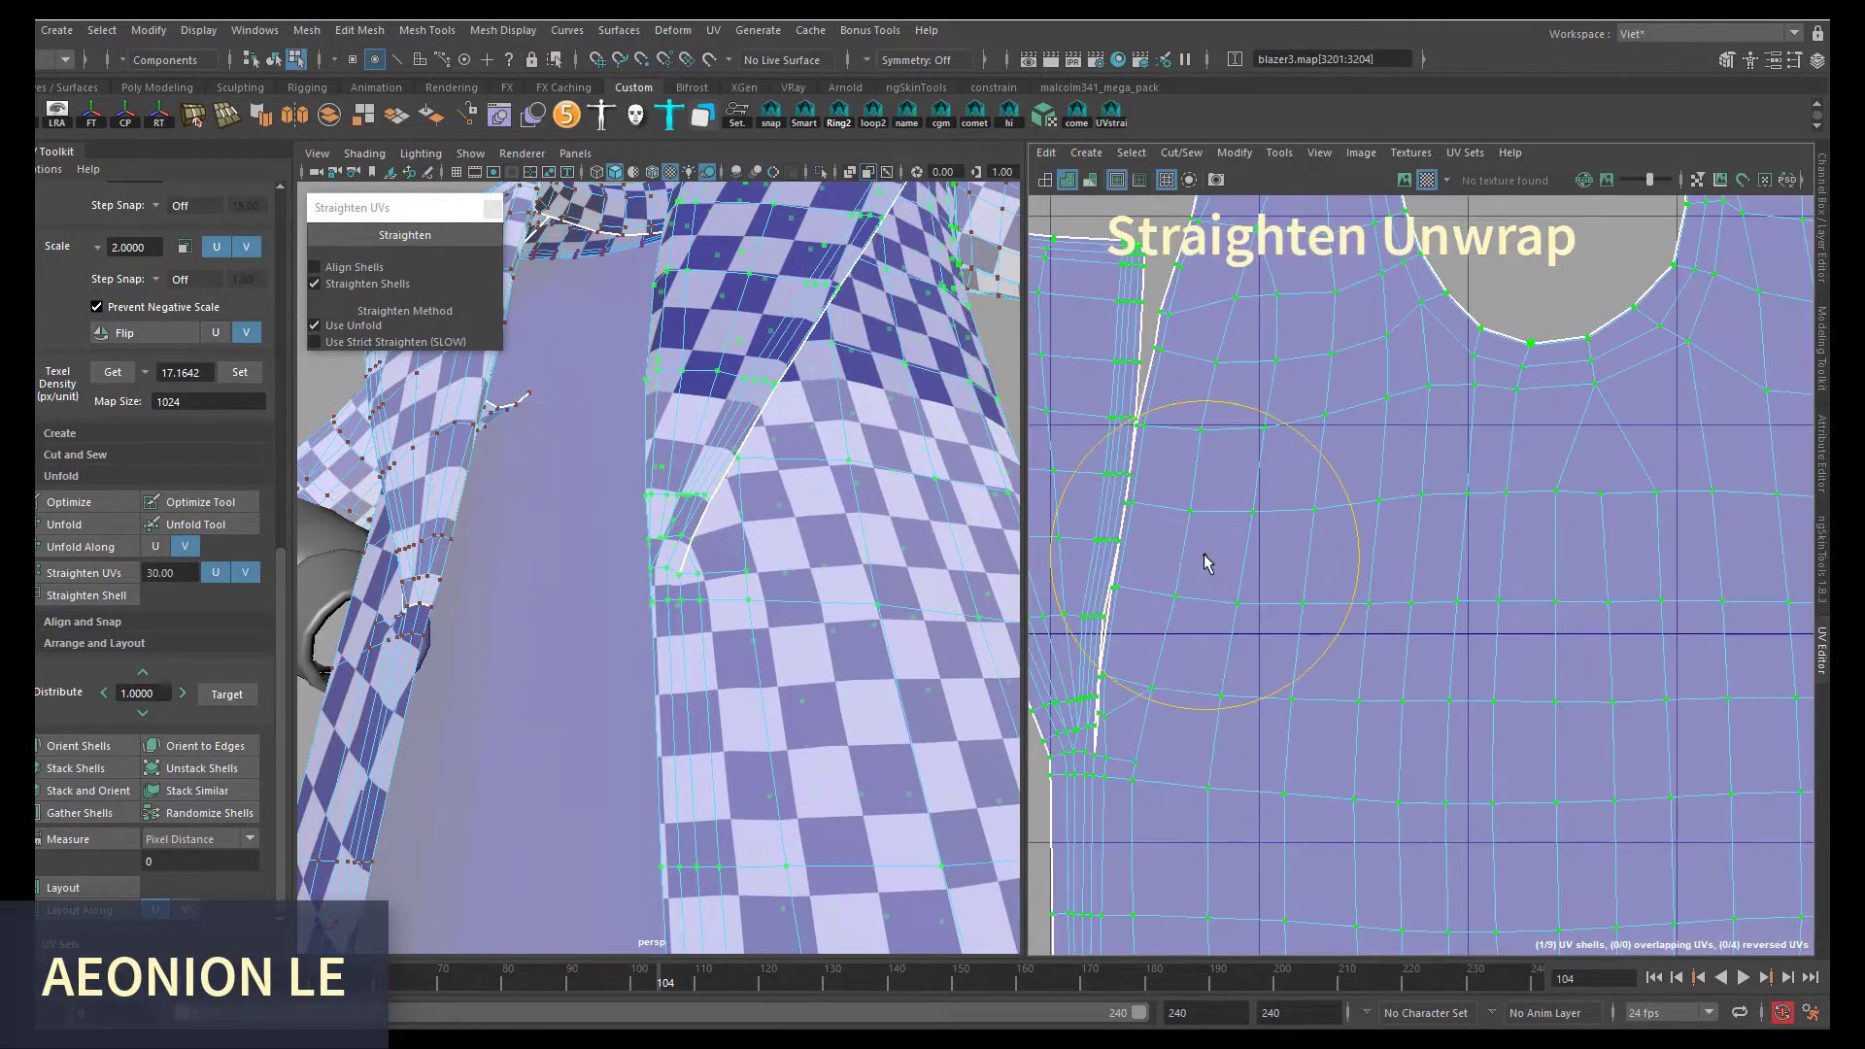
scroll(1204, 554, down, 3)
scroll(1522, 784, up, 3)
click(1552, 726)
key(b)
key(w)
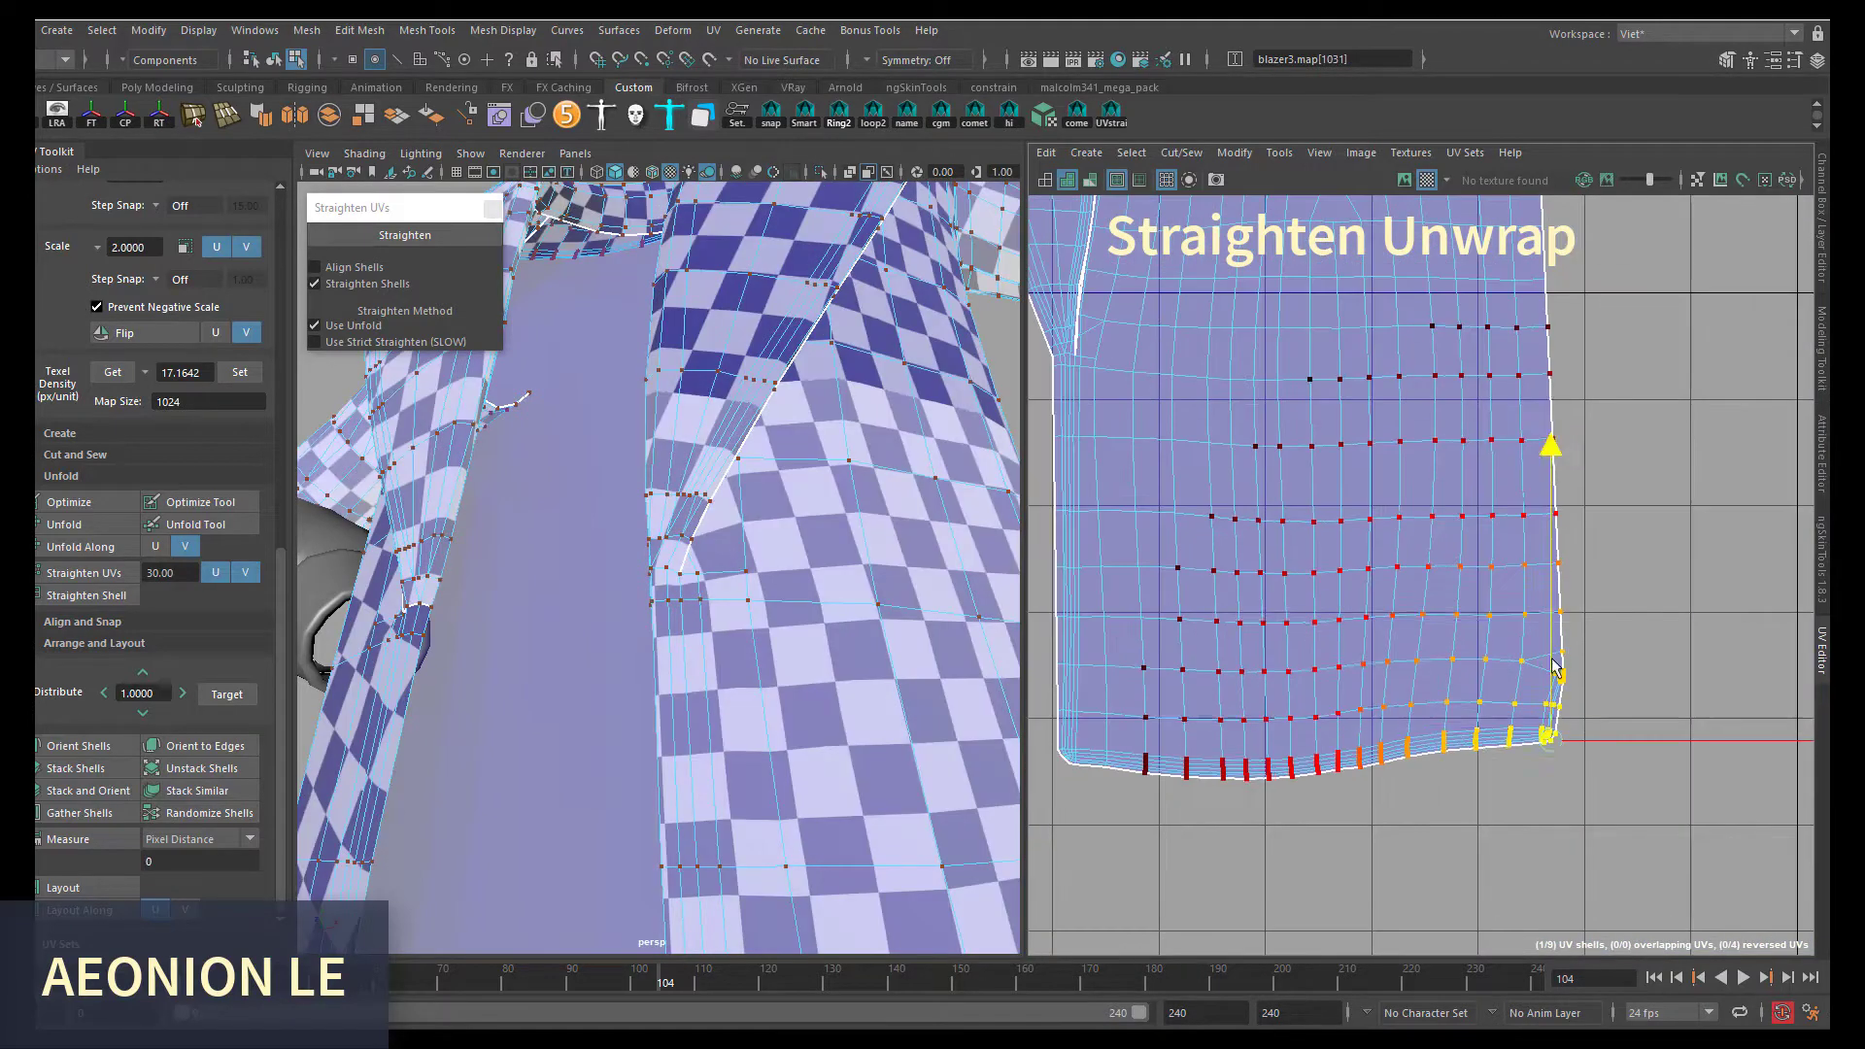
scroll(1249, 806, down, 2)
drag(1528, 756, 1542, 714)
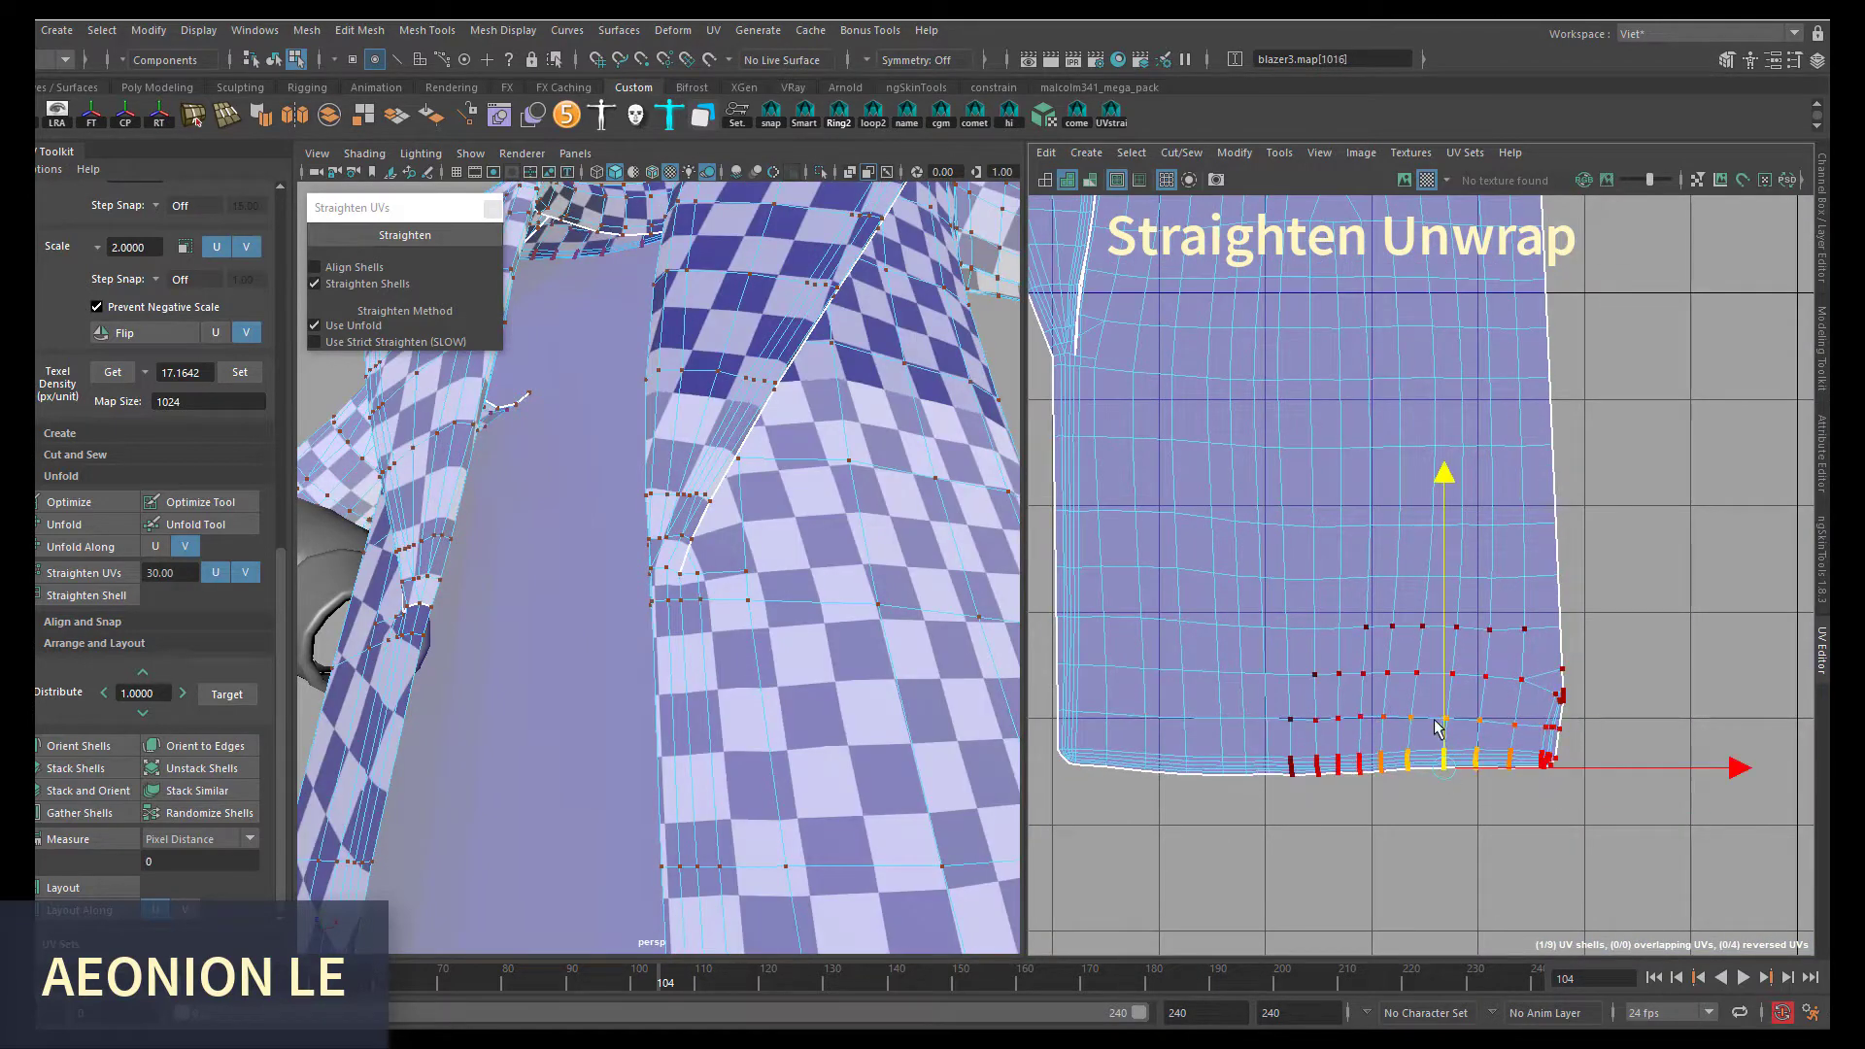
- Select the bottom-left corner and right-edge UVs, then check the neckline
click(1067, 757)
scroll(1204, 680, down, 3)
click(1386, 625)
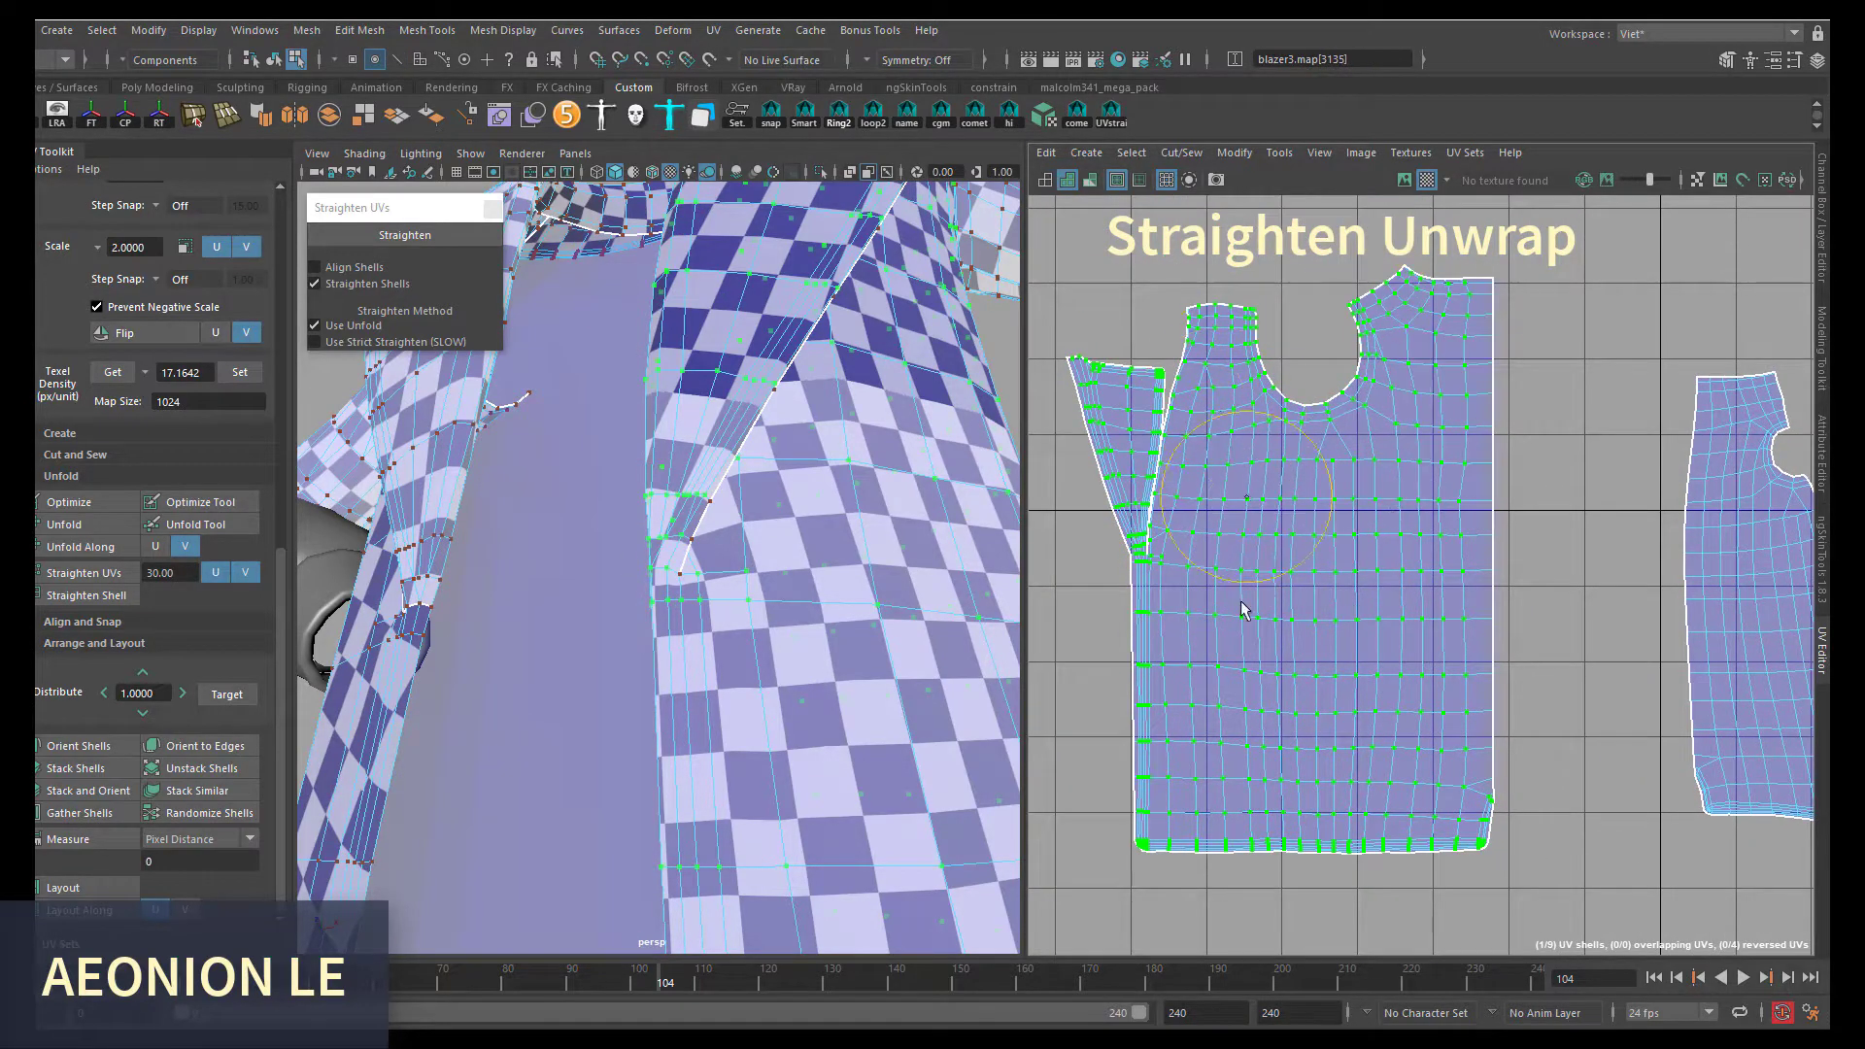
scroll(1394, 544, up, 5)
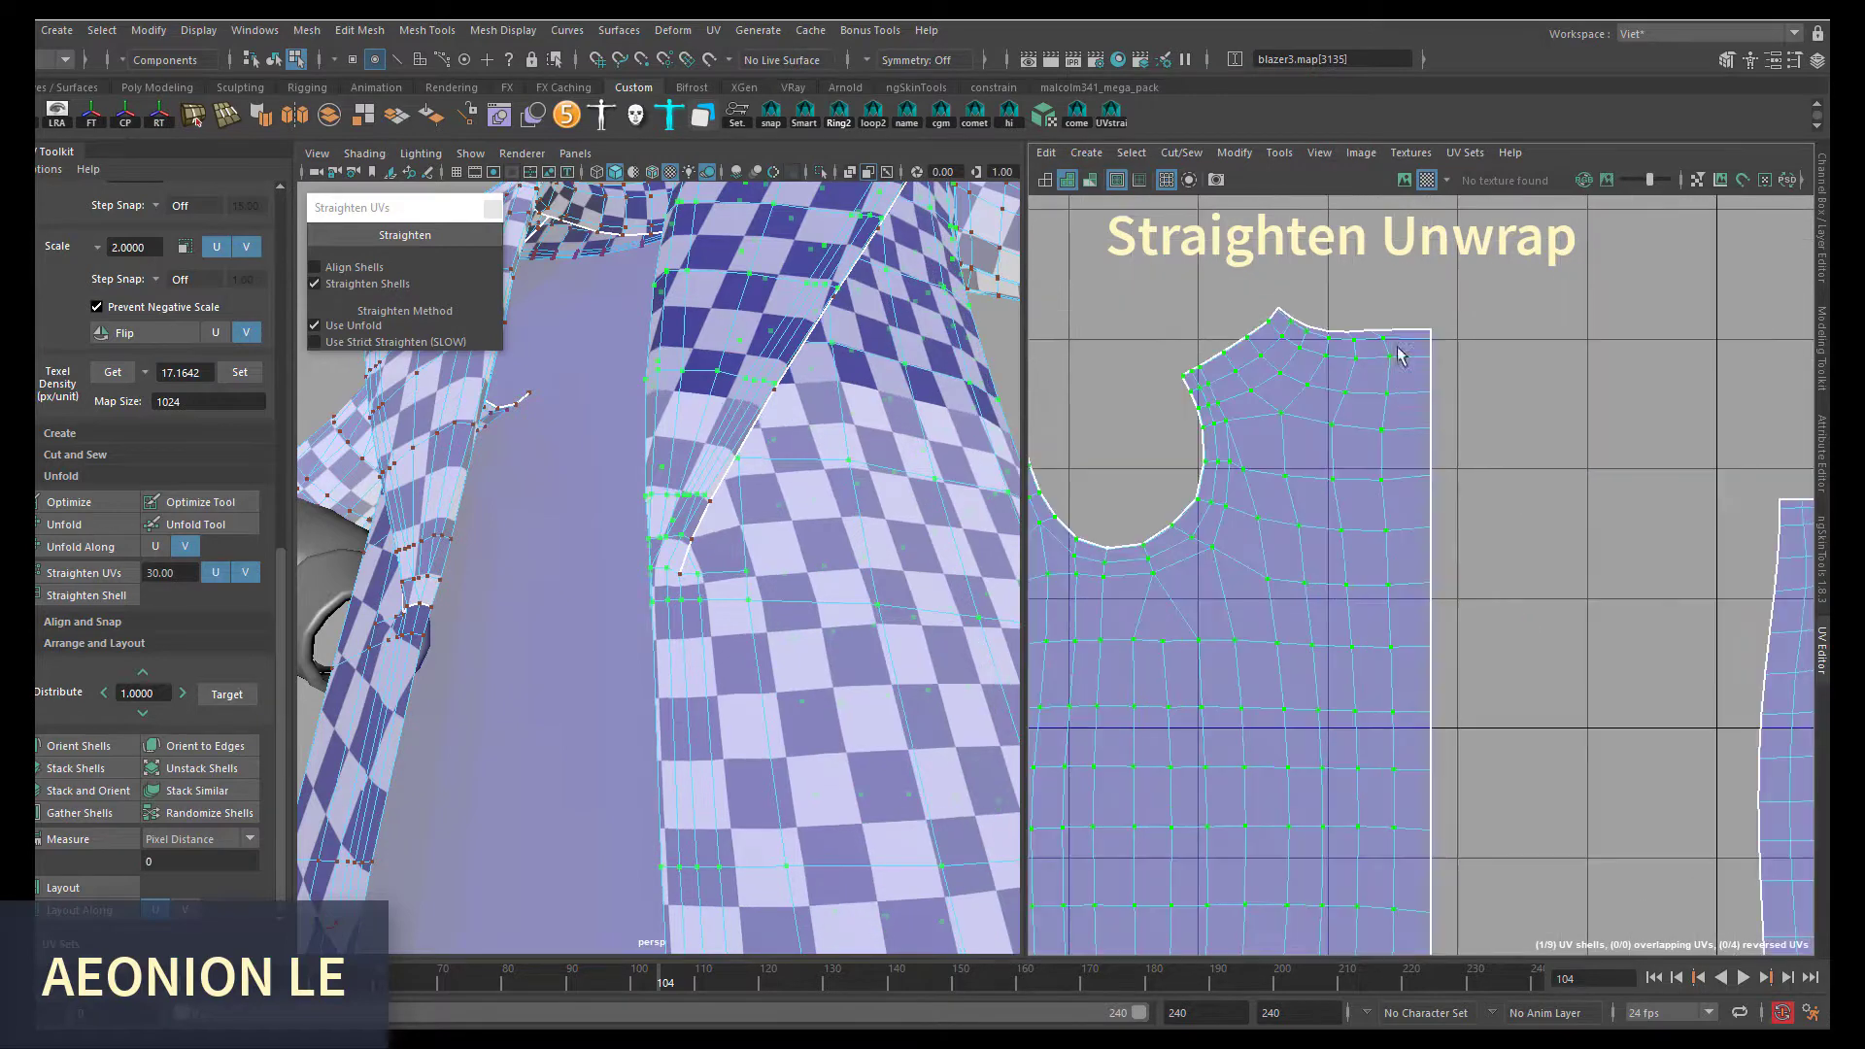
scroll(1379, 408, up, 3)
scroll(1304, 521, down, 2)
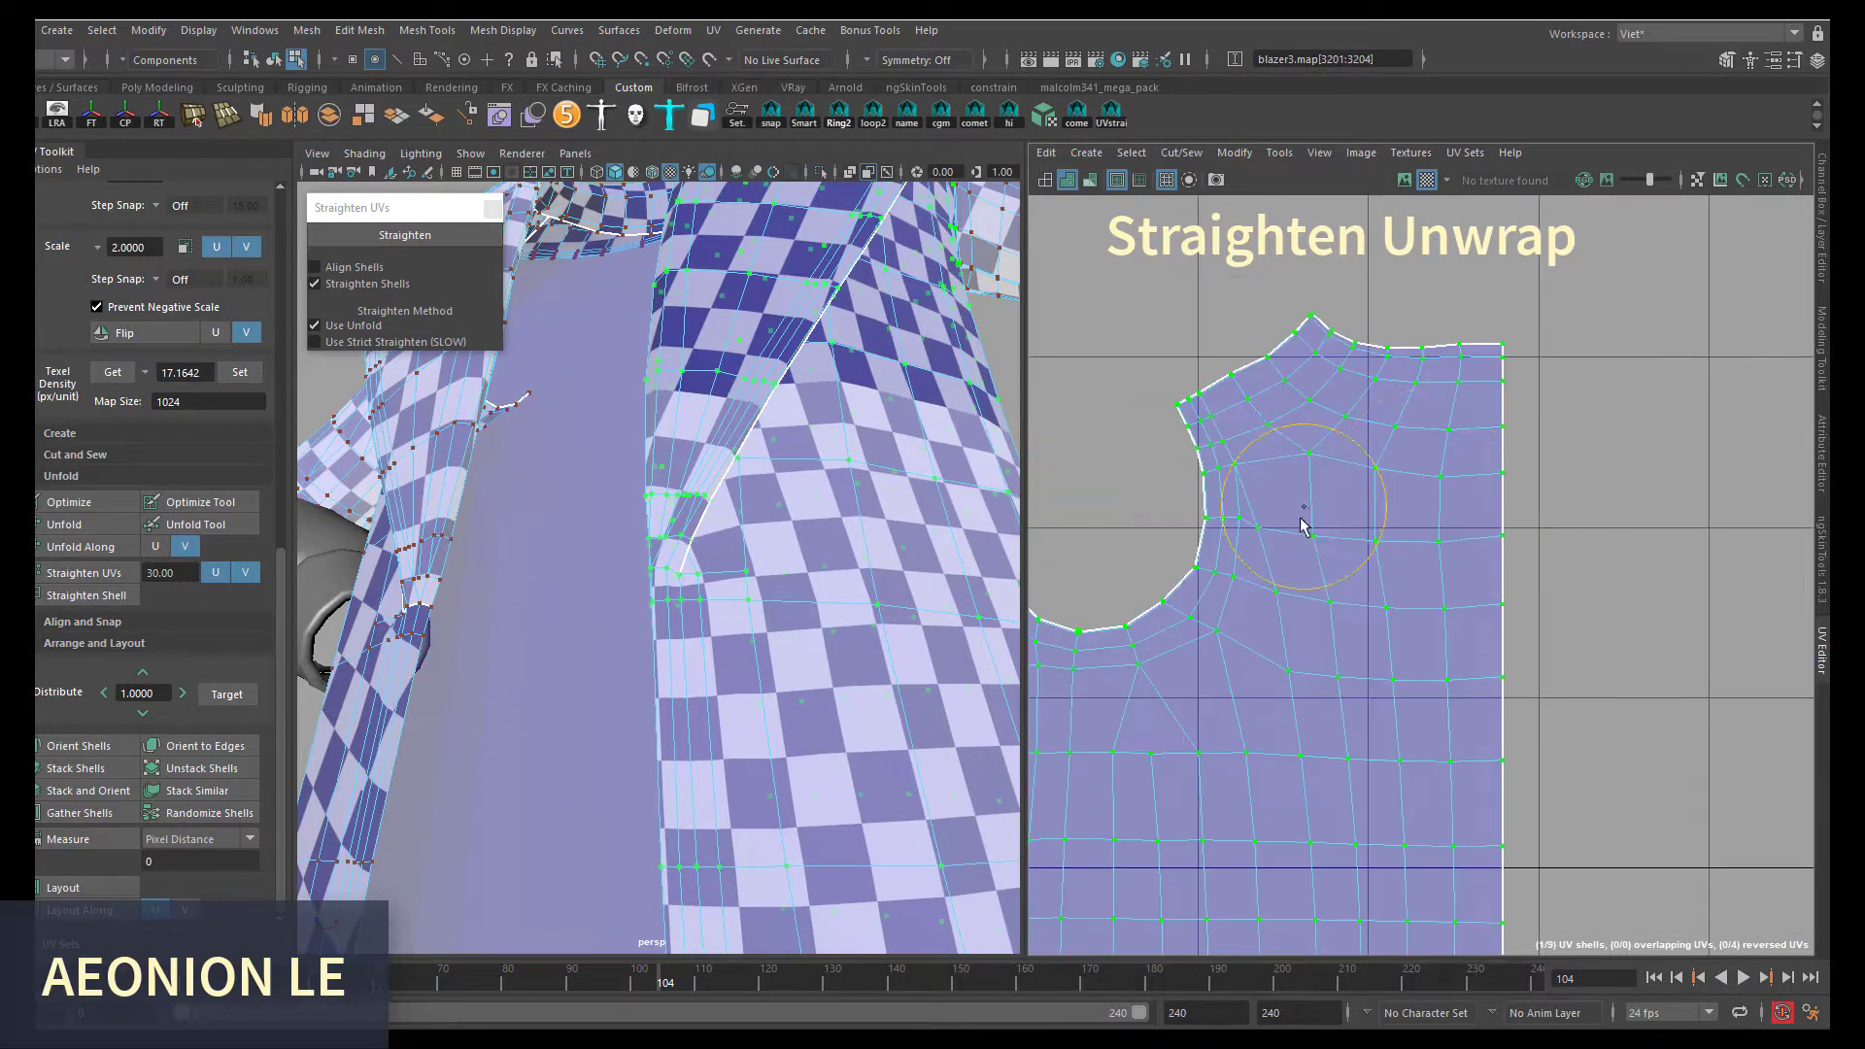
scroll(1270, 576, down, 2)
scroll(1246, 662, down, 1)
alt+middle_drag(1247, 662, 1232, 581)
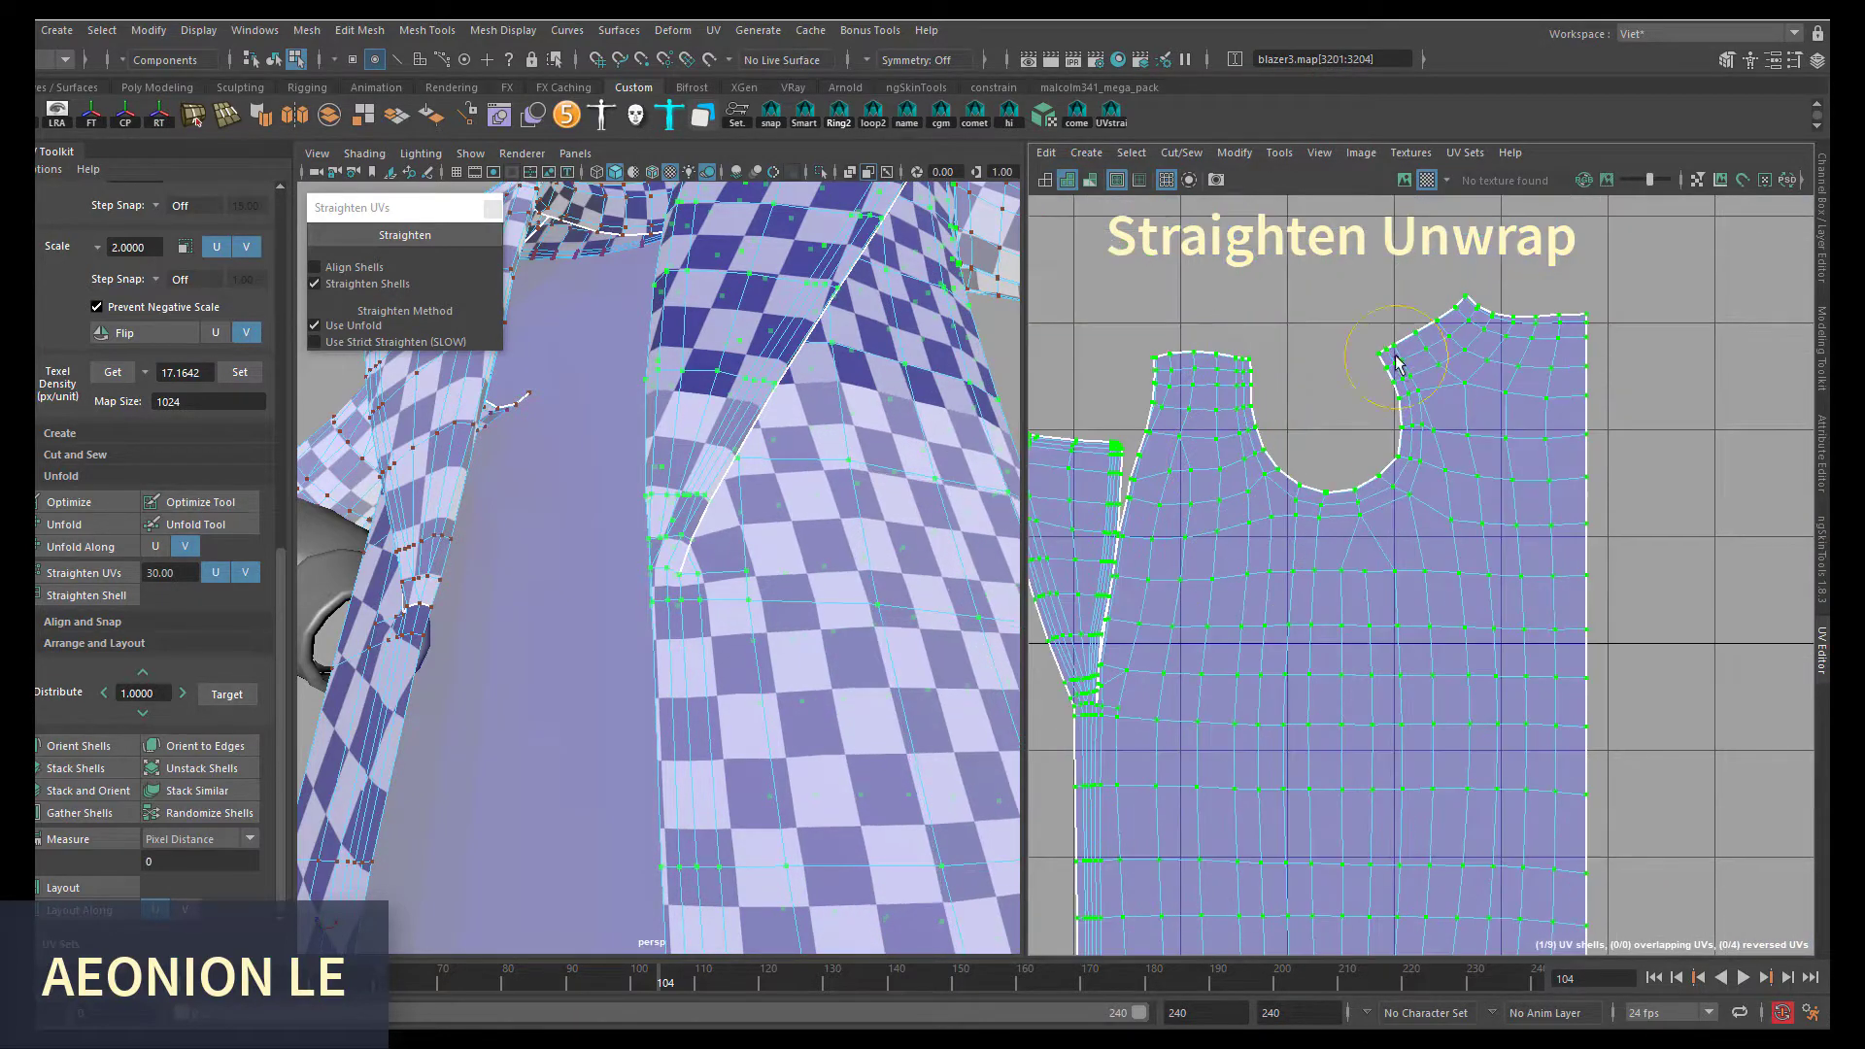
scroll(1396, 362, down, 3)
scroll(1394, 490, down, 2)
- Select a sleeve seam edge, convert it to UVs and frame that shell
scroll(1506, 663, up, 3)
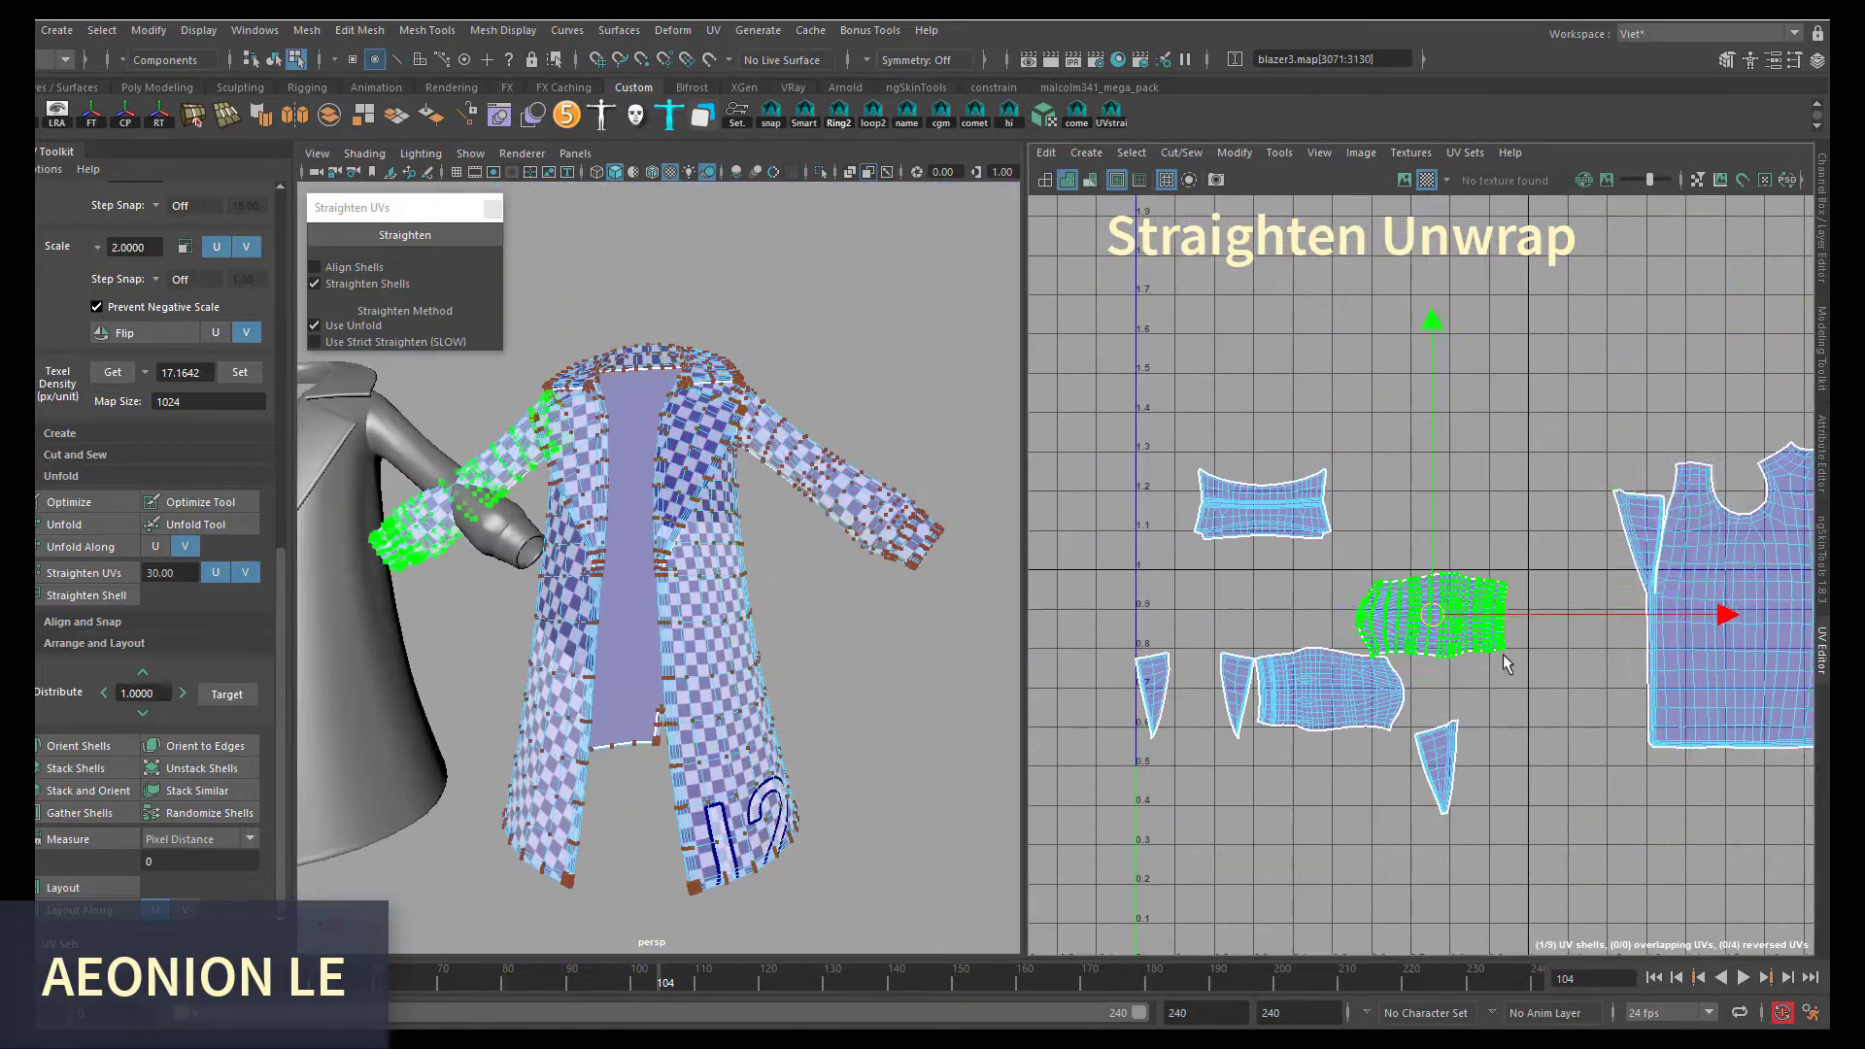
scroll(1506, 664, down, 3)
scroll(1360, 671, down, 2)
click(1117, 678)
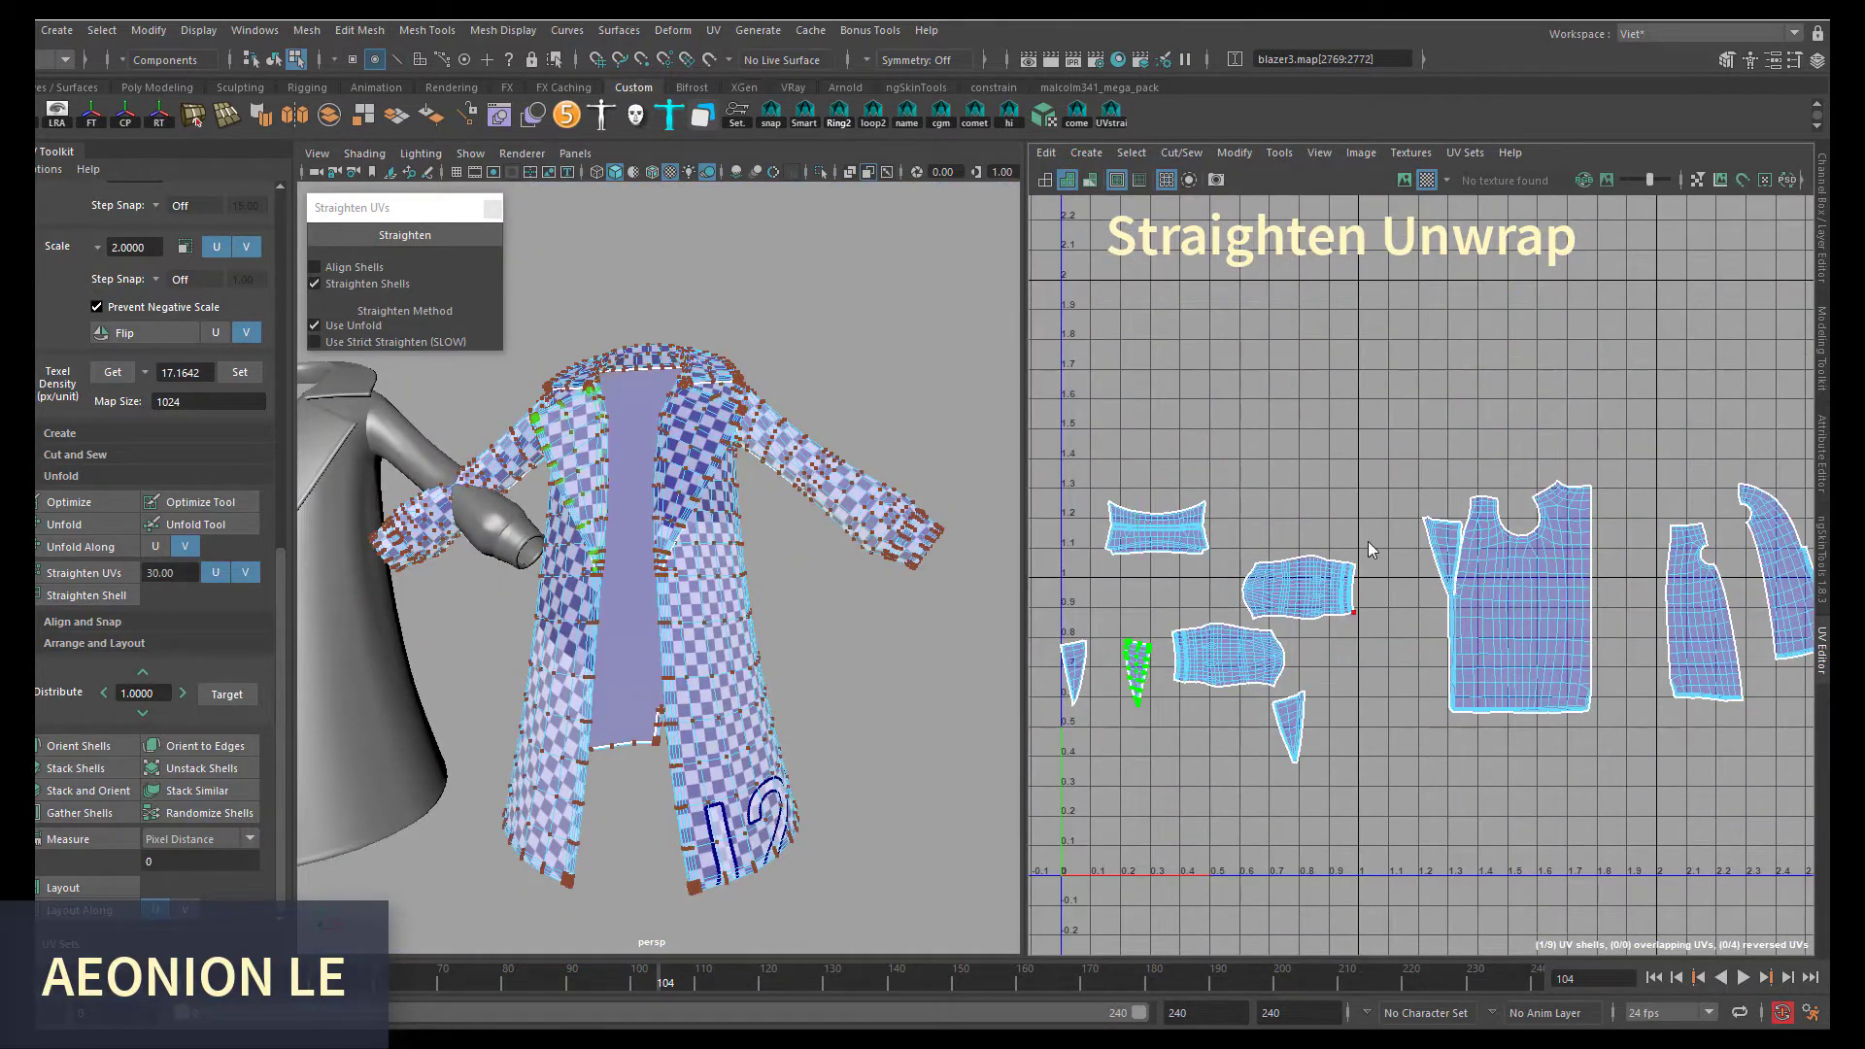
key(f)
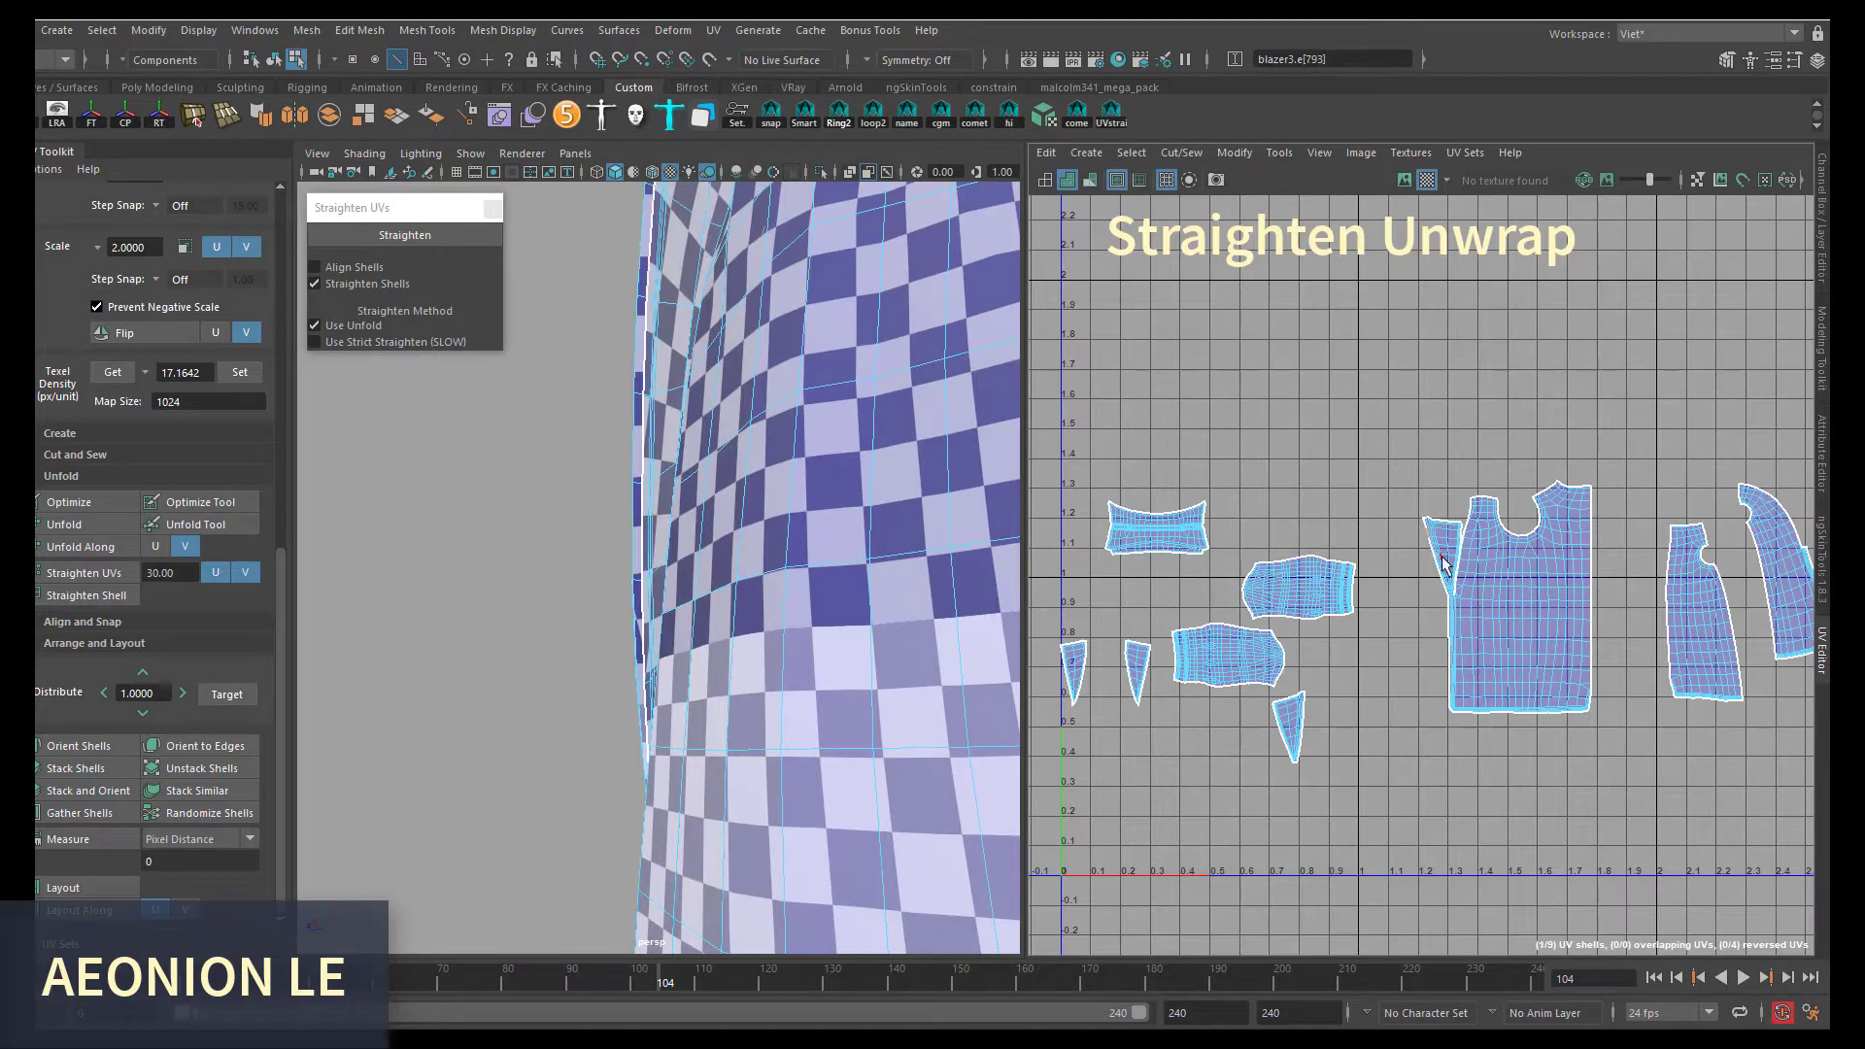
alt+drag(887, 541, 758, 544)
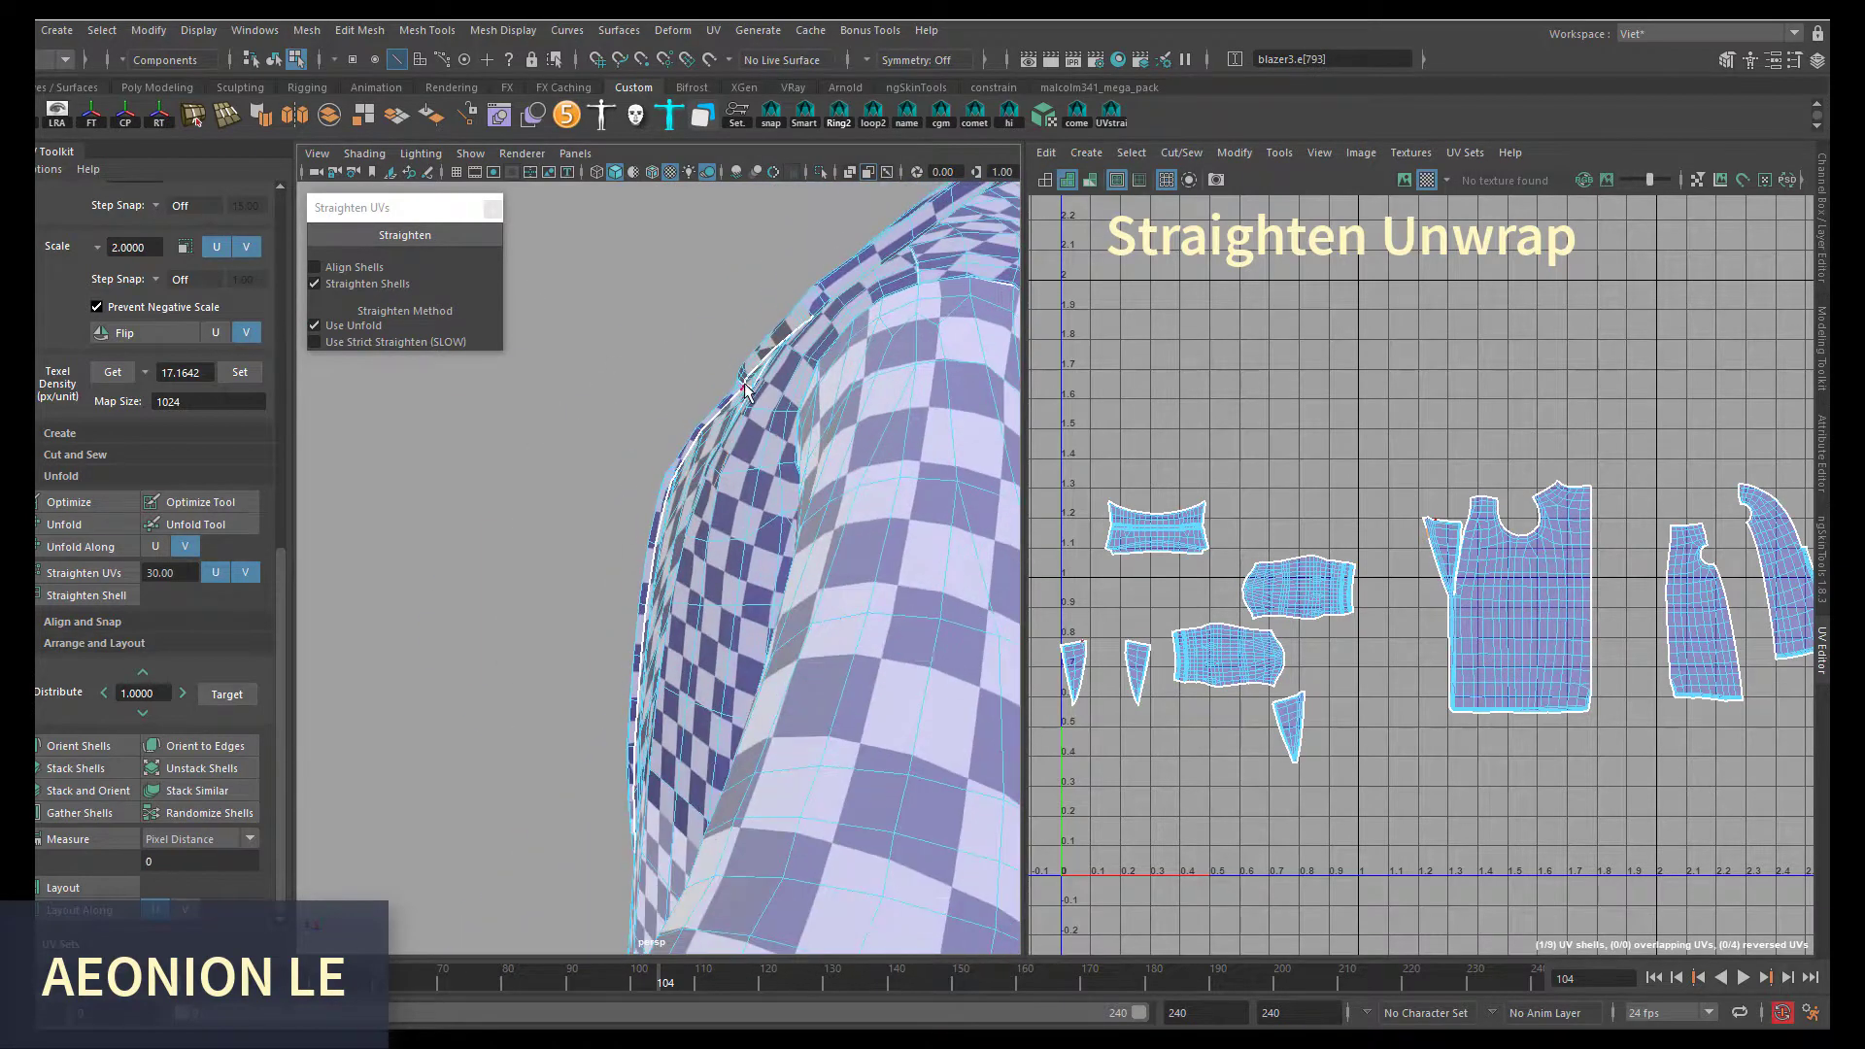
click(1289, 505)
key(ctrl+F12)
key(f)
- Select the whole mirrored coat in Object mode and show its attributes
scroll(1399, 568, down, 2)
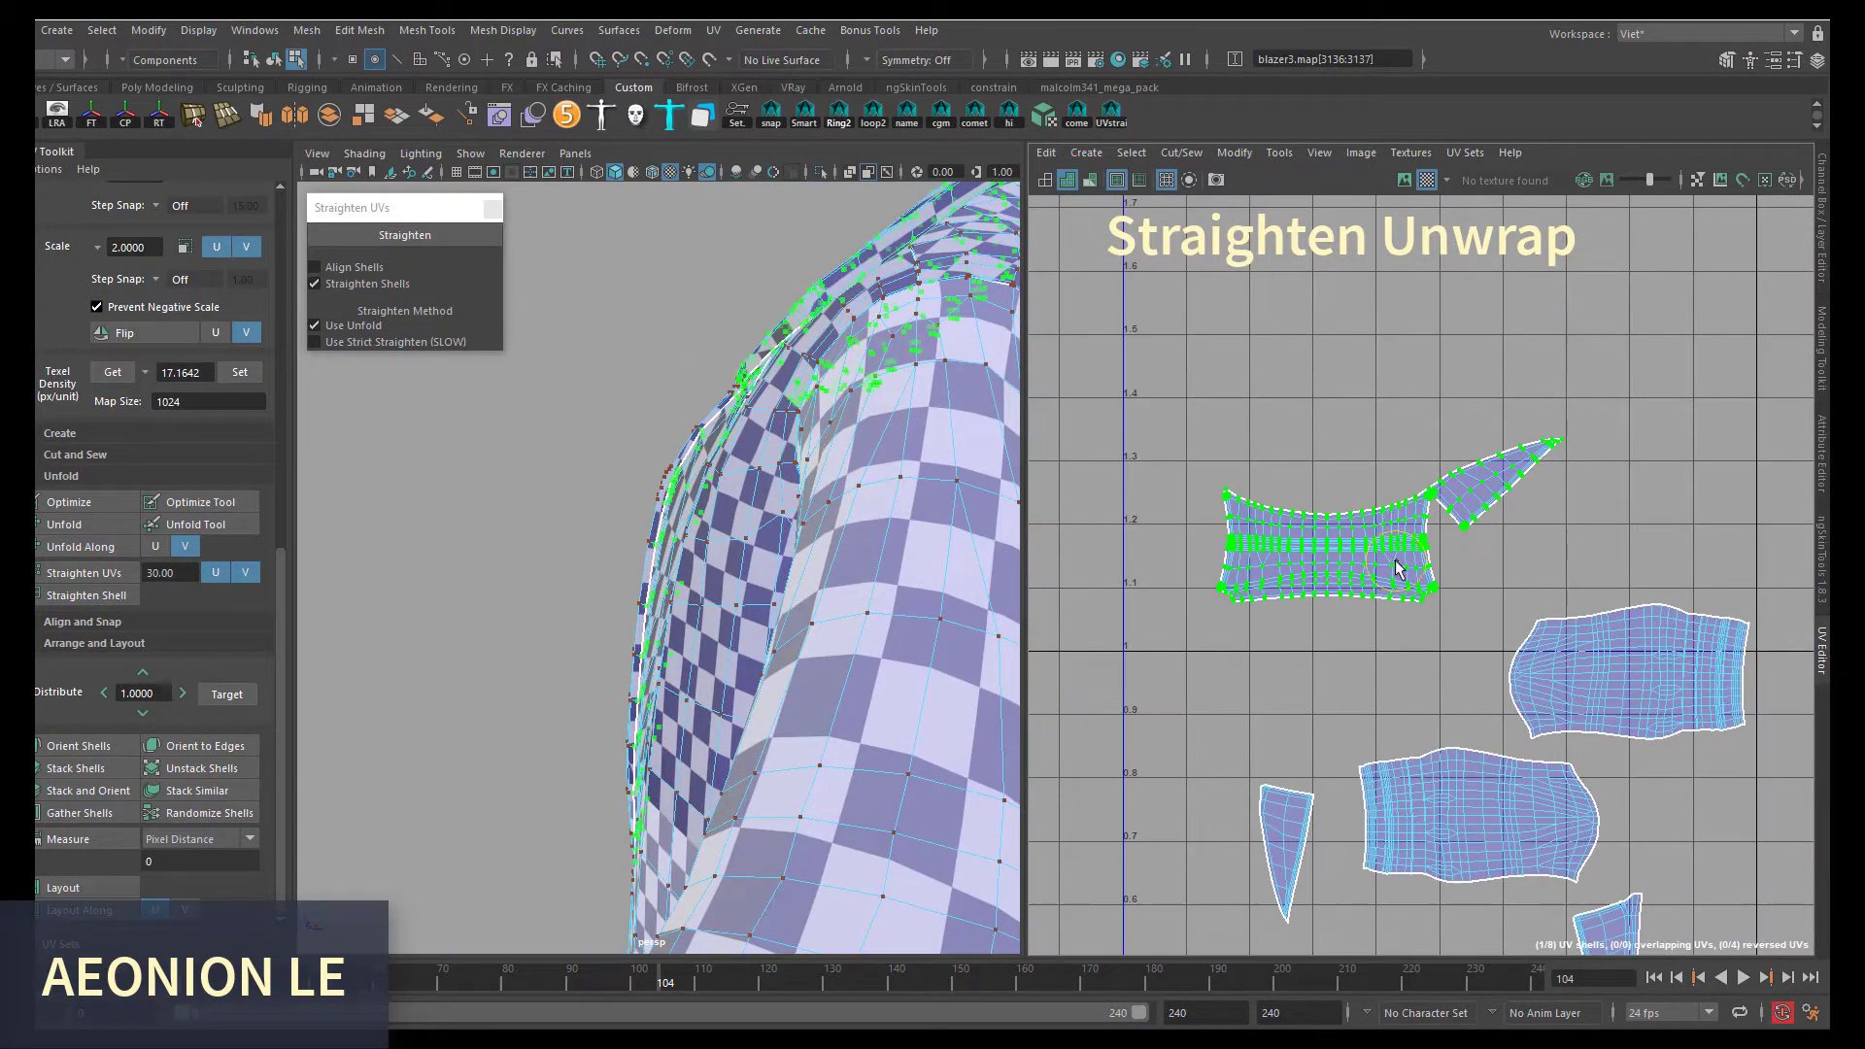
scroll(1417, 614, down, 2)
scroll(1417, 614, down, 2)
scroll(1409, 583, down, 2)
scroll(731, 445, down, 5)
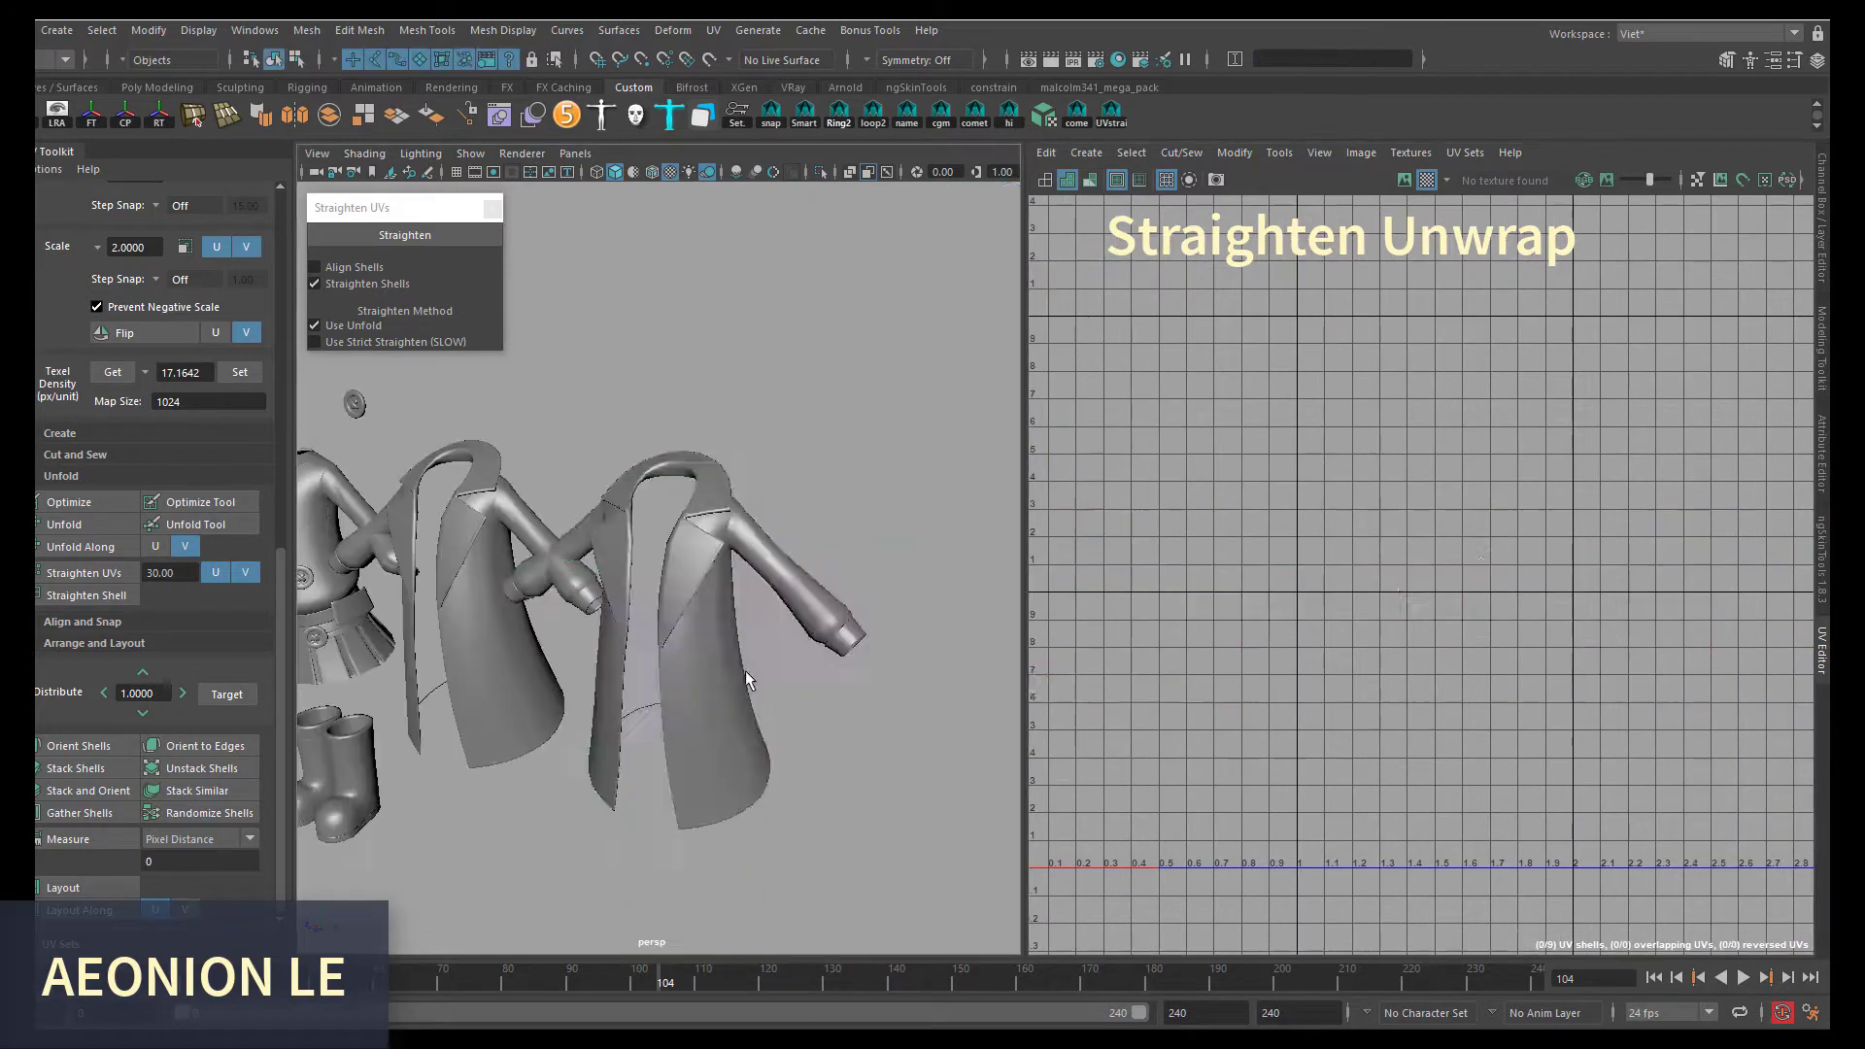
key(F8)
scroll(730, 445, down, 3)
key(ctrl+a)
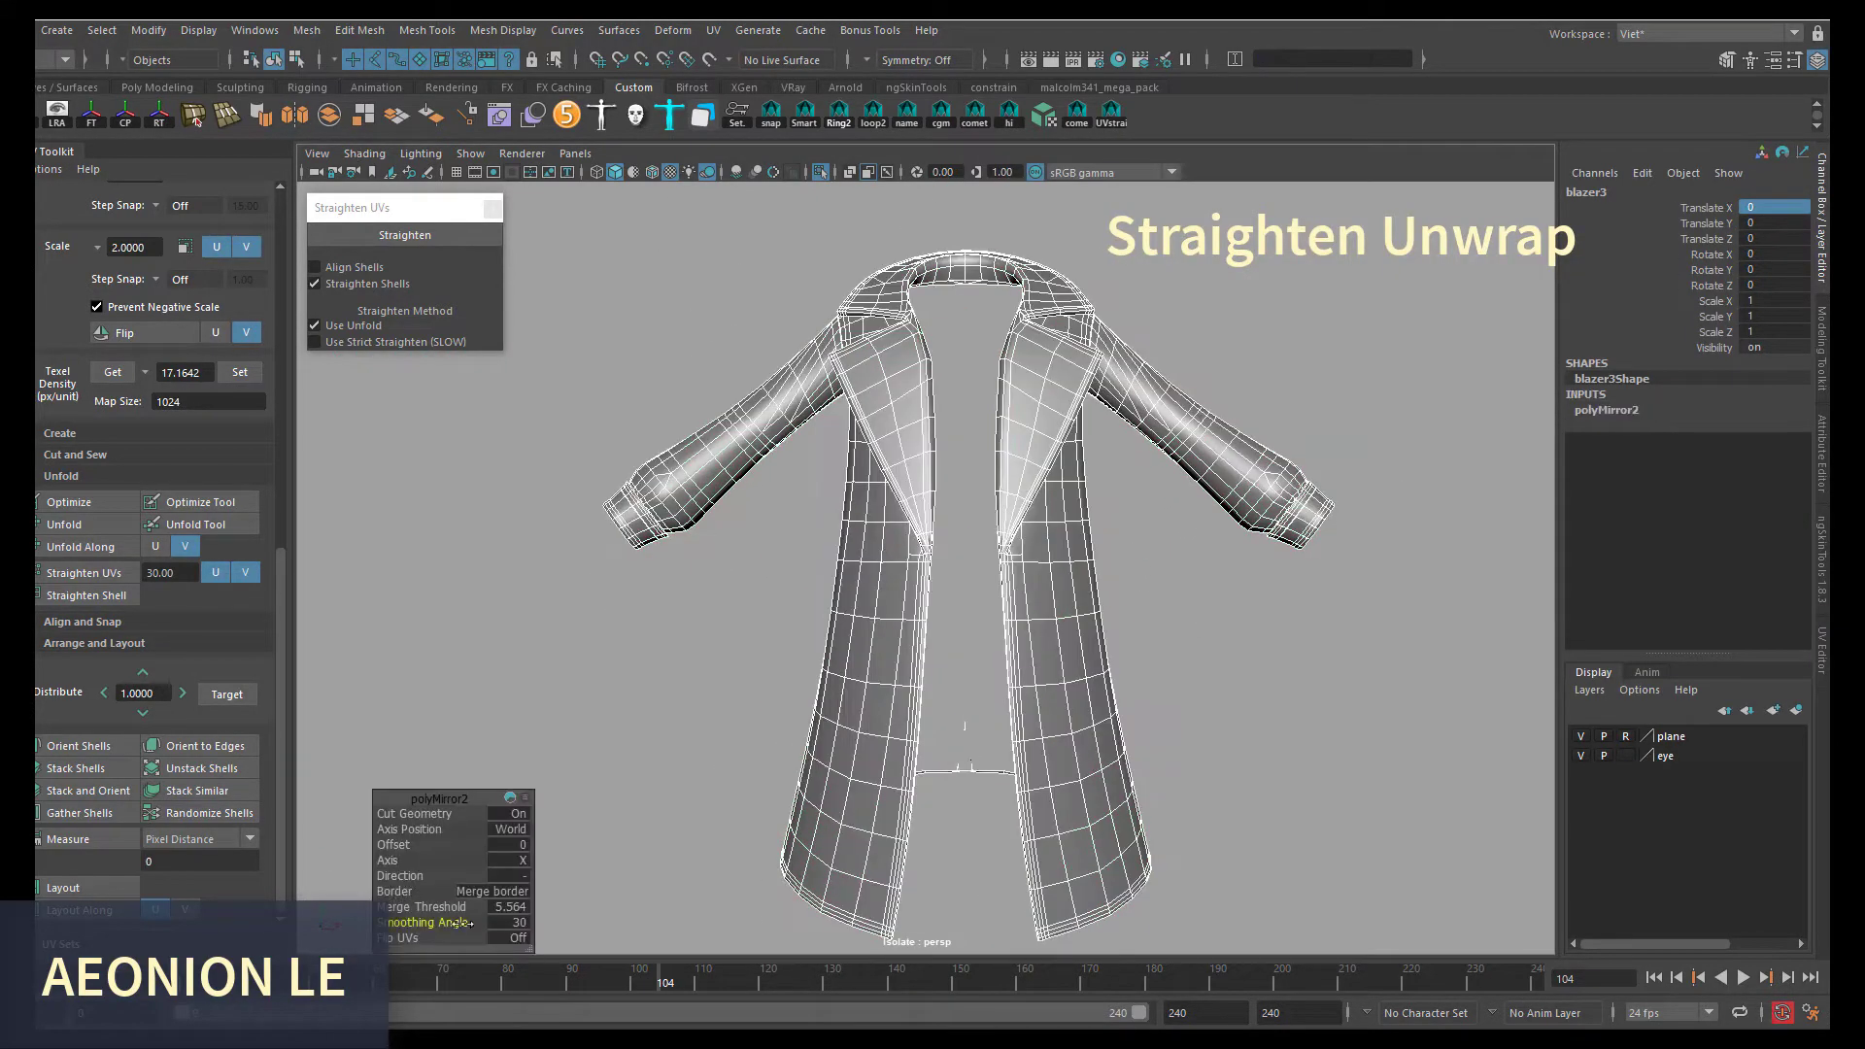
click(1007, 740)
- Join the coat halves into one unfolded shell and pull the dart tip UVs upward
click(1479, 616)
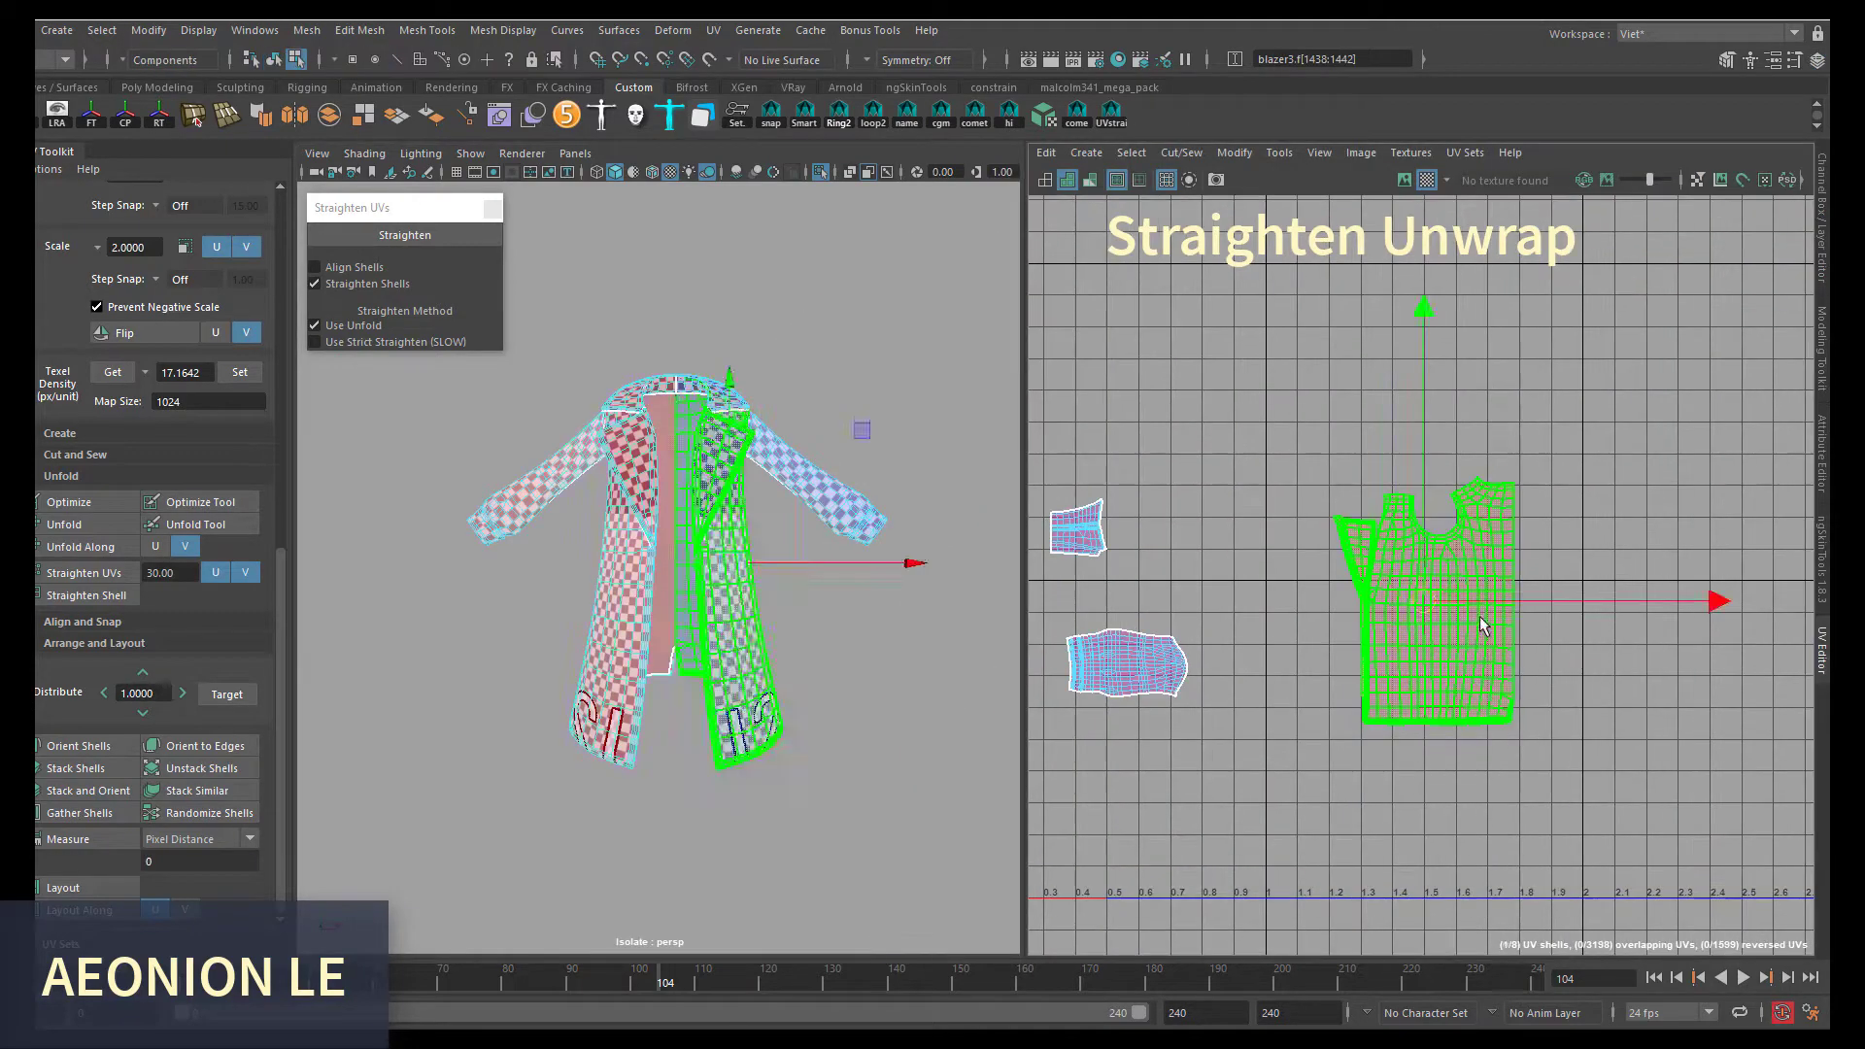
mouse_move(1478, 550)
shift+right_down()
mouse_move(1402, 597)
mouse_move(1398, 581)
shift+right_up()
scroll(1332, 633, up, 3)
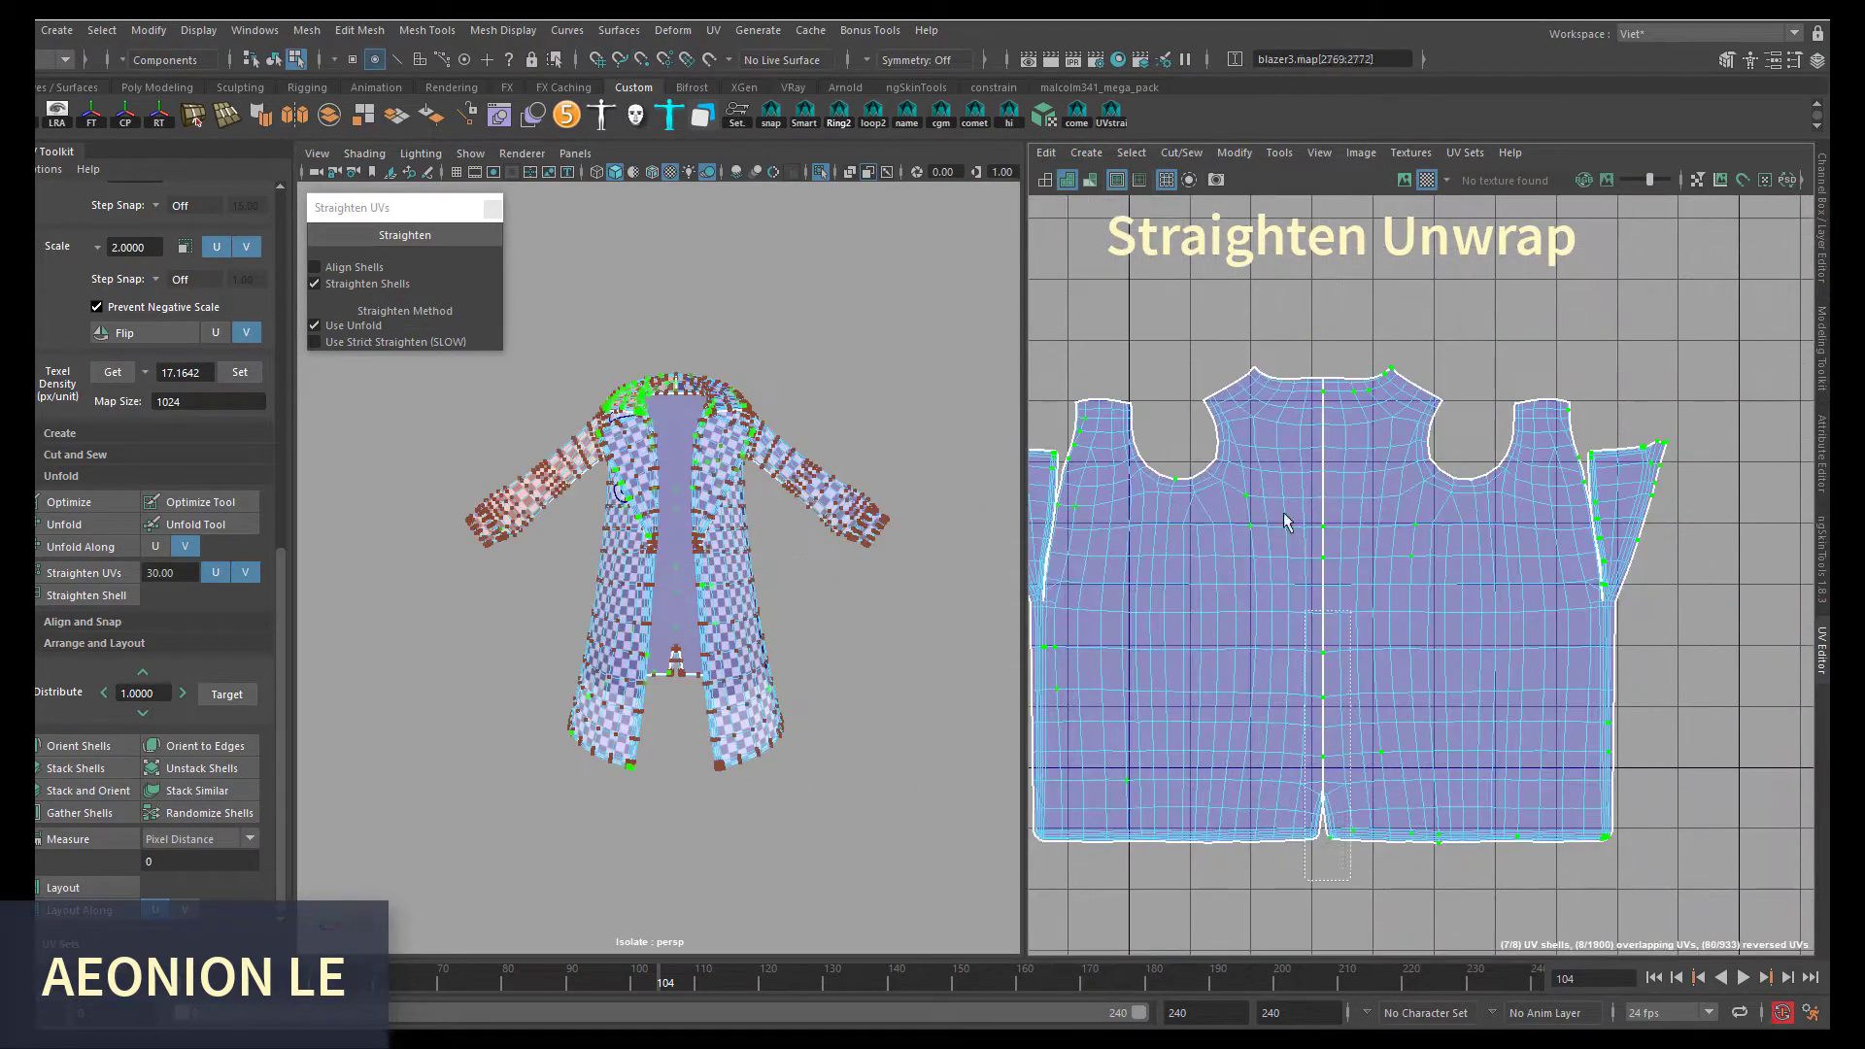
scroll(1353, 765, up, 5)
drag(1314, 641, 1186, 814)
scroll(1115, 653, down, 3)
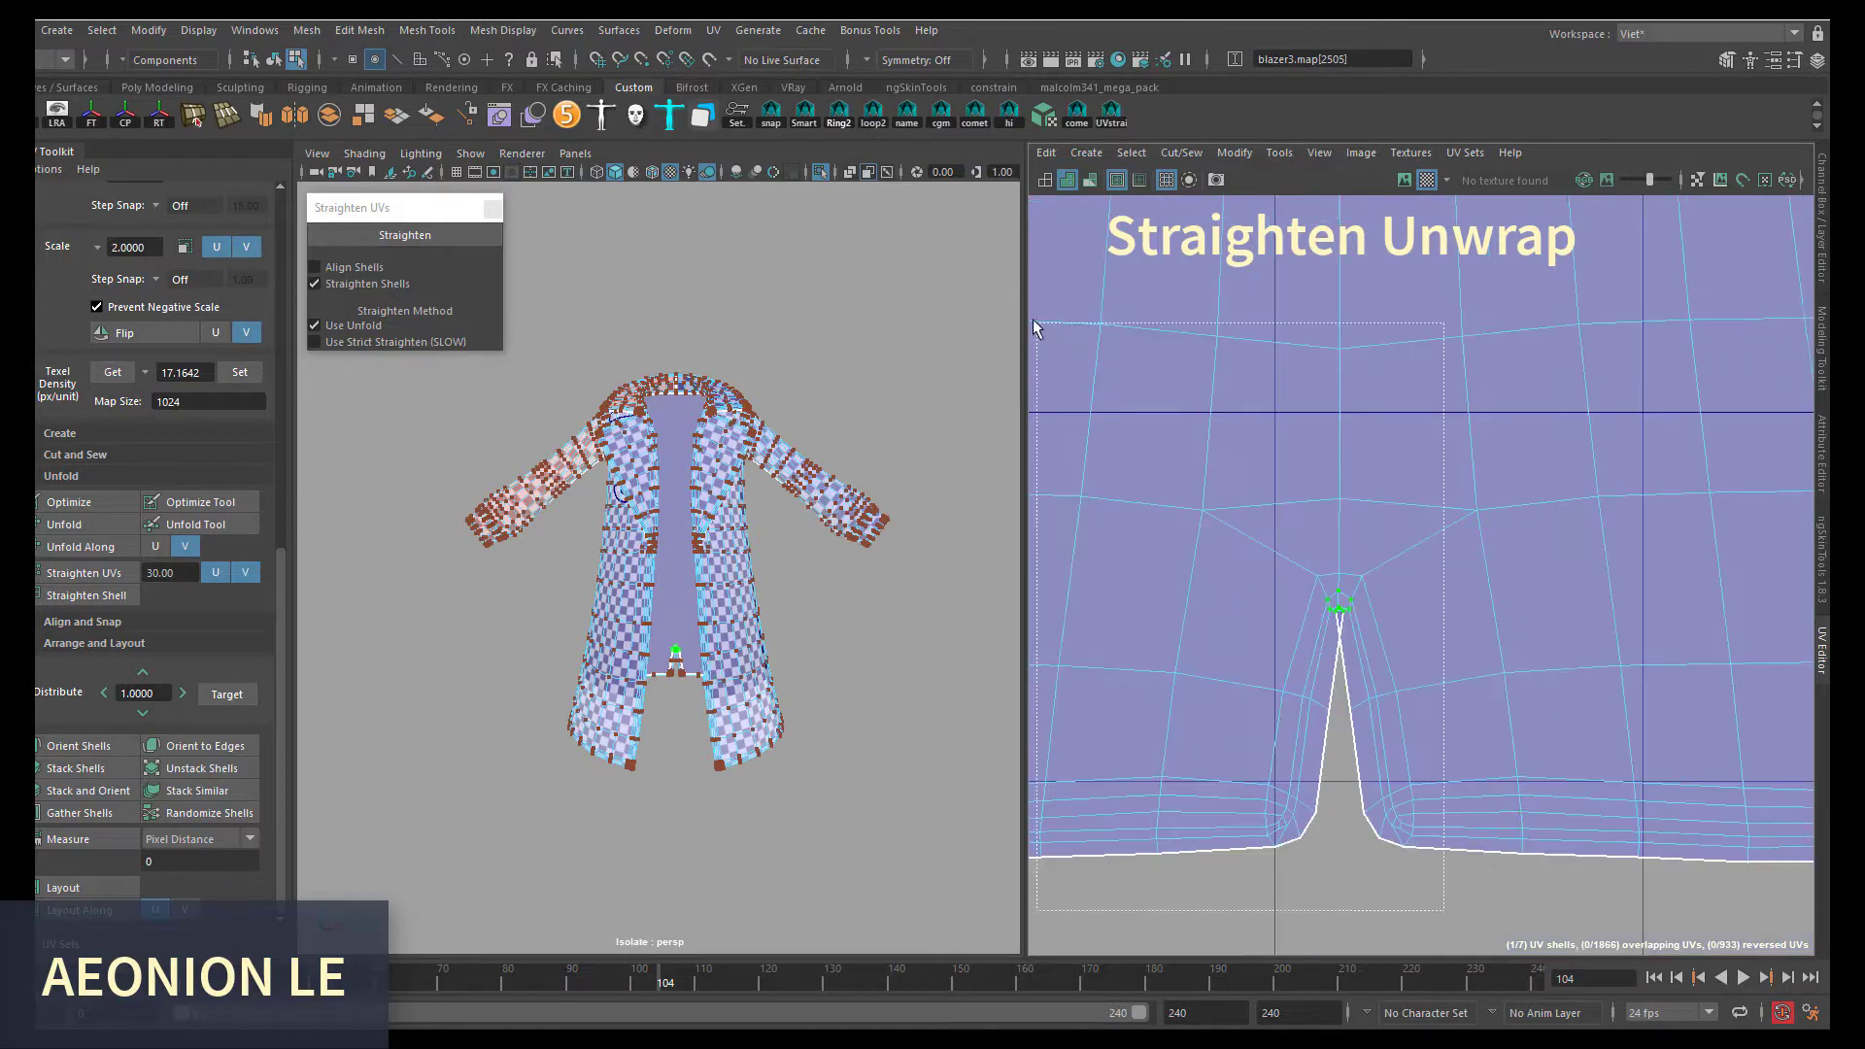
drag(1325, 583, 1341, 532)
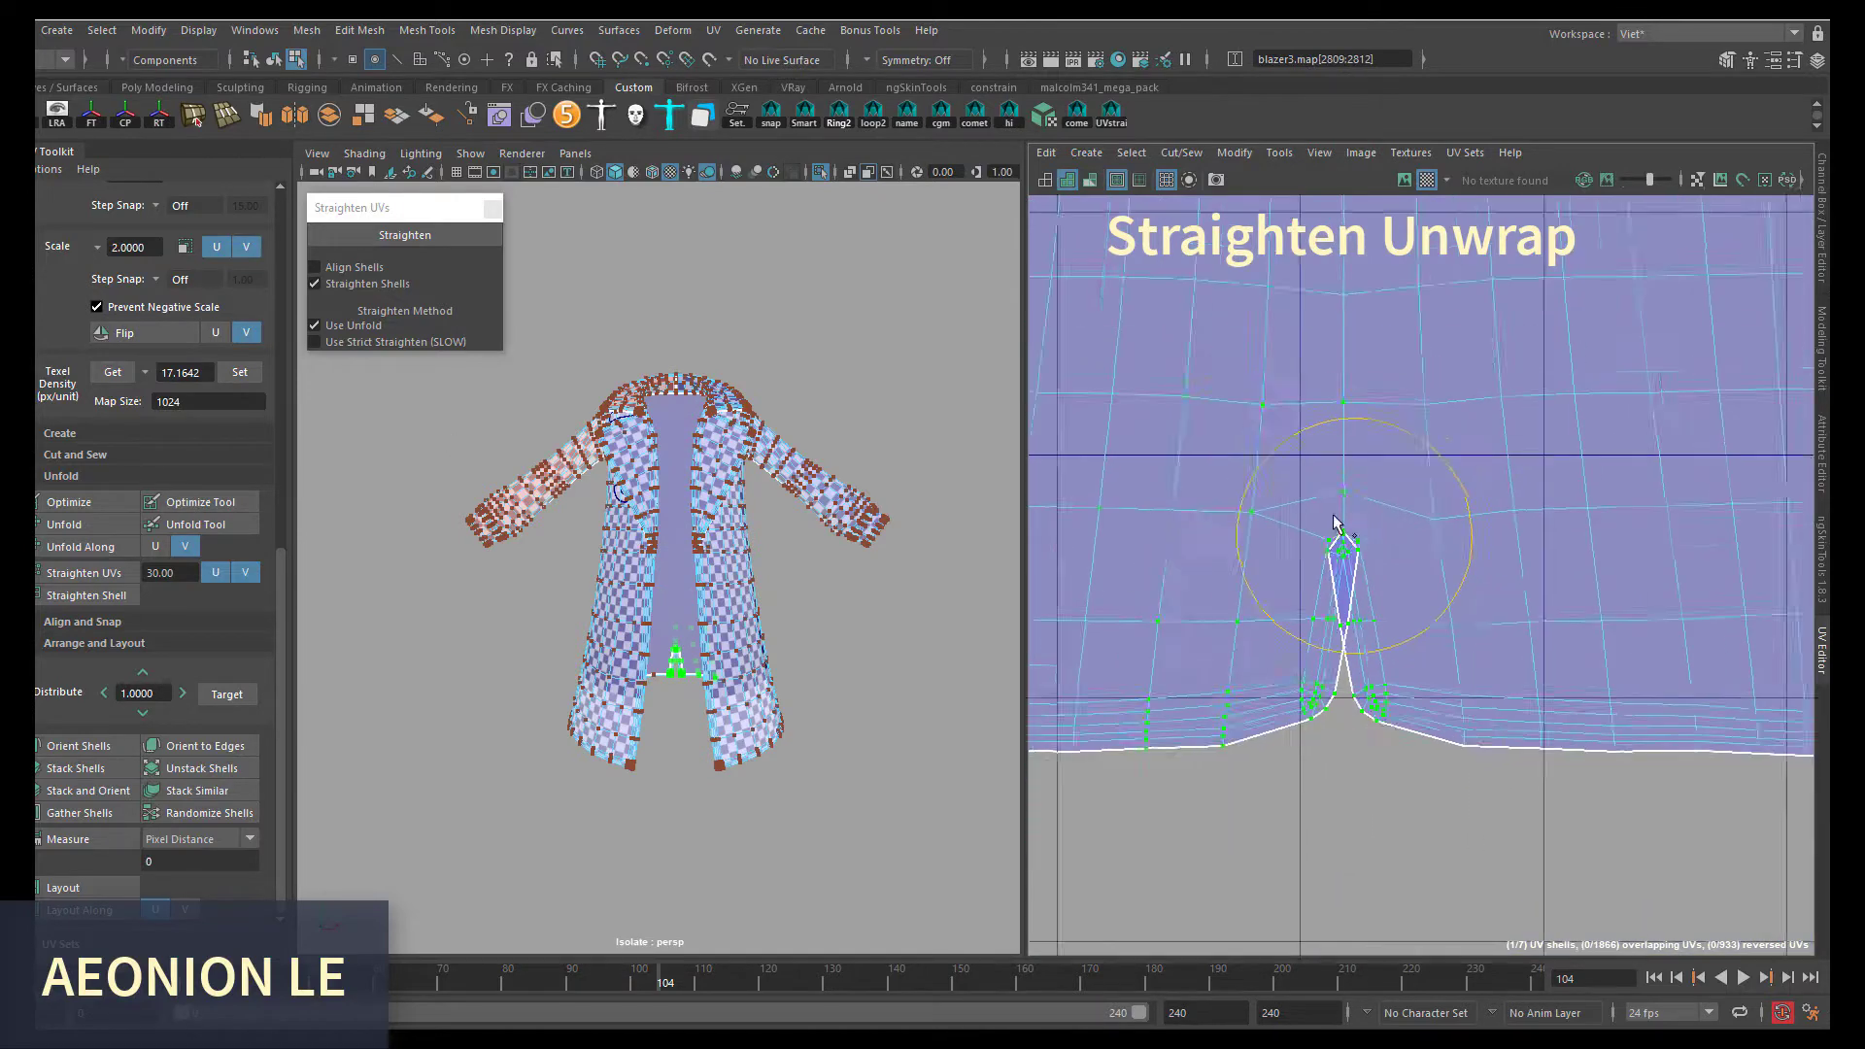
- Select the dart's strip of faces in face selection mode
key(f)
scroll(717, 613, up, 5)
mouse_move(729, 760)
alt+mouse_down()
mouse_move(834, 541)
mouse_move(737, 292)
mouse_move(686, 312)
alt+mouse_up()
key(F11)
double_click(687, 312)
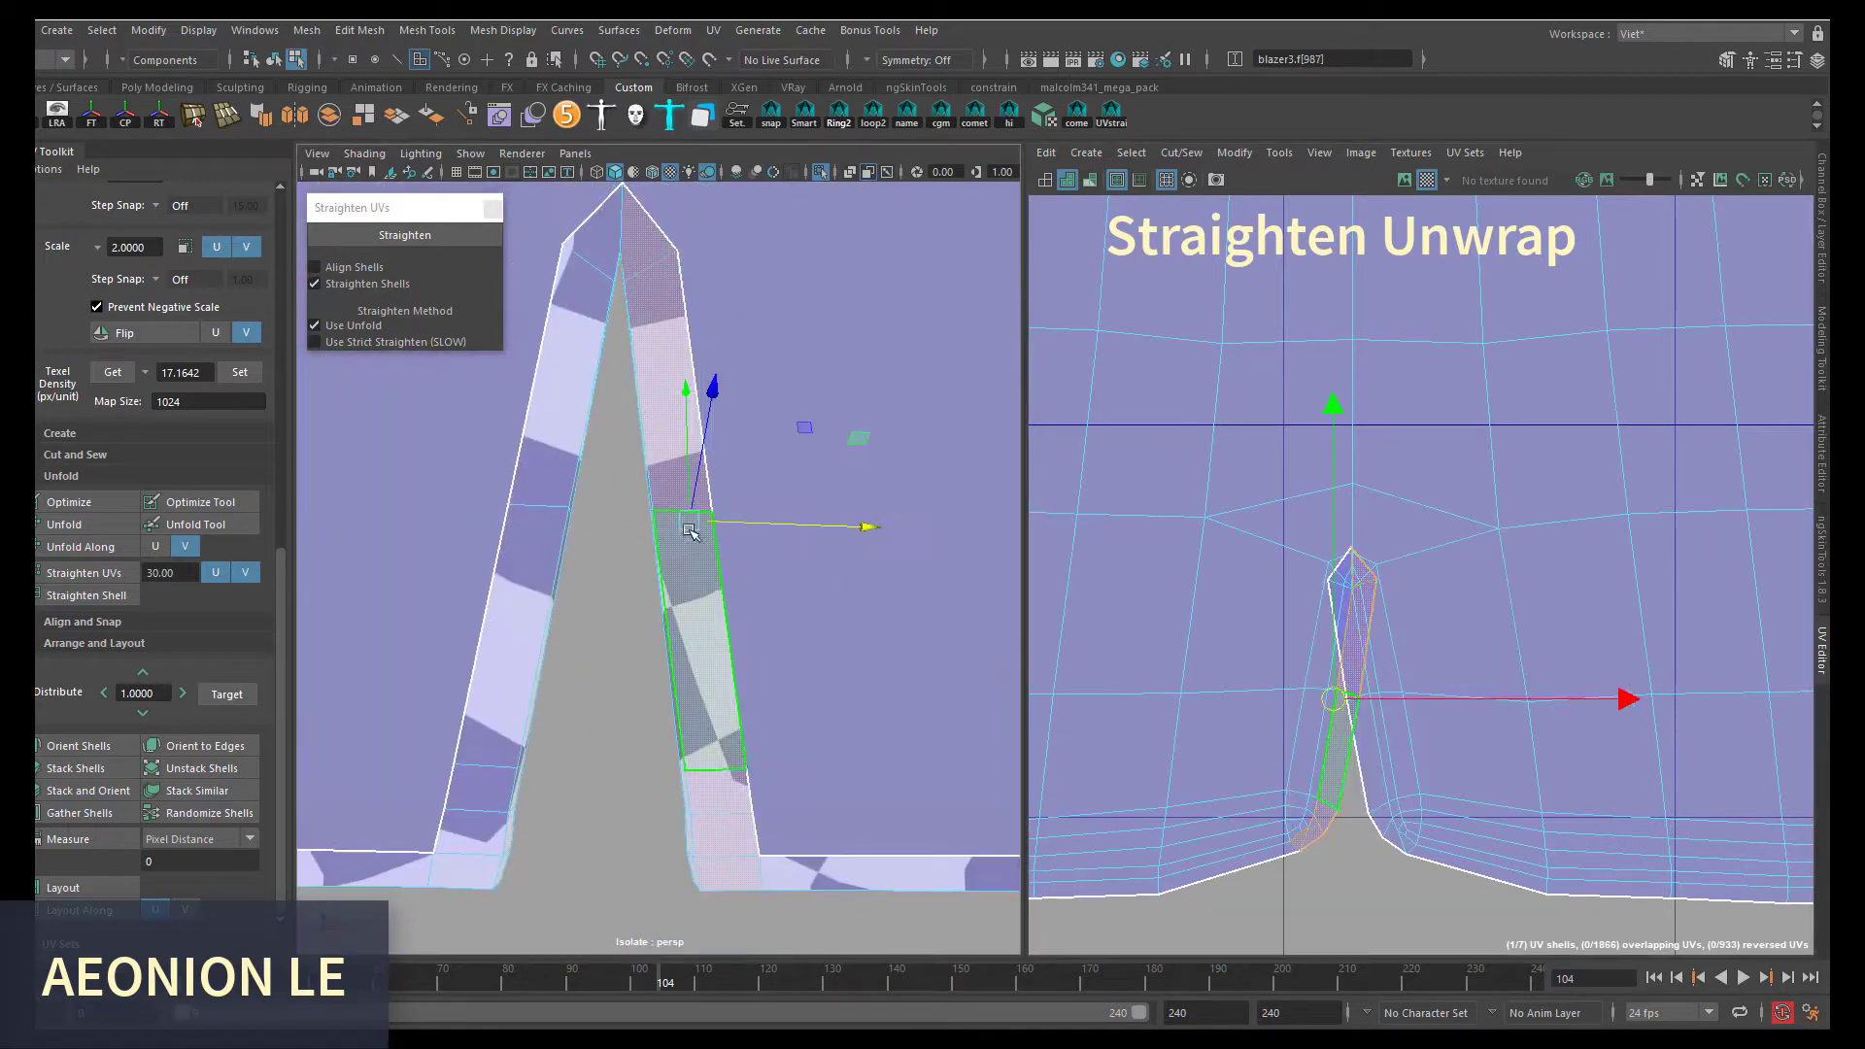
- Move the dart shell below the main body shell
drag(1355, 700, 1375, 708)
scroll(1375, 708, up, 2)
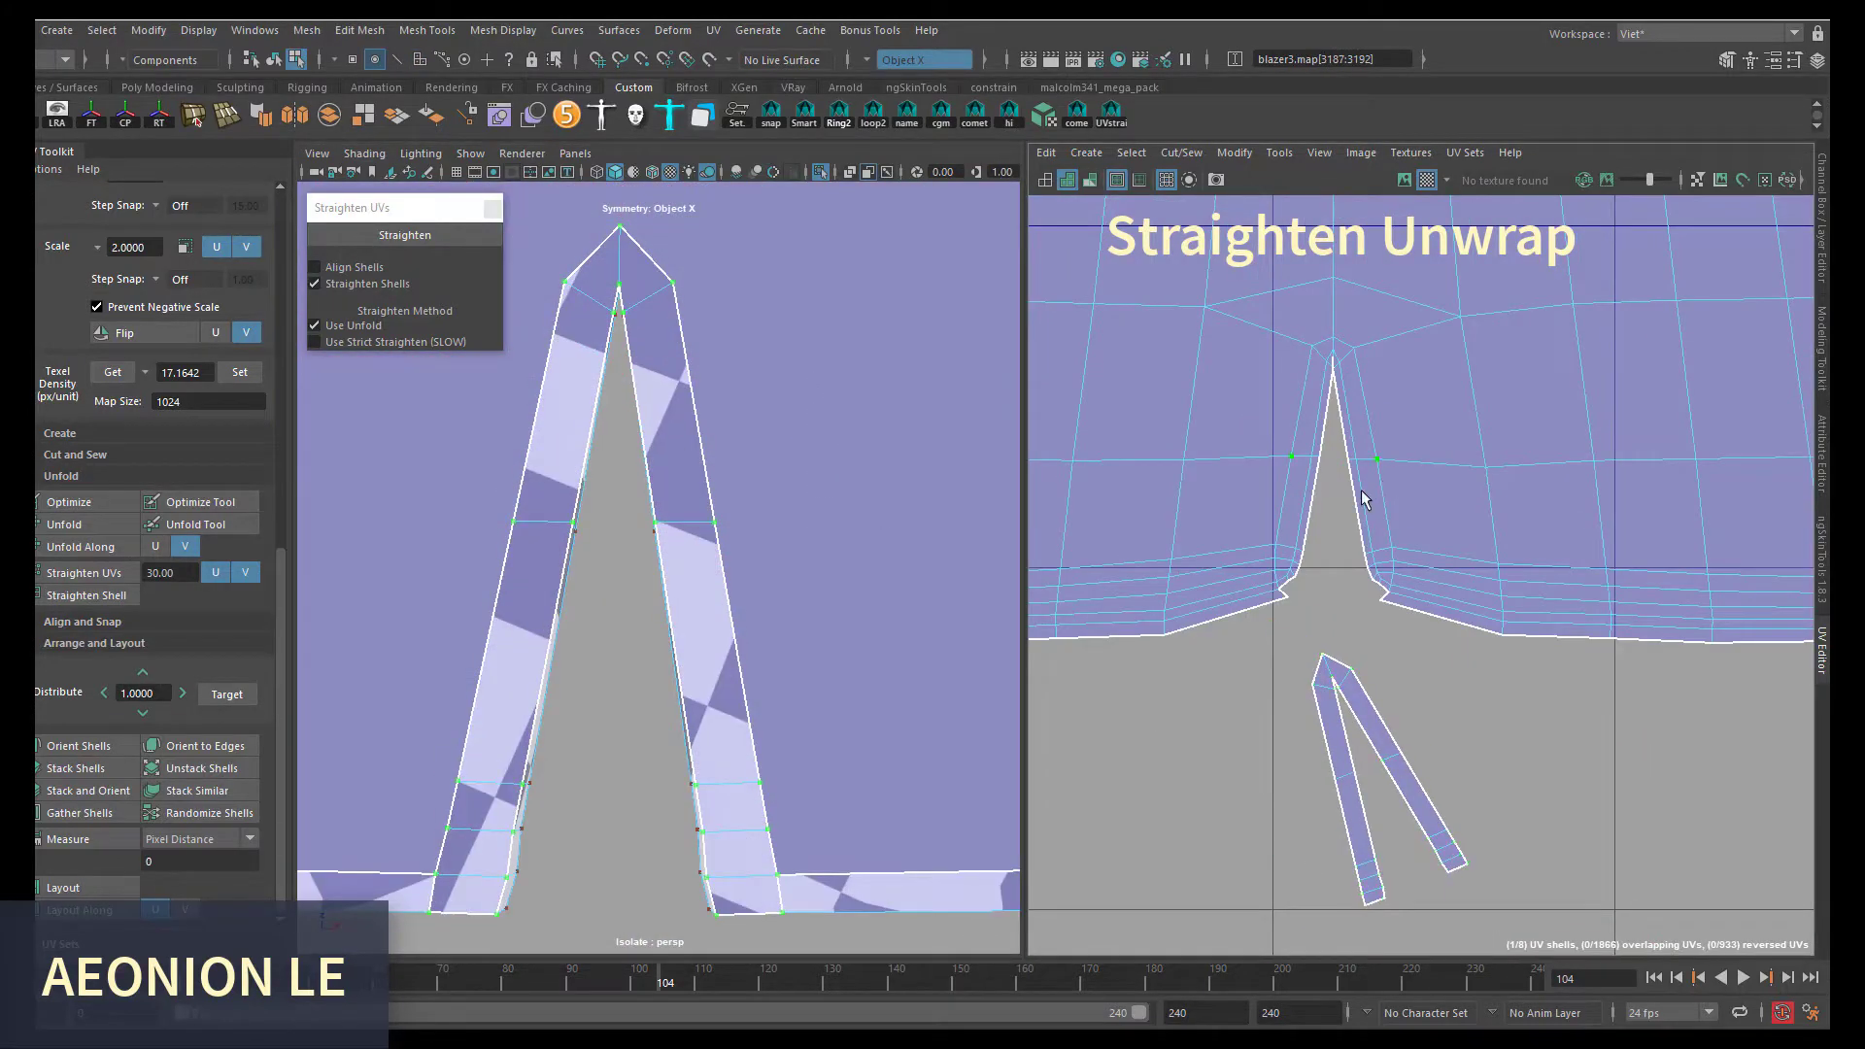
scroll(1363, 499, down, 5)
scroll(762, 687, down, 3)
scroll(714, 625, down, 2)
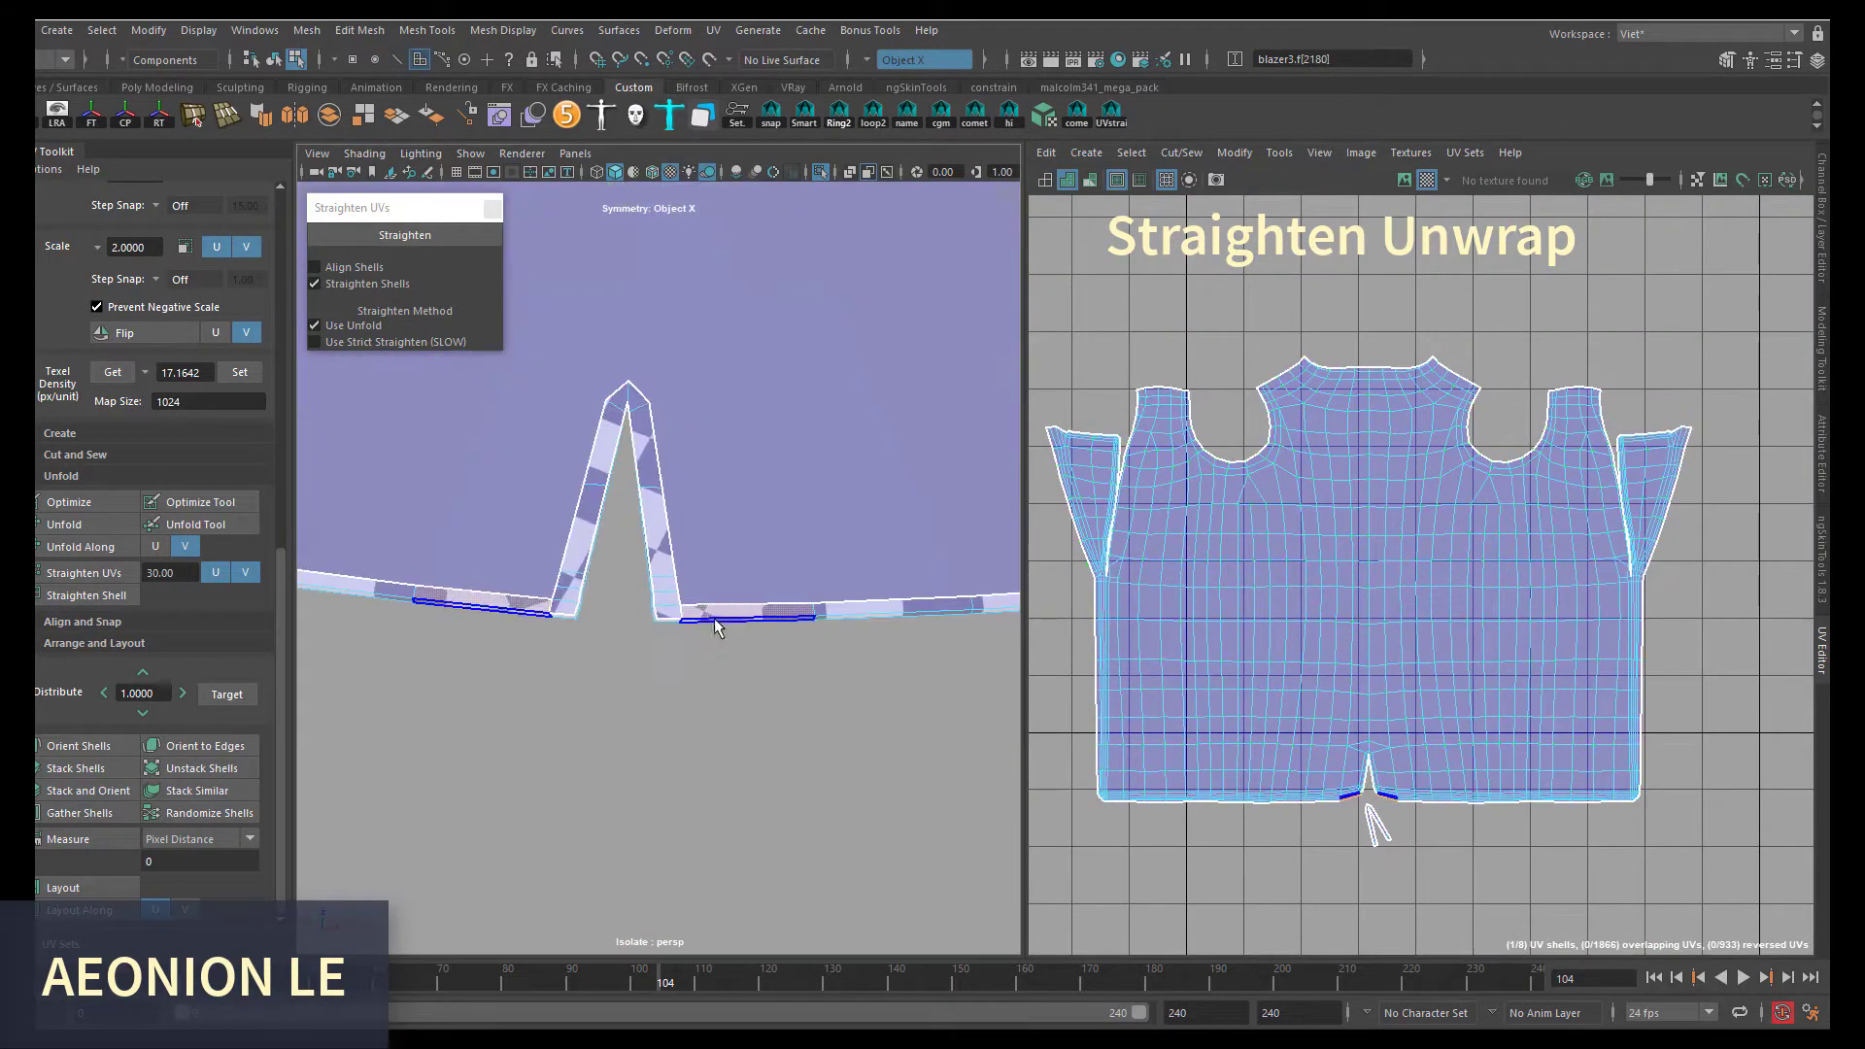
- Select the faces at the dart tip and convert them to UVs for moving
click(687, 674)
alt+drag(687, 675, 724, 466)
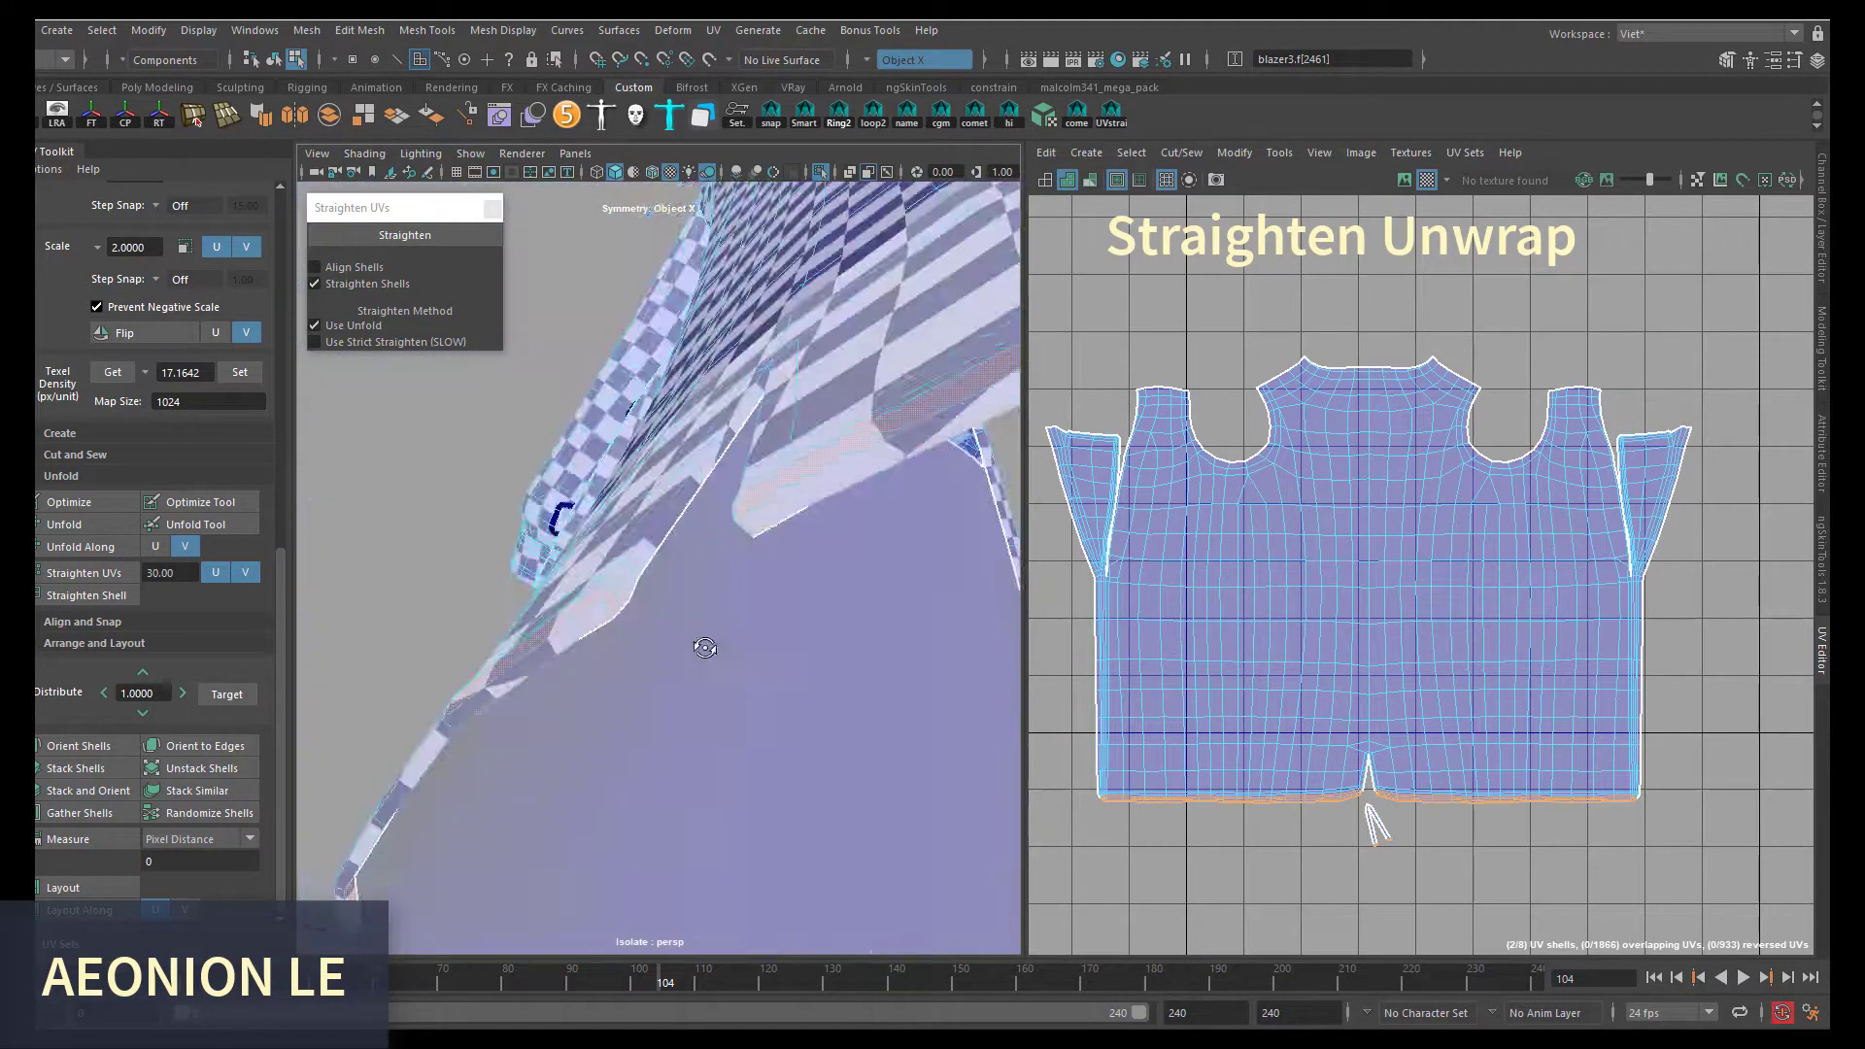
click(724, 466)
key(ctrl+F12)
key(f)
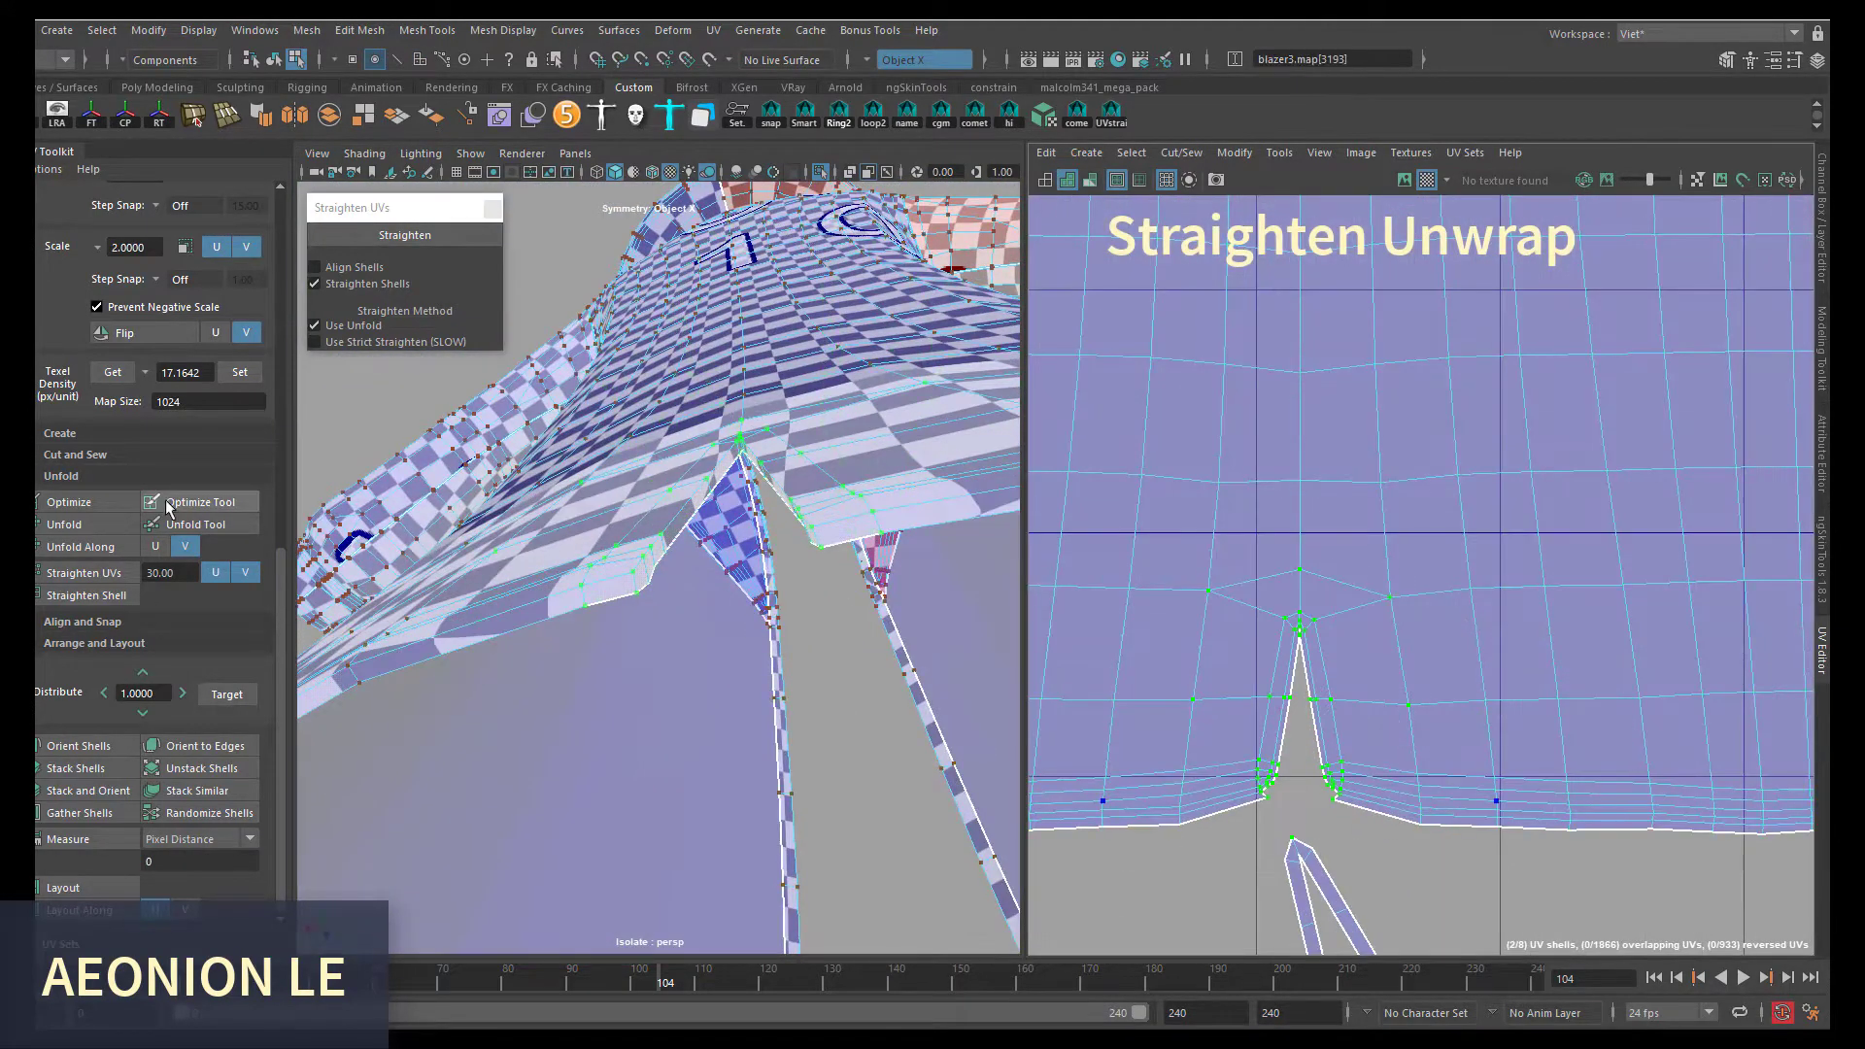
key(w)
alt+middle_drag(1342, 791, 1364, 702)
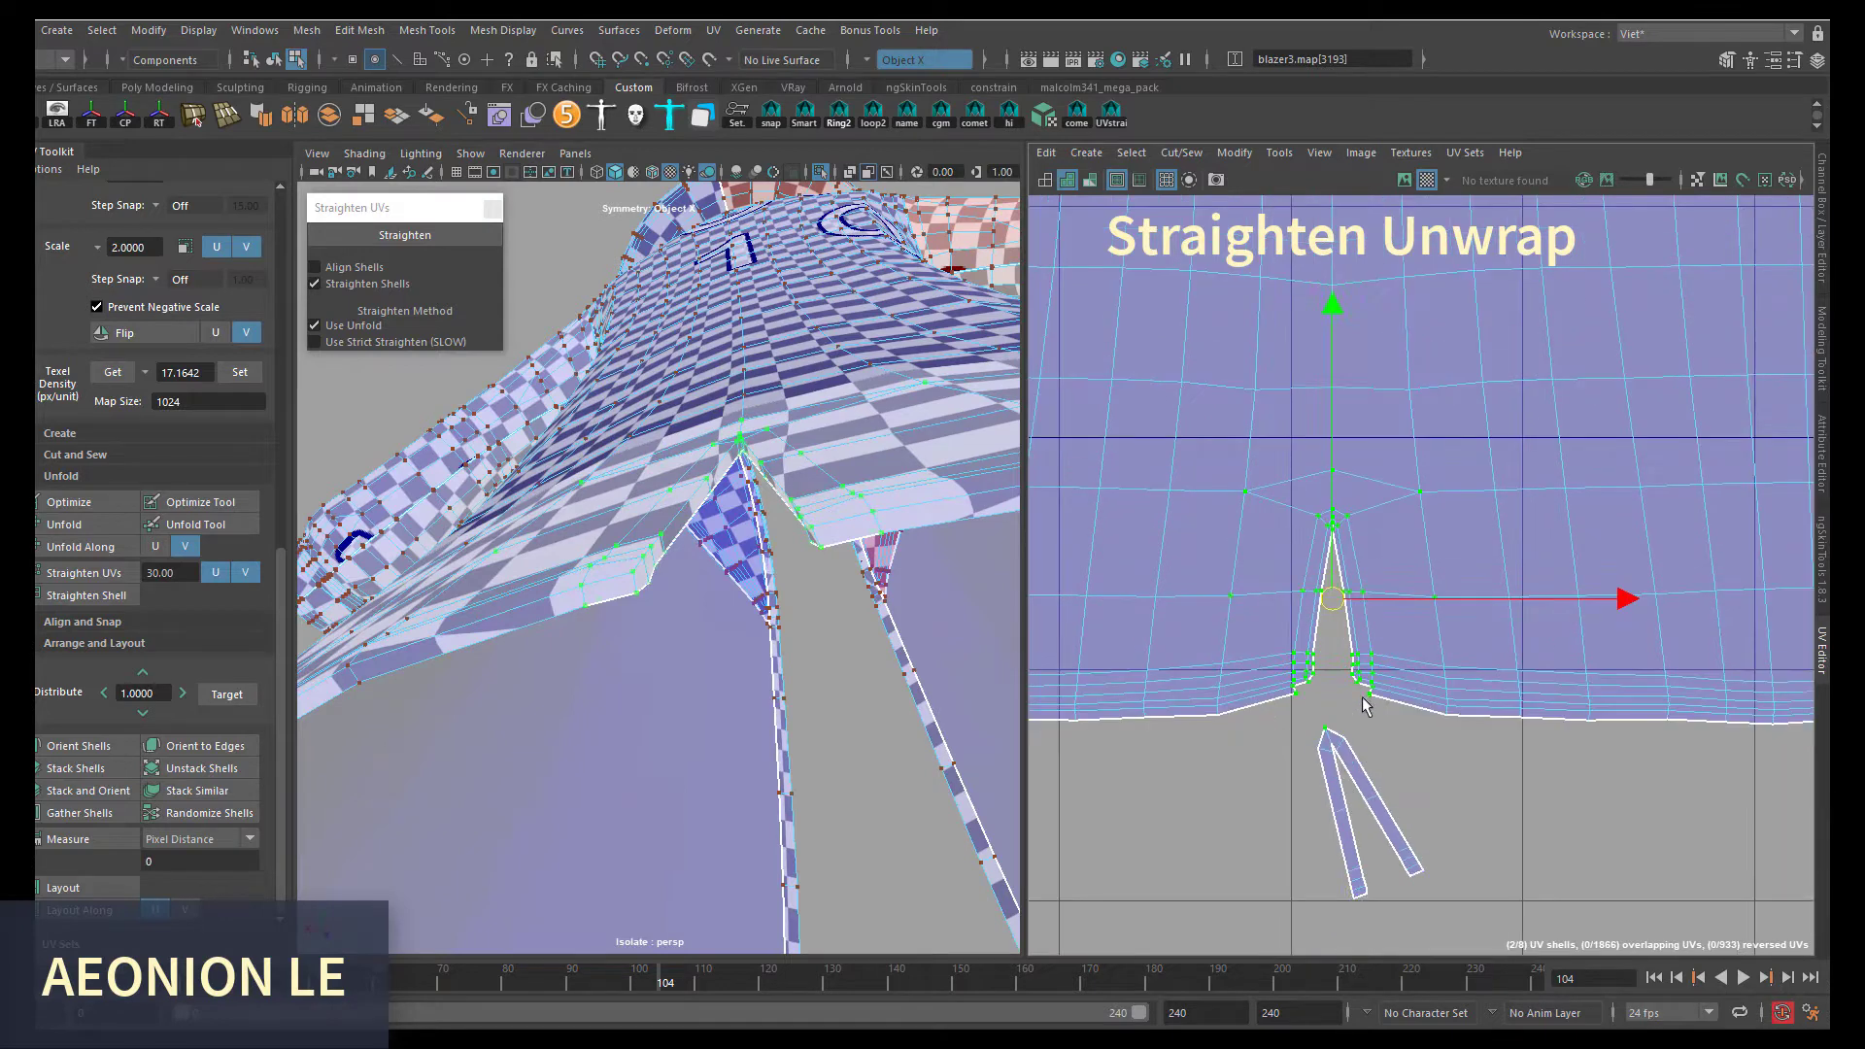
- Sew the dart's seam edge, then unfold and straighten the dart UVs
key(F10)
click(1365, 702)
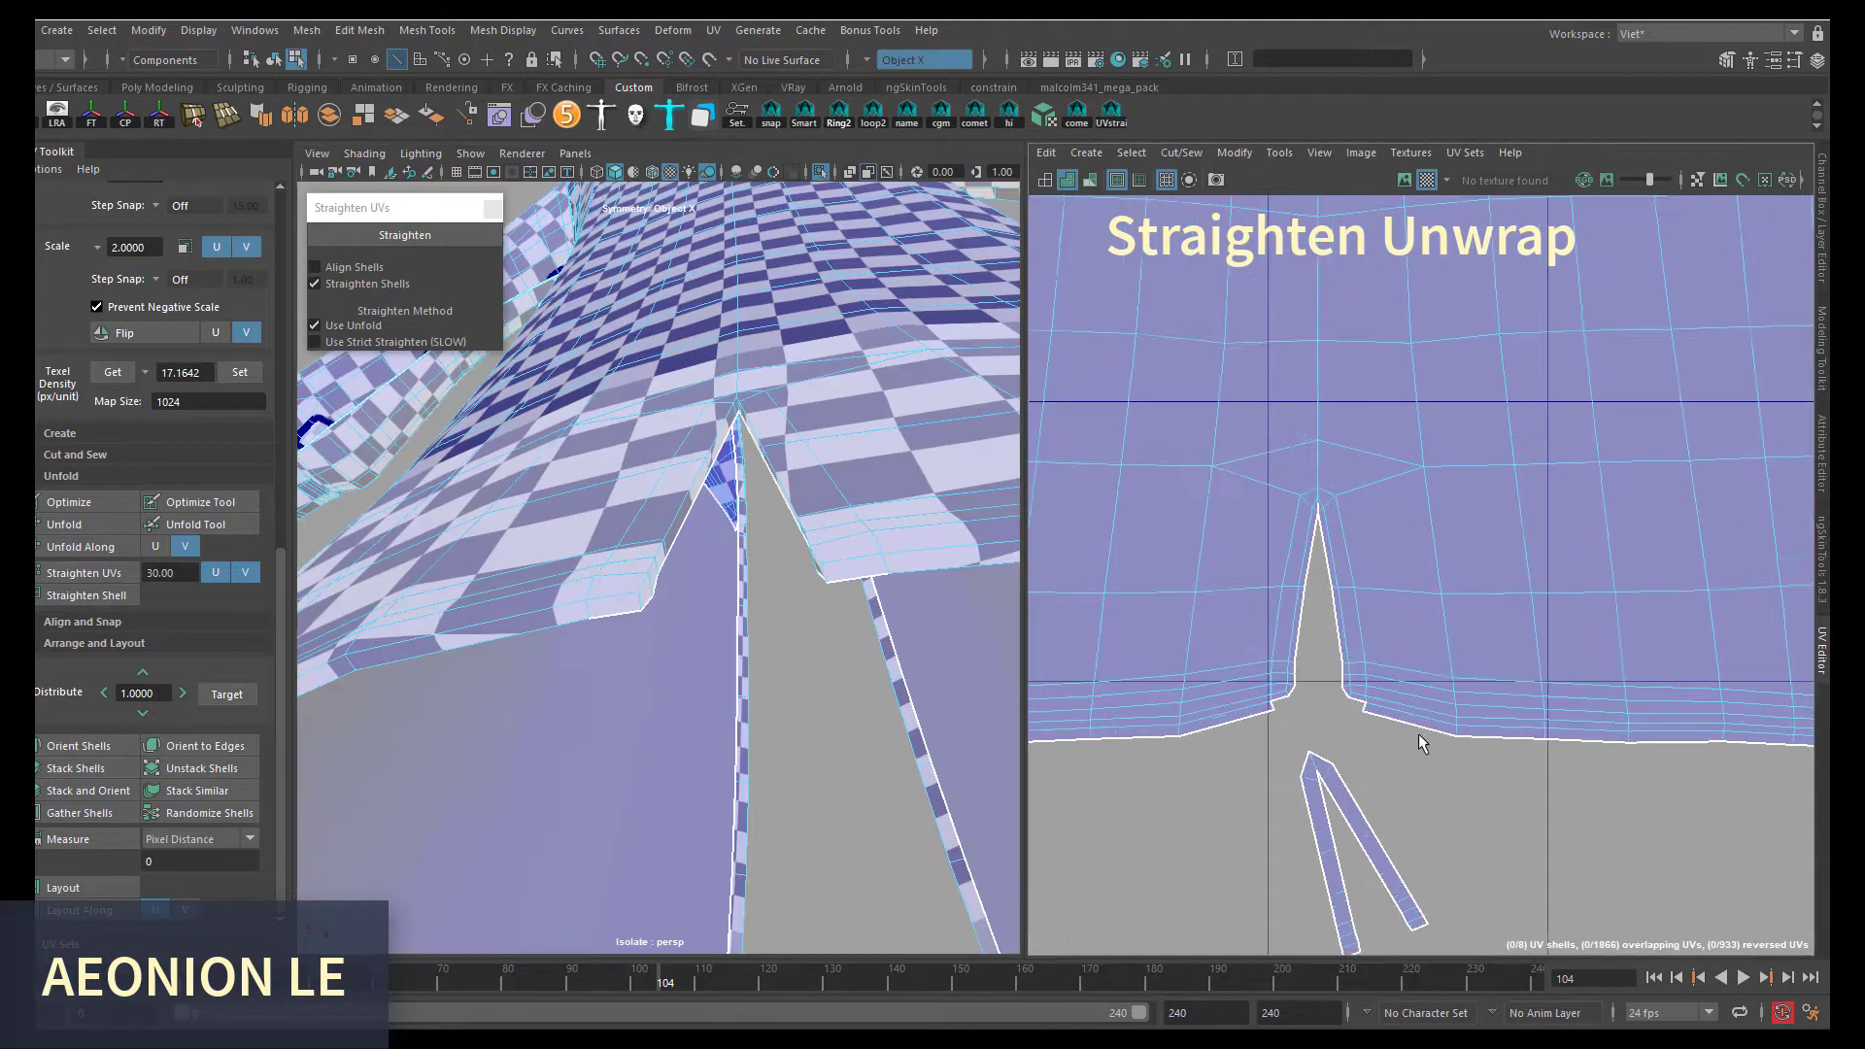
shift+right_drag(1418, 743, 1389, 734)
key(ctrl+F12)
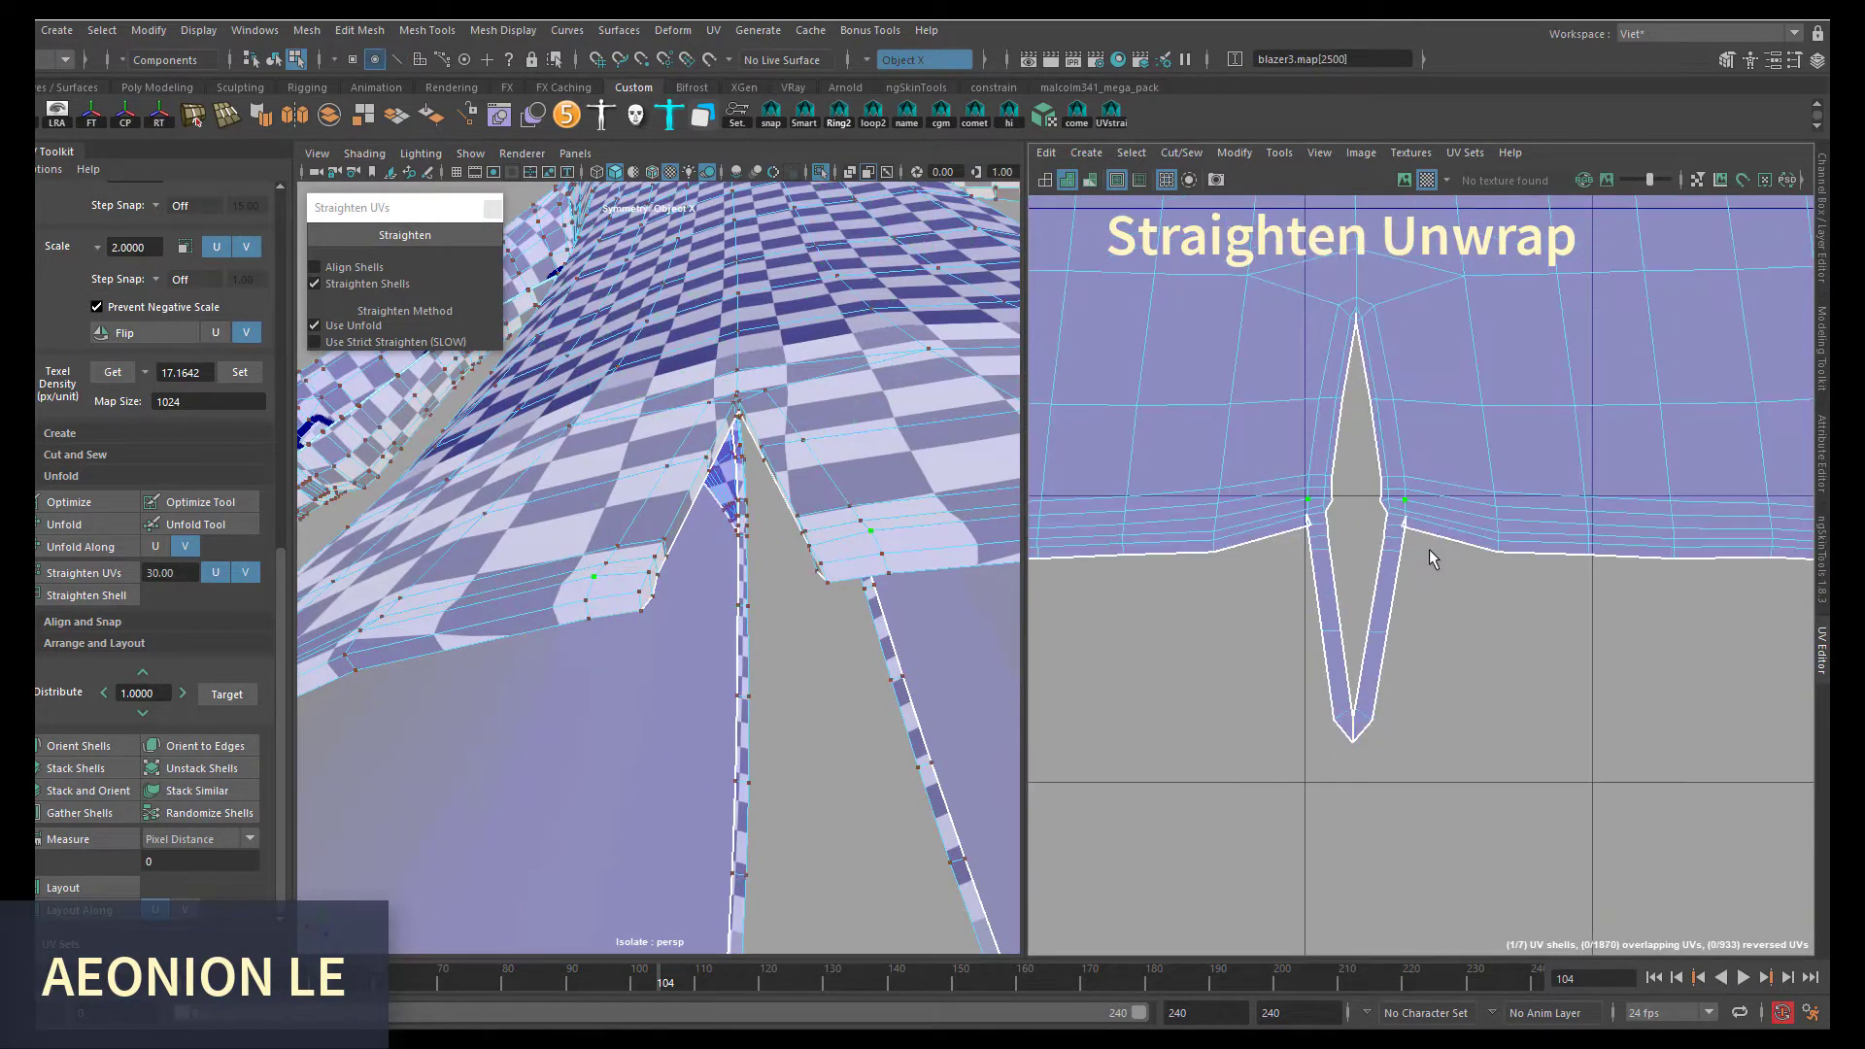
click(162, 513)
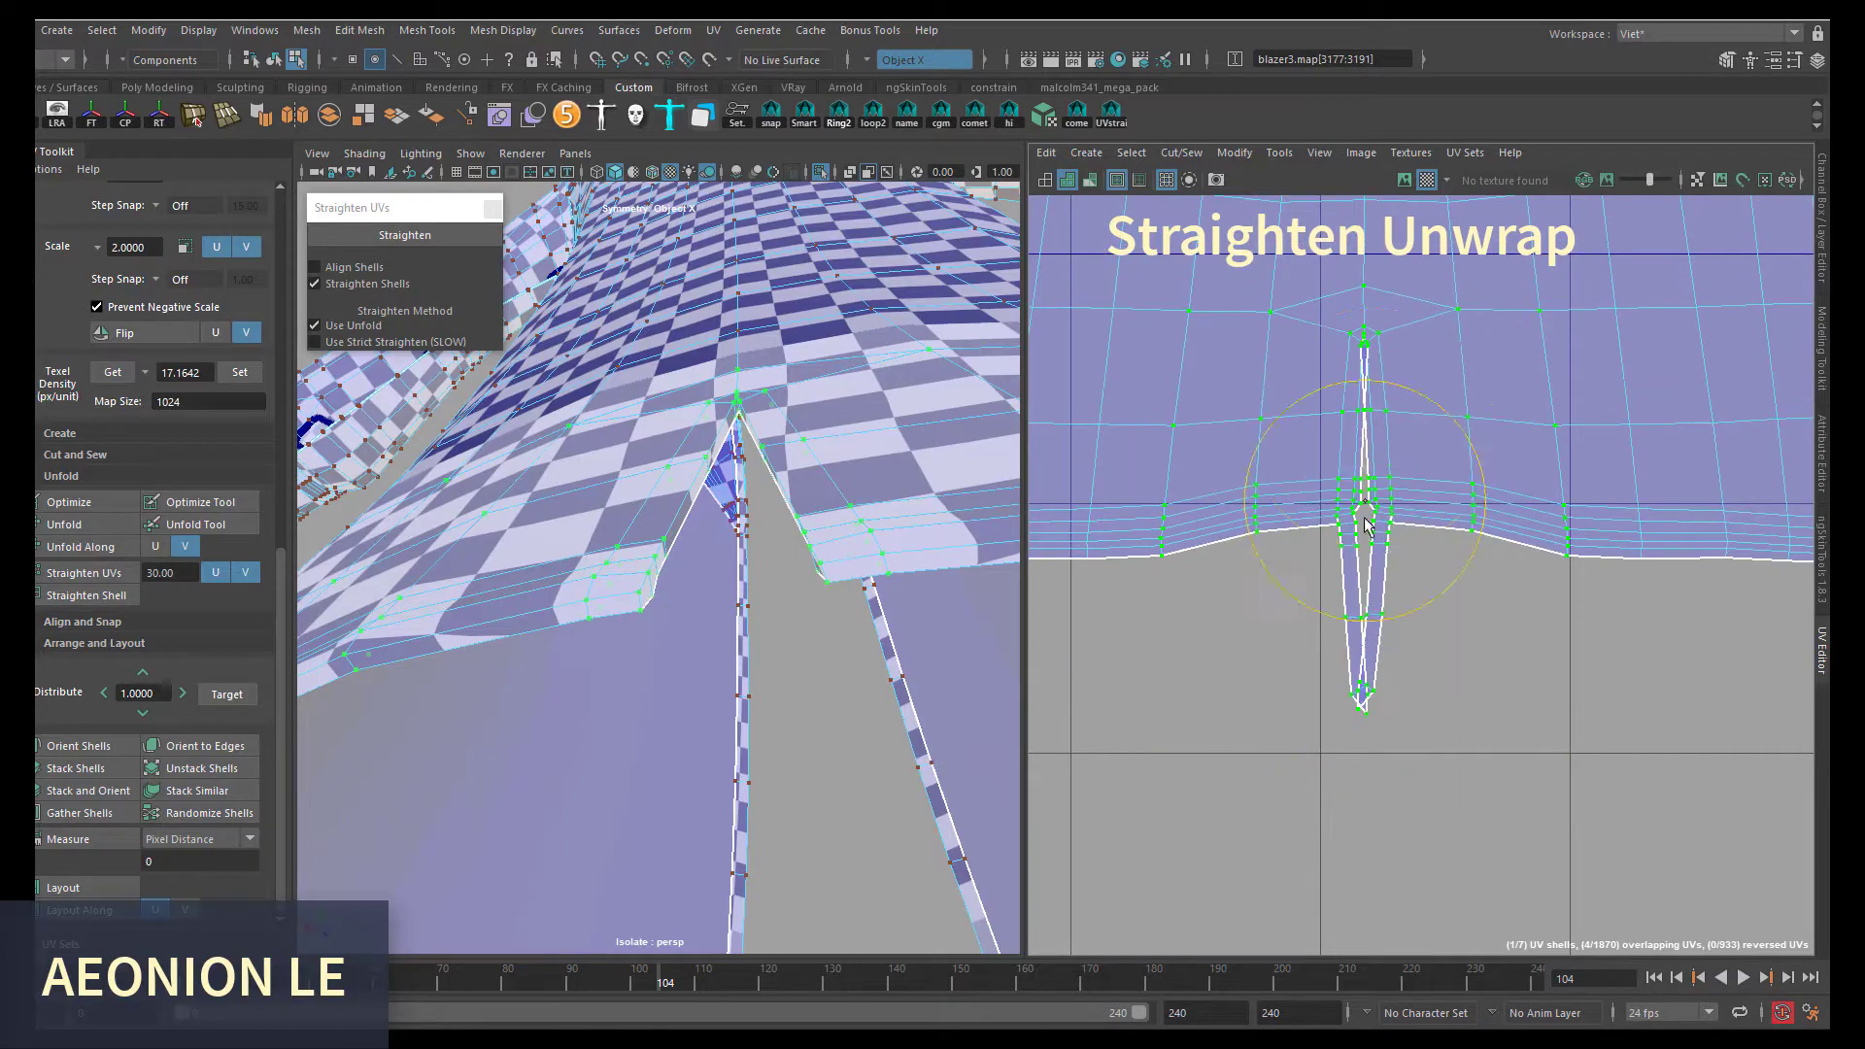
scroll(1430, 769, down, 3)
scroll(1507, 470, down, 5)
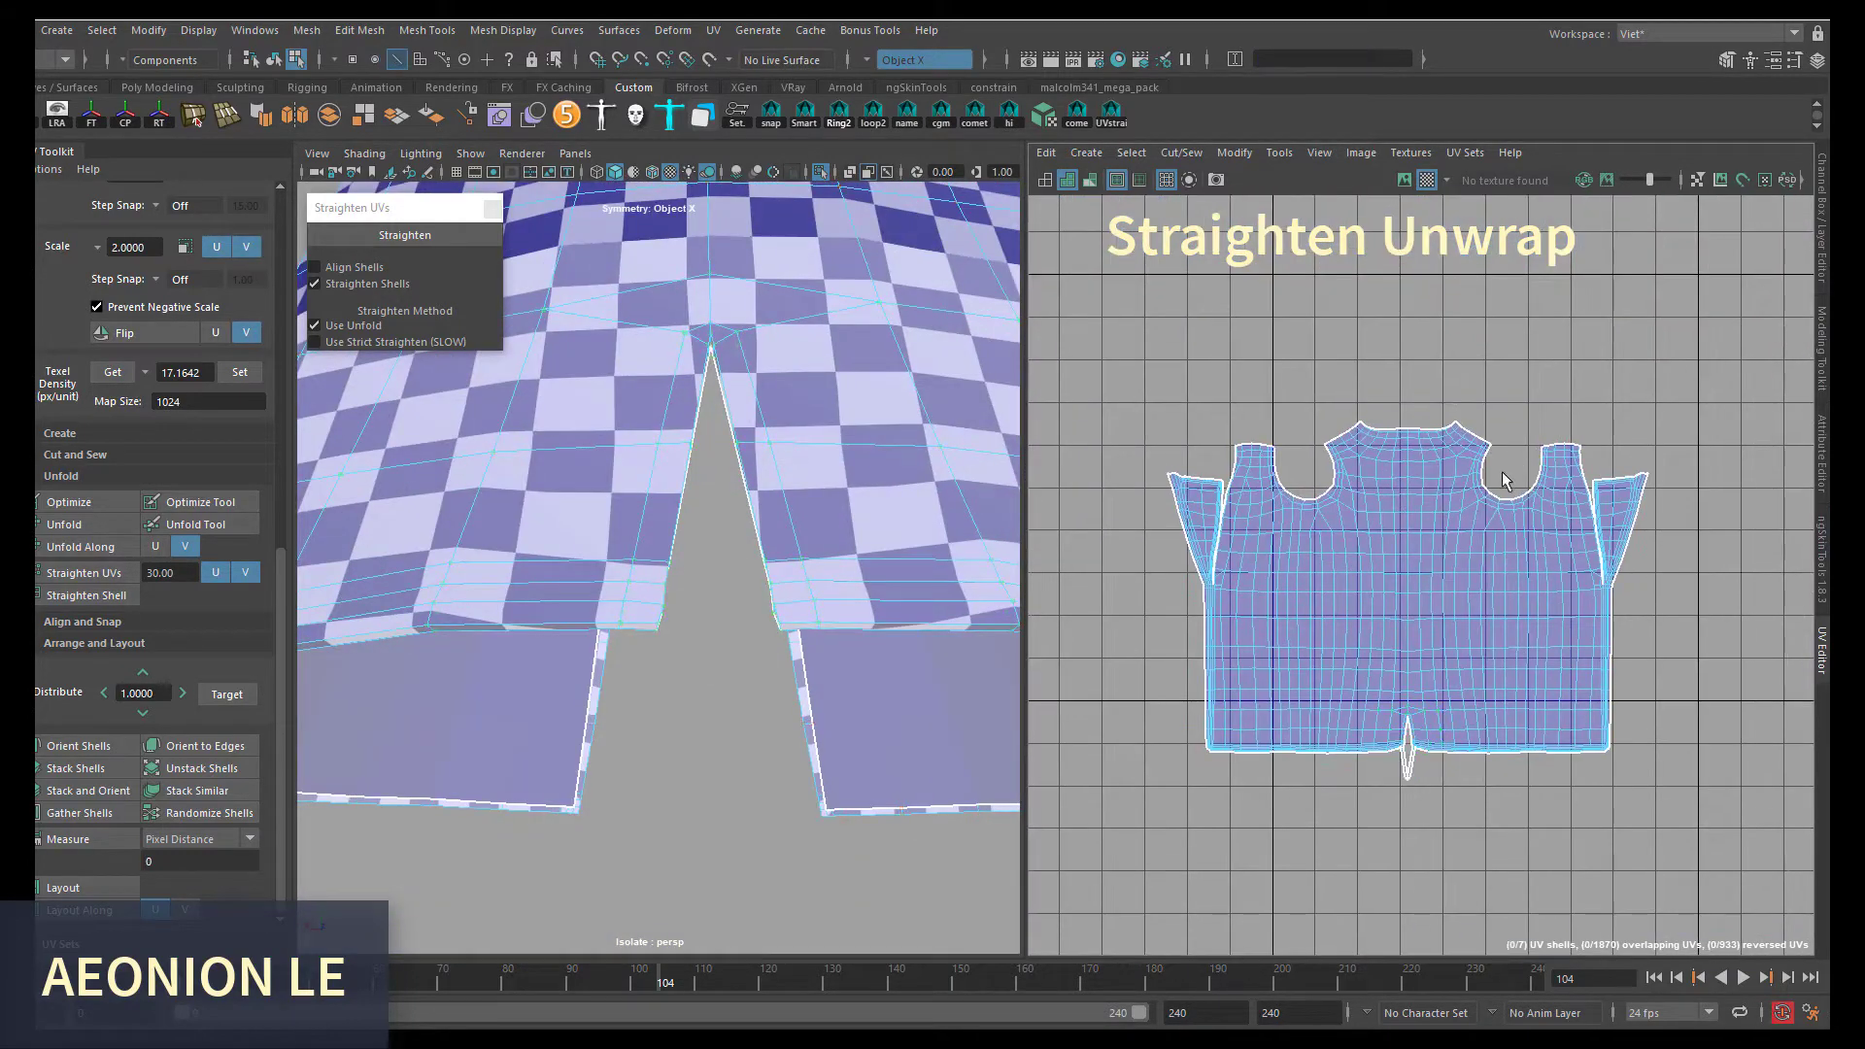
scroll(787, 595, down, 5)
alt+drag(787, 596, 853, 670)
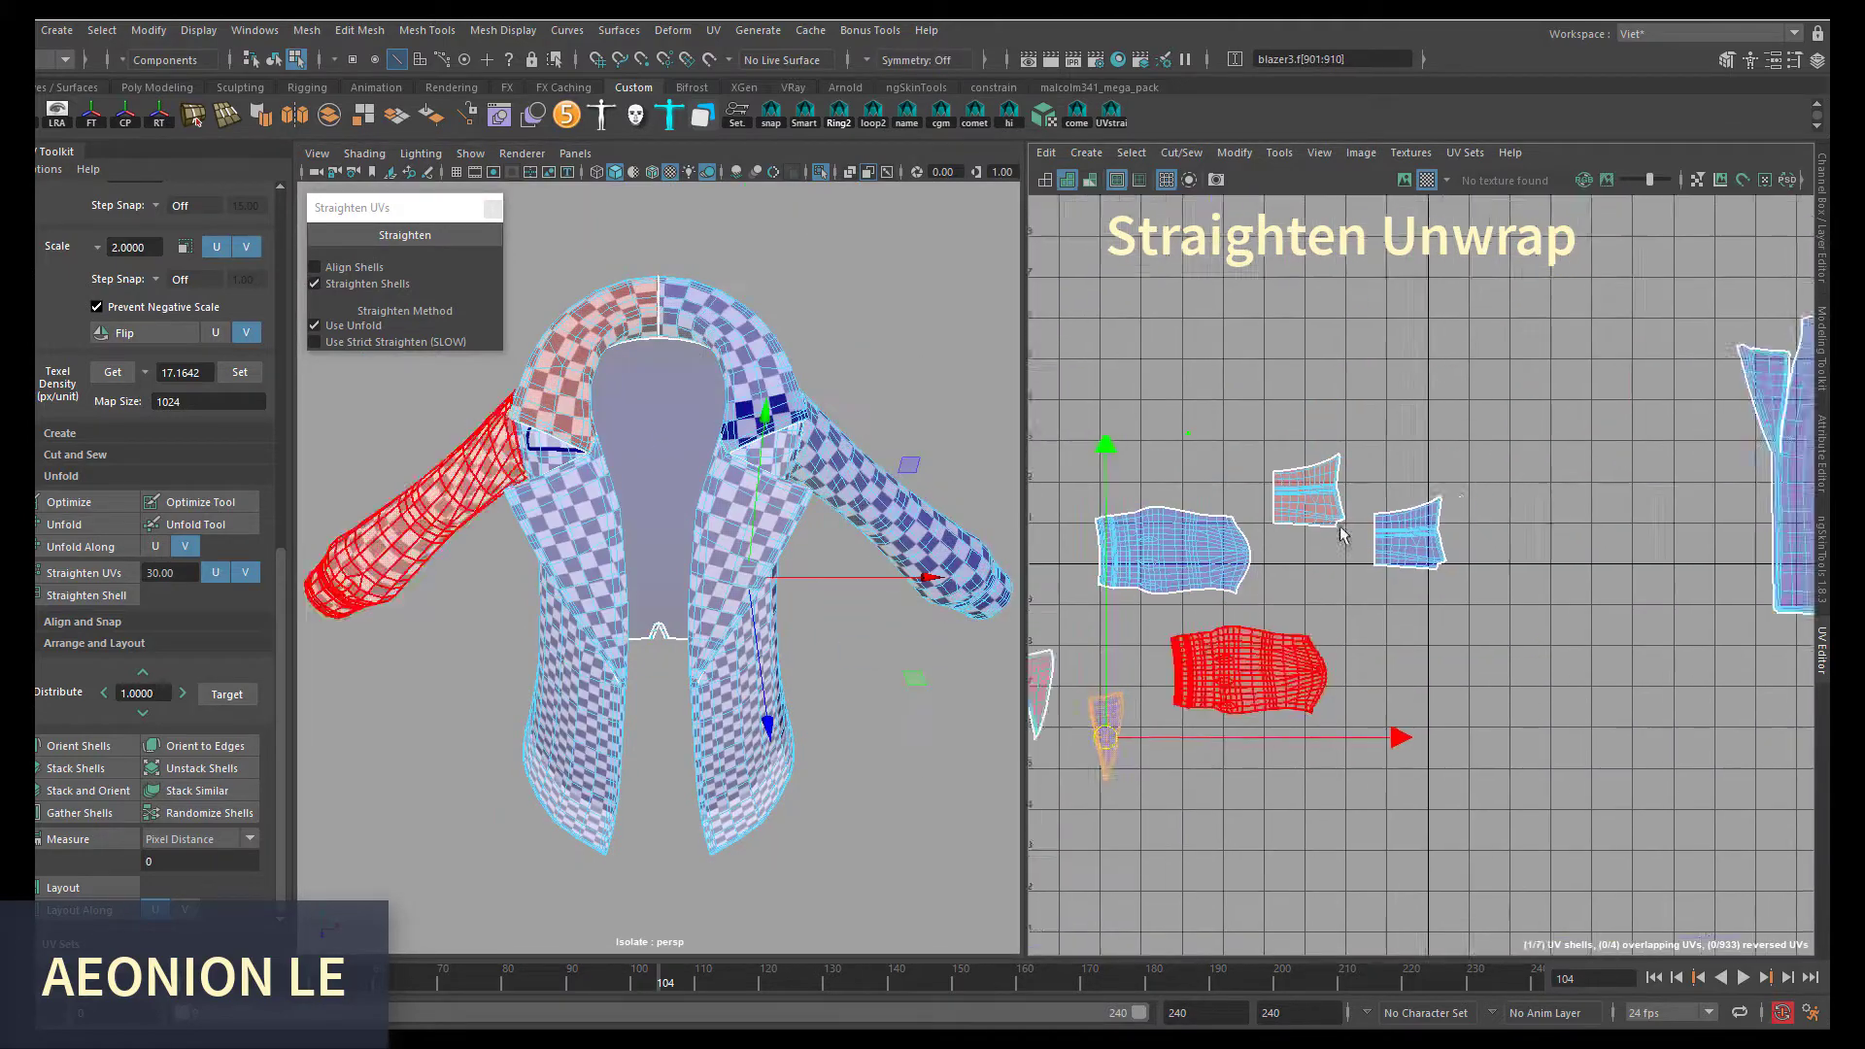
- Select the collar shell, convert it to UVs and straighten it
click(1445, 638)
scroll(1445, 639, up, 4)
right_drag(1532, 625, 1532, 582)
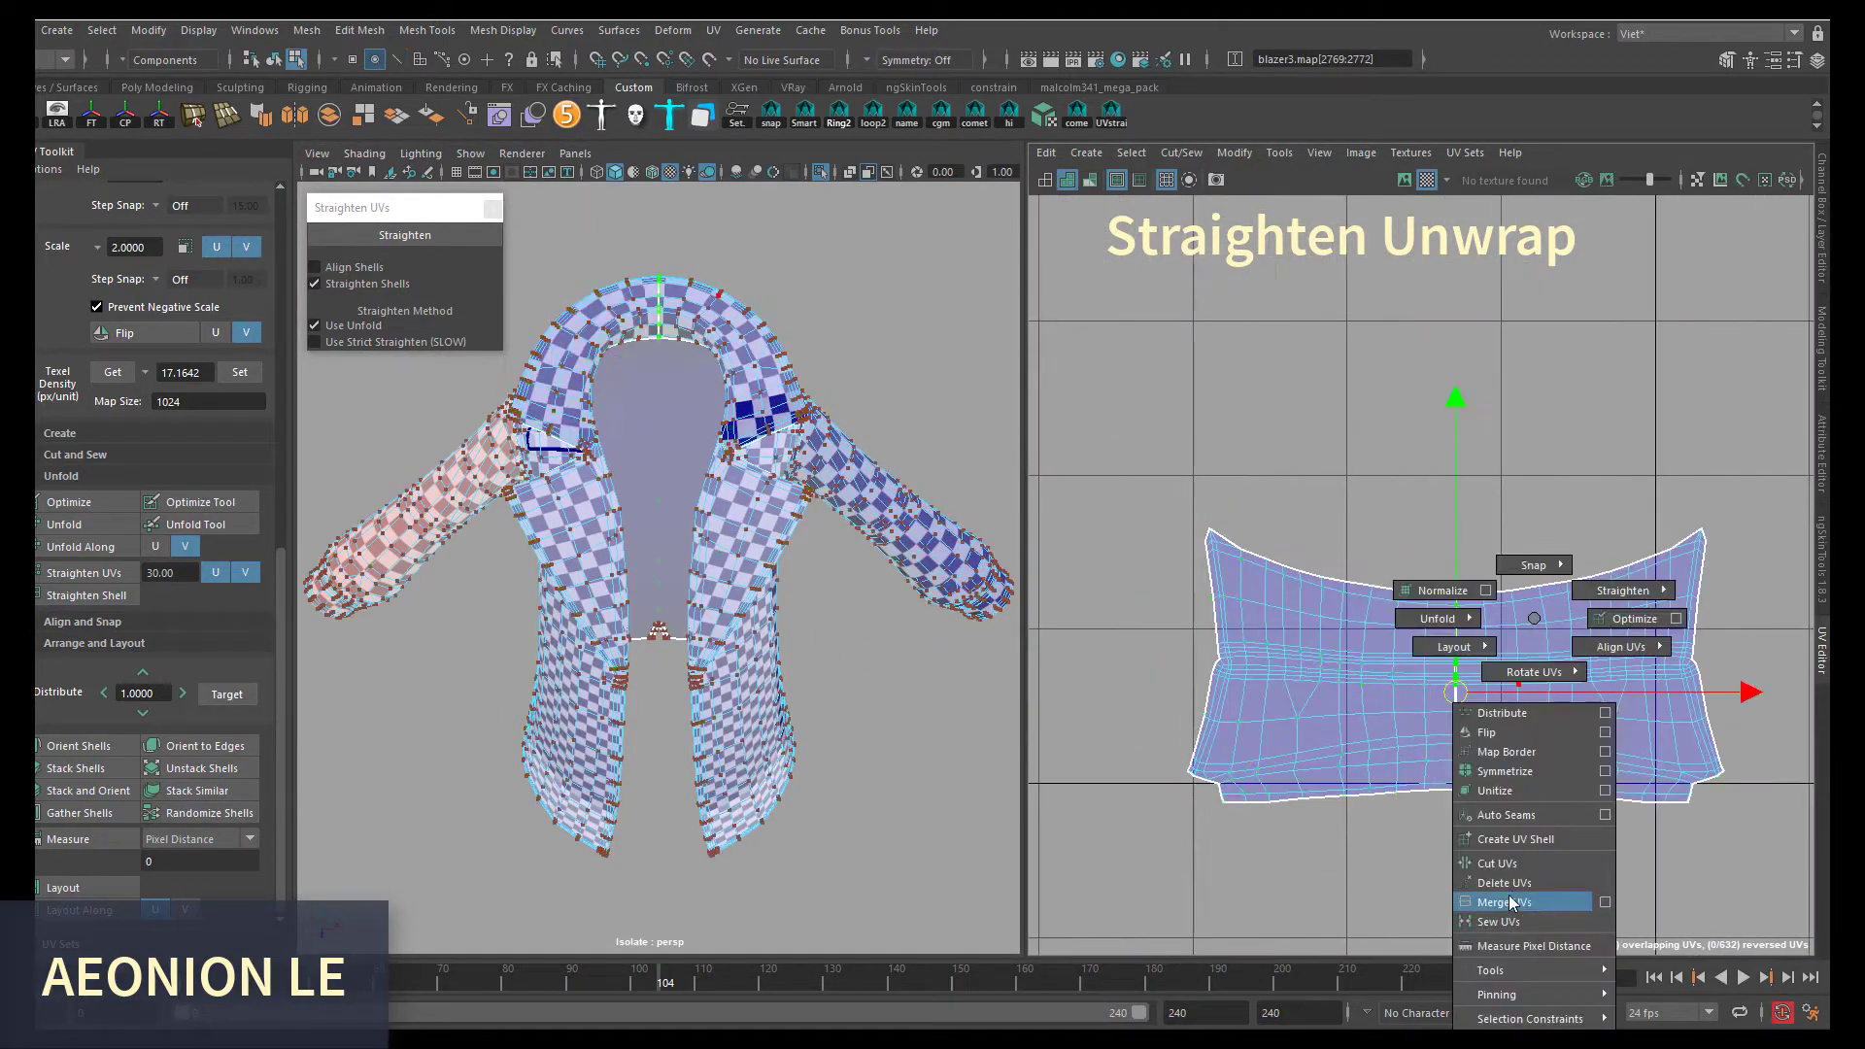
scroll(1457, 661, down, 4)
scroll(851, 376, down, 5)
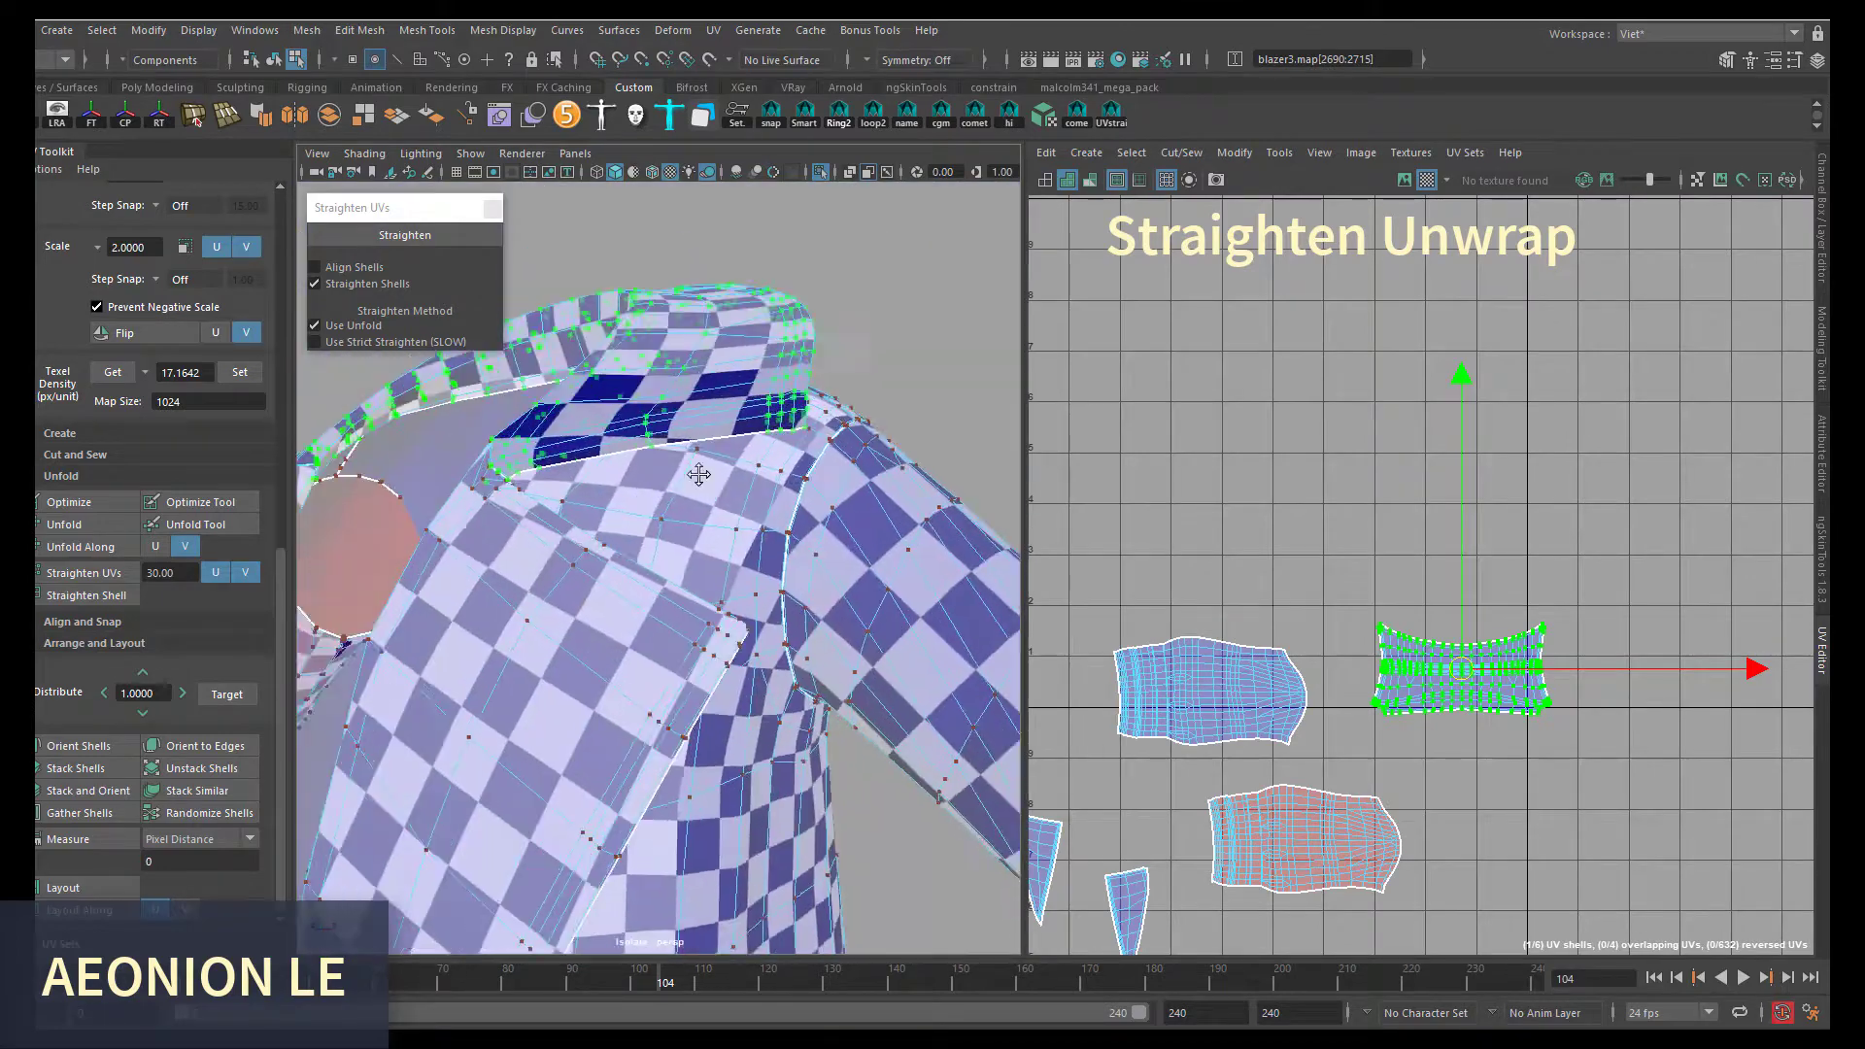
- Sew the shoulder edge onto the main coat body shell
key(F10)
mouse_move(739, 485)
alt+mouse_down()
mouse_move(683, 526)
mouse_move(621, 505)
alt+mouse_up()
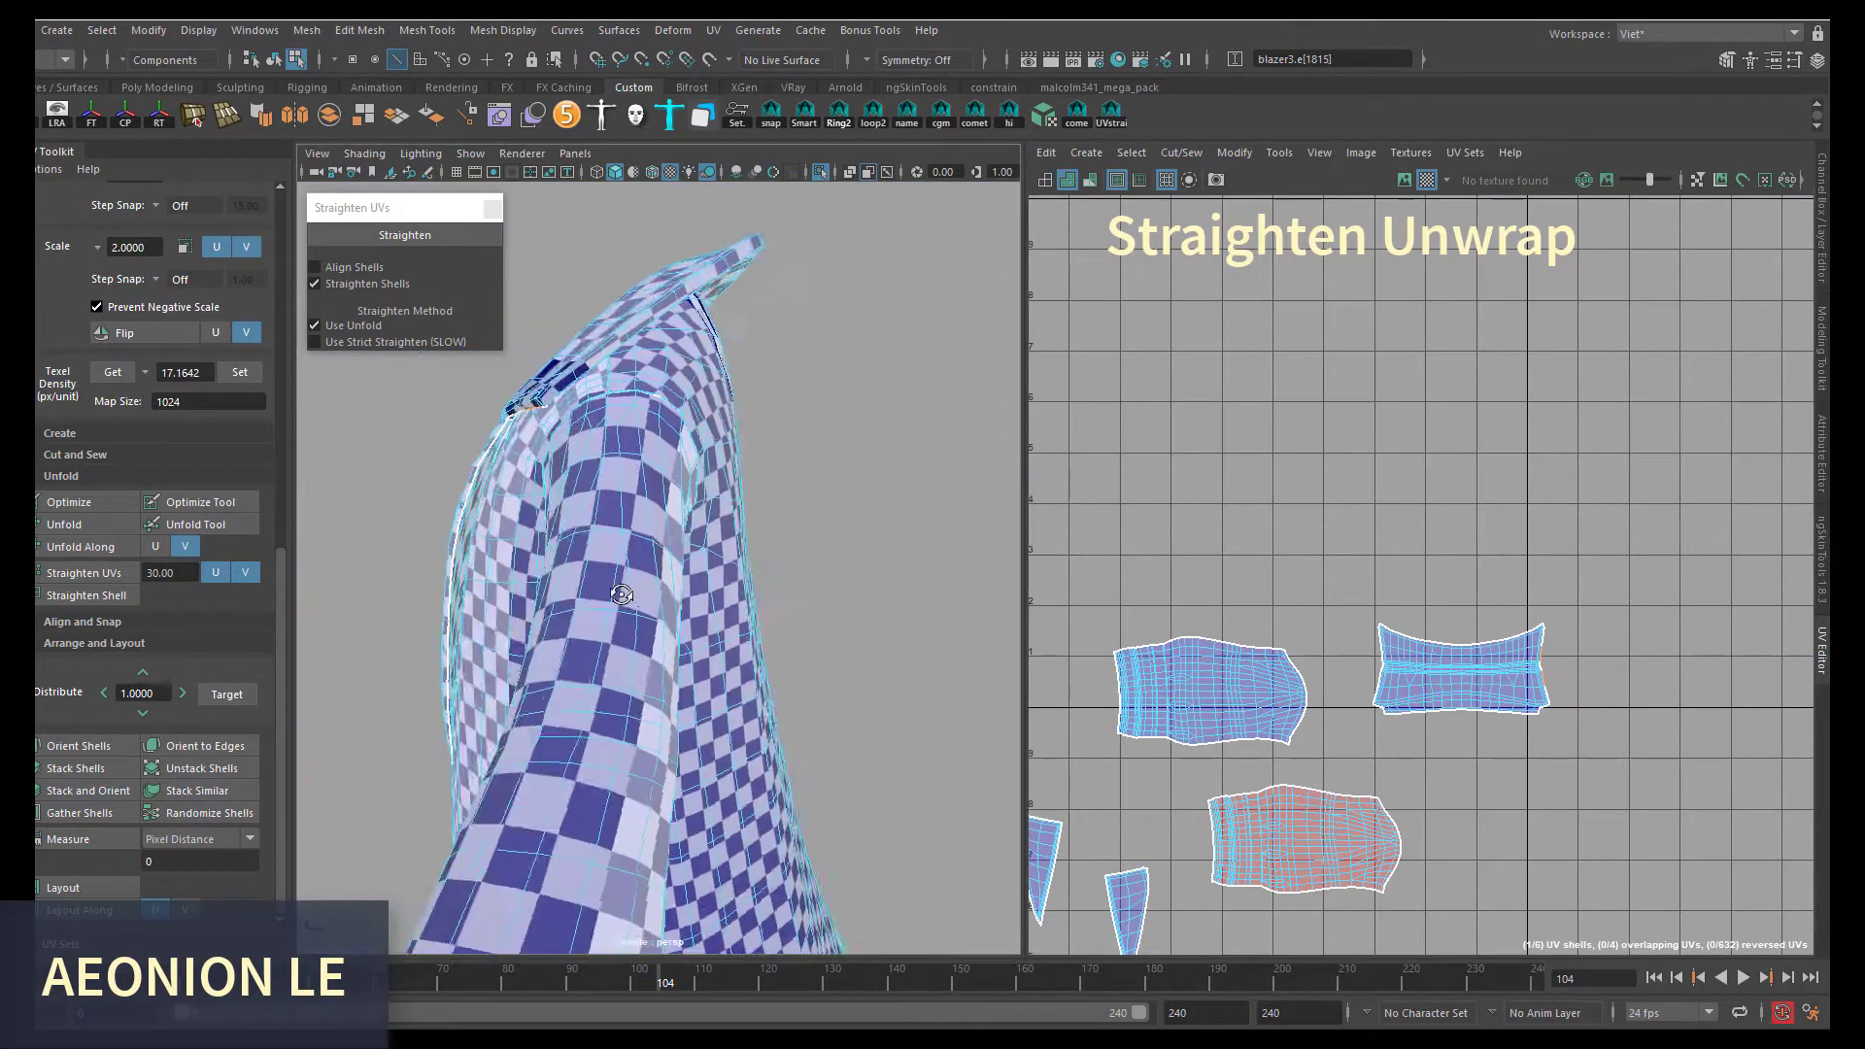
scroll(1489, 563, down, 3)
scroll(1489, 562, up, 2)
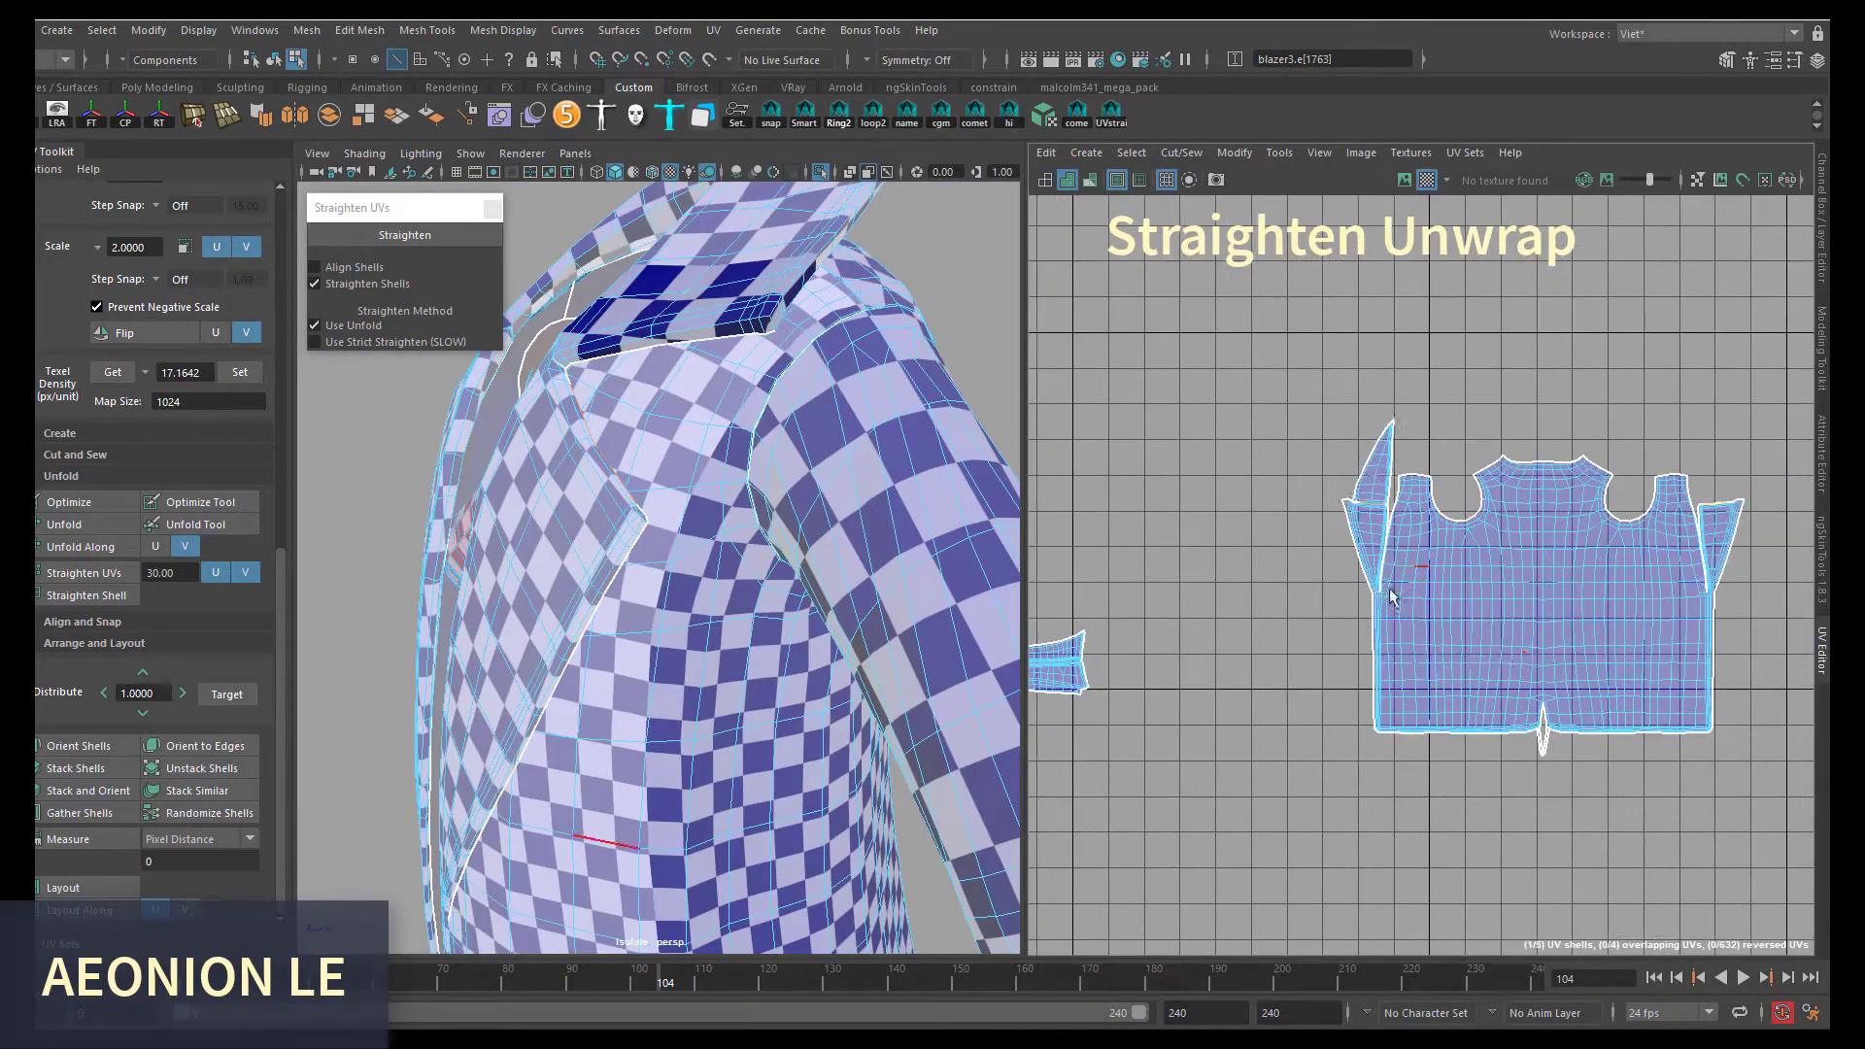
scroll(1374, 541, up, 5)
right_drag(1374, 541, 1207, 525)
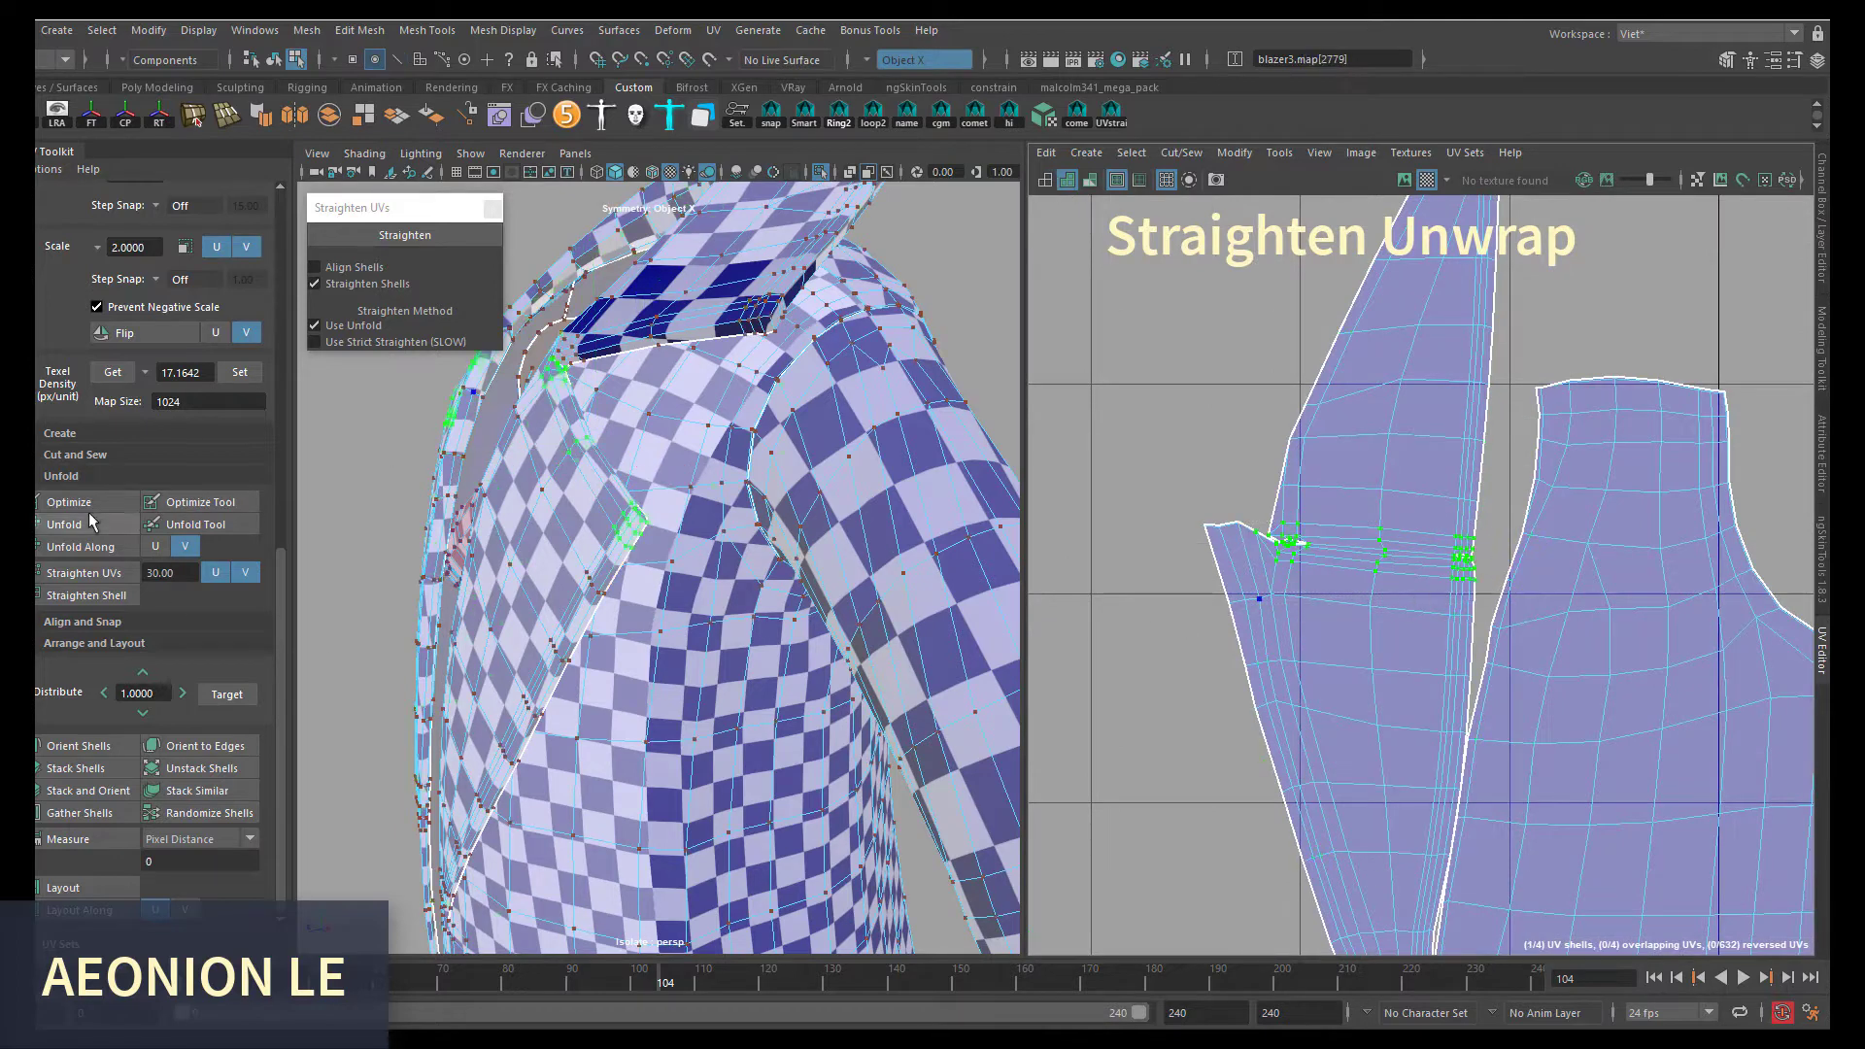
- Select the faces around the shoulder notch and frame the whole body shell
scroll(1282, 582, up, 5)
scroll(715, 582, up, 5)
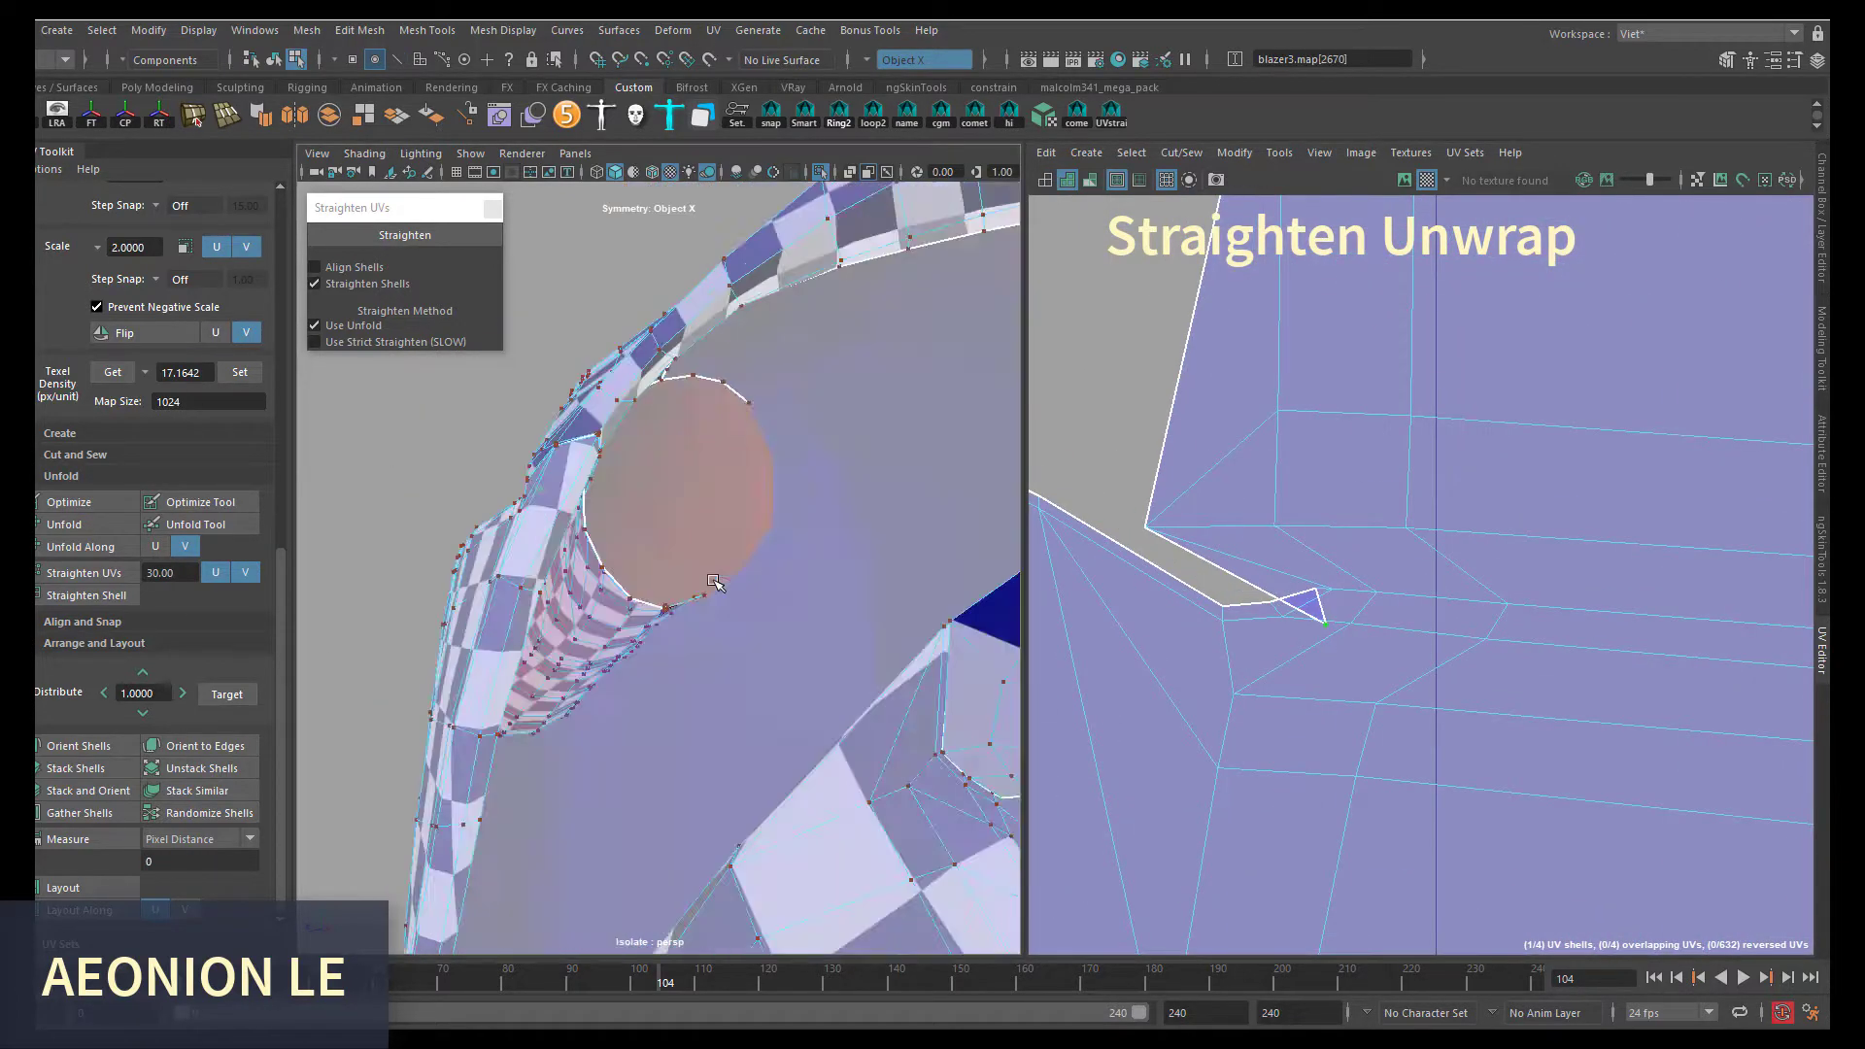
scroll(715, 582, up, 5)
scroll(746, 645, up, 5)
scroll(743, 645, up, 3)
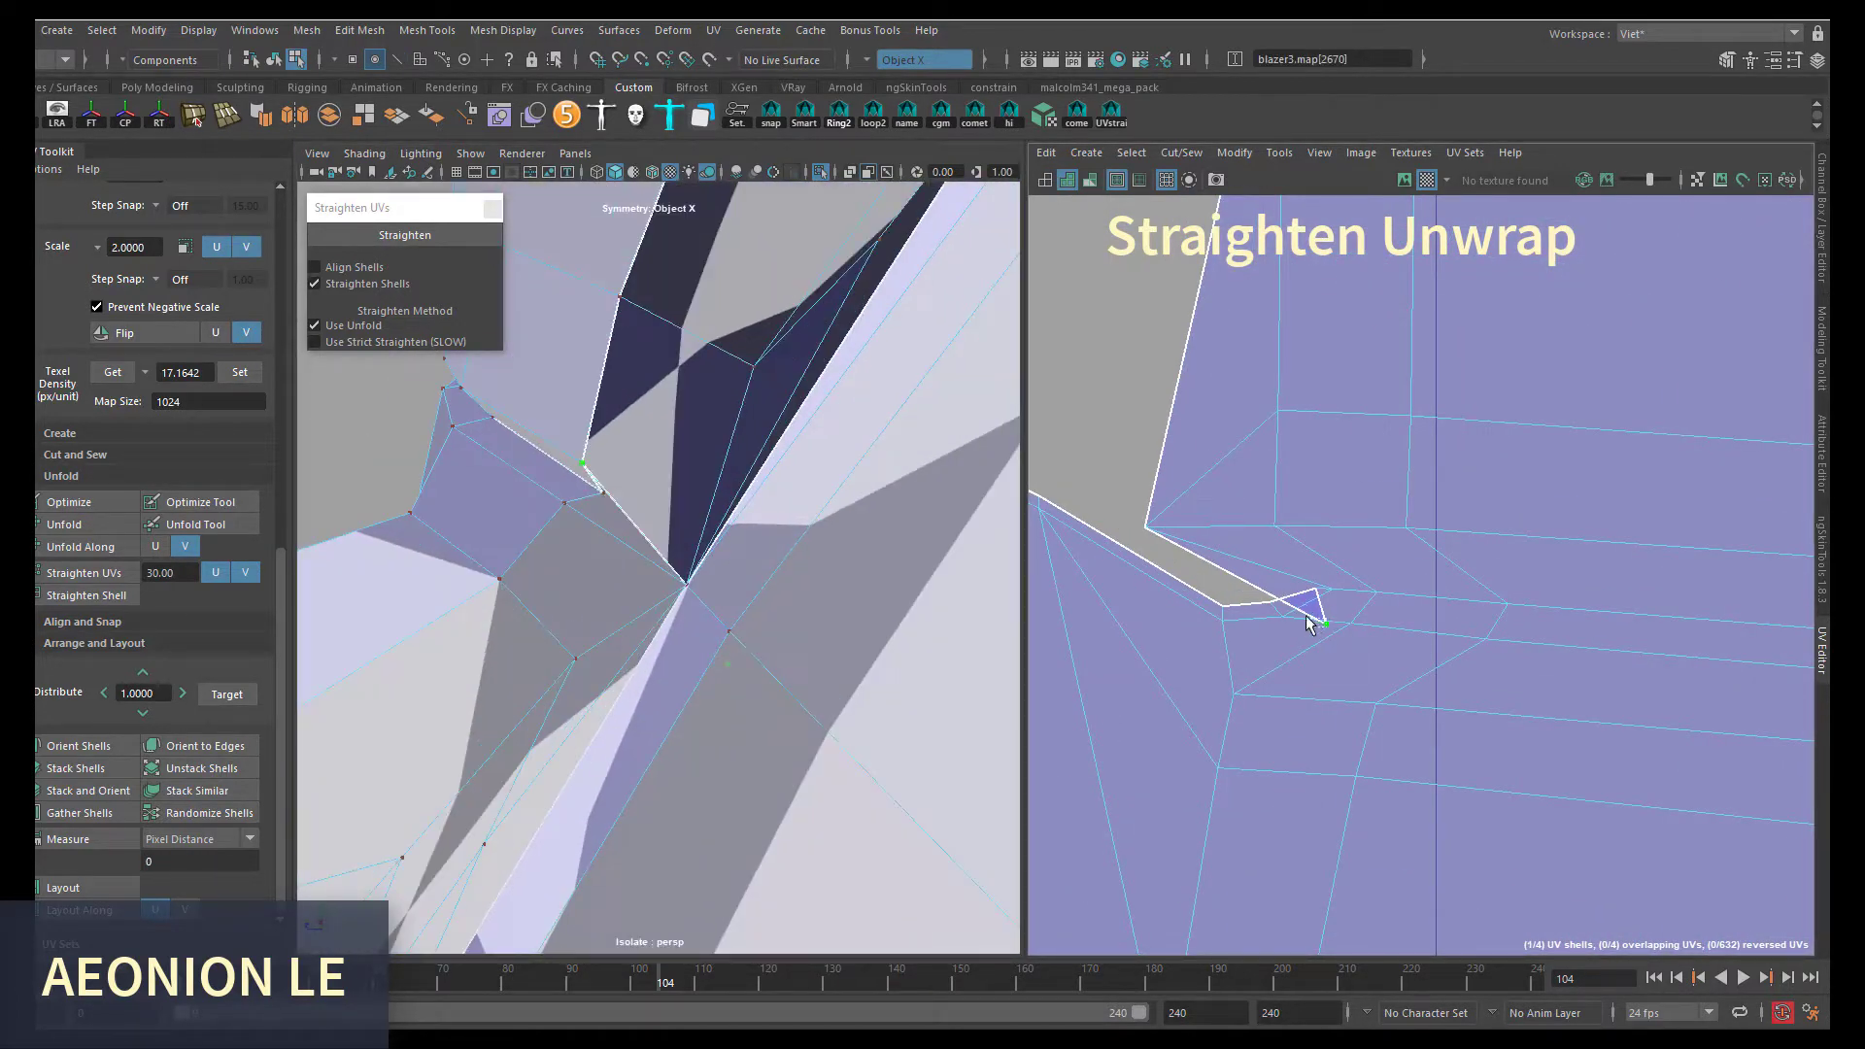
scroll(1254, 595, down, 5)
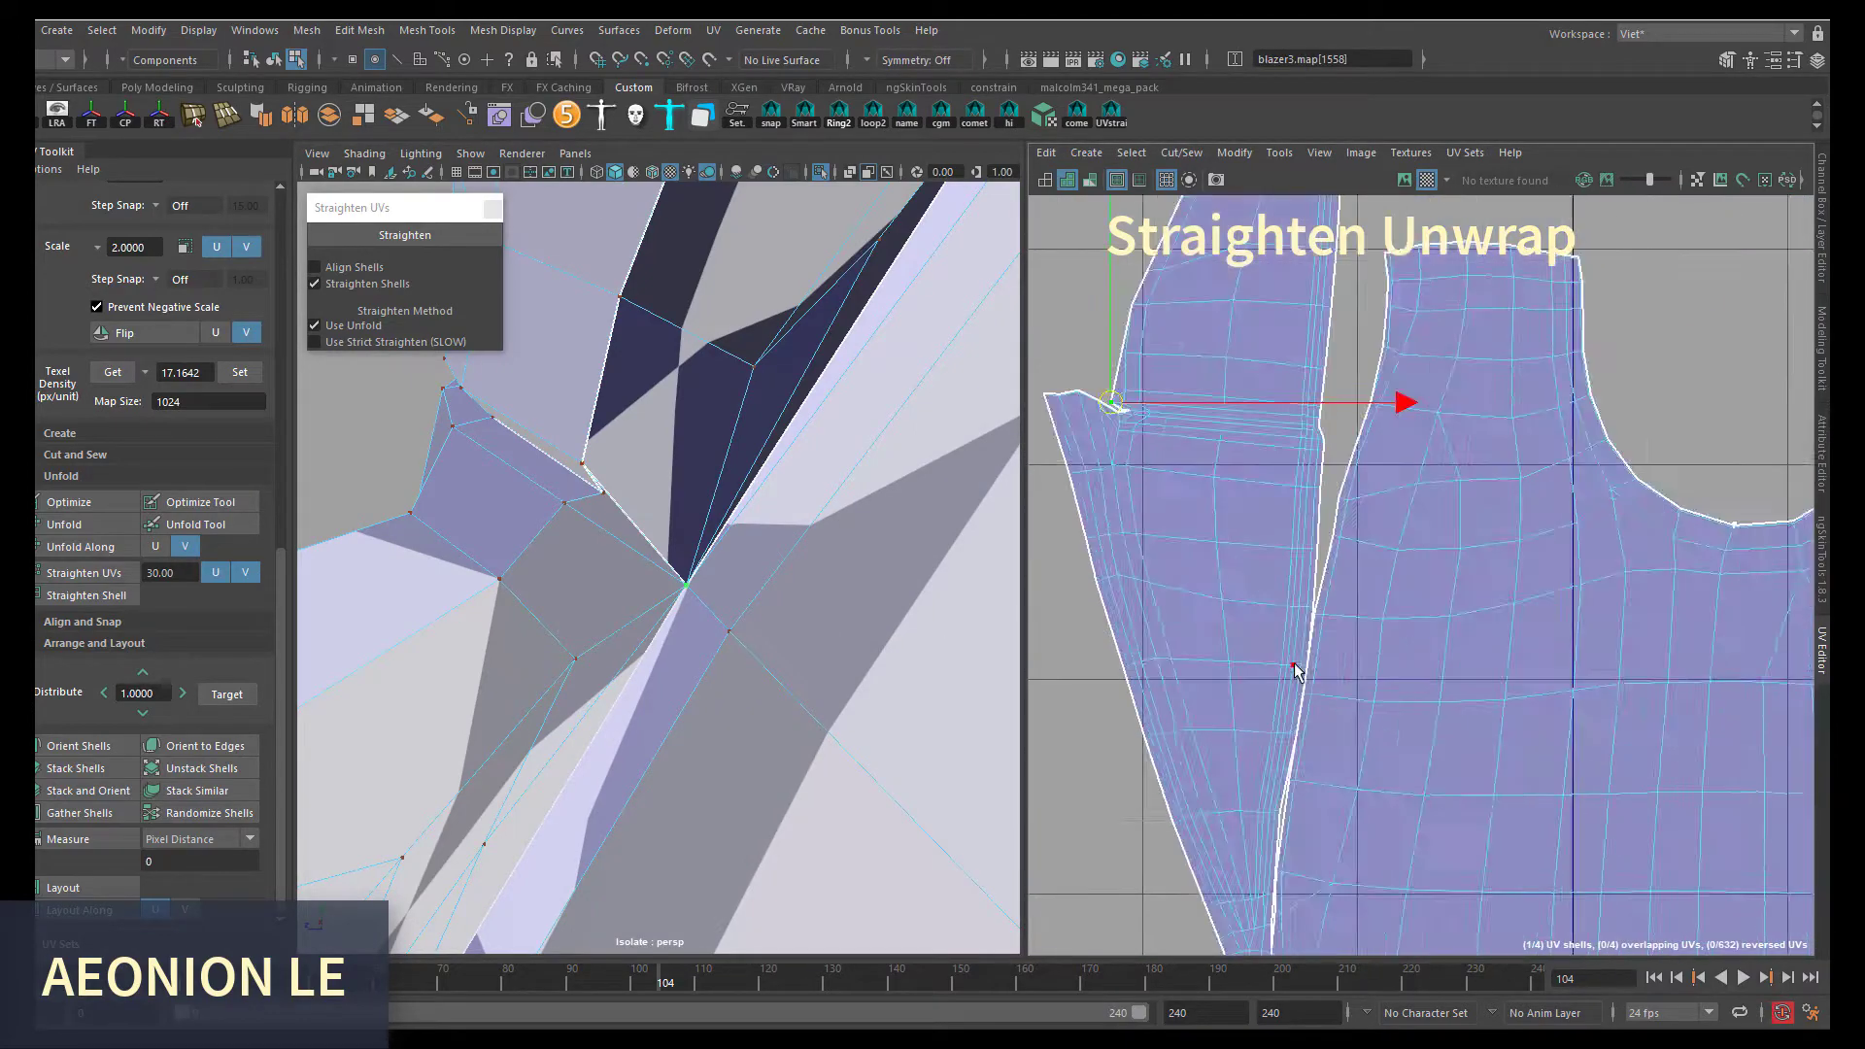
right_drag(1250, 562, 1204, 439)
key(F9)
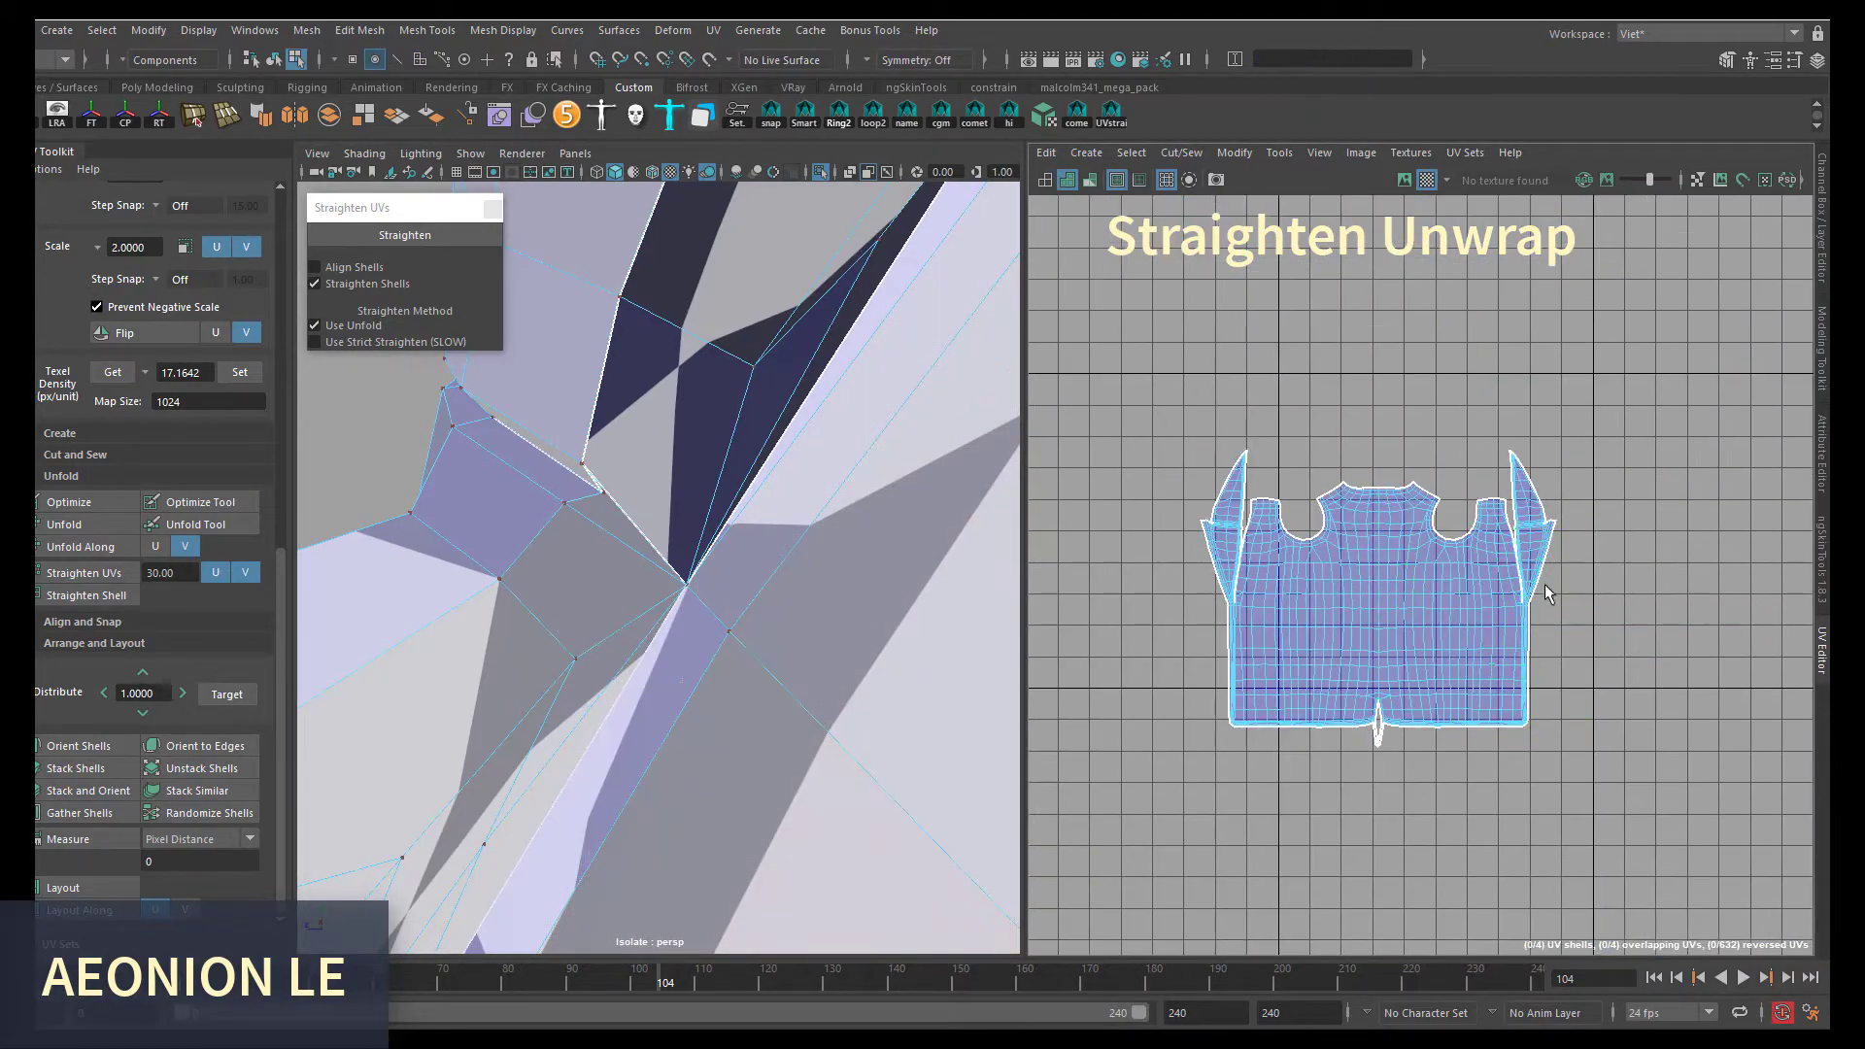
key(f)
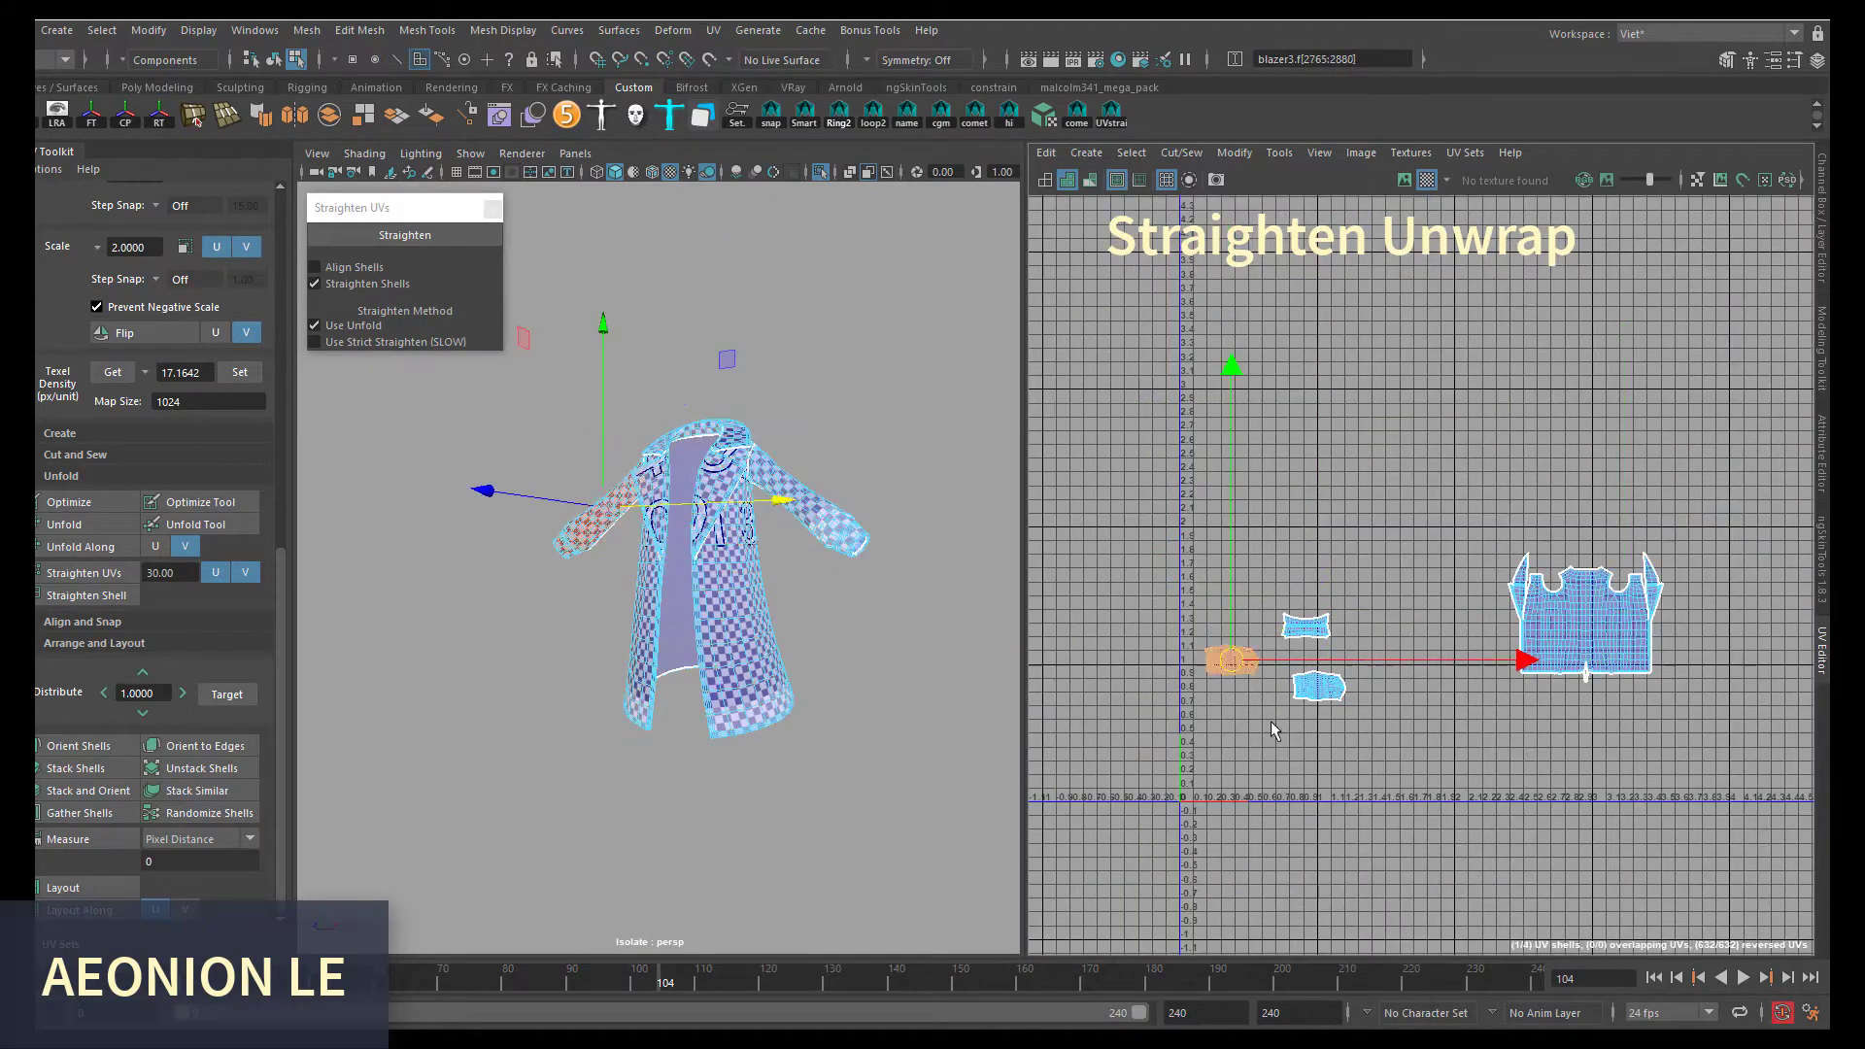
- Lay out all coat UV shells inside 0–1 space and bring both coat versions into view
shift+right_drag(1271, 721, 1290, 849)
key(f)
key(F8)
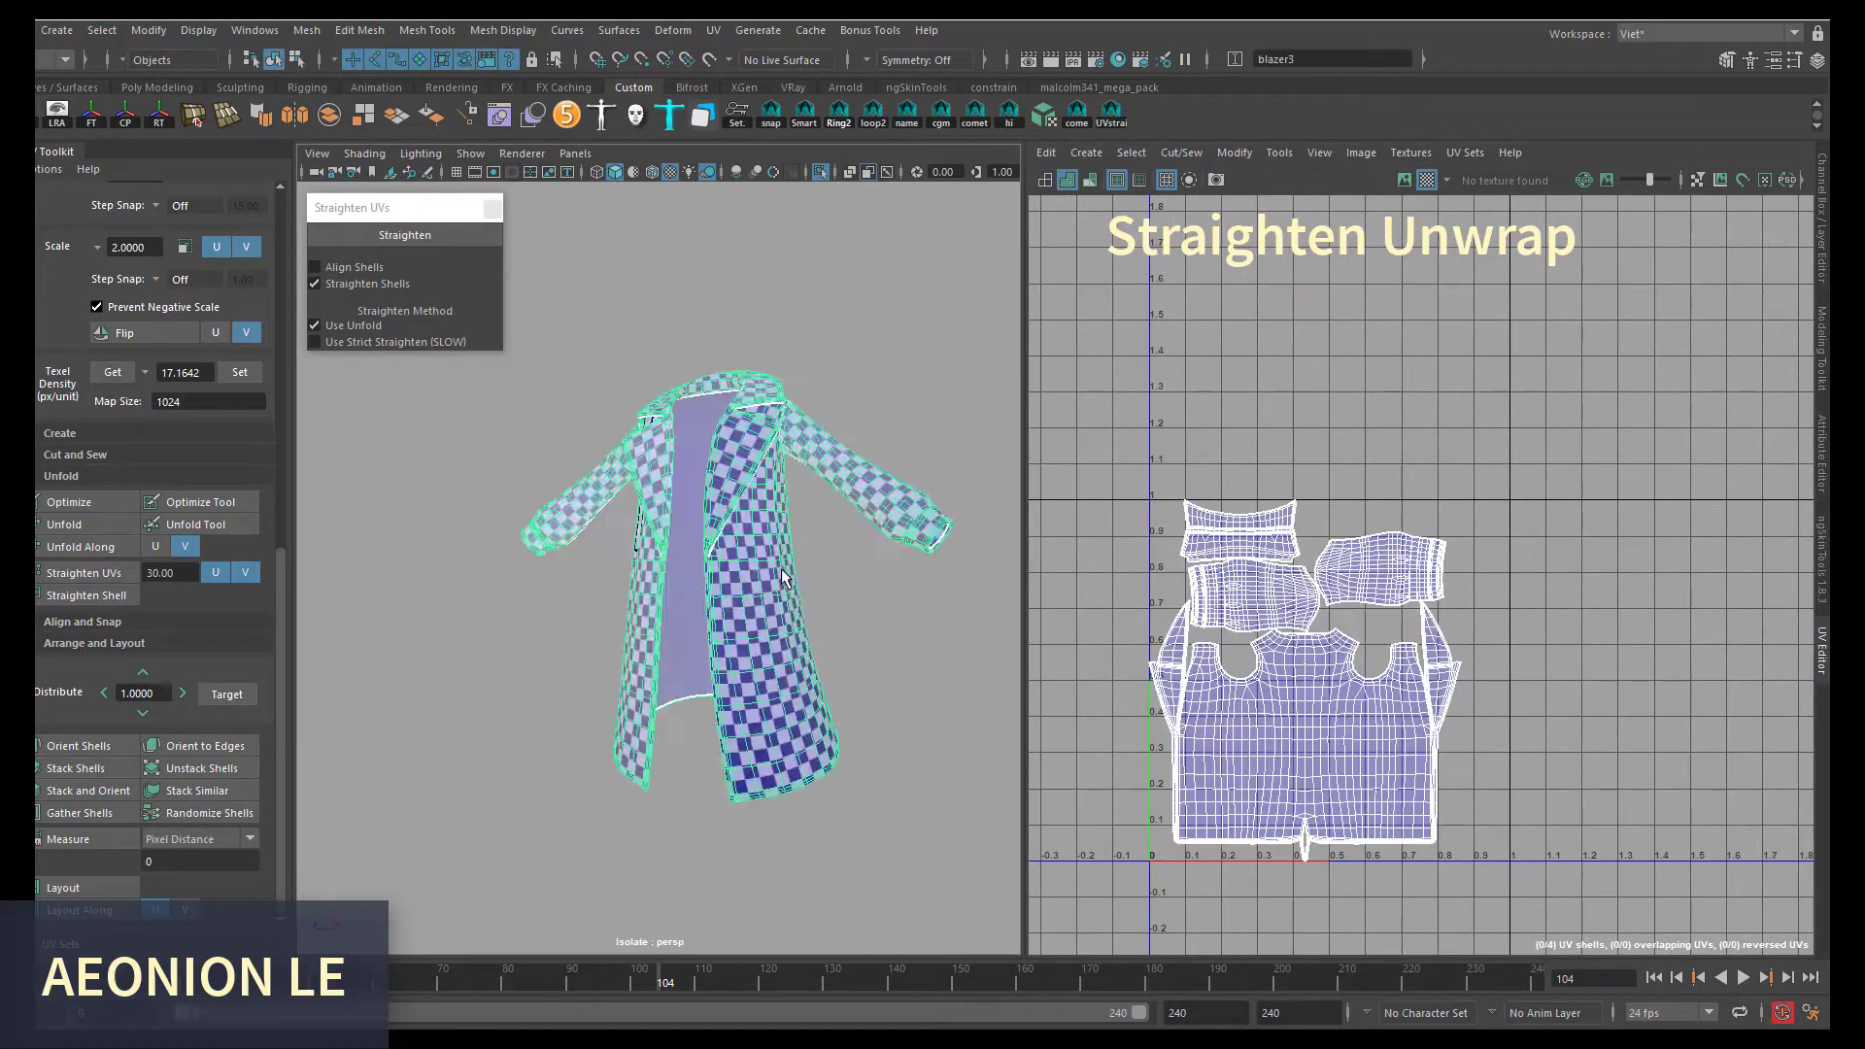
alt+drag(460, 638, 872, 659)
alt+right_drag(873, 659, 971, 583)
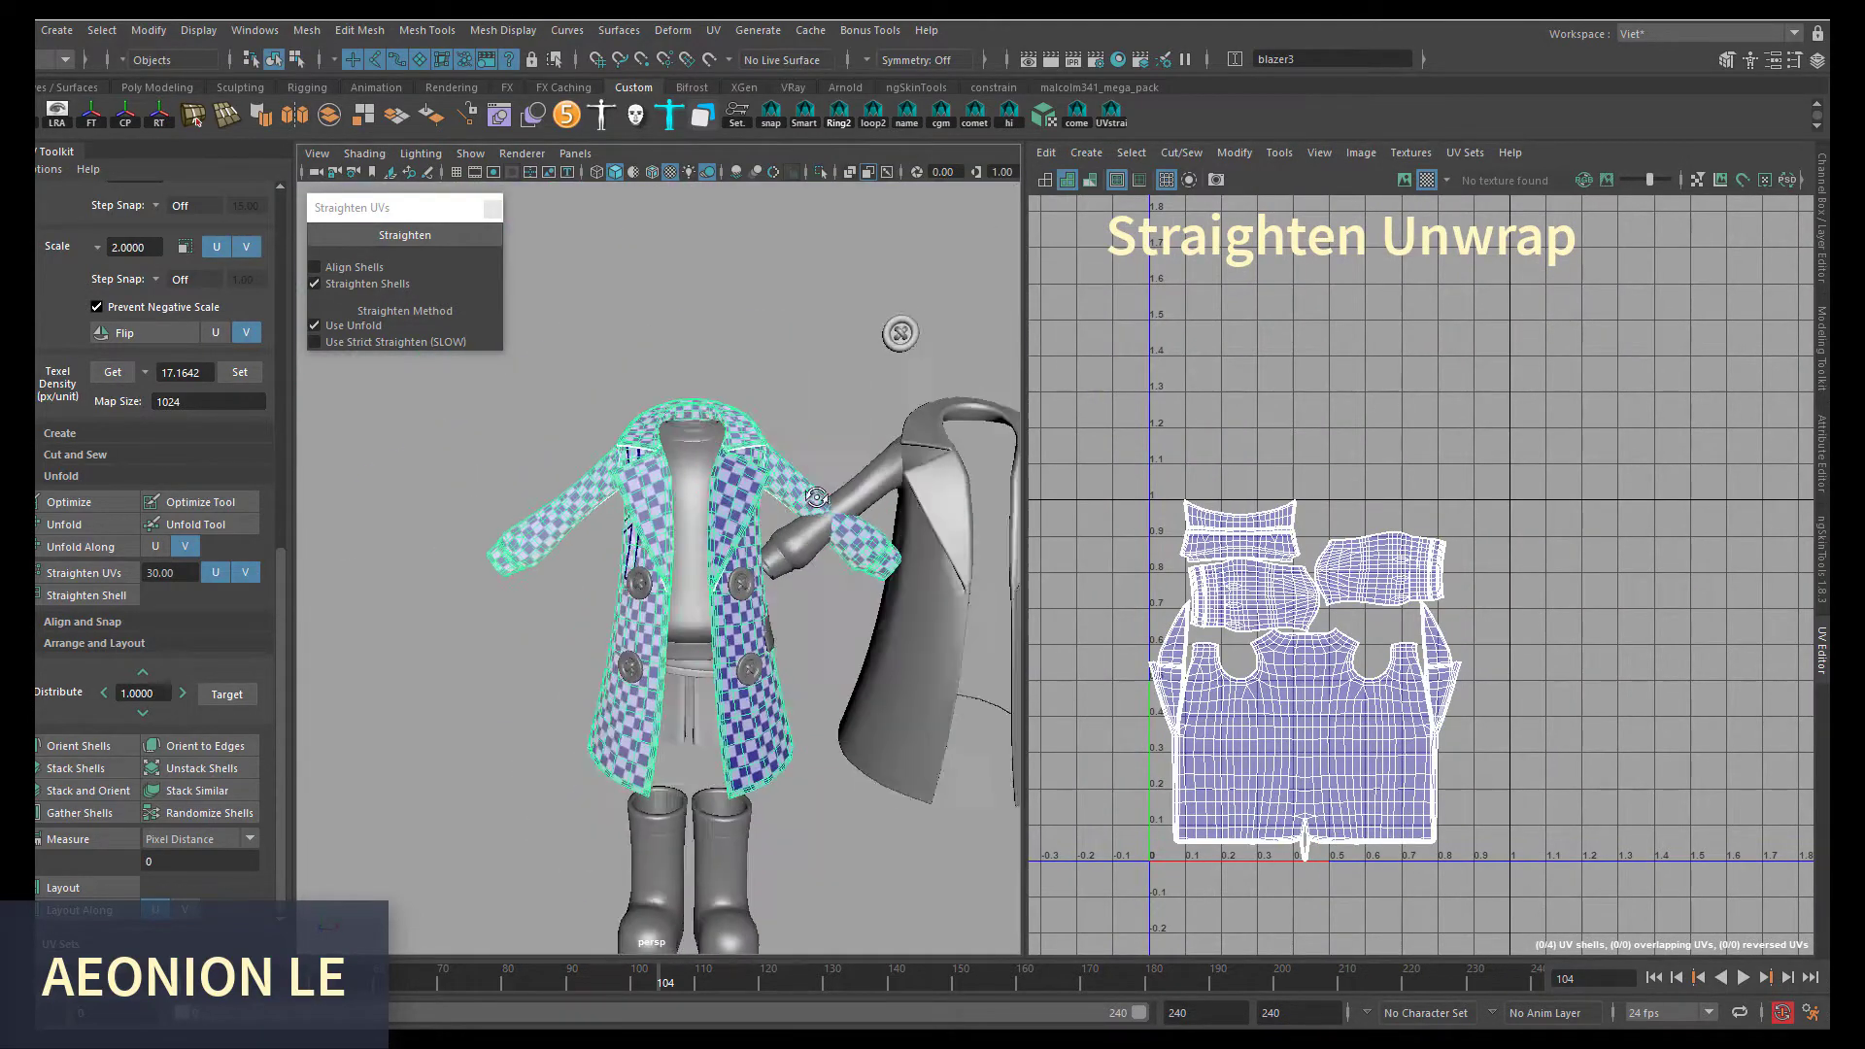
right_drag(667, 583, 859, 874)
mouse_move(860, 872)
alt+mouse_down()
mouse_move(768, 763)
mouse_move(990, 762)
alt+mouse_up()
- Set the right coat's place2dTexture Repeat U to 3 and orbit to compare both coats
click(753, 690)
key(ctrl+a)
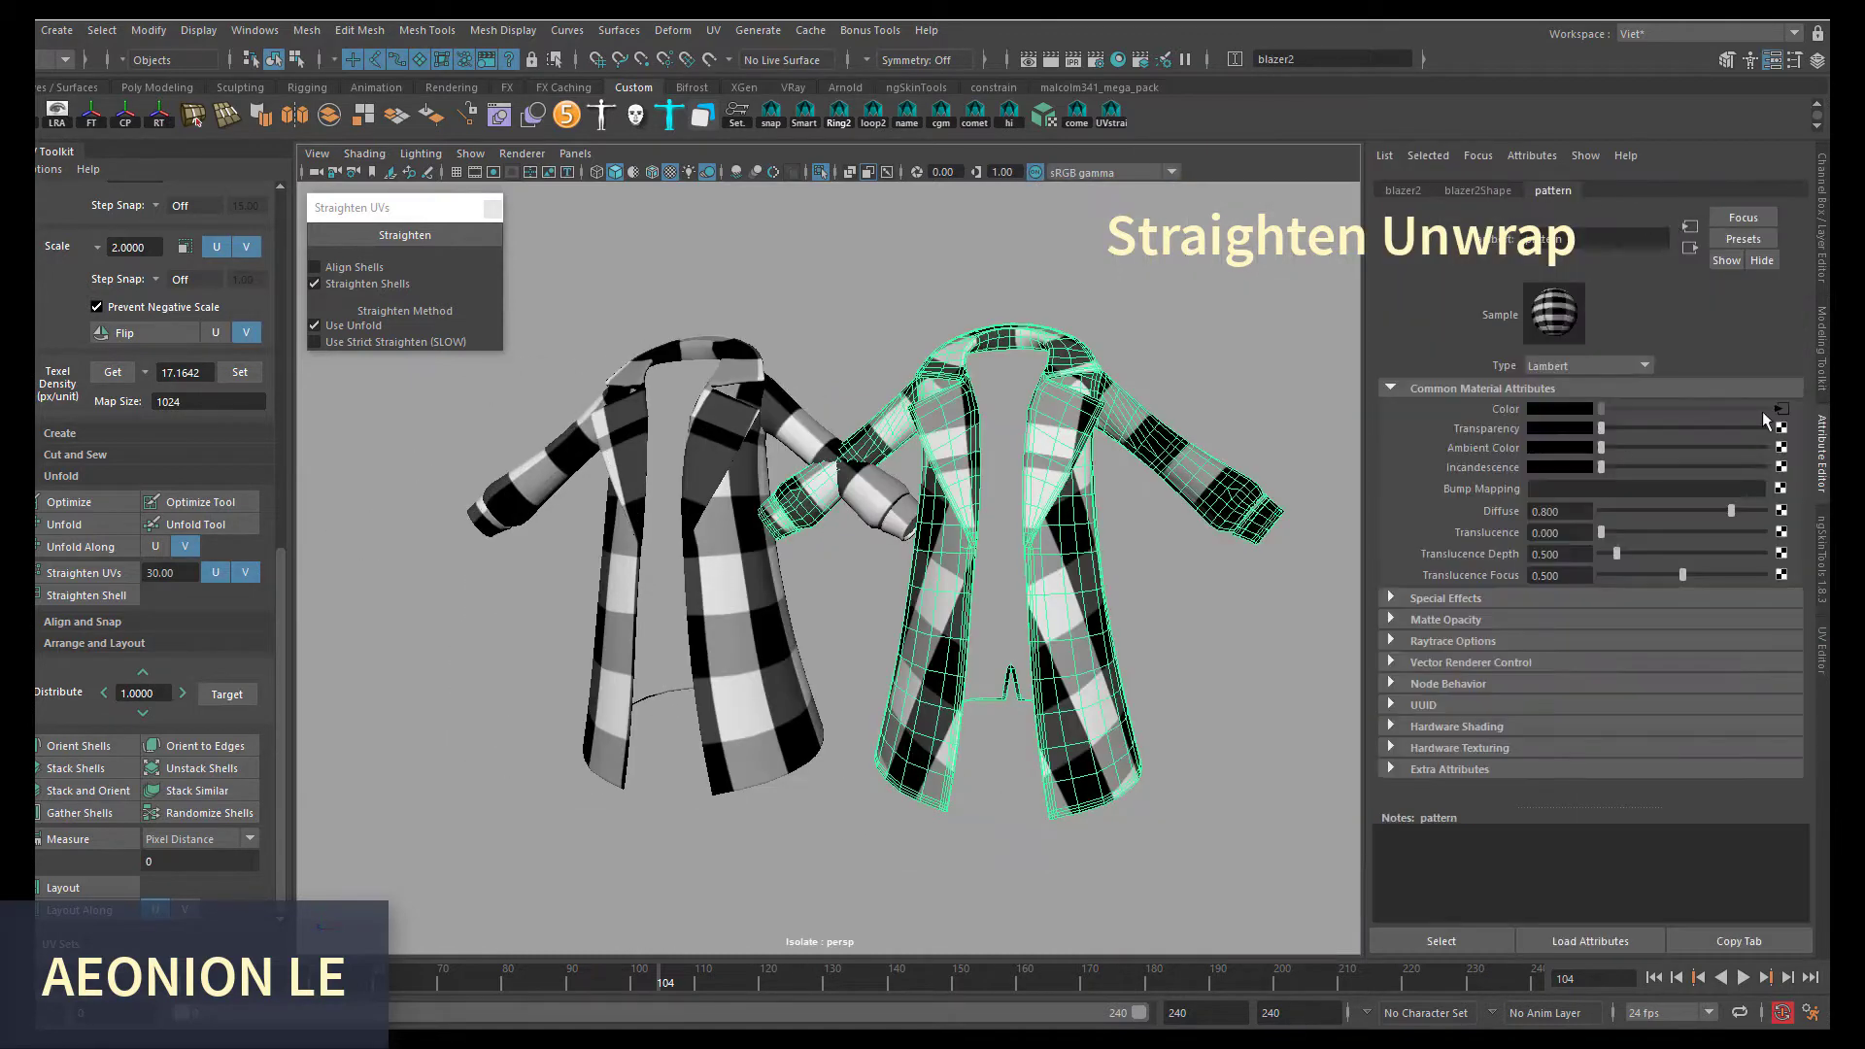
click(1762, 411)
click(1559, 535)
text(3)
key(Tab)
alt+drag(768, 607, 828, 626)
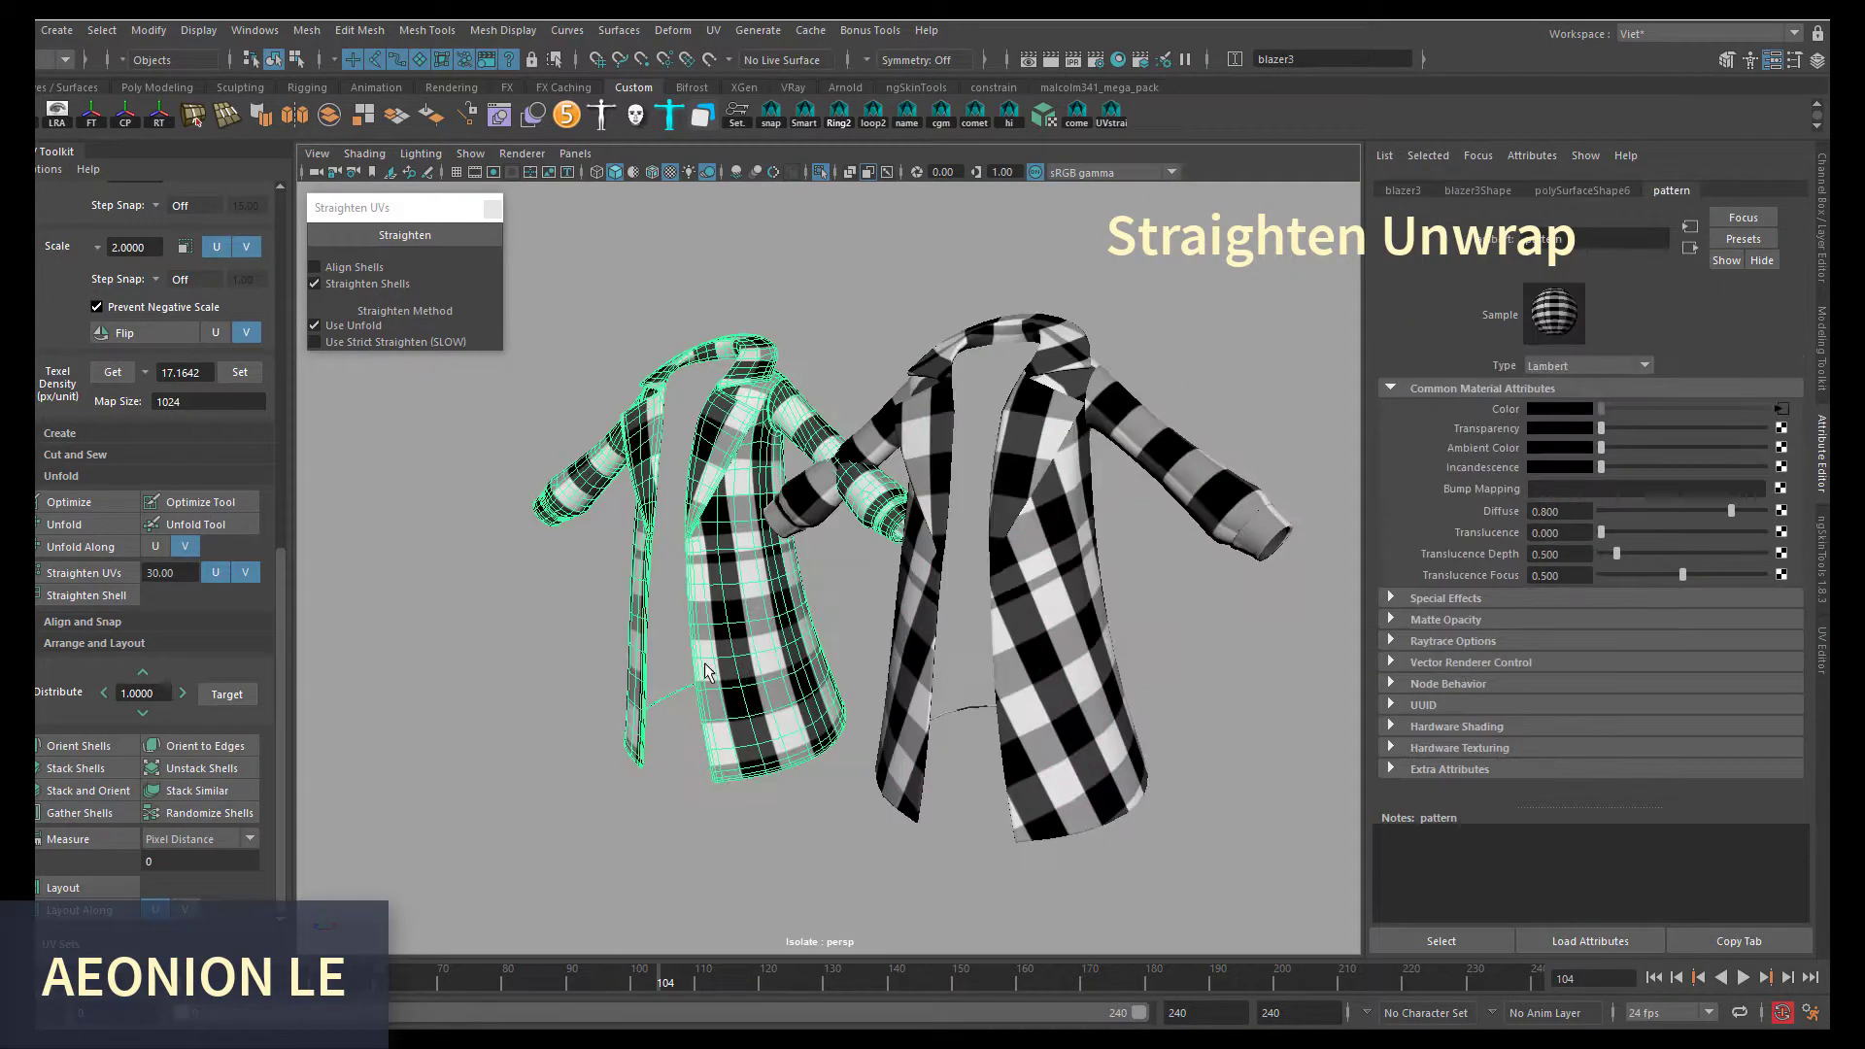
click(991, 578)
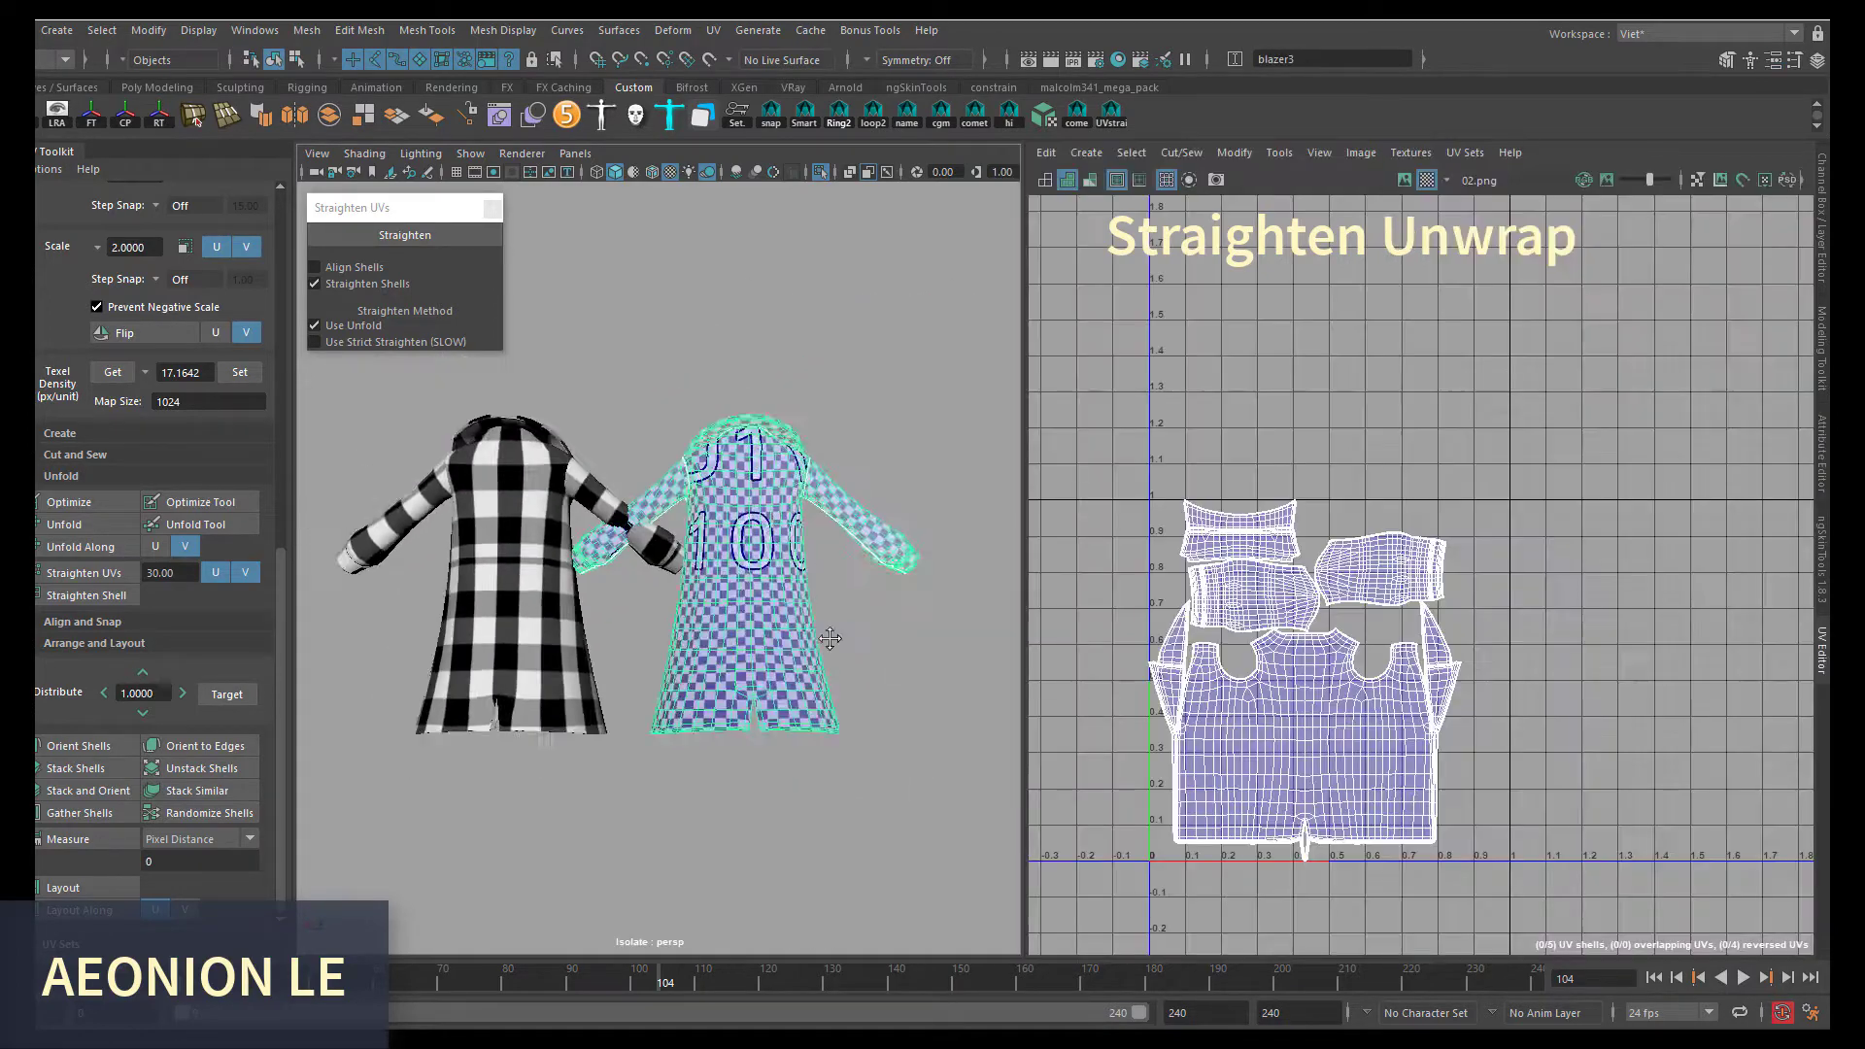
alt+drag(833, 646, 620, 589)
- Select a coat-front face and convert it to the main shell's UVs
scroll(620, 589, up, 5)
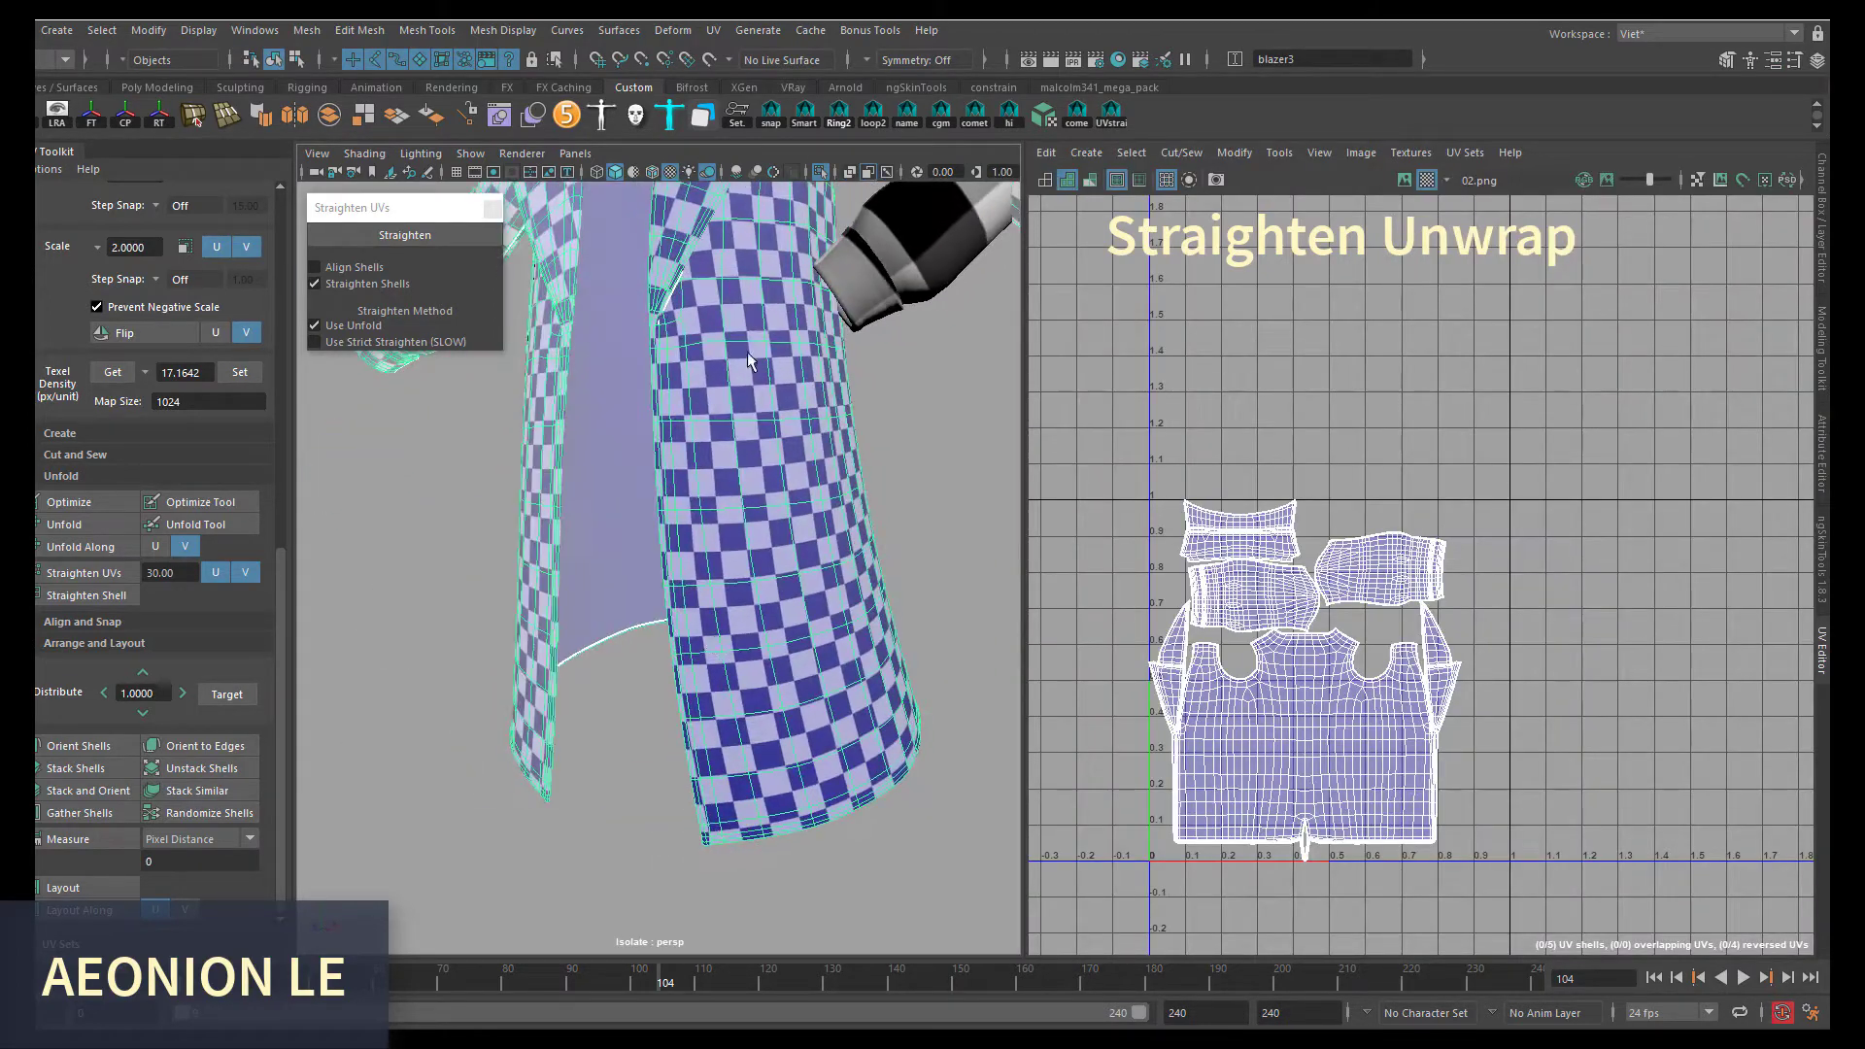
click(708, 366)
scroll(1199, 731, up, 3)
scroll(1199, 731, up, 3)
scroll(1199, 730, down, 2)
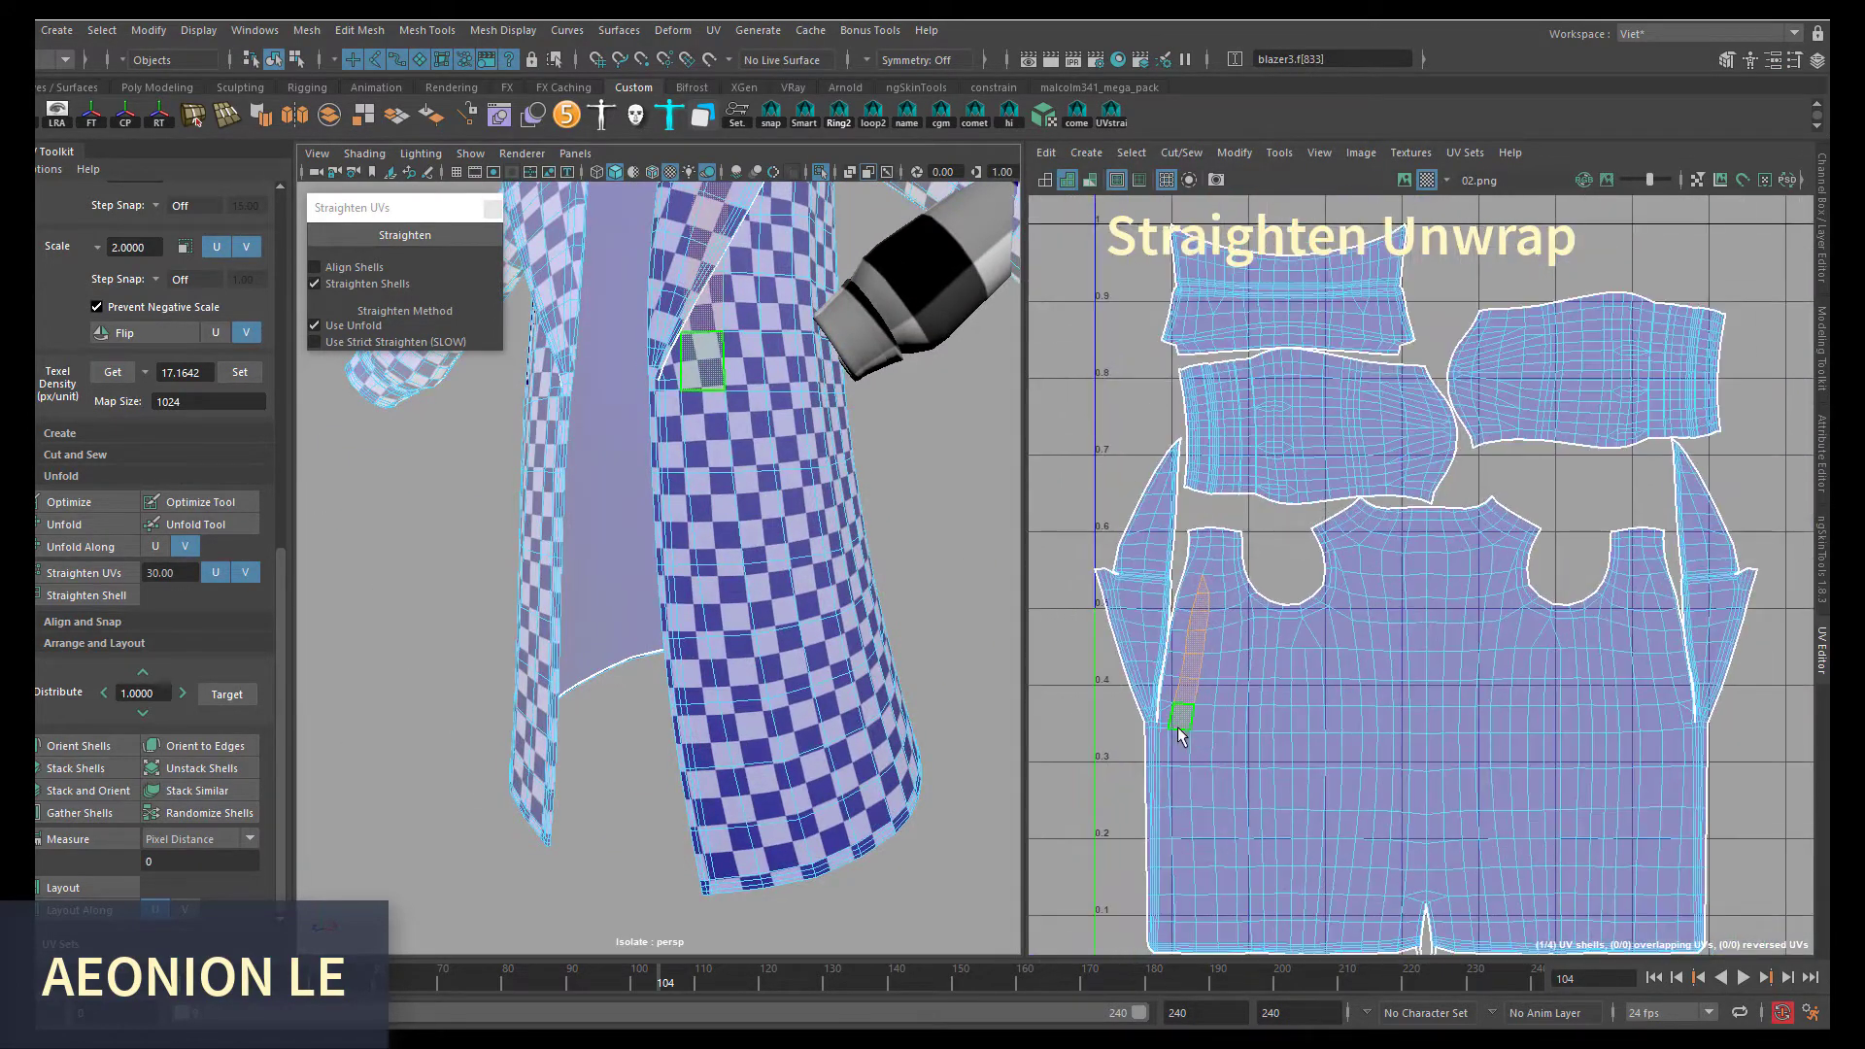
key(ctrl+F12)
scroll(1263, 670, down, 2)
scroll(1315, 614, down, 2)
scroll(1315, 614, up, 3)
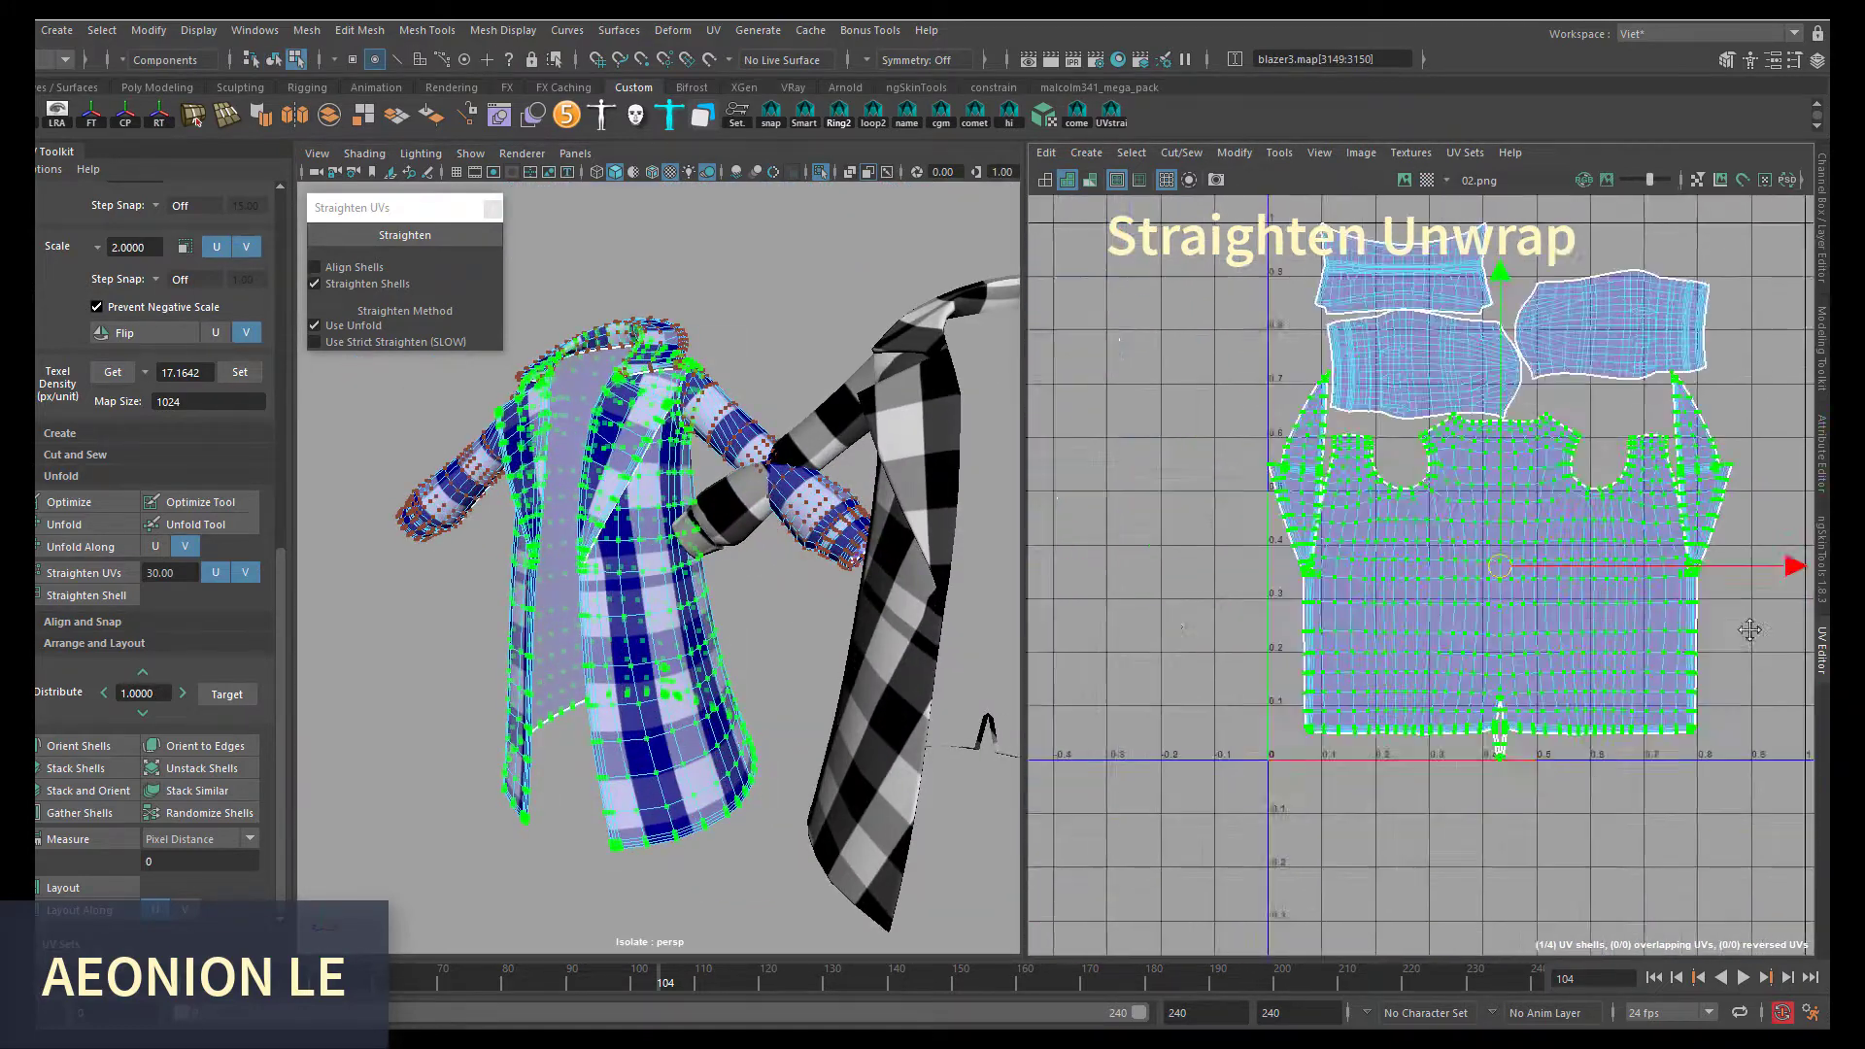
scroll(1360, 596, up, 3)
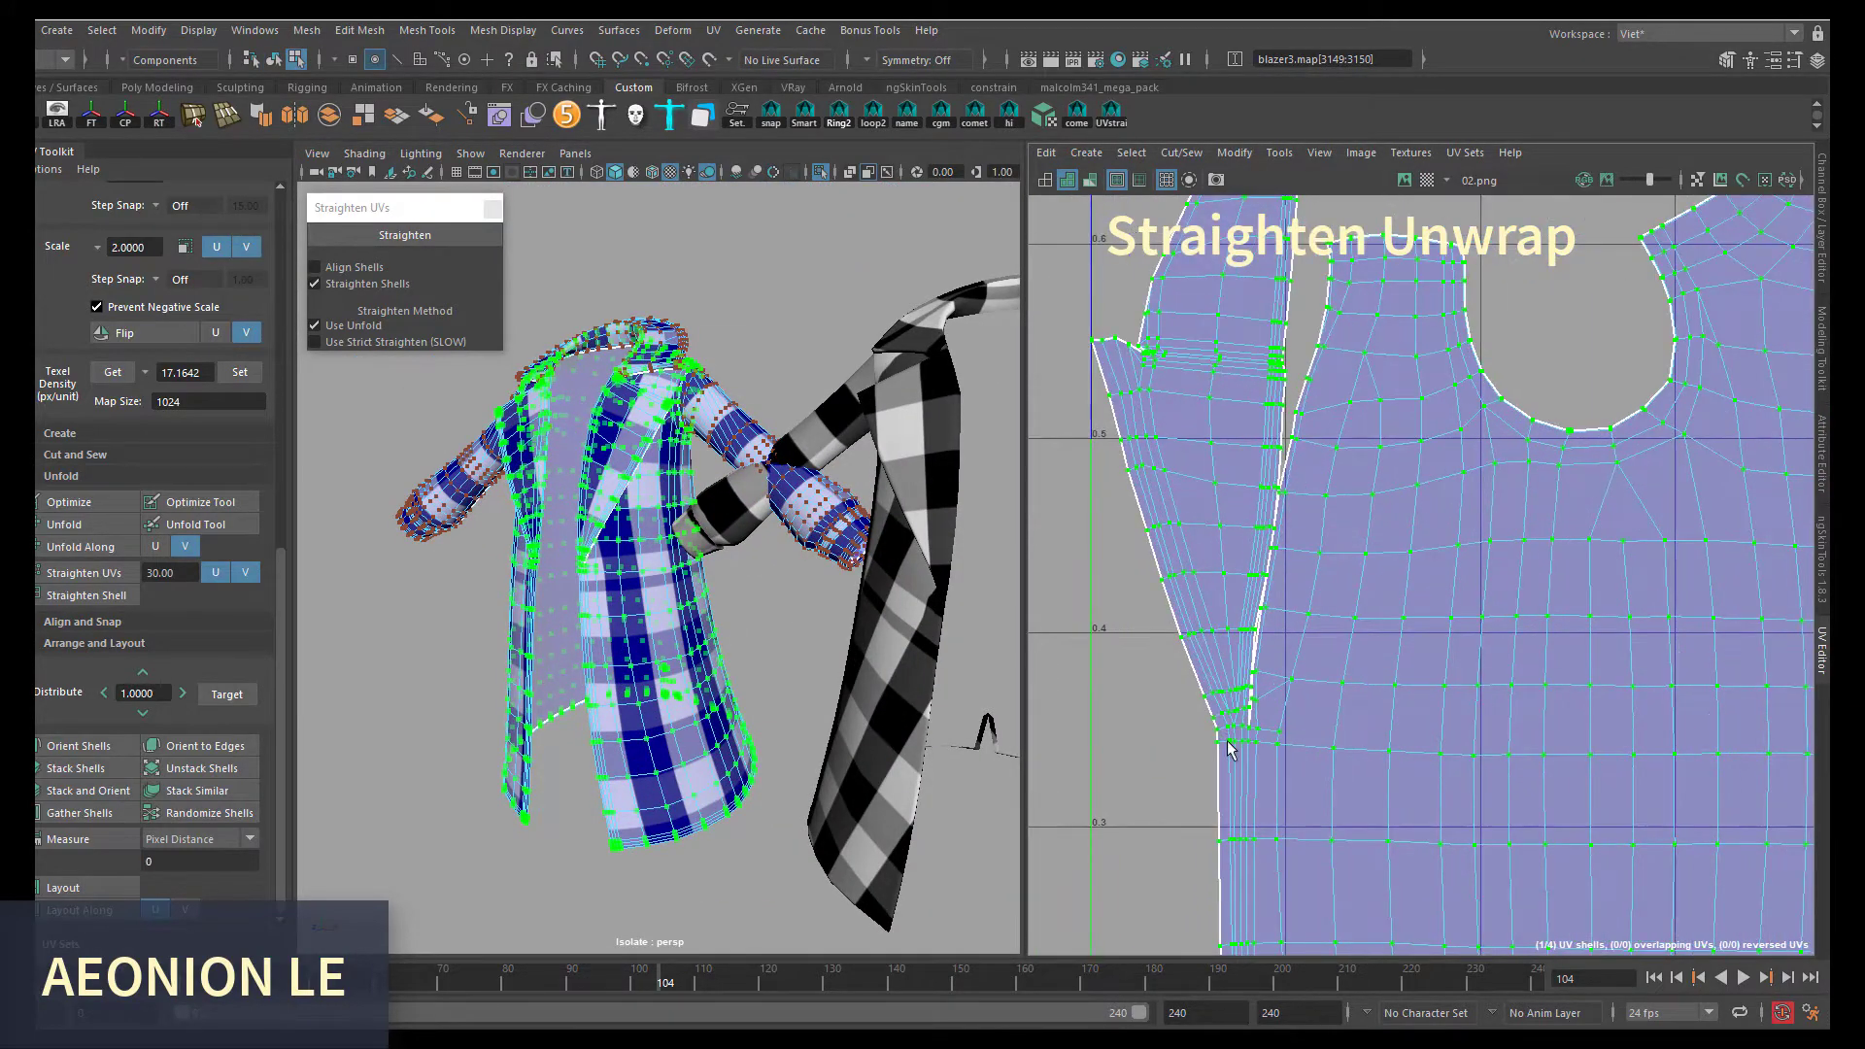
- Select the narrow front panel shell in face mode, ready for moving
key(F10)
scroll(1244, 715, up, 3)
key(F11)
scroll(1116, 719, down, 3)
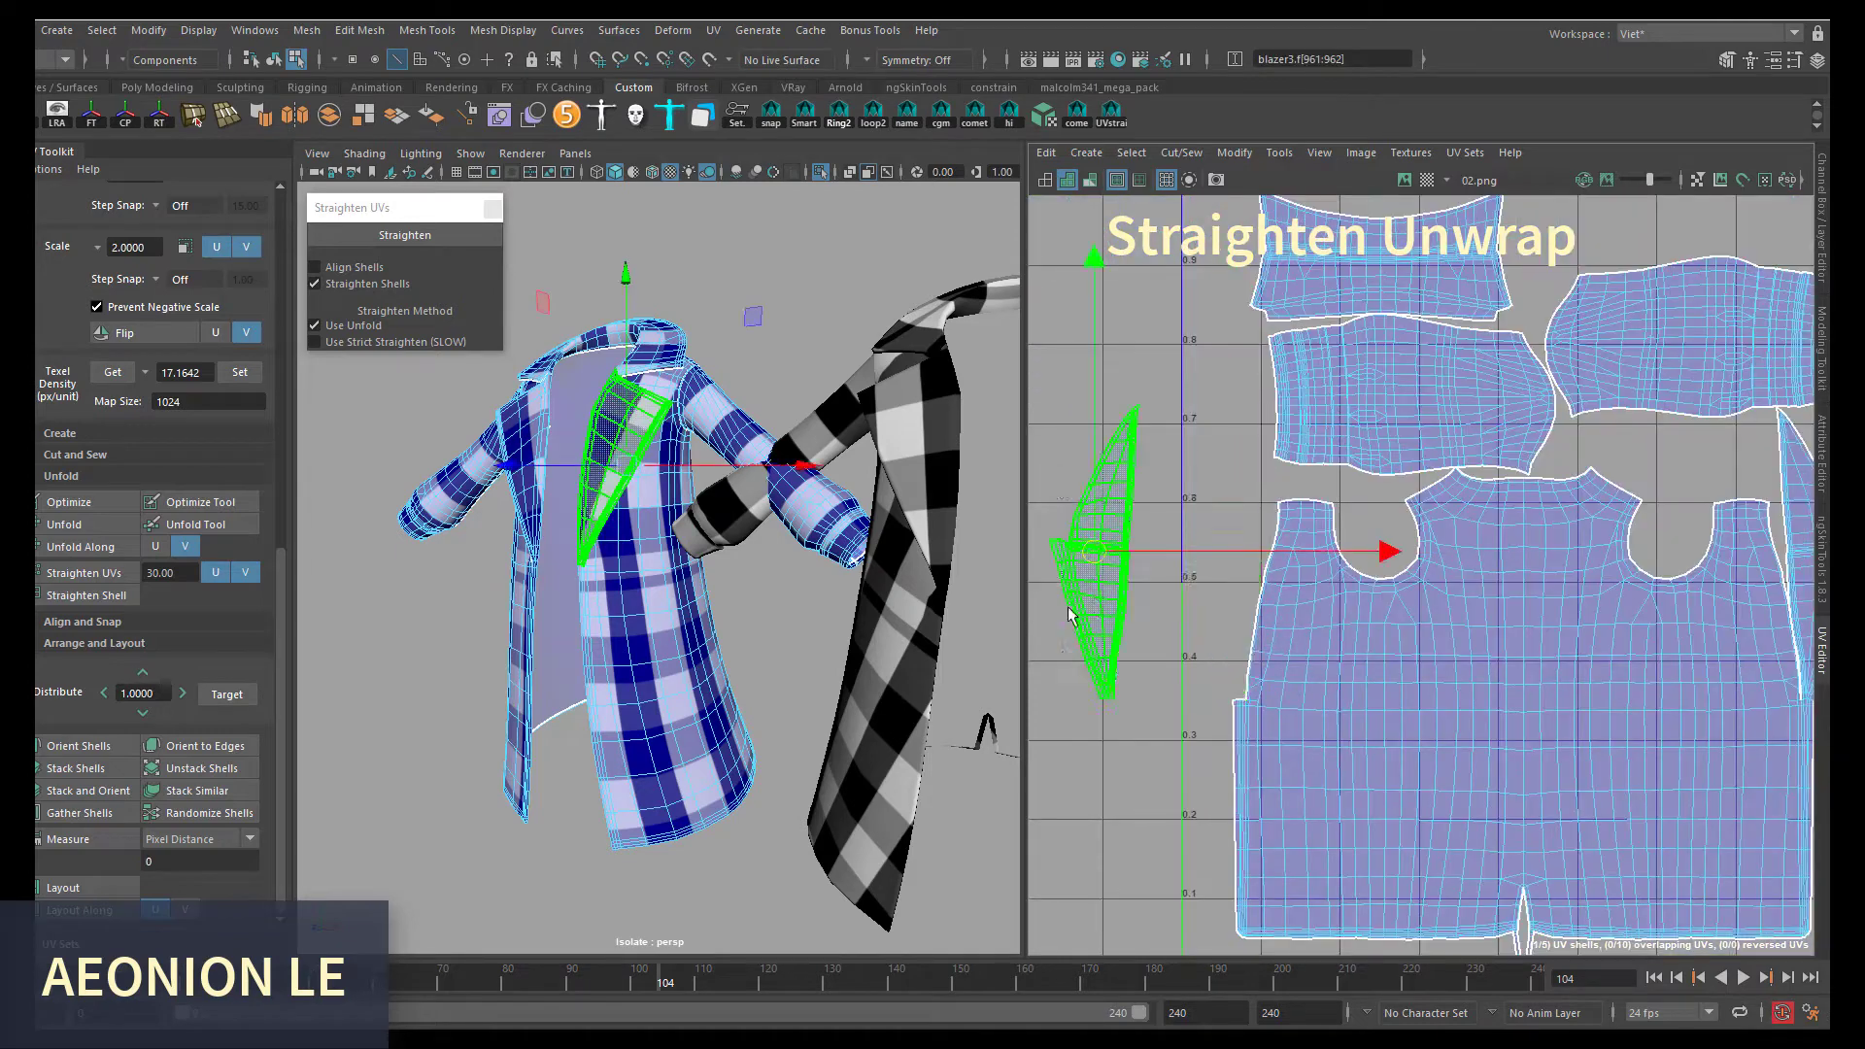
scroll(1351, 621, up, 3)
drag(1264, 688, 1357, 603)
key(w)
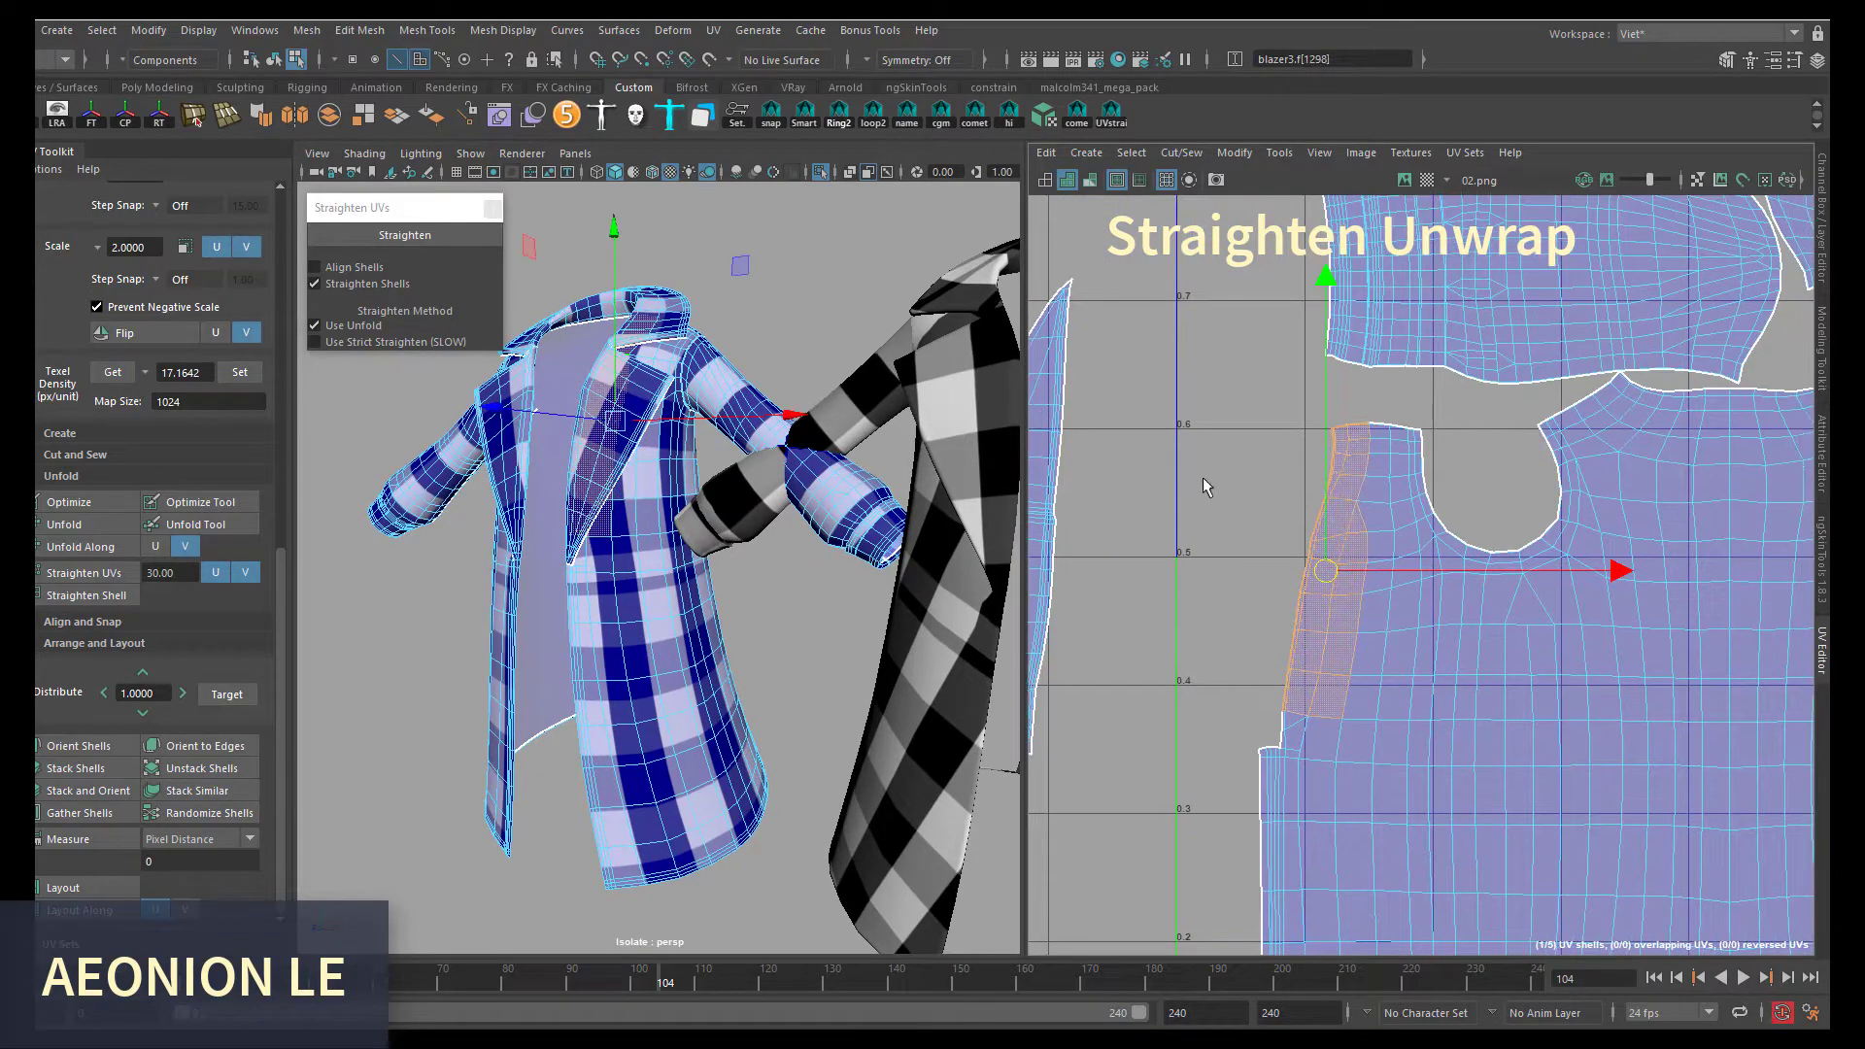
- Pull in the shell's upper-left corner with the UV Lattice Tool to straighten its edge
click(1280, 152)
click(1404, 233)
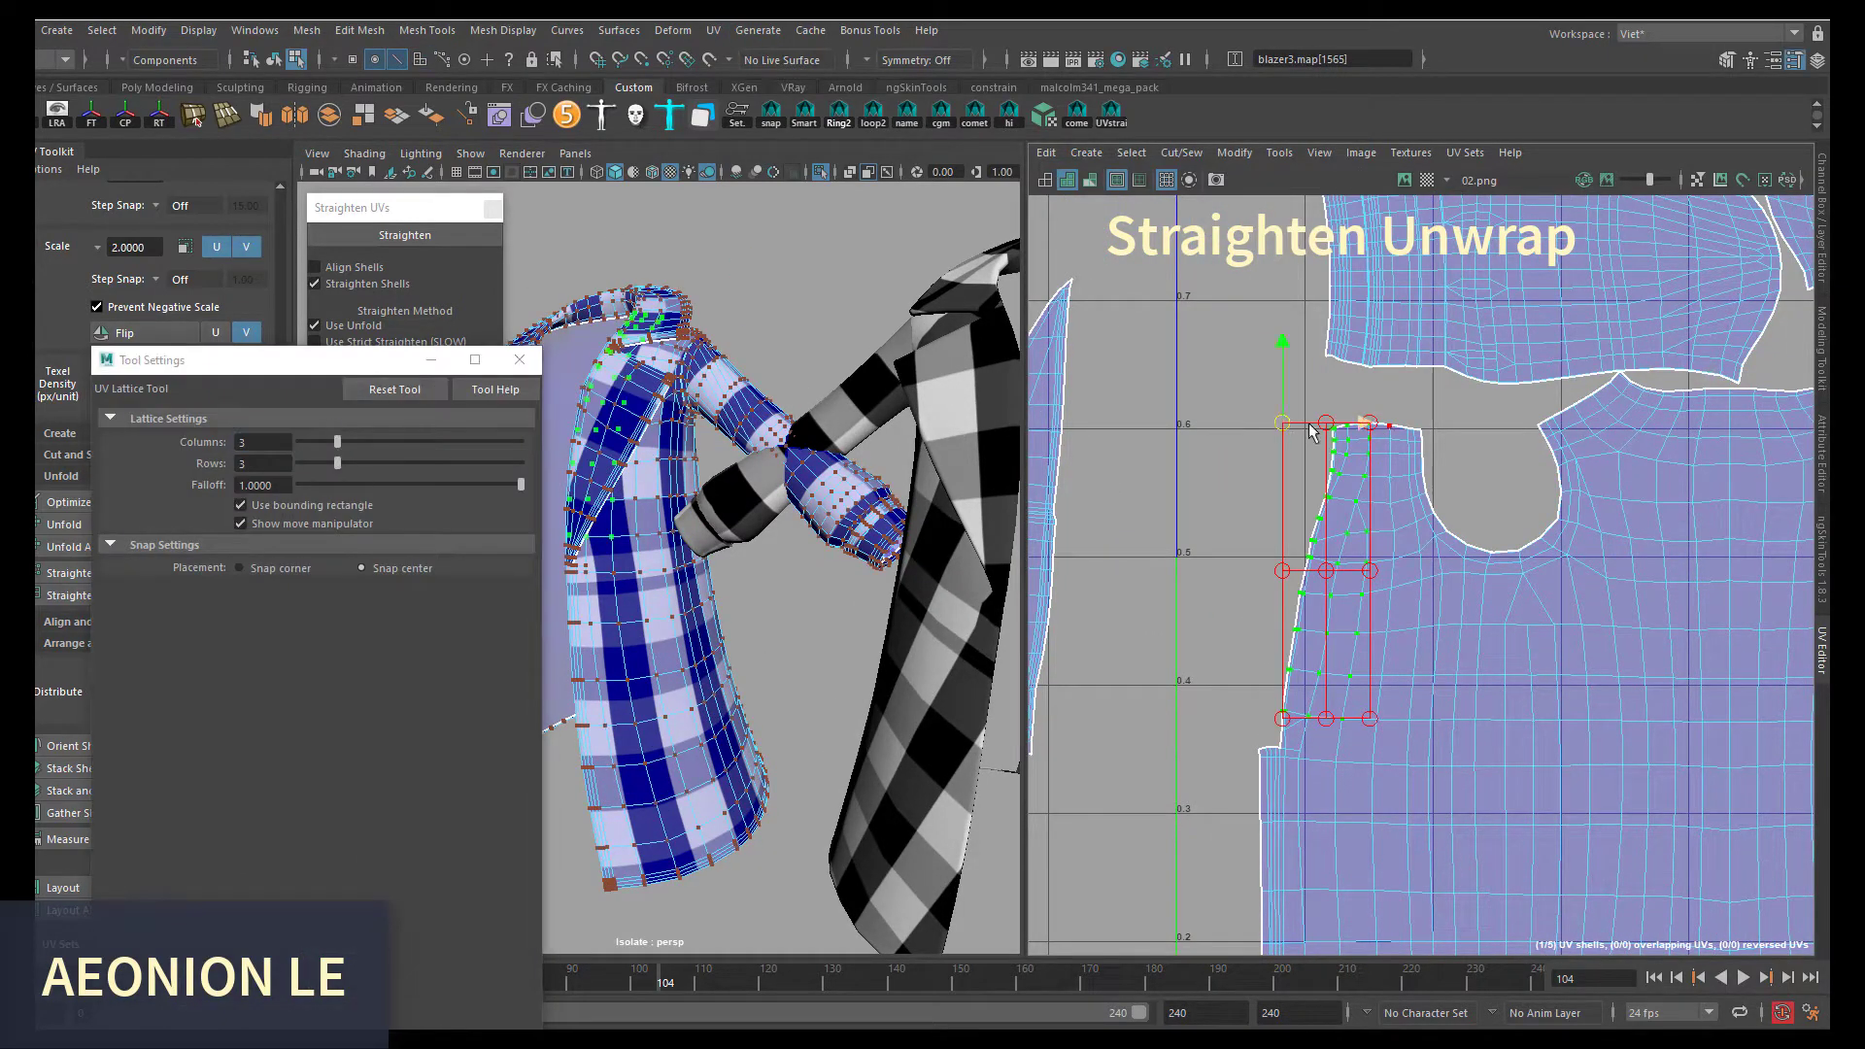
drag(1358, 424, 1295, 424)
mouse_move(1309, 575)
mouse_down()
mouse_move(1292, 575)
mouse_move(1322, 575)
mouse_up()
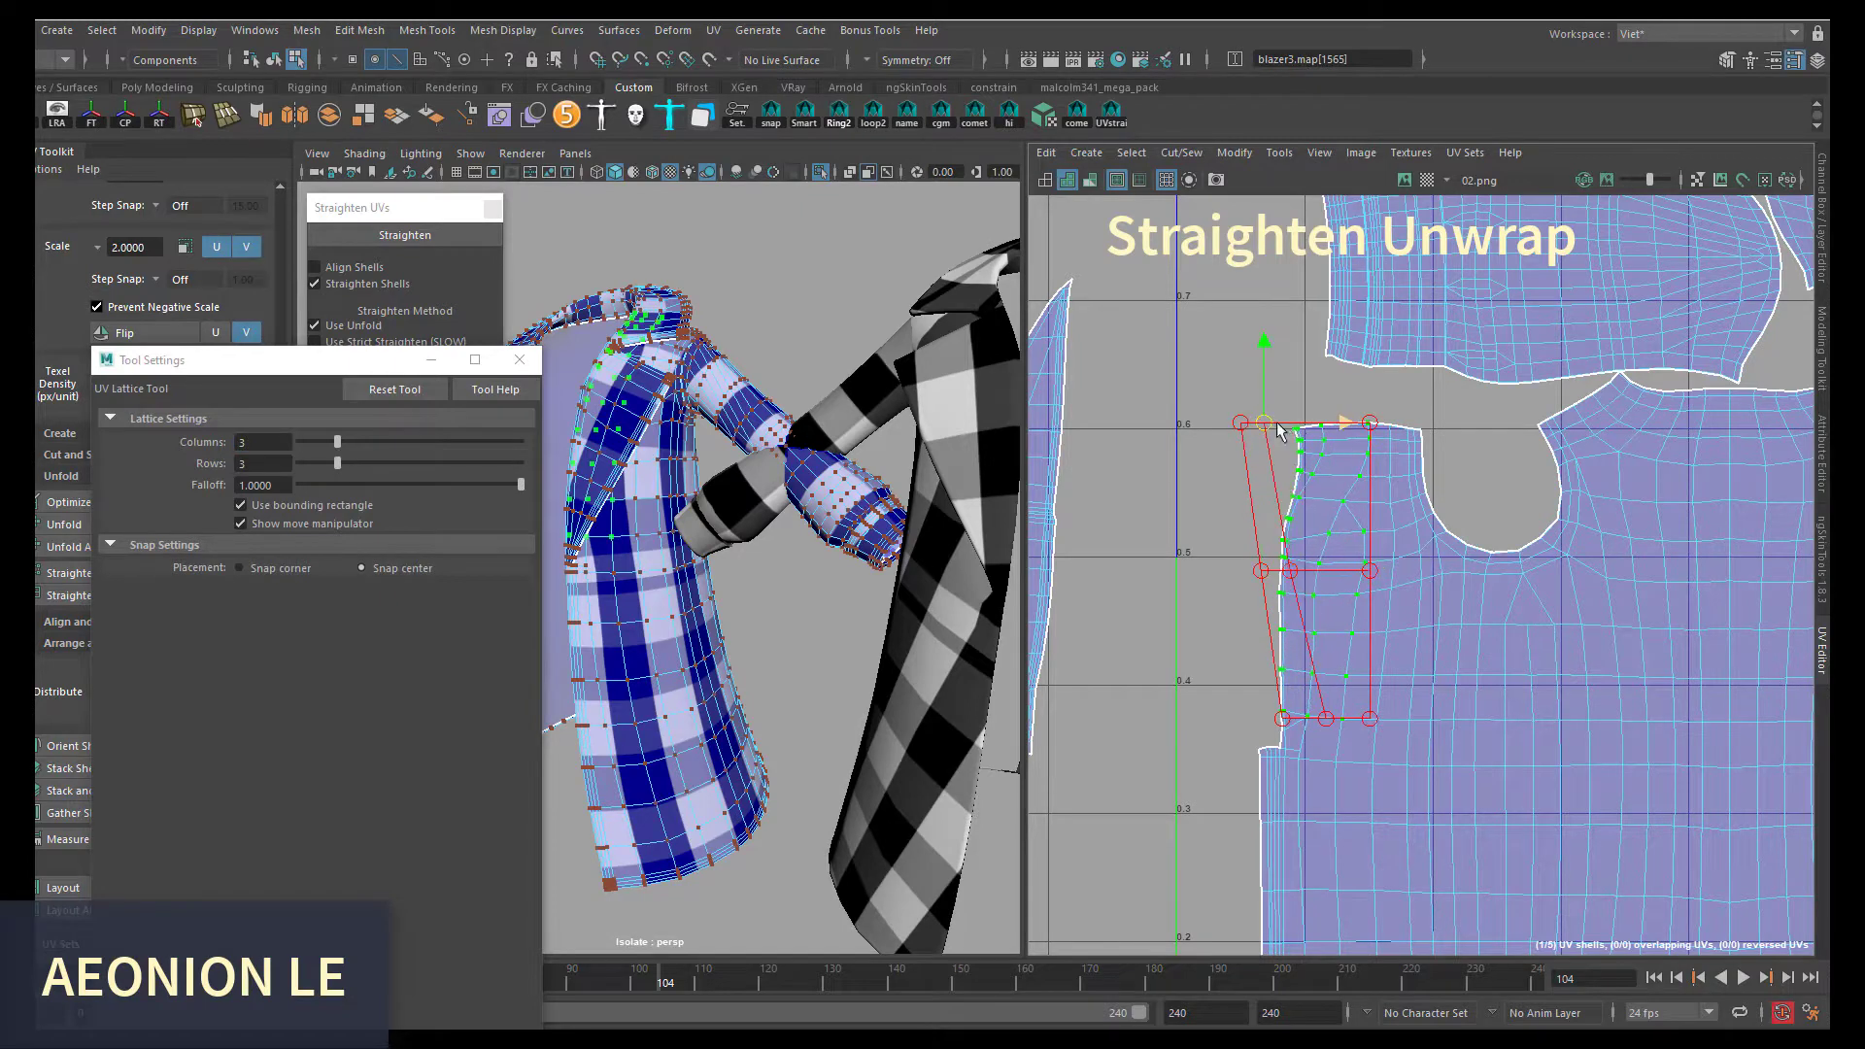
key(q)
- Select UVs near the shell's upper corner and armhole, then the whole coat-front shell
scroll(1346, 495, up, 2)
drag(1391, 367, 1346, 486)
key(F12)
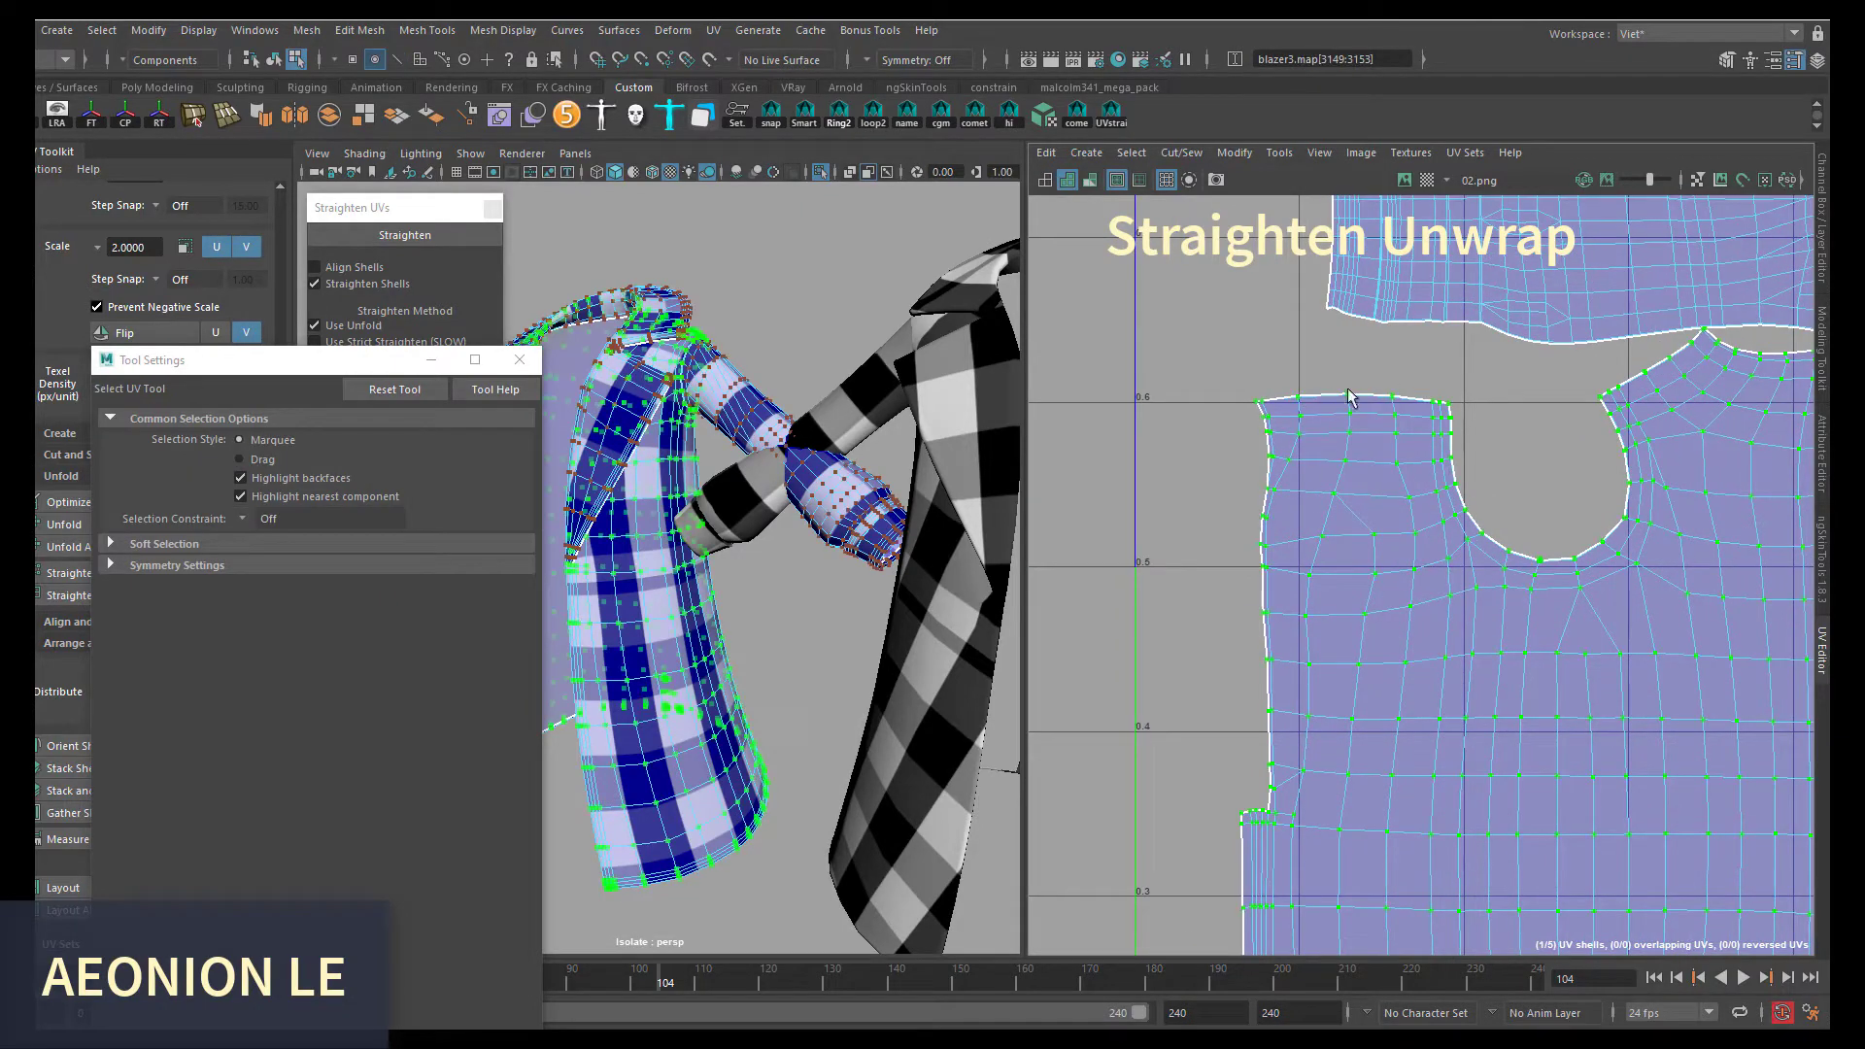
click(1266, 714)
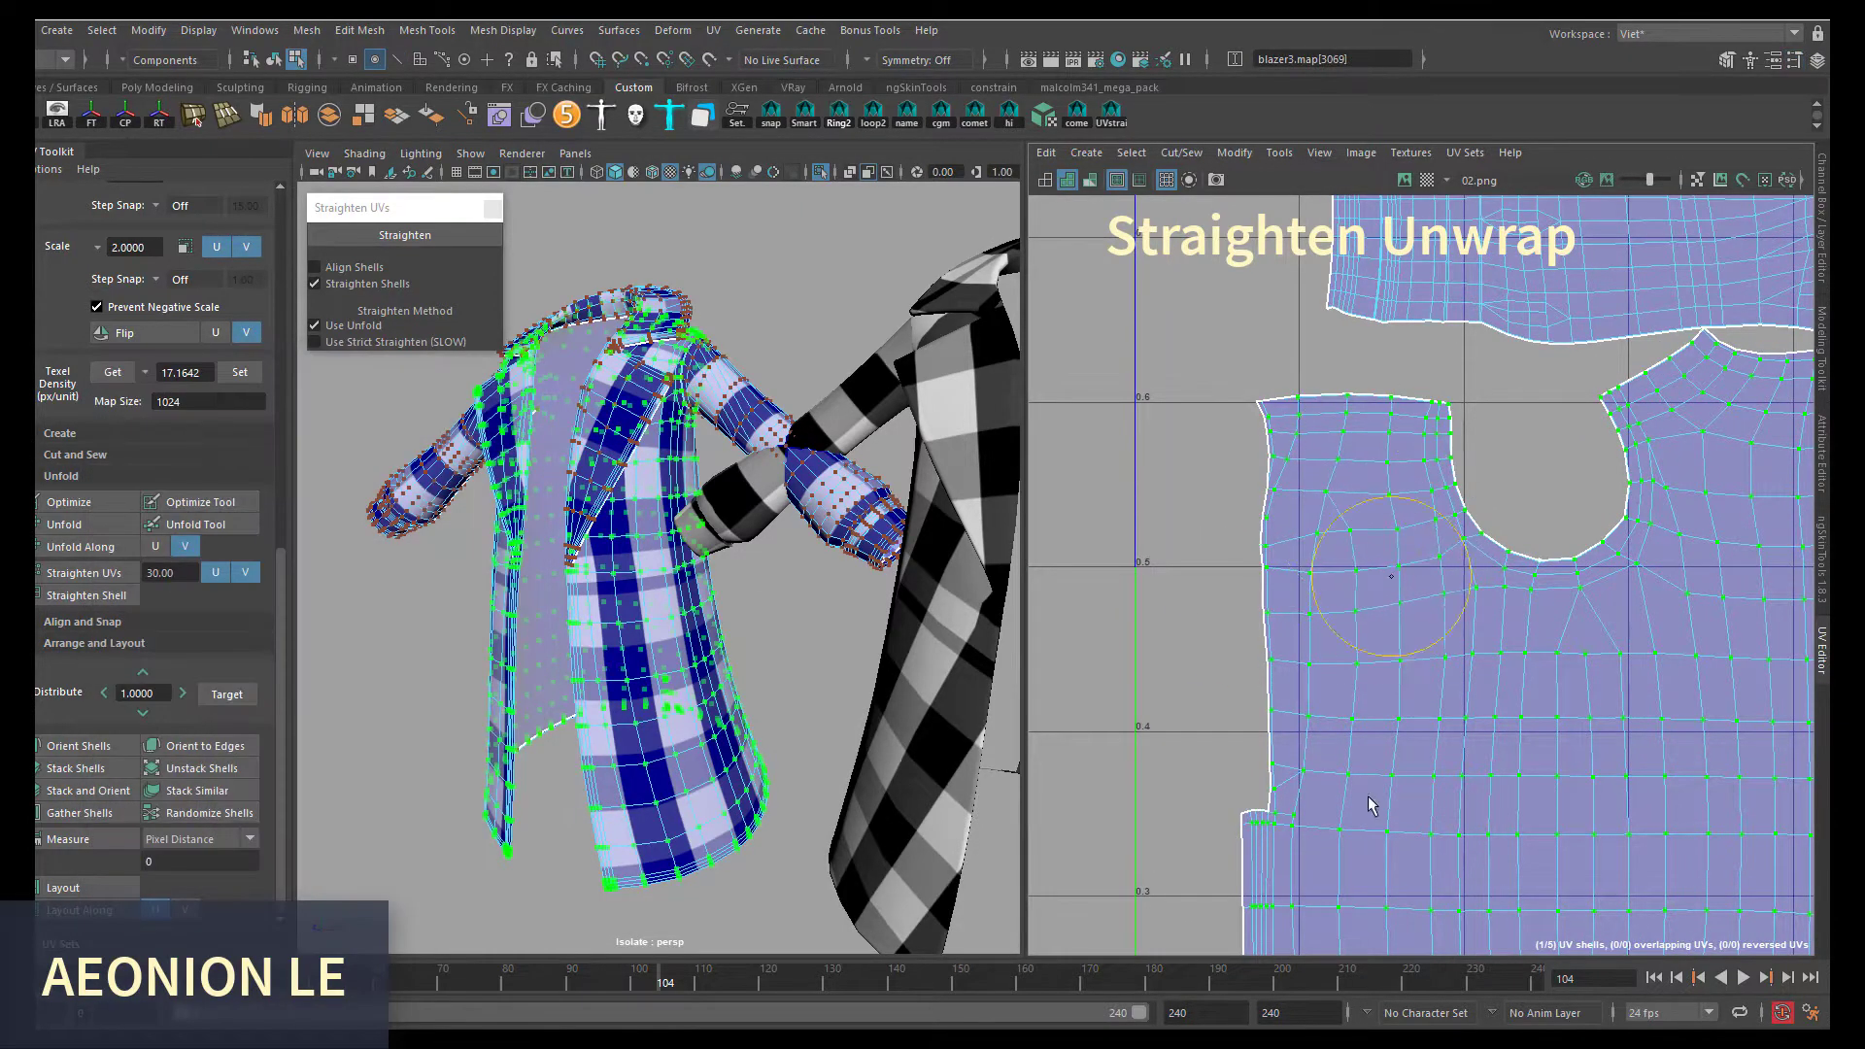
scroll(1458, 714, down, 3)
scroll(1438, 699, up, 2)
scroll(1360, 632, up, 2)
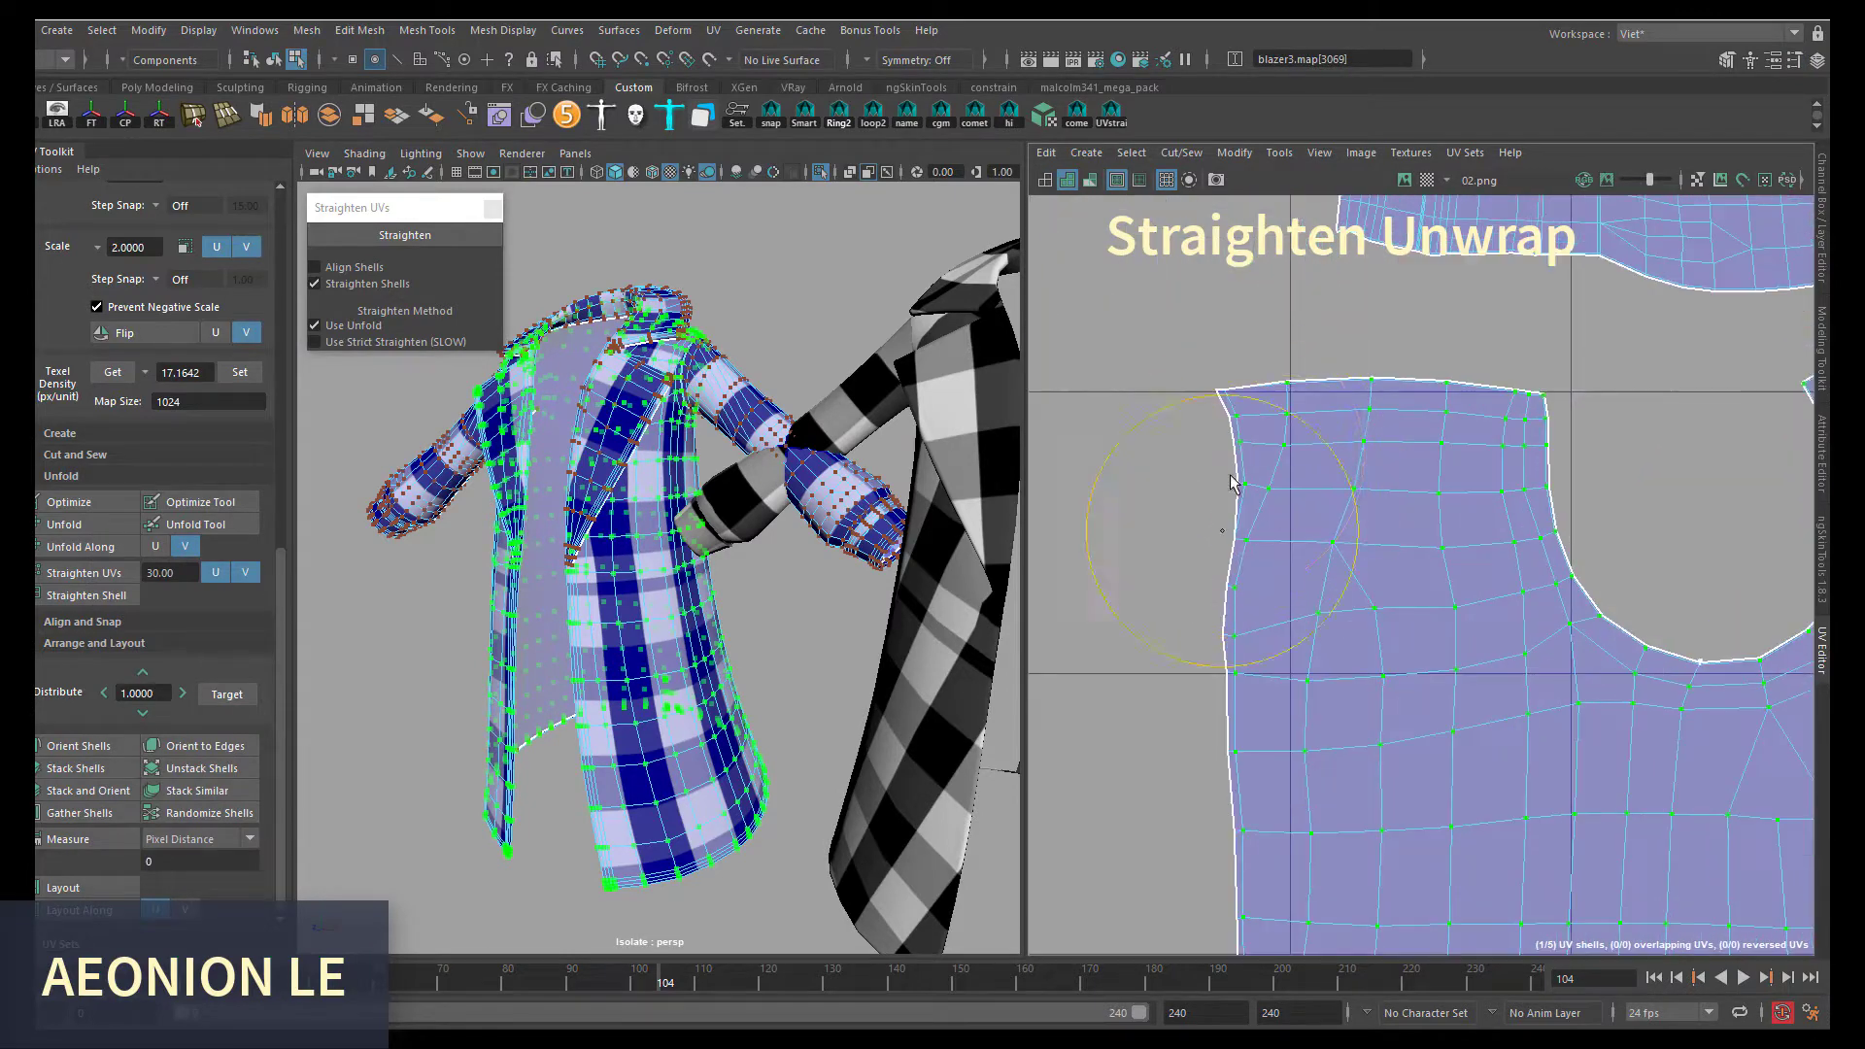
scroll(1282, 563, up, 2)
click(1247, 570)
scroll(1292, 662, down, 2)
click(1293, 806)
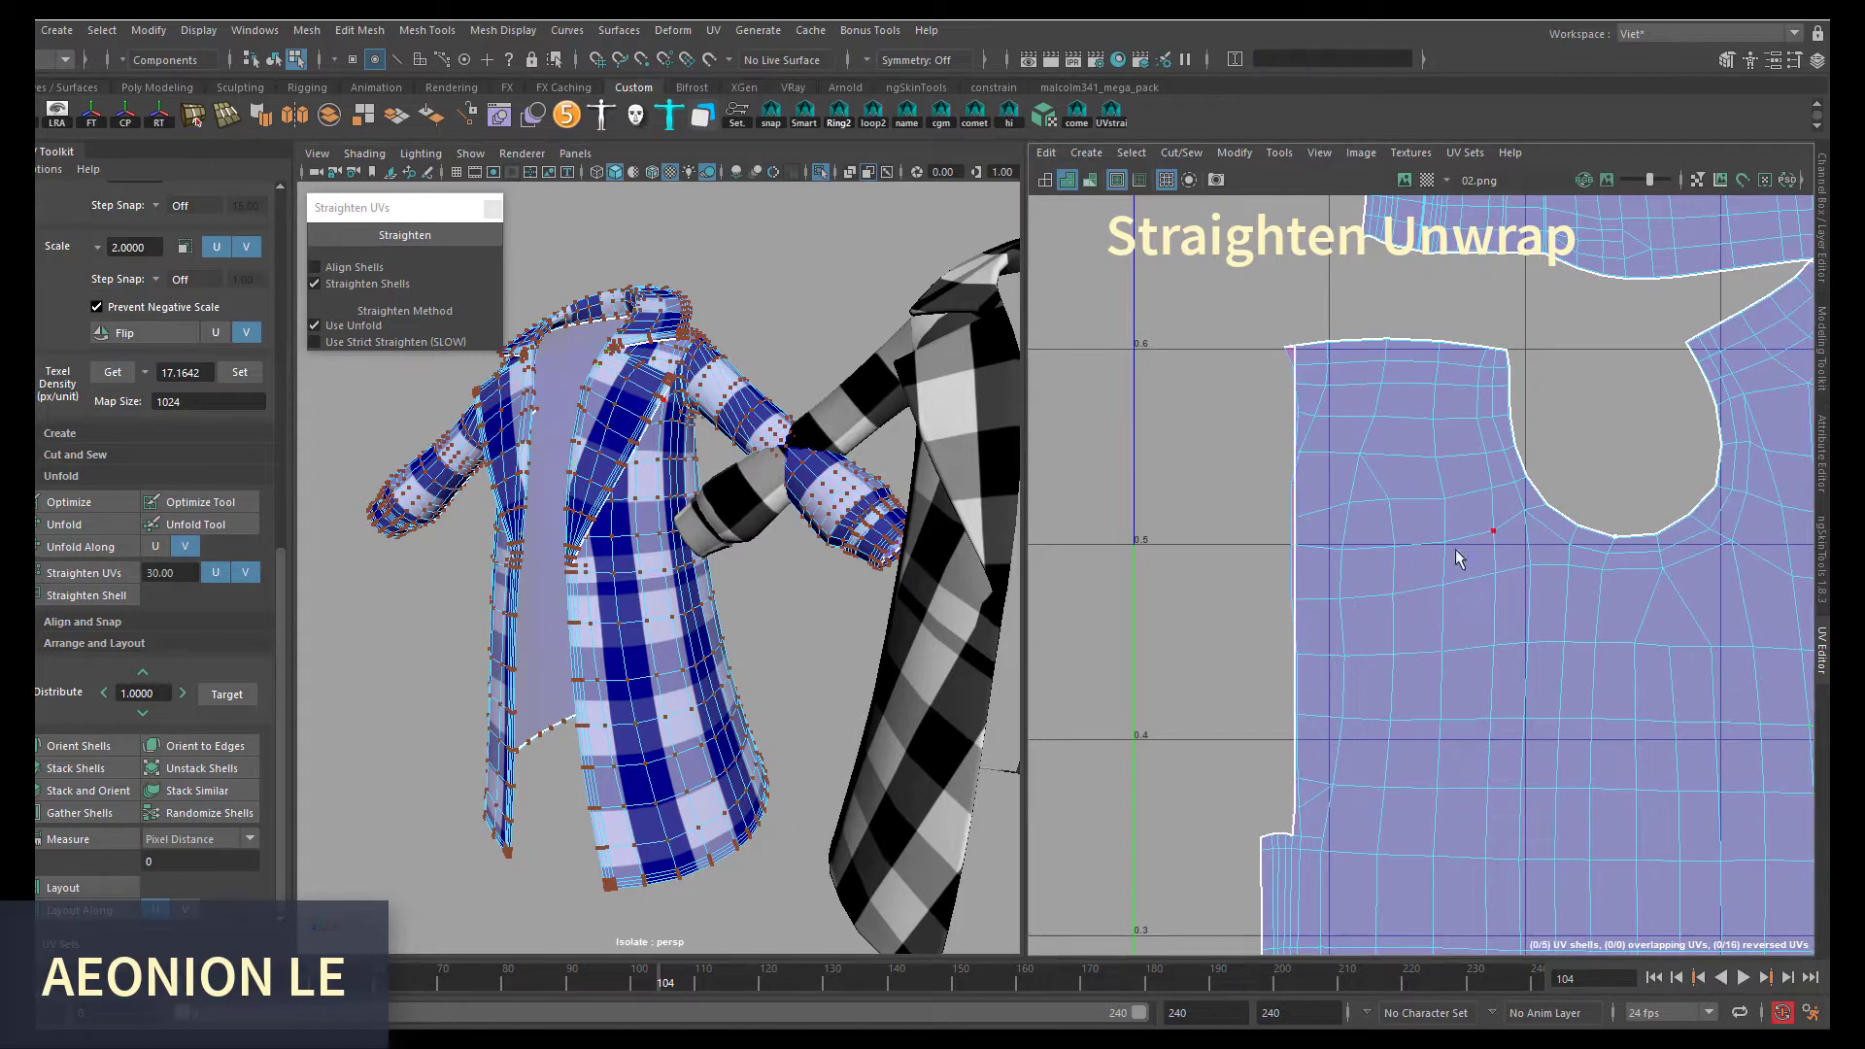
double_click(629, 692)
- Select the shell's top-left corner UV, then the entire shell with the move manipulator
scroll(1361, 602, up, 2)
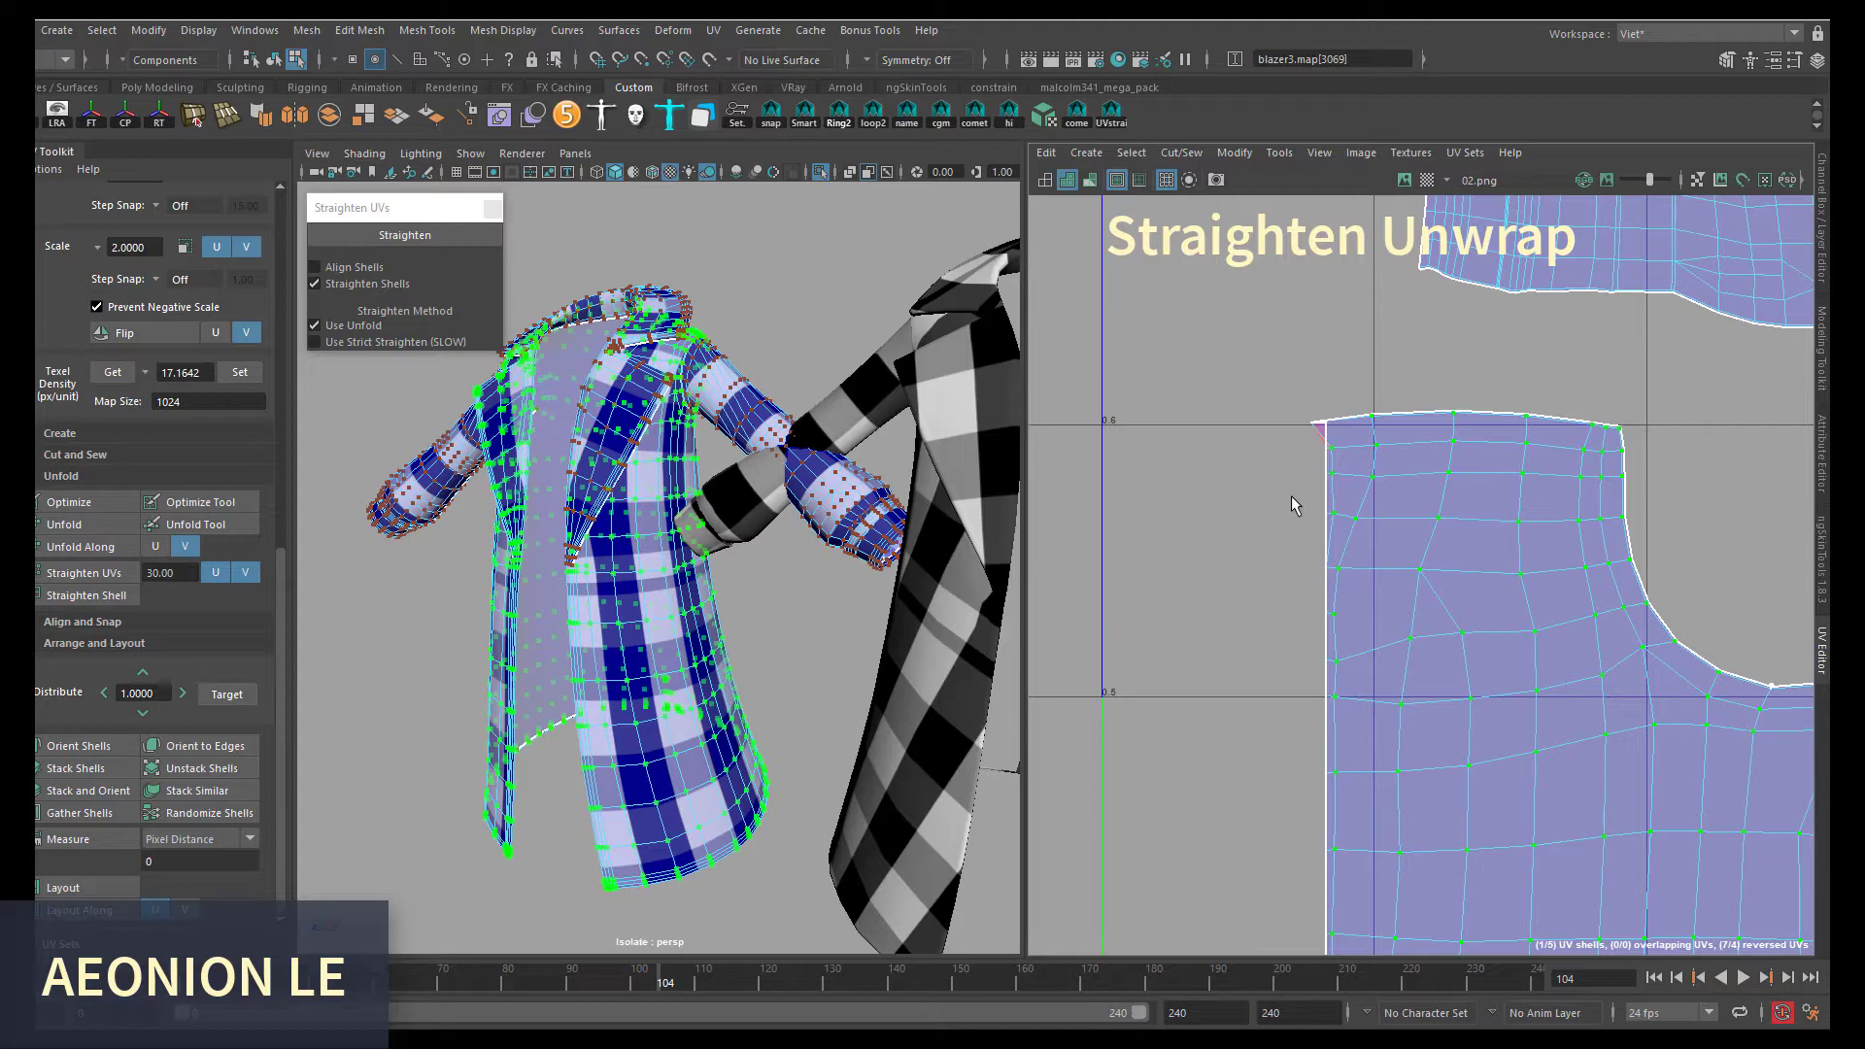
click(1319, 425)
scroll(1360, 533, up, 2)
scroll(1274, 541, up, 1)
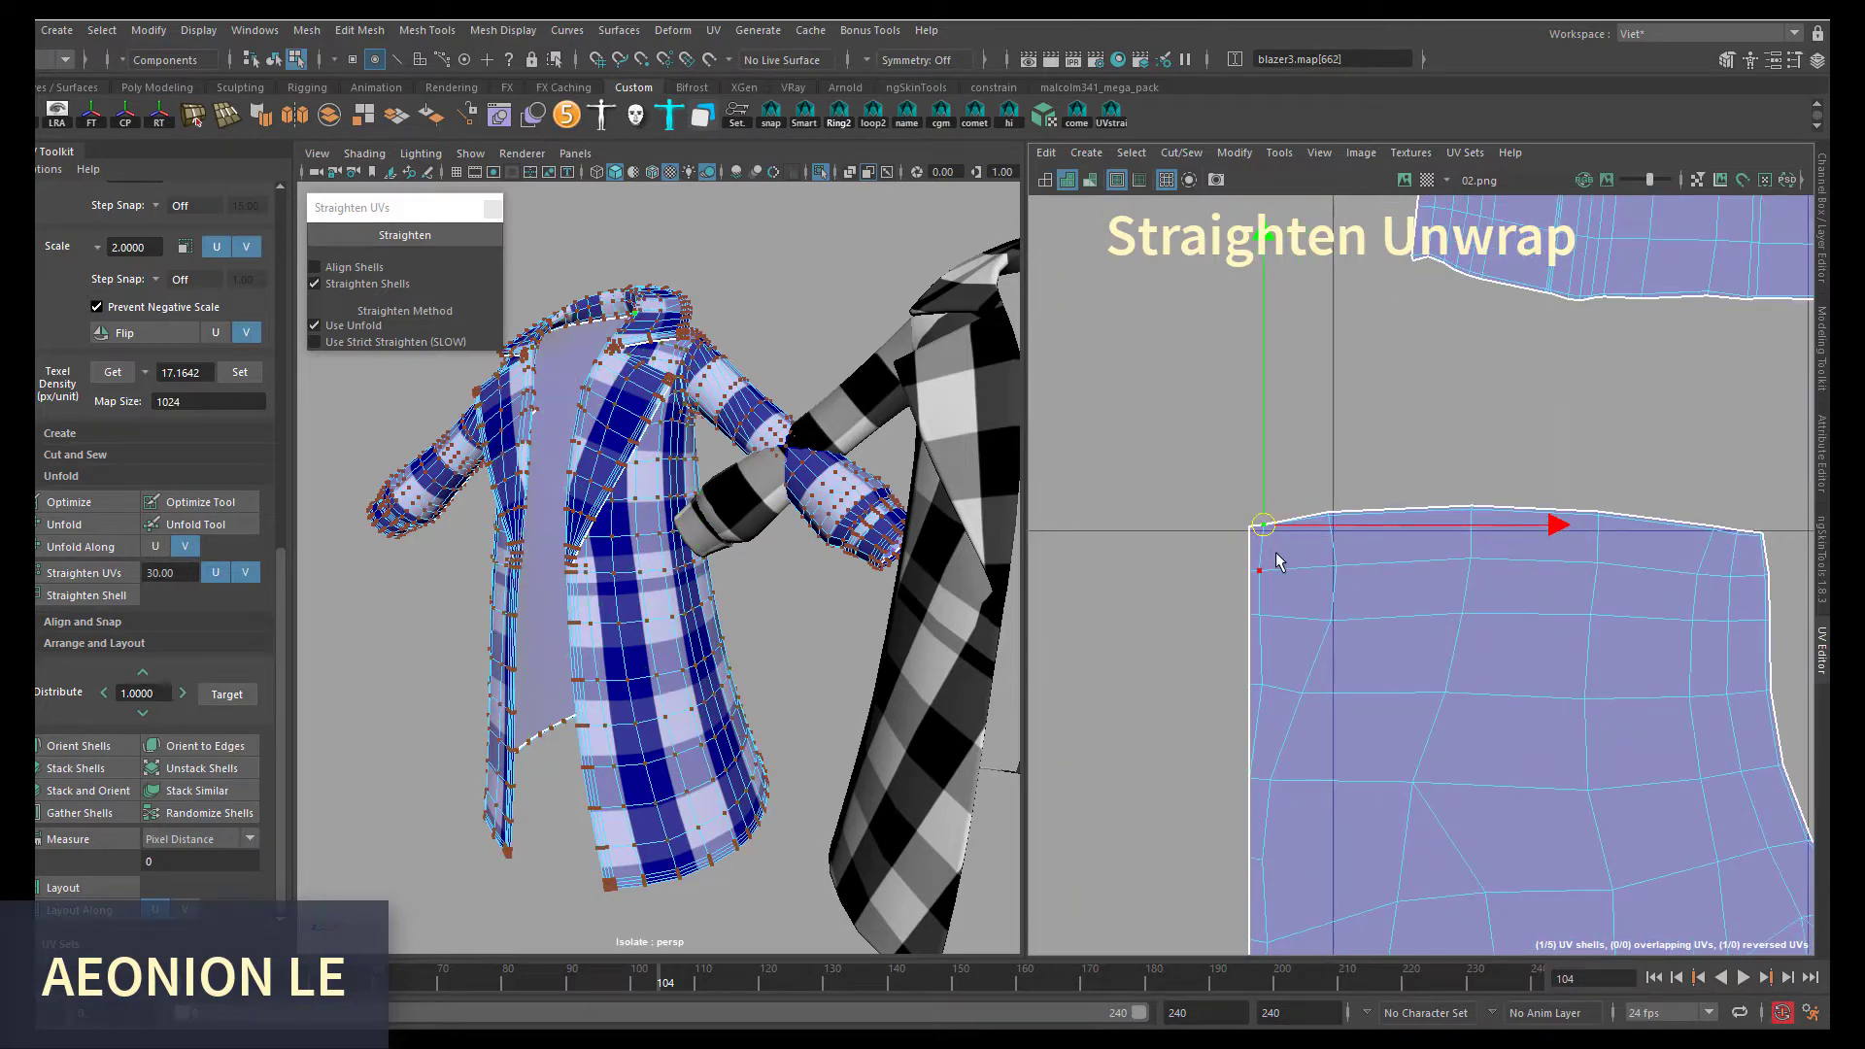
scroll(1268, 549, down, 2)
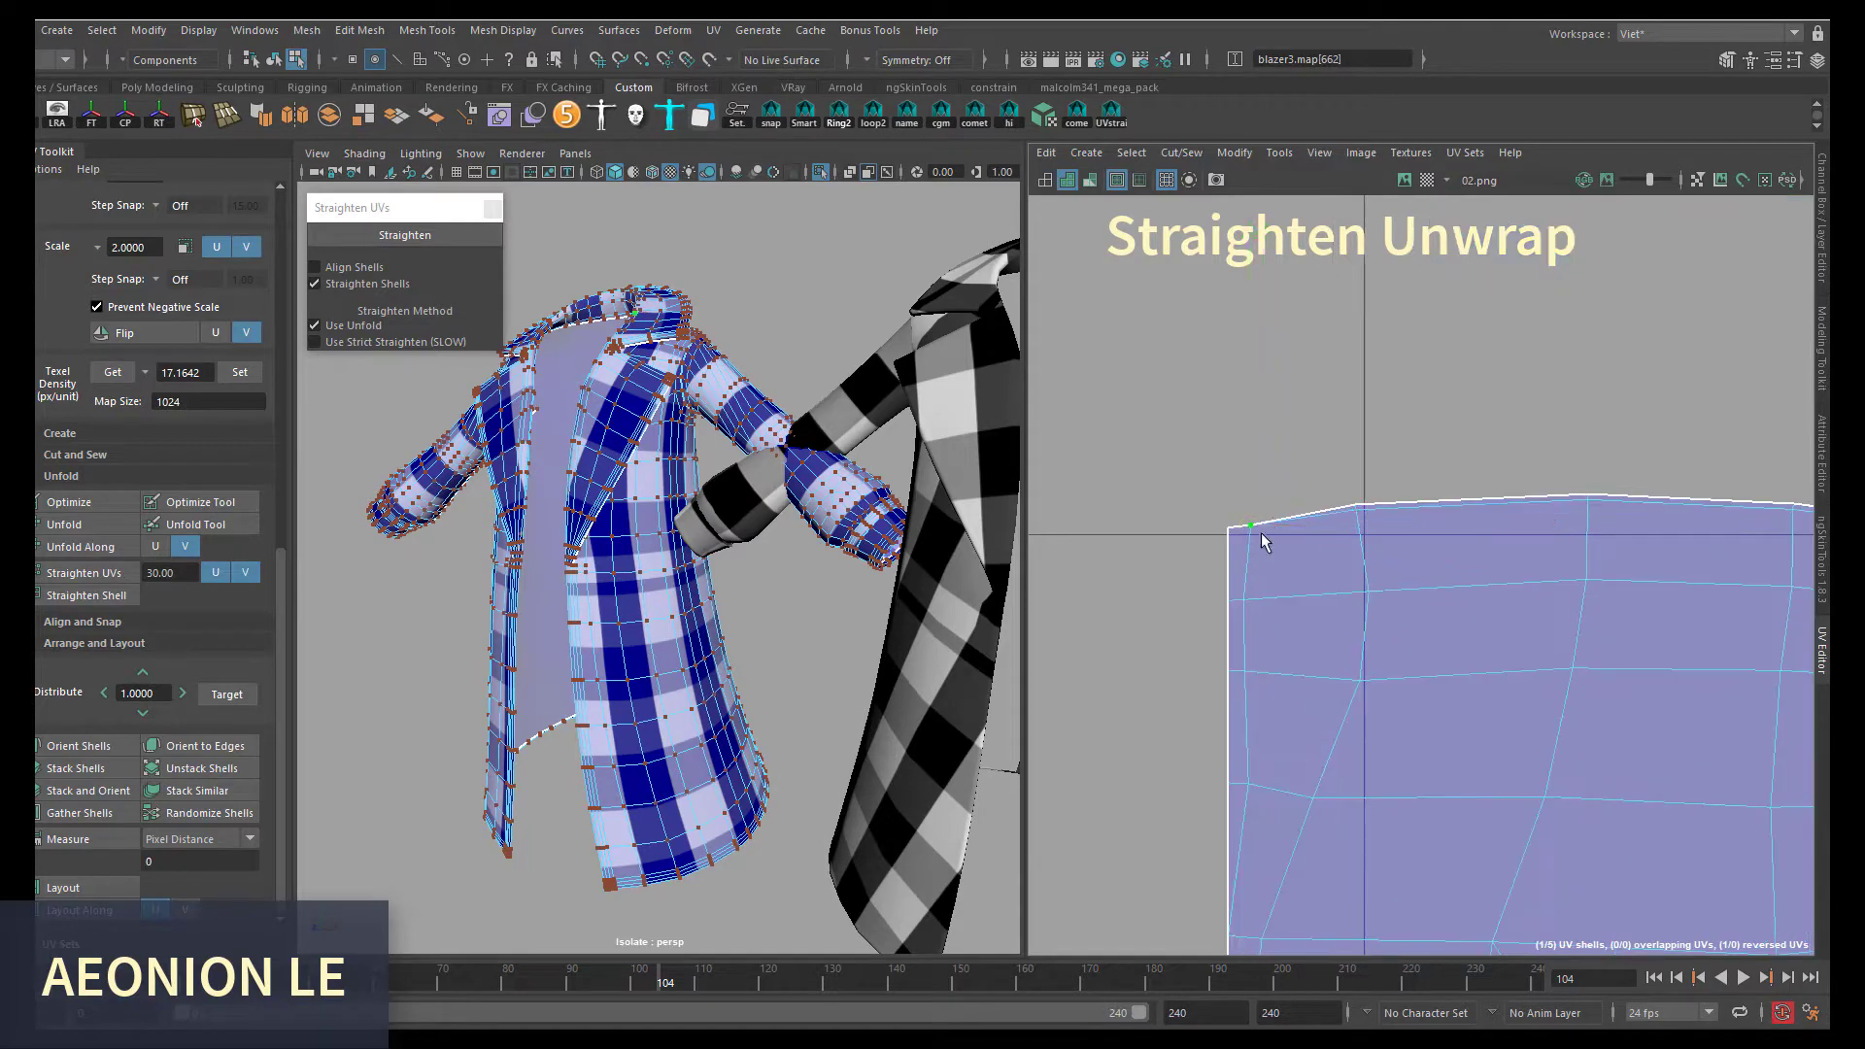
scroll(1287, 597, down, 2)
scroll(1331, 625, down, 2)
scroll(1336, 457, down, 1)
double_click(1336, 457)
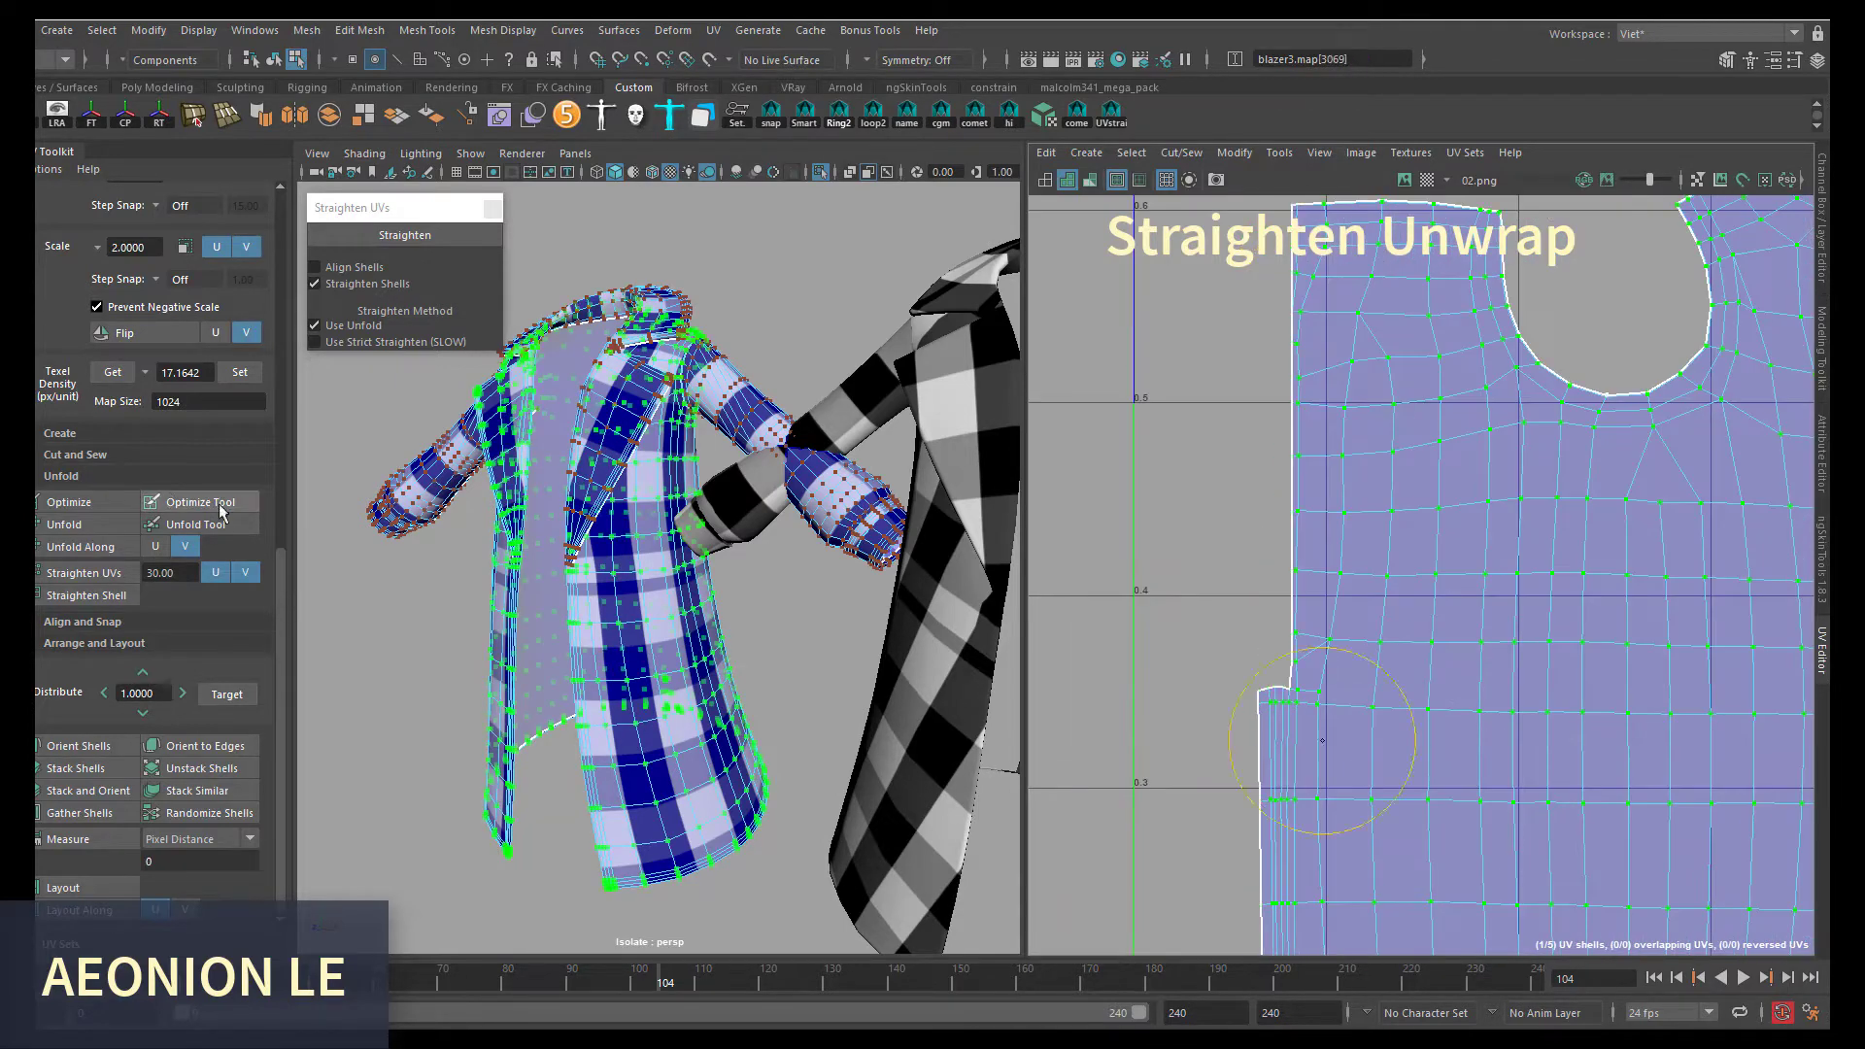
scroll(1296, 521, down, 1)
scroll(1316, 597, down, 2)
key(w)
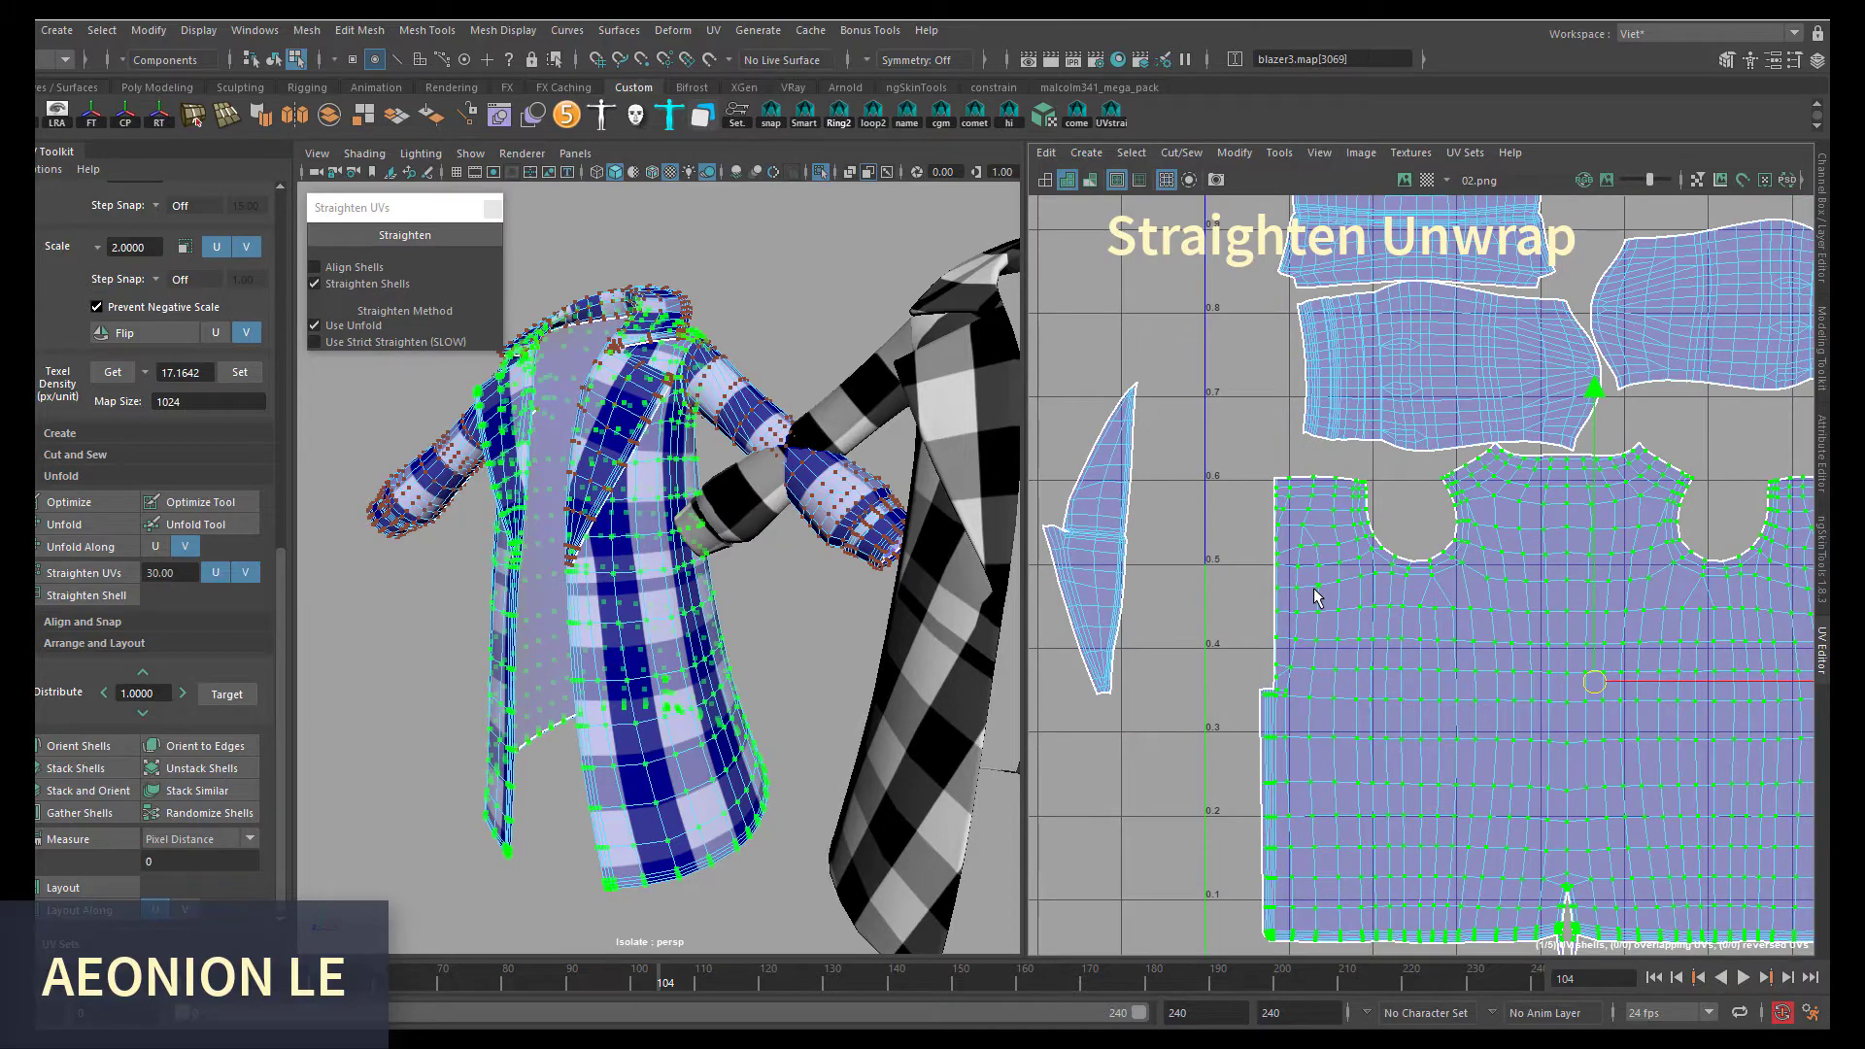
scroll(1340, 588, up, 1)
scroll(1199, 533, up, 2)
key(F10)
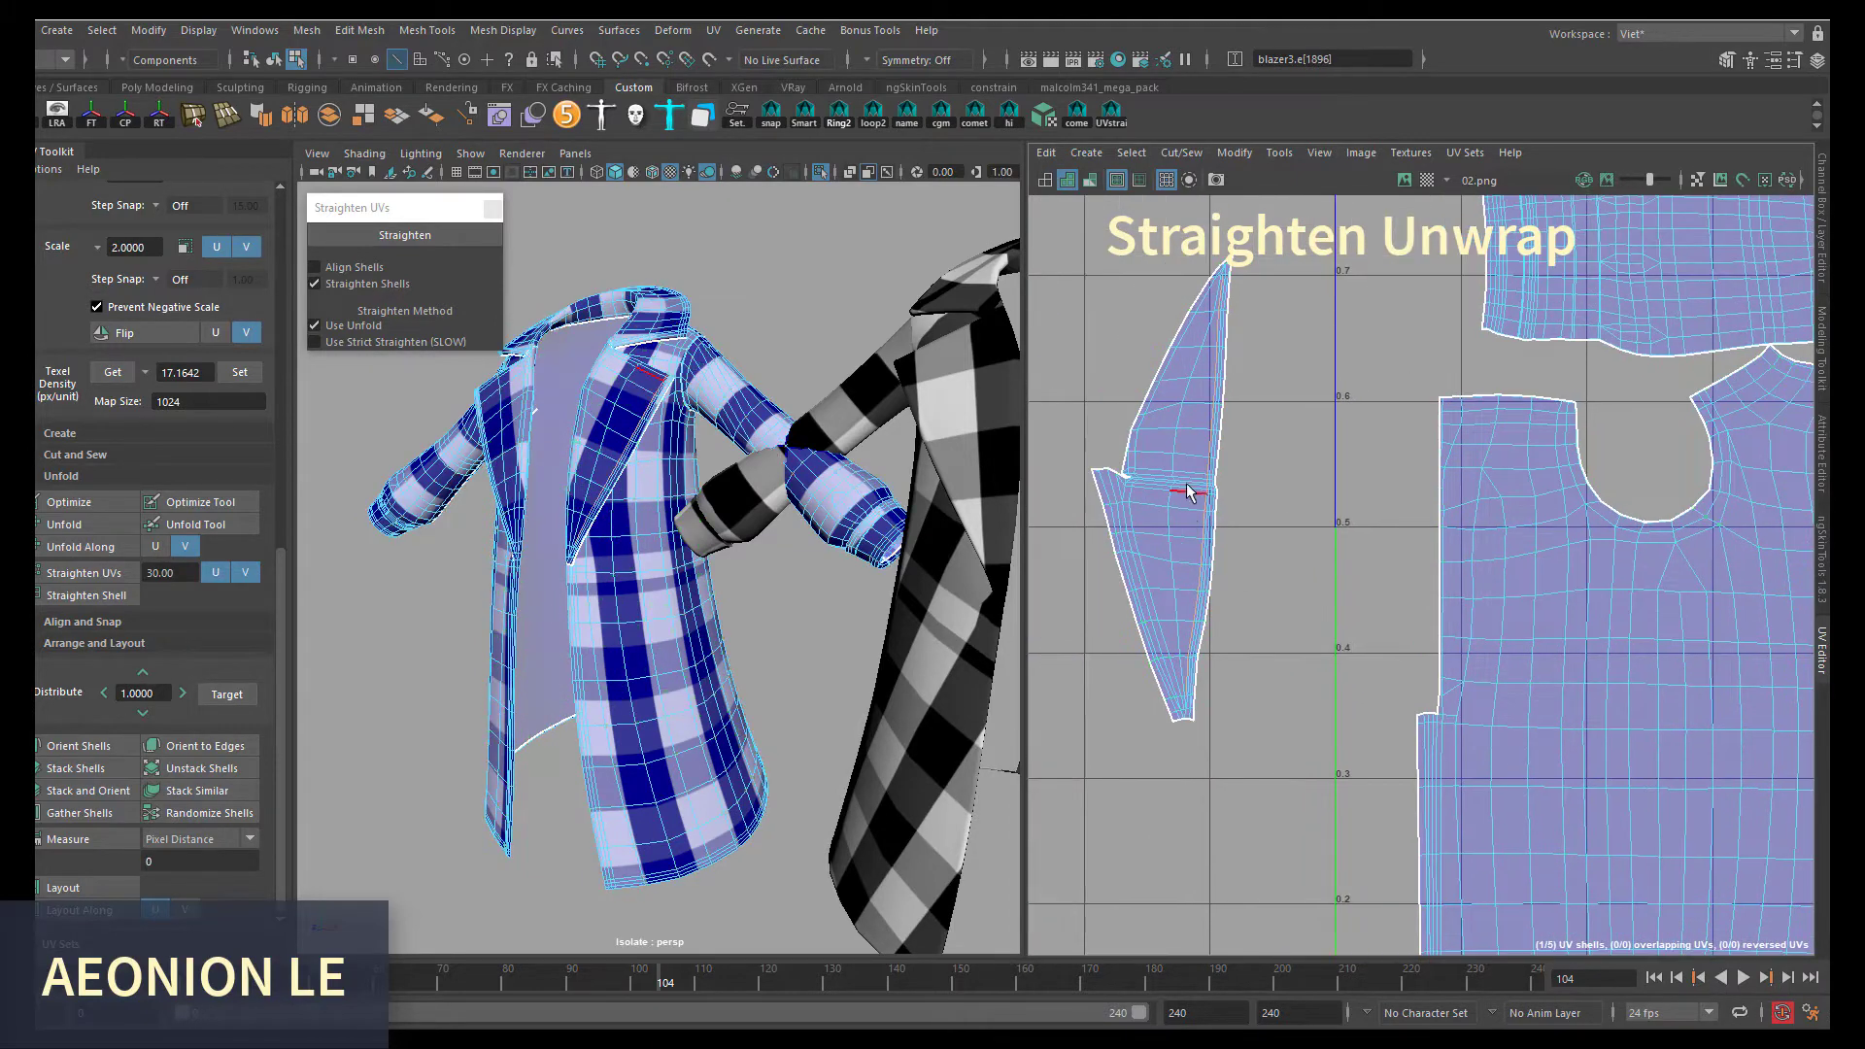
- Straighten the lapel strip and shift its lower UVs right into line with the shell
click(404, 236)
scroll(1360, 583, up, 1)
scroll(1419, 631, up, 2)
scroll(1439, 683, up, 2)
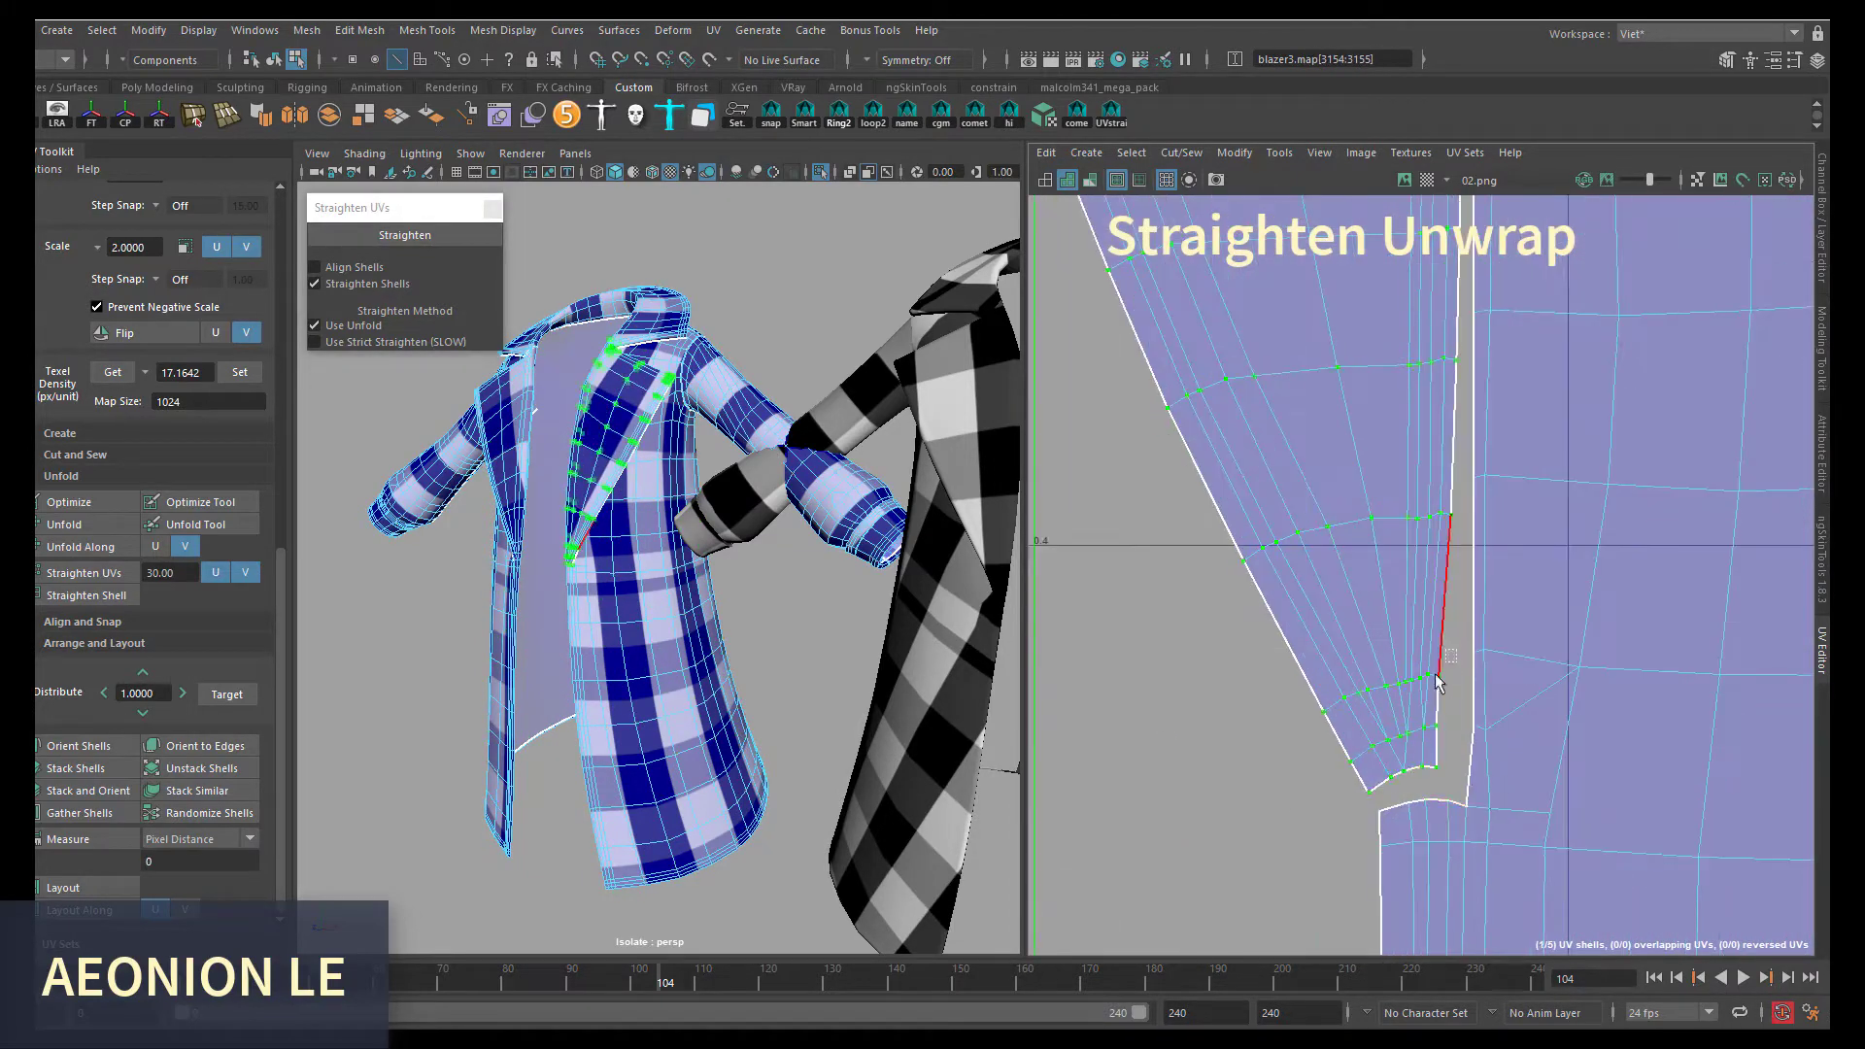
right_drag(1439, 683, 1261, 681)
key(w)
drag(1424, 747, 1450, 745)
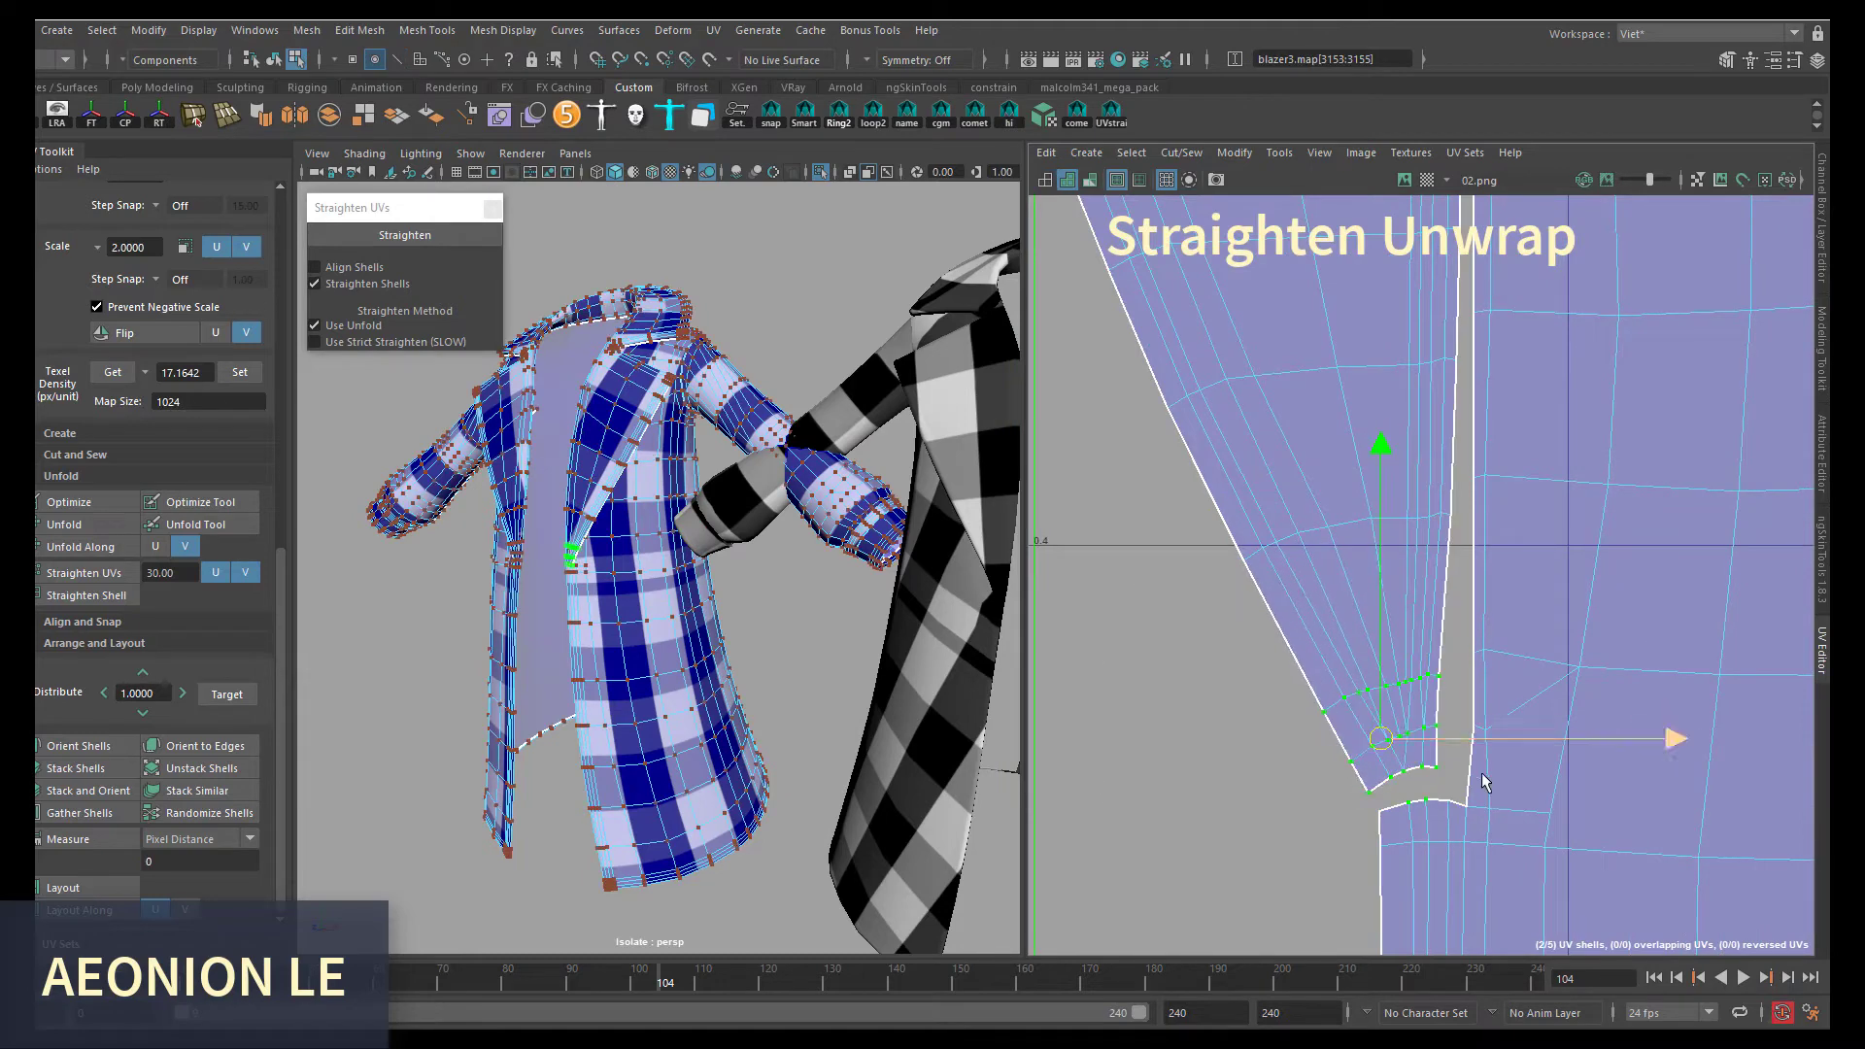
alt+middle_drag(1450, 745, 1518, 566)
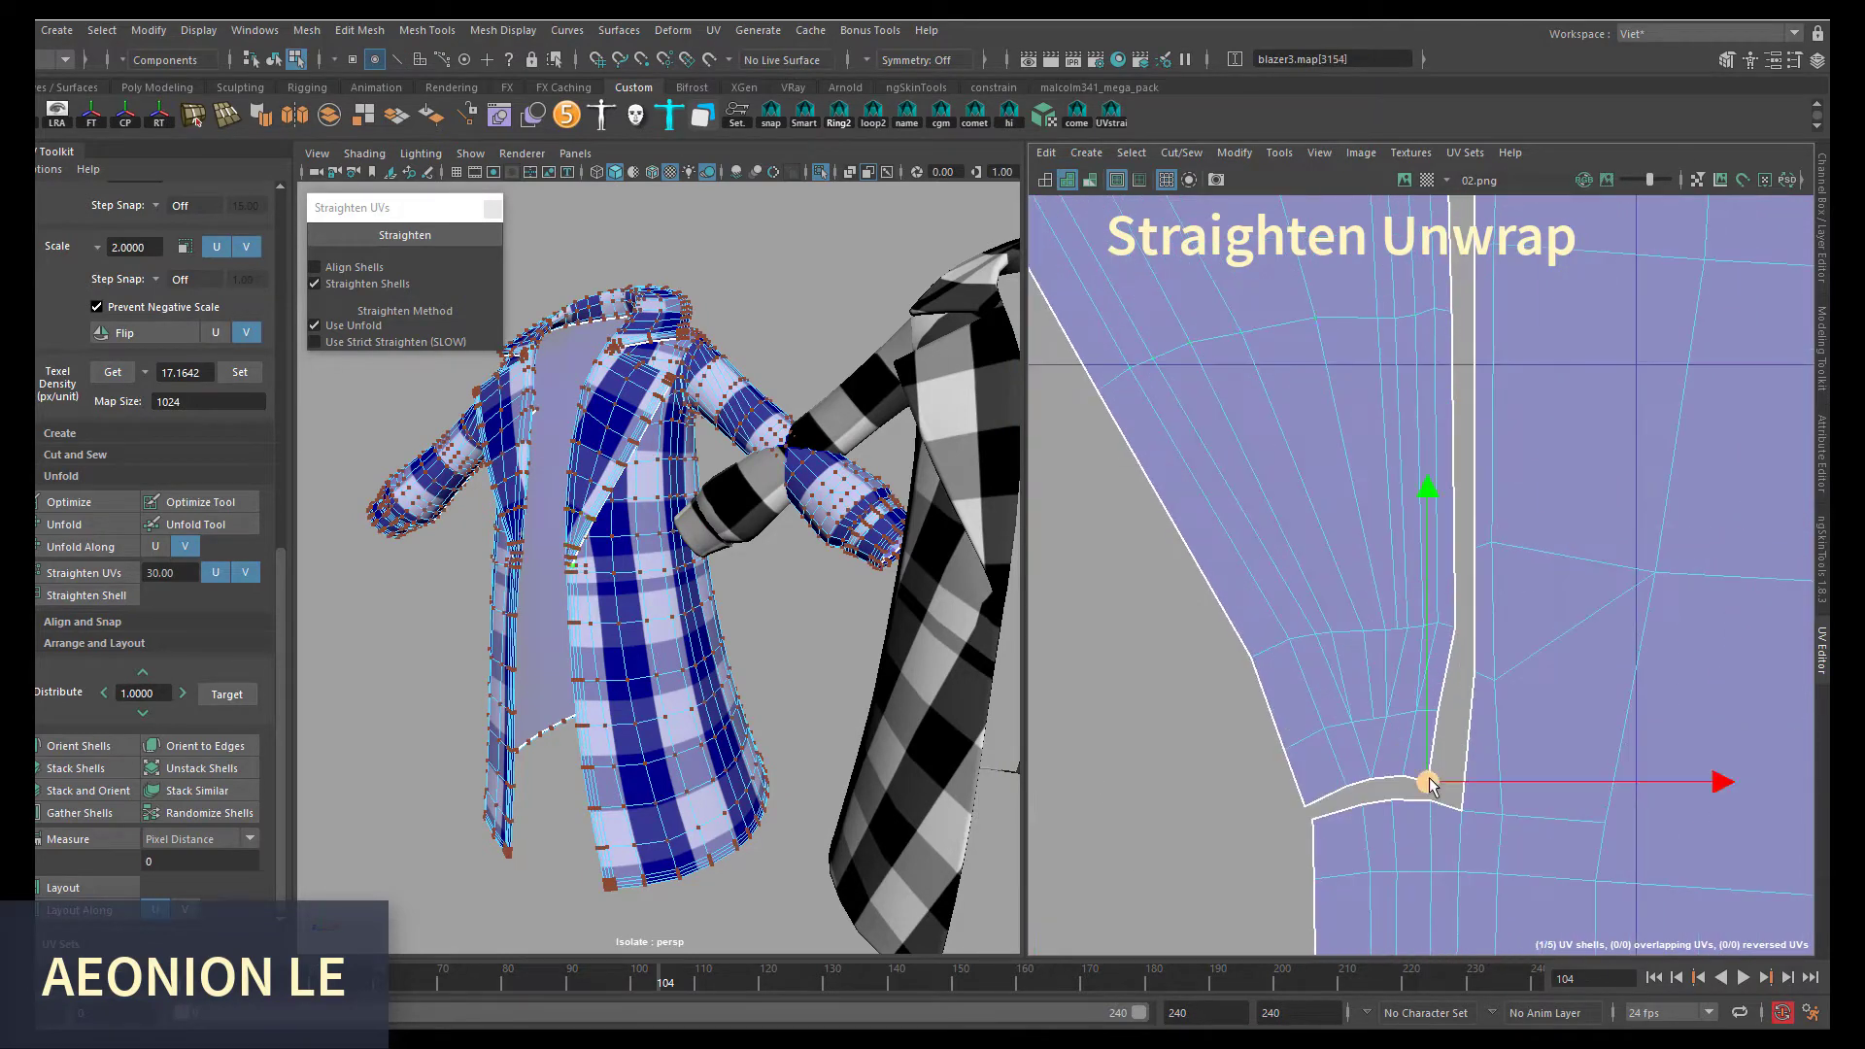
right_drag(1480, 604, 1484, 888)
- Select and frame the lapel's bottom-end UVs, then pick edges beside the lapel seam
drag(1441, 733, 1263, 706)
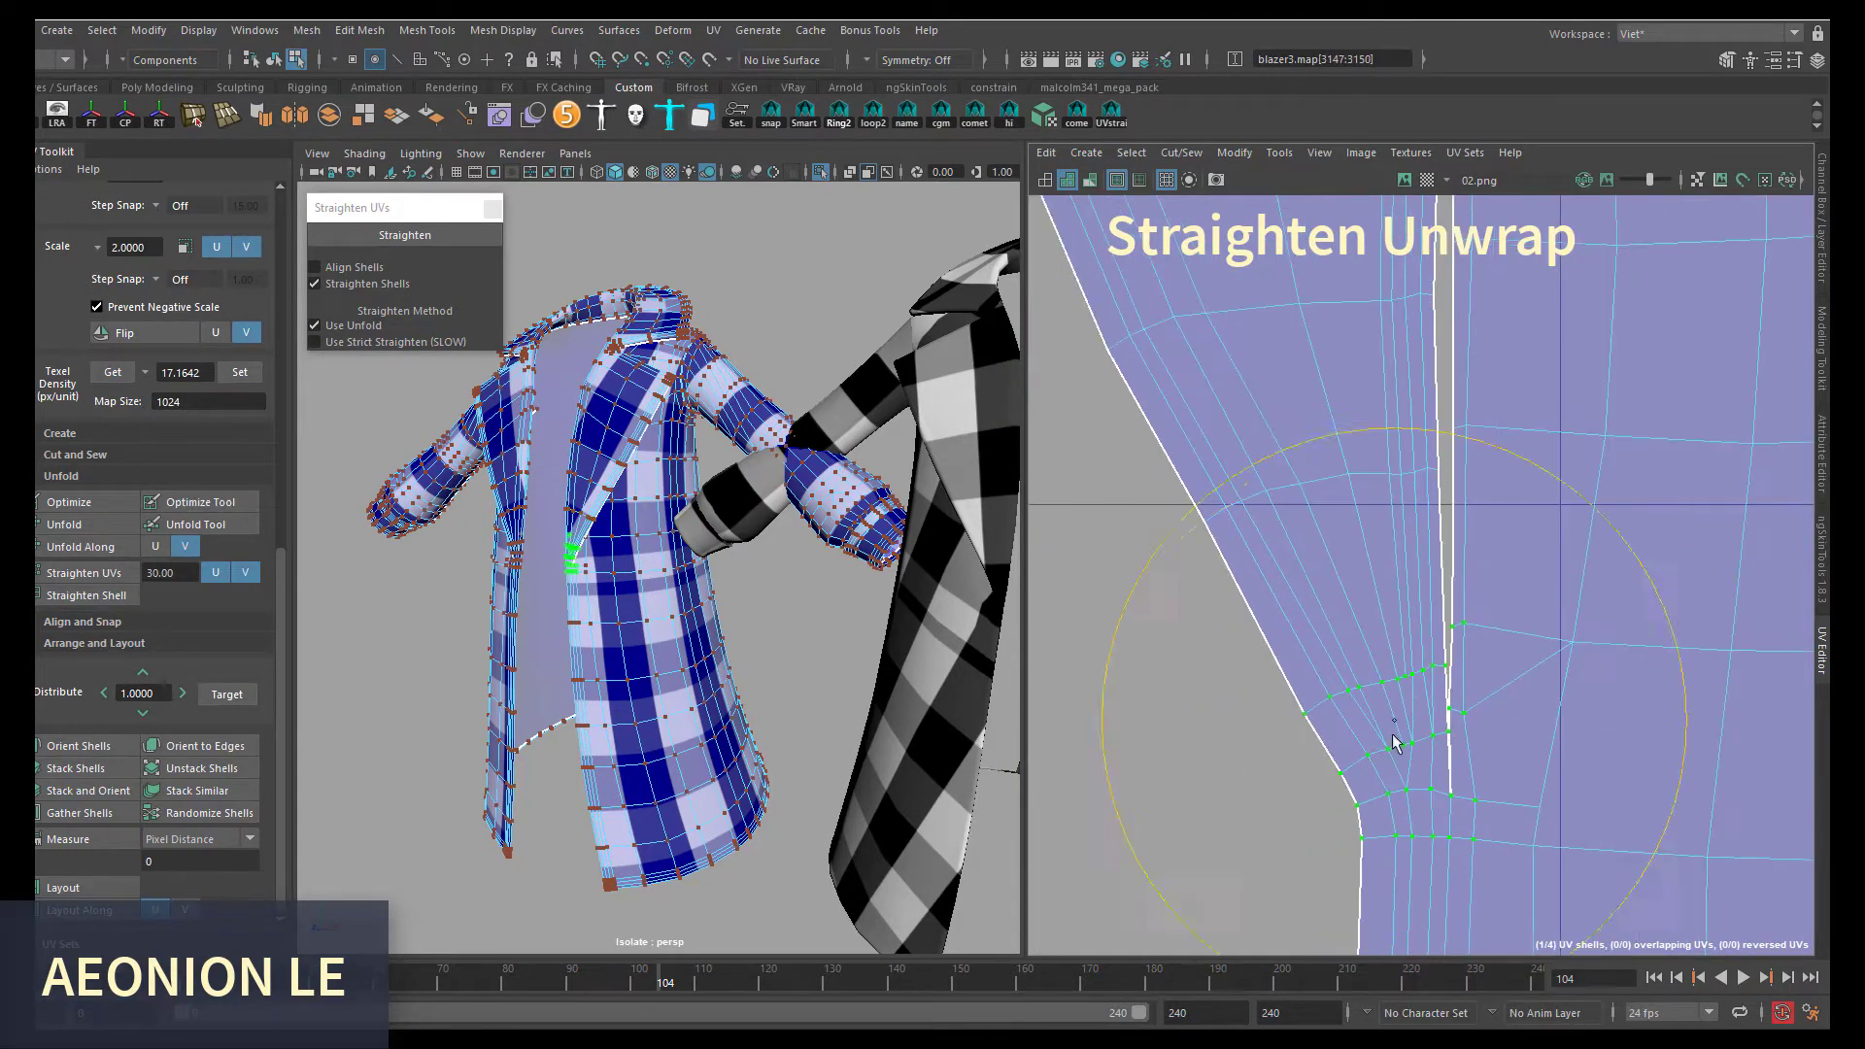
key(a)
key(f)
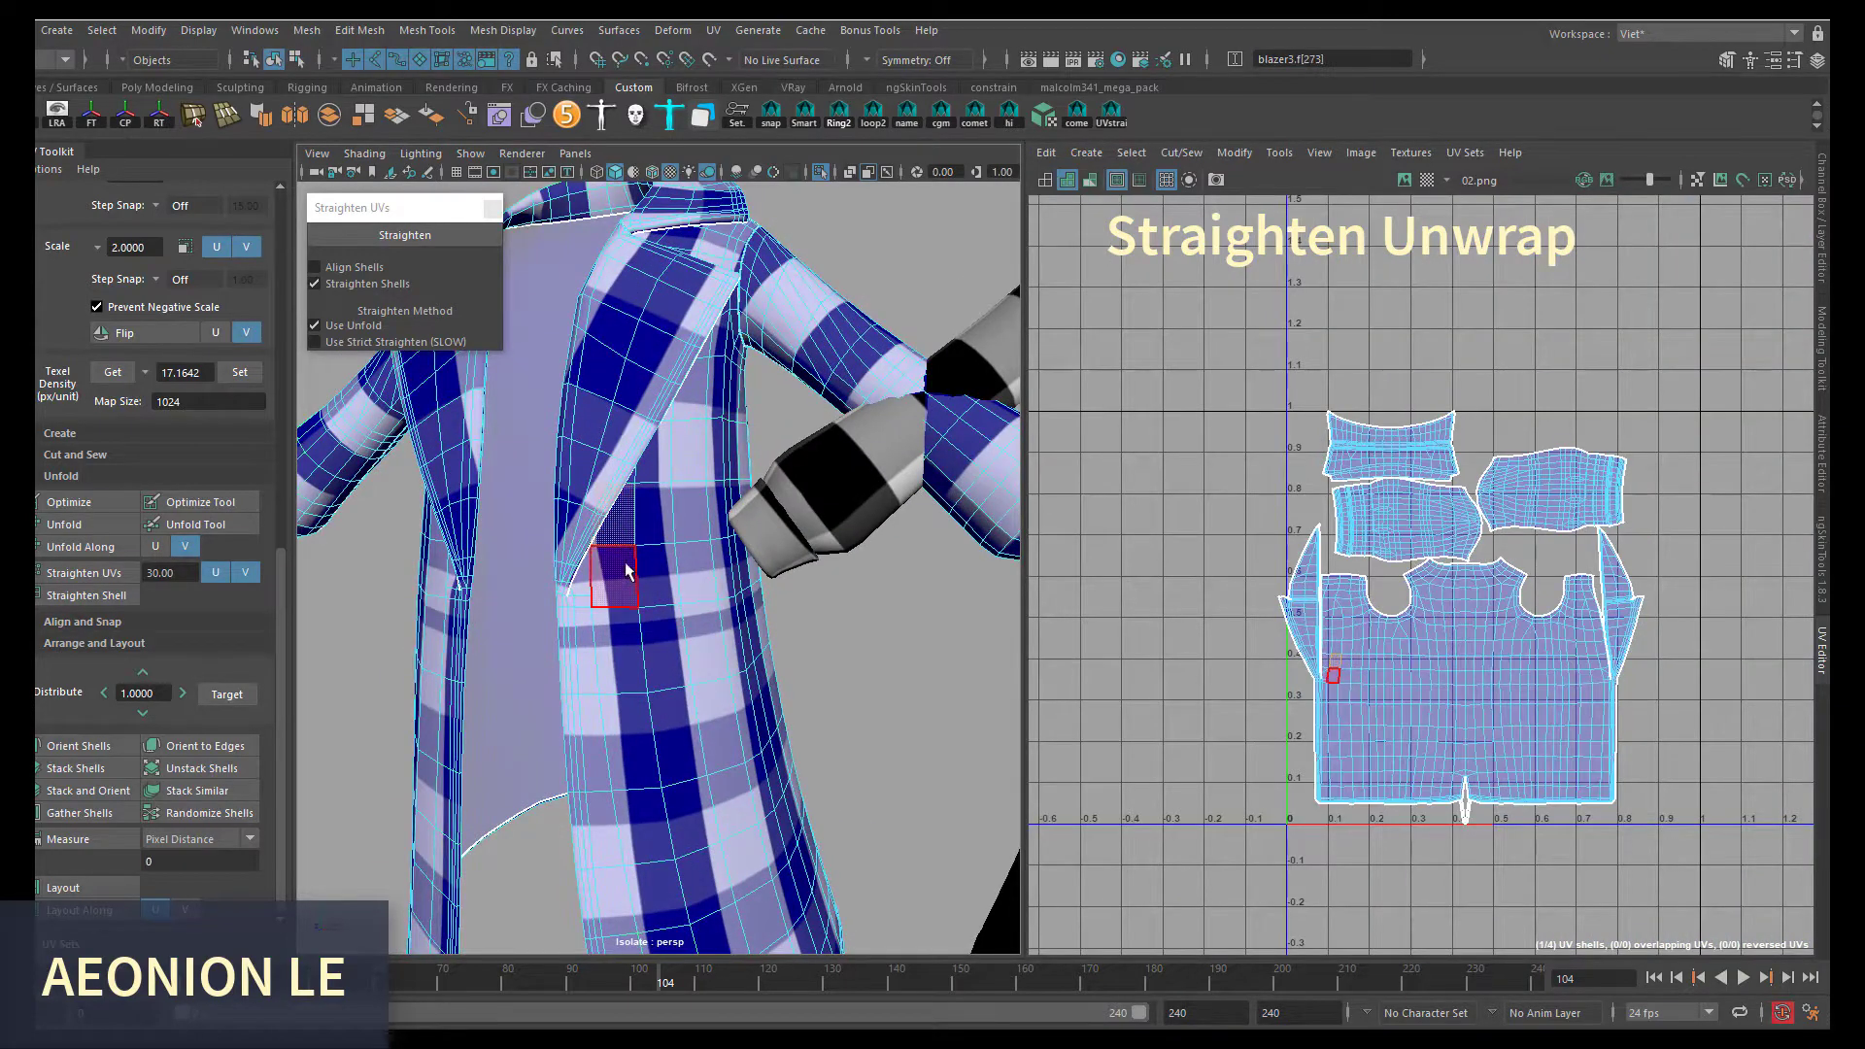
key(f)
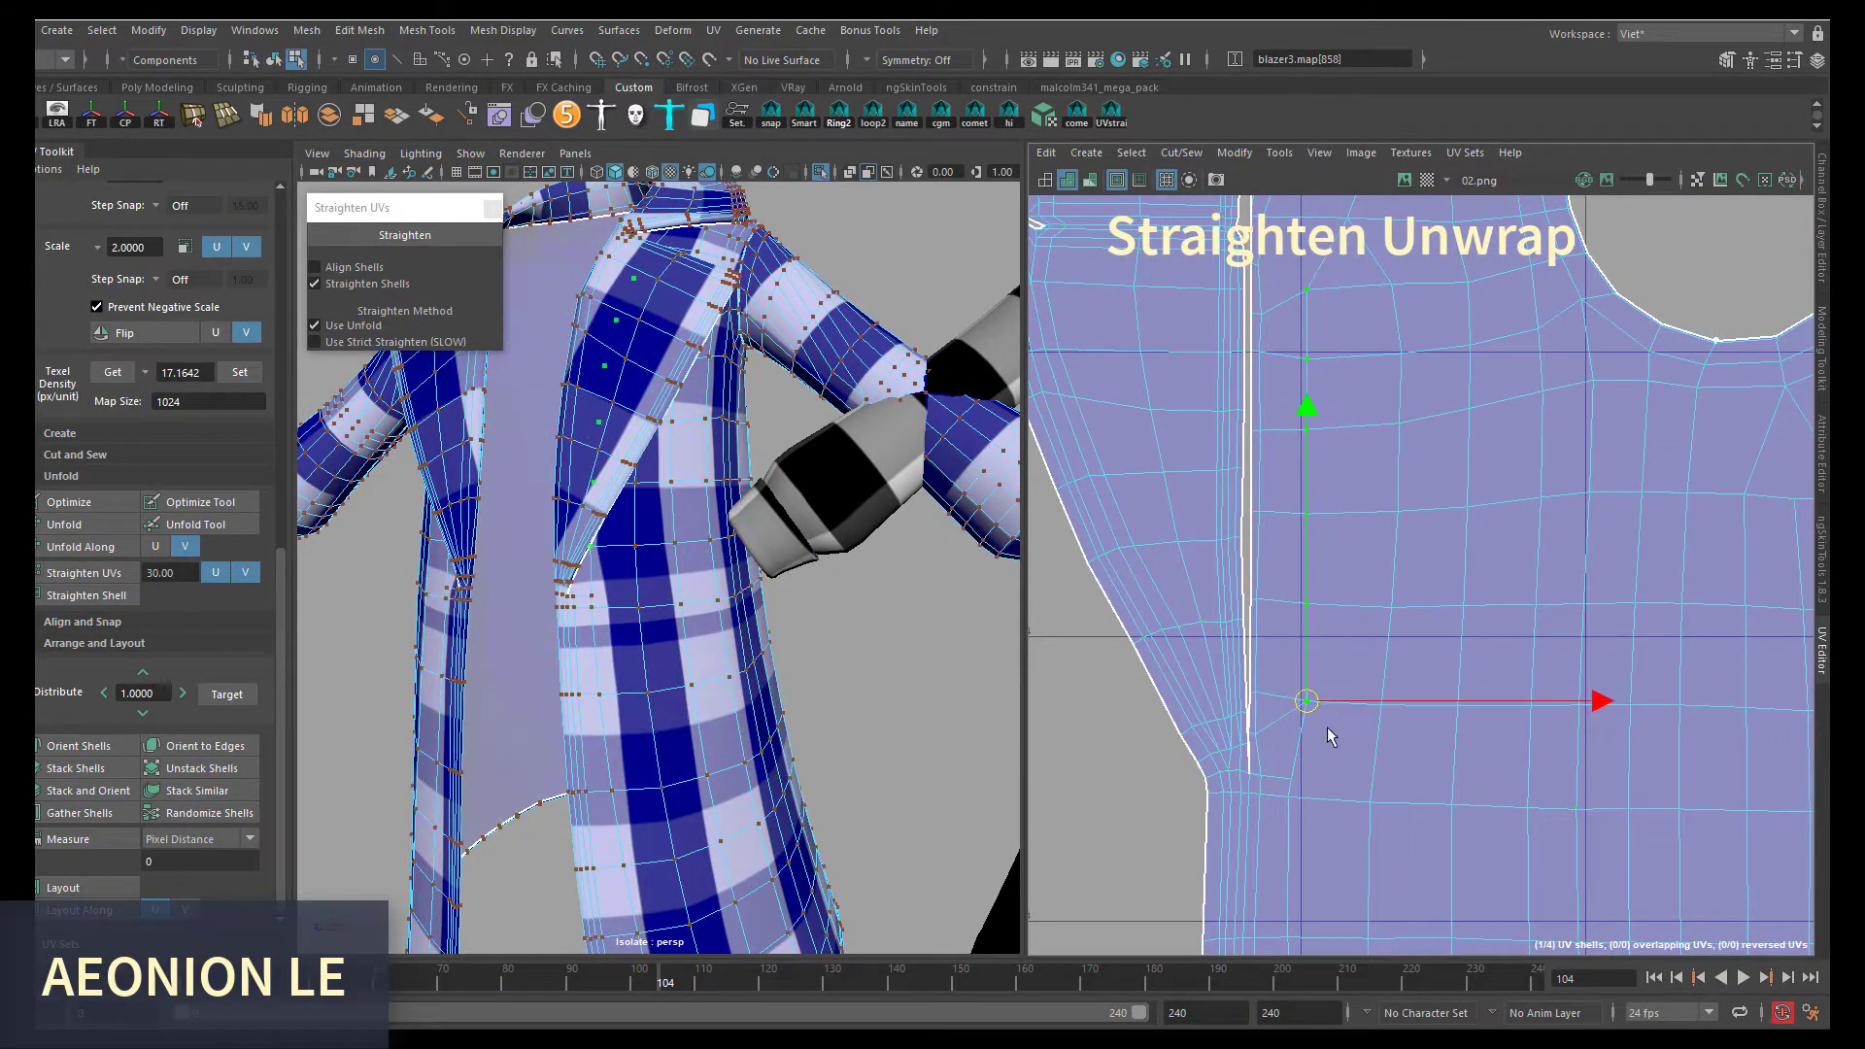
scroll(1341, 709, down, 2)
double_click(1281, 658)
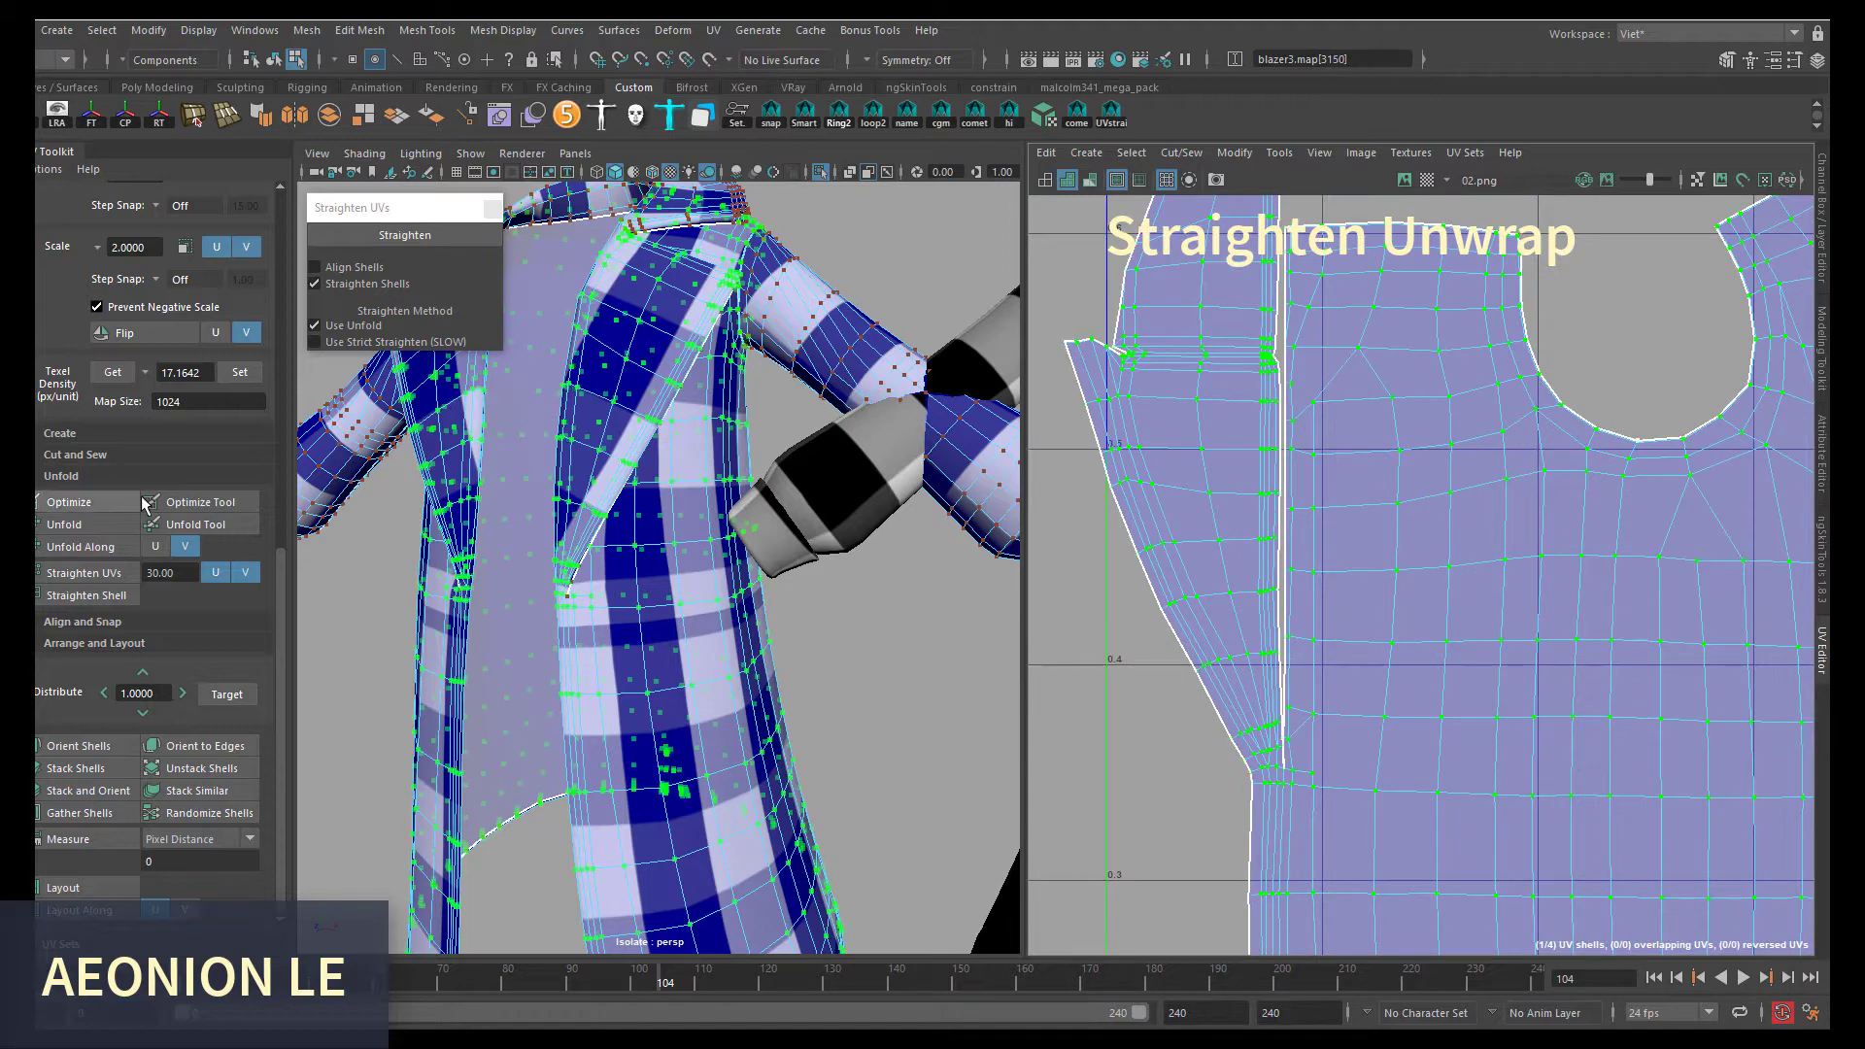
right_drag(1375, 622, 1375, 559)
click(1406, 636)
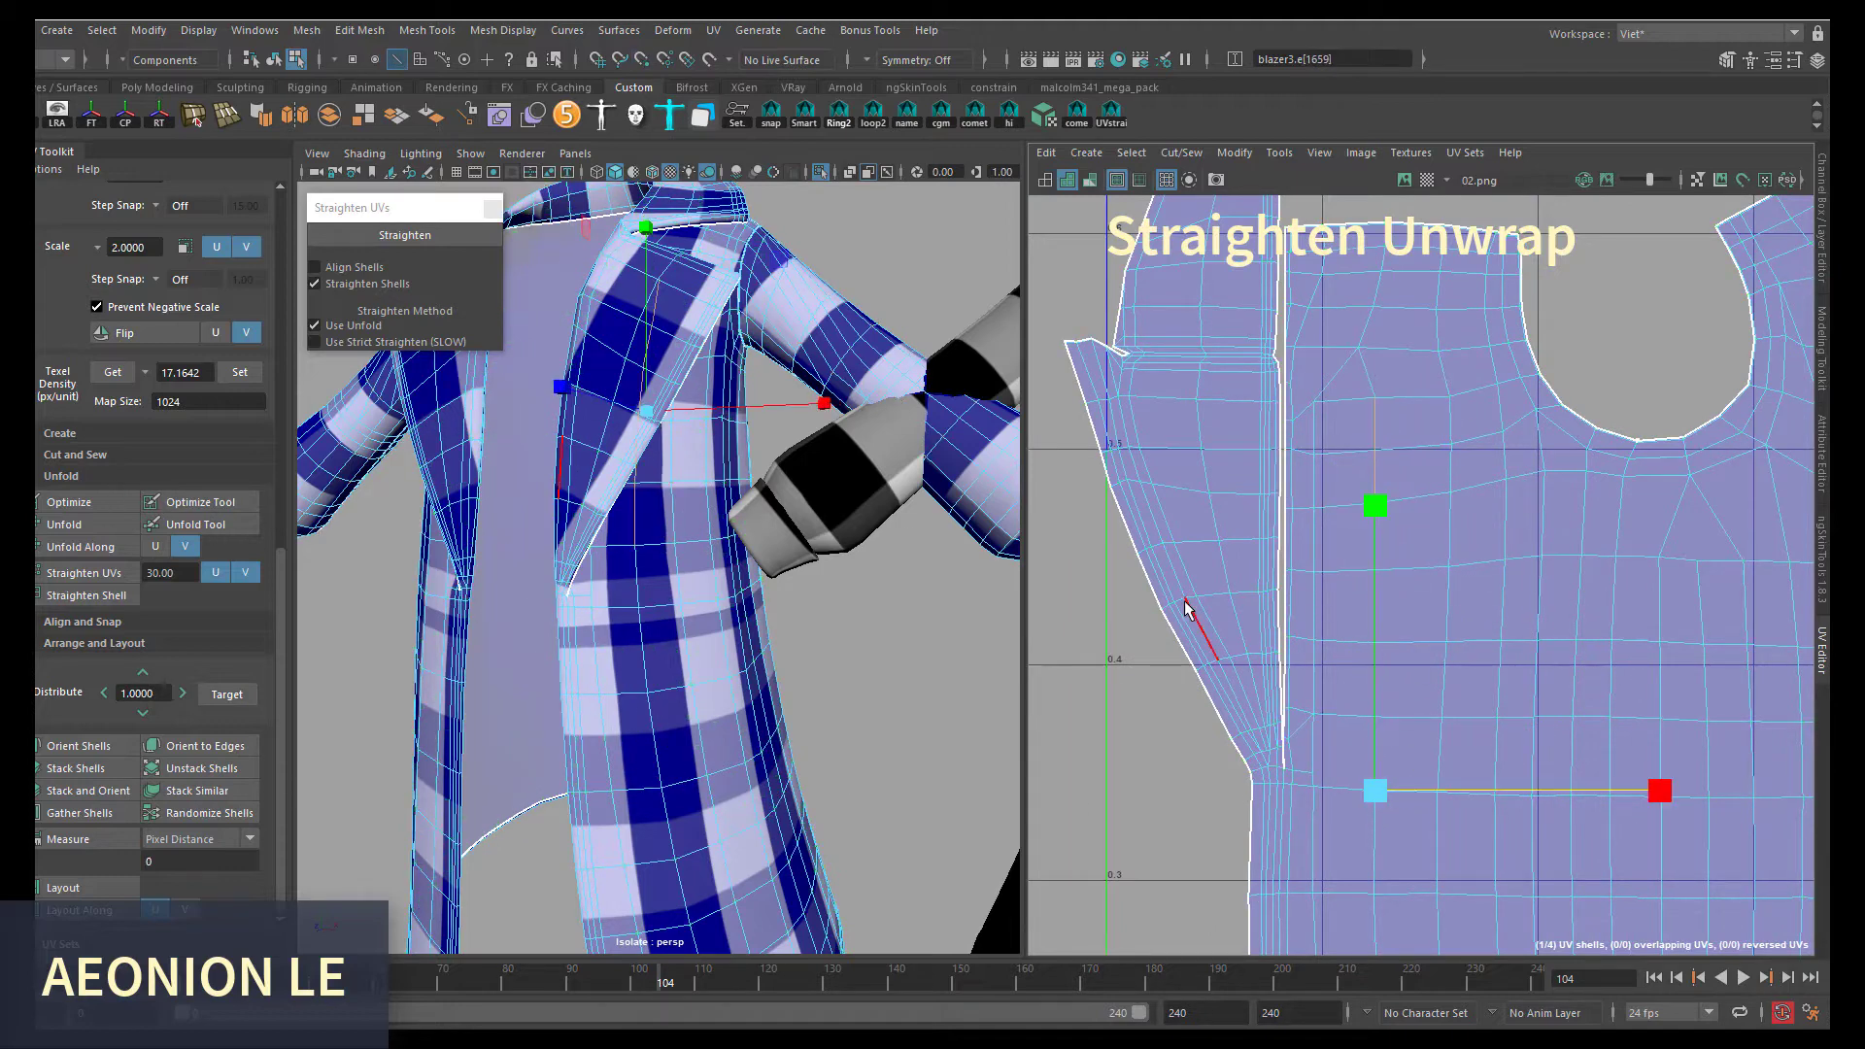
- Step an edge selection down the shell with the move manipulator, then select a vertical back-shell edge
scroll(1195, 616, down, 2)
click(1368, 567)
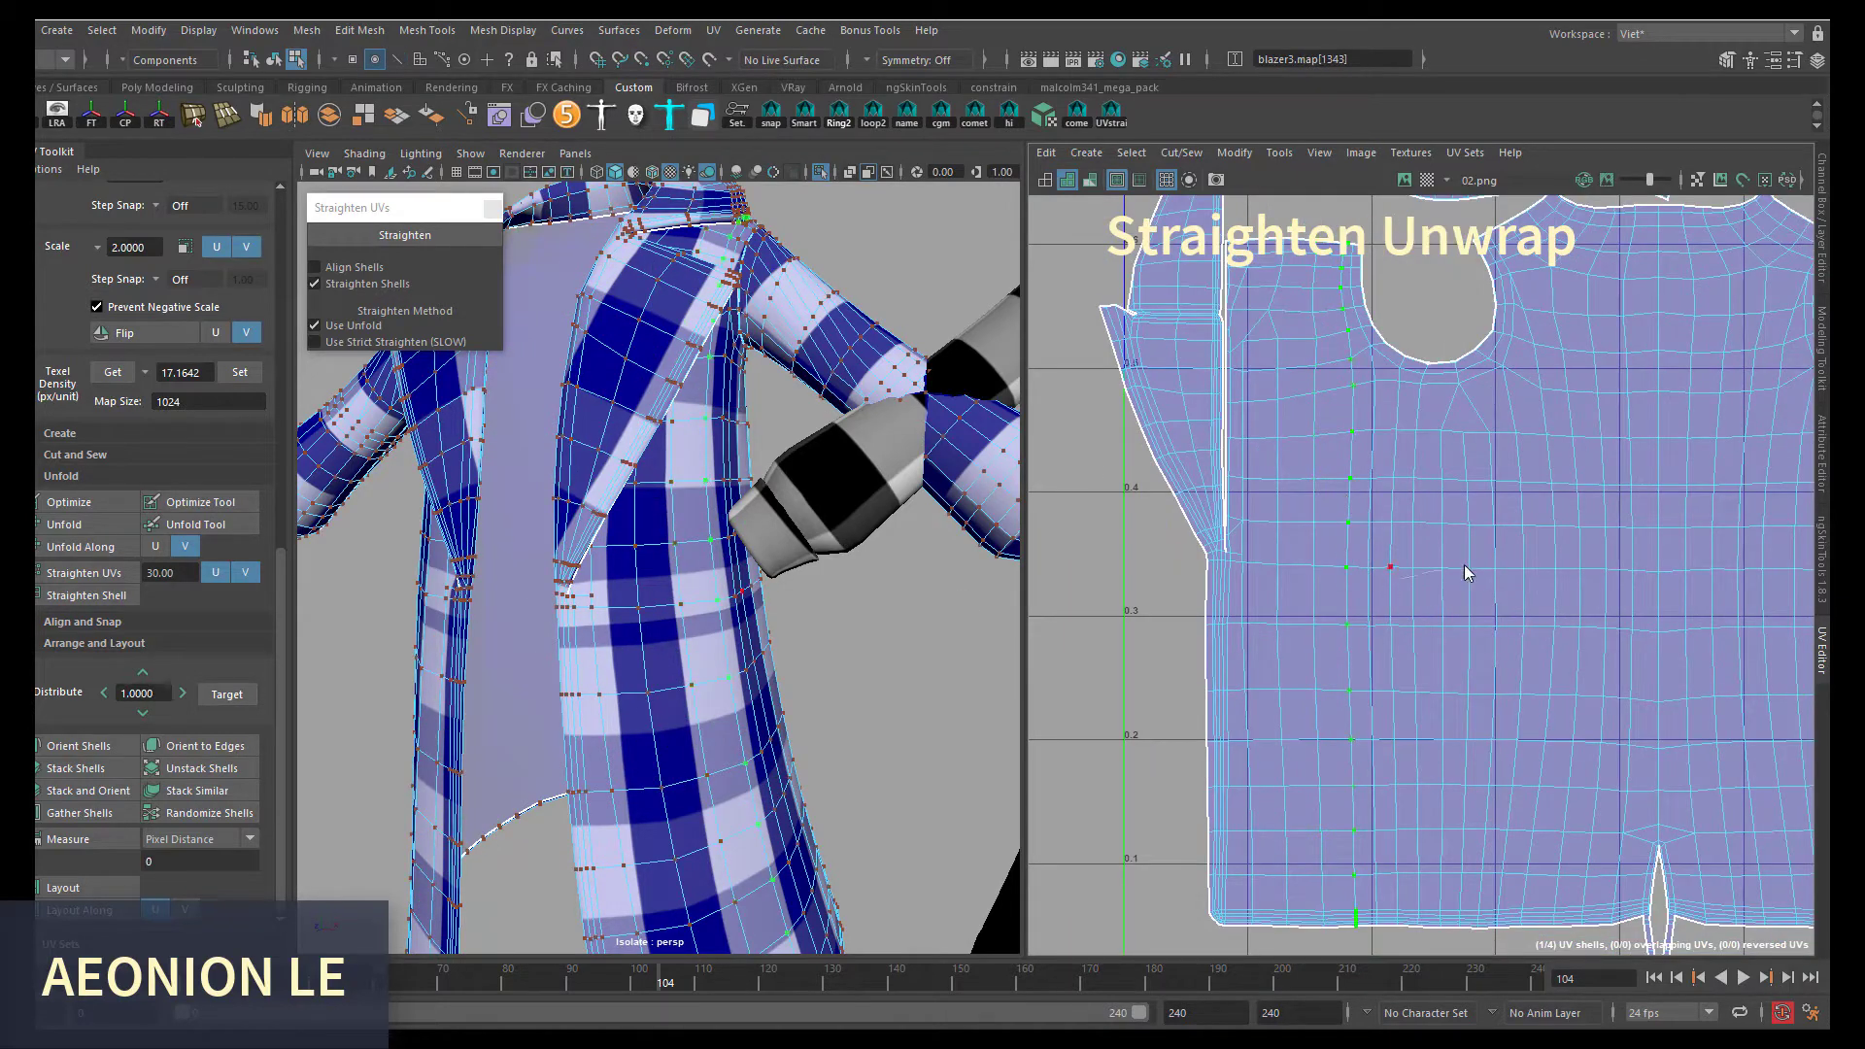
scroll(1380, 622, down, 2)
click(1267, 667)
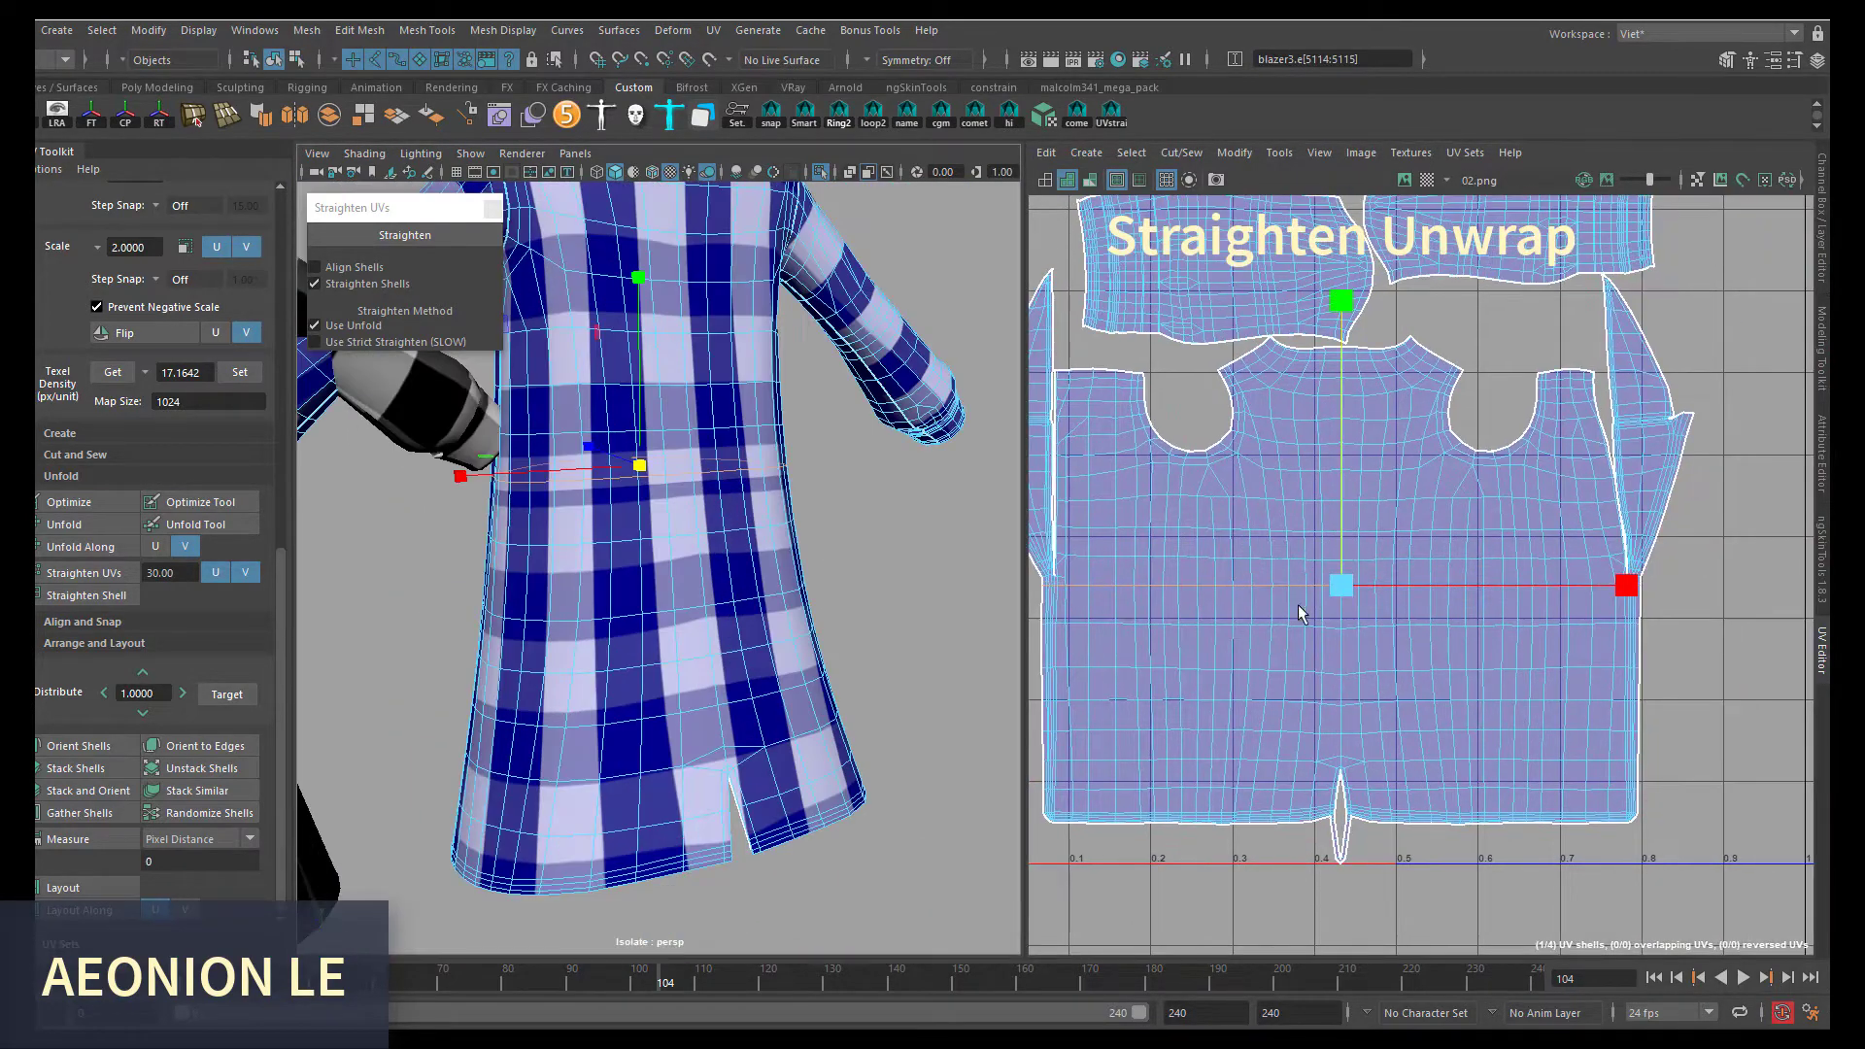
key(Down)
key(Down)
key(Down)
key(Down)
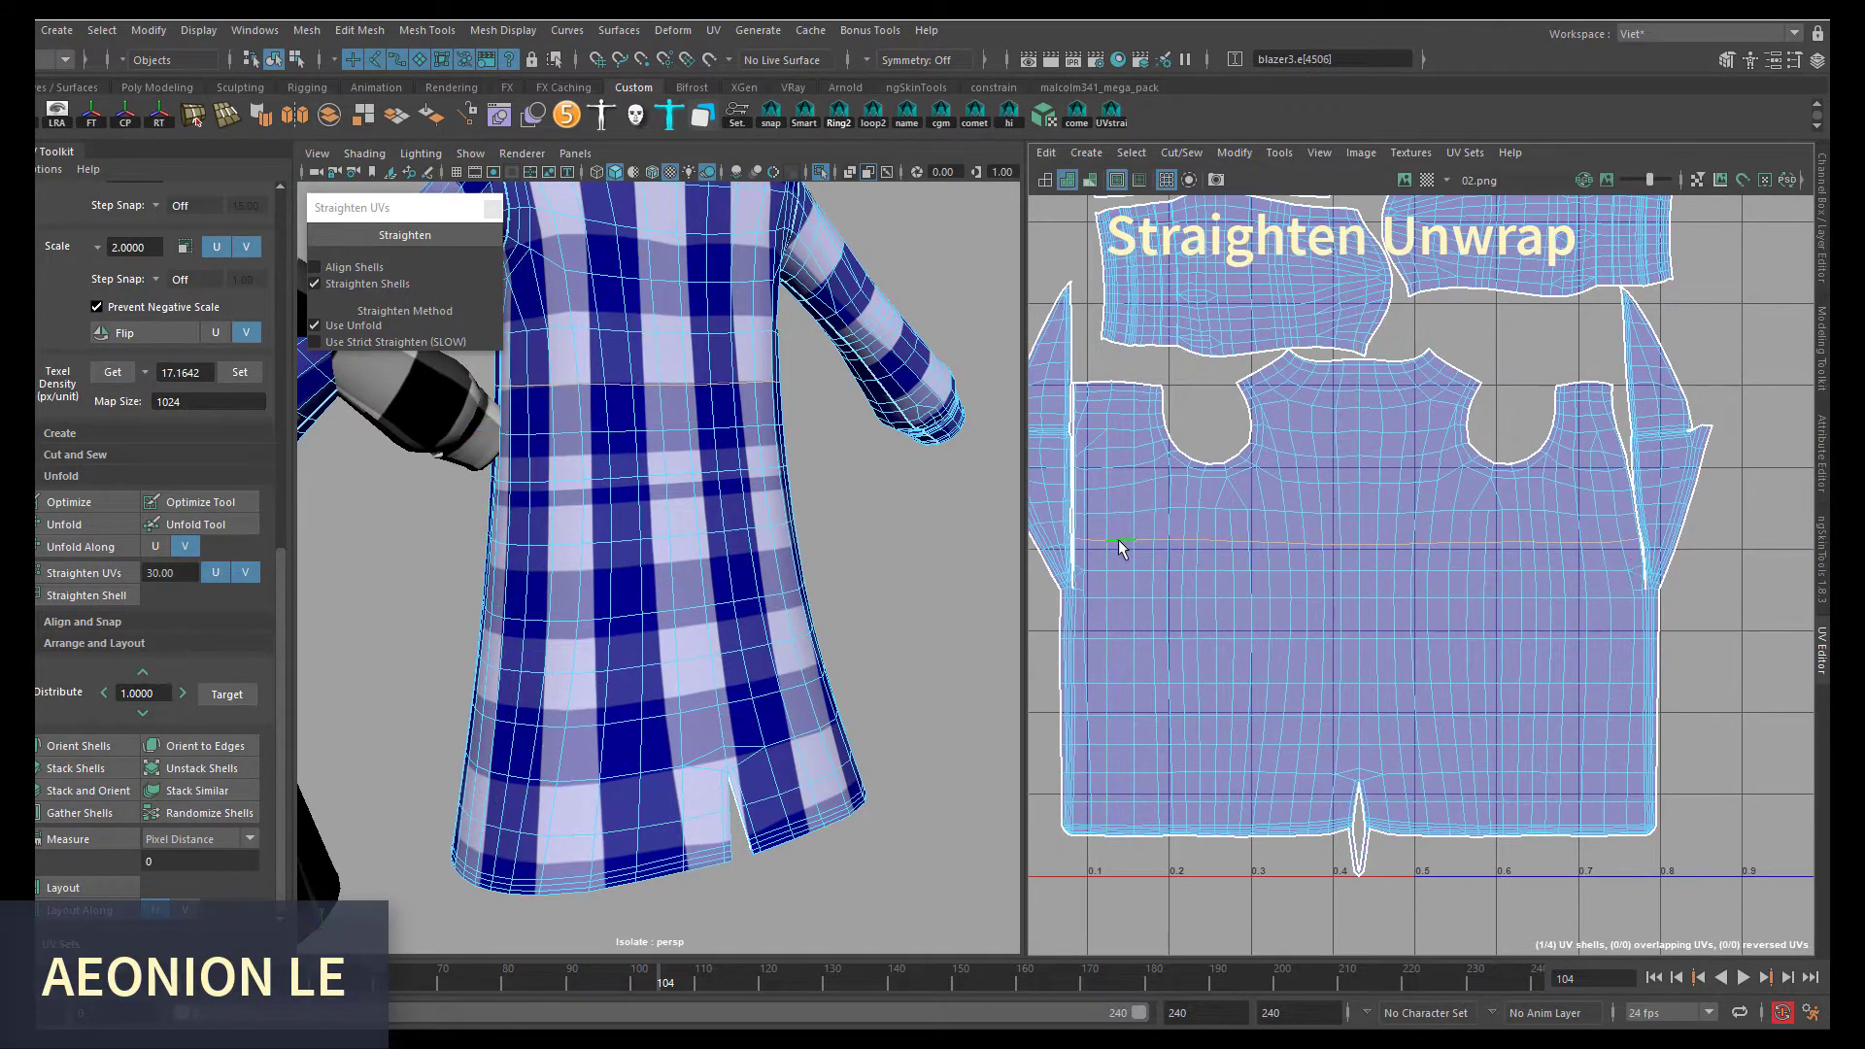
key(w)
scroll(1360, 661, down, 1)
alt+drag(654, 512, 695, 530)
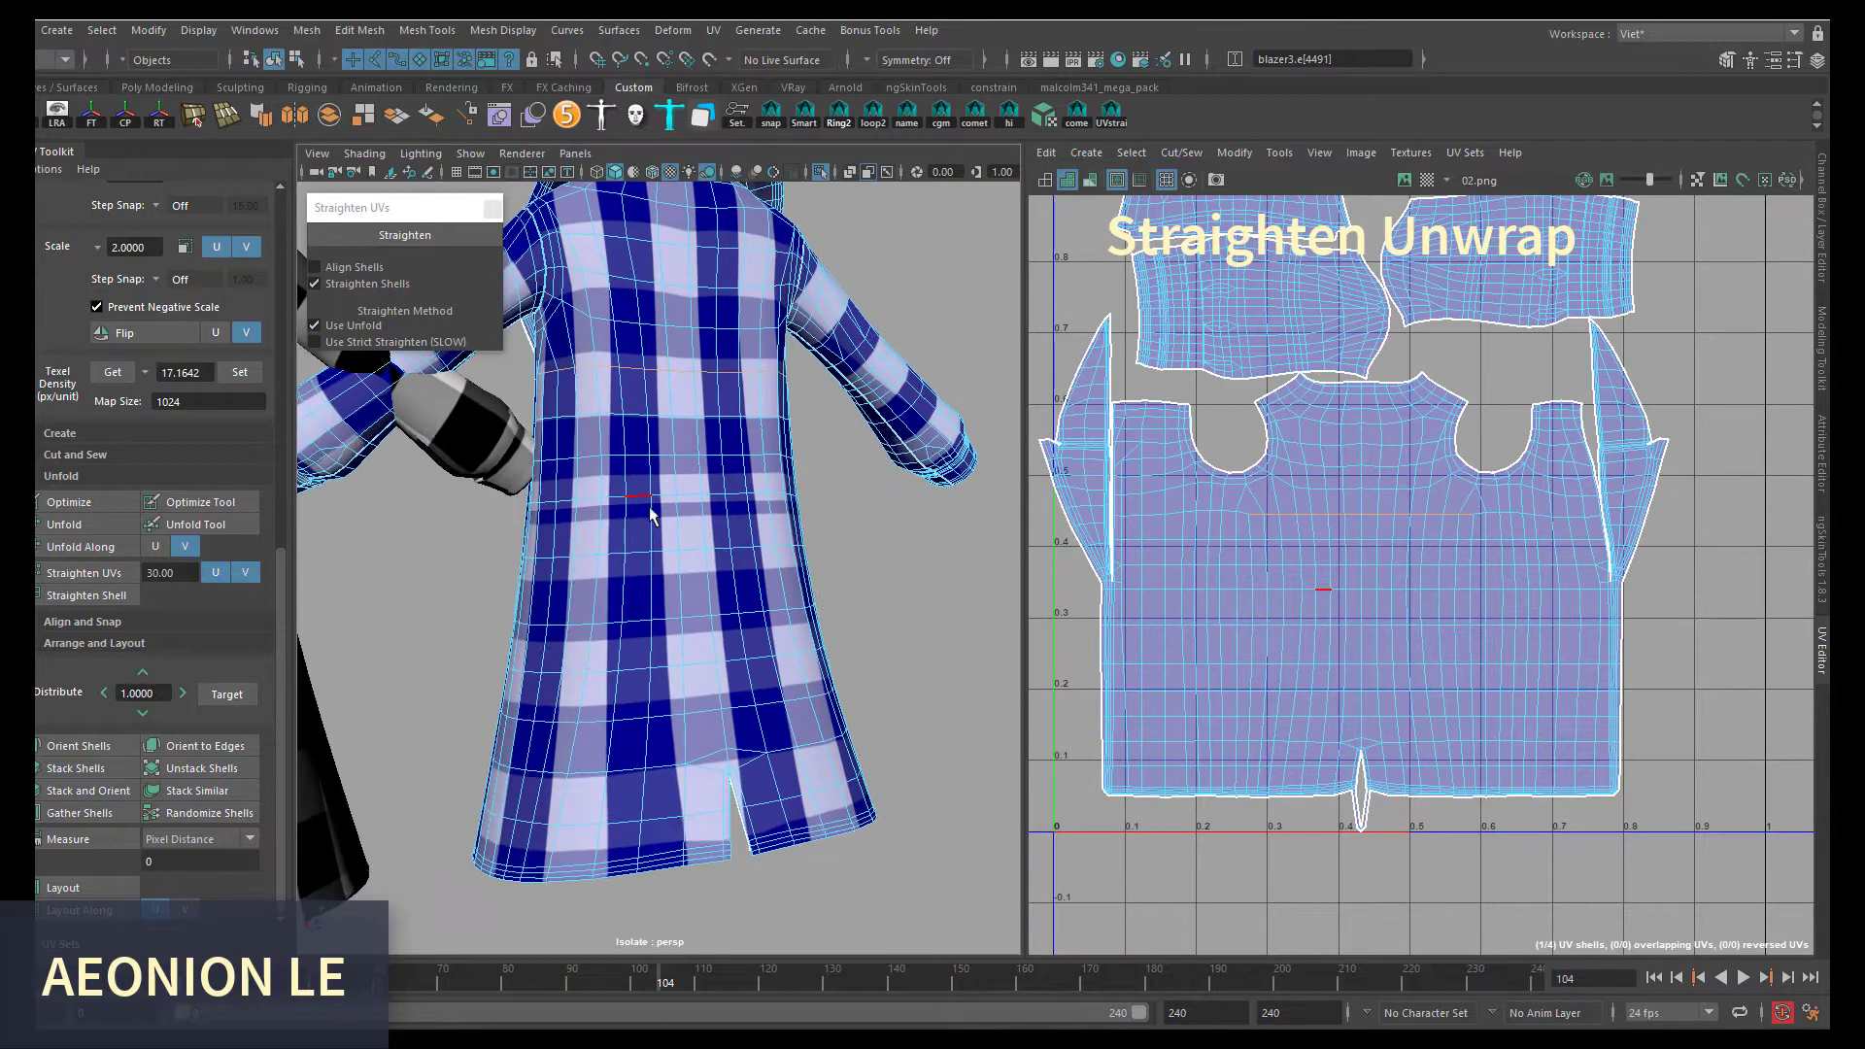
click(701, 539)
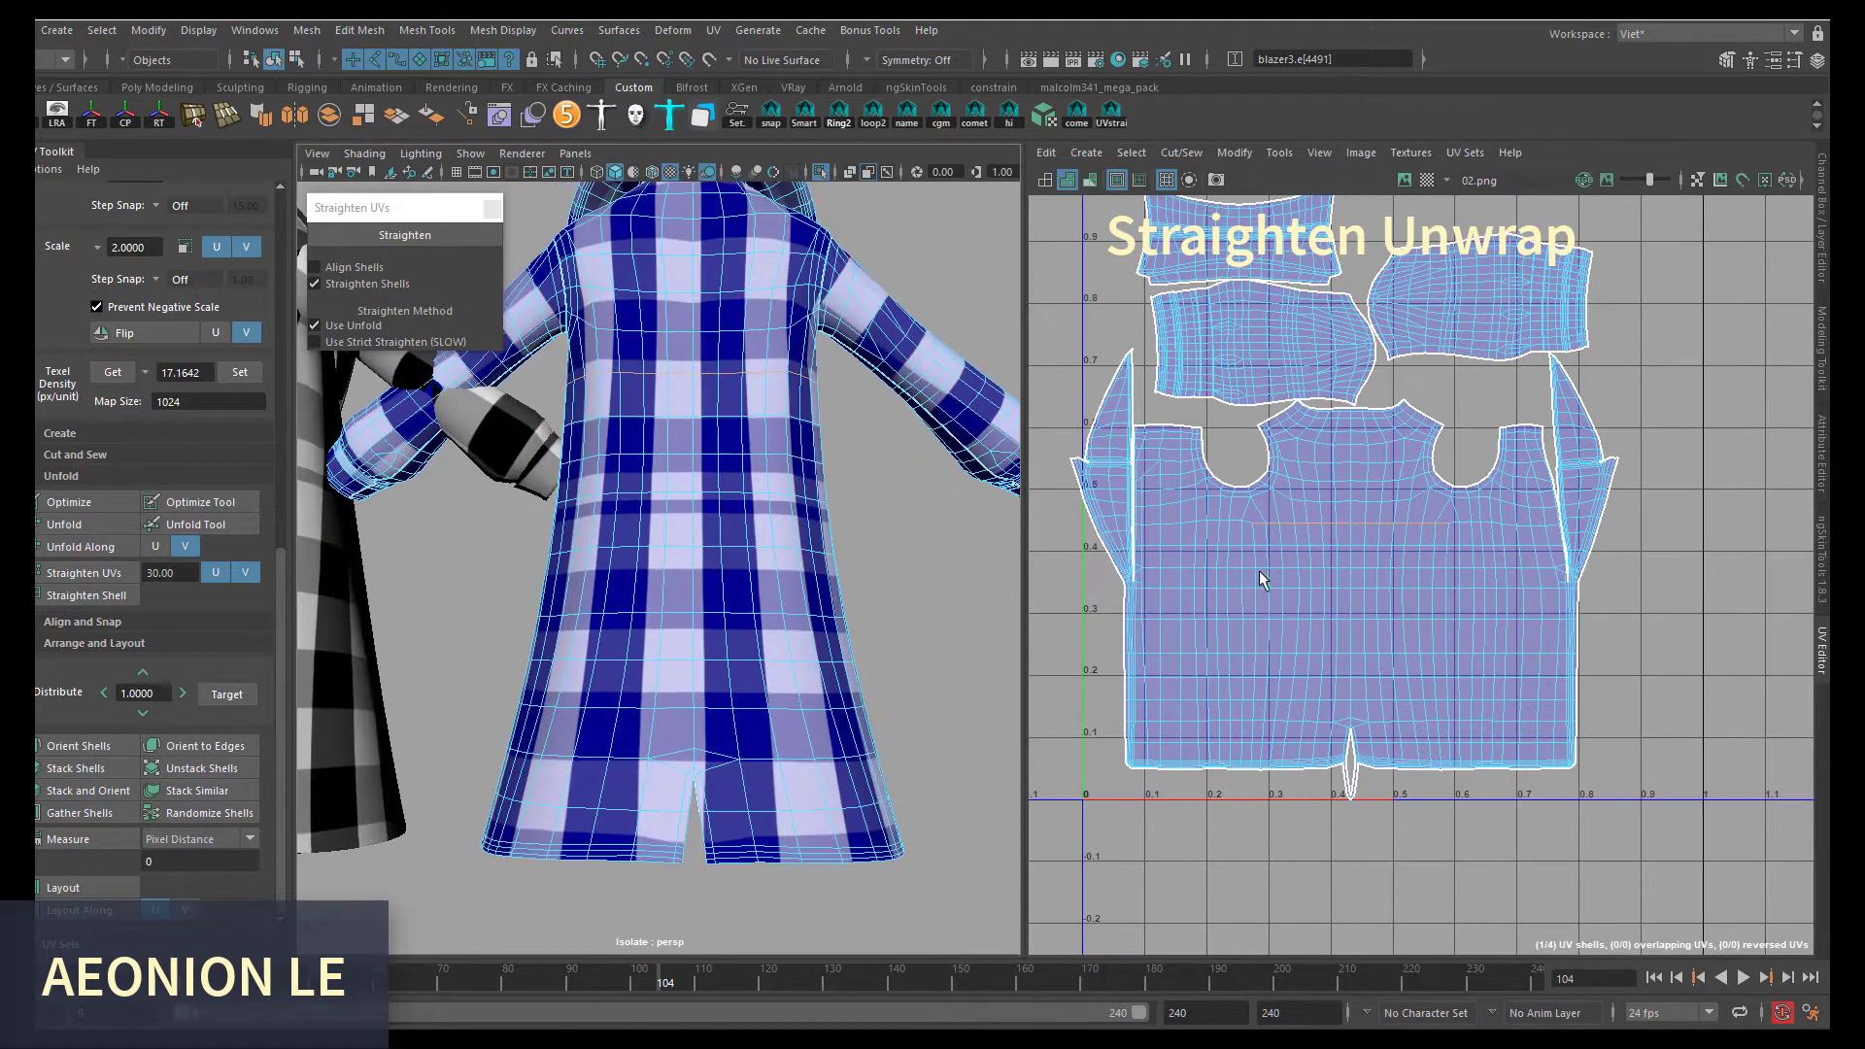
- Select a vertical edge loop on the back shell and straighten the shell into a rectangular grid
scroll(1209, 765, up, 3)
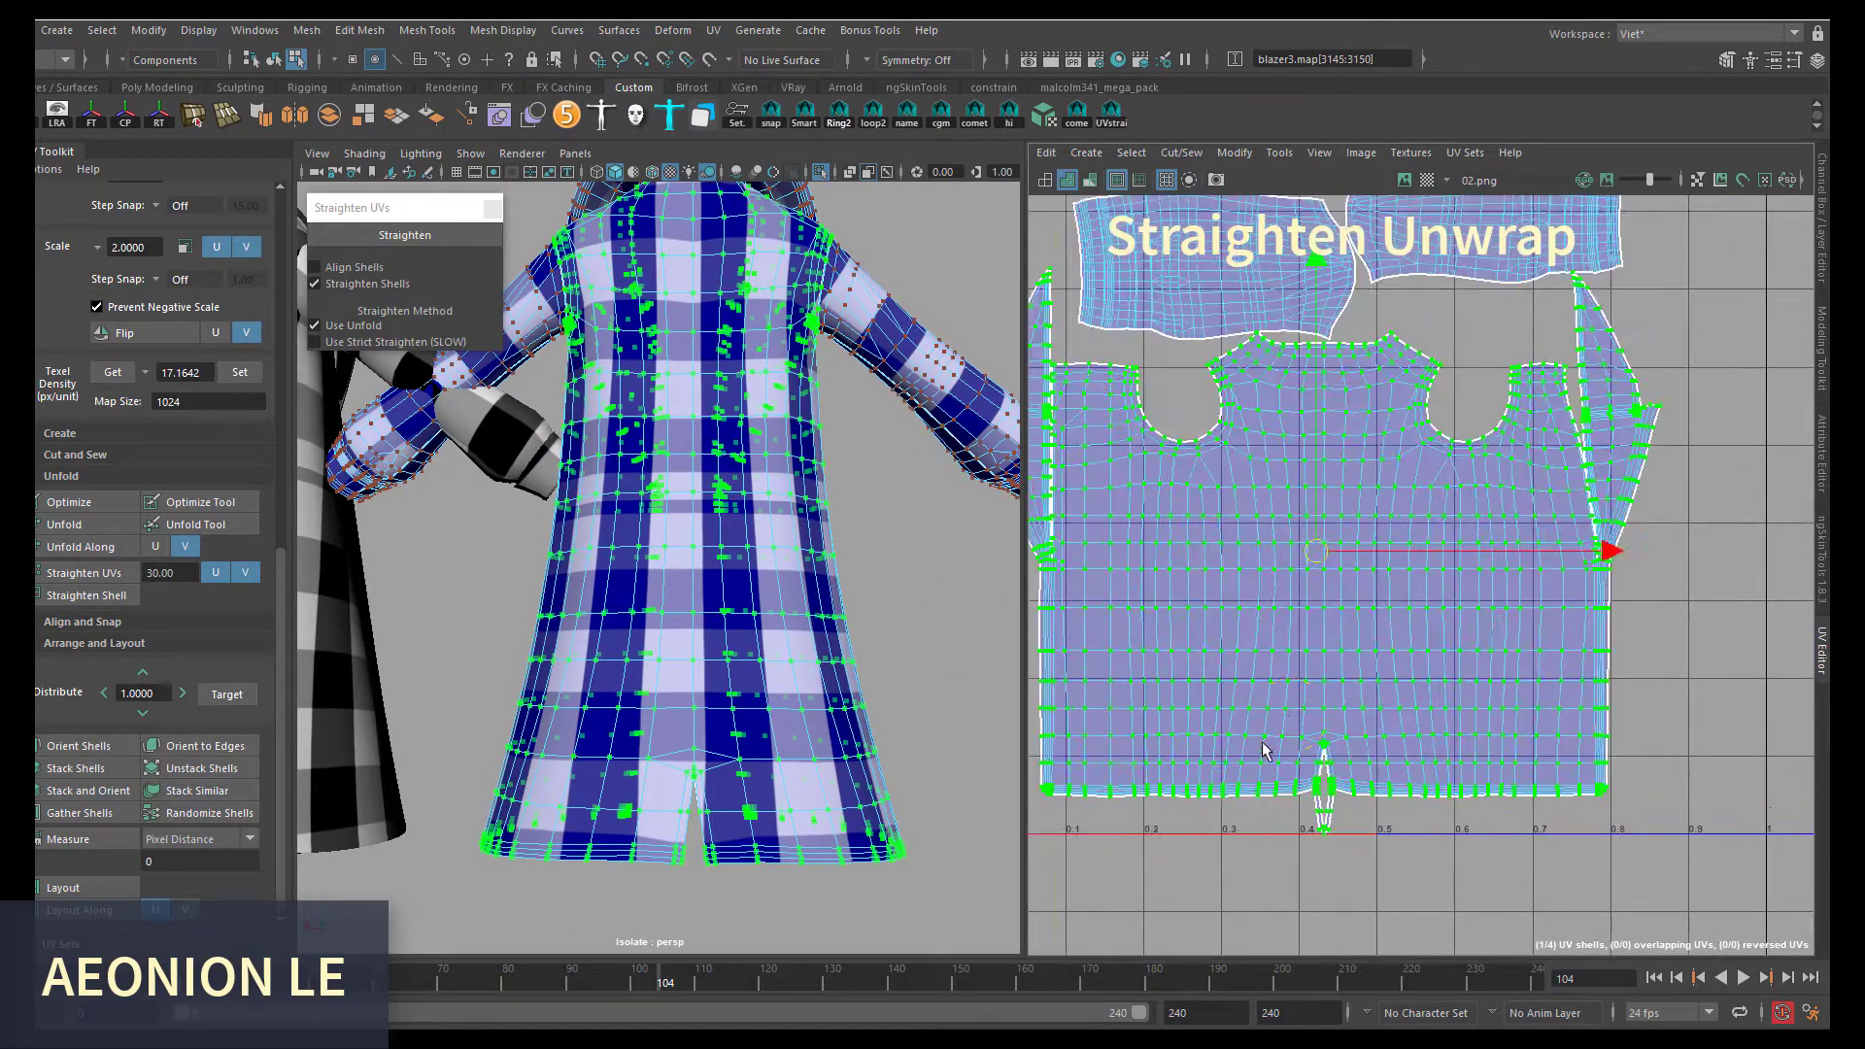
scroll(1263, 583, up, 2)
key(F10)
alt+drag(717, 546, 778, 388)
click(767, 359)
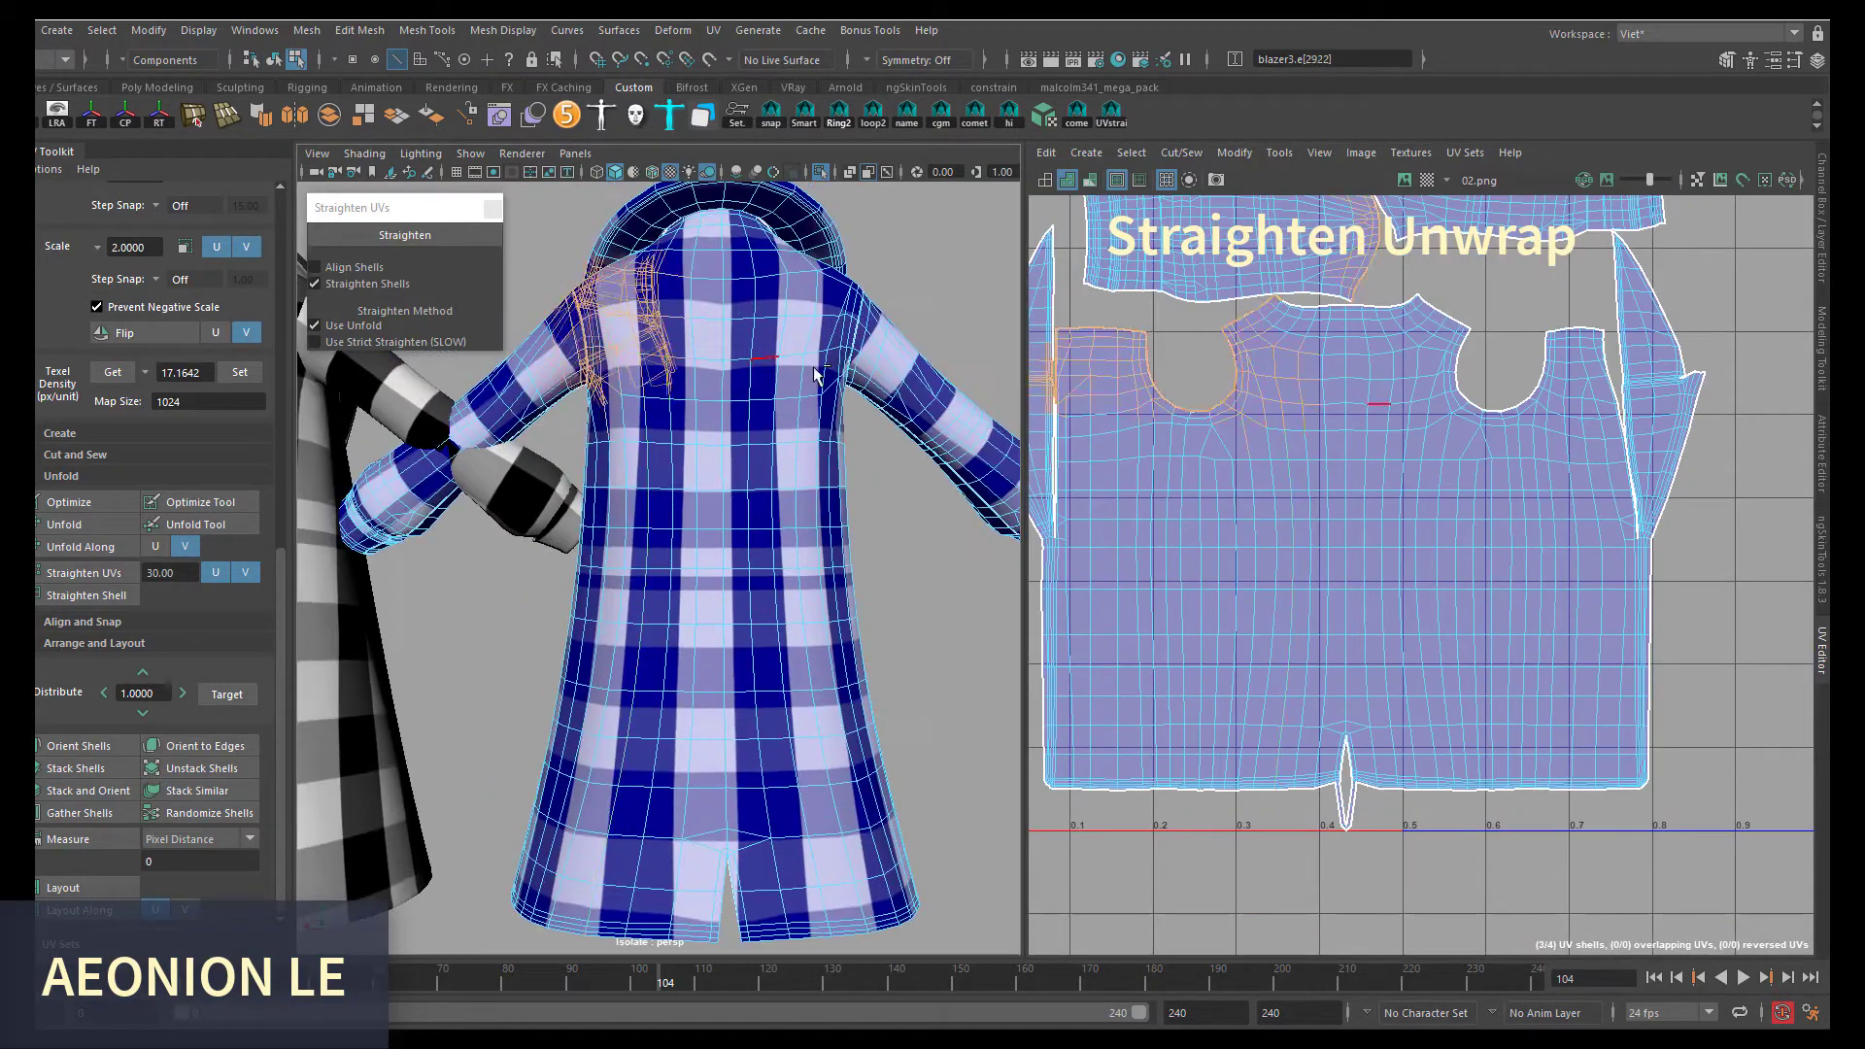
double_click(1290, 612)
key(w)
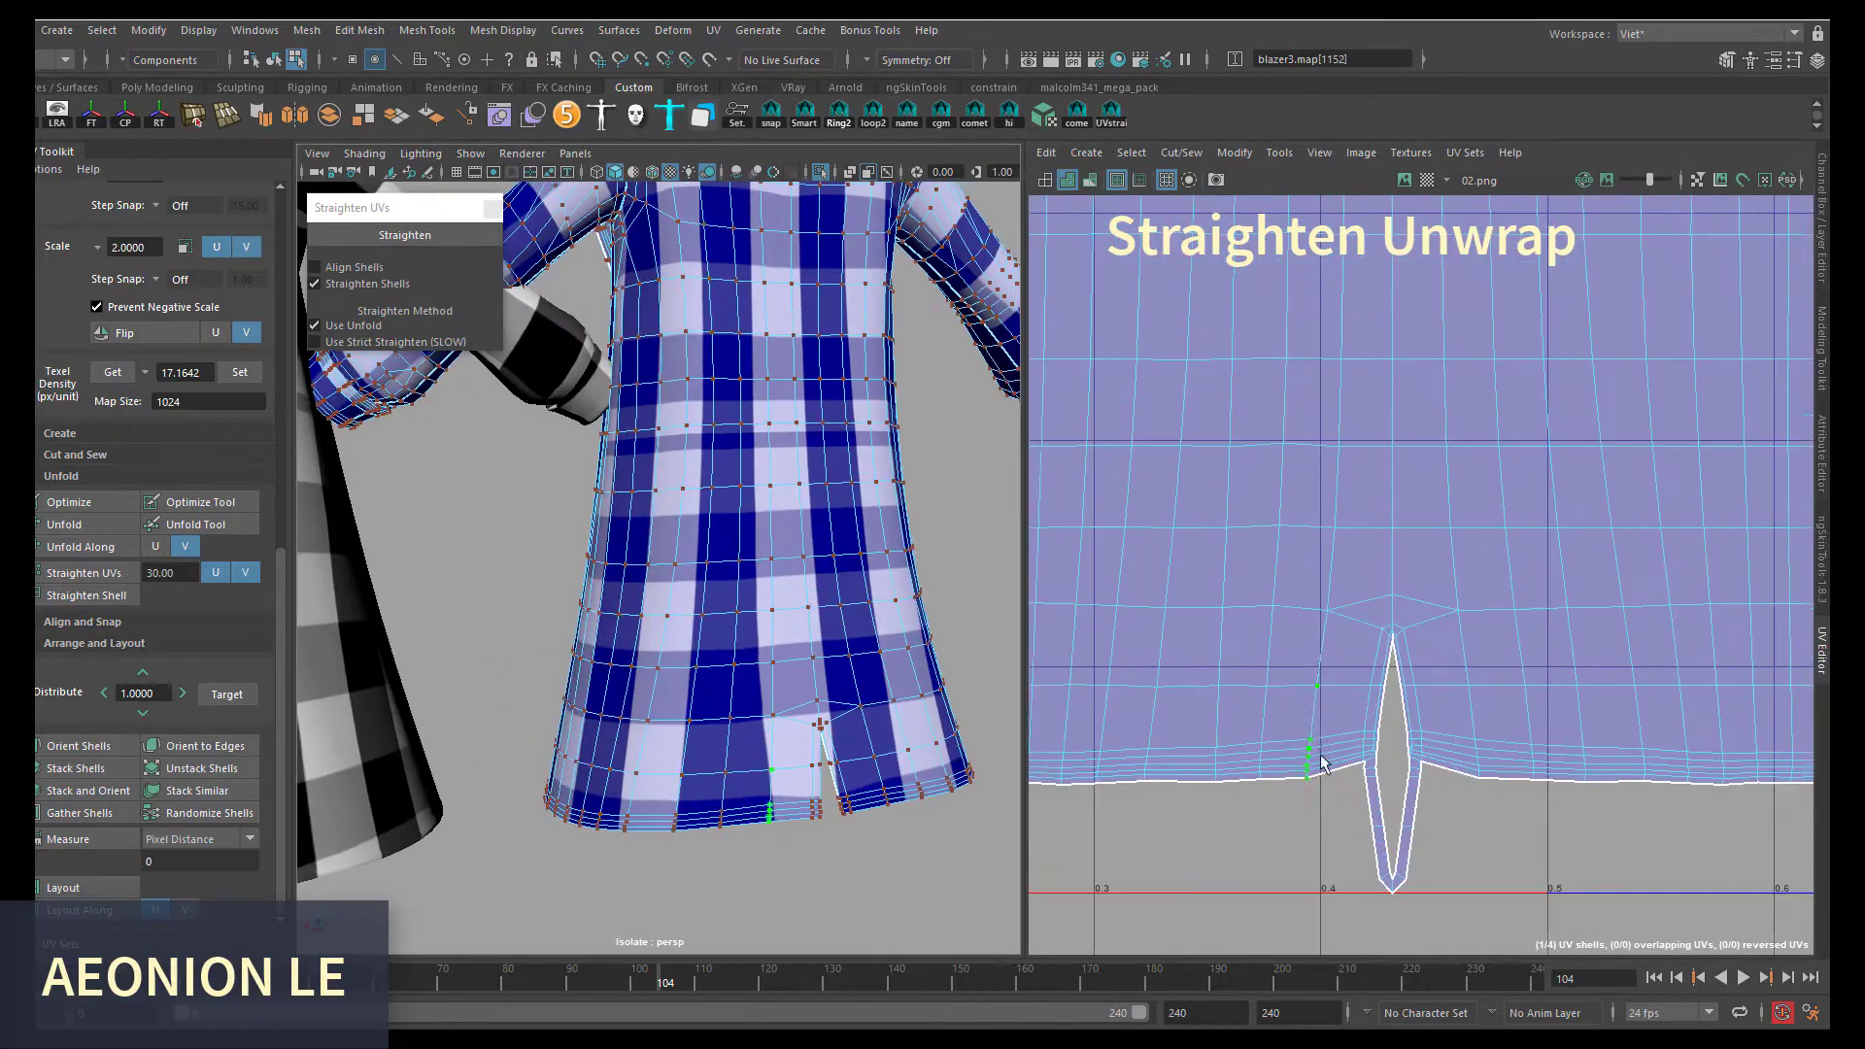
drag(1320, 762, 1327, 765)
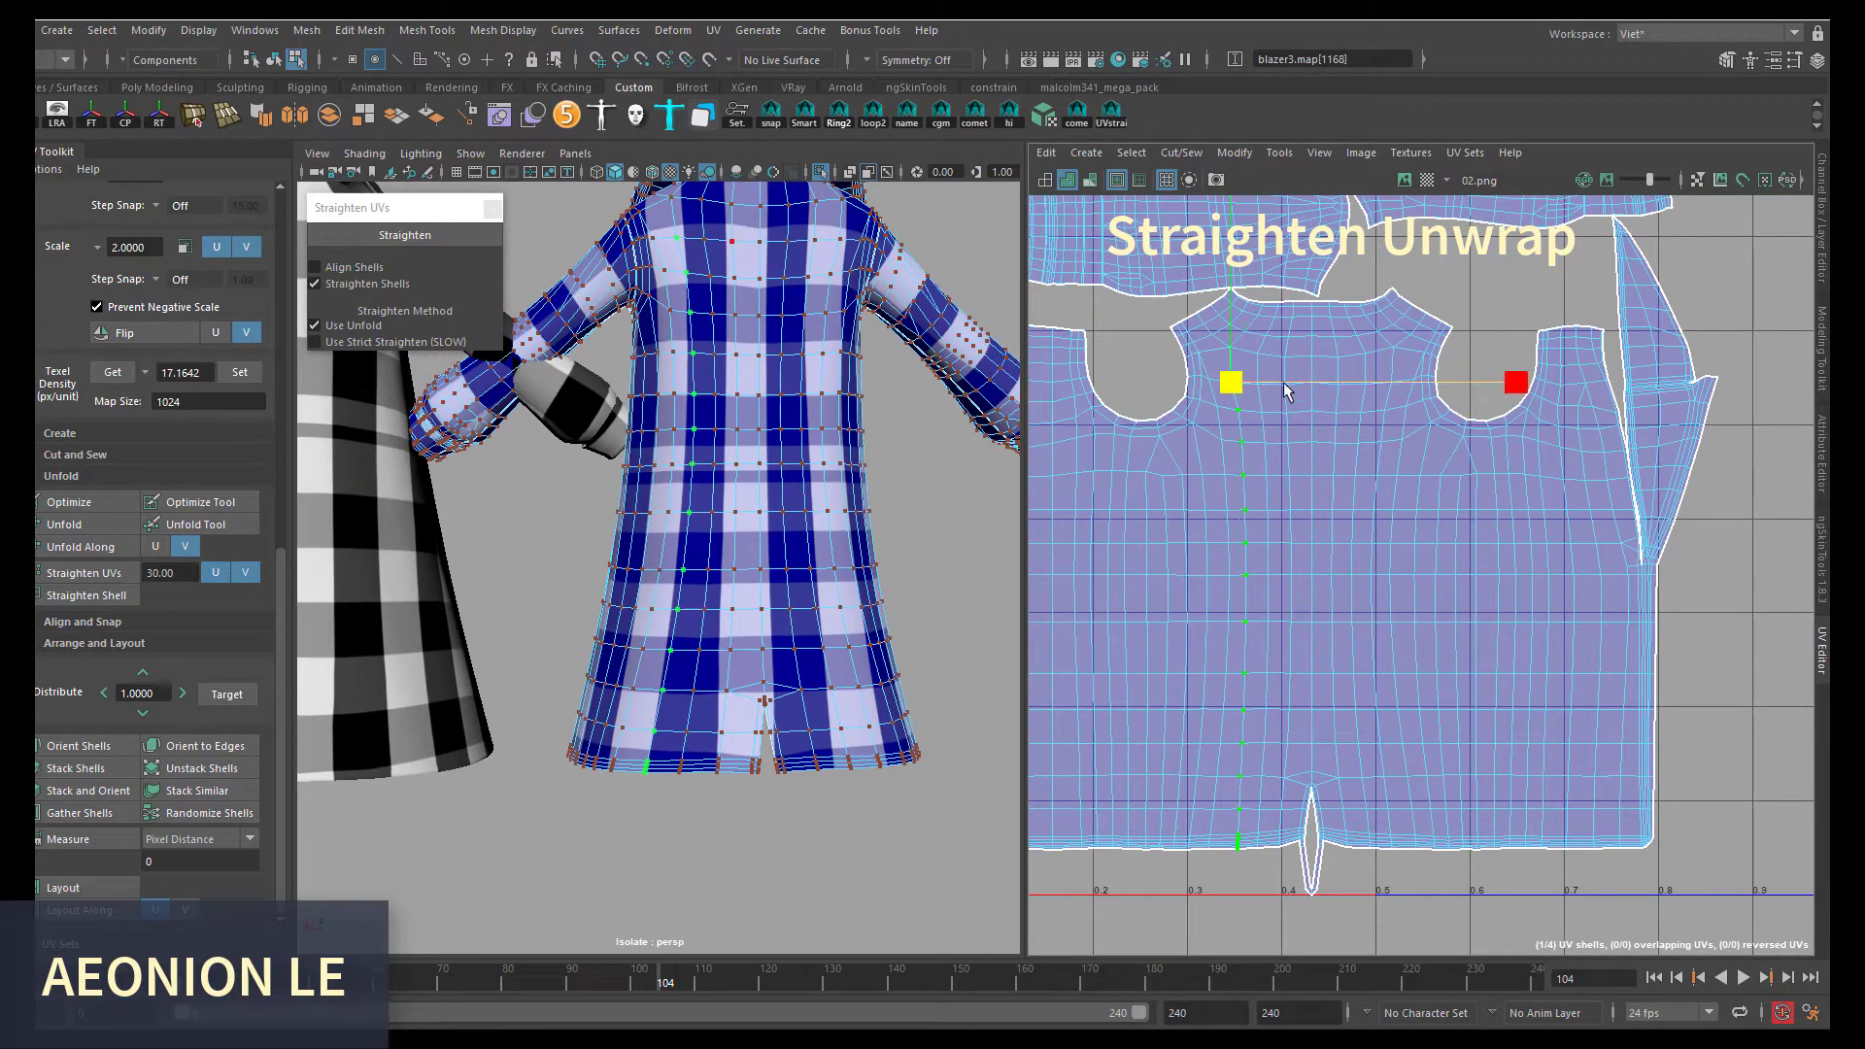
drag(1287, 391, 1214, 413)
drag(1251, 757, 1382, 627)
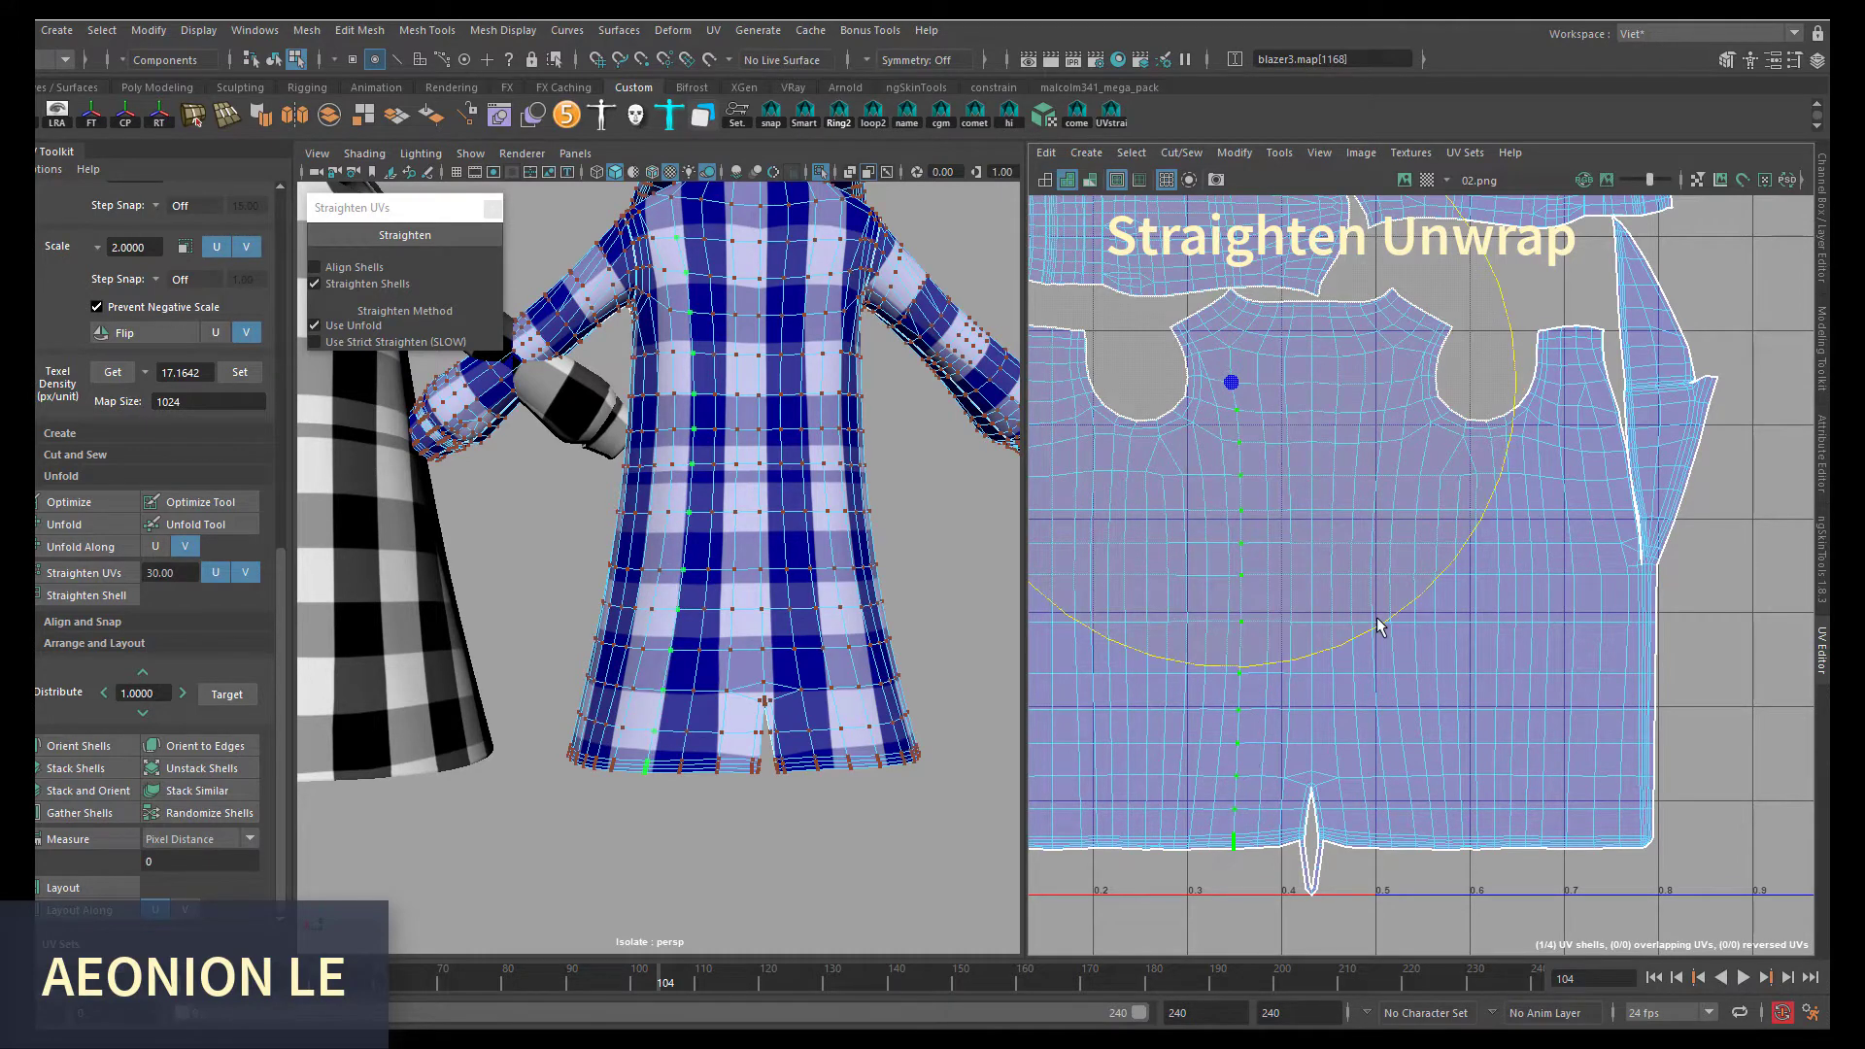
shift+right_drag(1253, 673, 1195, 836)
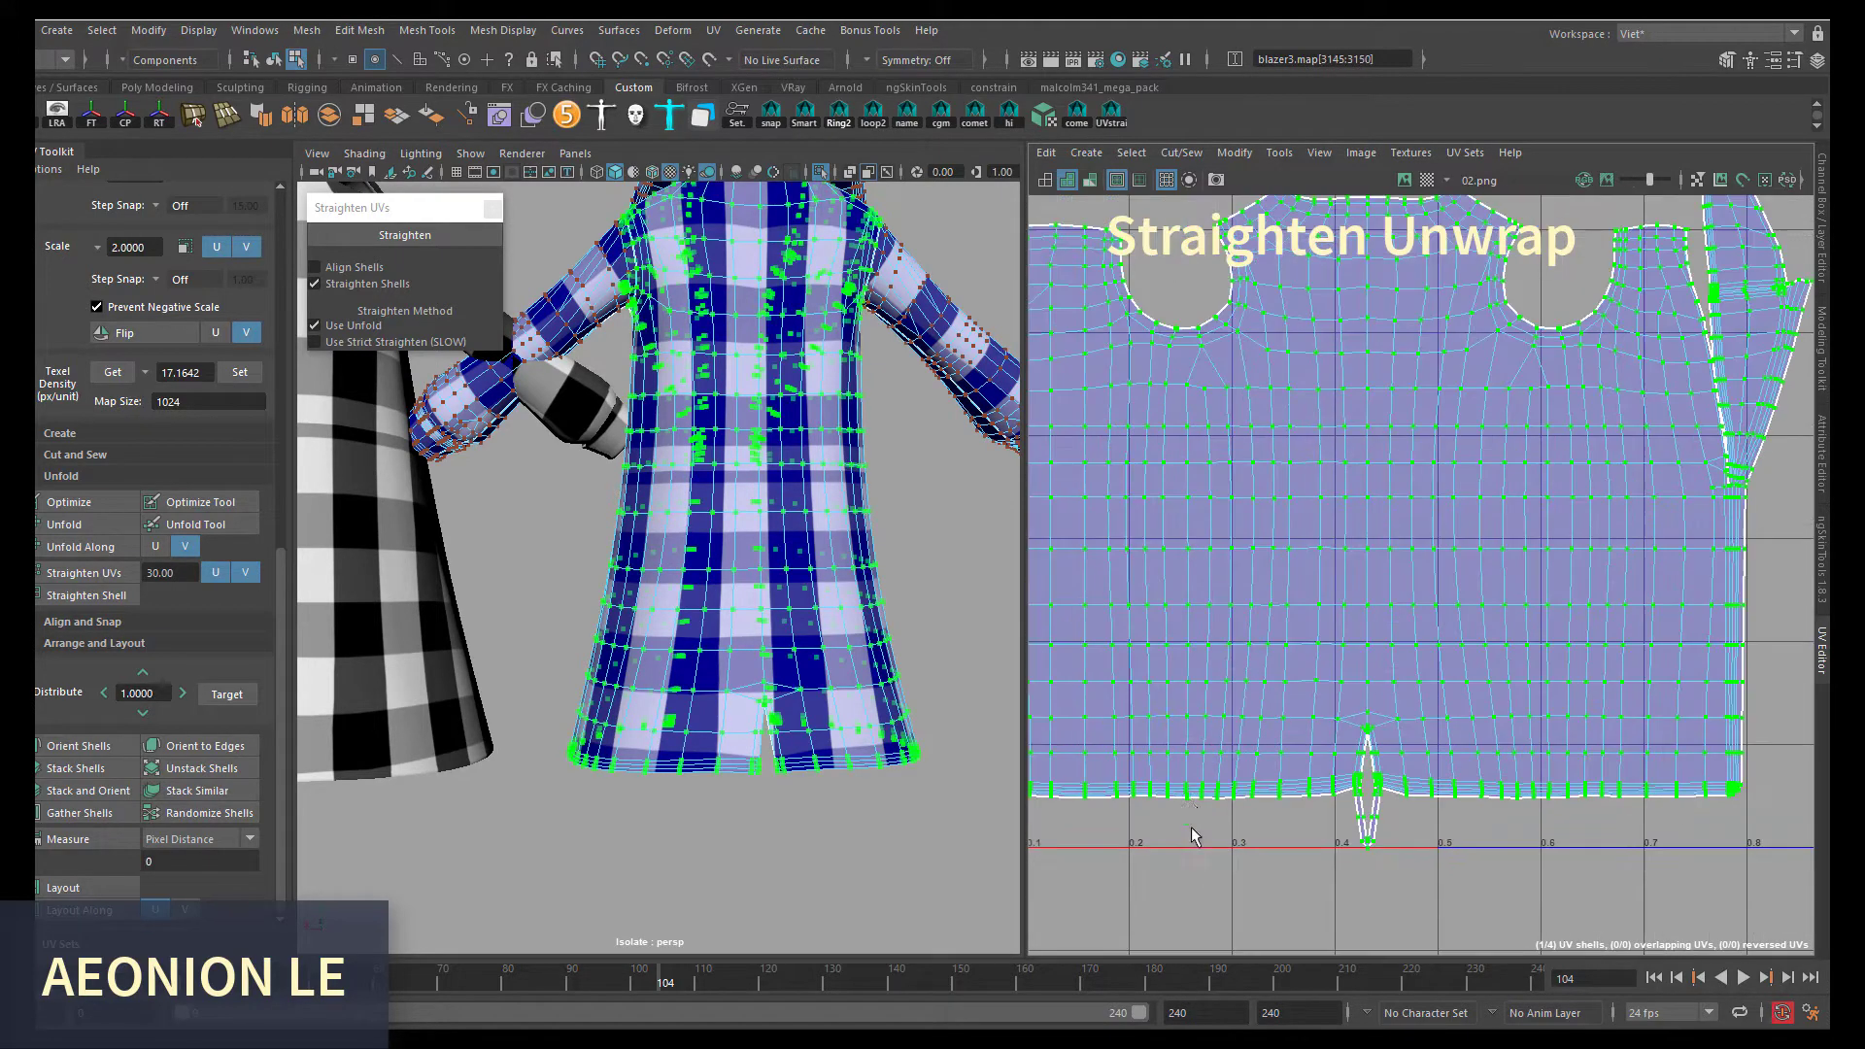
- Relax the UVs near the shell's bottom with the Optimize brush, then reselect the coat
click(185, 506)
alt+middle_drag(1212, 583, 1299, 585)
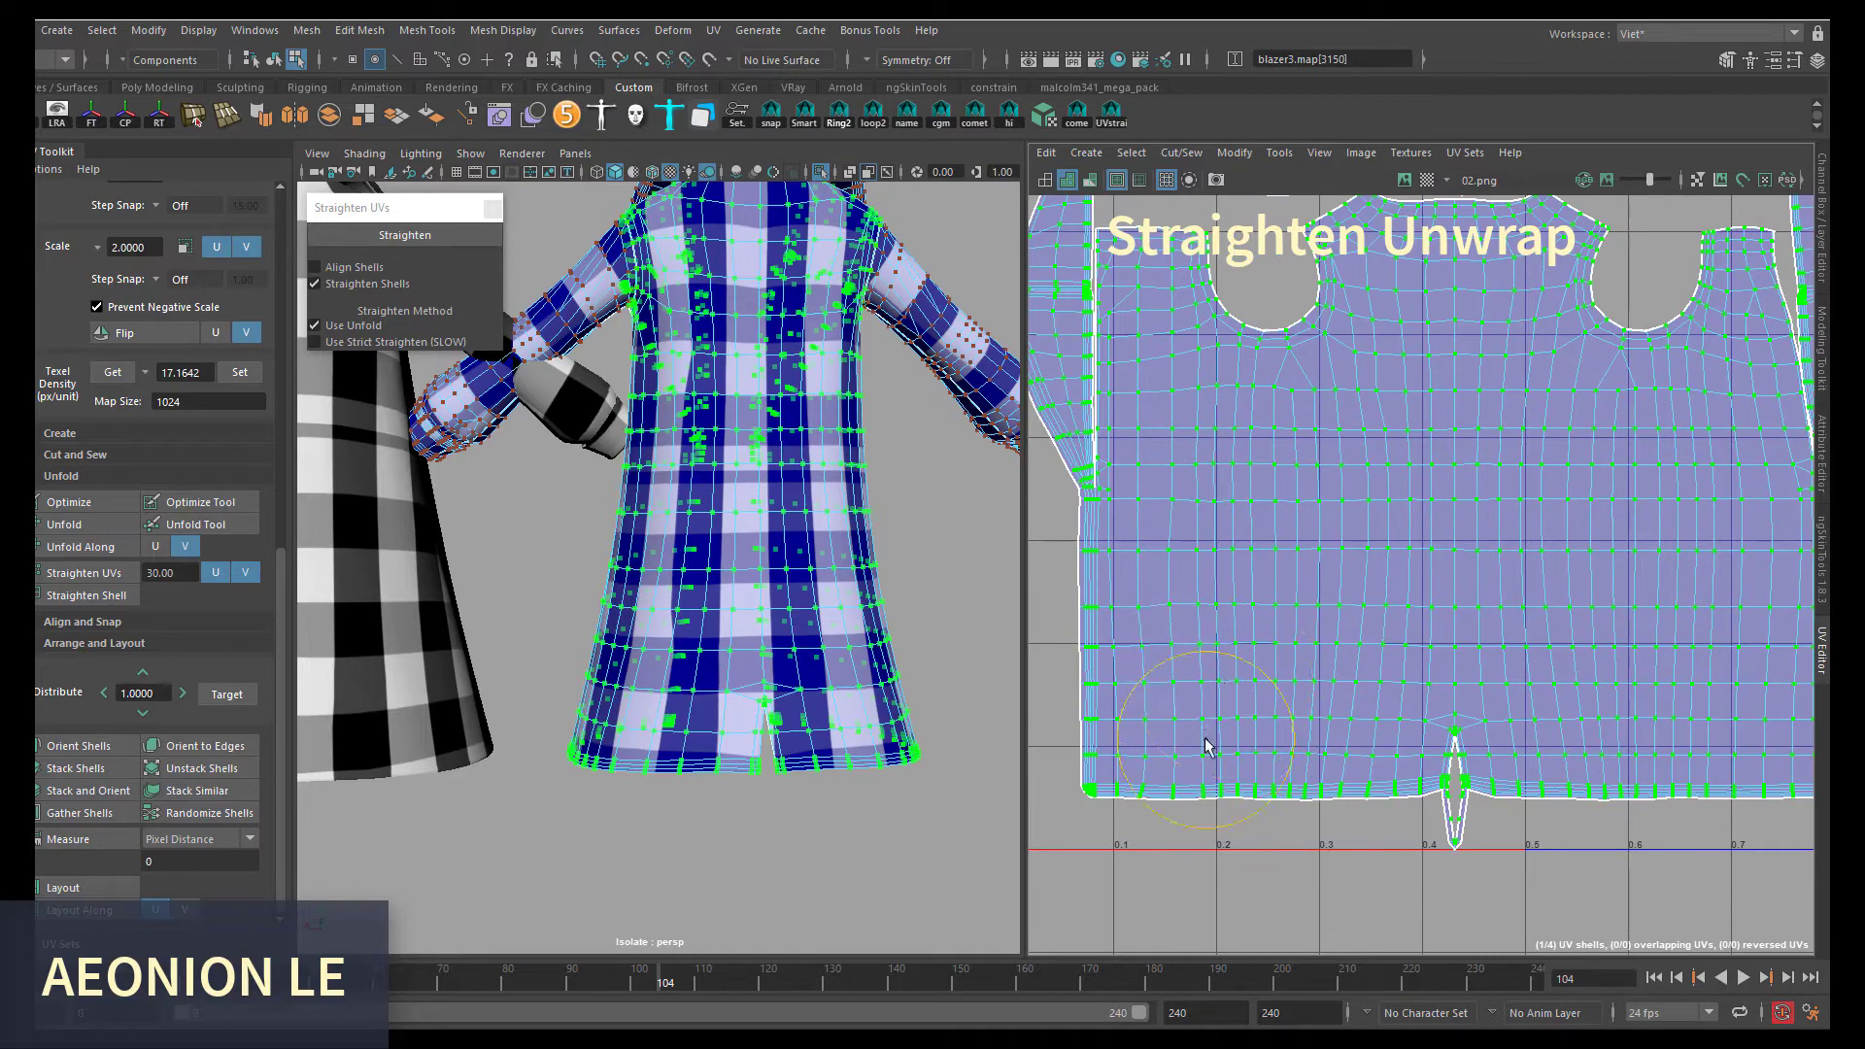
key(F8)
mouse_move(875, 719)
alt+mouse_down()
mouse_move(827, 686)
mouse_move(883, 654)
alt+mouse_up()
click(883, 654)
scroll(1407, 415, up, 3)
key(F8)
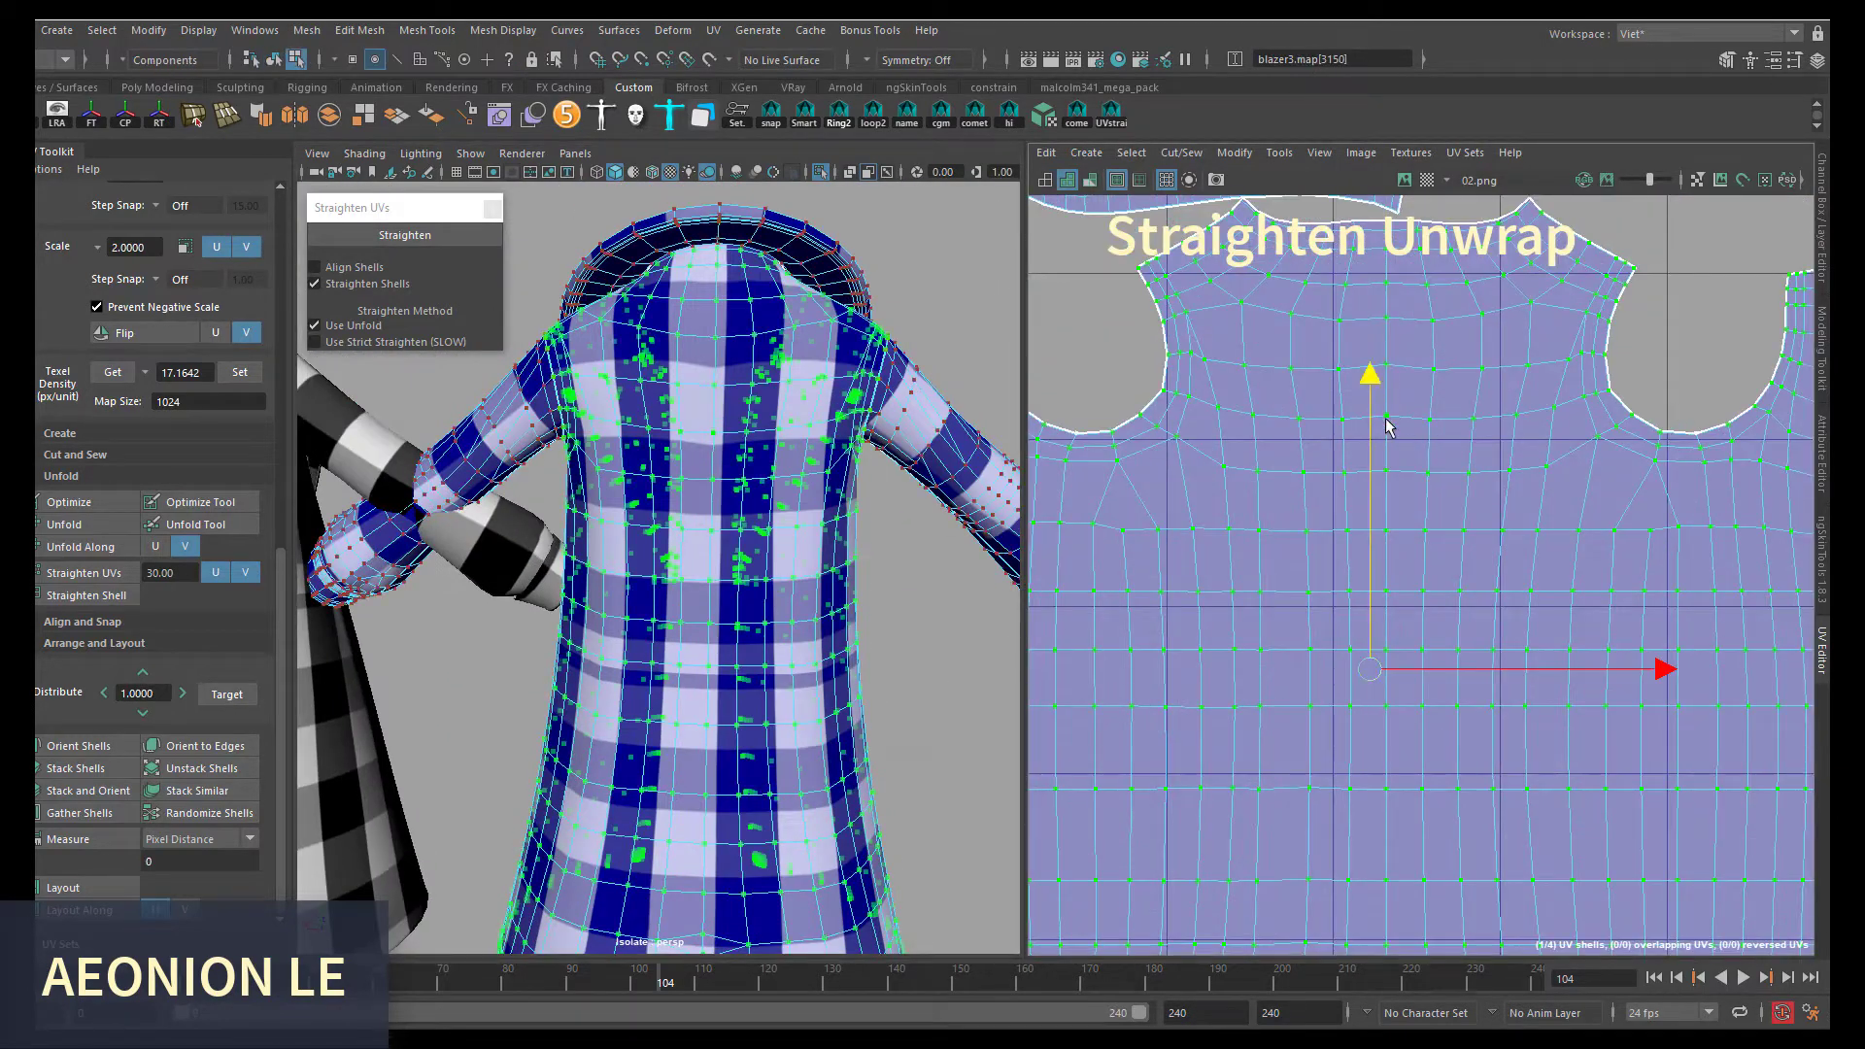
alt+drag(849, 525, 733, 530)
click(1314, 472)
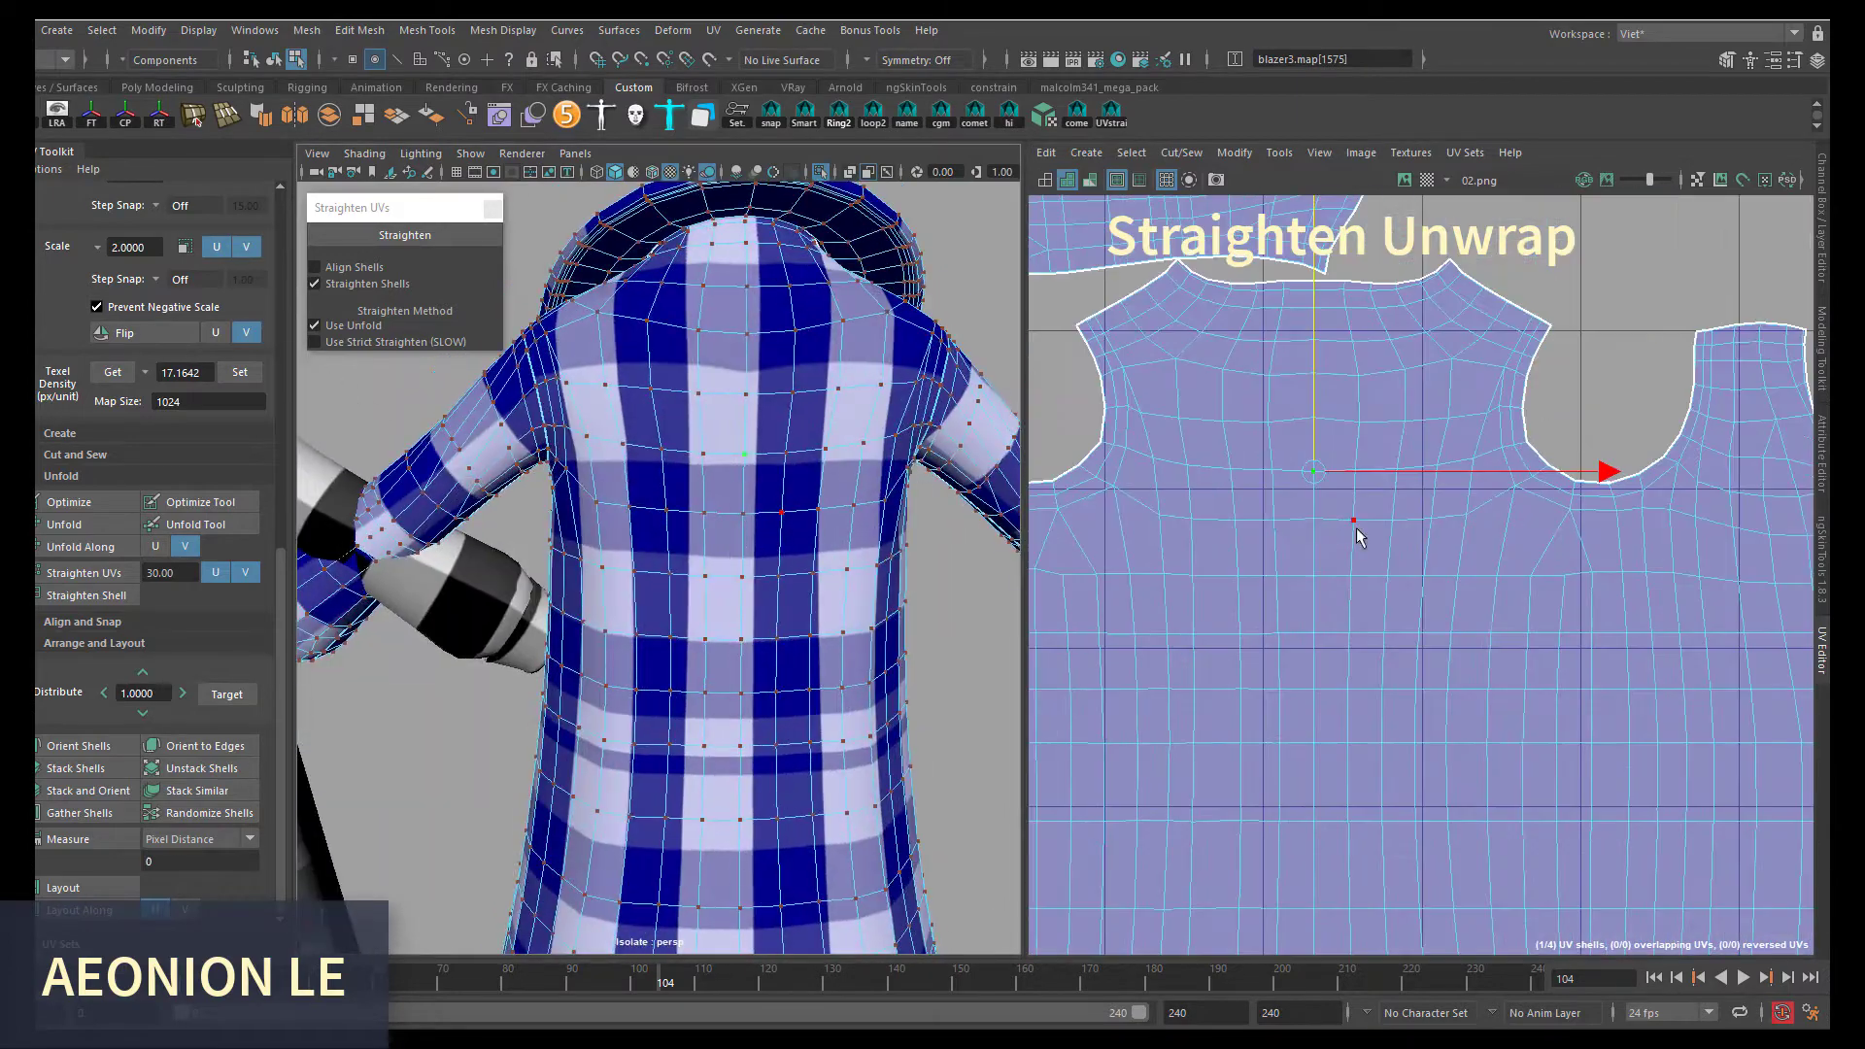
scroll(1314, 515, up, 2)
click(1314, 528)
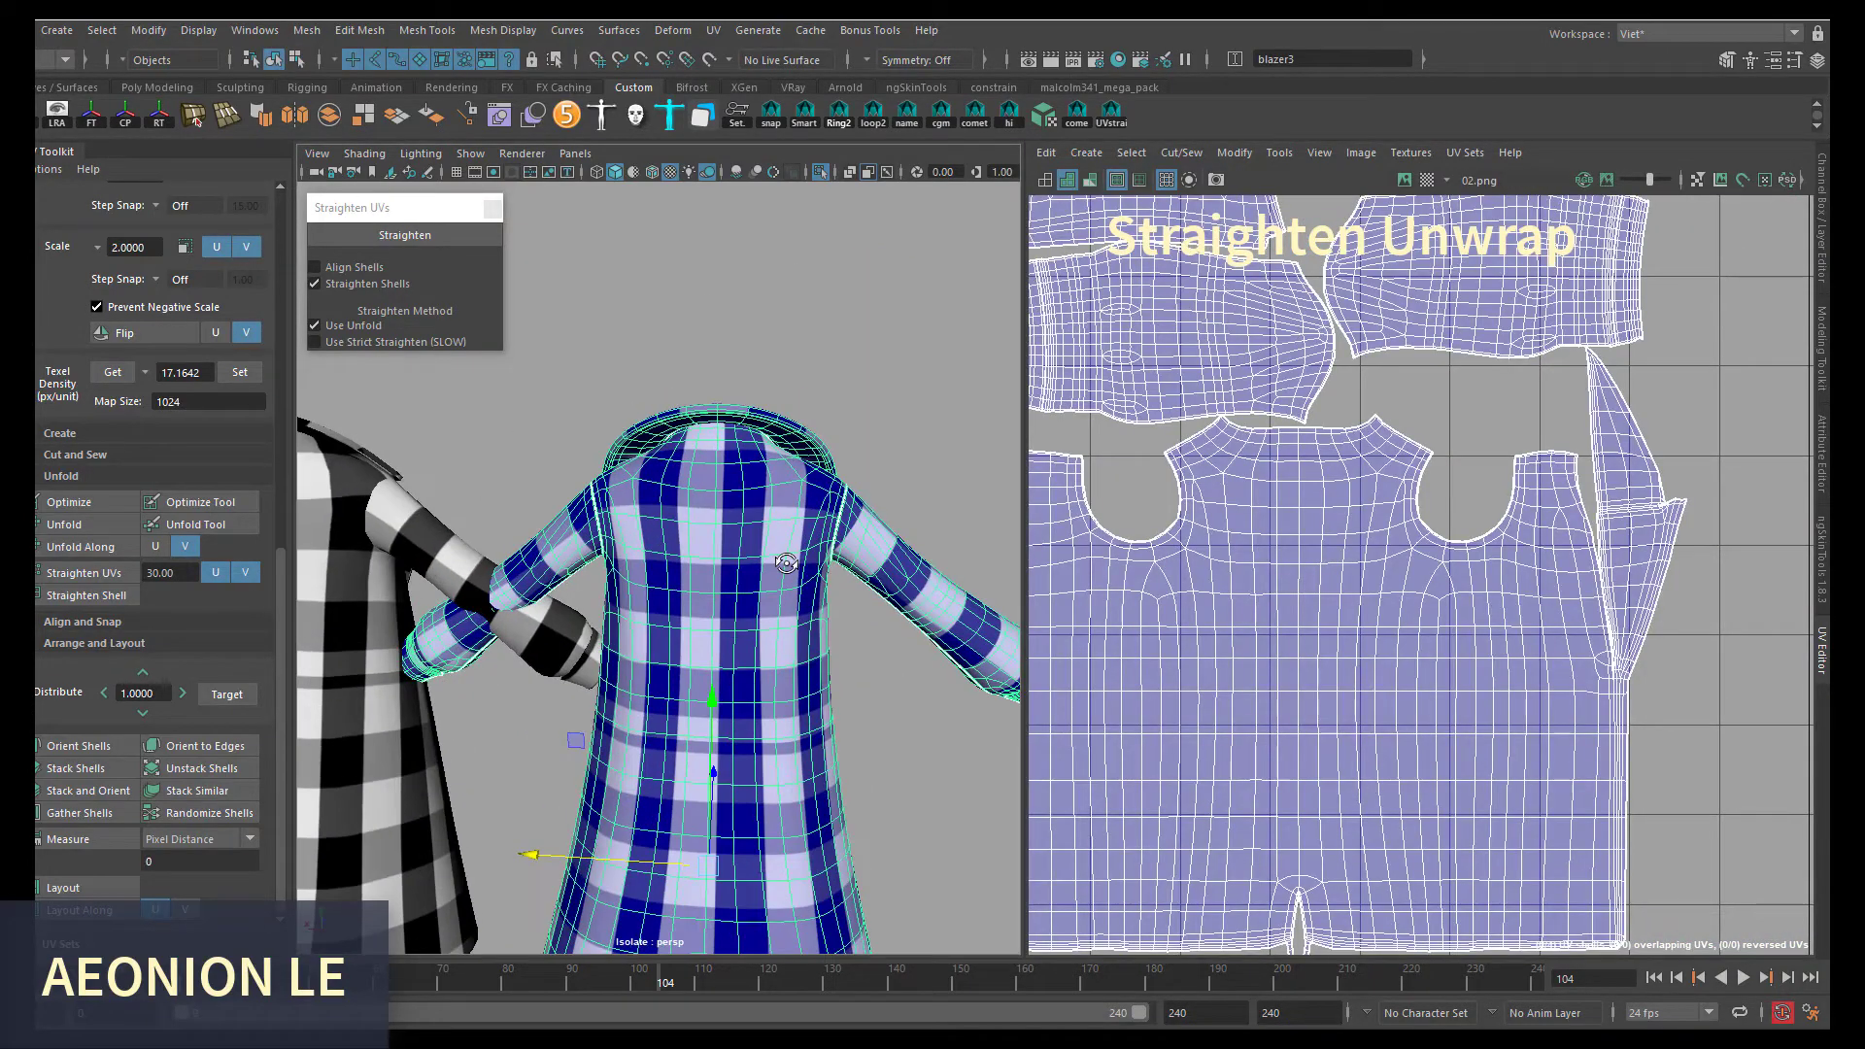
- Select a face on the coat's front body shell and frame the view on it
scroll(1270, 522, up, 3)
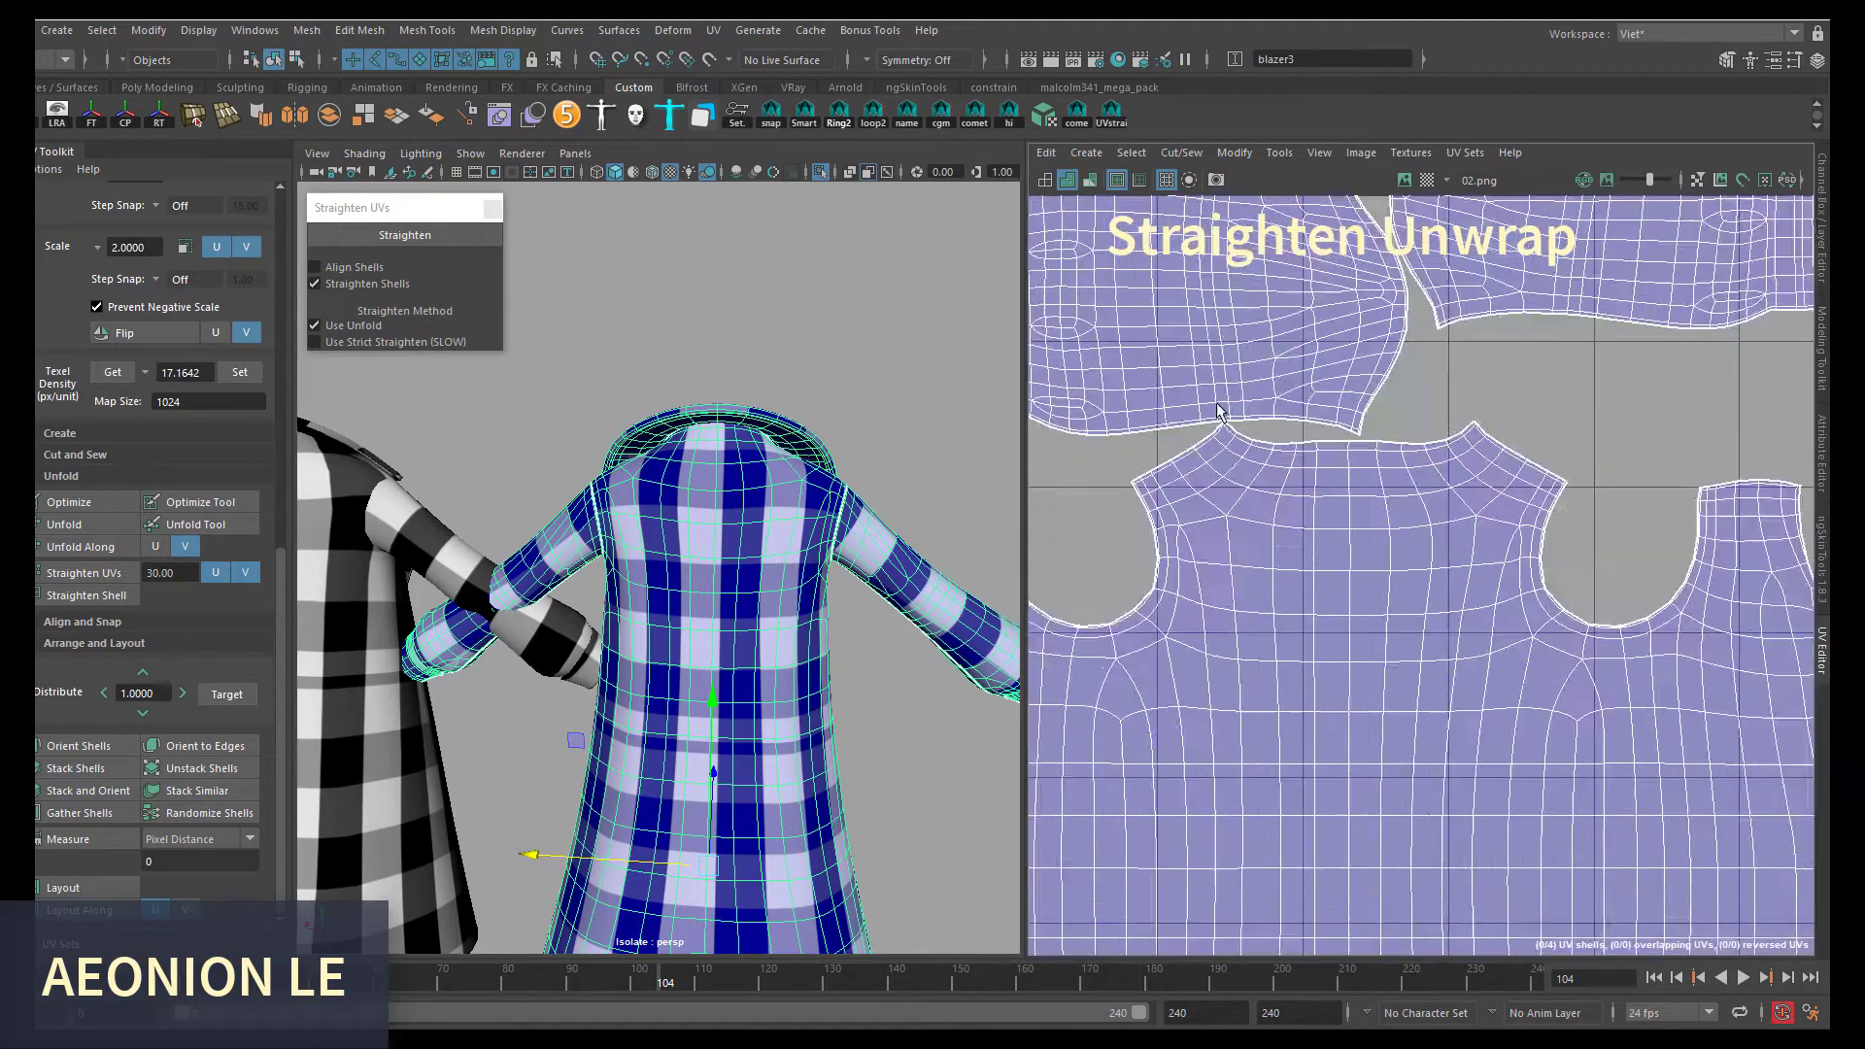
scroll(1270, 521, up, 3)
click(1332, 612)
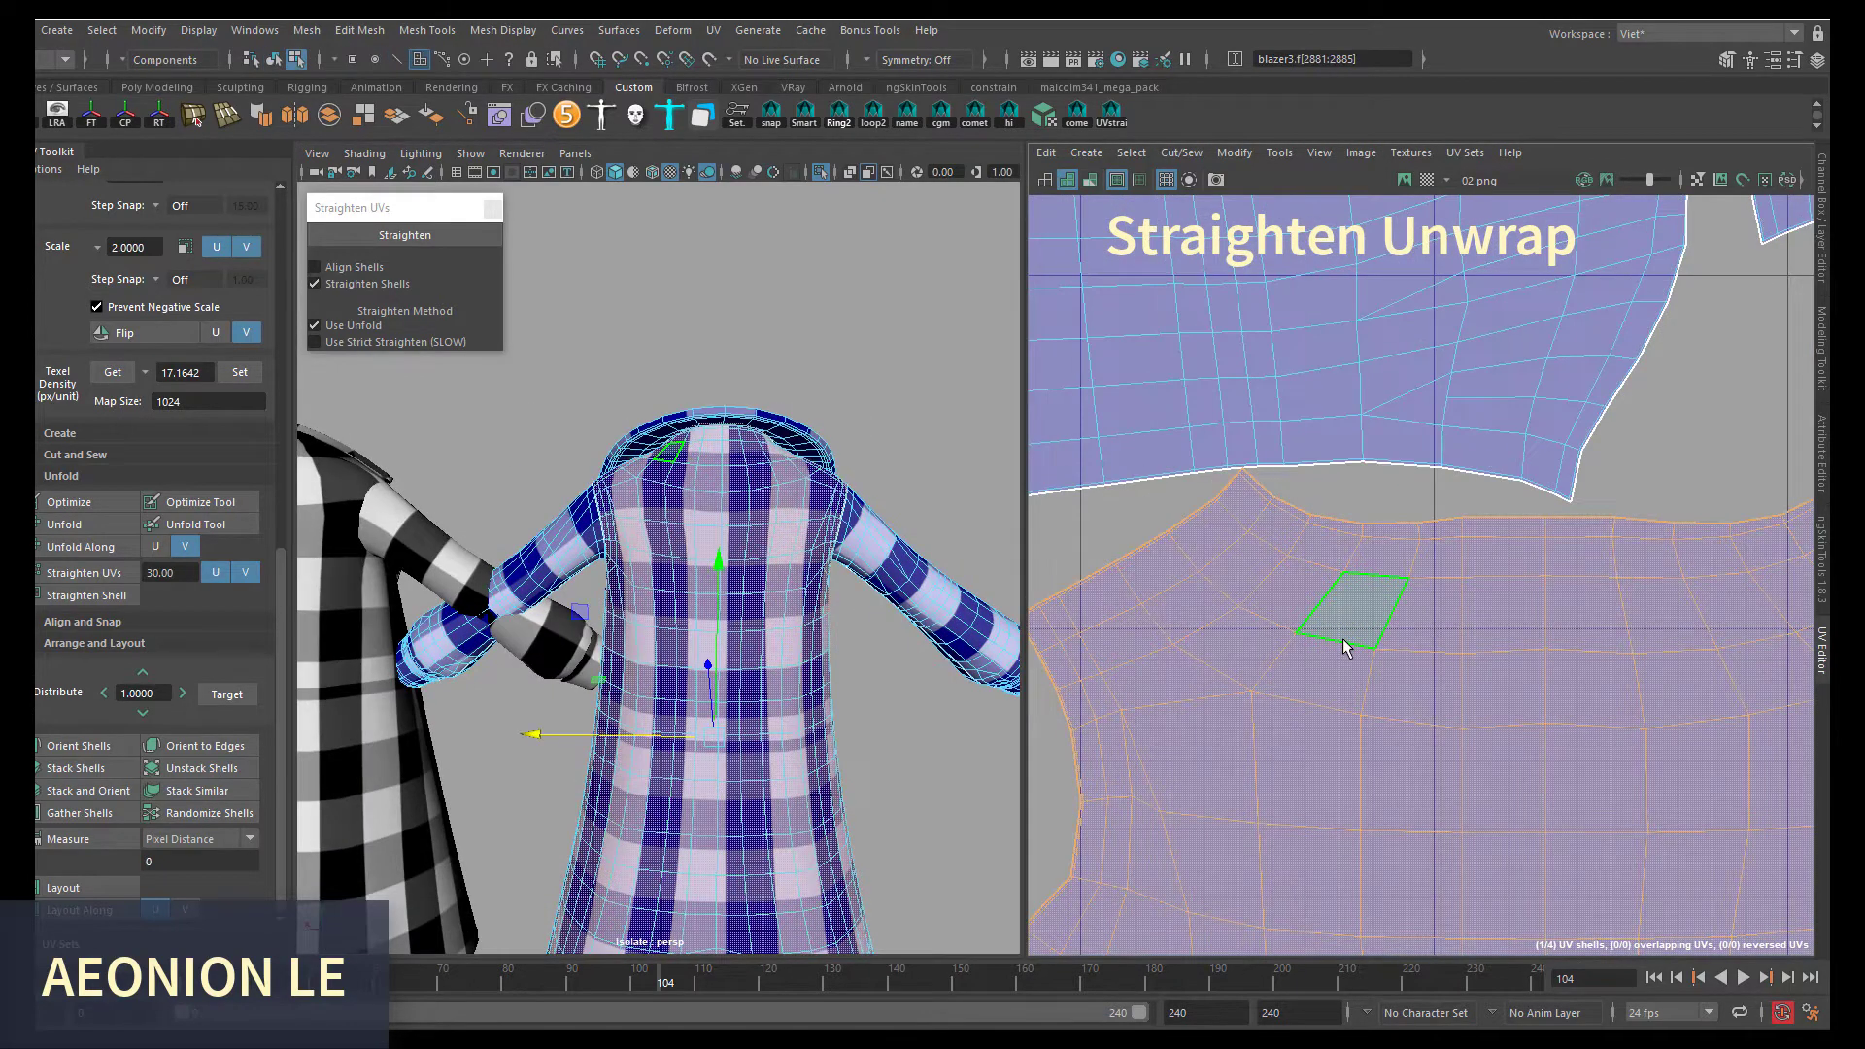
key(f)
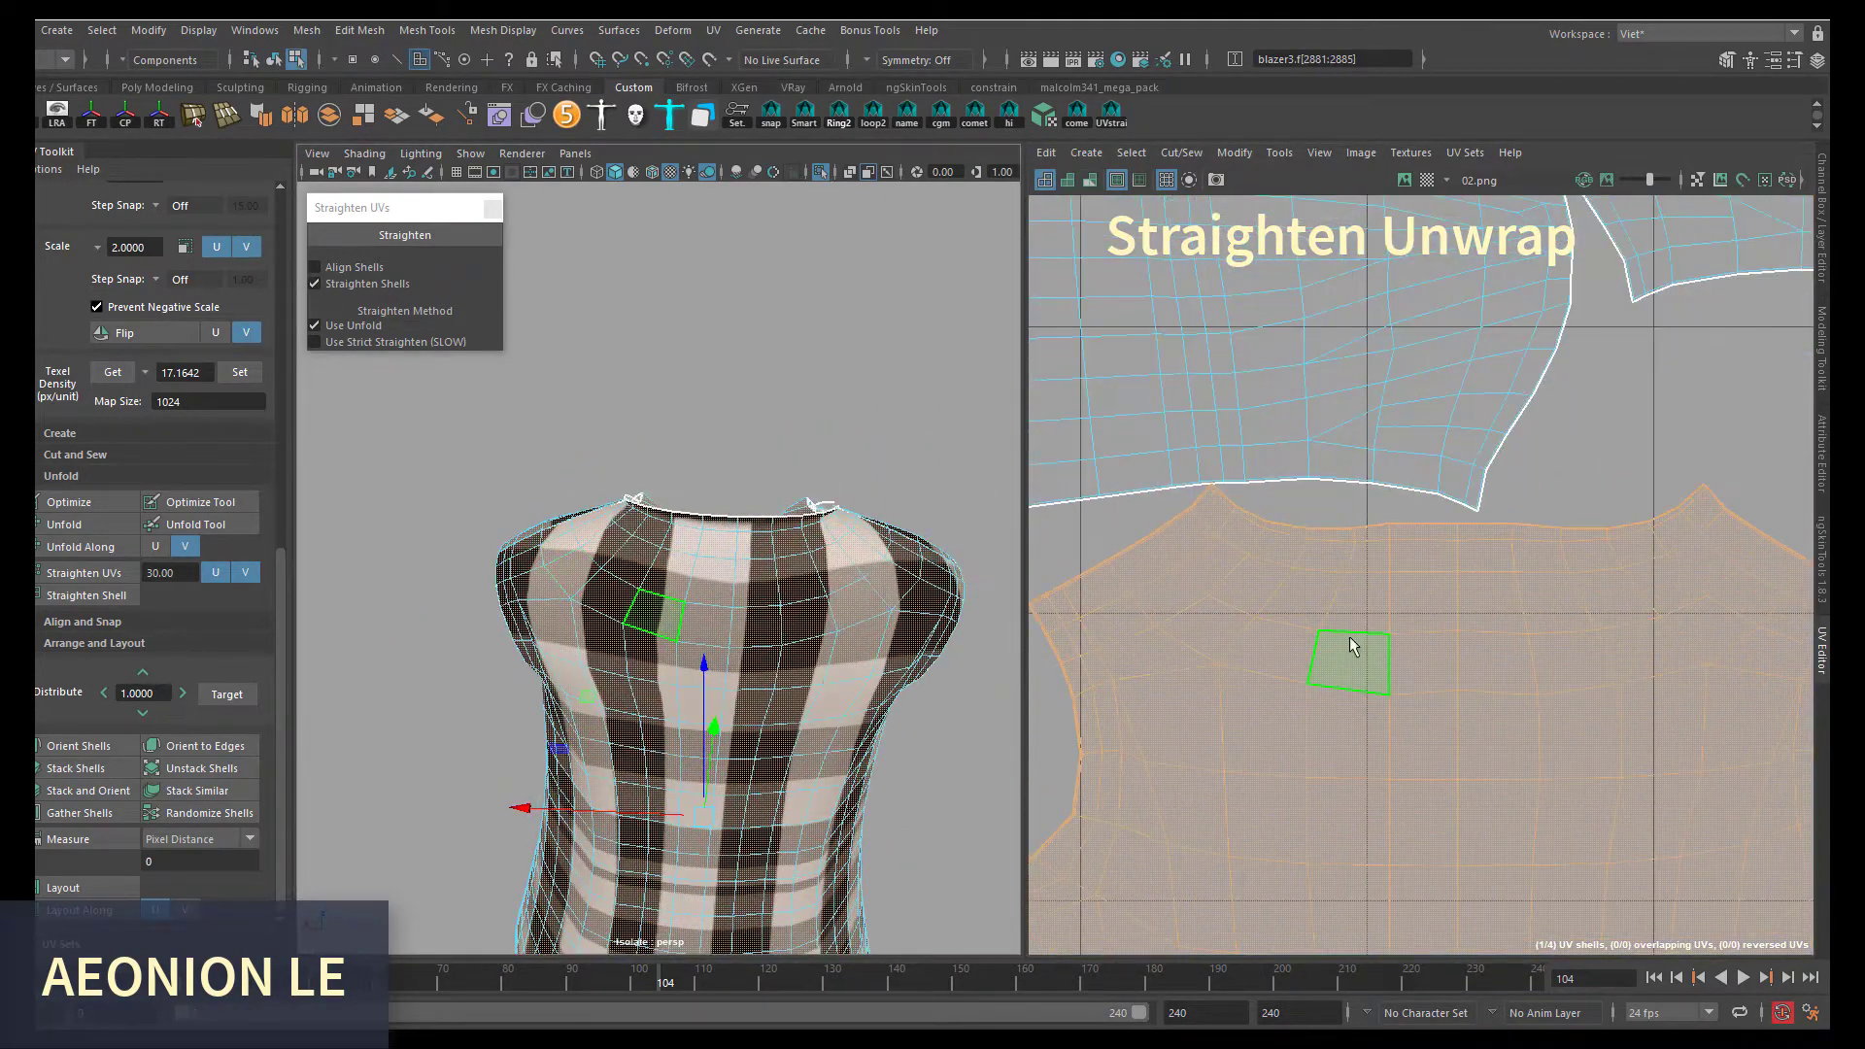
alt+drag(766, 567, 874, 545)
scroll(1273, 520, up, 2)
- Select a run of UVs across the body shell up to the neckline
click(1245, 559)
shift+click(1268, 520)
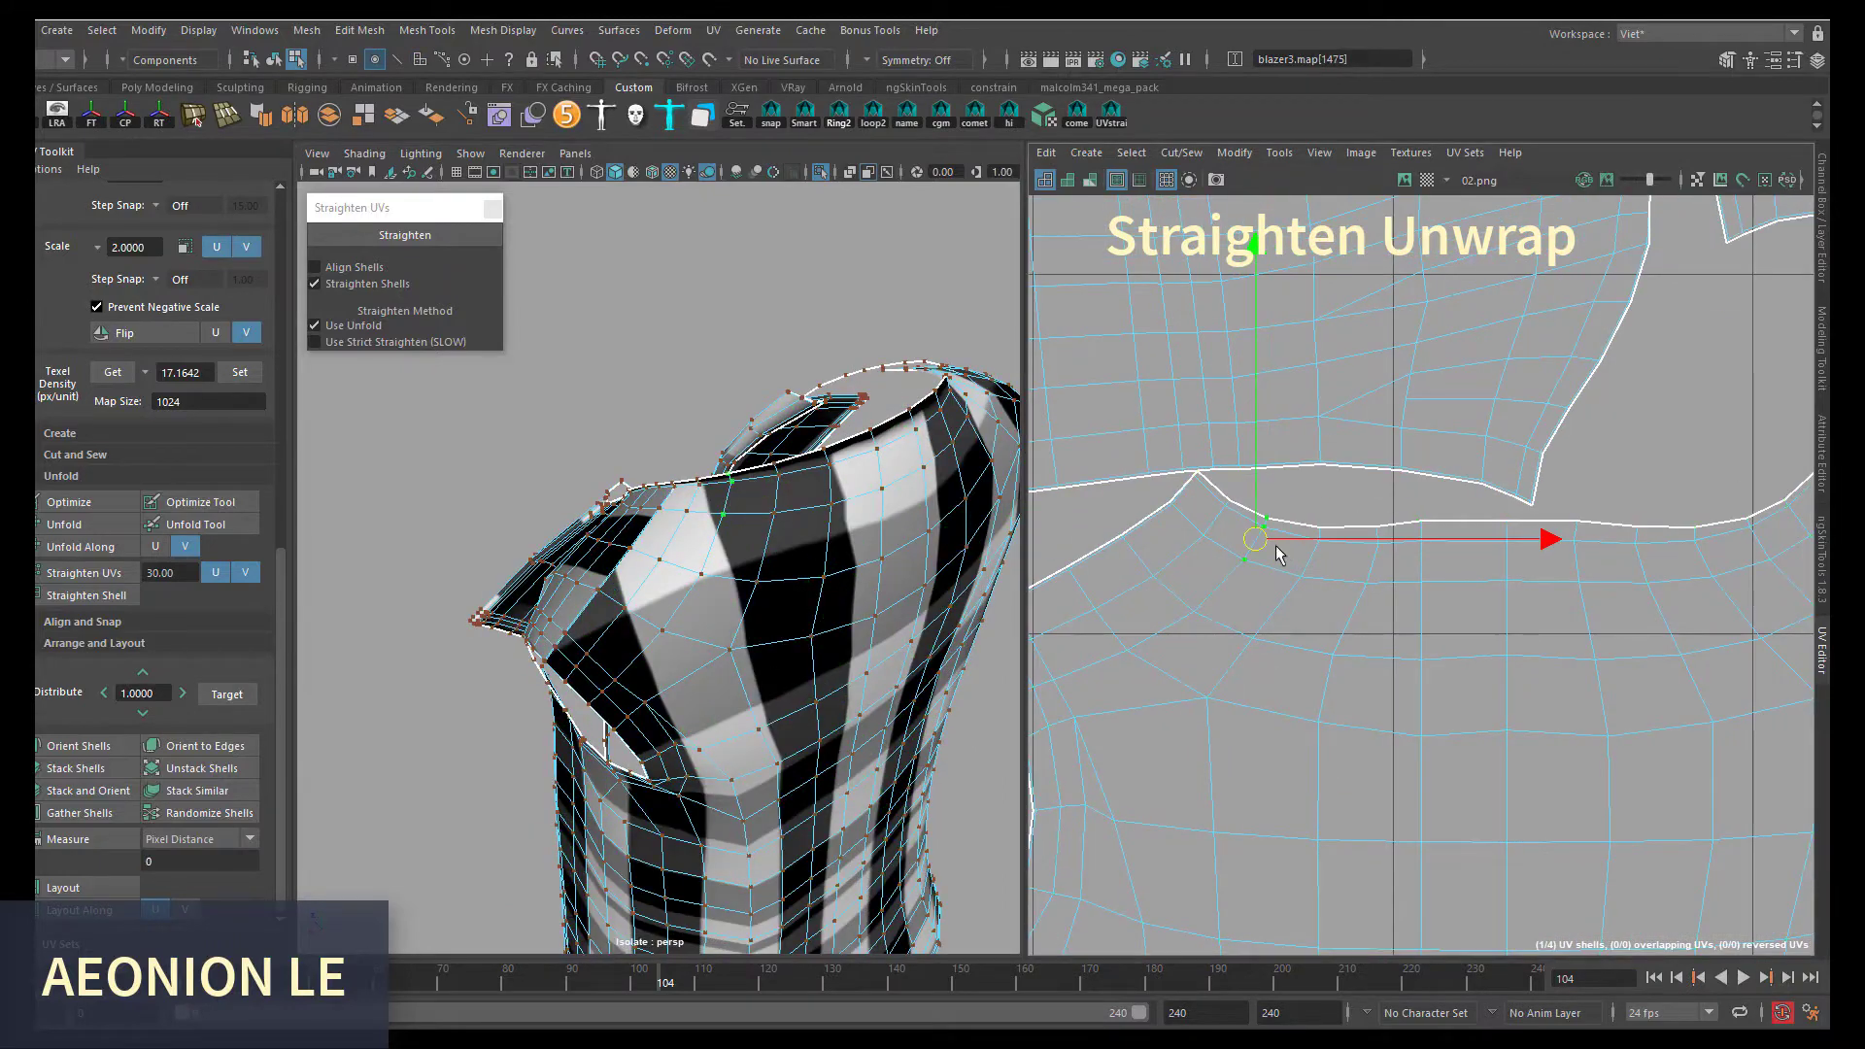
scroll(1276, 554, down, 5)
alt+drag(680, 583, 734, 622)
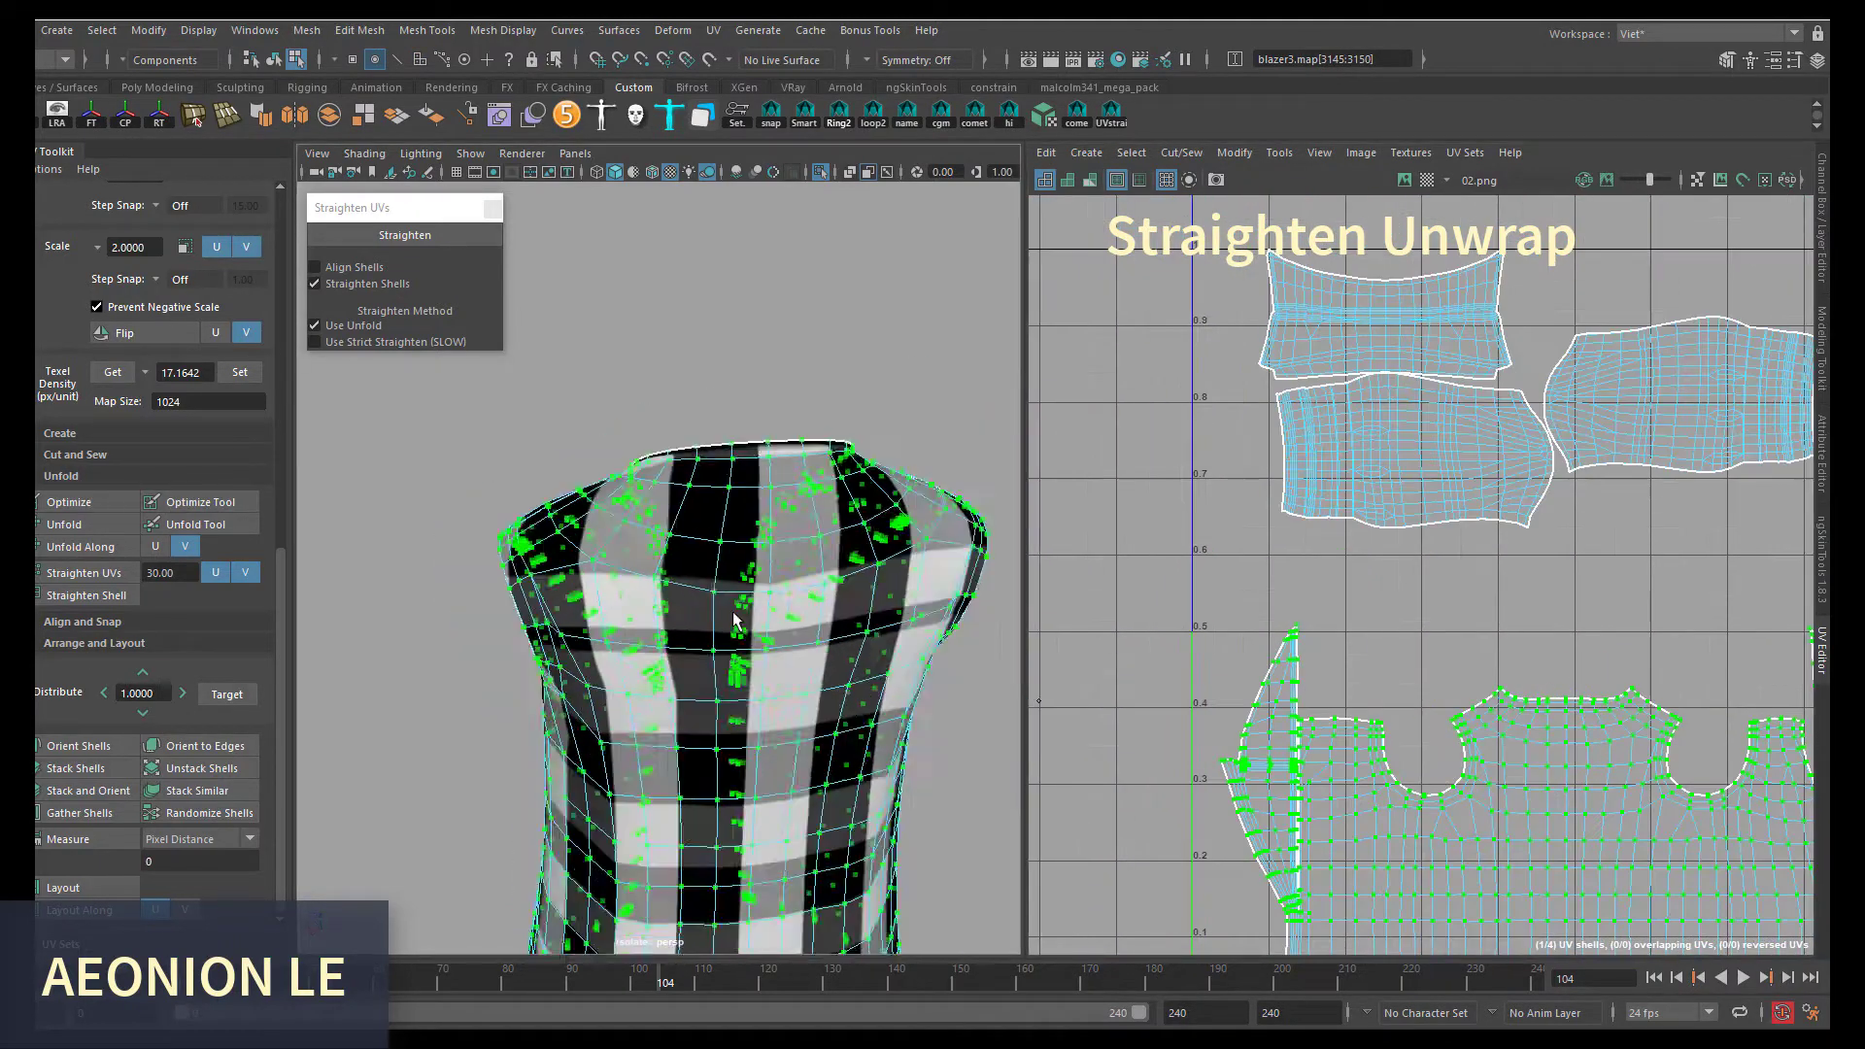
scroll(724, 631, down, 3)
scroll(1478, 874, up, 1)
alt+middle_drag(1478, 908, 1458, 671)
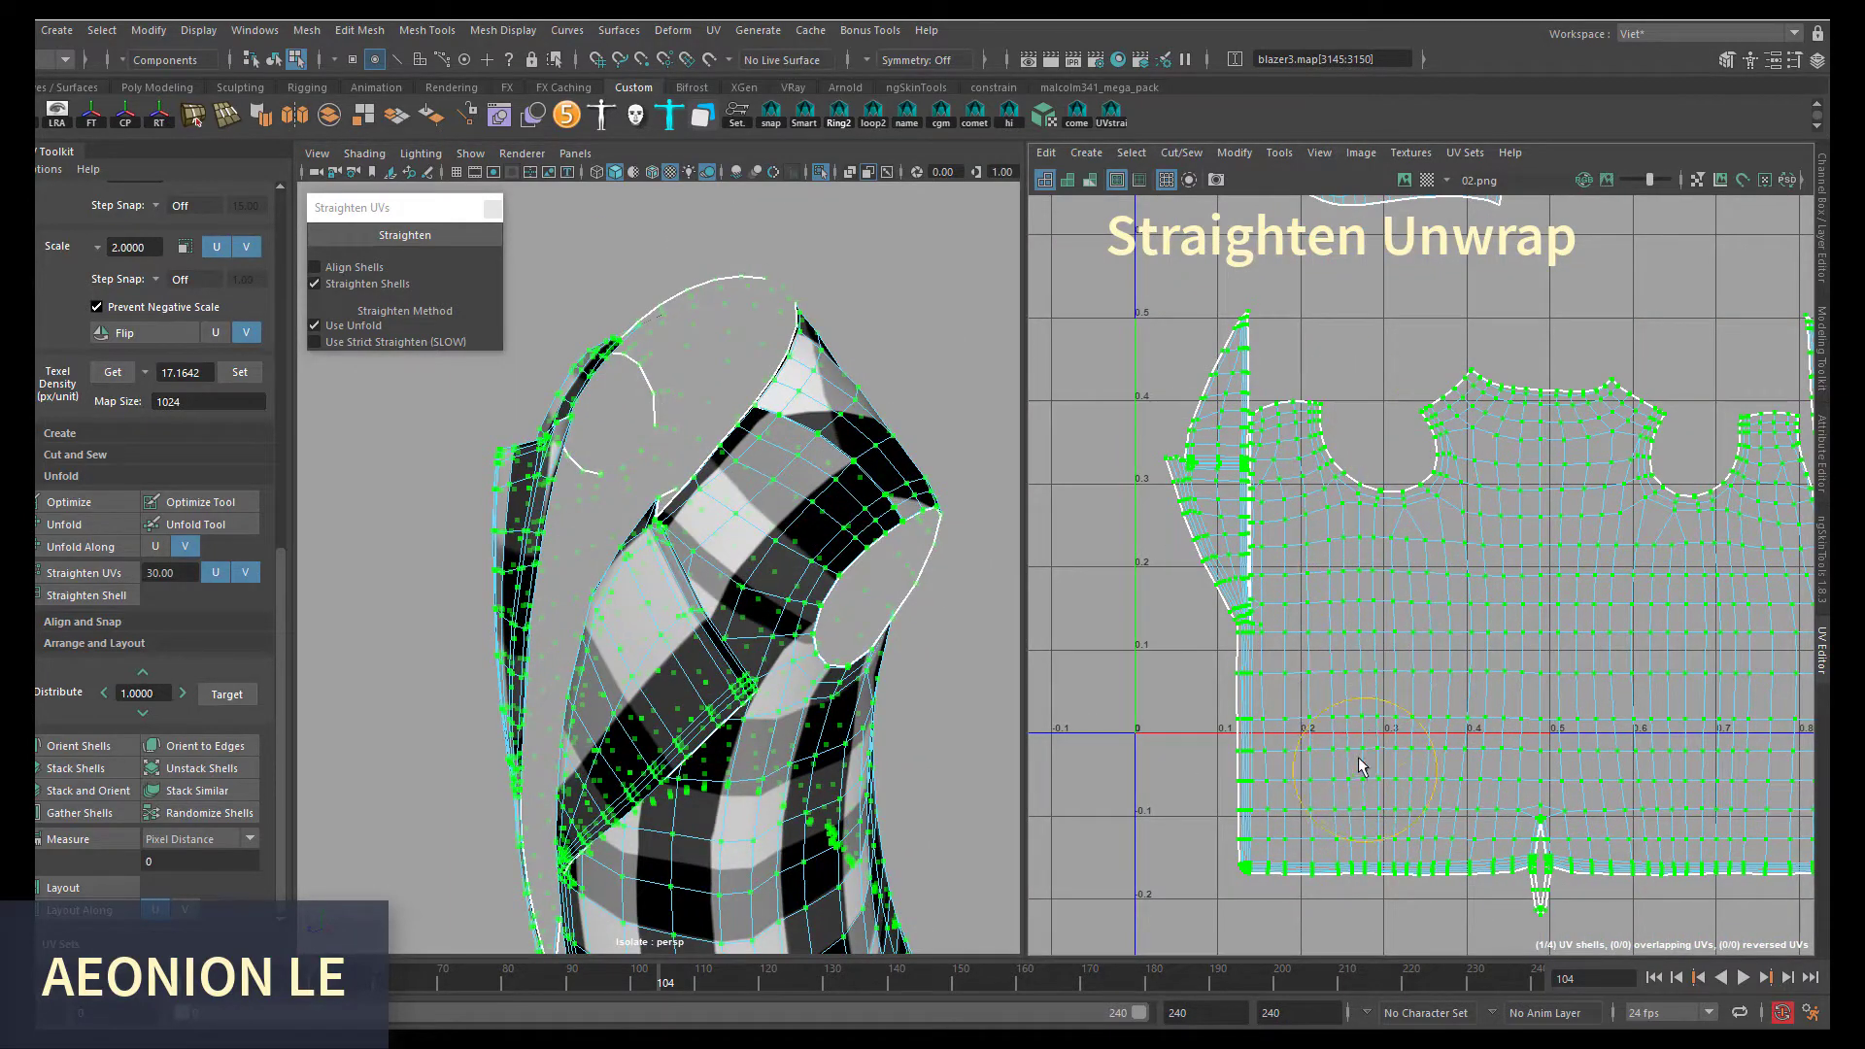
- Pick edges and a UV column on the body shell and straighten it vertically
key(F10)
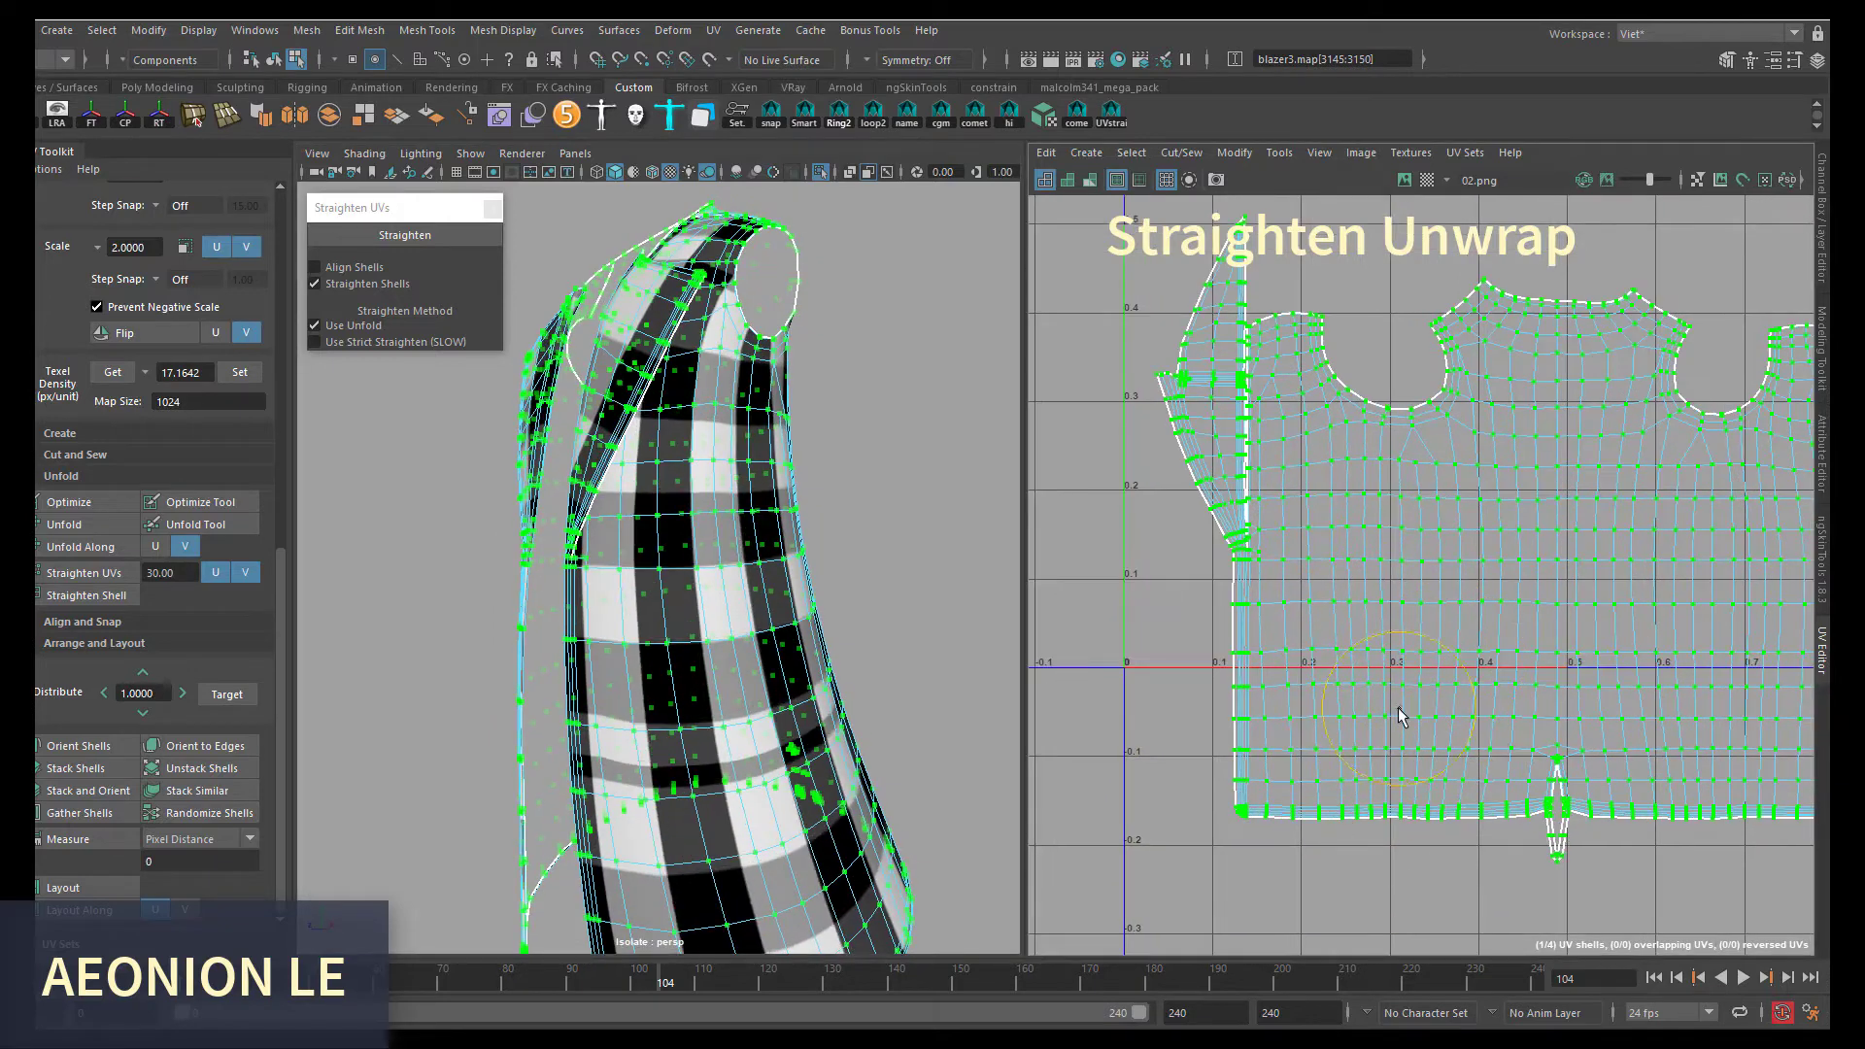
click(1300, 468)
click(1297, 567)
key(w)
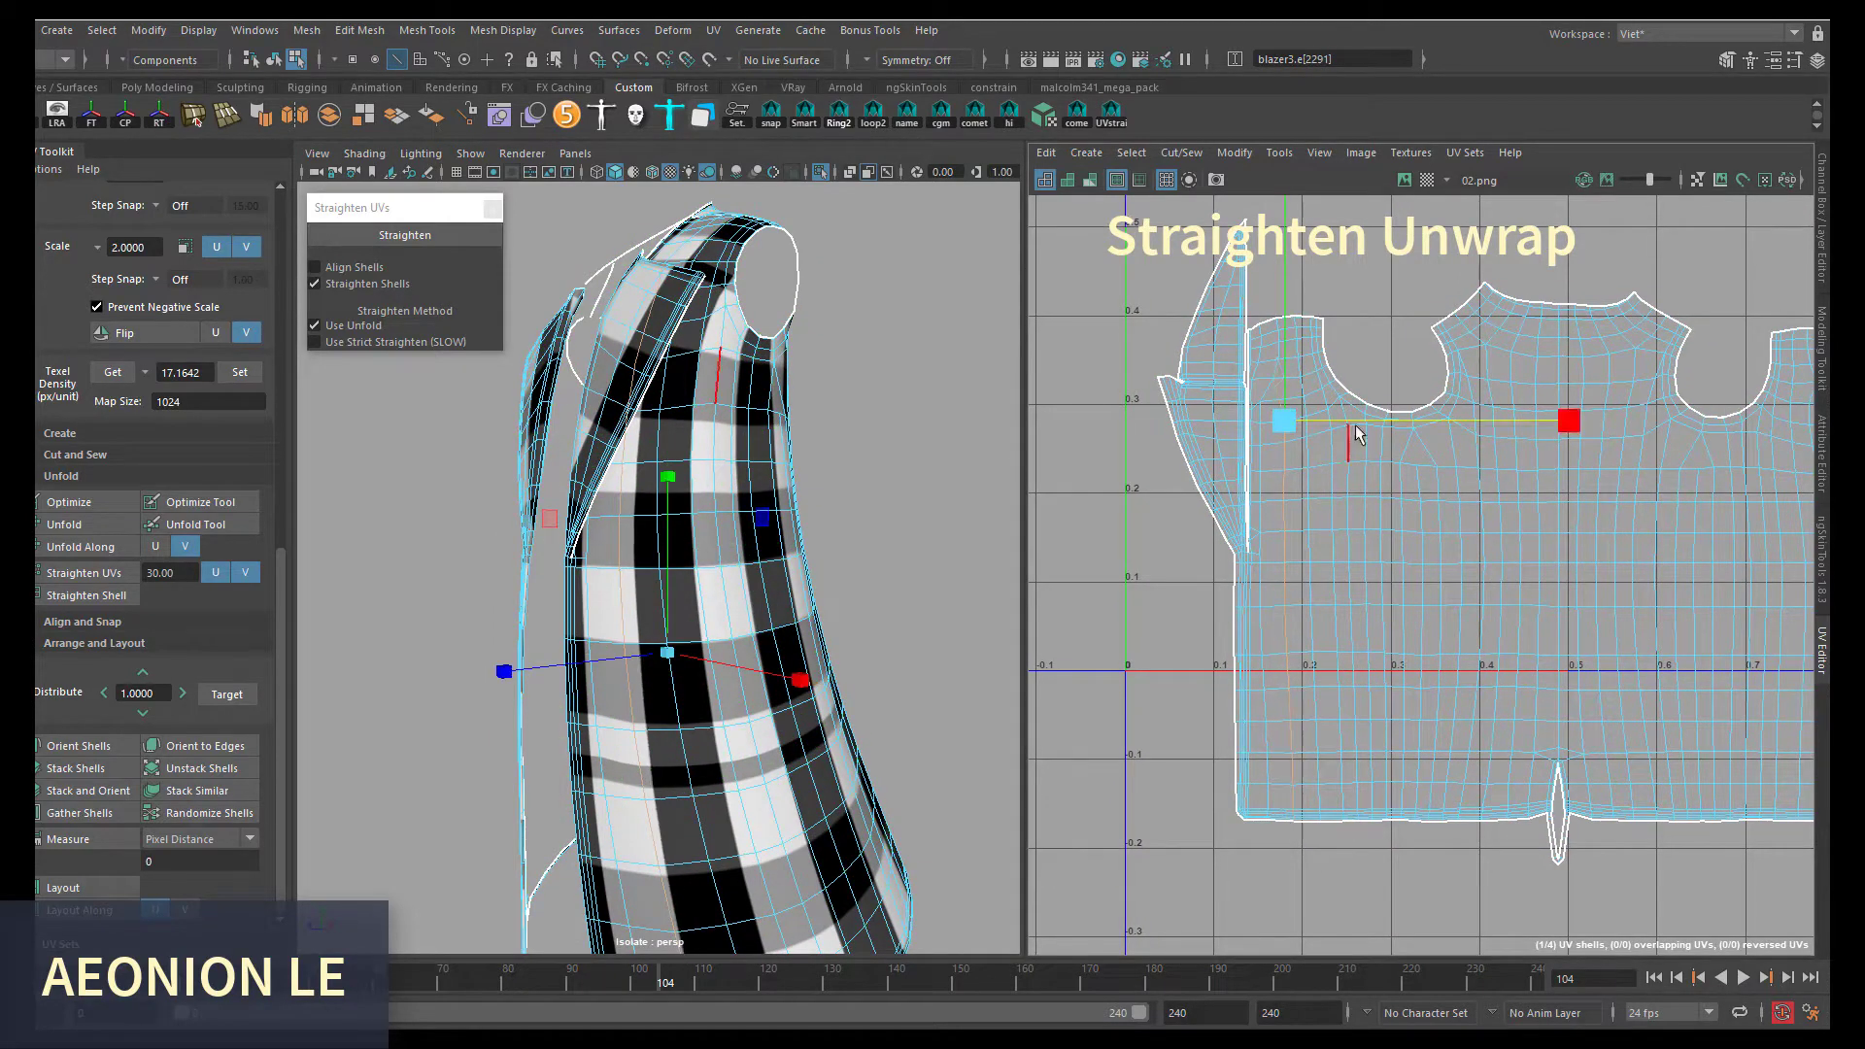
click(1300, 532)
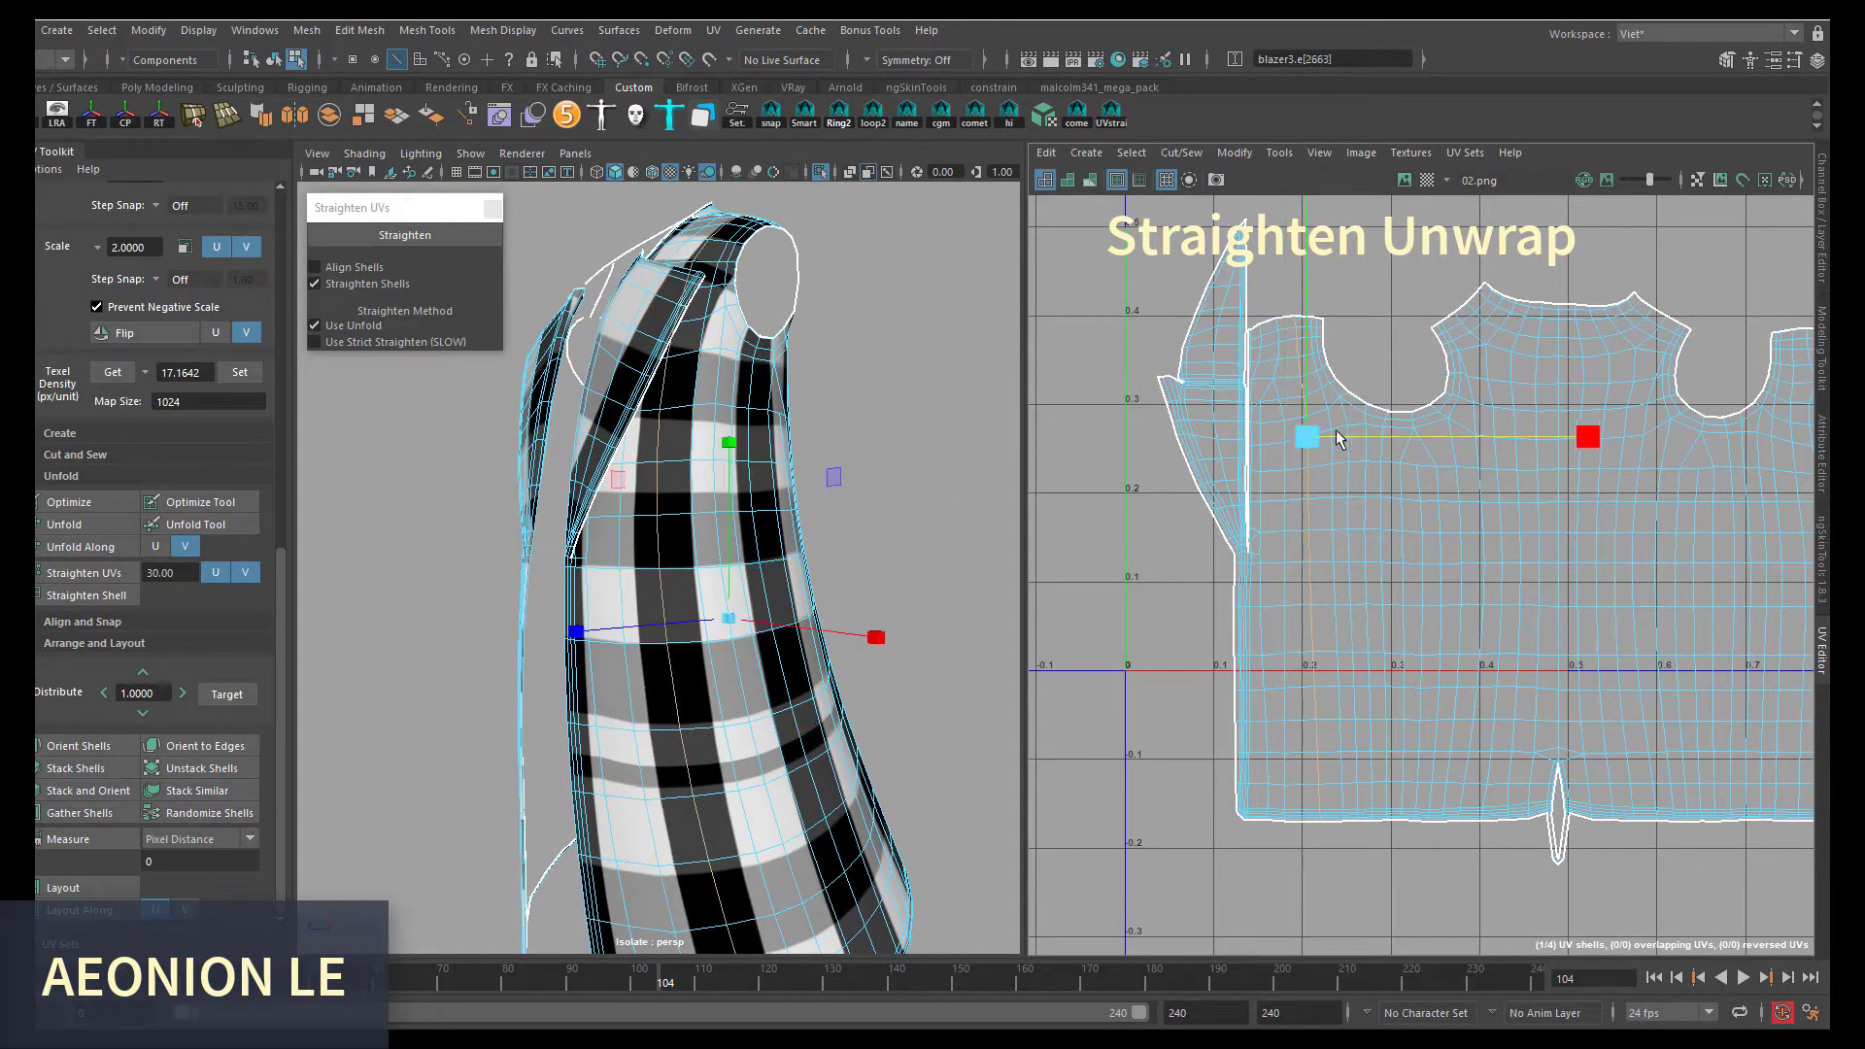
key(F12)
click(1382, 527)
click(1339, 676)
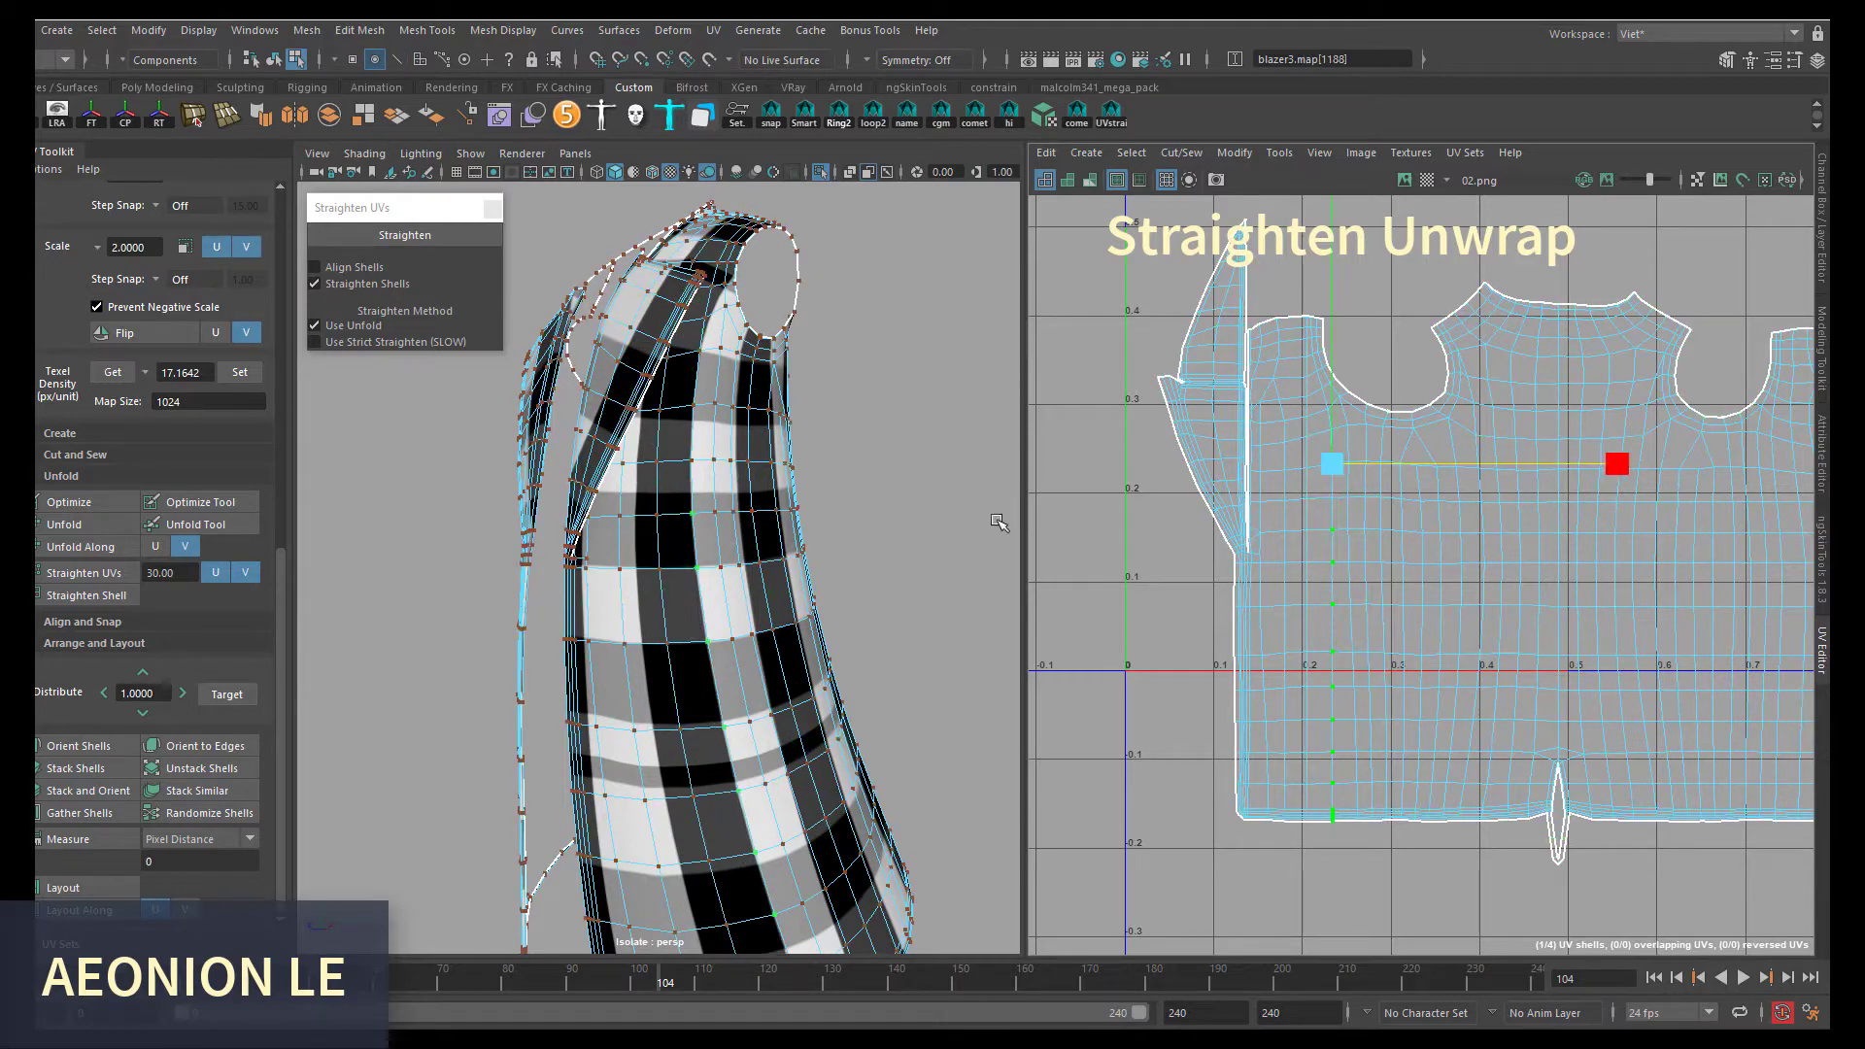
- Select neighbouring shell edges, then clear the selection and frame the whole jacket
key(F10)
click(1265, 614)
alt+middle_drag(1282, 588, 1215, 589)
click(1315, 630)
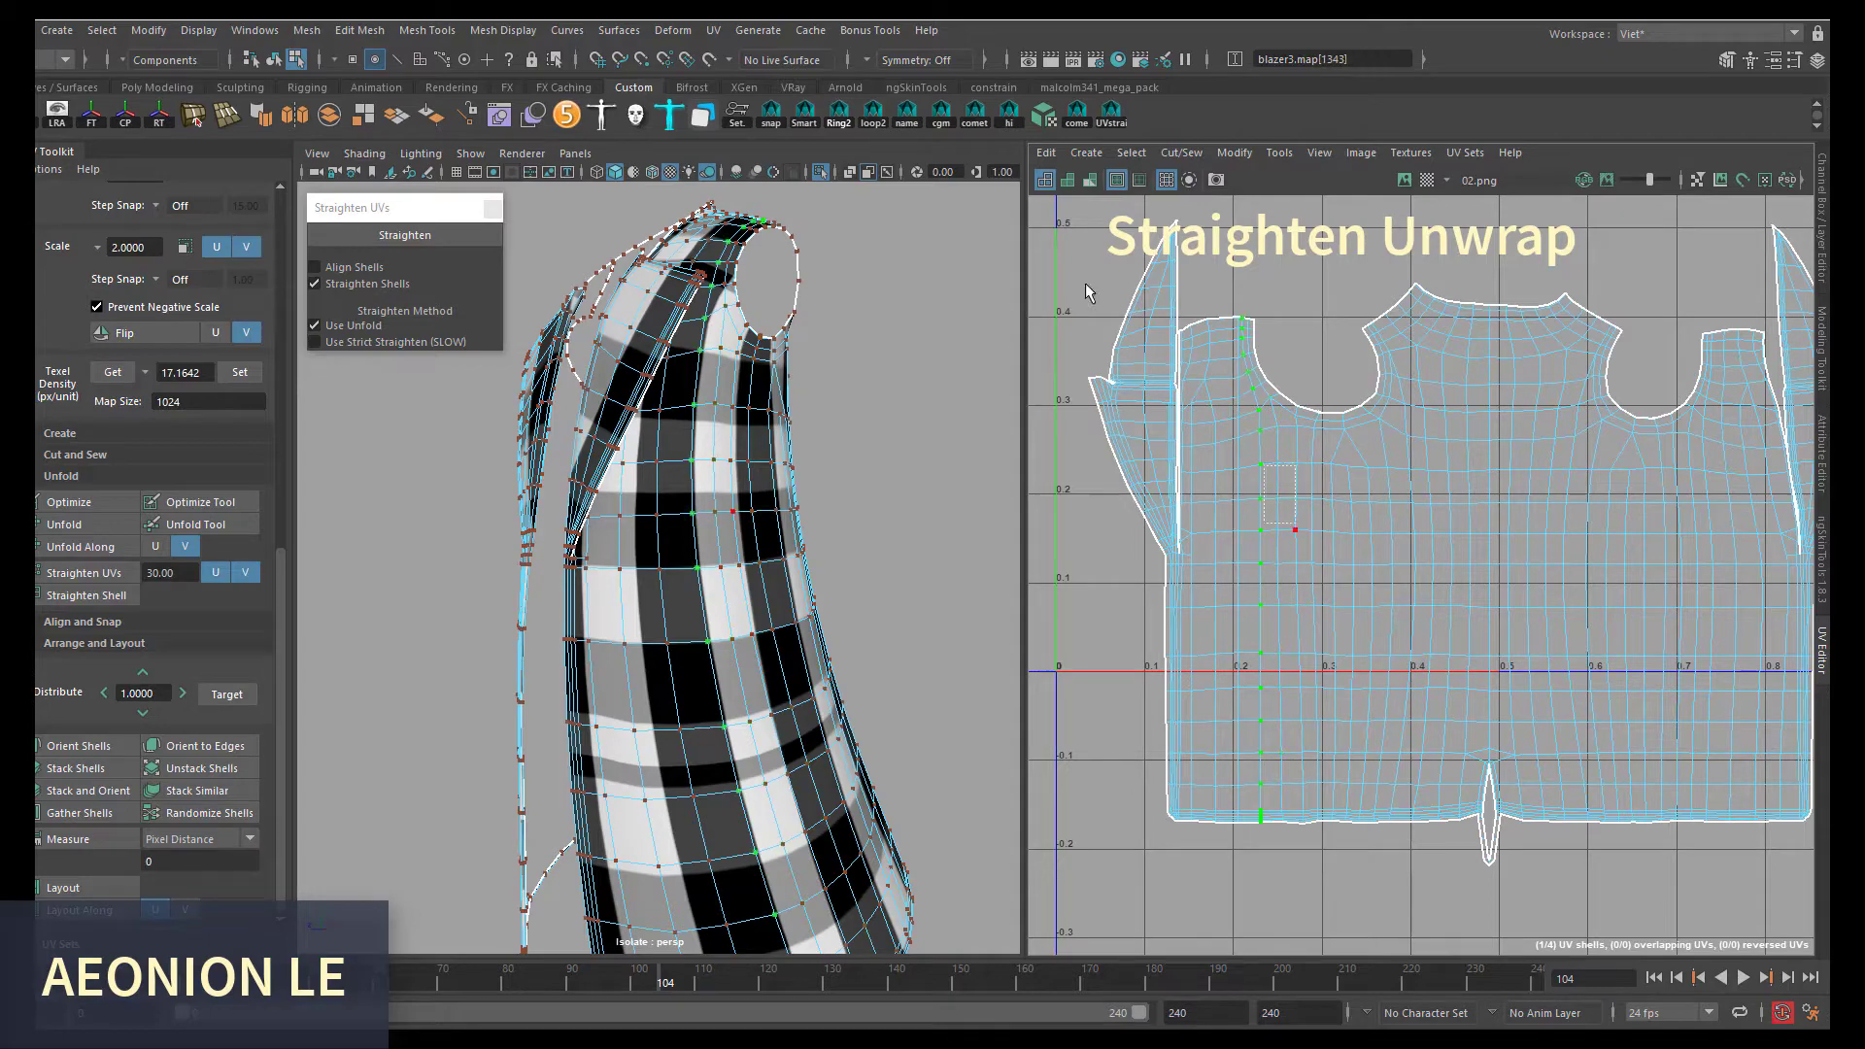
key(F8)
key(f)
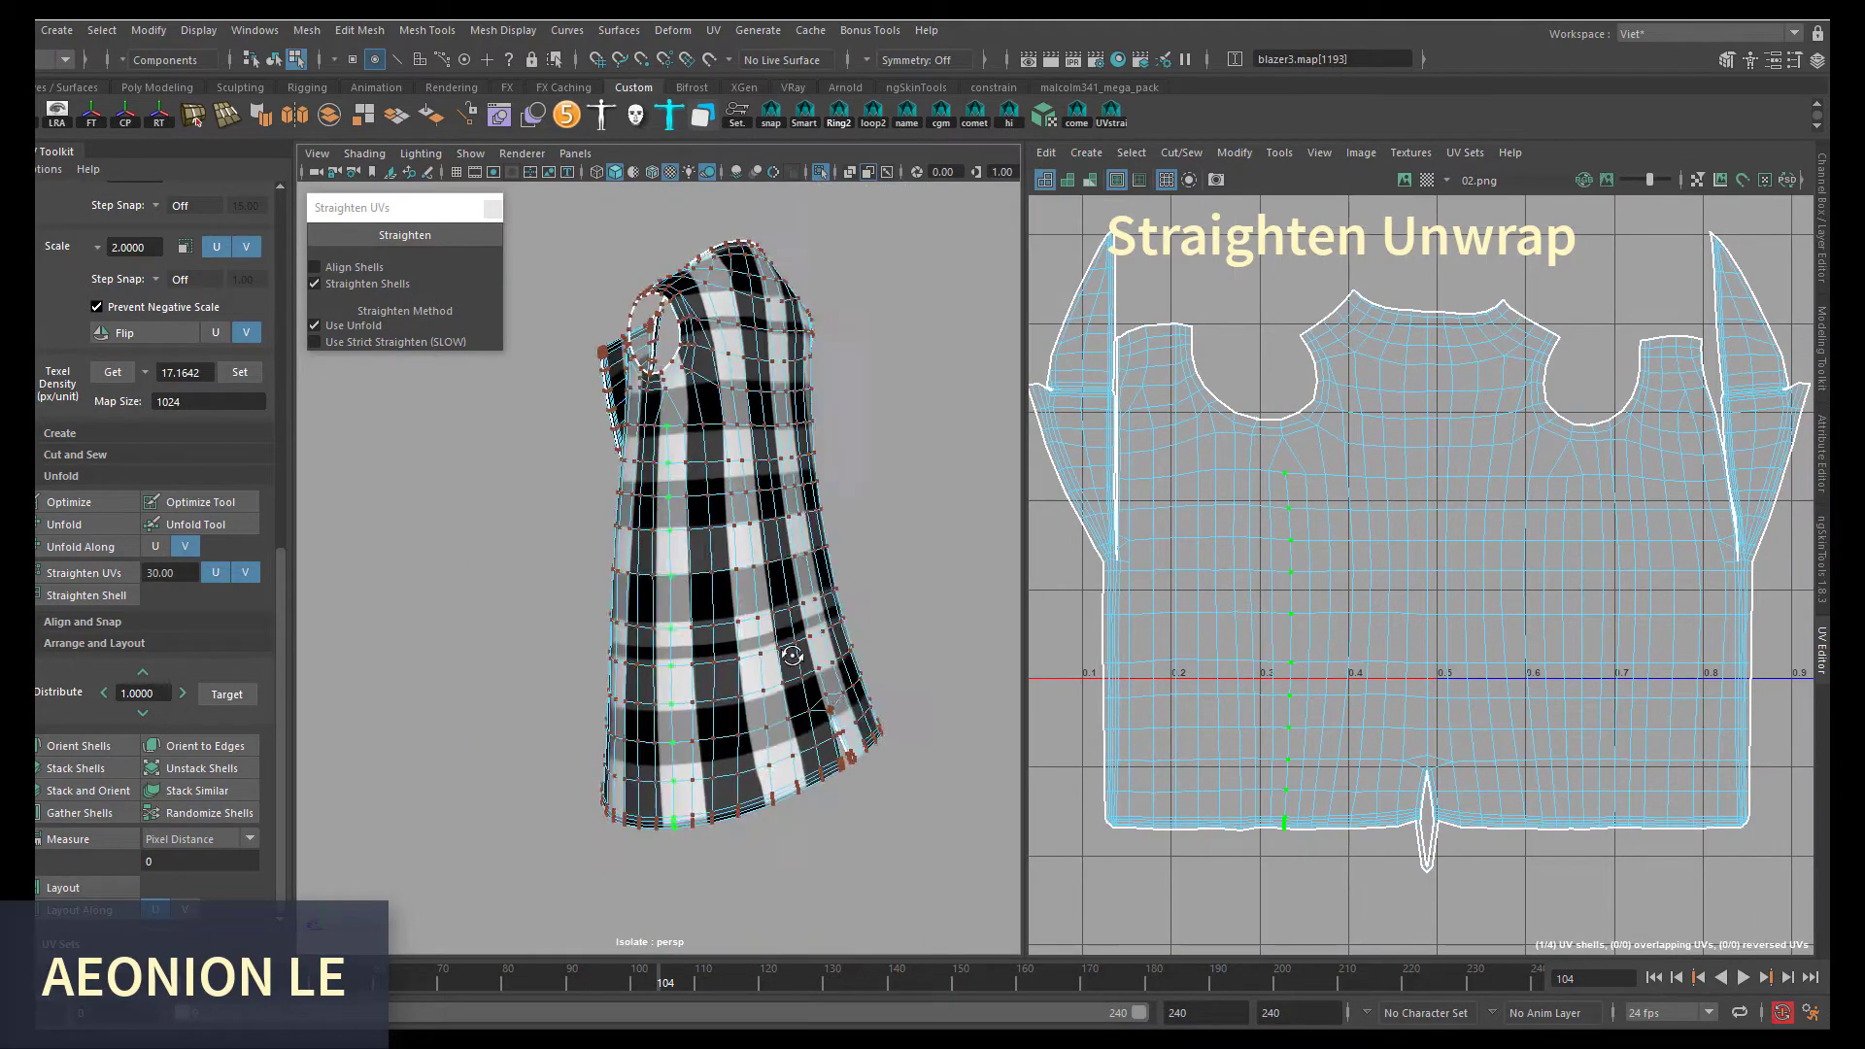
- Reselect the jacket and pick a UV and an edge near the collar
alt+drag(739, 572, 815, 571)
click(814, 571)
key(F12)
scroll(1304, 408, up, 5)
click(1298, 411)
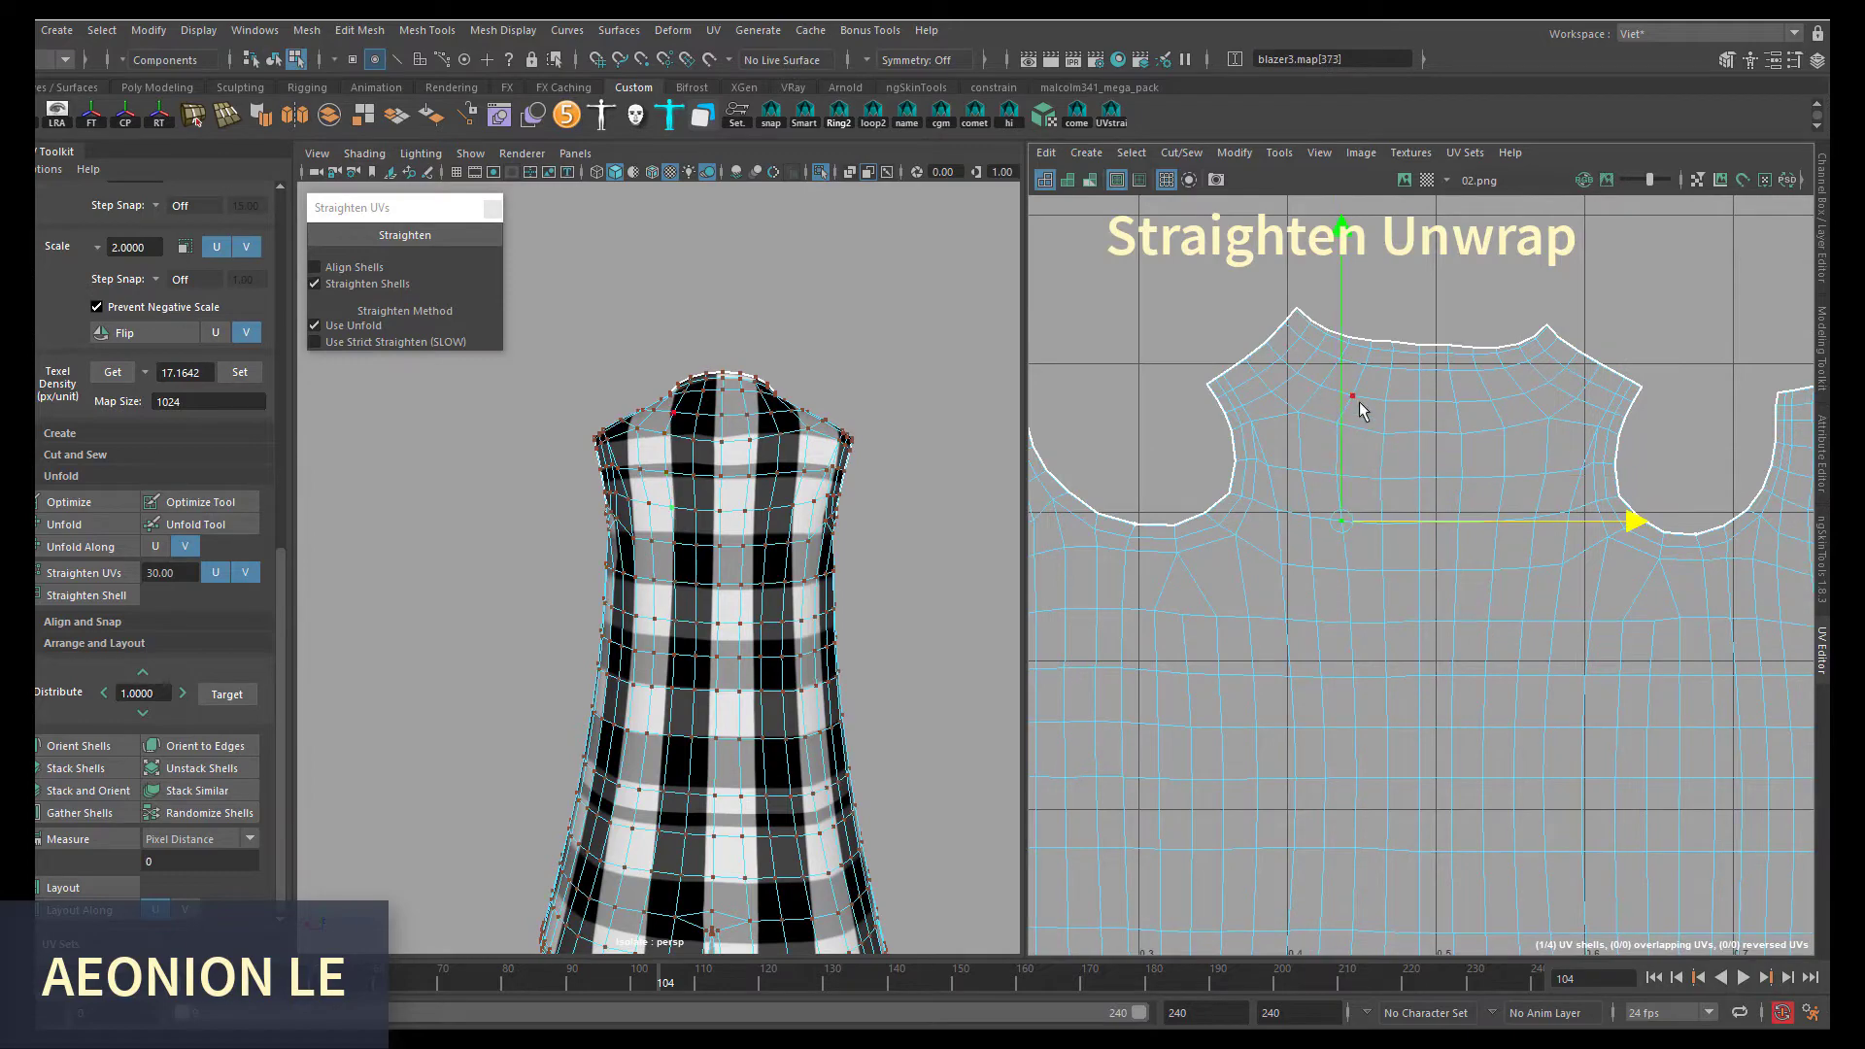
key(F10)
click(1409, 409)
scroll(1411, 413, down, 3)
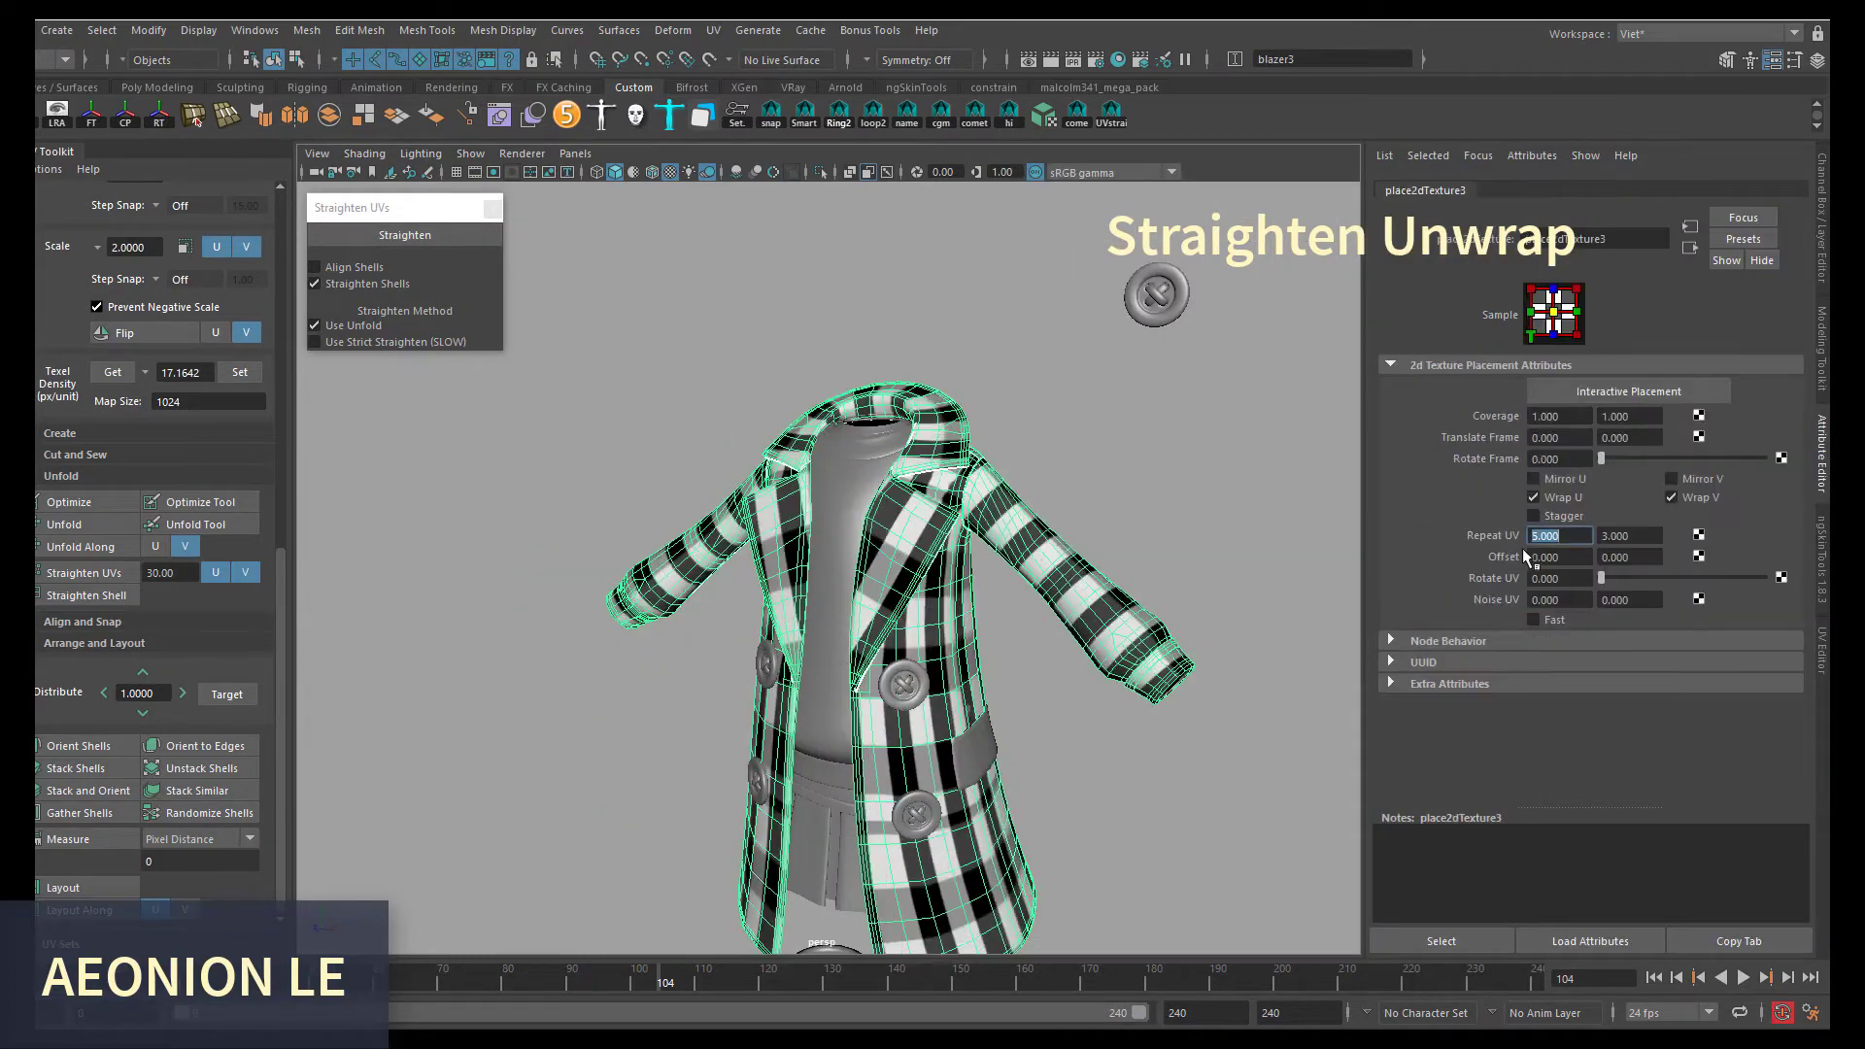
- Reselect the plaid coat, restore the UV Editor beside the viewport, and orbit to look down on it
click(512, 300)
mouse_move(521, 305)
alt+mouse_down()
mouse_move(1239, 710)
mouse_move(1113, 668)
alt+mouse_up()
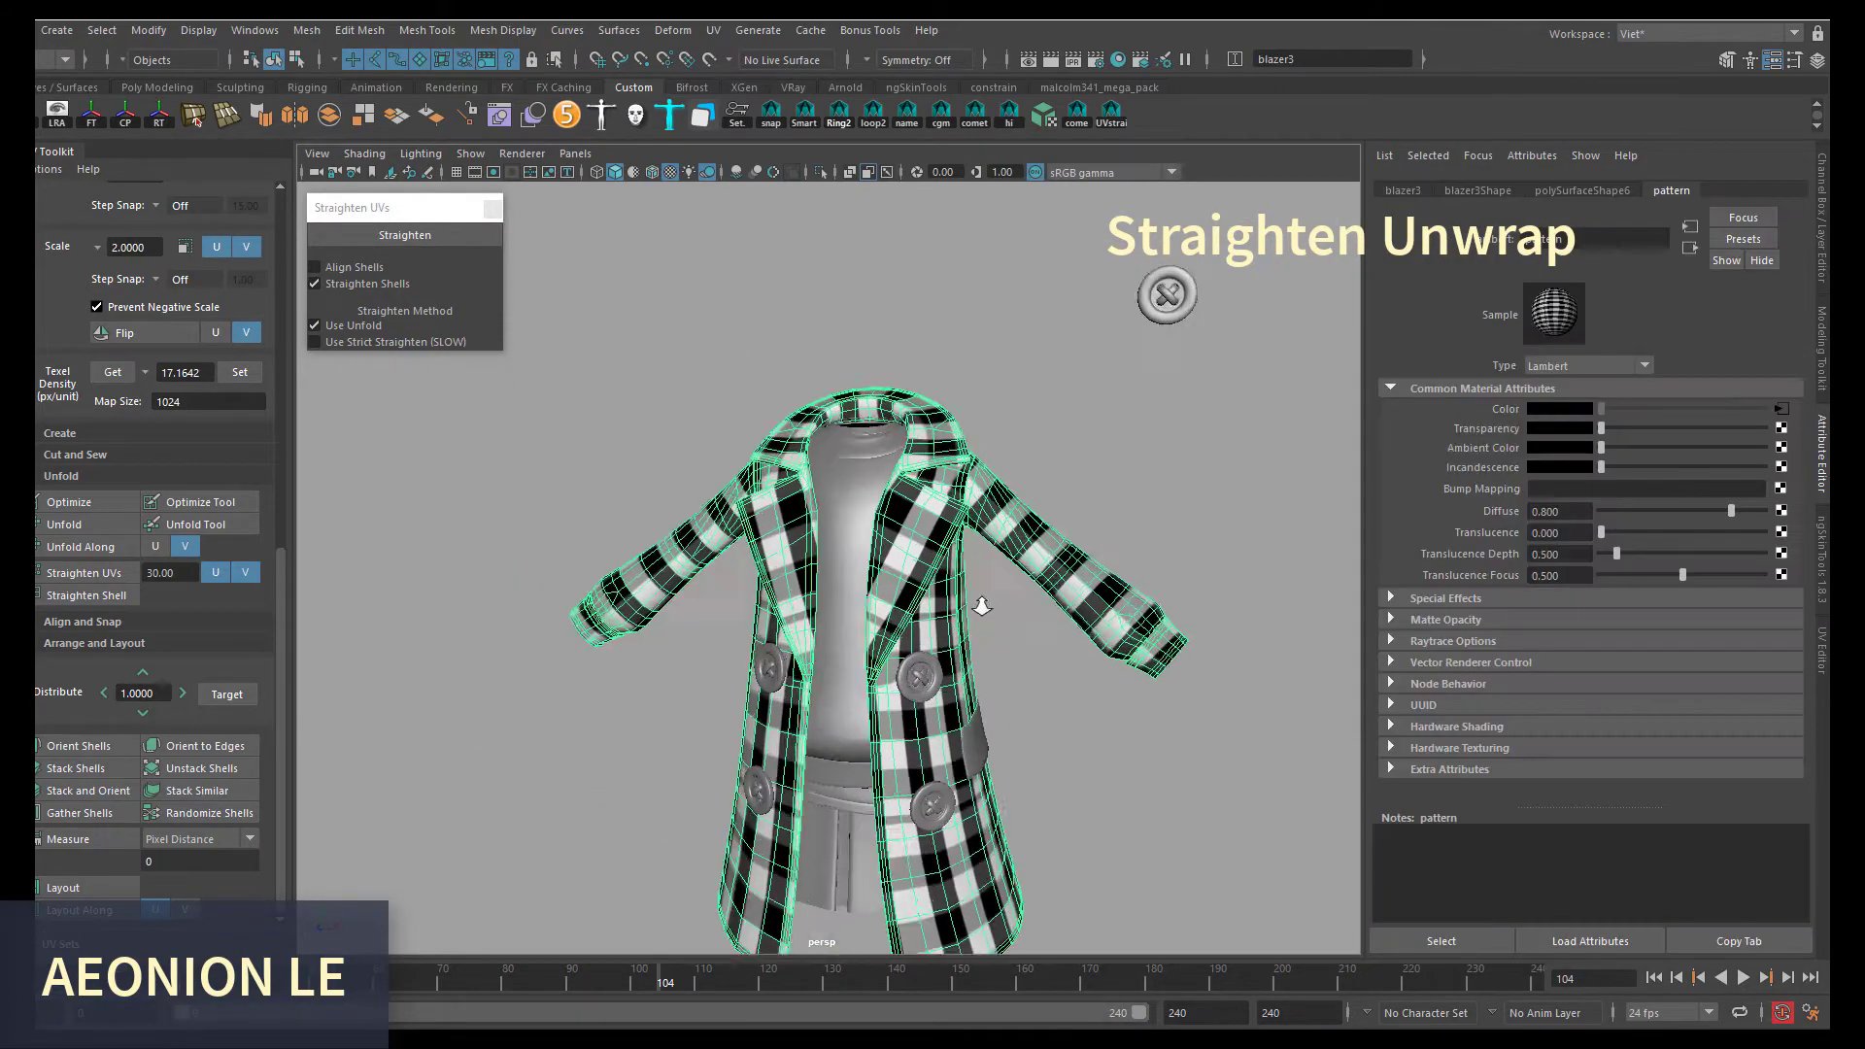
click(1088, 631)
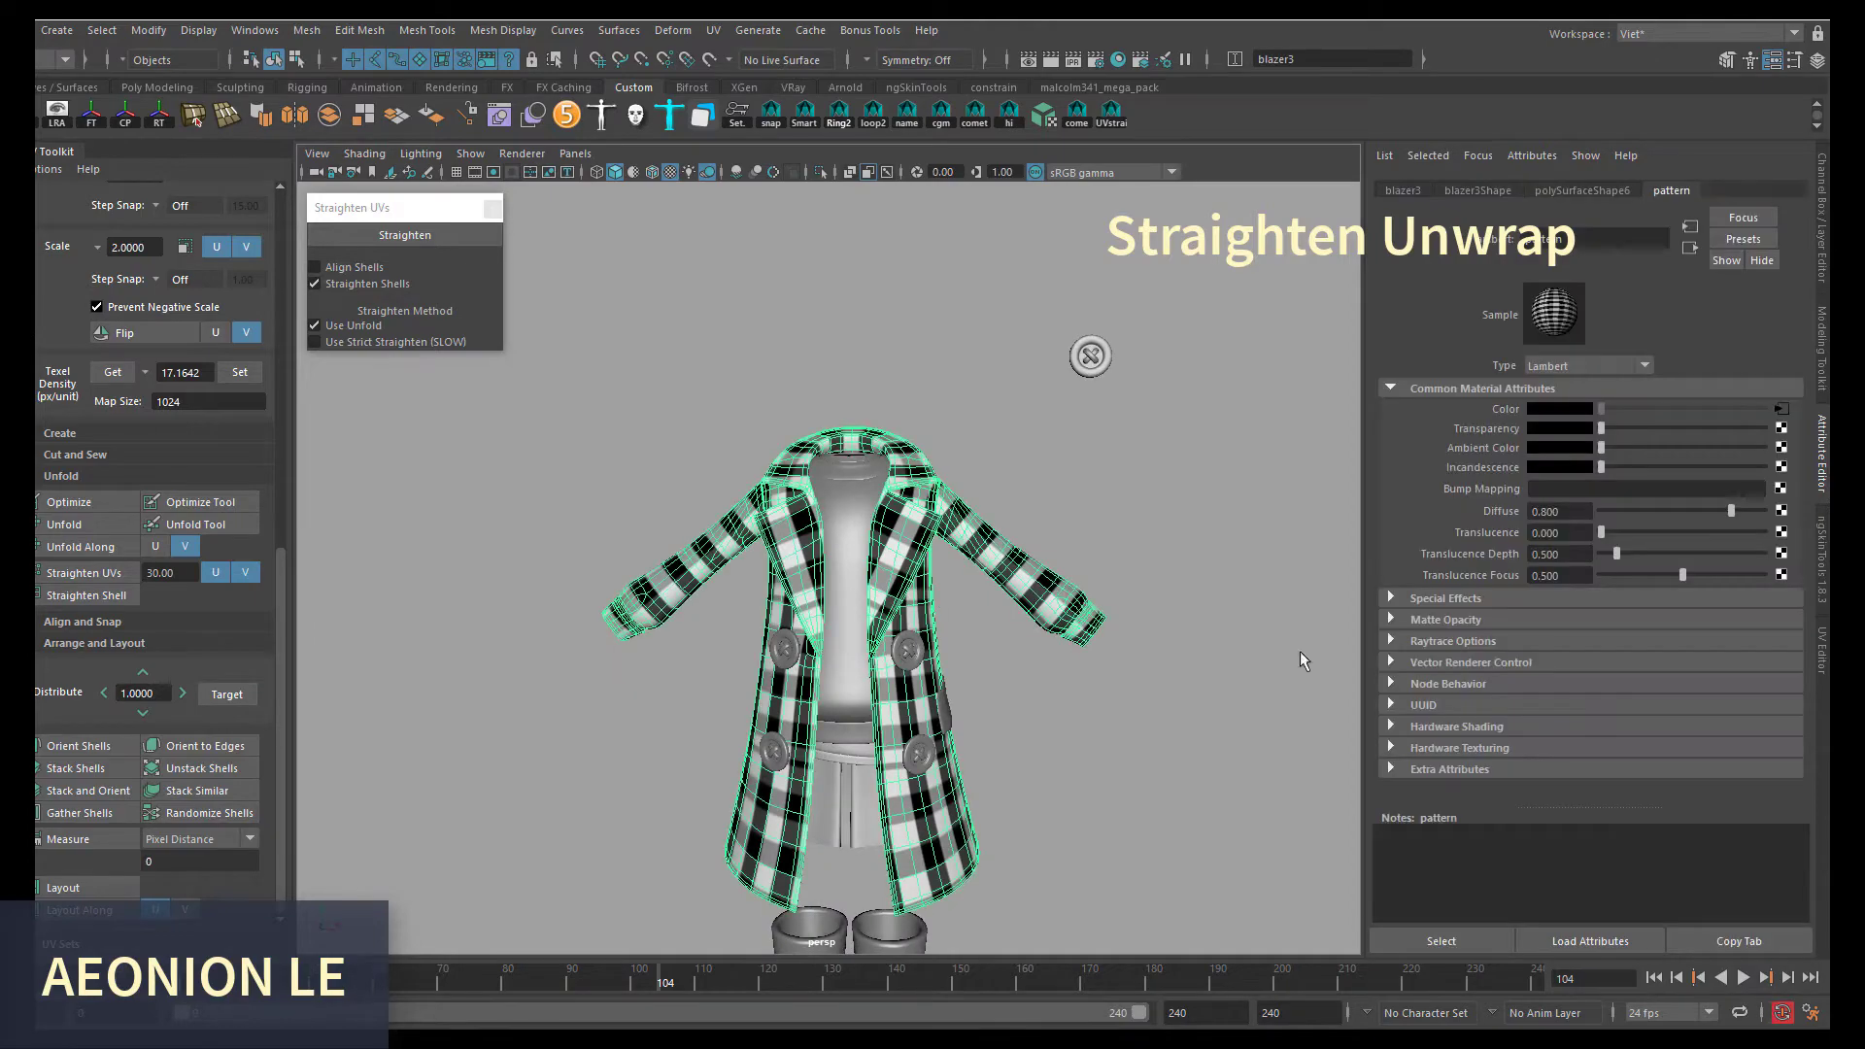
click(1821, 651)
key(F11)
click(1324, 386)
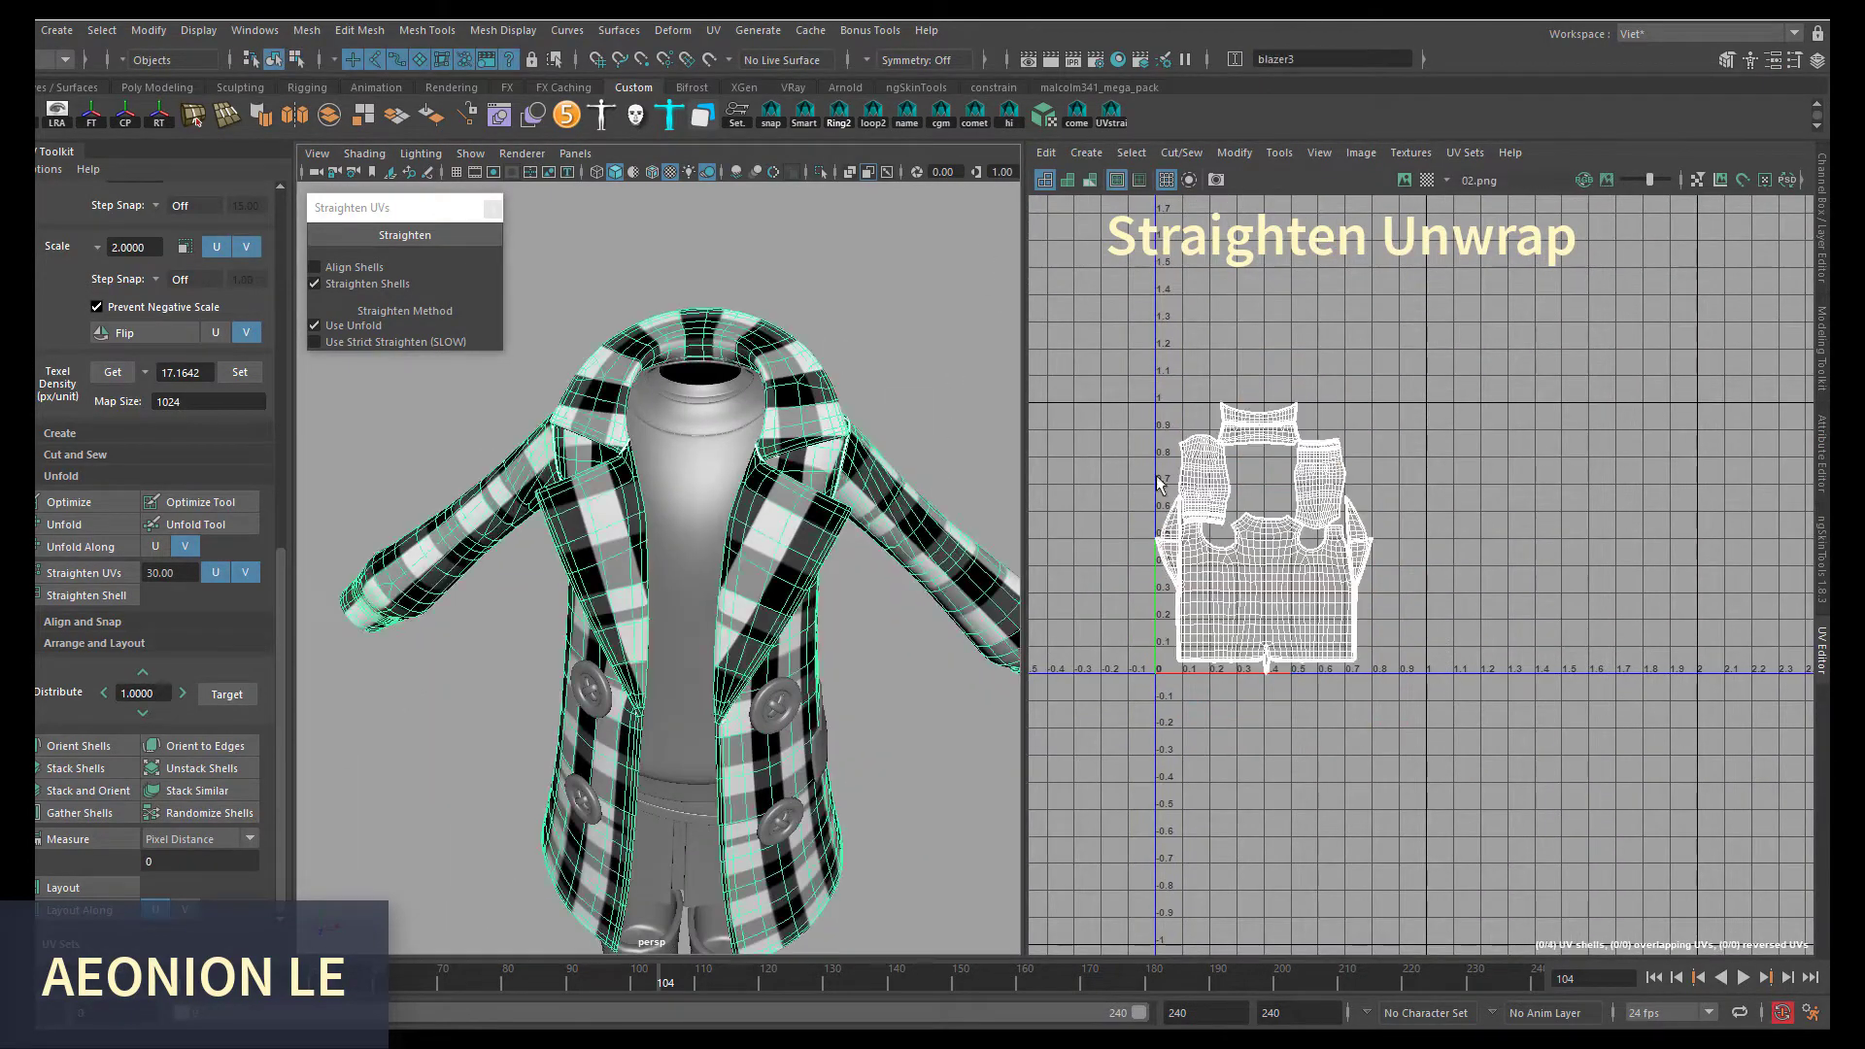
alt+drag(928, 456, 938, 505)
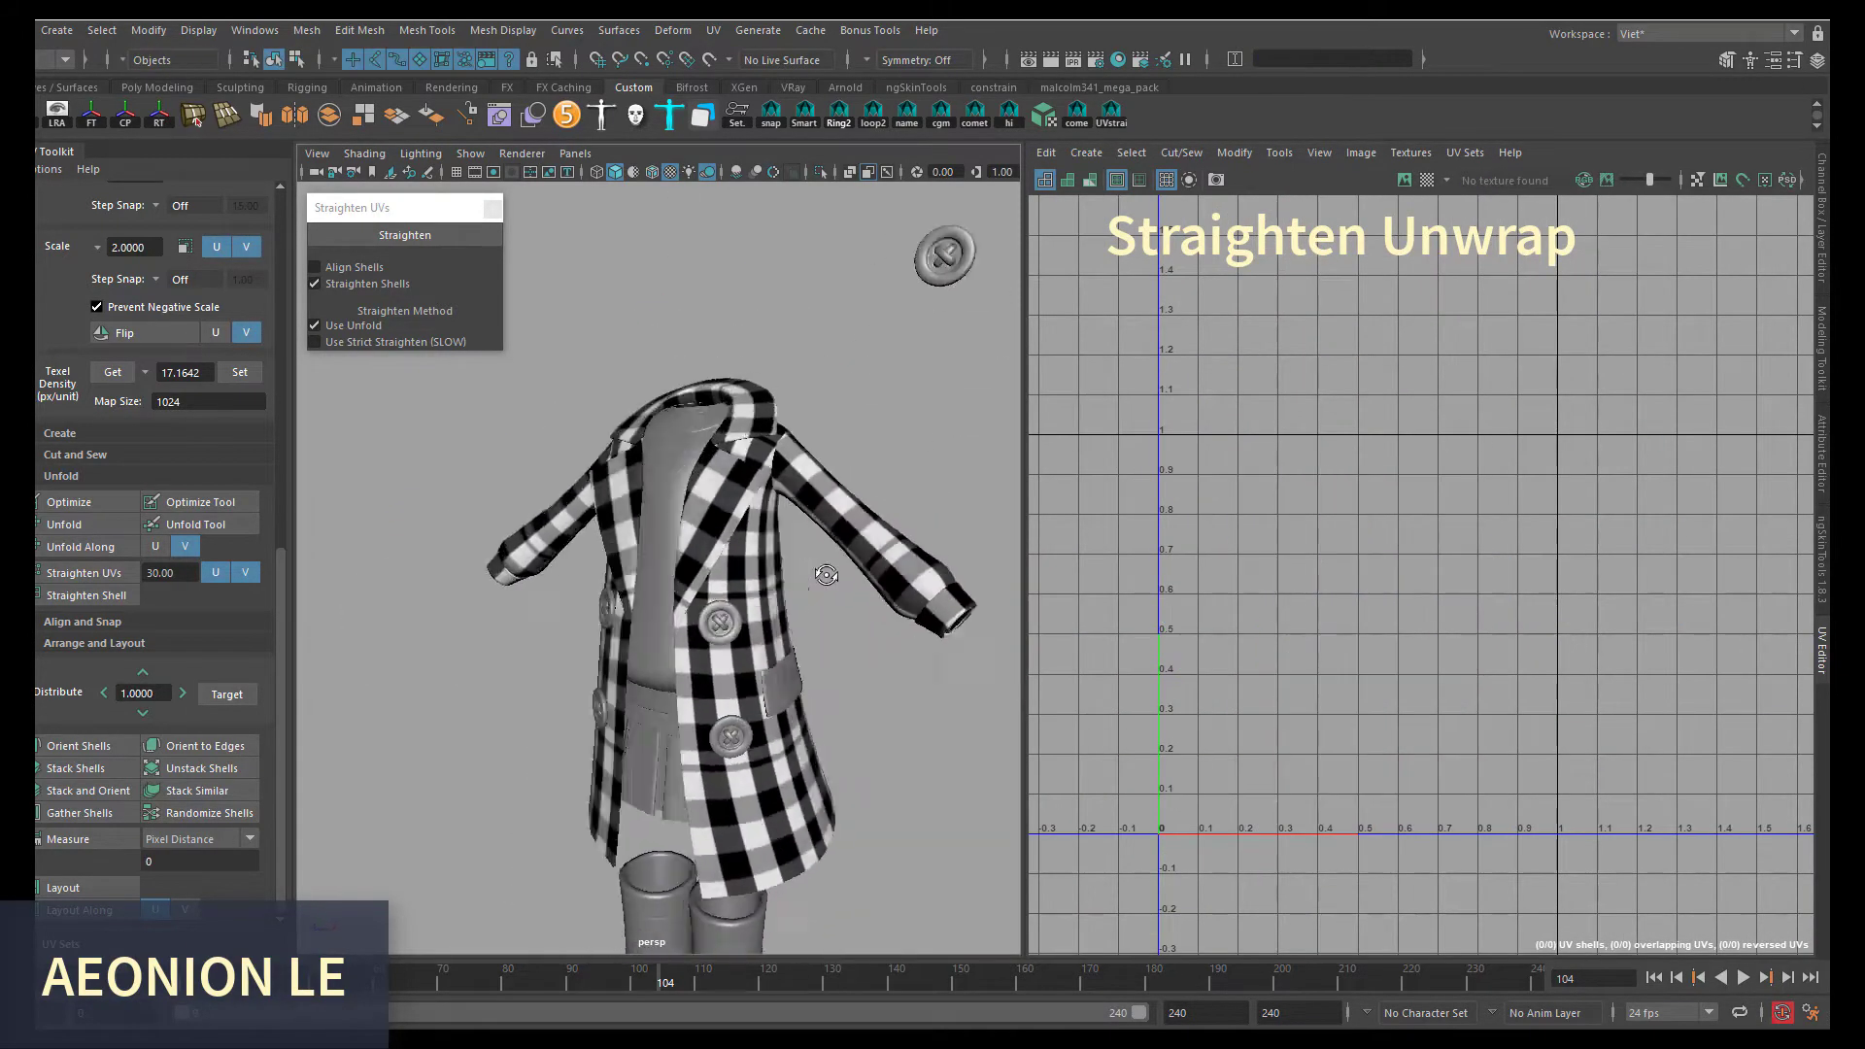
- Select the earlier coat blazer2 in the Outliner and isolate the coats in the viewport
alt+drag(826, 576, 704, 416)
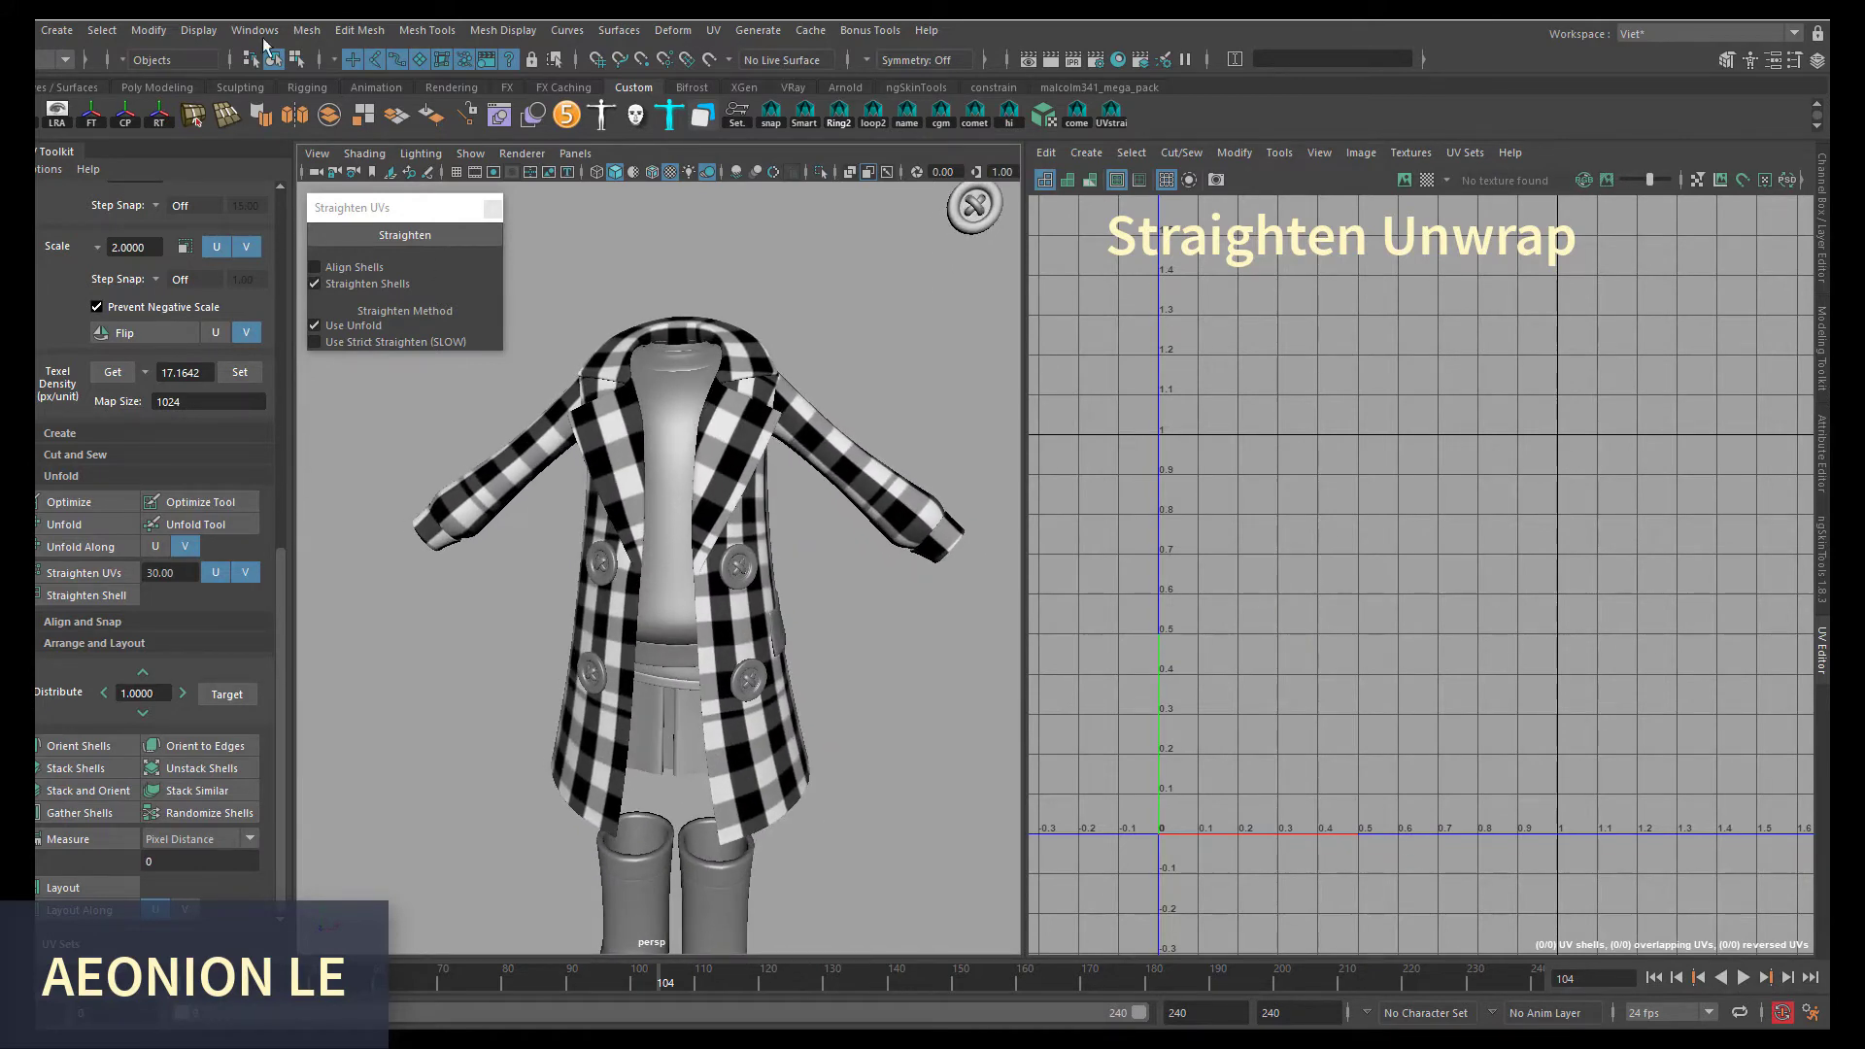
click(255, 30)
click(258, 209)
drag(320, 249, 320, 834)
click(312, 754)
click(444, 176)
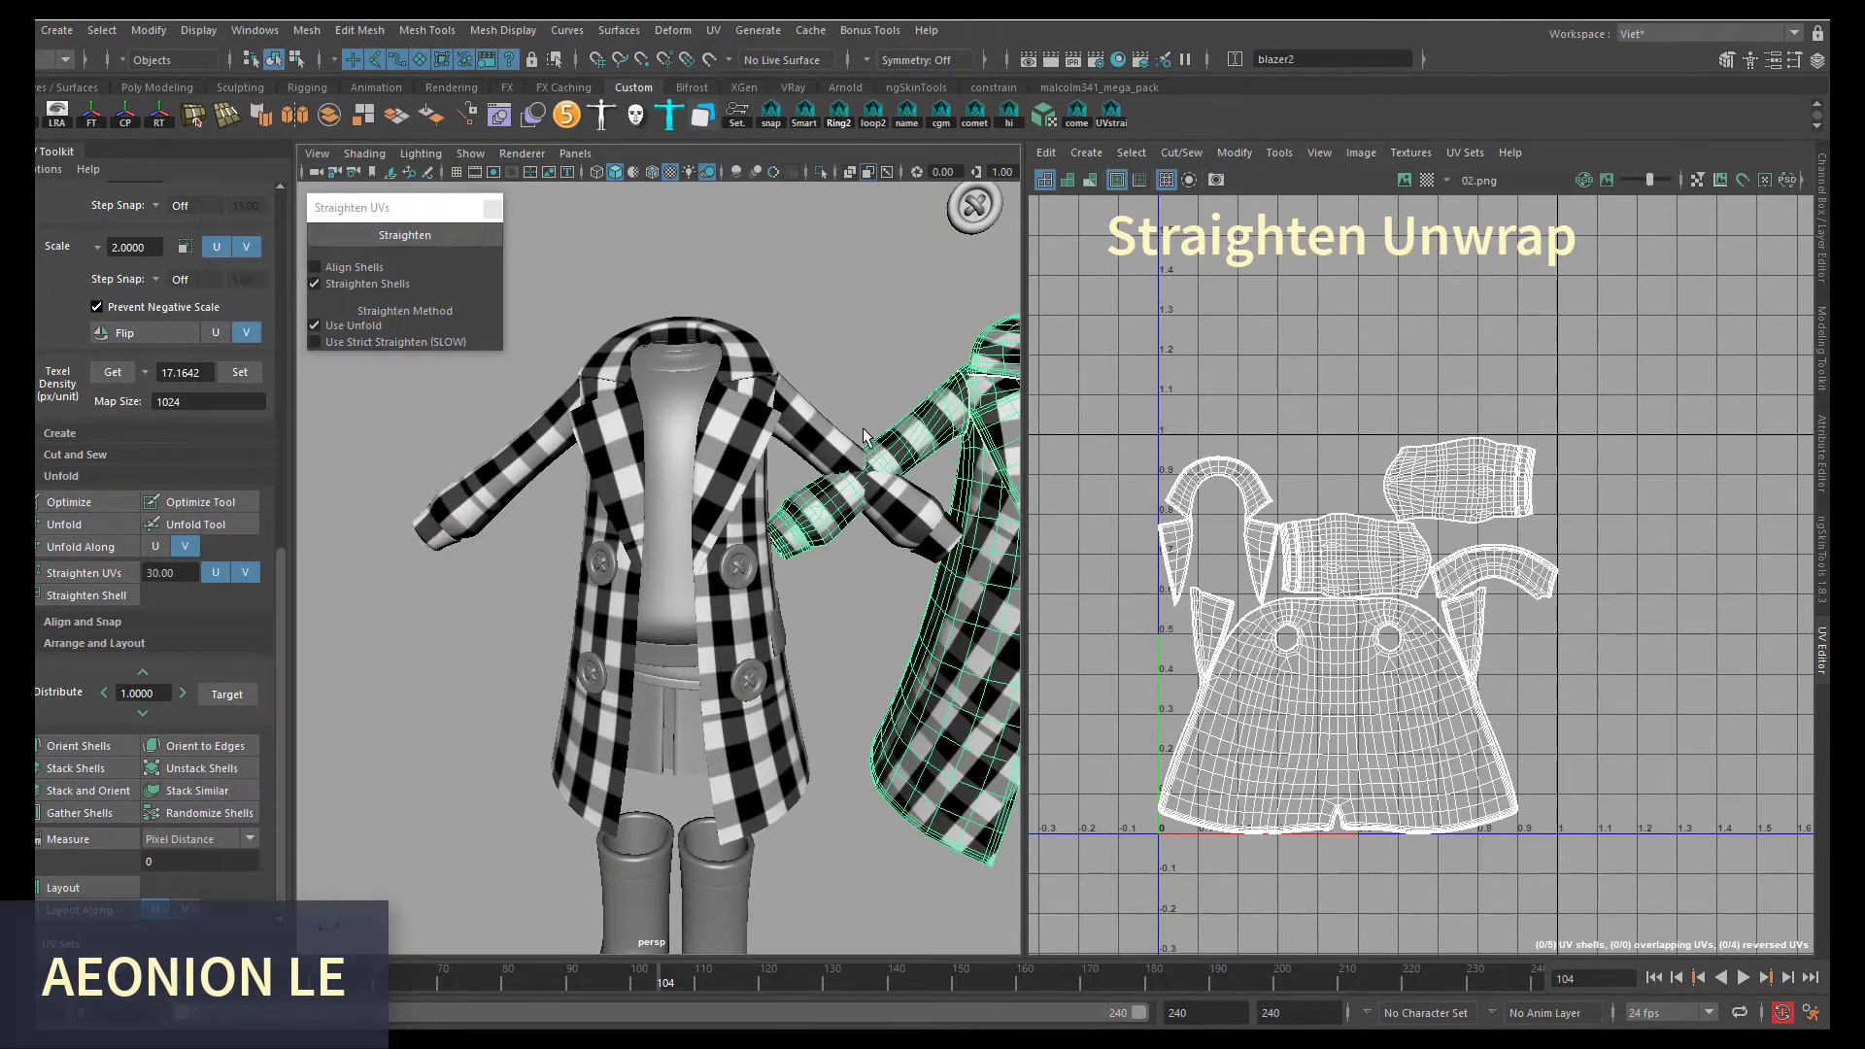
key(ctrl+1)
- Select blazer3 together with blazer2 to compare their UV layouts, then deselect both
mouse_move(763, 292)
alt+mouse_down()
mouse_move(728, 715)
mouse_move(738, 670)
alt+mouse_up()
click(778, 583)
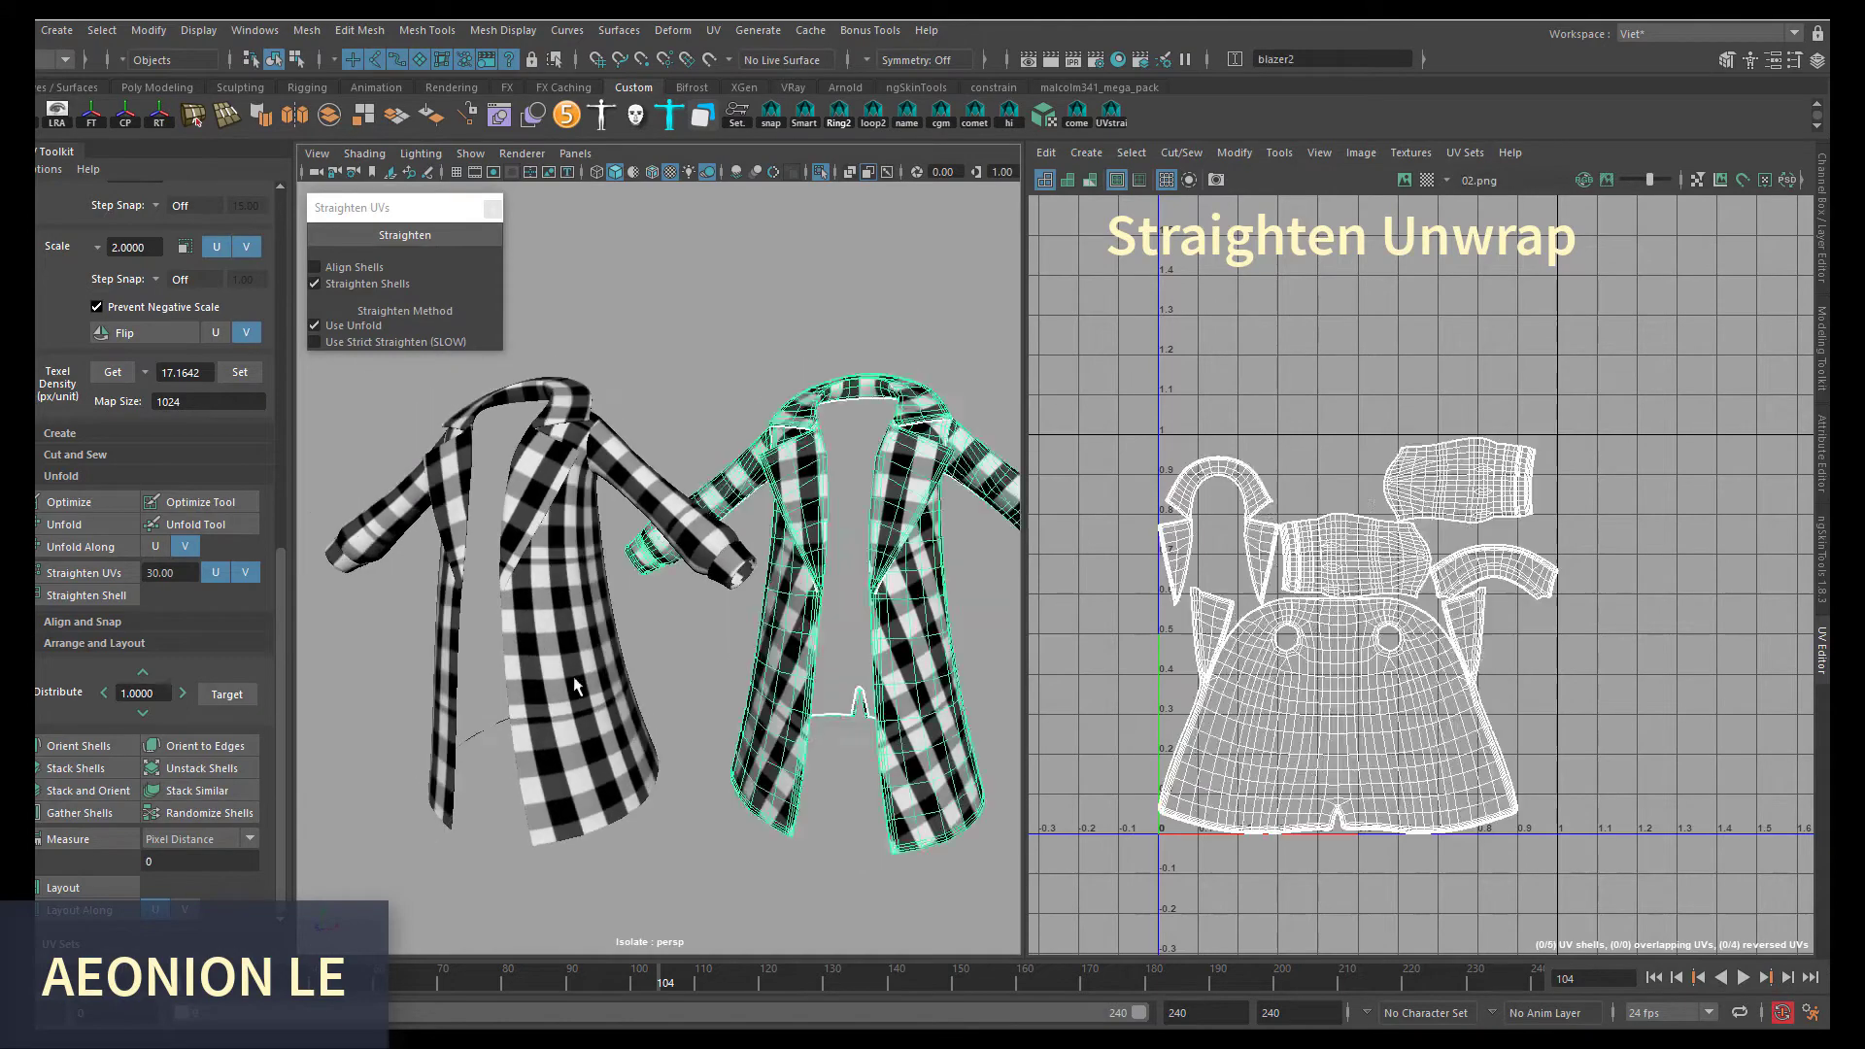
click(505, 583)
right_click(1376, 673)
shift+click(826, 583)
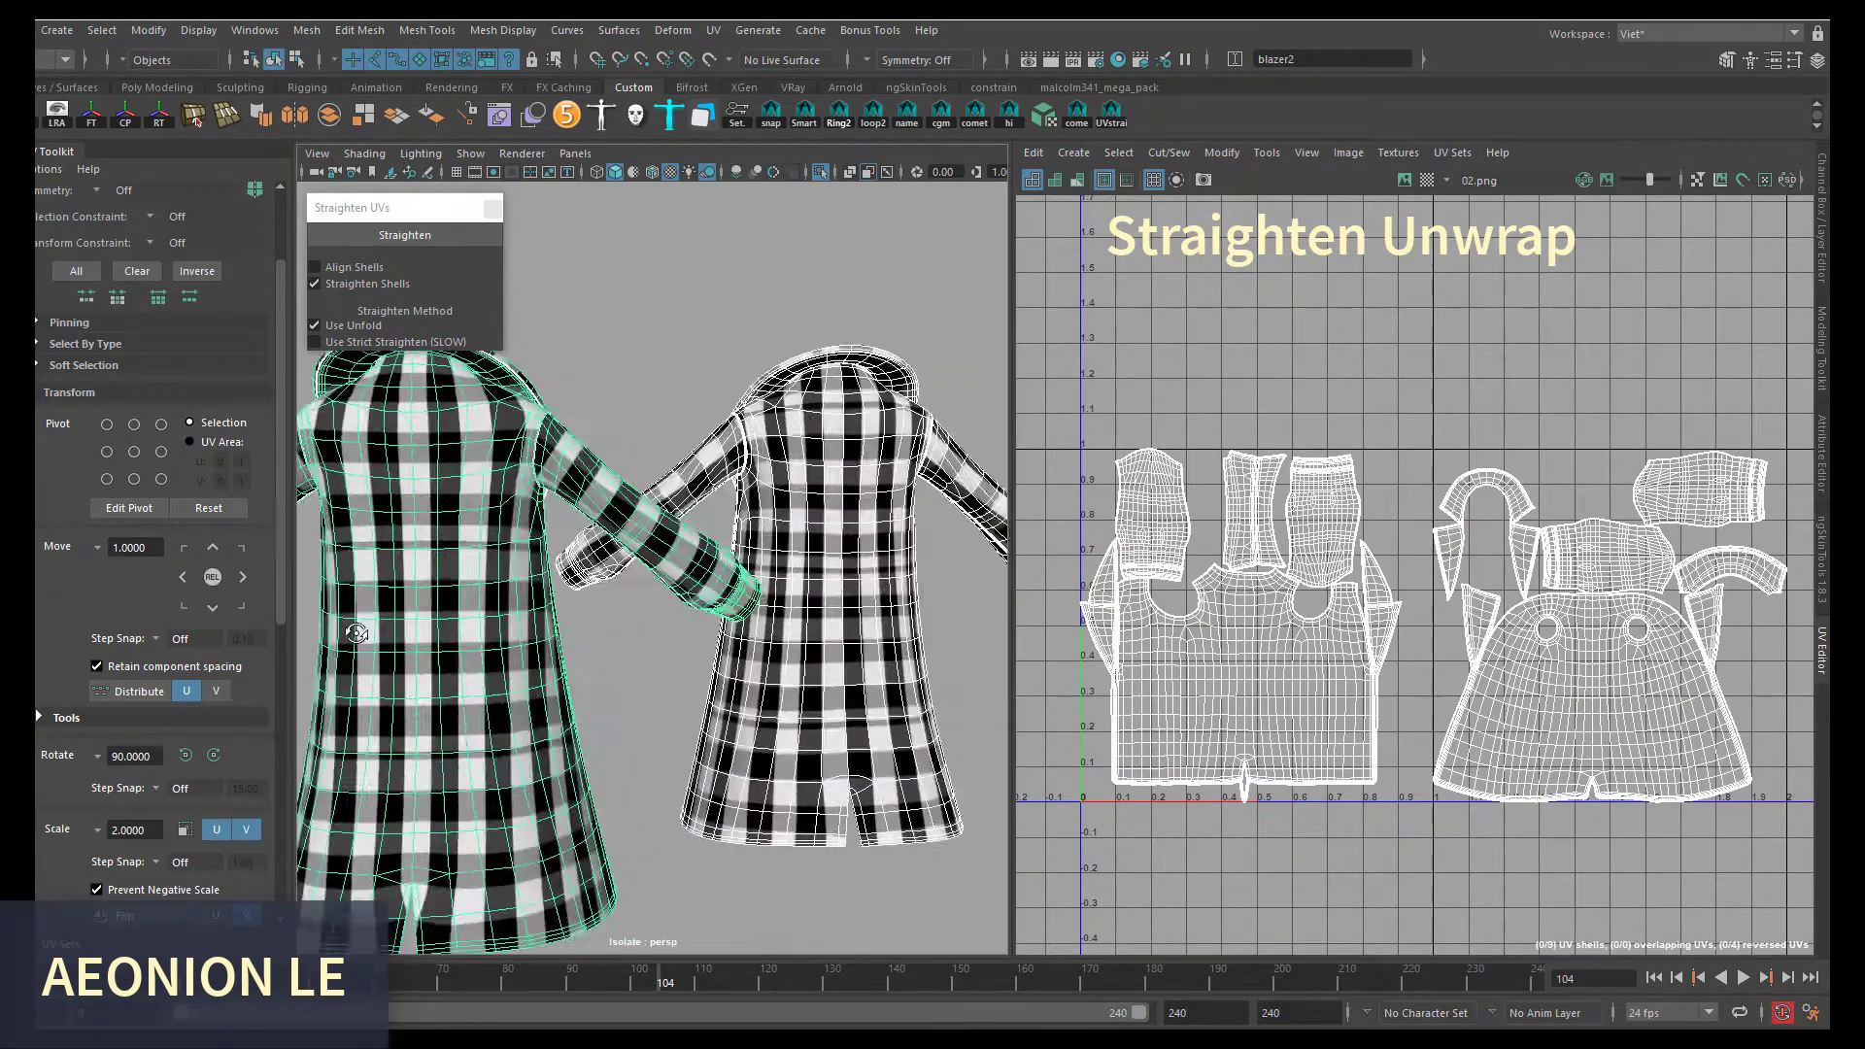
click(749, 366)
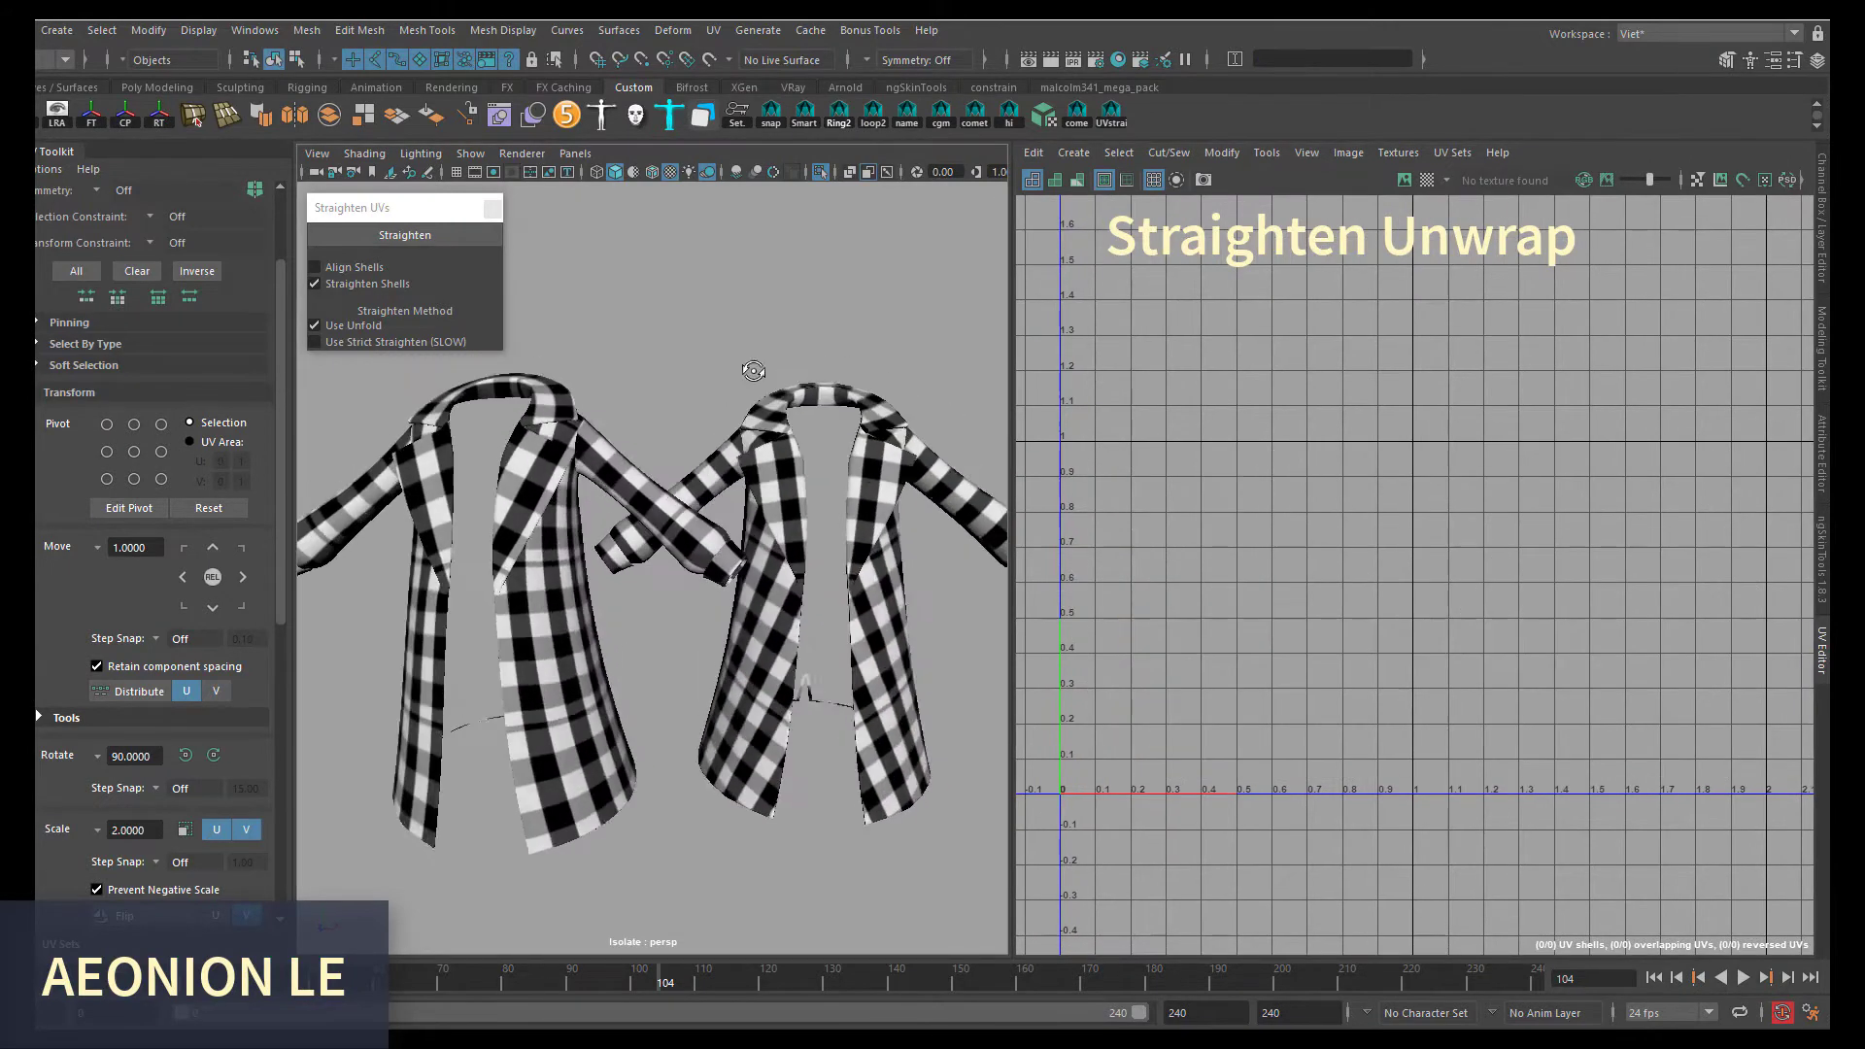
mouse_move(749, 366)
alt+mouse_down()
mouse_move(741, 576)
mouse_move(679, 567)
alt+mouse_up()
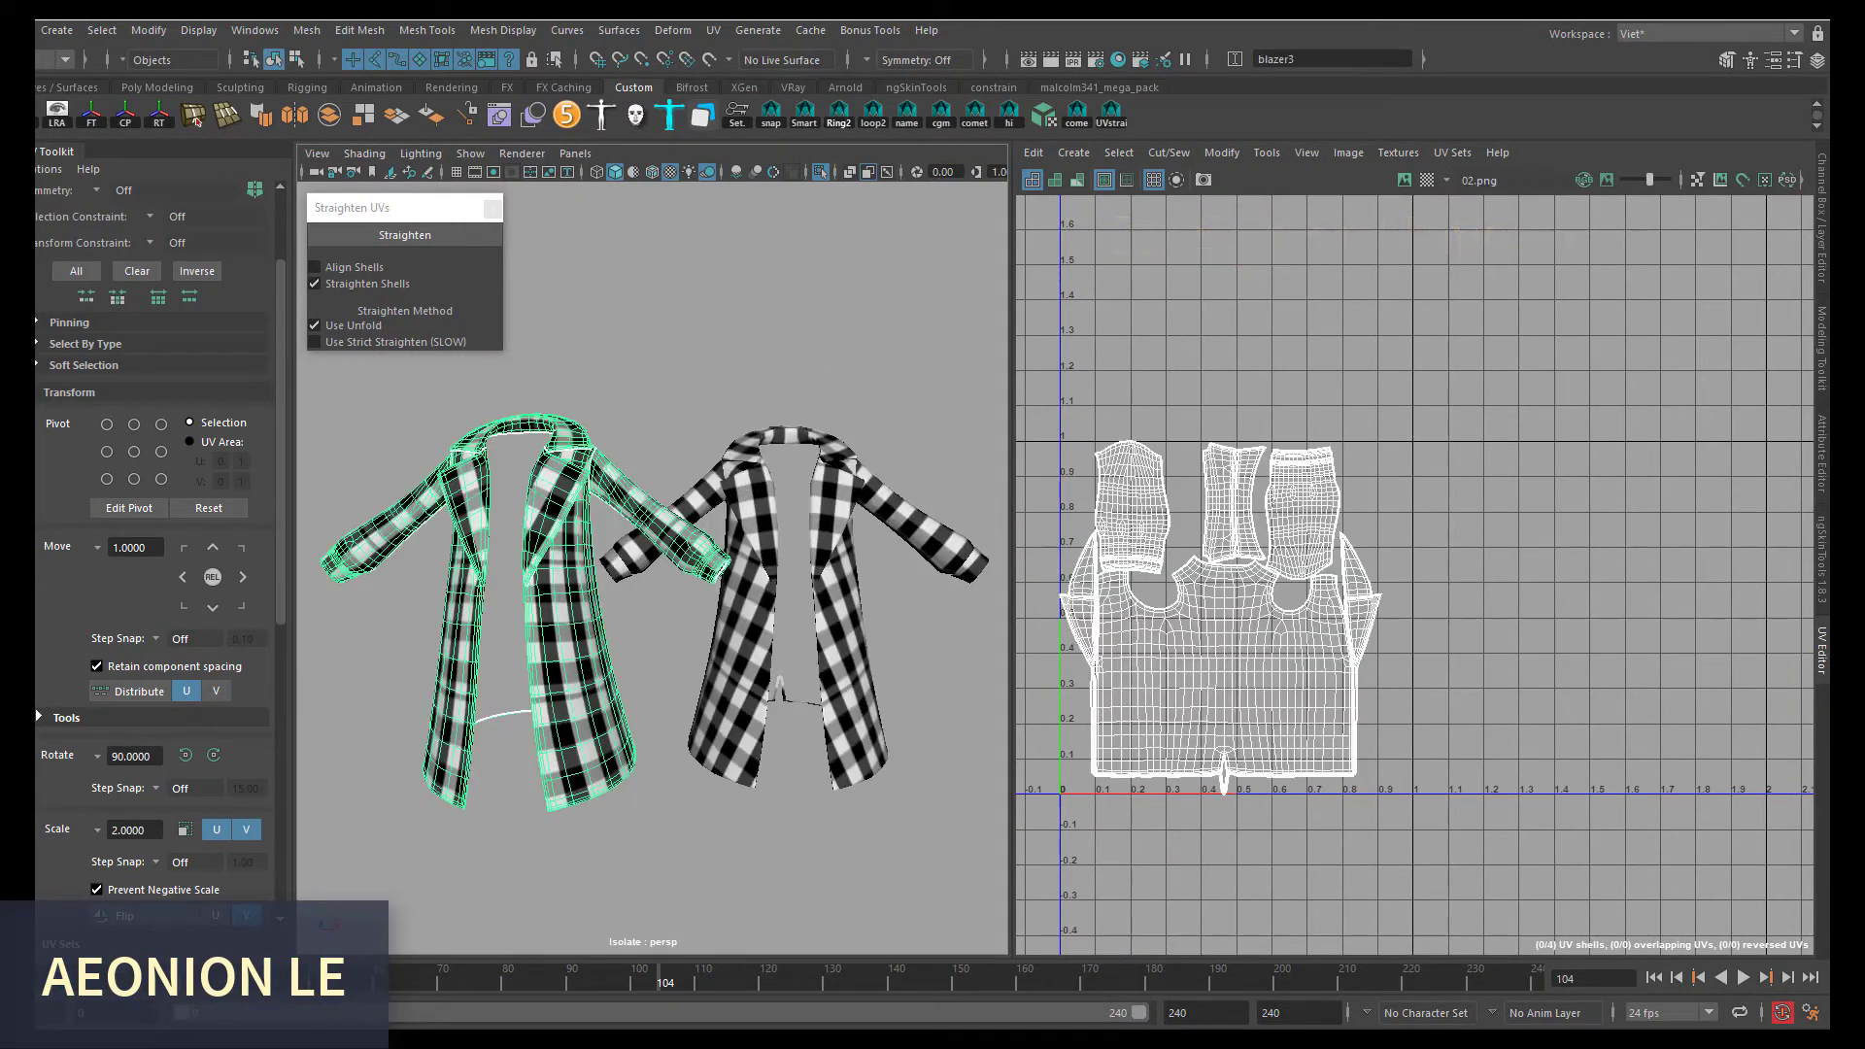